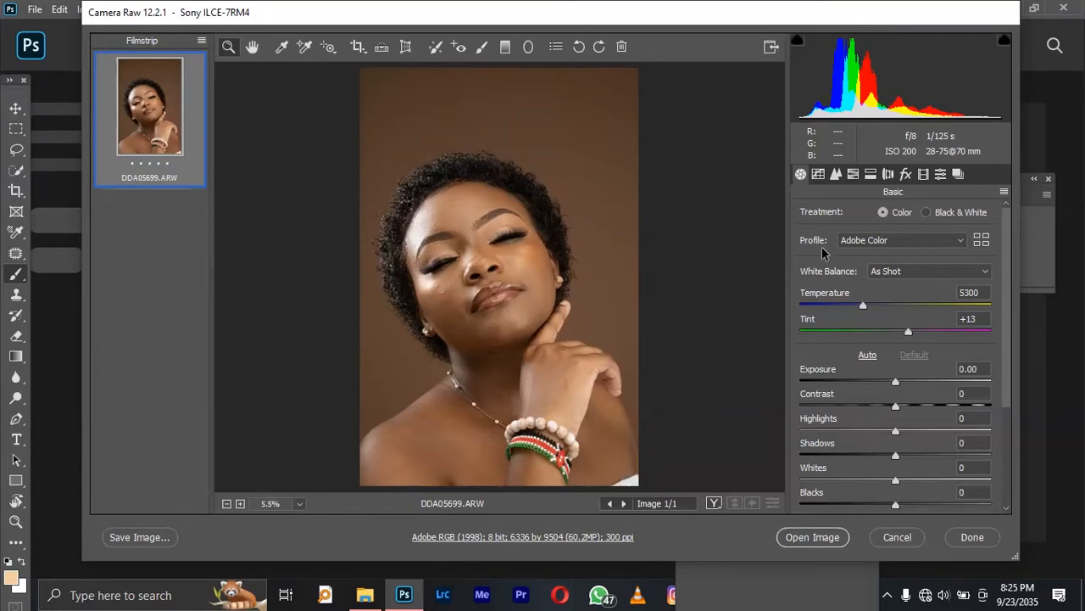
Switch the raw profile to Adobe Landscape and open the image in Photoshop.
click(914, 242)
click(915, 265)
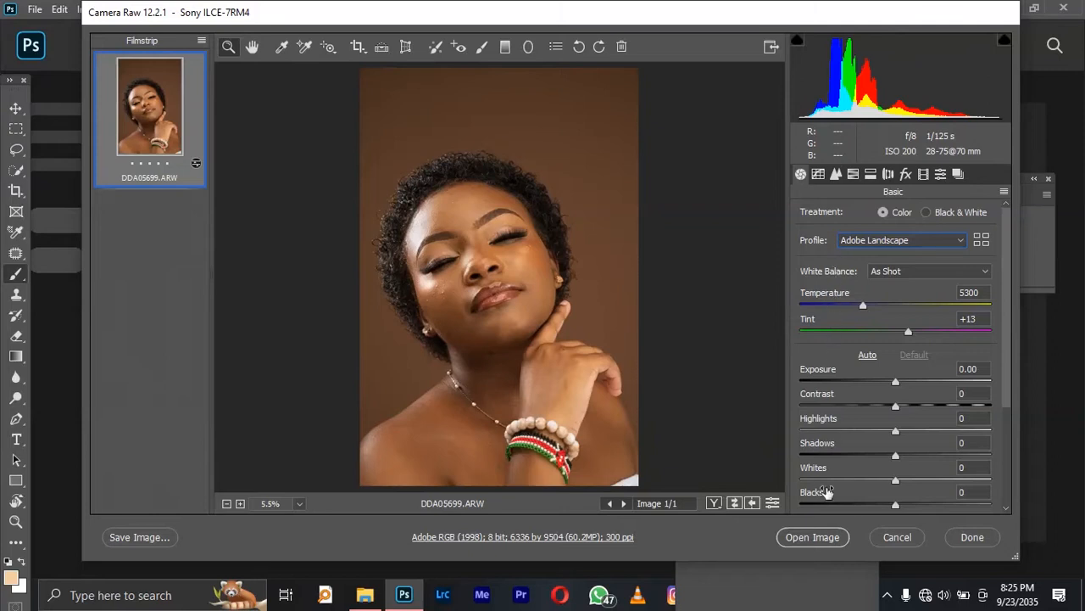
click(816, 539)
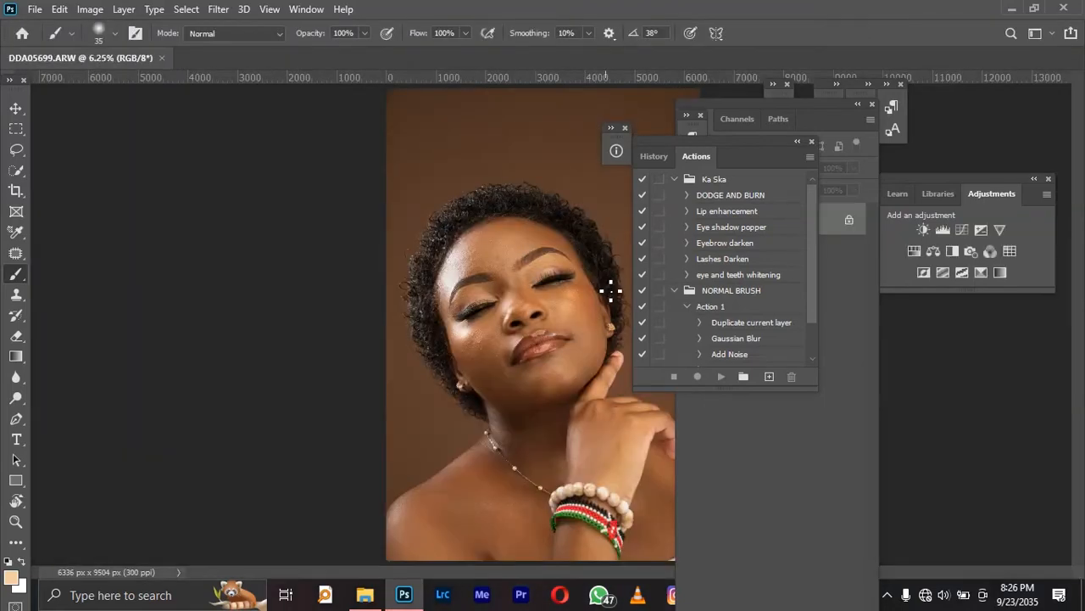
Rearrange the Actions, Info and Layers panels around the canvas in full-screen mode.
drag(713, 136, 203, 143)
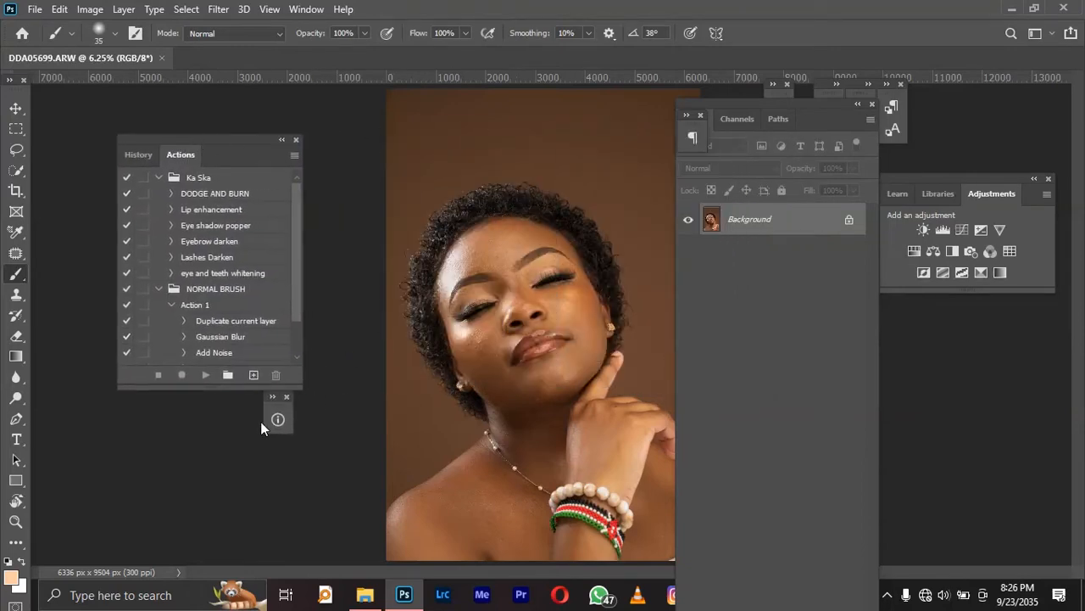
drag(740, 112, 867, 49)
key(f)
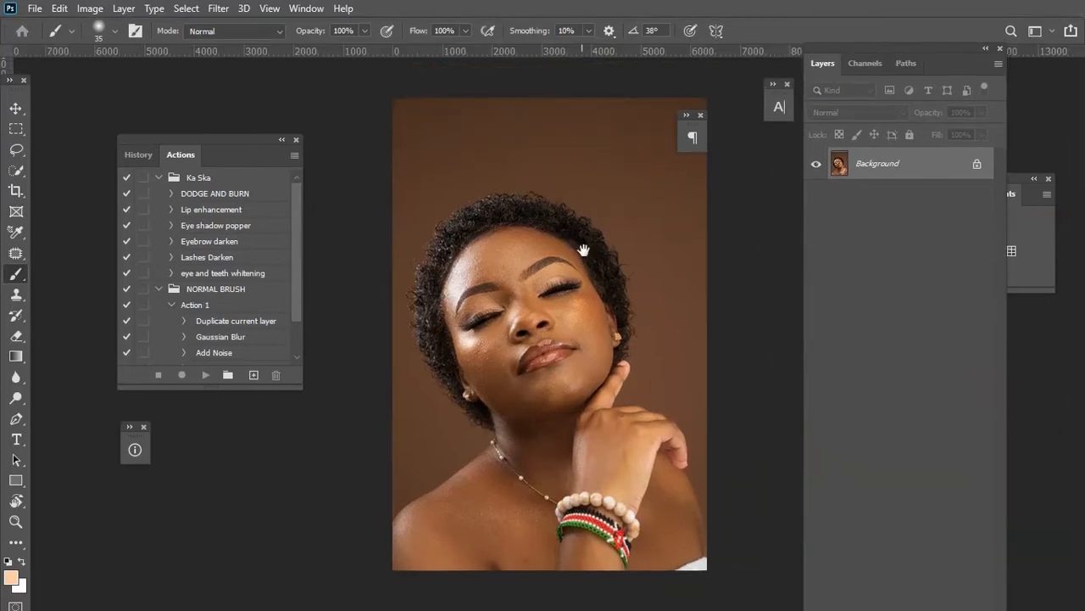
drag(247, 139, 223, 124)
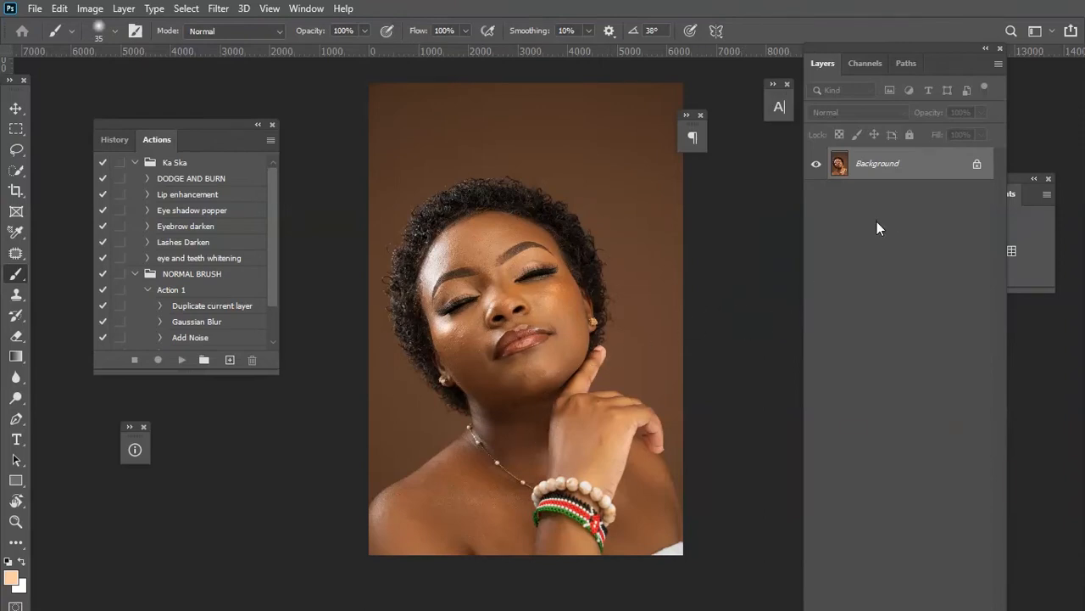
drag(896, 51, 868, 10)
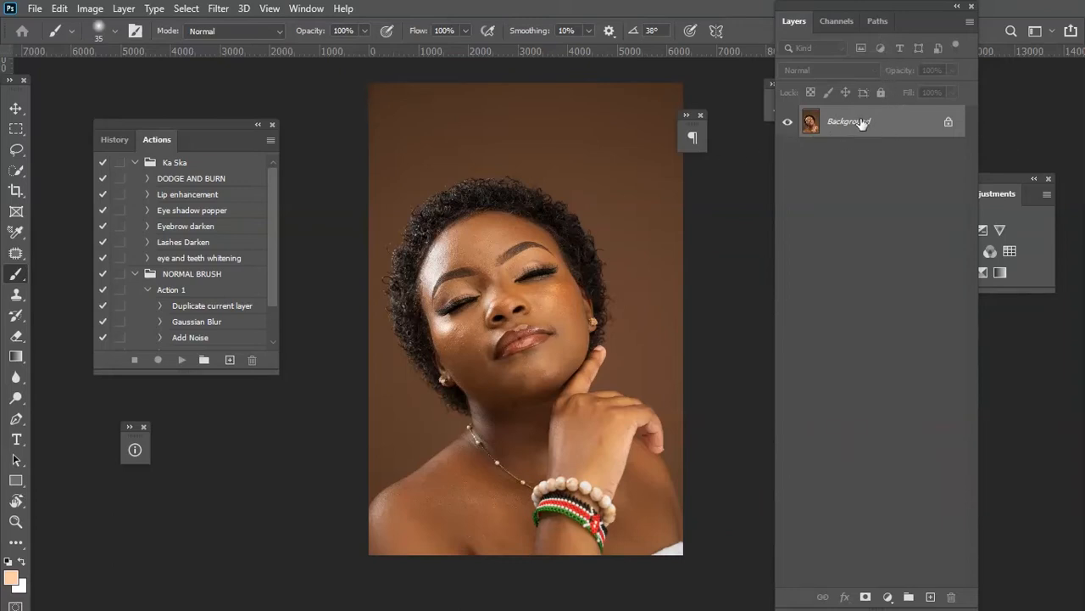
Duplicate the Background layer twice.
drag(862, 124, 931, 596)
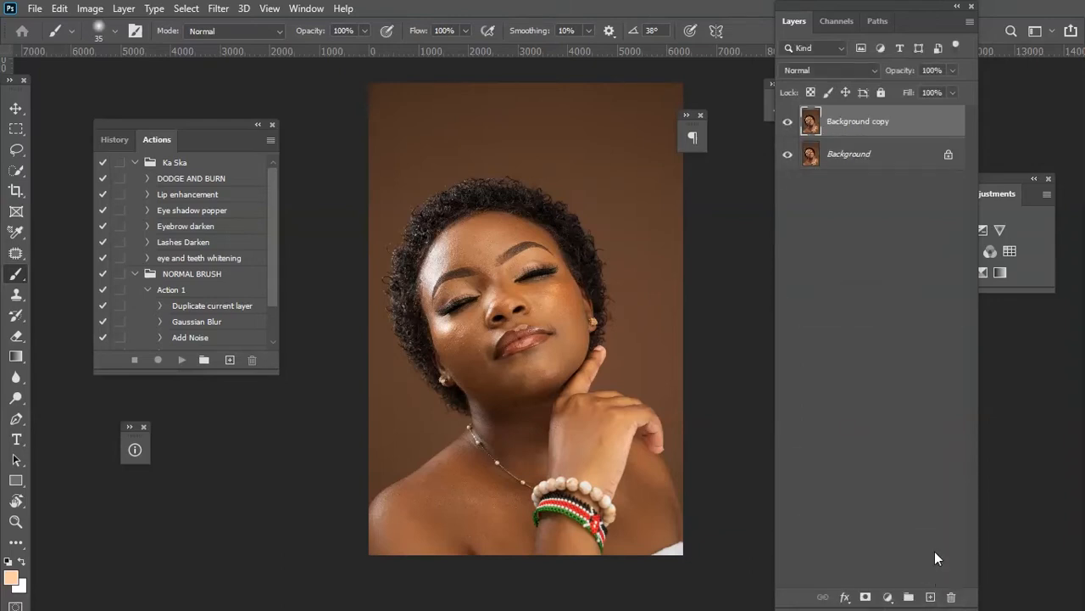
drag(873, 120, 931, 596)
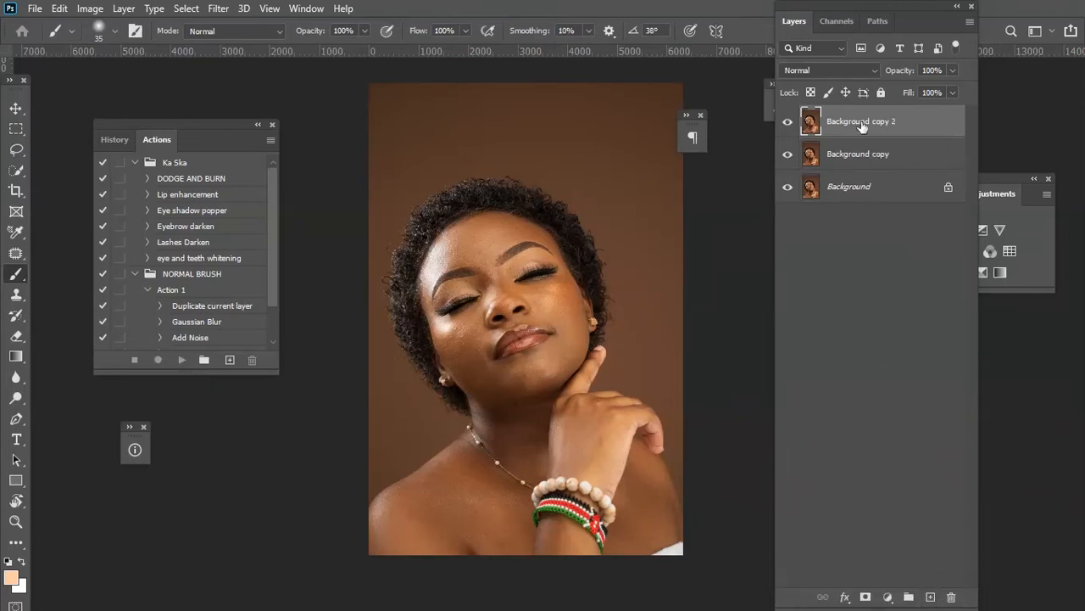
Rename the top layer copy as HIGH FREQUENCY.
double_click(864, 121)
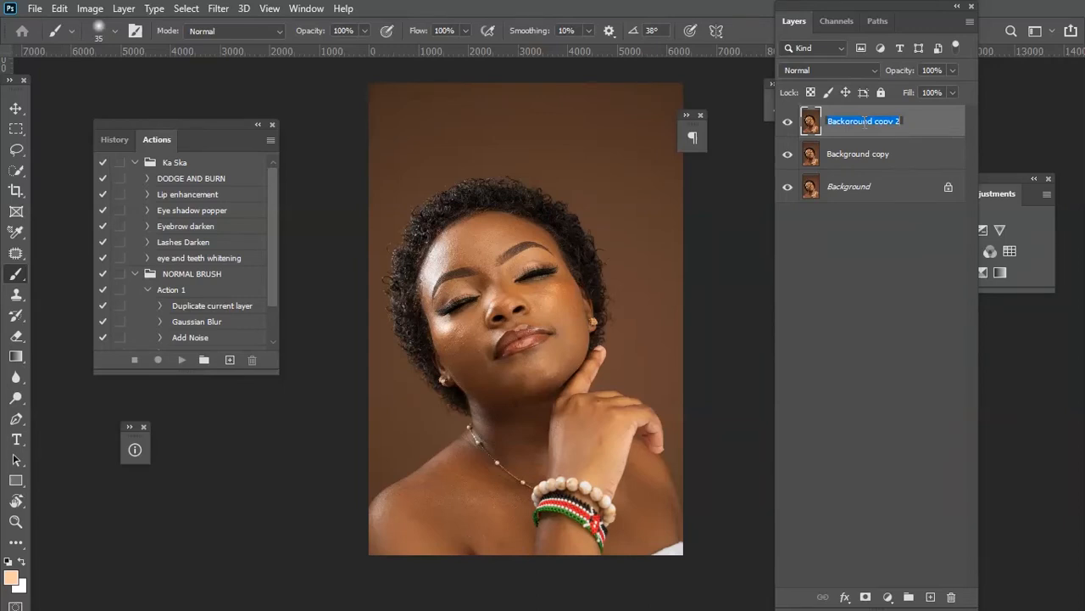
text(HIGH FREQUENCY)
key(Return)
Rename the middle layer copy as LOW FREQUENCY.
double_click(852, 153)
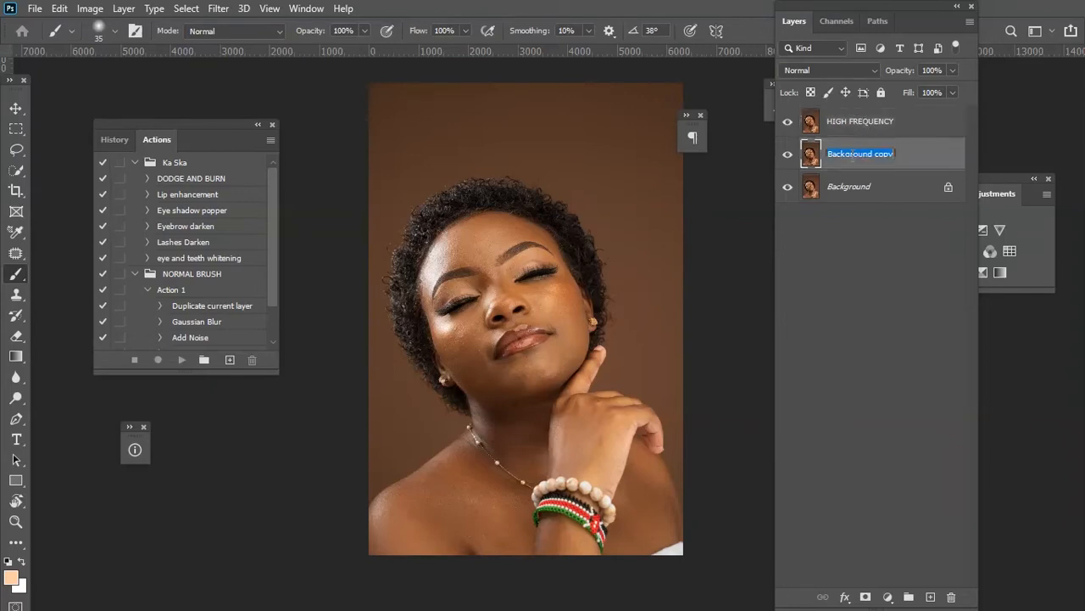
text(LOW FR)
text(EQUENCY)
key(Return)
Hide the HIGH FREQUENCY layer and select the LOW FREQUENCY layer.
click(853, 126)
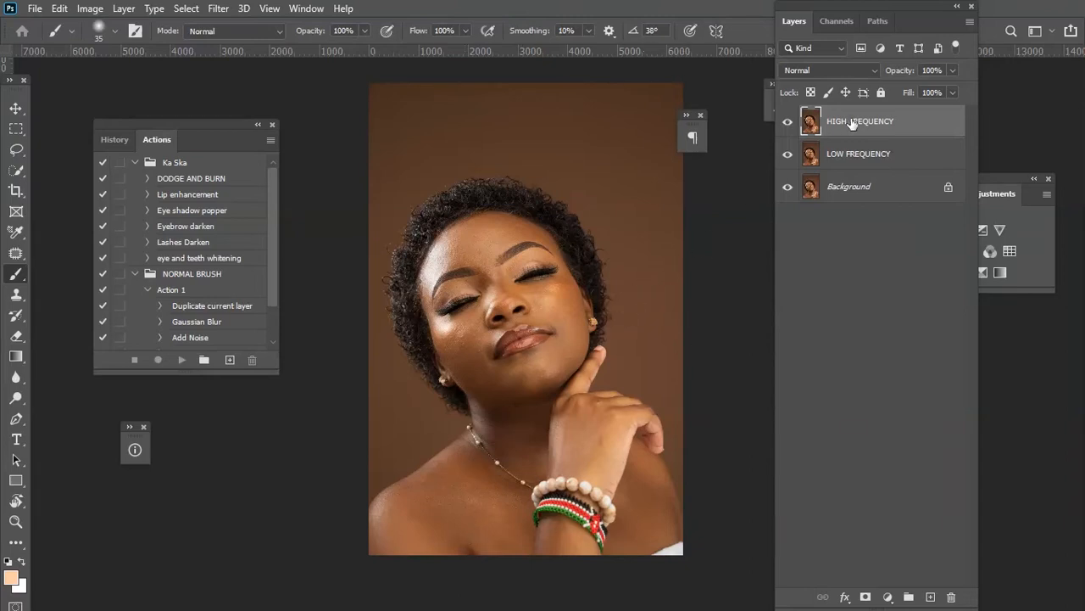
click(867, 157)
click(873, 126)
click(787, 125)
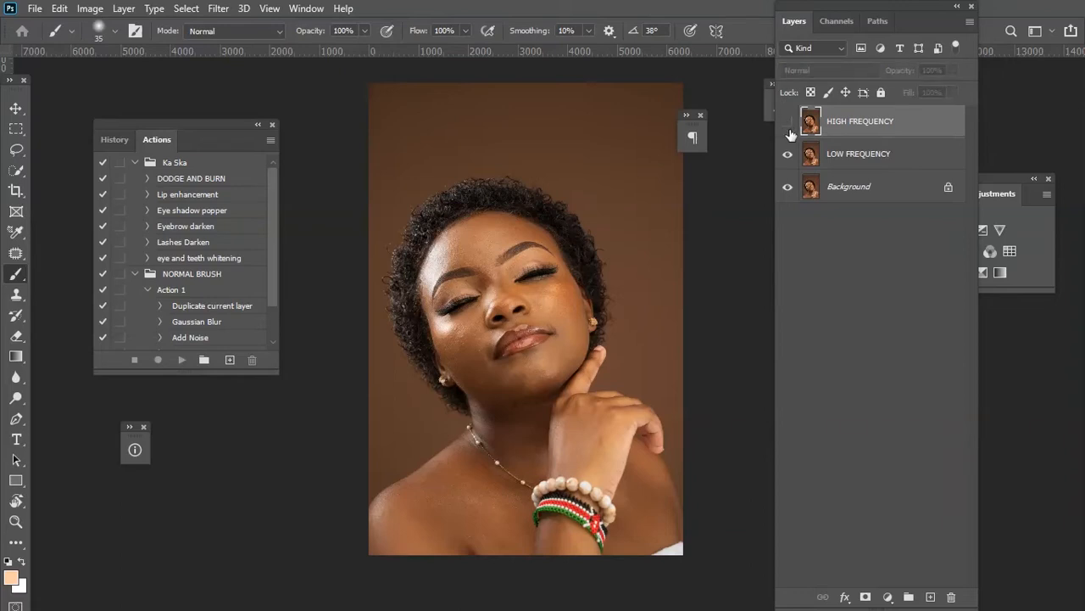
click(788, 125)
click(787, 125)
click(875, 160)
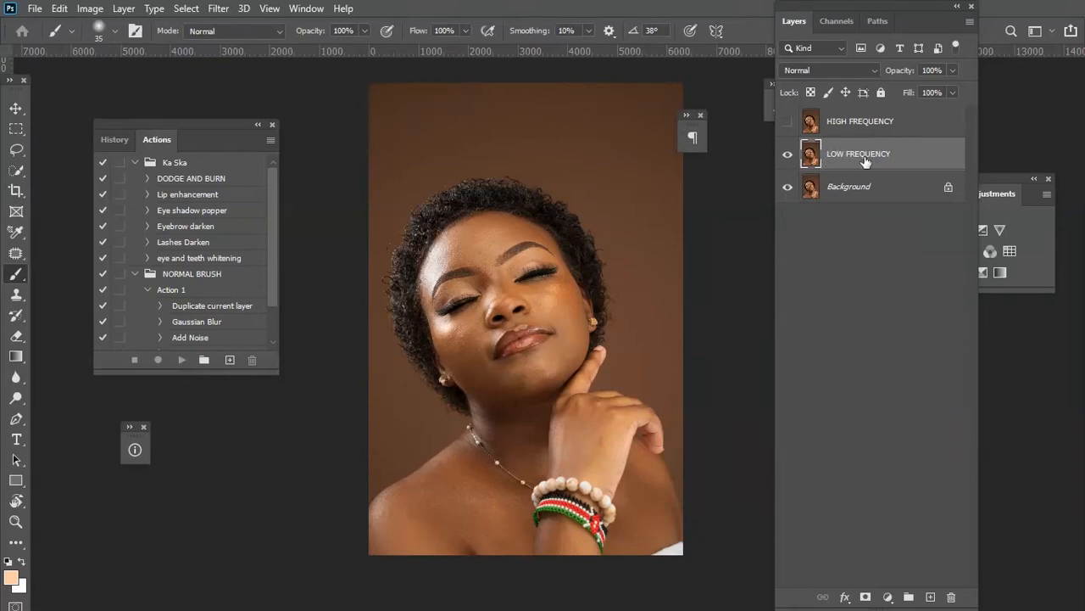
Open Gaussian Blur and inspect the face in the filter preview at several zoom levels.
click(212, 8)
mouse_move(302, 180)
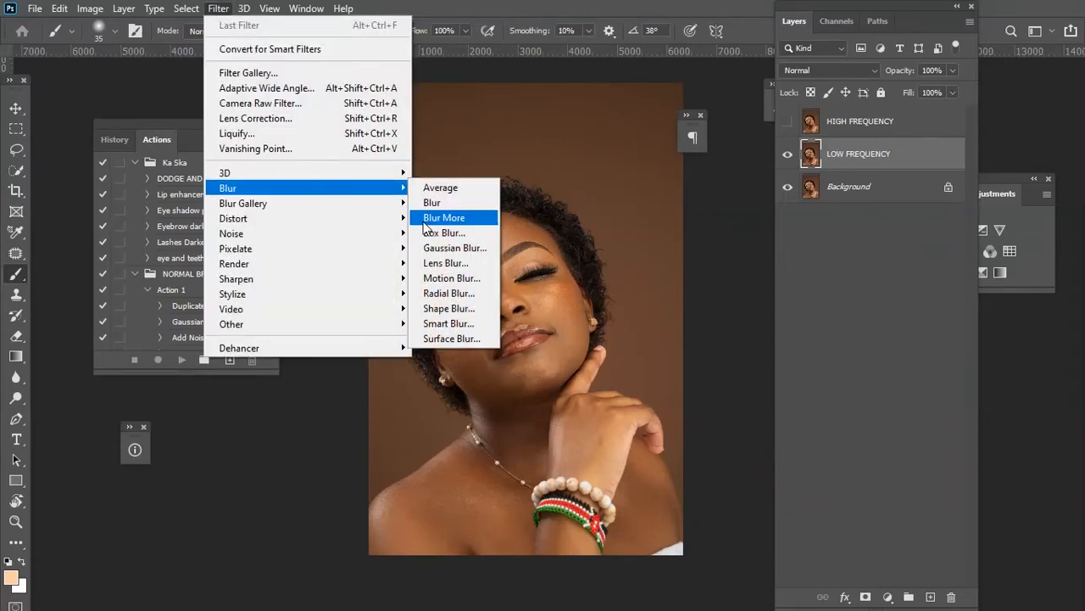
click(451, 248)
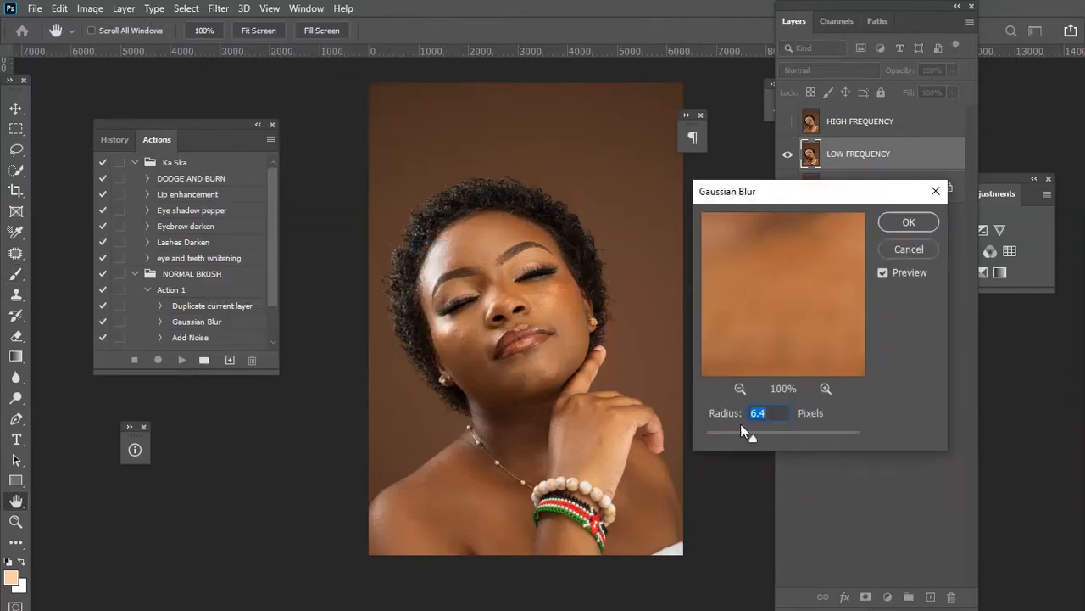
click(740, 389)
click(740, 388)
click(740, 388)
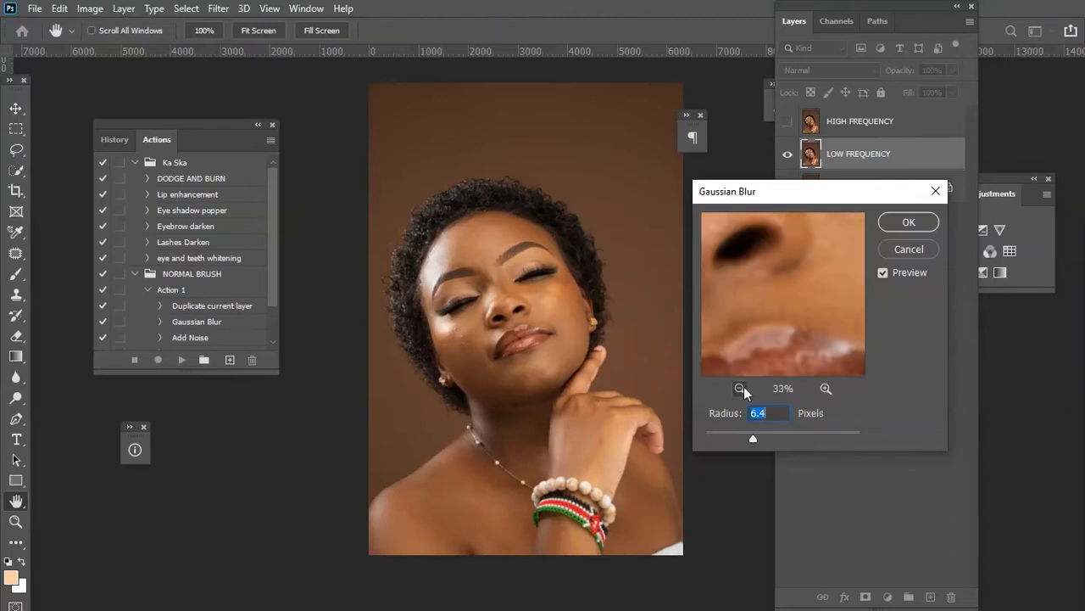
click(740, 388)
click(740, 389)
click(740, 388)
click(740, 388)
click(740, 388)
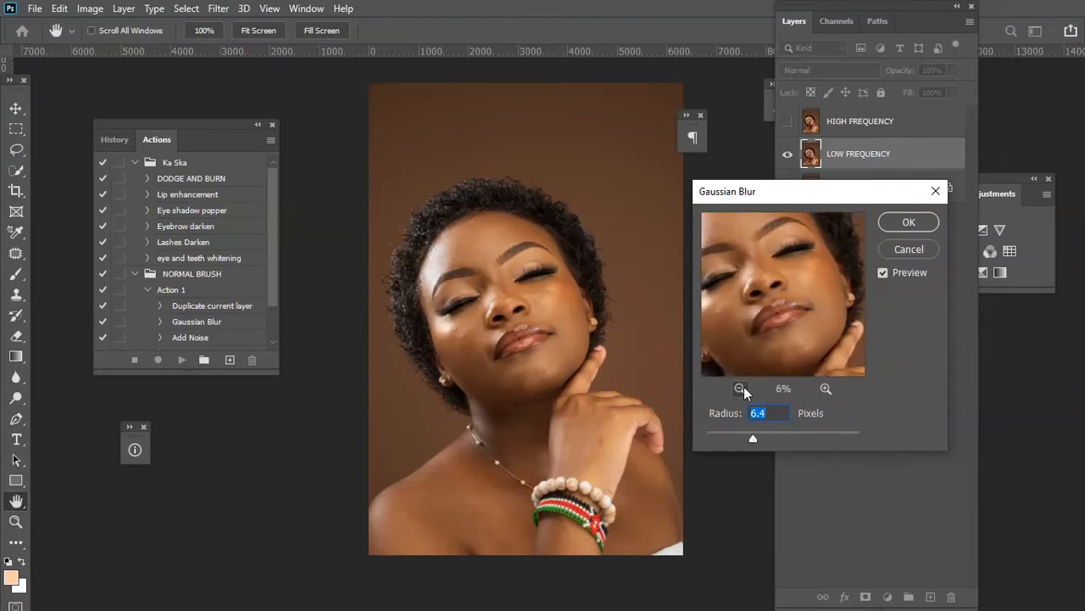
click(744, 387)
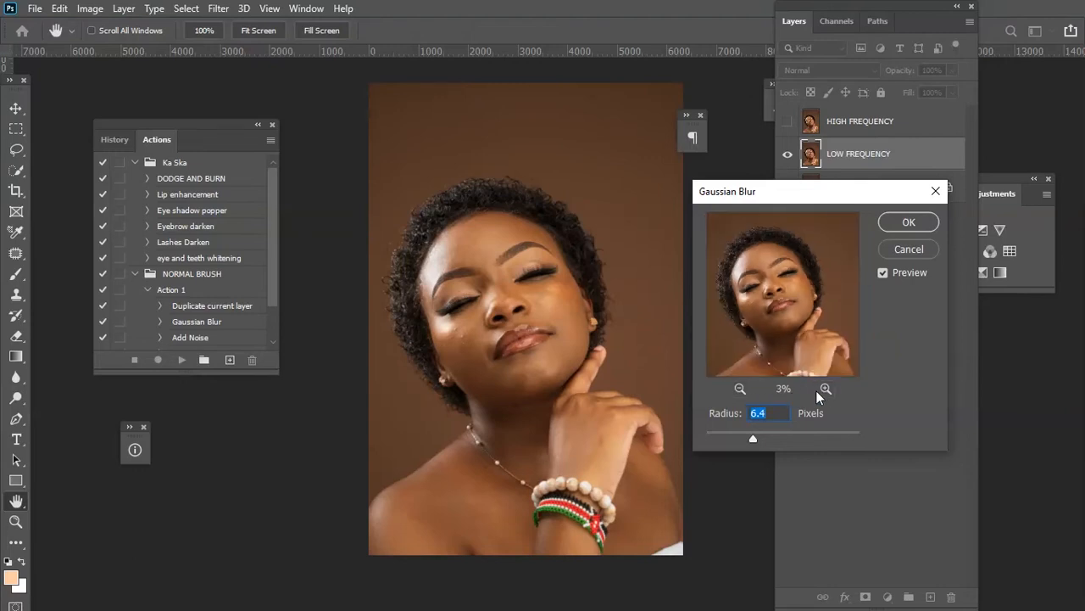
click(826, 388)
double_click(825, 388)
click(741, 389)
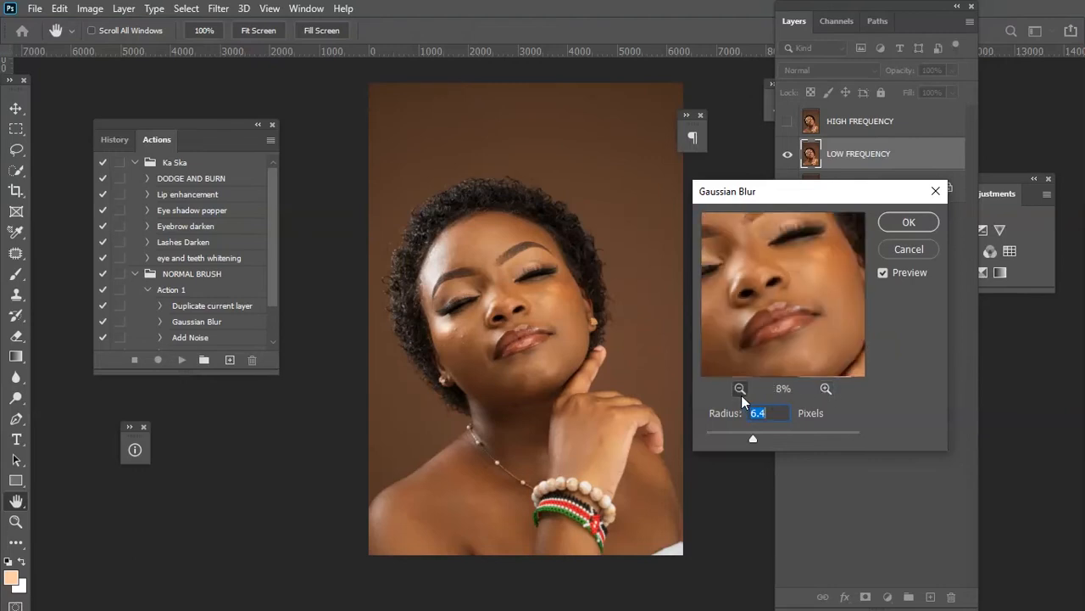
click(741, 389)
drag(735, 310, 768, 325)
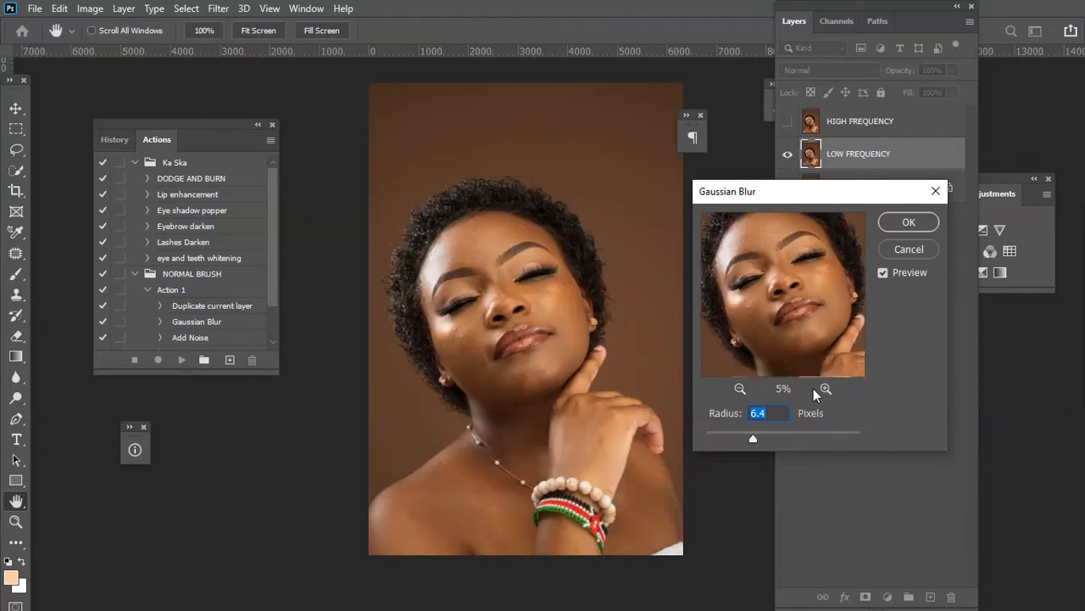
drag(736, 305, 727, 311)
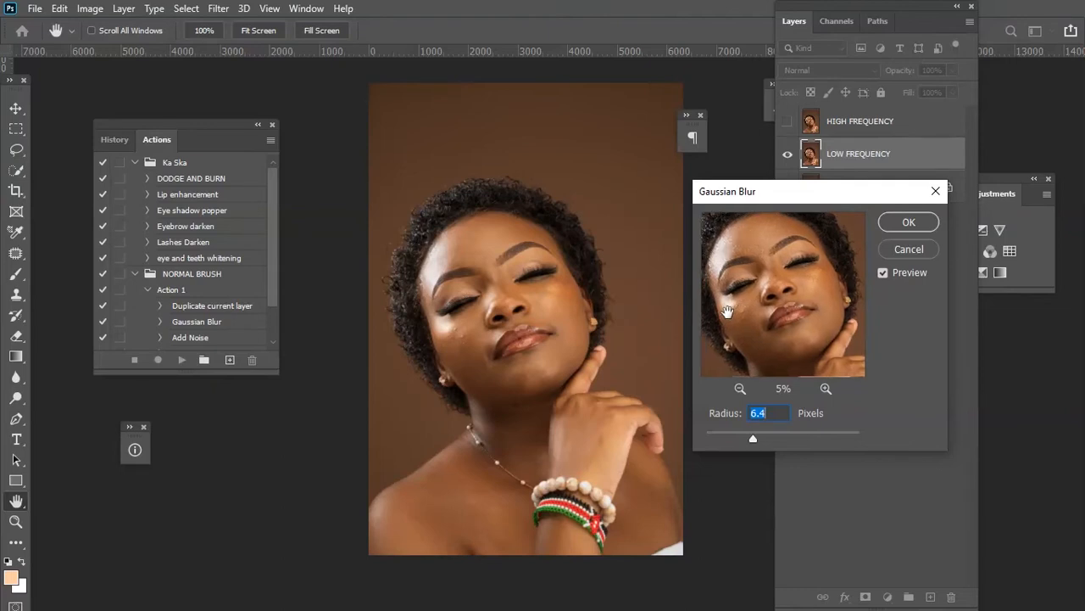
click(827, 387)
click(827, 387)
click(826, 386)
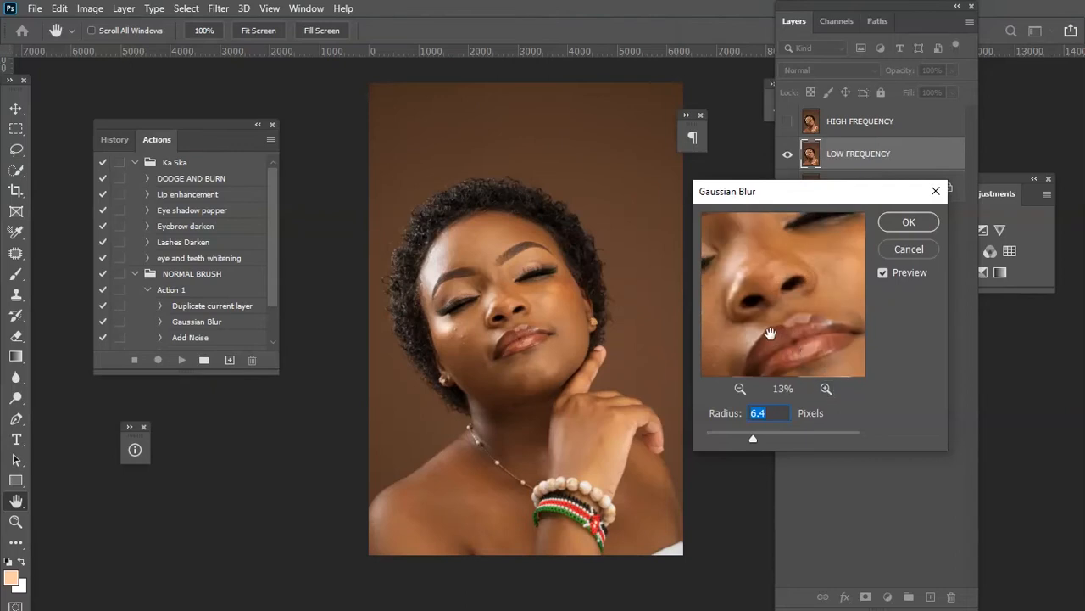
drag(767, 330, 814, 337)
Drop the blur radius to 0.1 pixels and pan the preview across the skin to examine its texture.
drag(733, 438, 704, 428)
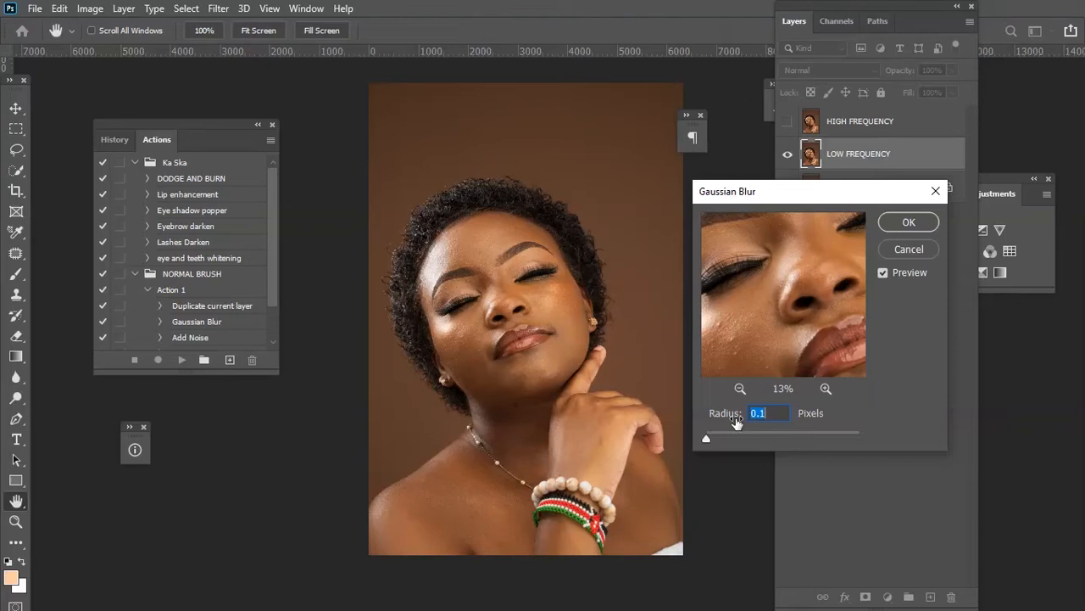
drag(748, 352, 780, 338)
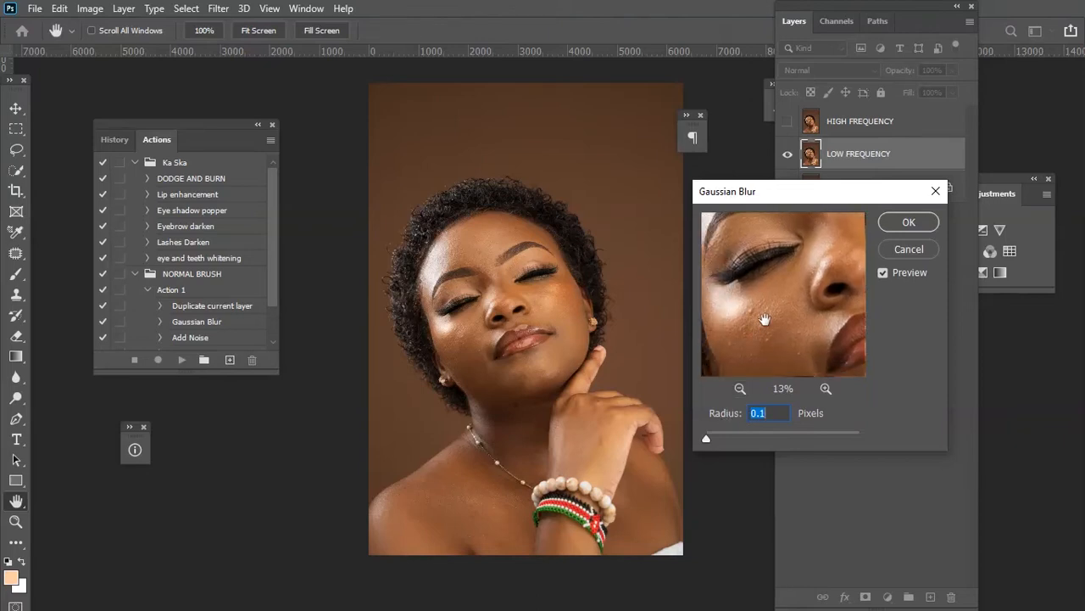
drag(755, 327, 773, 374)
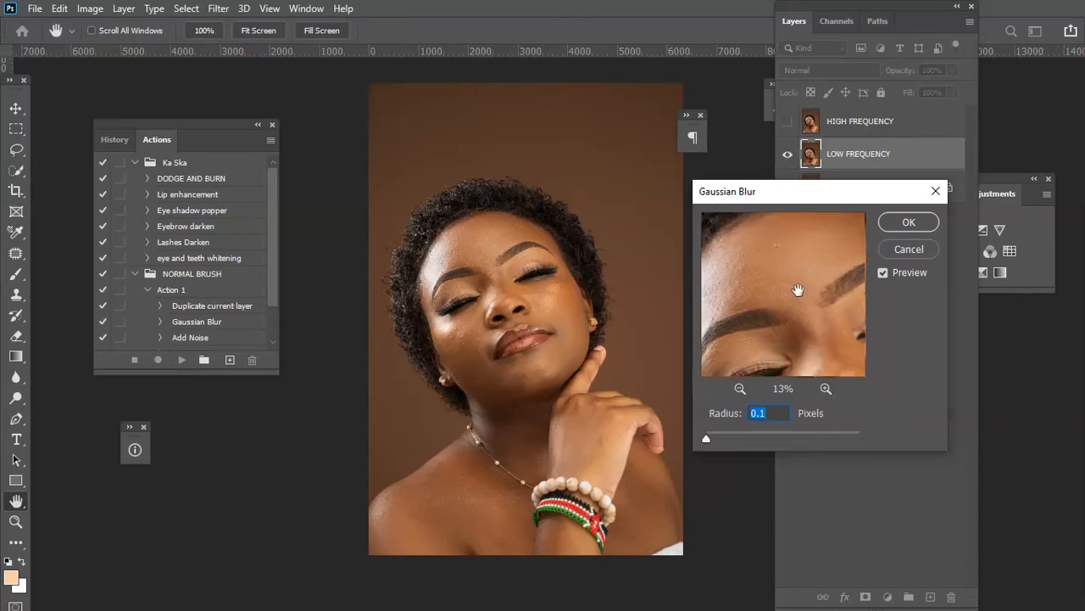
drag(803, 317, 781, 269)
drag(780, 334, 724, 268)
mouse_move(785, 315)
mouse_down()
mouse_move(723, 311)
mouse_move(769, 373)
mouse_up()
mouse_move(721, 271)
mouse_down()
mouse_move(726, 314)
mouse_move(775, 351)
mouse_move(778, 320)
mouse_up()
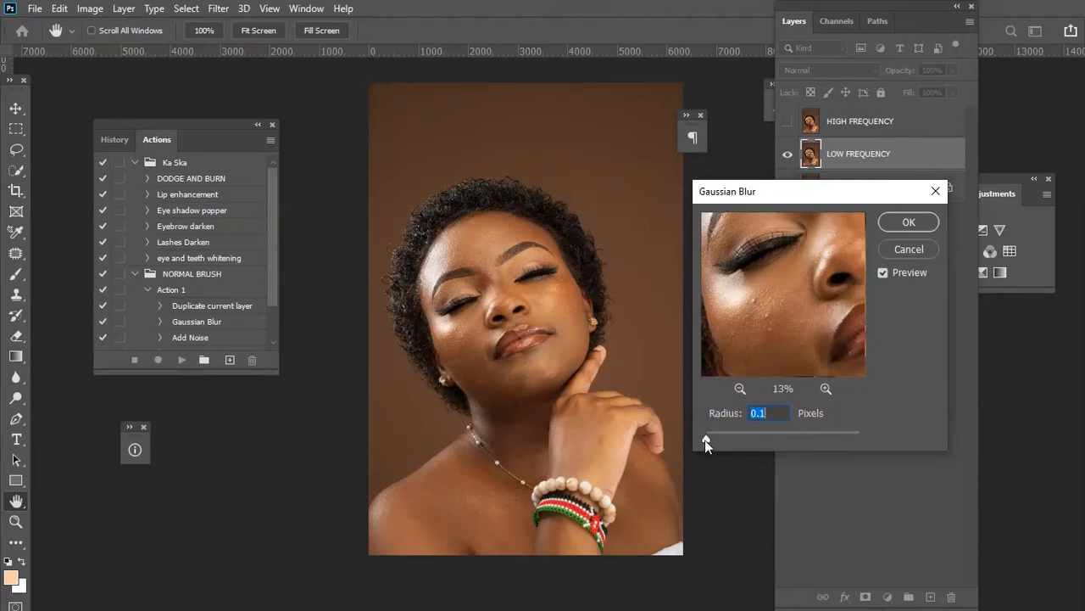
Blur the LOW FREQUENCY layer with a Gaussian Blur radius of 13.9 pixels.
drag(704, 439, 726, 441)
drag(744, 440, 744, 440)
drag(766, 319, 757, 310)
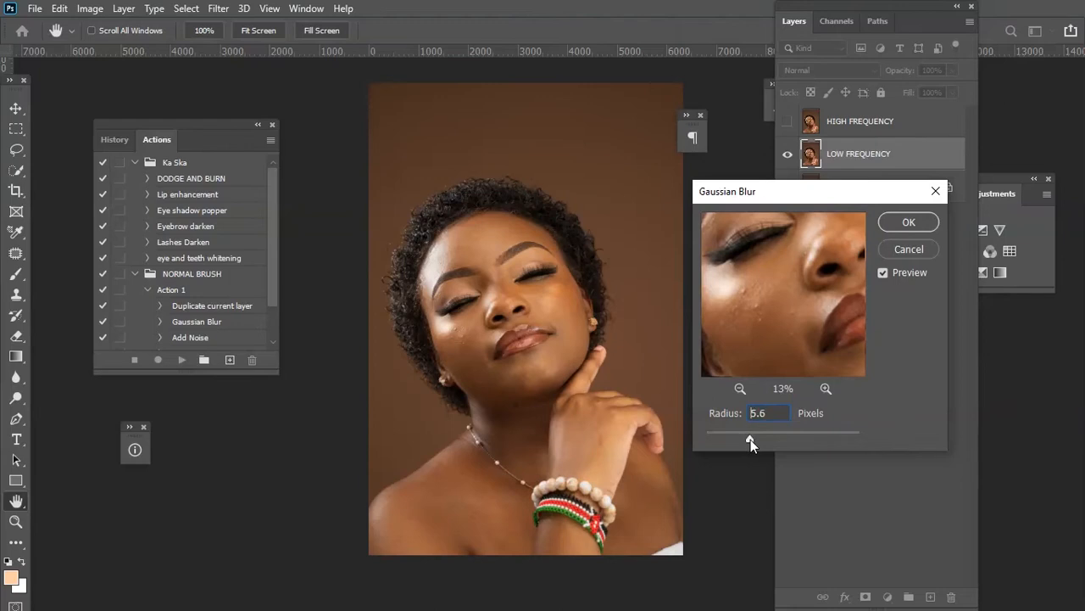
drag(750, 439, 758, 438)
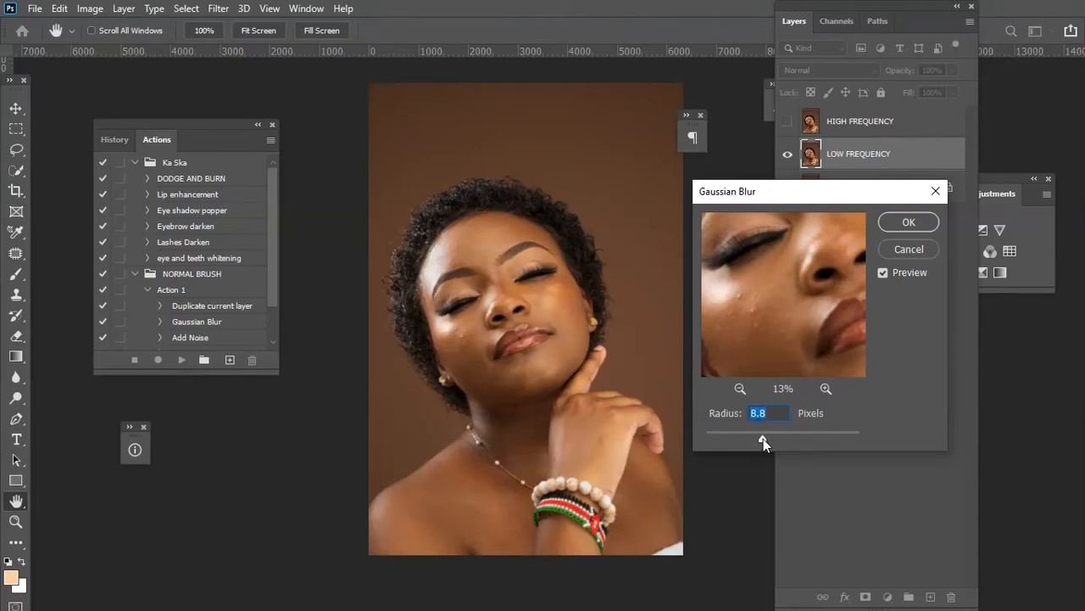
drag(763, 438, 765, 438)
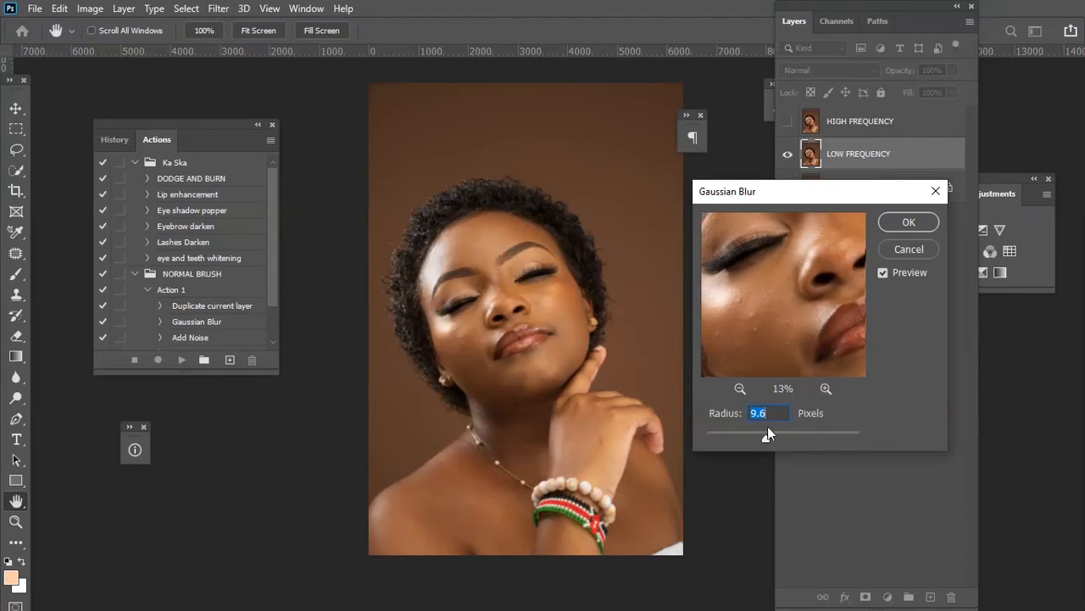
drag(768, 438, 768, 438)
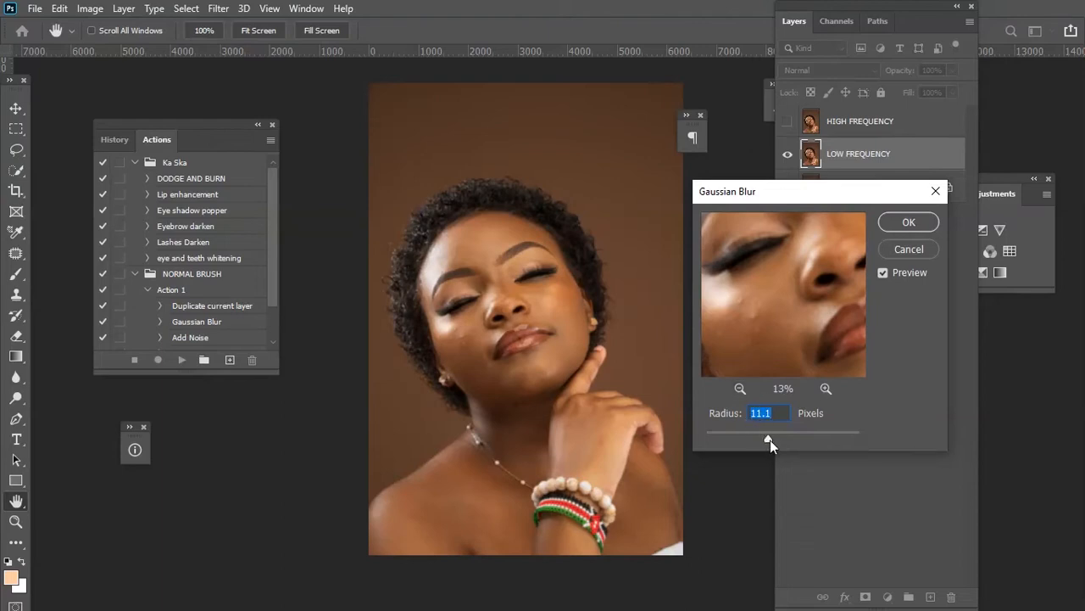
drag(768, 440, 768, 440)
mouse_move(781, 318)
mouse_down()
mouse_move(757, 331)
mouse_move(765, 311)
mouse_up()
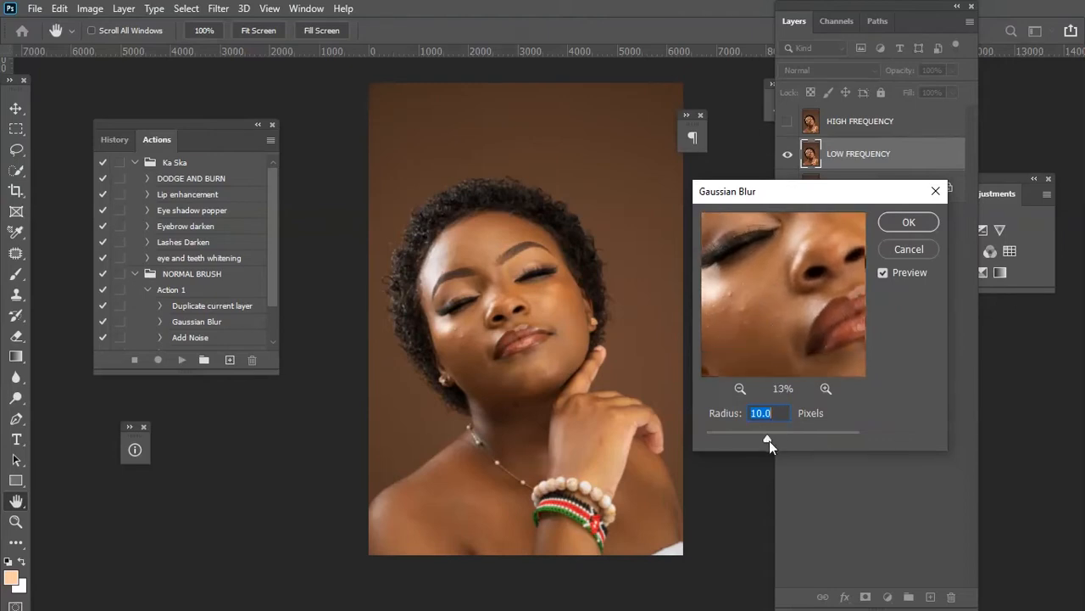
drag(770, 441, 770, 441)
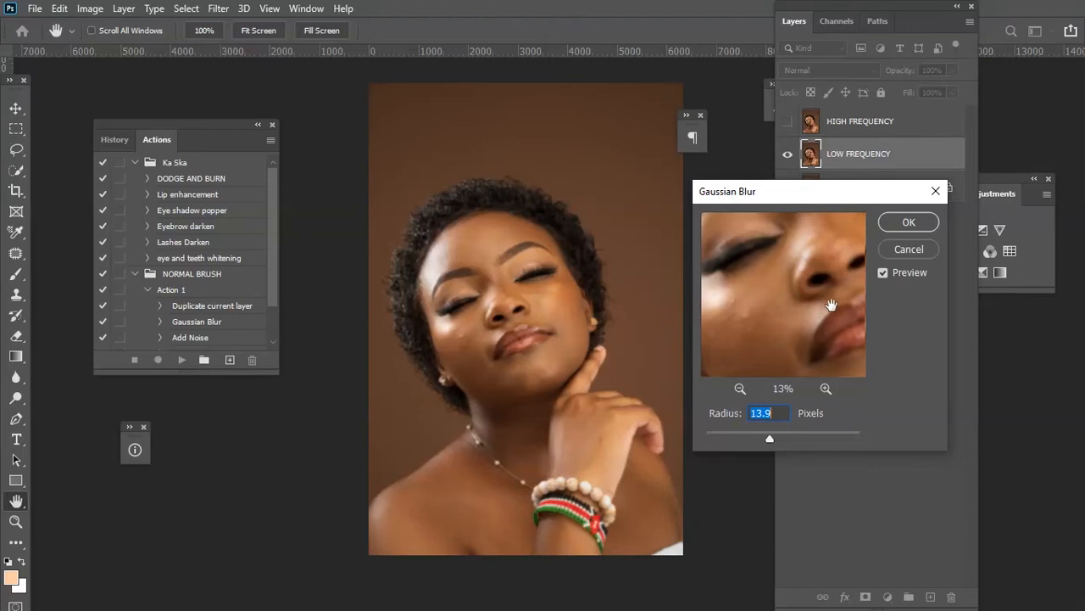
click(904, 222)
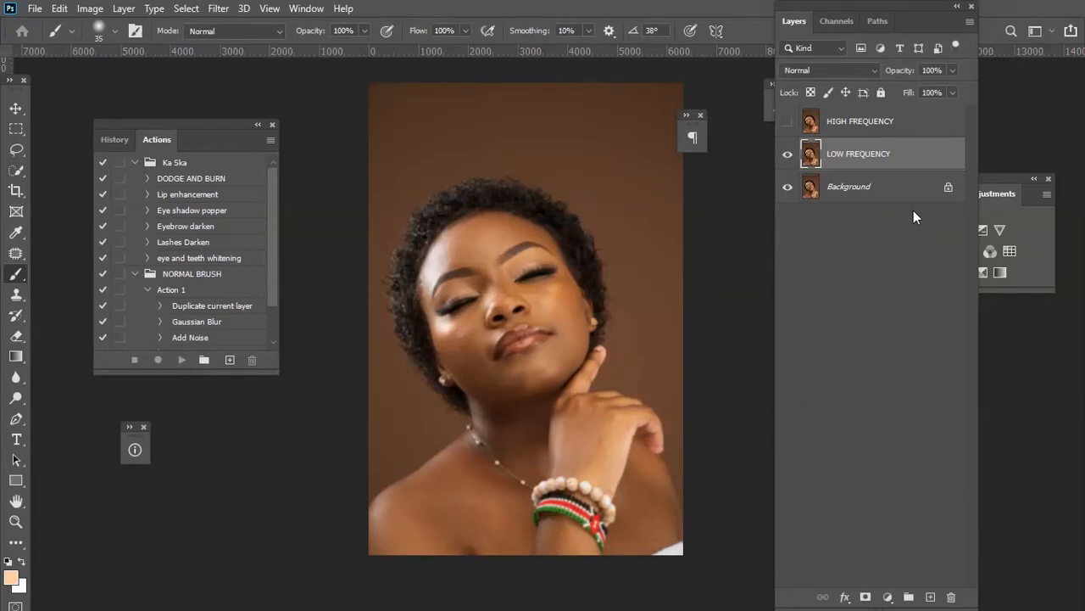
Show the HIGH FREQUENCY layer and Apply Image from the LOW FREQUENCY layer with Add blending, Invert, scale 2 and offset 0.
click(856, 128)
click(787, 125)
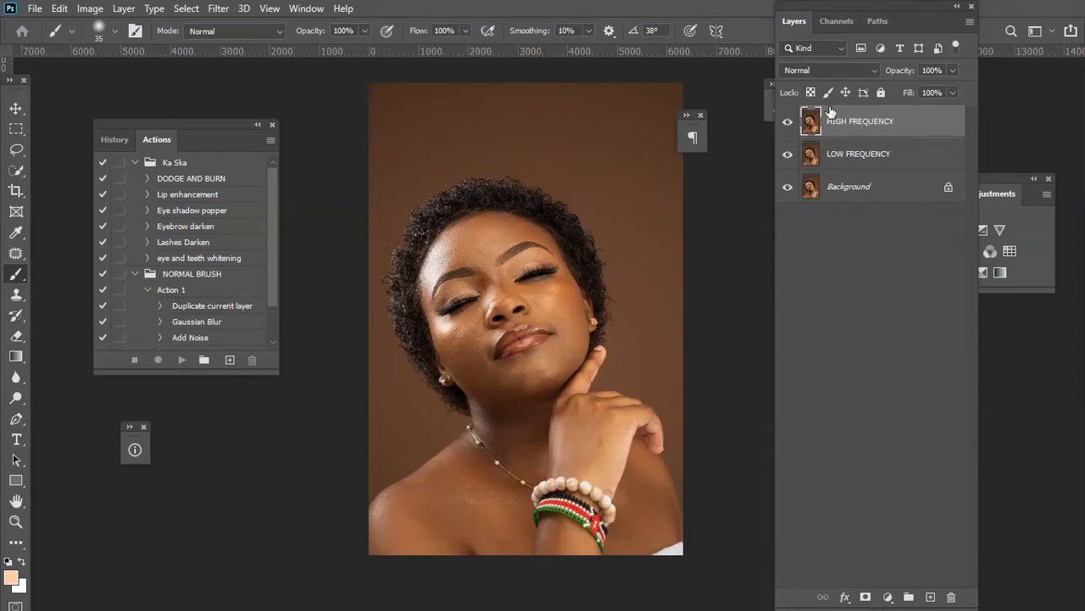
click(89, 10)
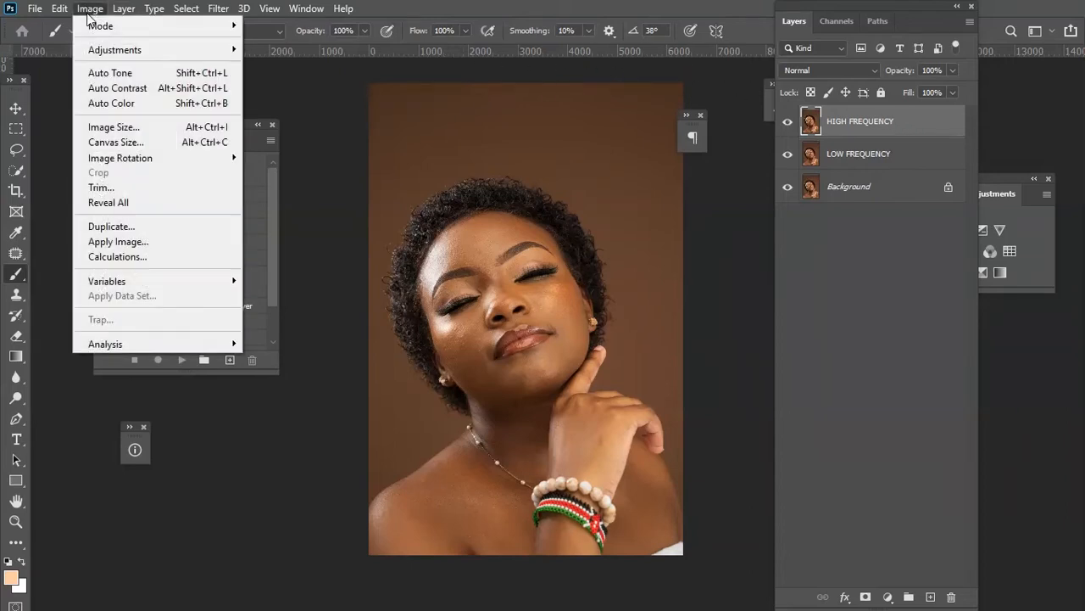
click(140, 245)
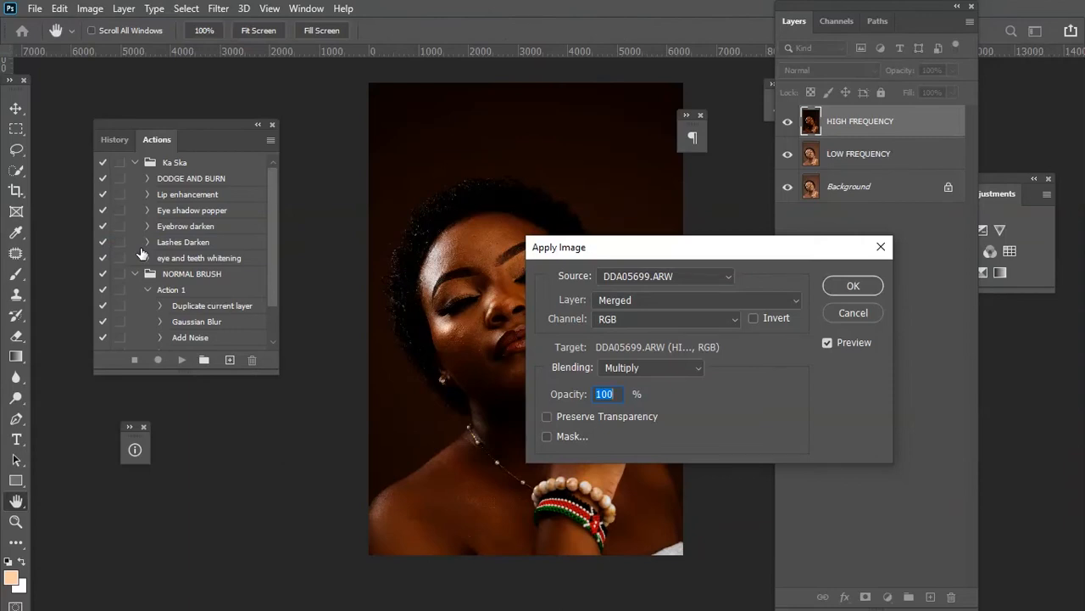
drag(587, 252, 667, 156)
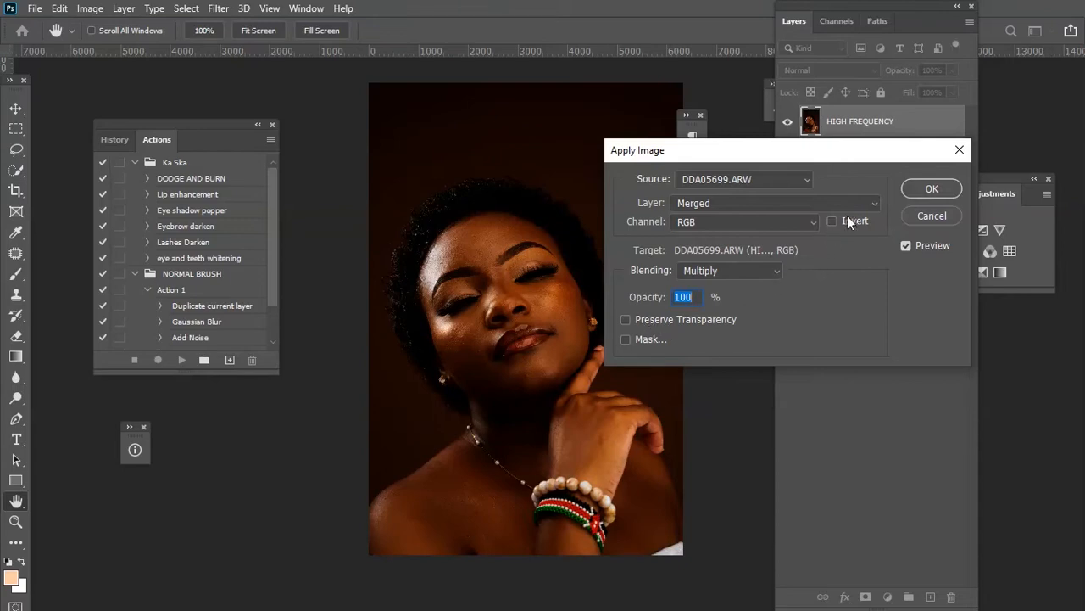
click(709, 203)
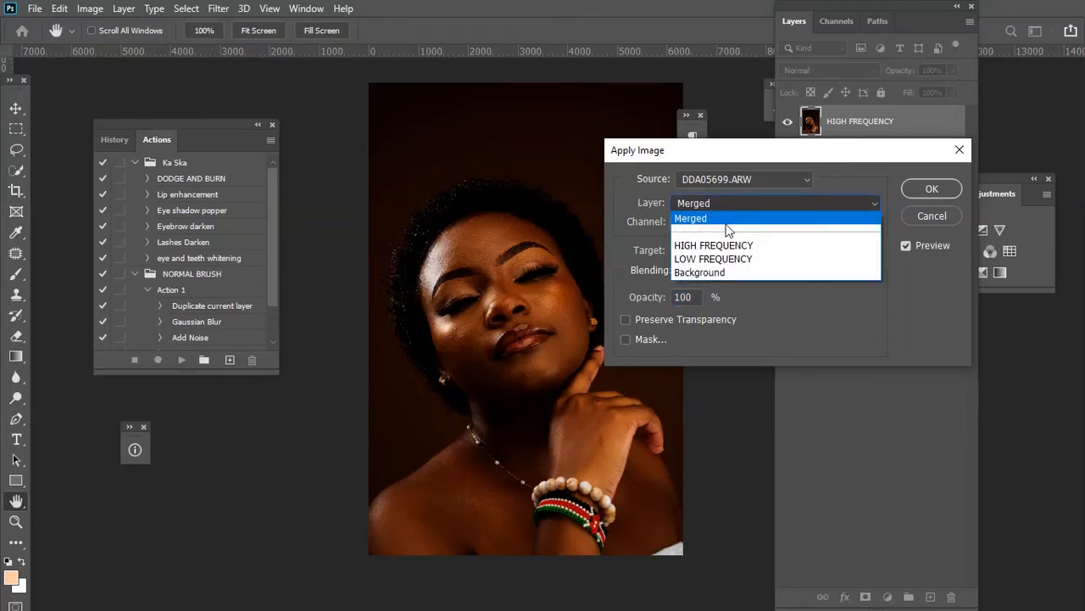
click(743, 259)
drag(774, 157, 535, 178)
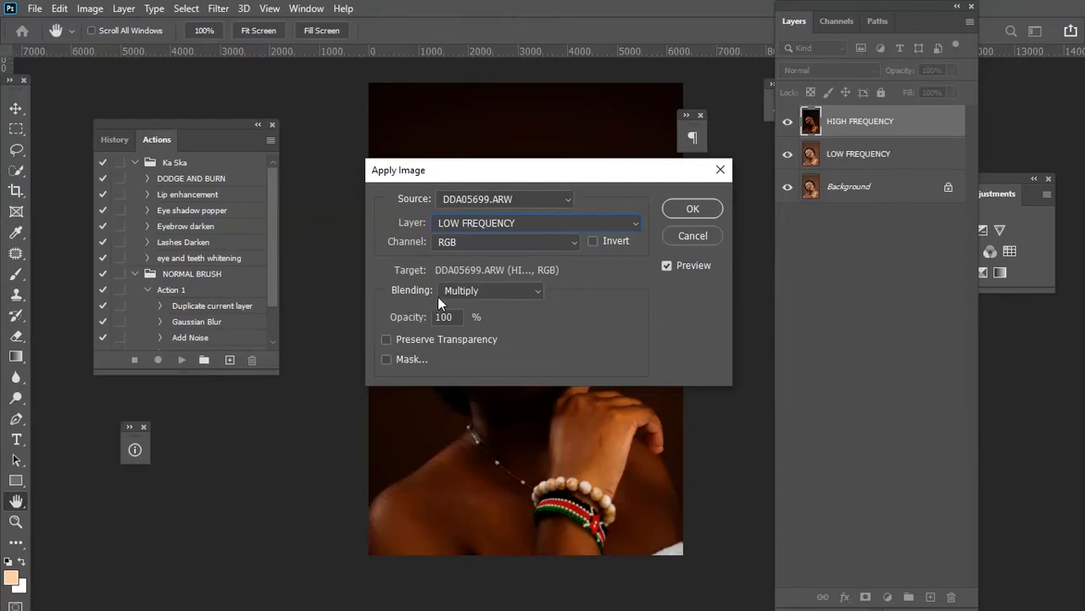
click(527, 290)
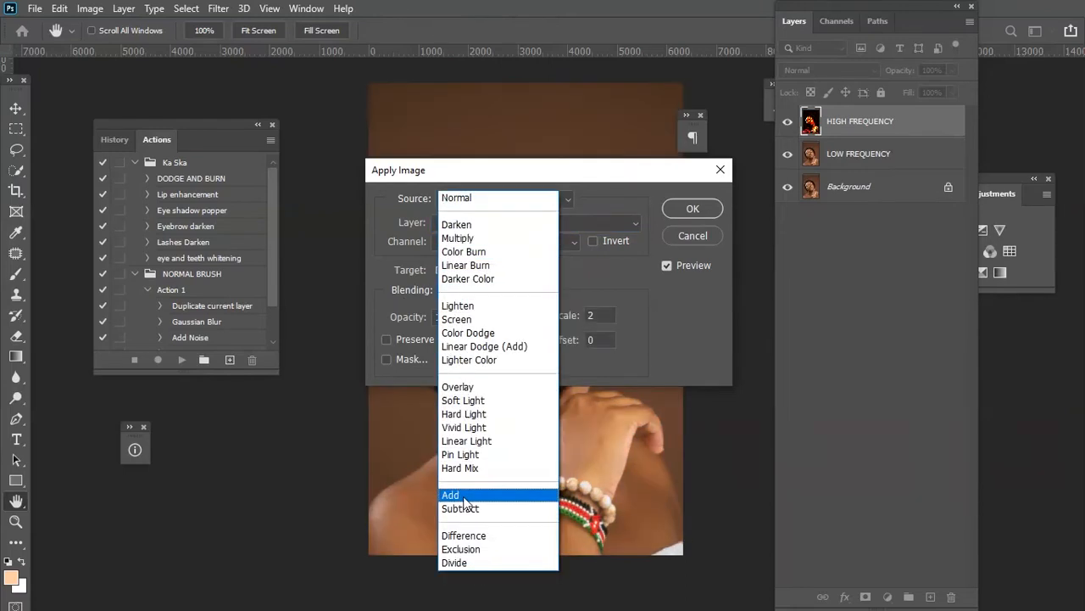
click(465, 495)
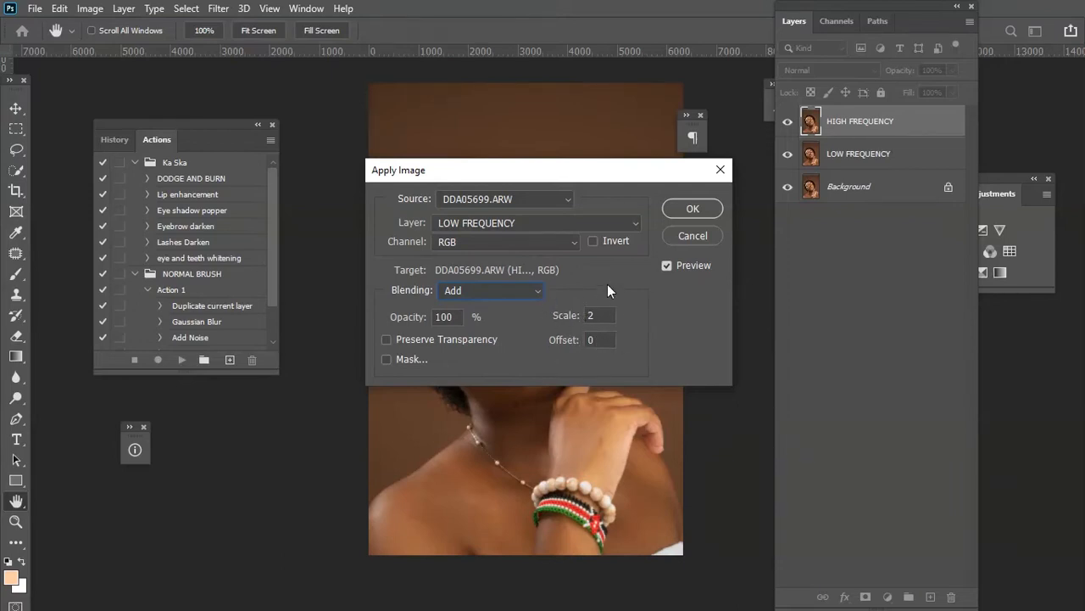
click(592, 242)
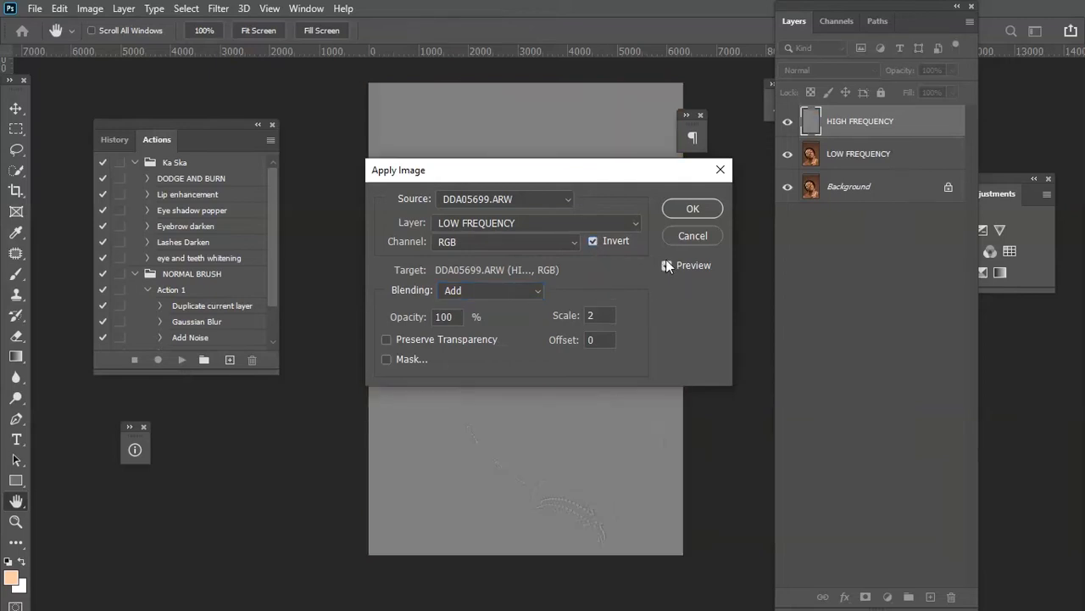
click(690, 209)
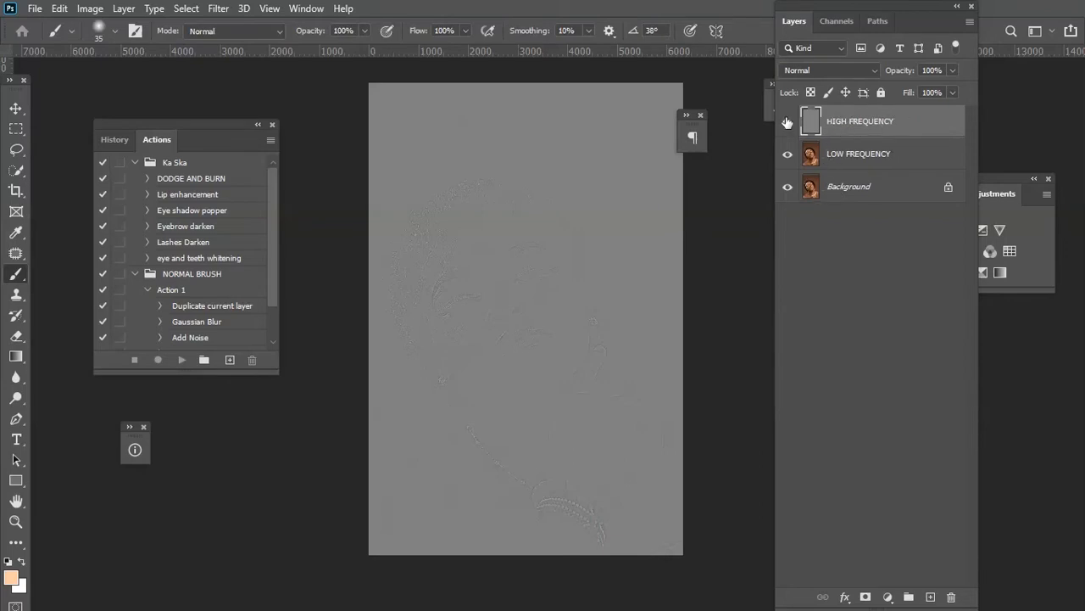
Set the HIGH FREQUENCY layer's blend mode to Linear Light and group it together with the LOW FREQUENCY layer.
click(815, 70)
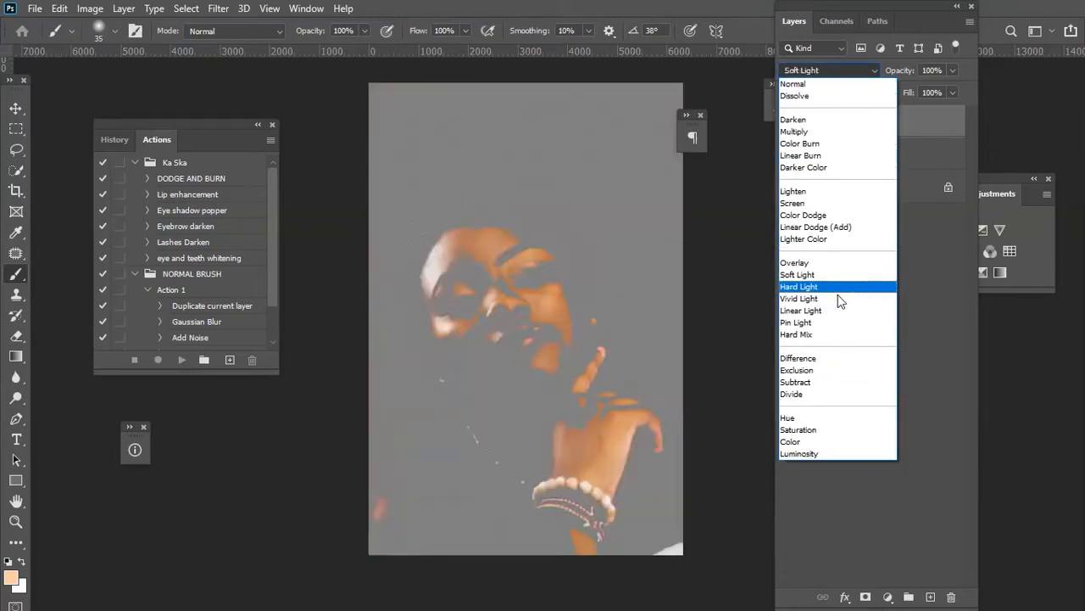
click(843, 316)
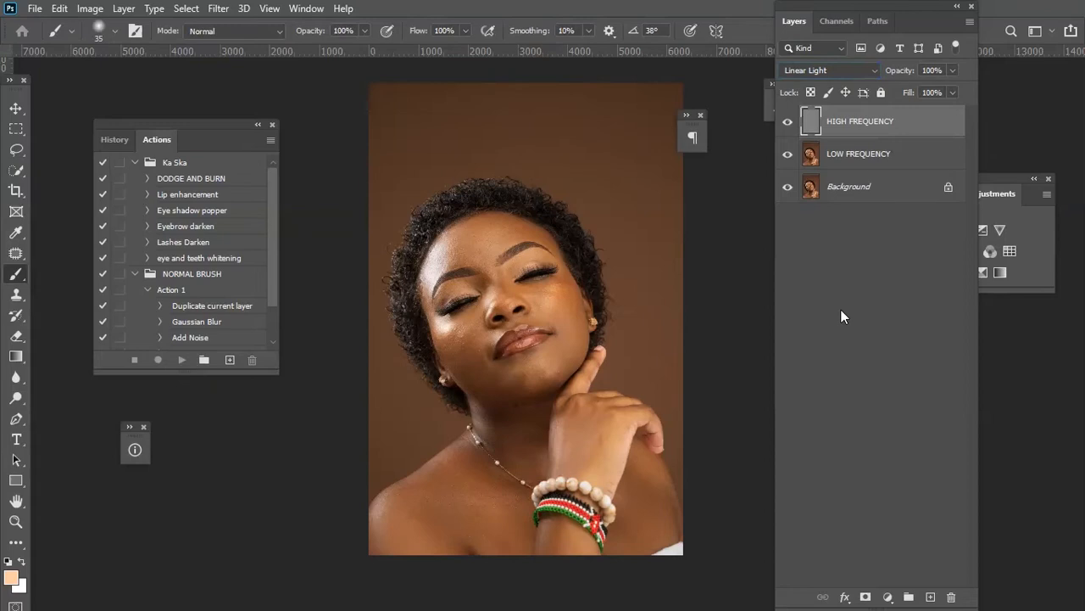
click(888, 153)
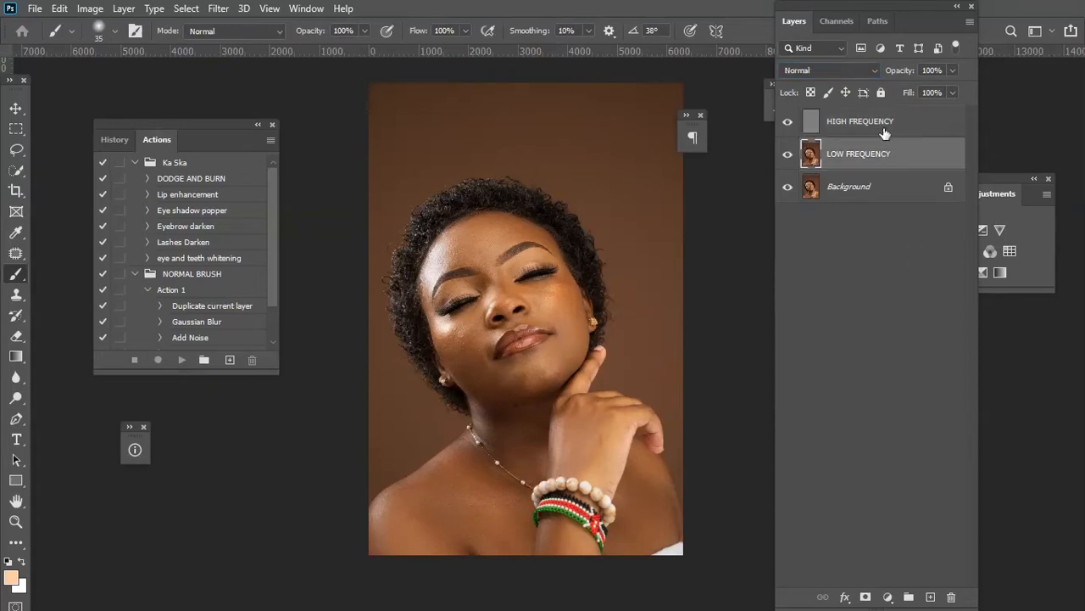
click(880, 127)
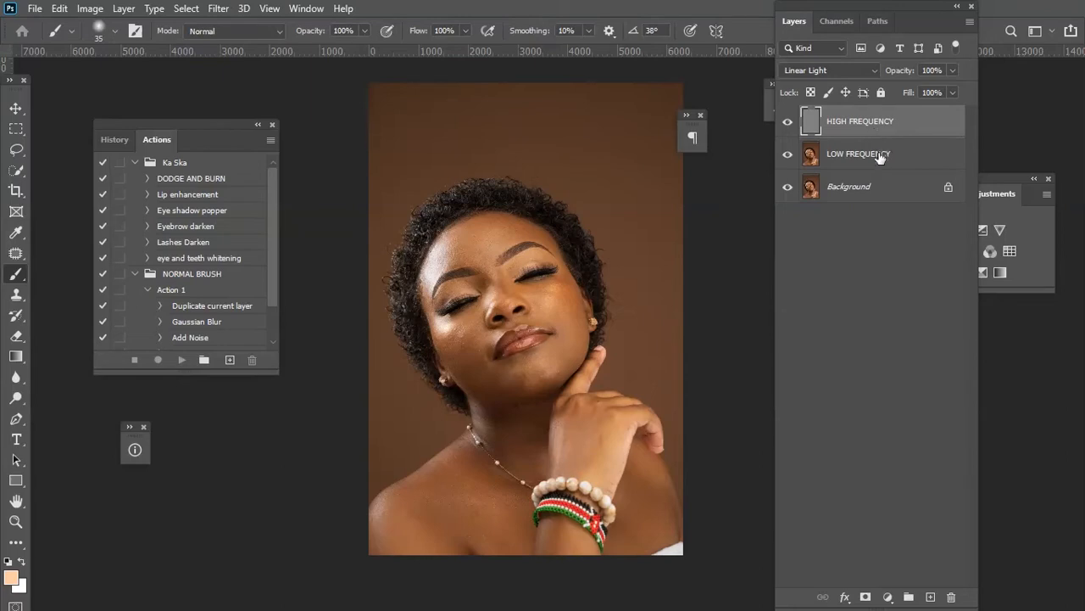
shift+click(880, 157)
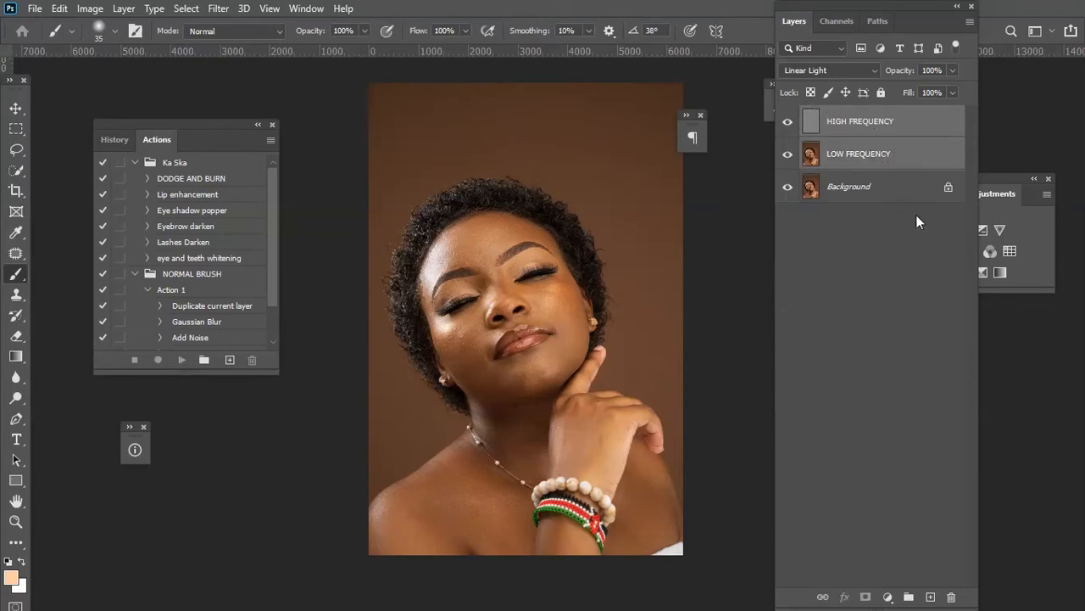
drag(880, 156, 914, 601)
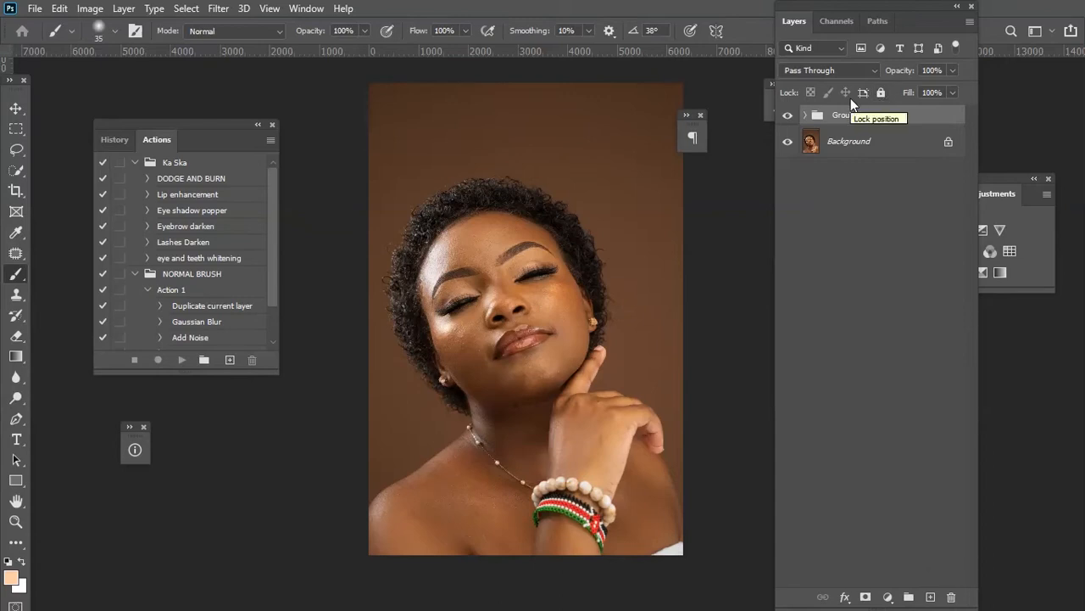
Rename the new group FREQUENCY SEPARATION.
double_click(848, 115)
text(FREQUENCY SEPARATION)
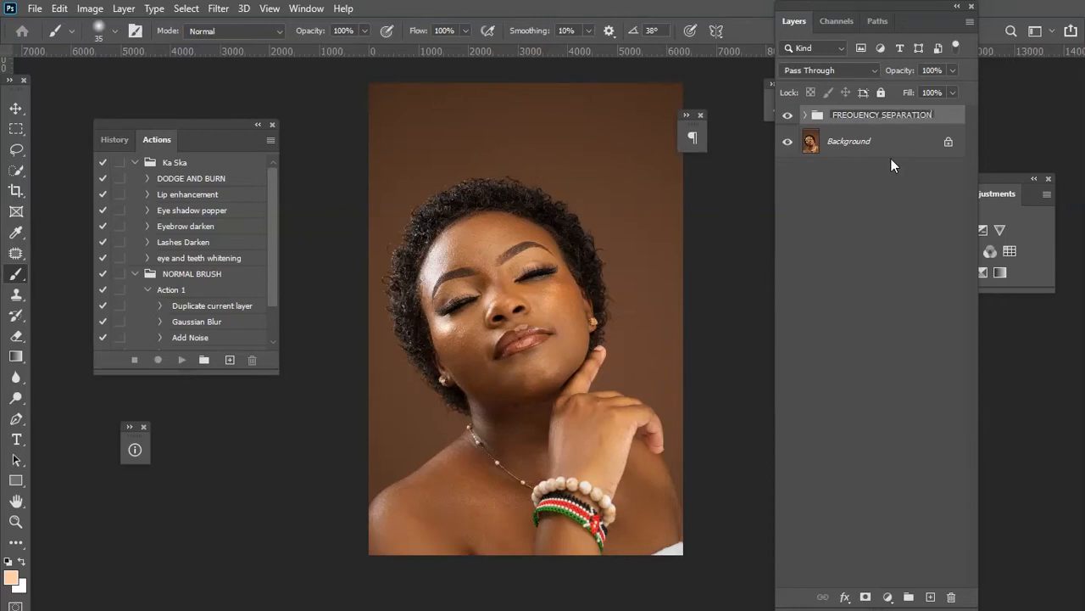
key(Return)
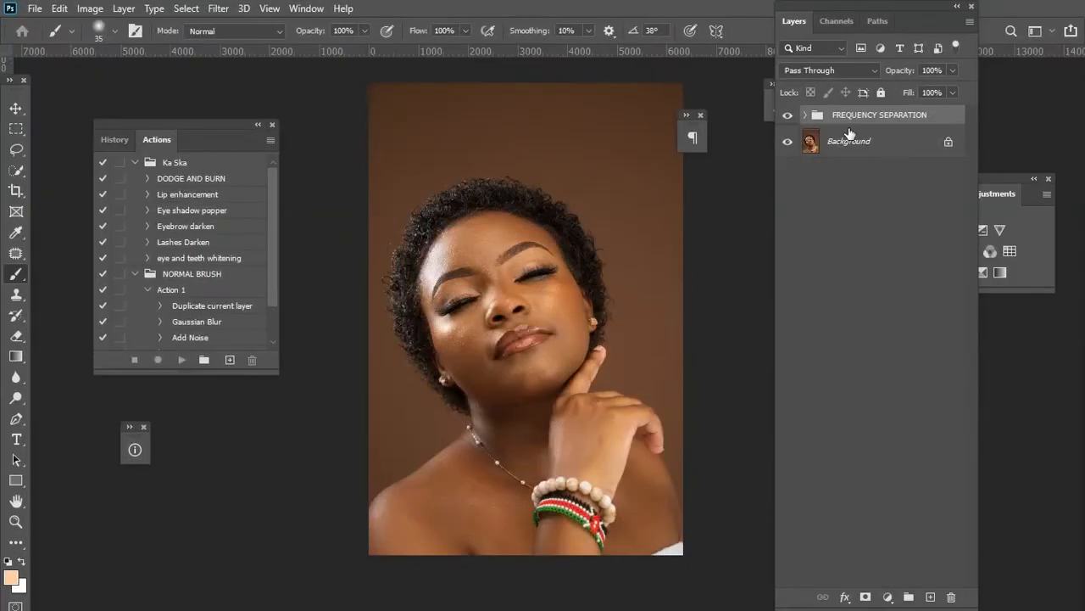
Expand the FREQUENCY SEPARATION group and compare its HIGH FREQUENCY and LOW FREQUENCY layers.
click(805, 114)
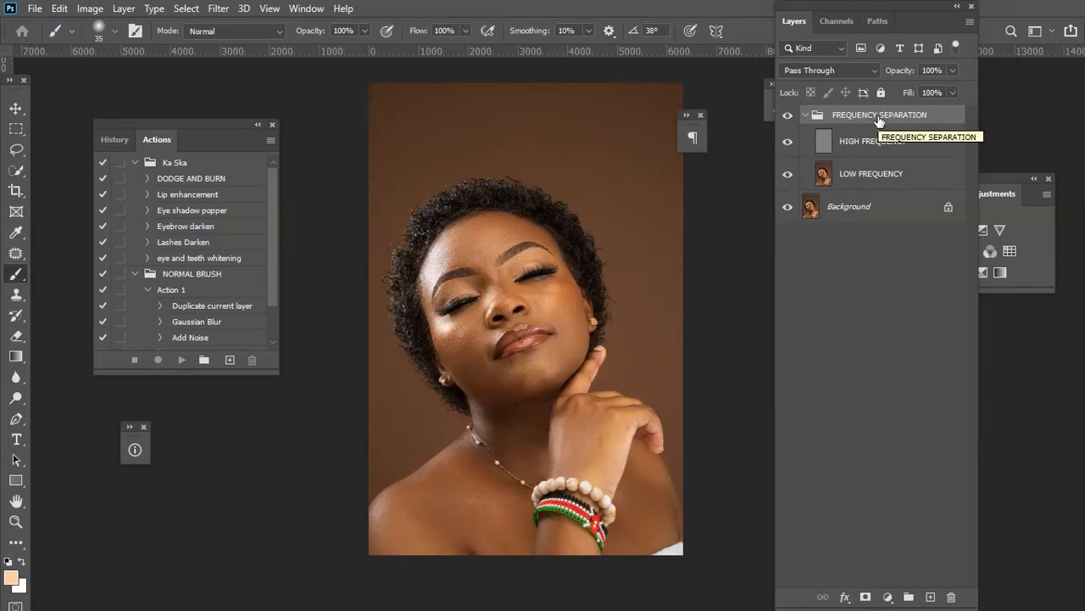
click(874, 171)
click(875, 144)
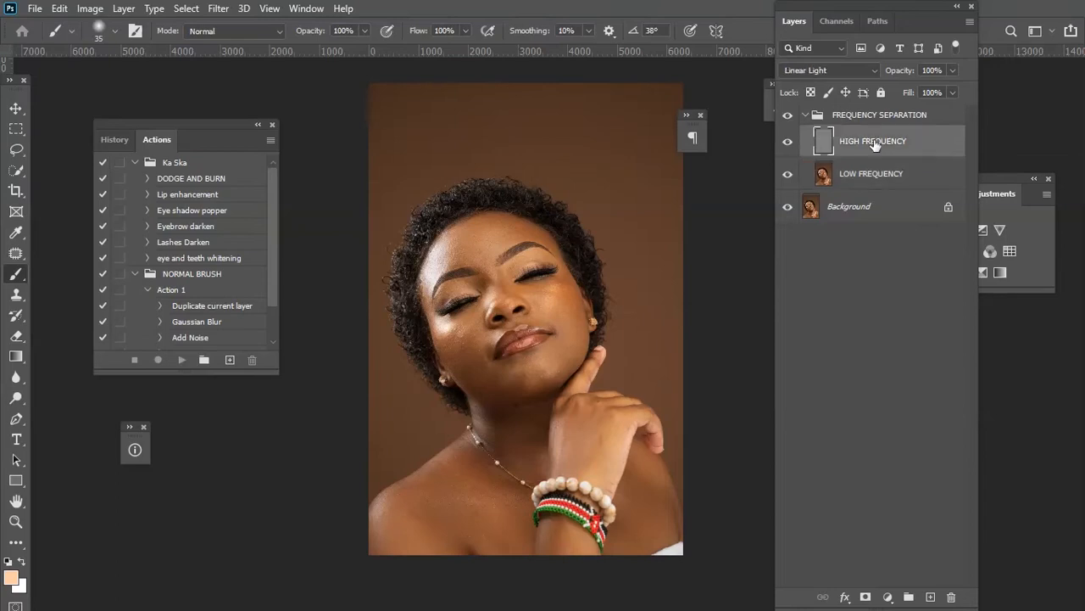
click(875, 174)
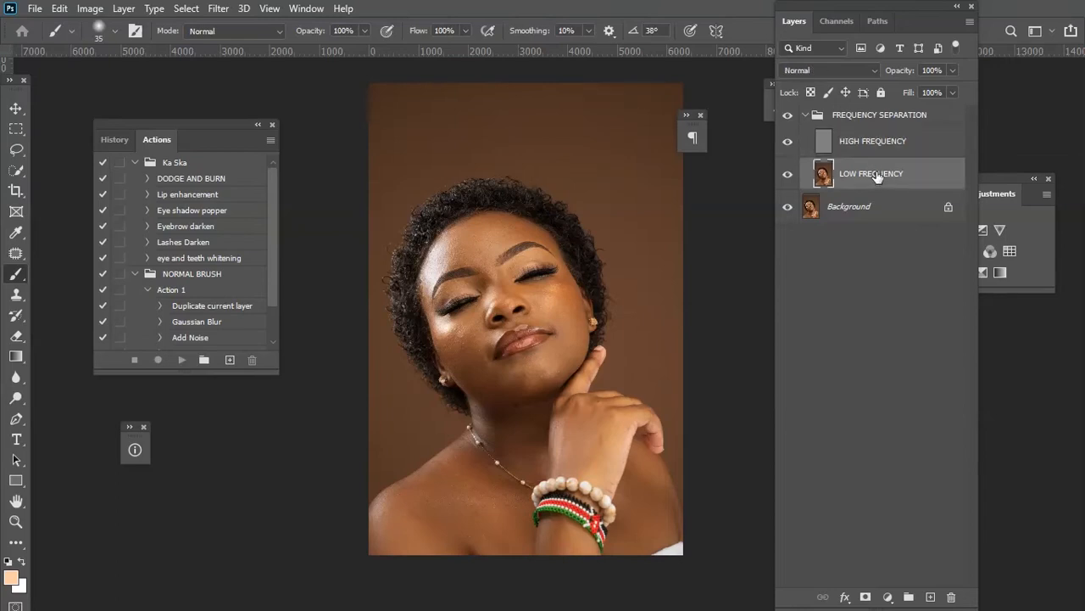
click(876, 143)
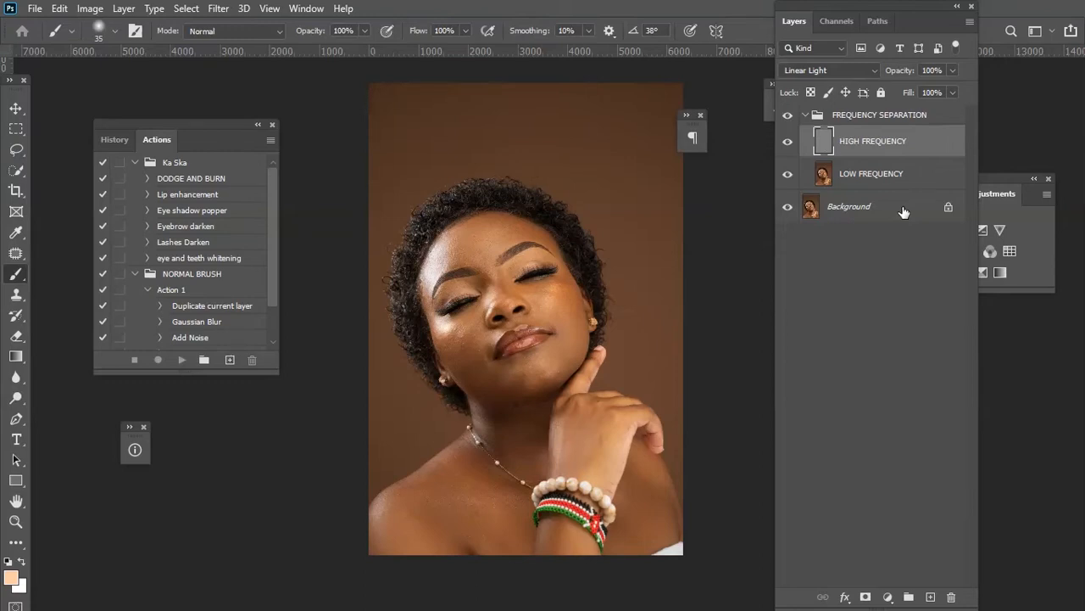
Duplicate the LOW FREQUENCY layer and then the HIGH FREQUENCY layer inside the group.
click(908, 178)
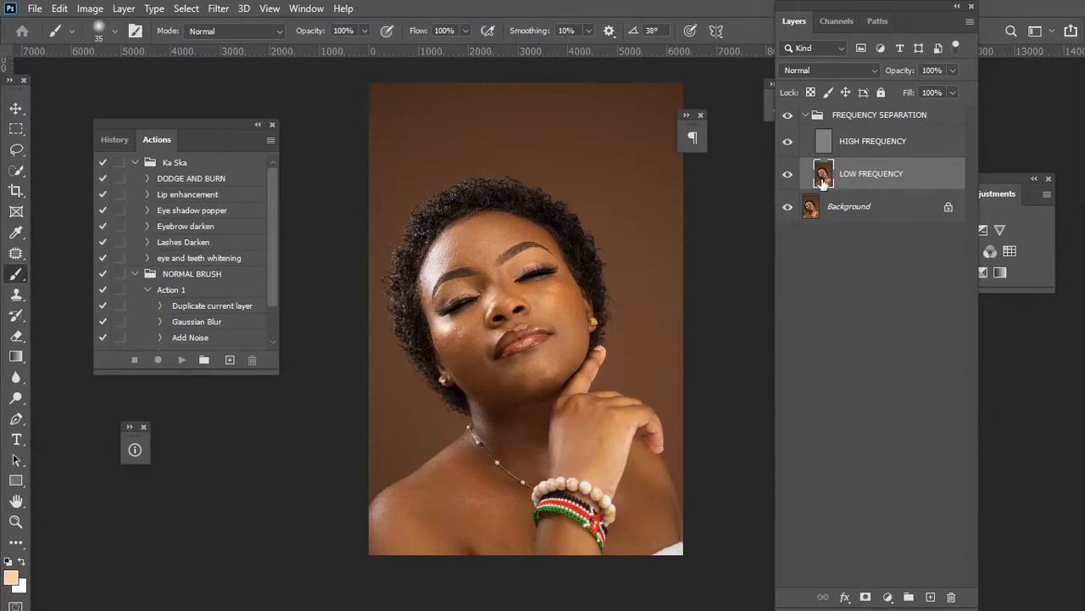
drag(866, 180, 932, 597)
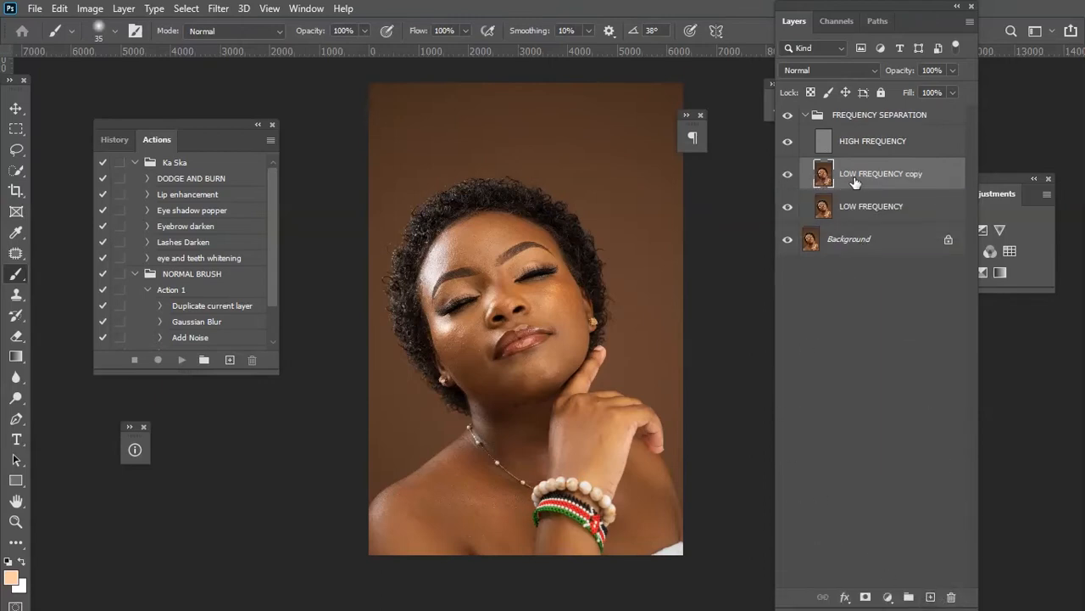
click(889, 138)
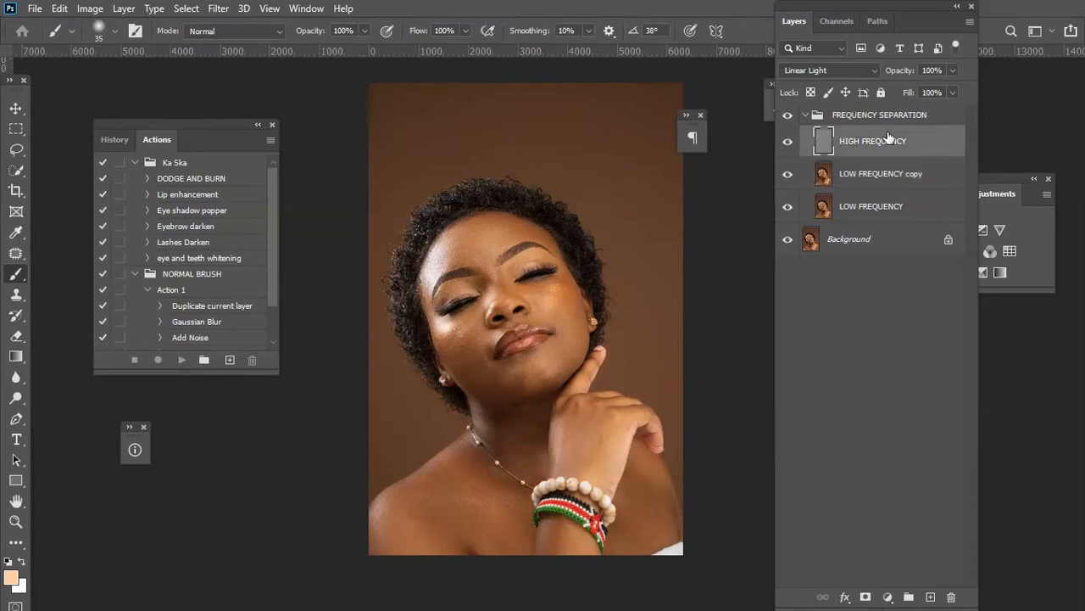
drag(873, 146, 932, 596)
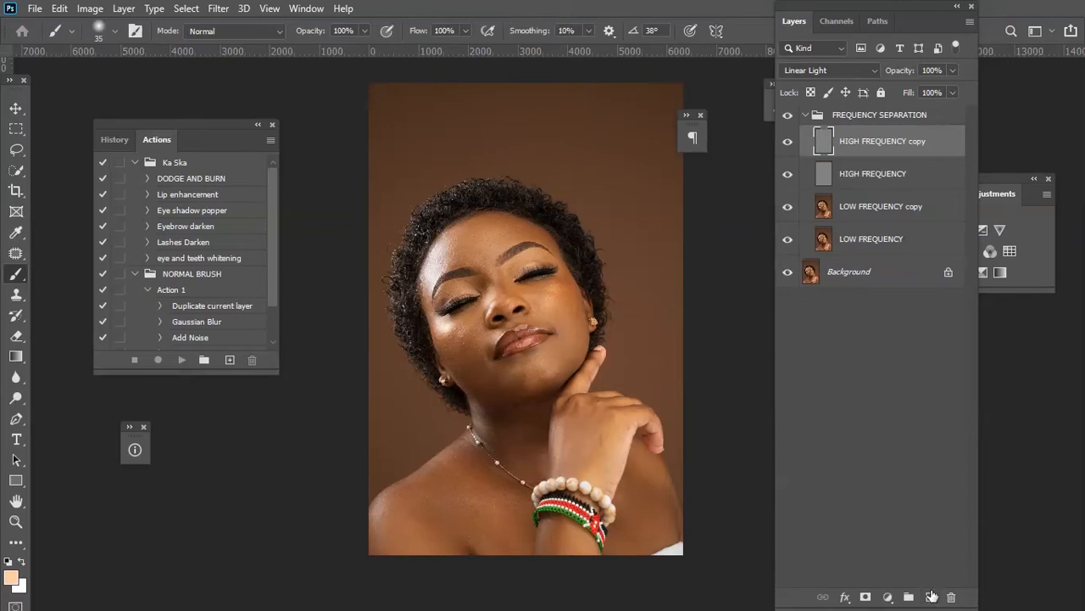
Zoom in on the face and toggle the HIGH FREQUENCY copy layer's visibility to compare.
key(ctrl+plus)
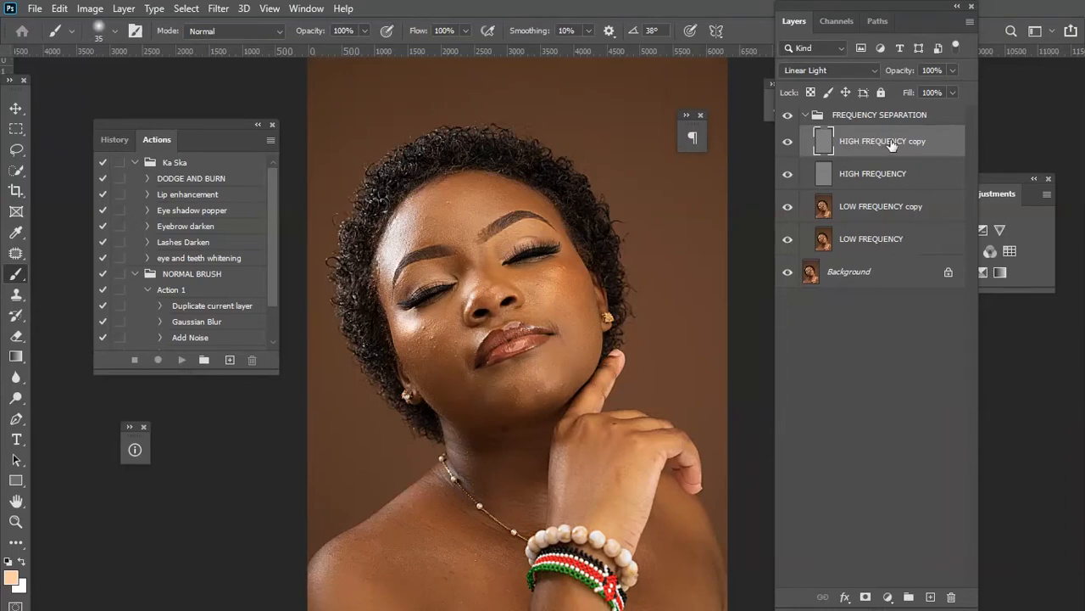
click(788, 143)
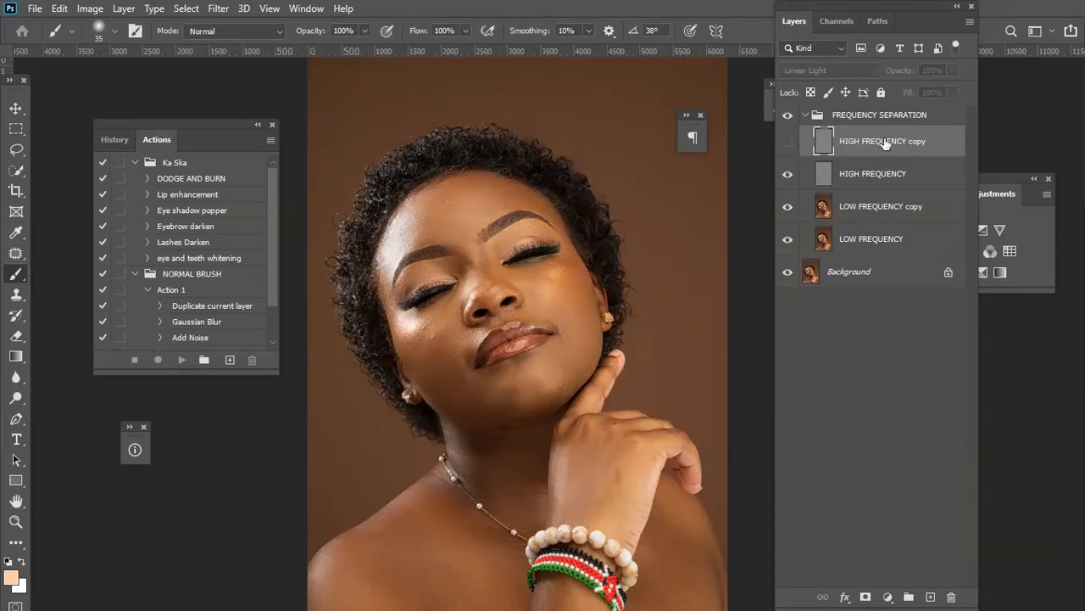
click(789, 142)
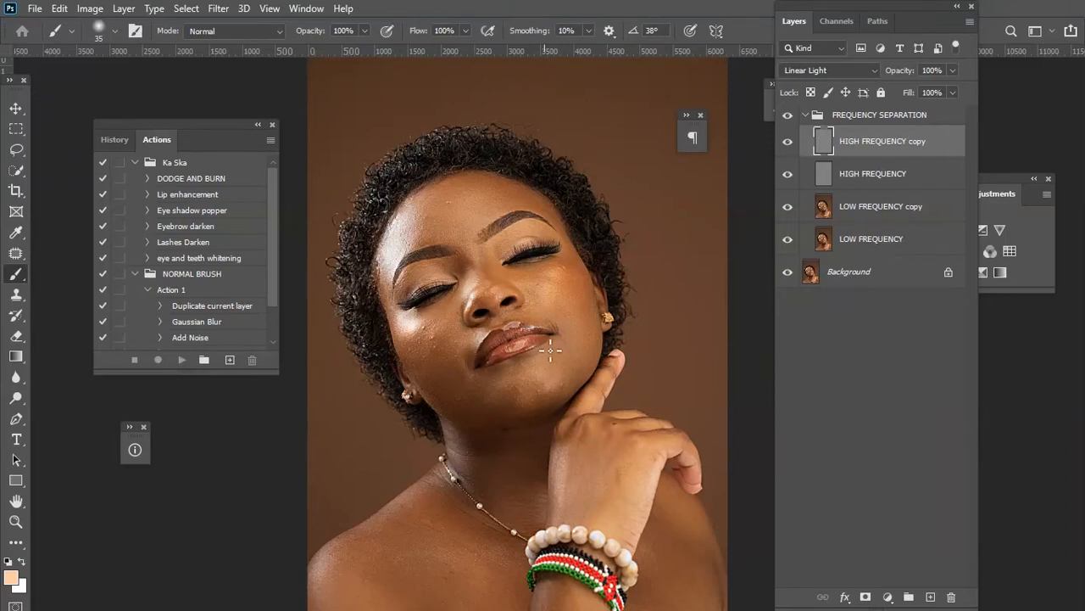
Enlarge the brush to 60 px and set the HIGH FREQUENCY copy layer's blend mode to Normal.
key(bracketright)
key(bracketright)
key(bracketright)
key(bracketright)
click(846, 68)
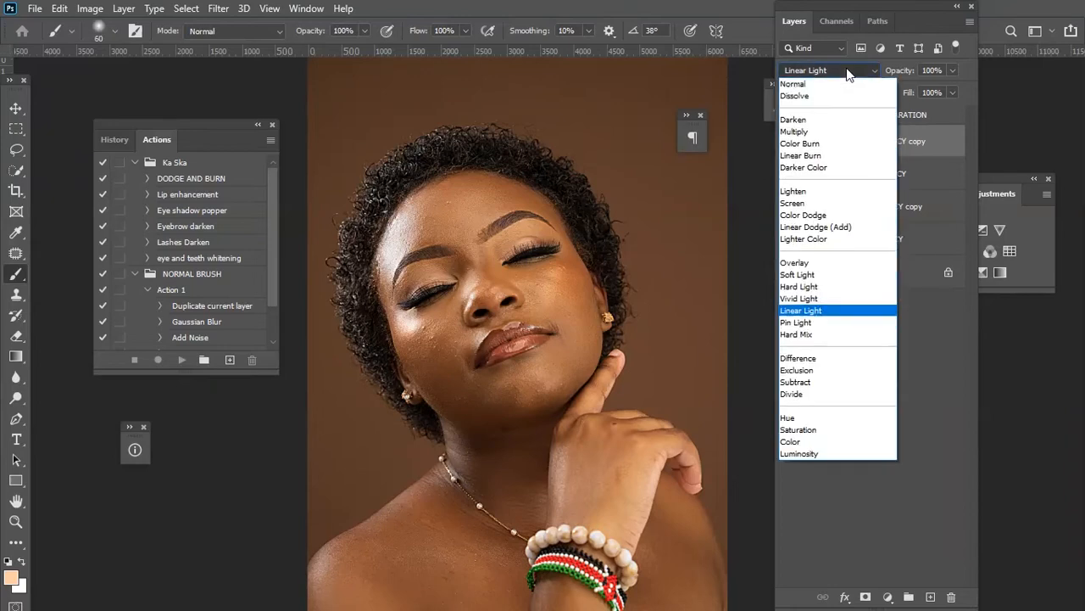
click(843, 83)
Clip the HIGH FREQUENCY copy layer to the HIGH FREQUENCY layer as a clipping mask.
right_click(866, 146)
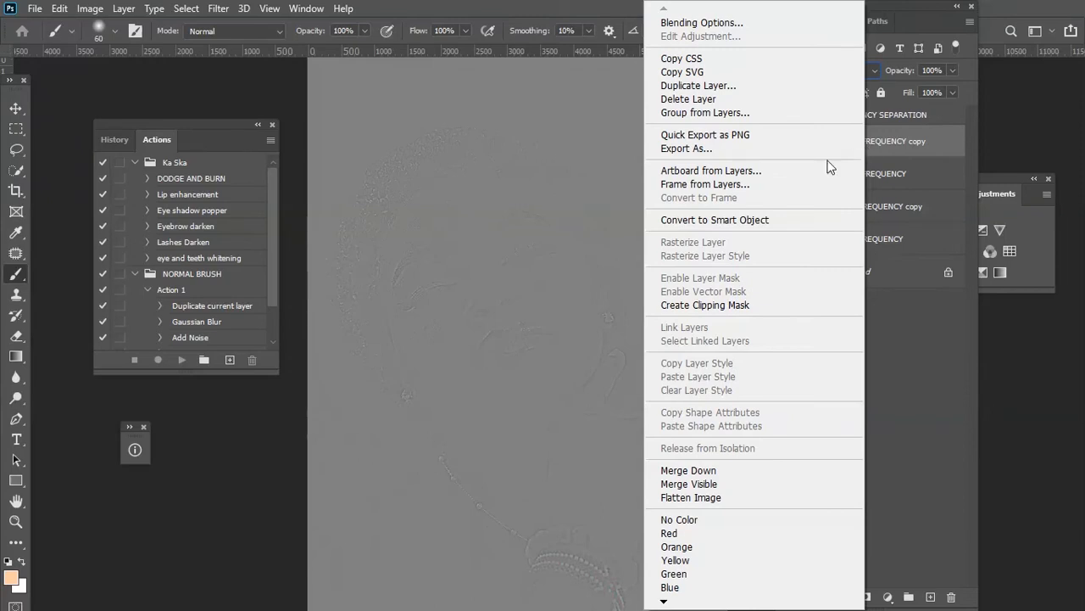
click(740, 307)
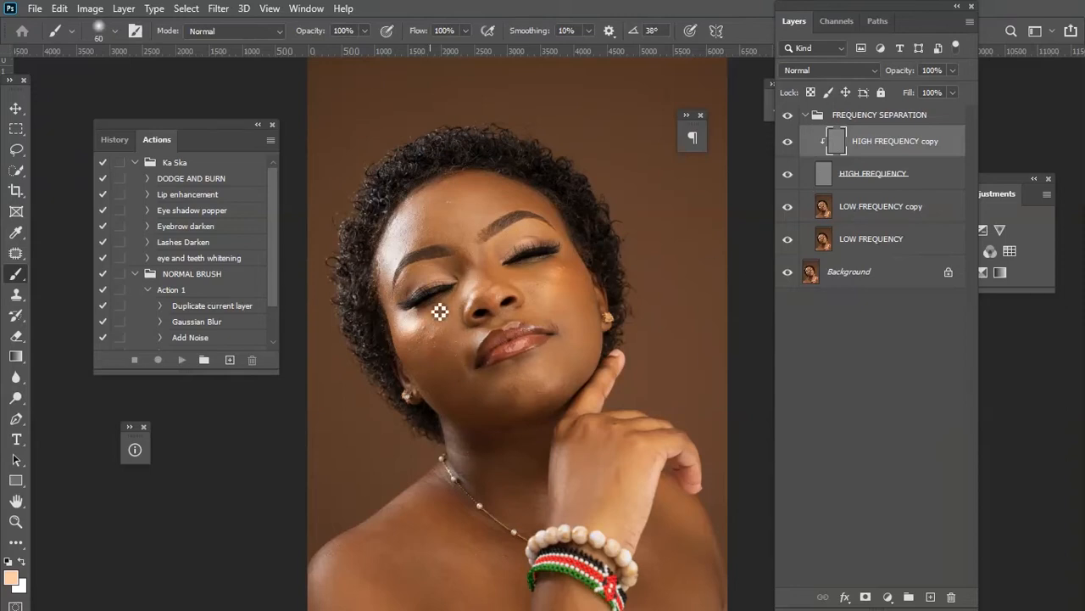
key(ctrl+minus)
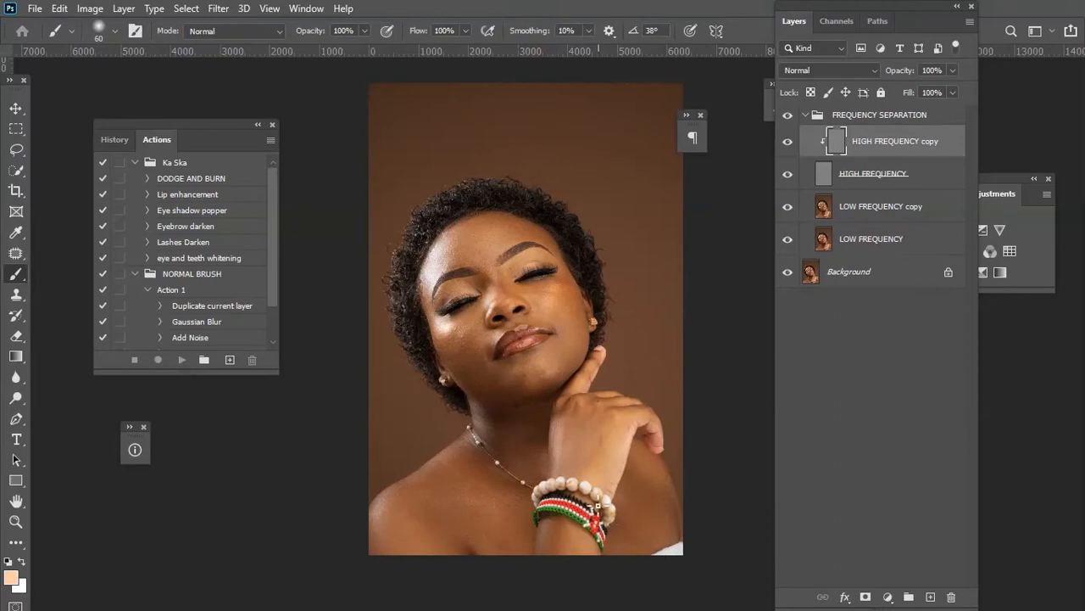
scroll(558, 408, up, 2)
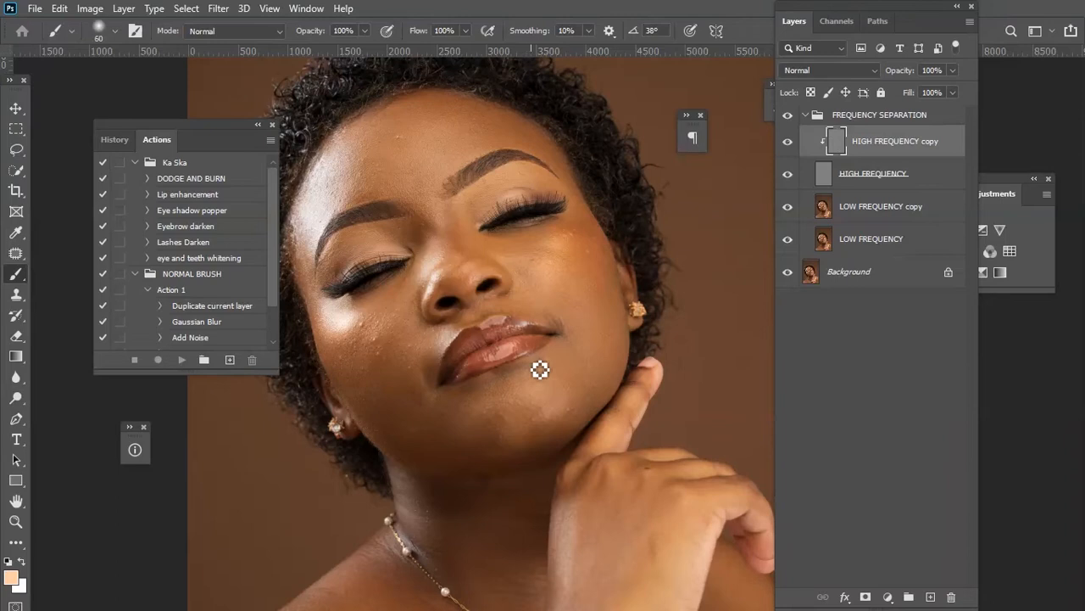
scroll(598, 359, down, 2)
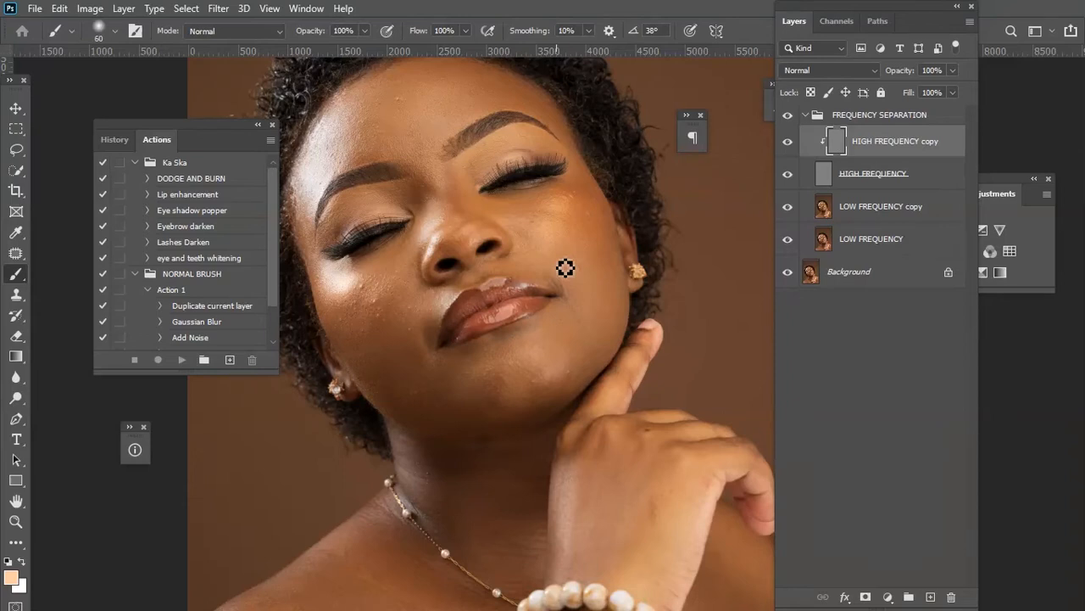
Add a new layer above LOW FREQUENCY copy, name it COLOR MATCHING, and set its blend mode to Color.
key(ctrl+0)
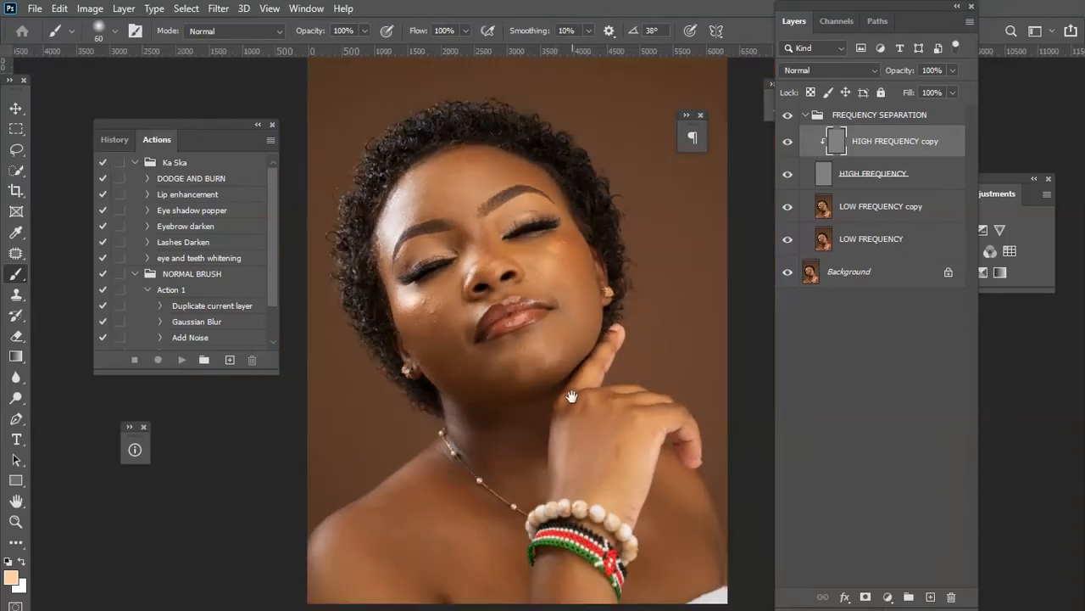
drag(570, 396, 563, 345)
click(897, 207)
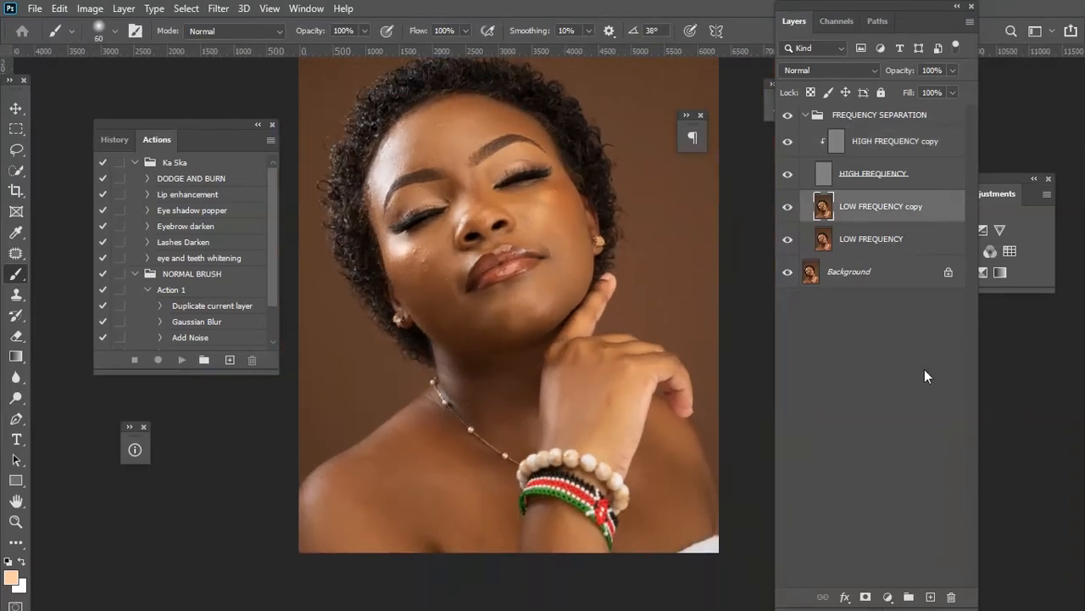
click(930, 597)
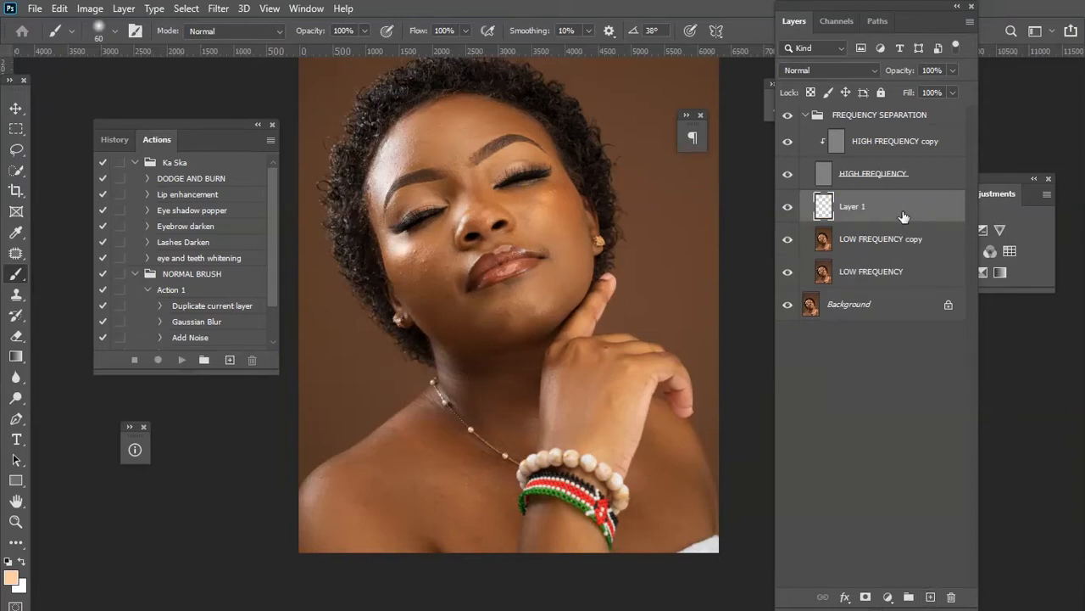
click(887, 180)
click(864, 213)
double_click(850, 207)
text(COLOR MATCHUNG)
key(BackSpace)
key(BackSpace)
key(BackSpace)
text(INGT)
key(BackSpace)
key(Return)
click(858, 69)
click(860, 442)
Set the brush size to 400 px and the brush opacity to 10%.
key(bracketright)
key(bracketright)
key(bracketright)
key(bracketright)
key(bracketright)
key(bracketright)
key(bracketright)
key(bracketright)
key(bracketright)
key(bracketright)
key(bracketright)
key(bracketright)
key(bracketleft)
mouse_move(395, 260)
mouse_down()
mouse_move(402, 243)
mouse_move(441, 225)
mouse_move(414, 266)
mouse_up()
click(365, 31)
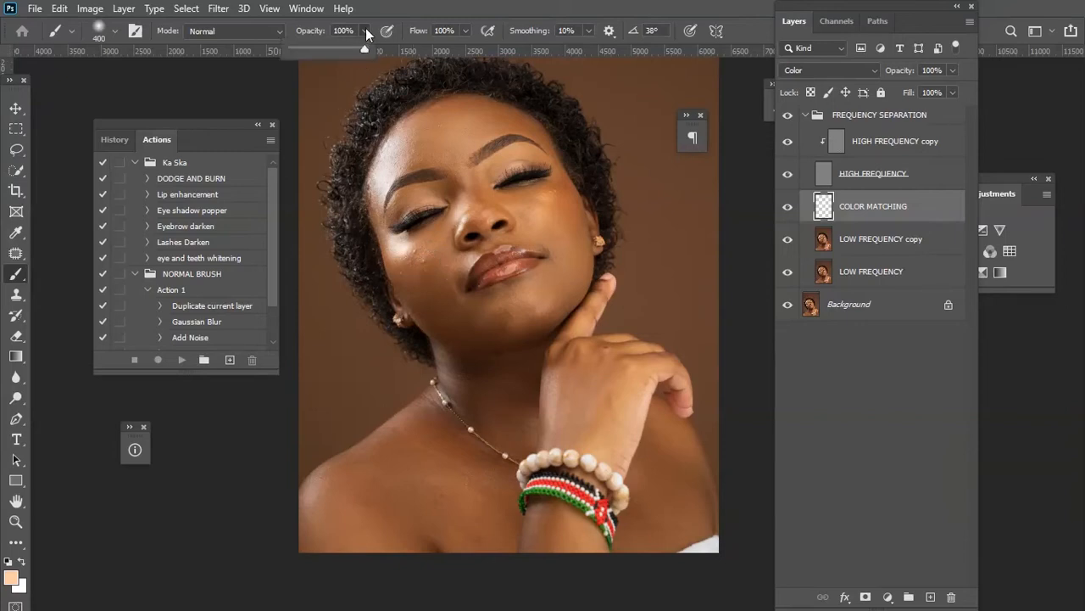
drag(306, 49, 301, 47)
key(Return)
Examine the skin tones across the face and neck up close.
key(ctrl+plus)
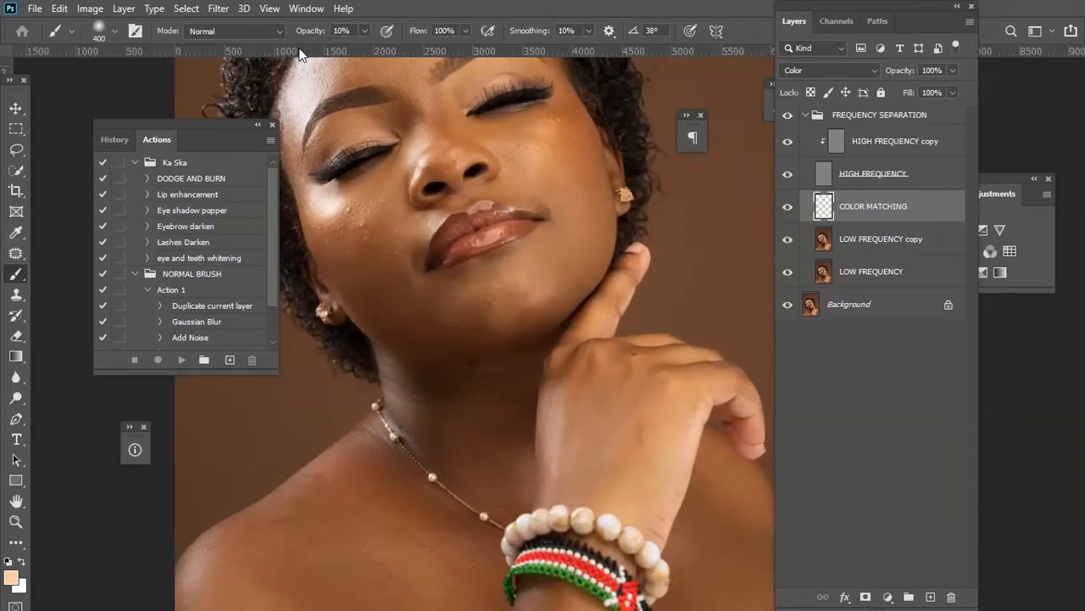
drag(228, 125, 174, 114)
drag(361, 95, 365, 180)
drag(402, 246, 407, 223)
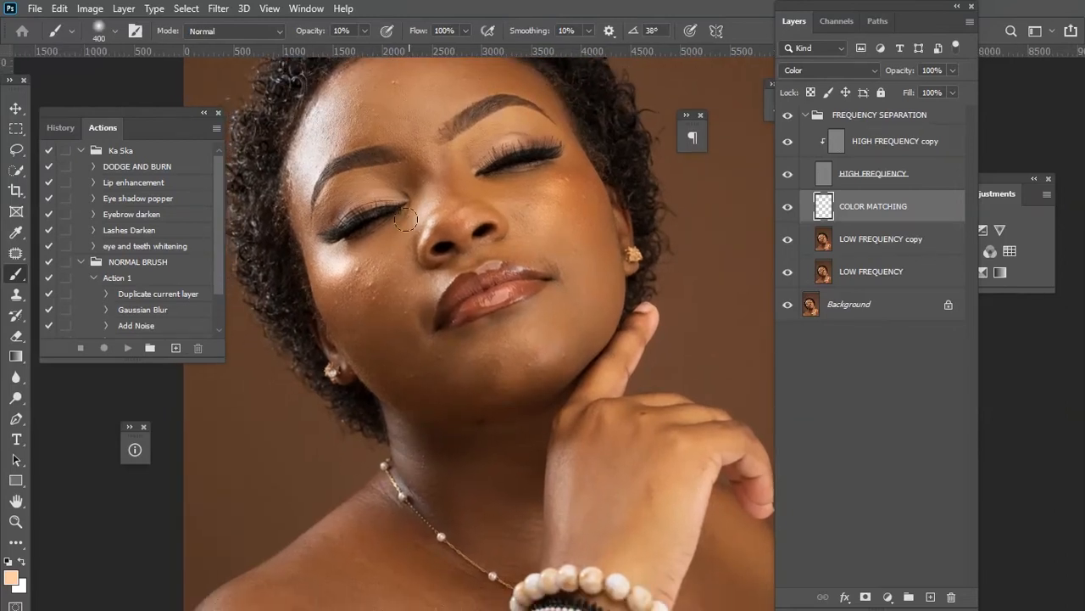
drag(496, 149, 494, 176)
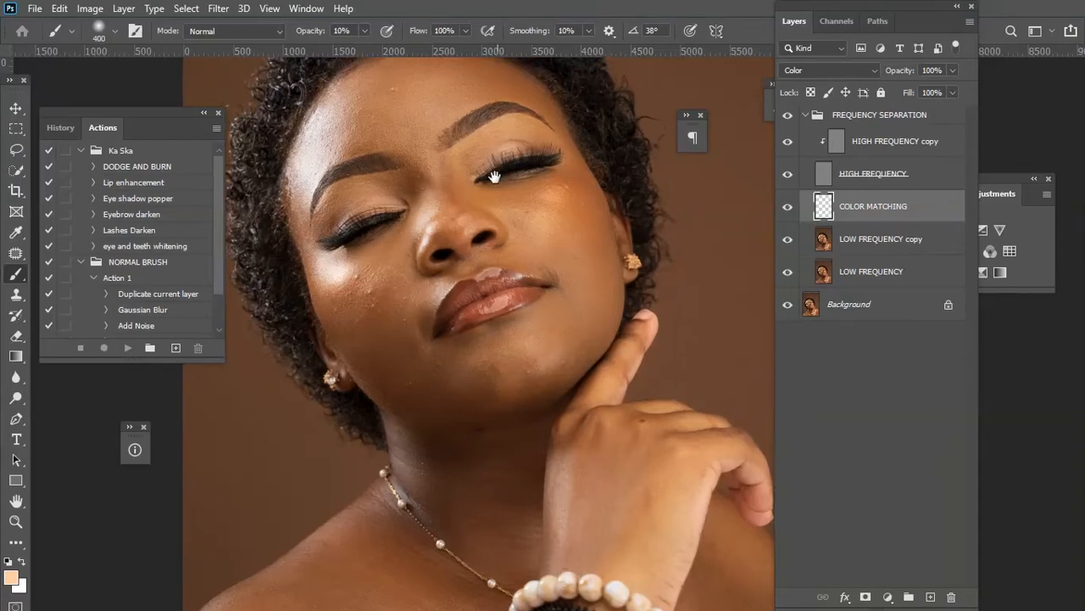
mouse_move(516, 312)
mouse_down()
mouse_move(495, 214)
mouse_move(408, 222)
mouse_move(392, 241)
mouse_move(439, 291)
mouse_move(485, 302)
mouse_move(468, 308)
mouse_up()
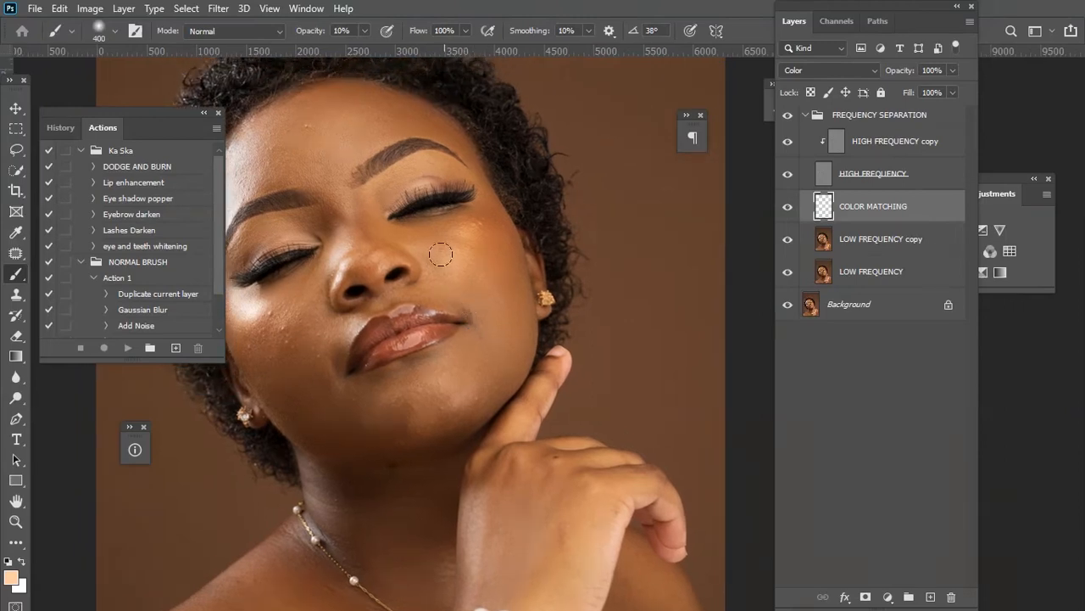
drag(409, 319, 434, 267)
drag(477, 358, 474, 280)
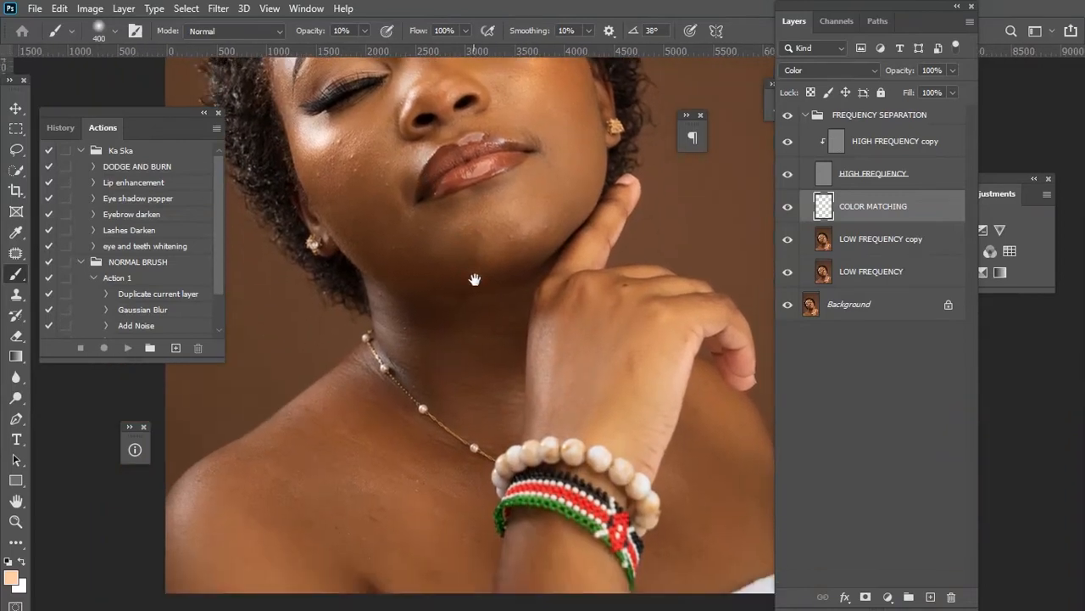
drag(562, 293, 553, 448)
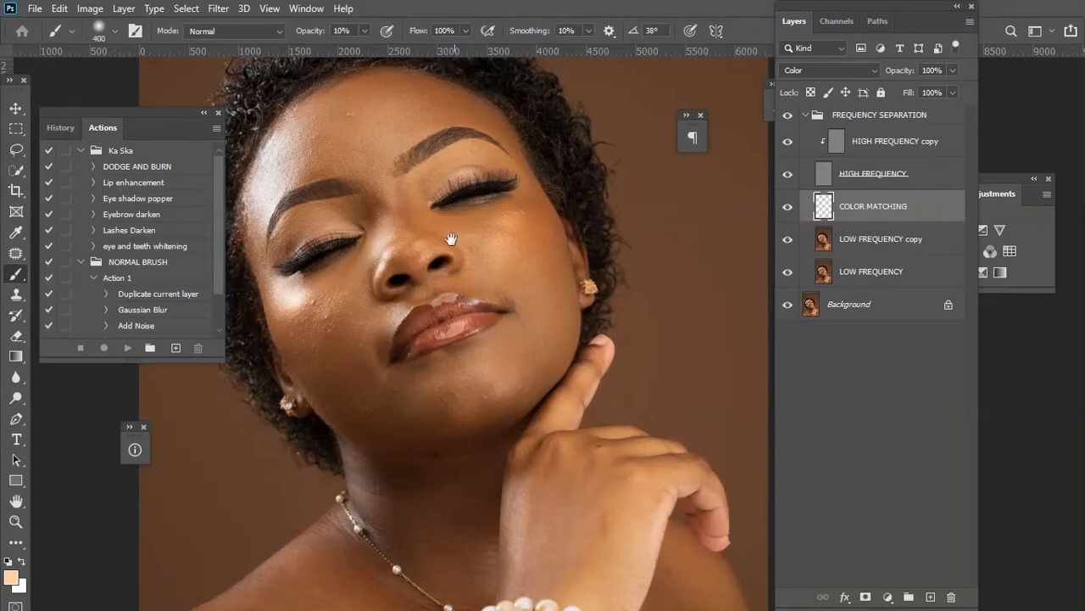
drag(450, 238, 505, 339)
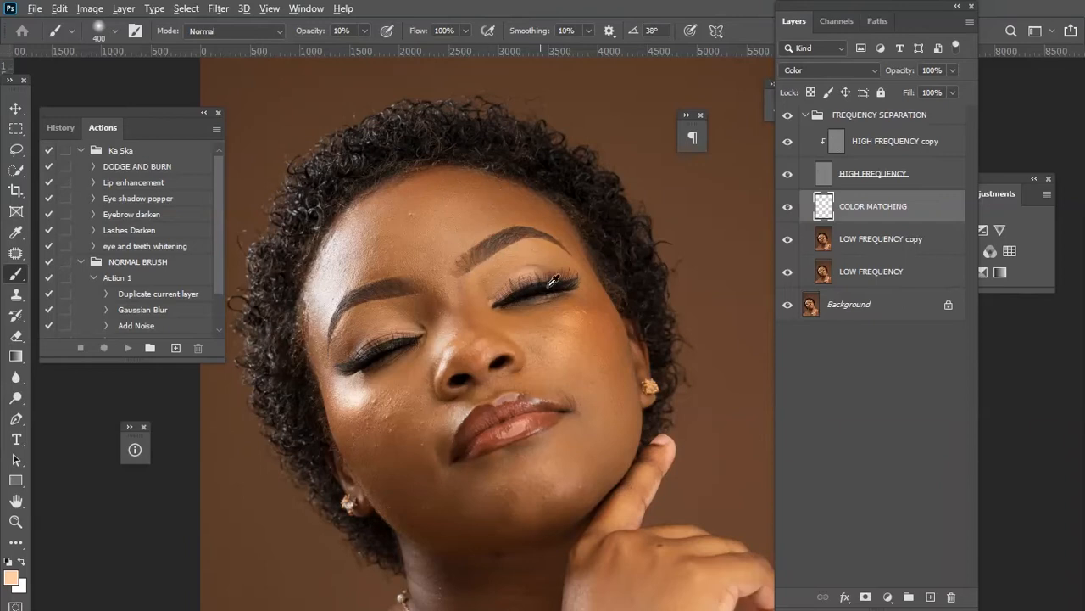
scroll(564, 284, up, 1)
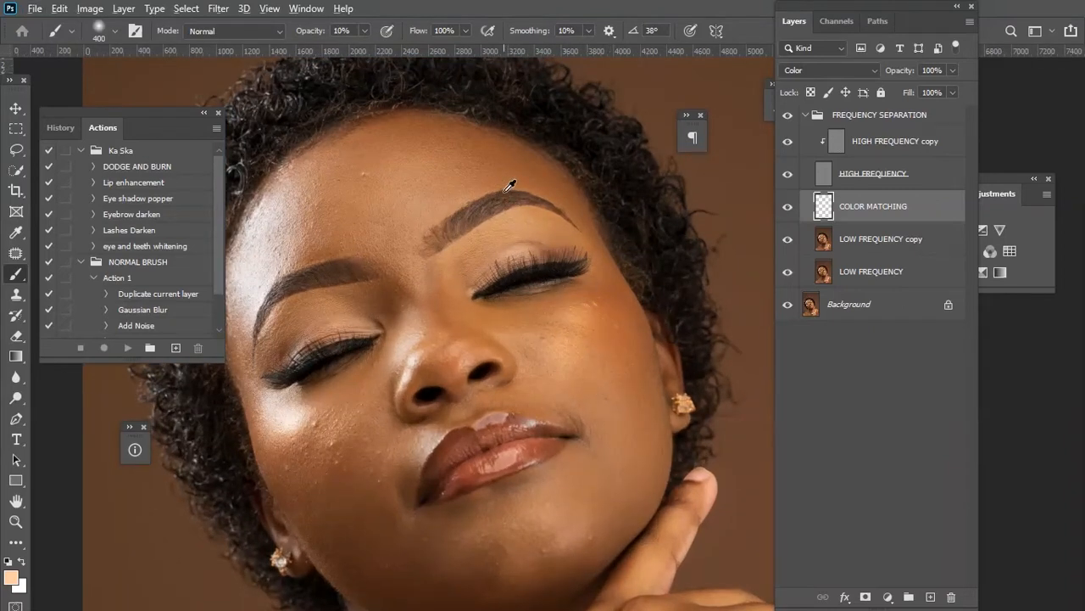
Sample skin colours from the face and neck and paint the sampled tone over the forehead on COLOR MATCHING.
alt+click(573, 218)
scroll(651, 405, down, 5)
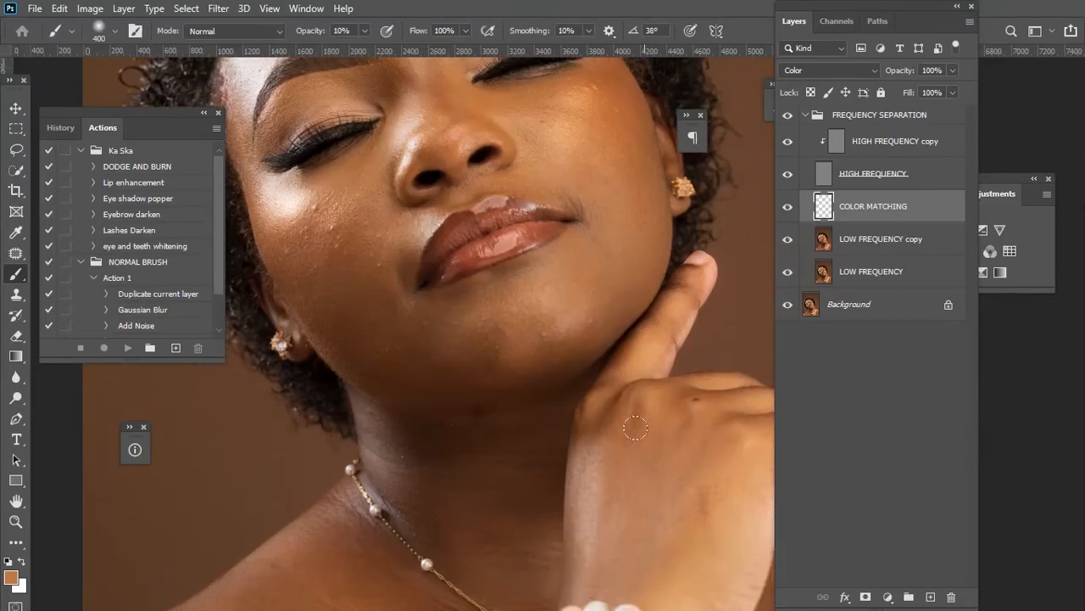
scroll(636, 428, down, 2)
scroll(627, 415, up, 5)
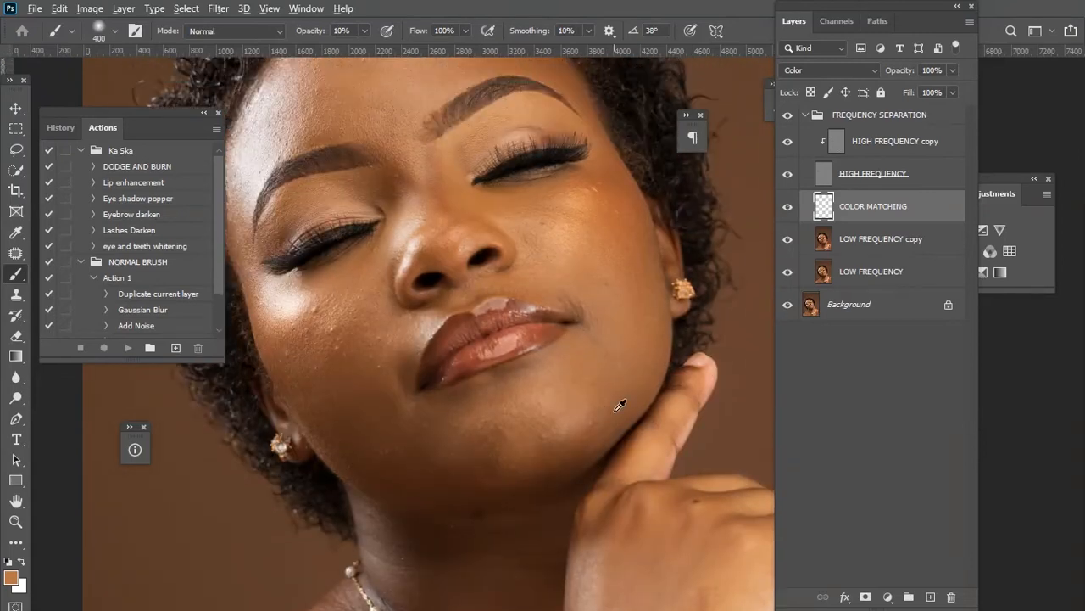
alt+click(528, 434)
scroll(504, 410, up, 3)
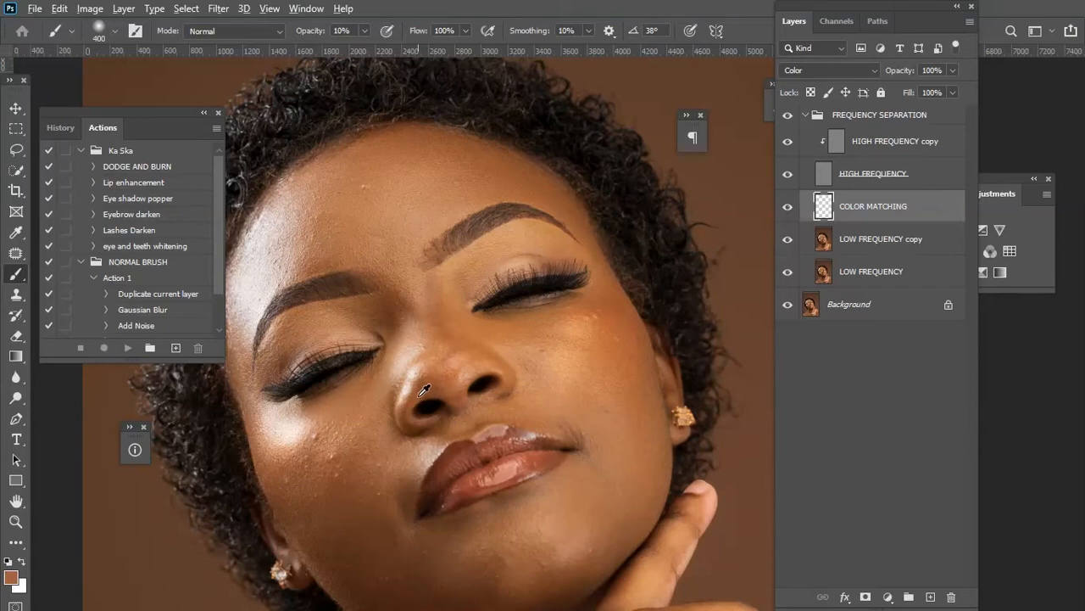
alt+click(577, 232)
scroll(709, 362, down, 3)
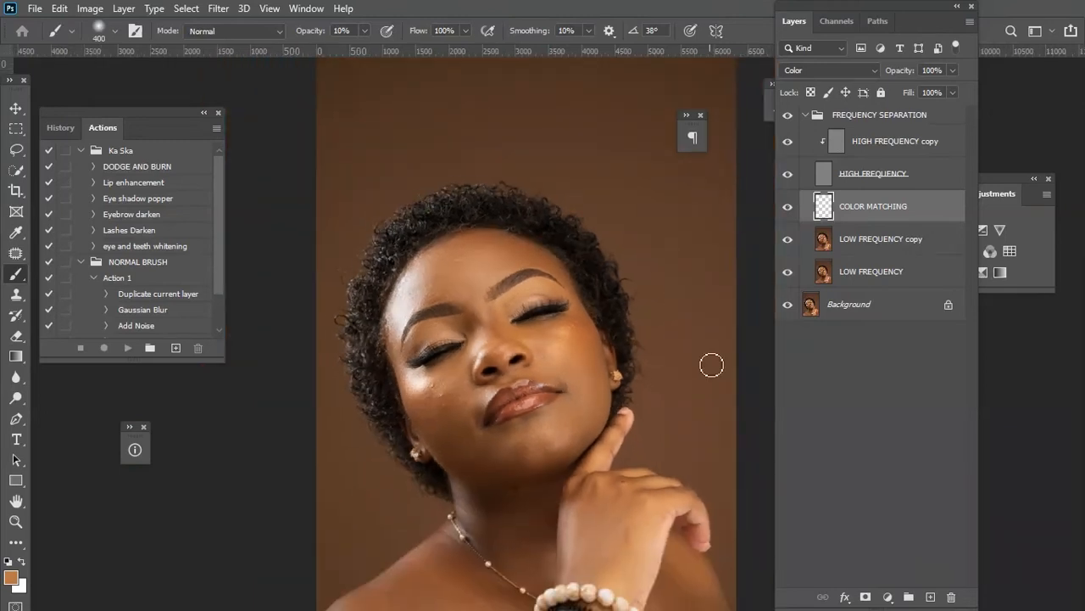
drag(574, 350, 573, 269)
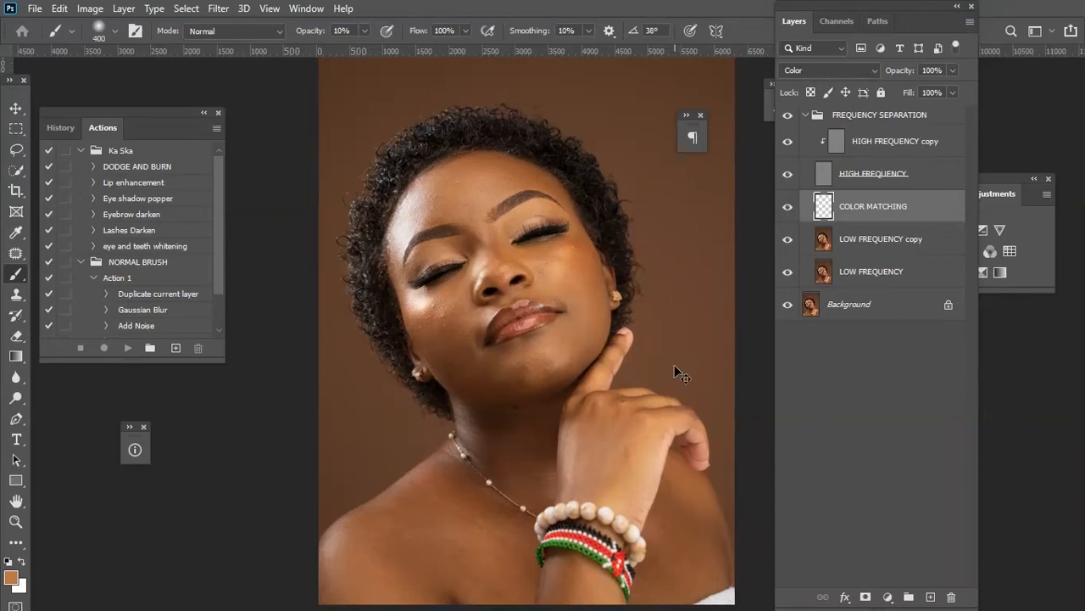
scroll(675, 367, down, 2)
scroll(675, 364, up, 1)
key(bracketright)
key(bracketright)
key(bracketright)
key(bracketright)
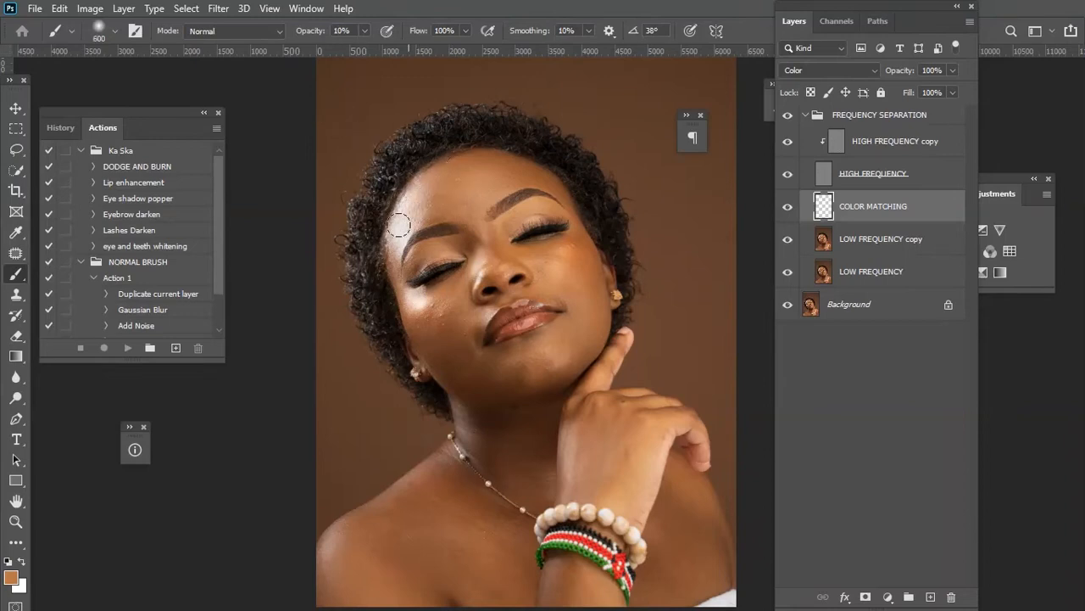
key(bracketleft)
key(bracketleft)
drag(491, 238, 502, 246)
Paint the sampled skin tone across the lower face on the COLOR MATCHING layer, resizing the brush as needed.
key(bracketright)
key(bracketright)
key(bracketright)
key(bracketleft)
key(bracketleft)
key(bracketleft)
key(bracketleft)
key(bracketright)
key(bracketright)
key(bracketleft)
key(bracketleft)
key(bracketleft)
key(bracketright)
key(bracketright)
key(bracketright)
key(bracketleft)
key(bracketleft)
key(bracketleft)
key(bracketleft)
key(bracketleft)
key(bracketright)
mouse_move(486, 326)
mouse_down()
mouse_move(526, 291)
mouse_move(573, 312)
mouse_up()
key(bracketright)
key(bracketright)
key(bracketright)
key(bracketright)
key(bracketleft)
key(bracketleft)
key(bracketright)
key(bracketleft)
key(bracketleft)
key(bracketleft)
key(bracketright)
Set the brush size to 500 px.
key(bracketleft)
scroll(474, 347, down, 3)
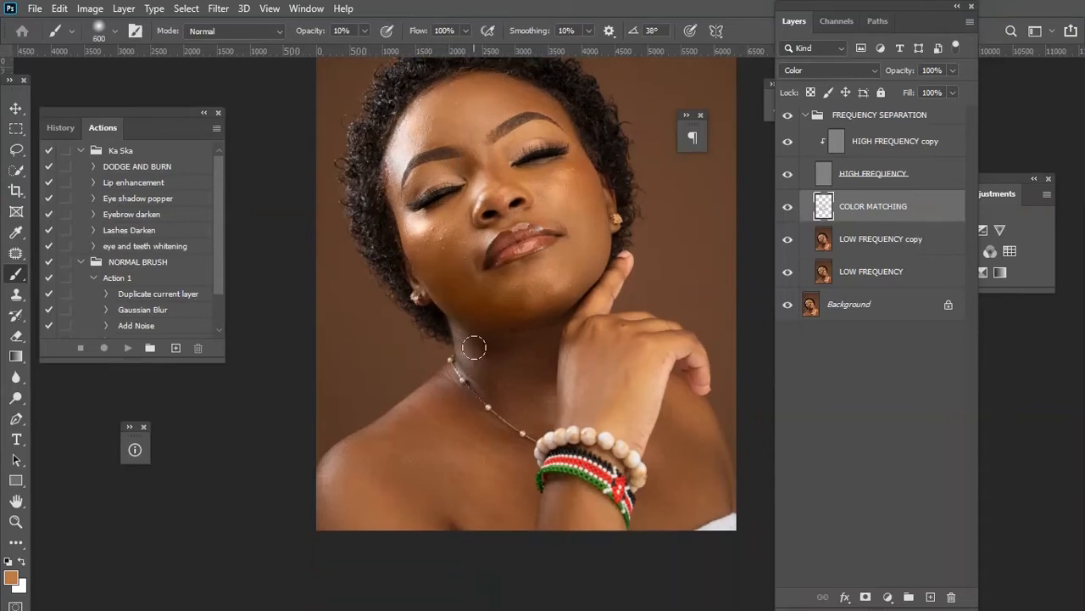
key(bracketright)
key(bracketright)
key(bracketleft)
key(bracketleft)
key(bracketright)
key(bracketright)
key(bracketright)
key(bracketleft)
key(bracketleft)
key(bracketleft)
key(bracketleft)
key(bracketleft)
key(bracketleft)
key(bracketright)
key(bracketright)
key(bracketright)
key(bracketright)
scroll(514, 355, up, 3)
key(bracketleft)
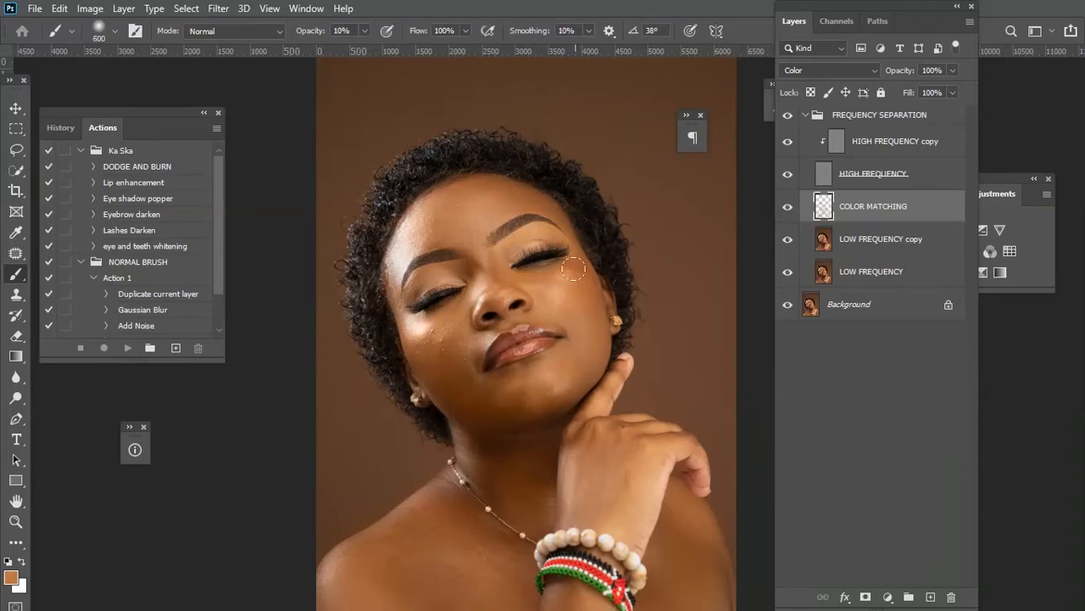
key(bracketleft)
key(bracketleft)
key(bracketleft)
key(bracketleft)
key(bracketright)
key(bracketright)
Toggle the COLOR MATCHING layer's visibility to compare the face with and without the colour correction.
click(787, 208)
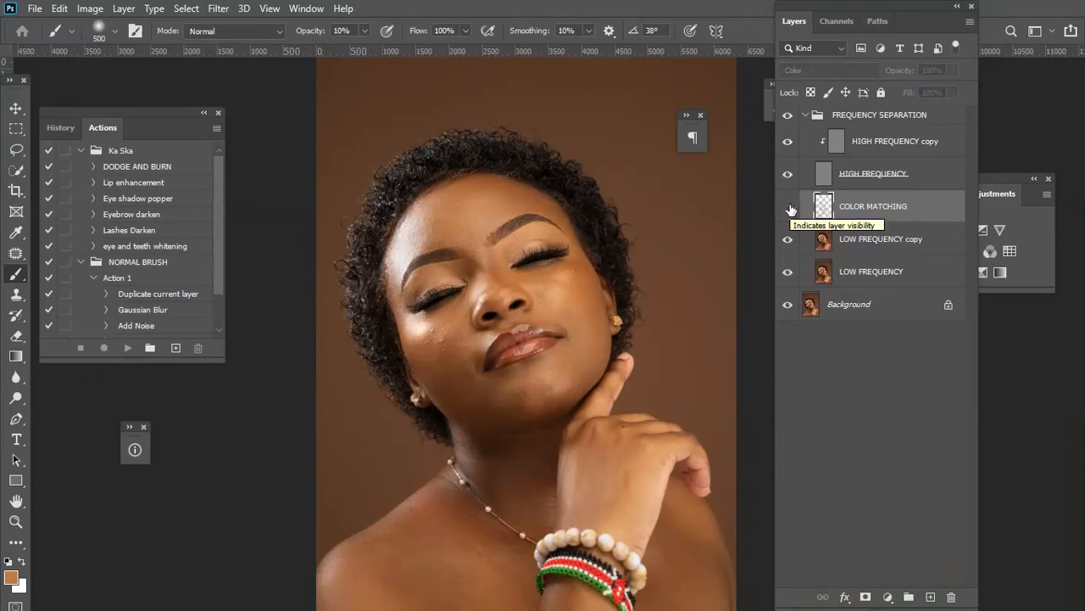
key(ctrl+plus)
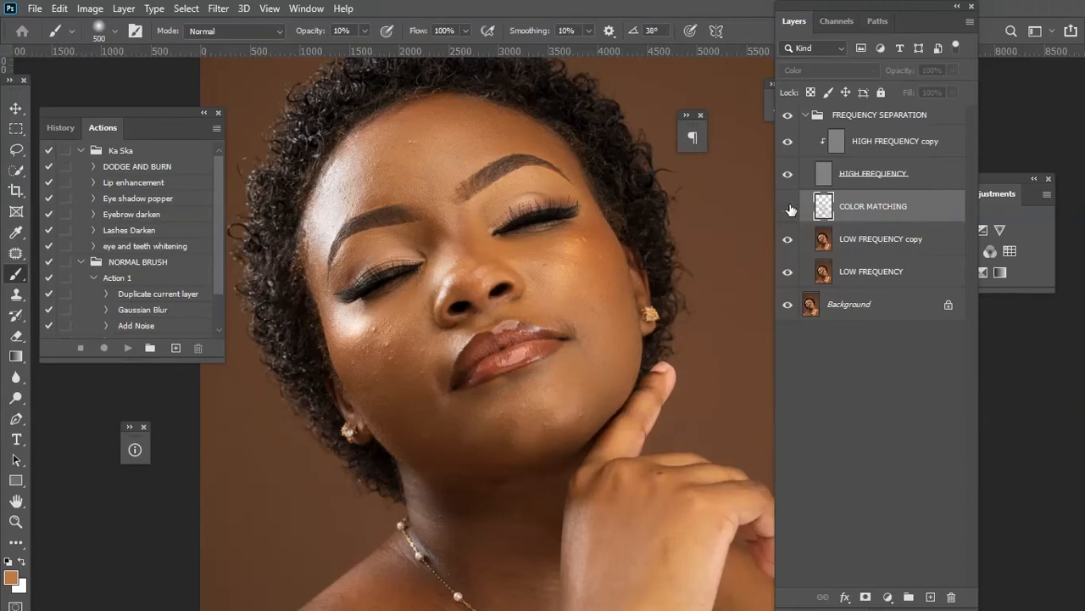
click(788, 207)
click(788, 207)
click(788, 207)
key(ctrl+0)
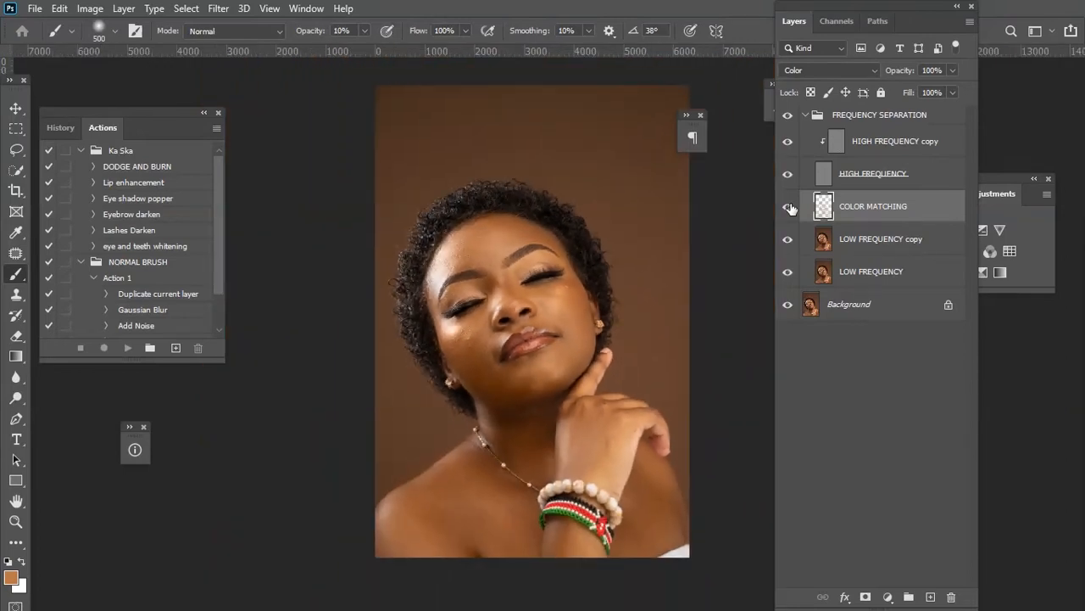
key(ctrl+plus)
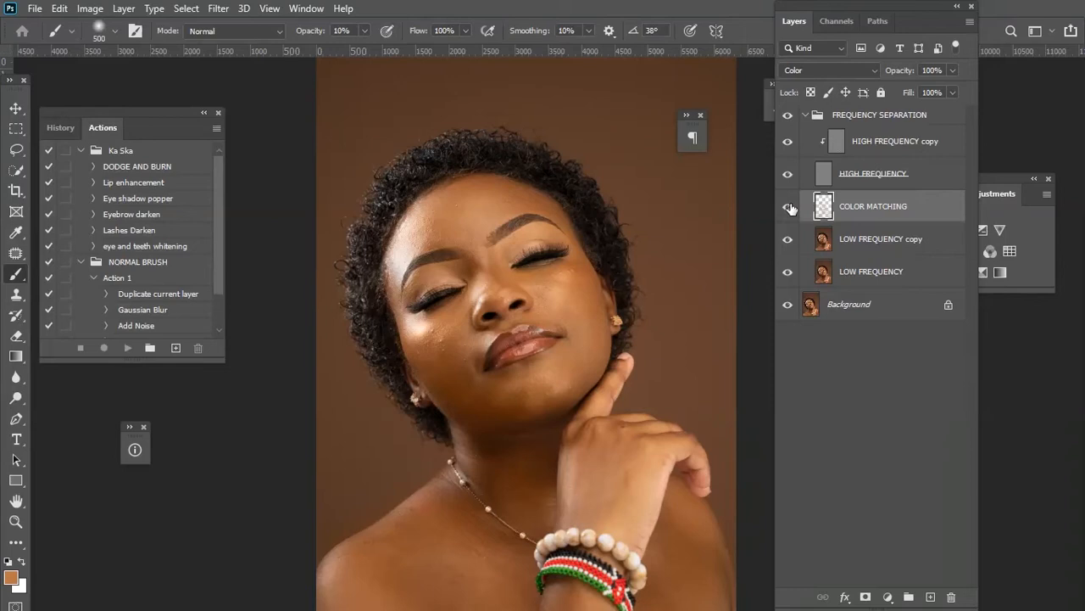
key(ctrl+minus)
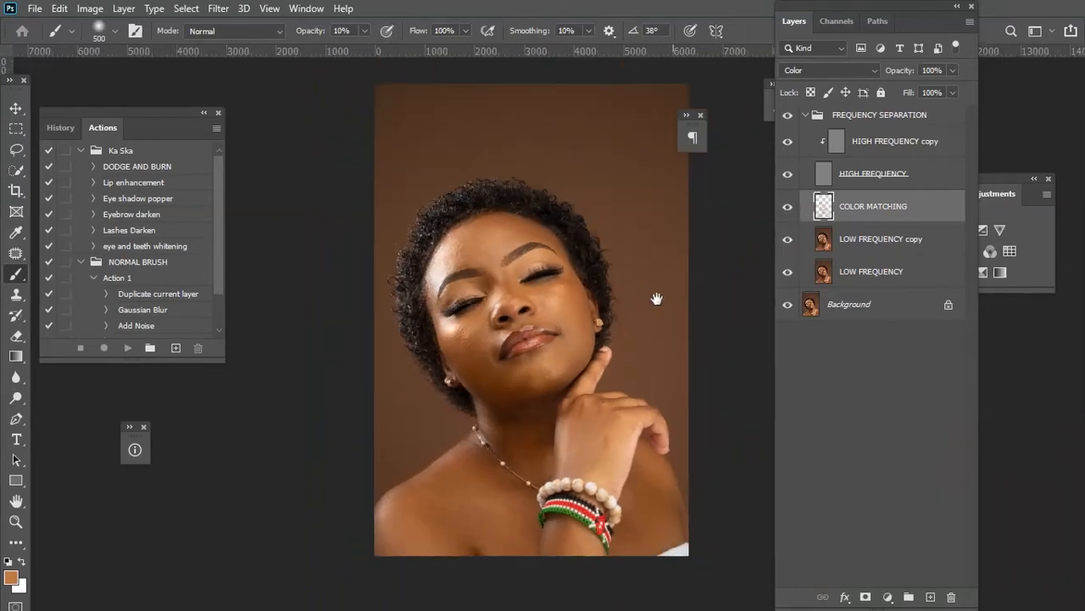
drag(656, 298, 639, 283)
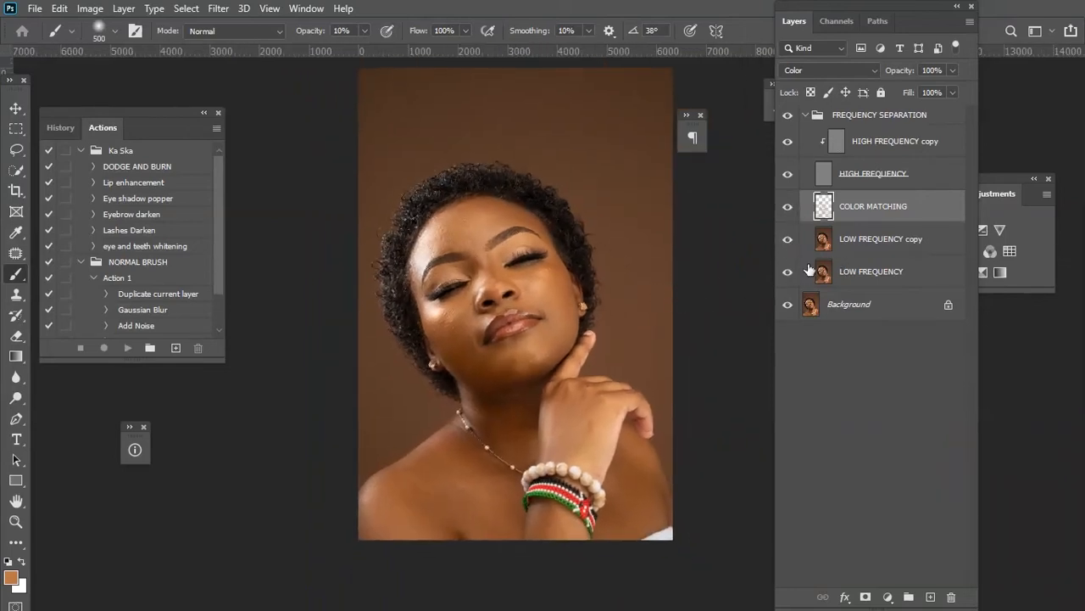
Add a new layer above COLOR MATCHING and name it SMOOTHING.
click(930, 597)
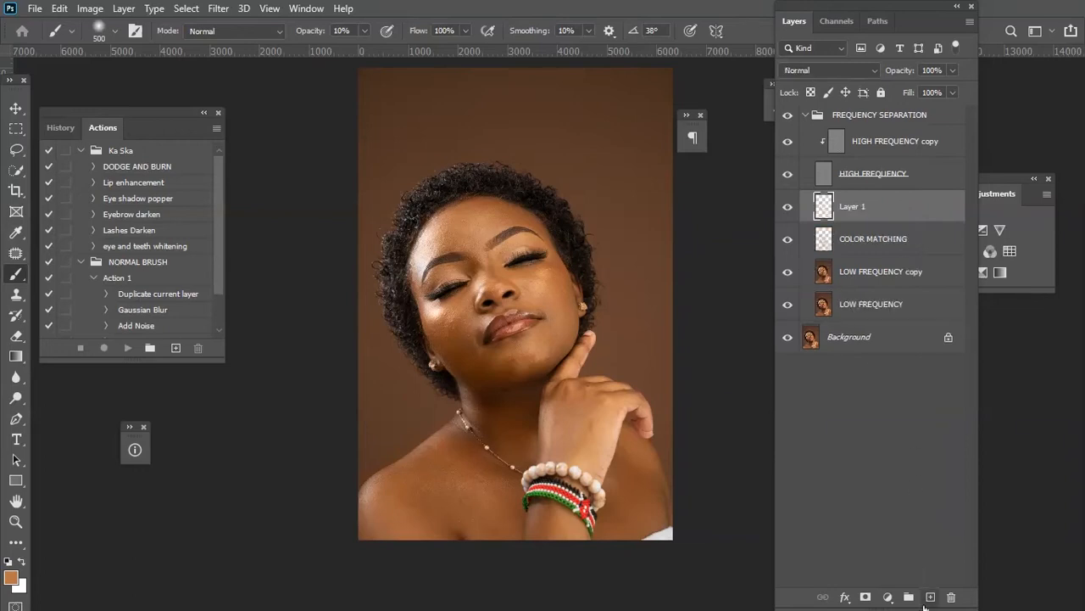
key(Delete)
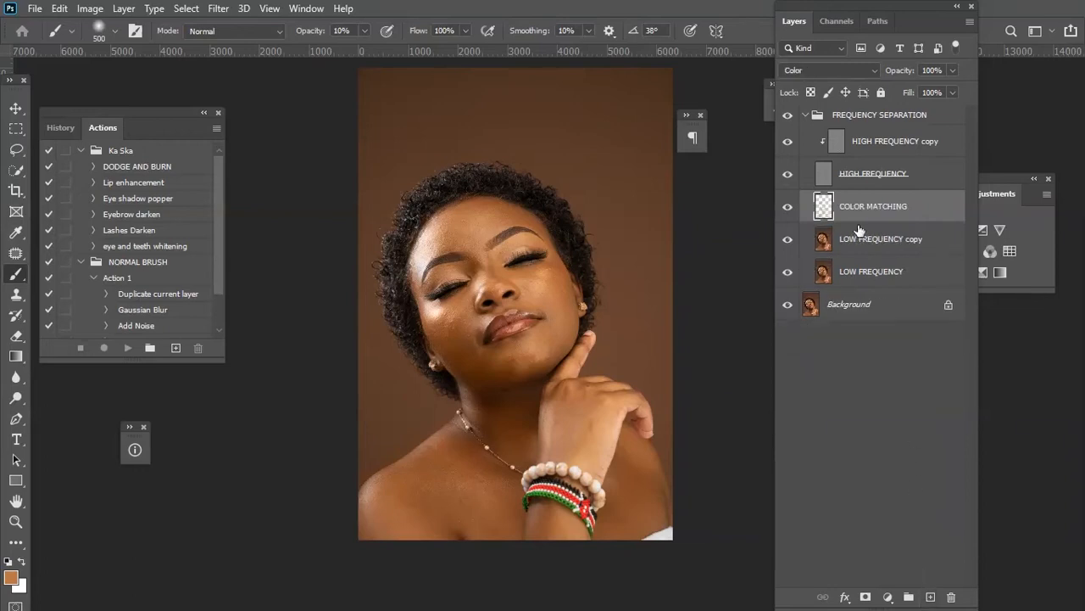
click(932, 597)
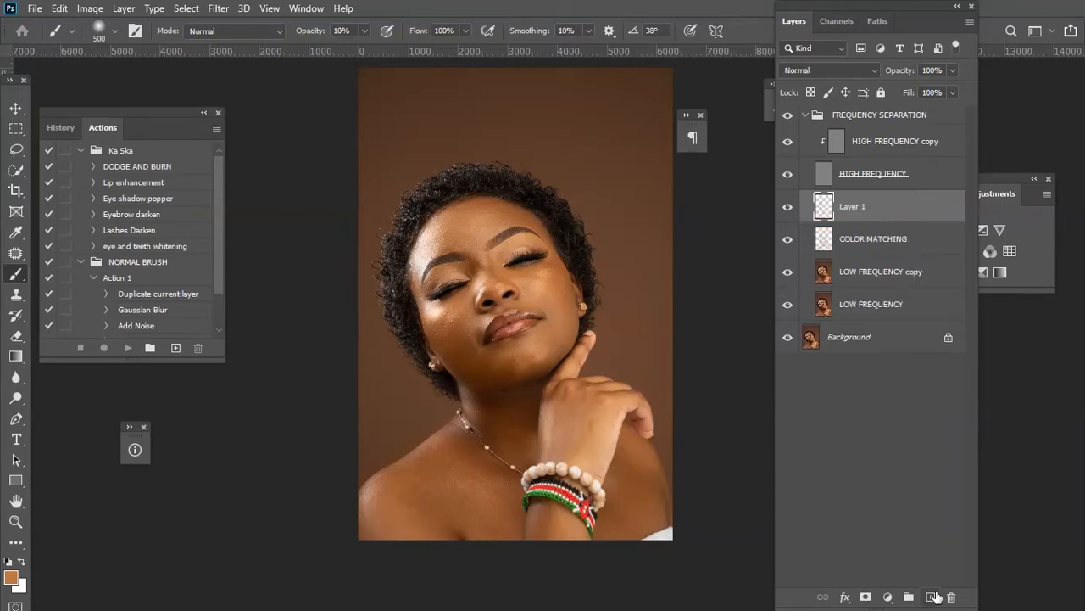
double_click(850, 208)
text(SMOOTHING)
key(Return)
Switch to the Mixer Brush Tool and clean its brush reservoir.
right_click(25, 278)
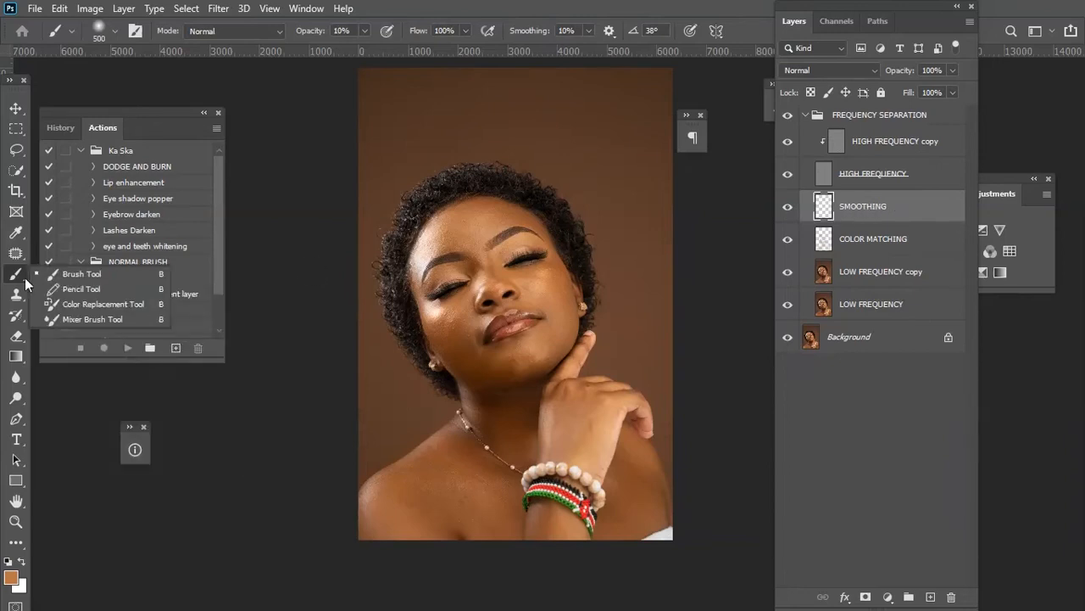
click(82, 319)
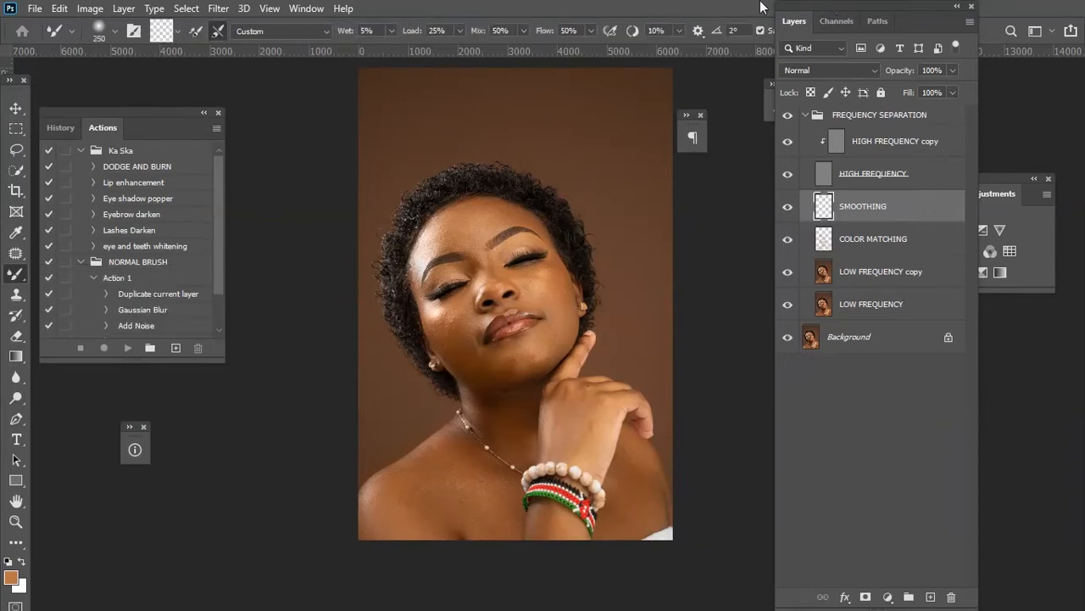
drag(838, 22, 900, 46)
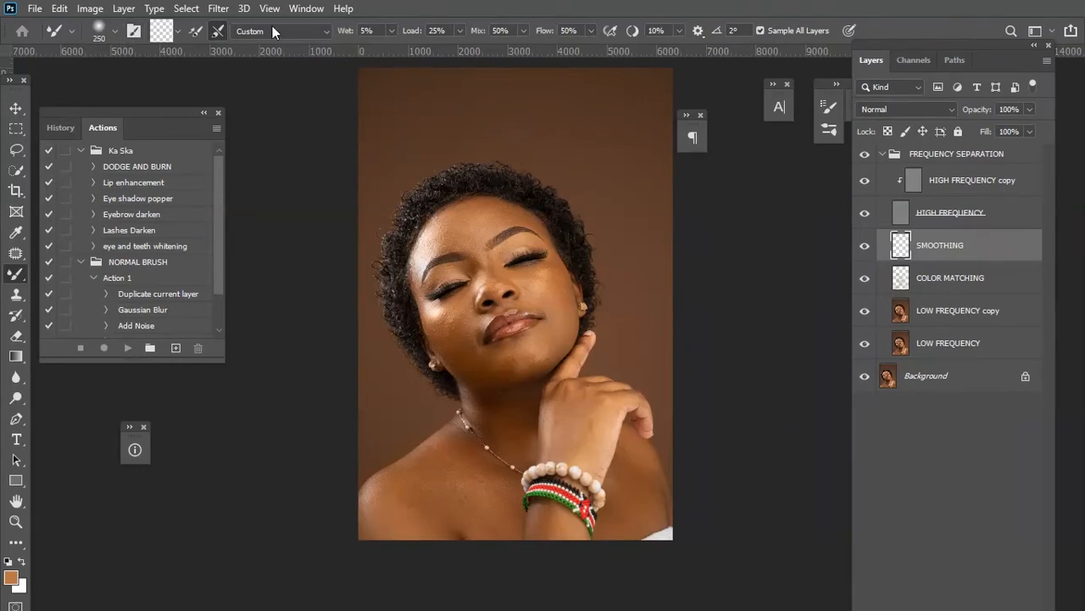
click(176, 33)
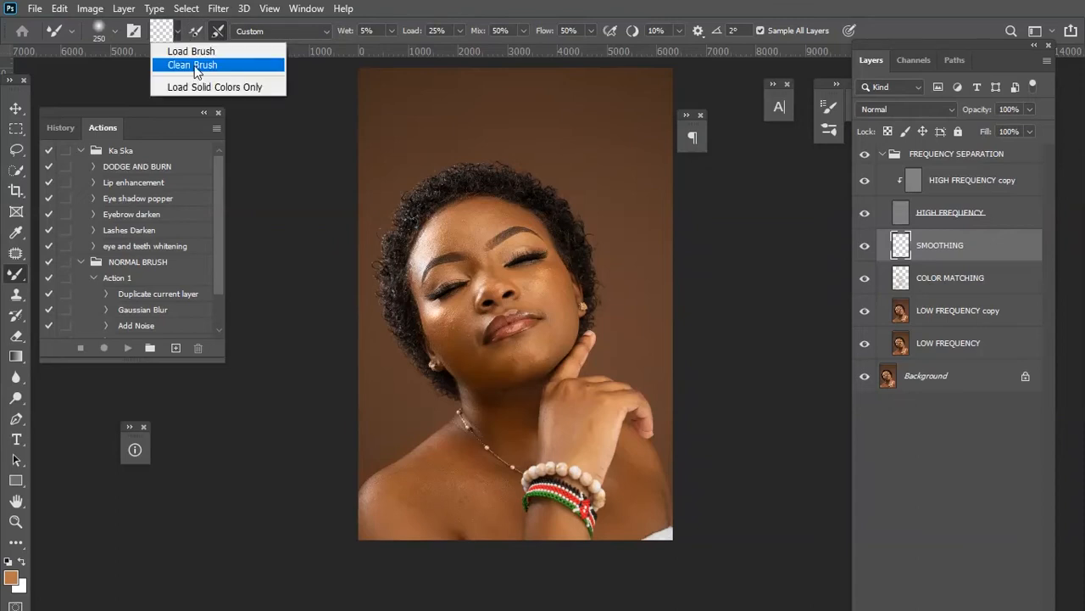
click(199, 65)
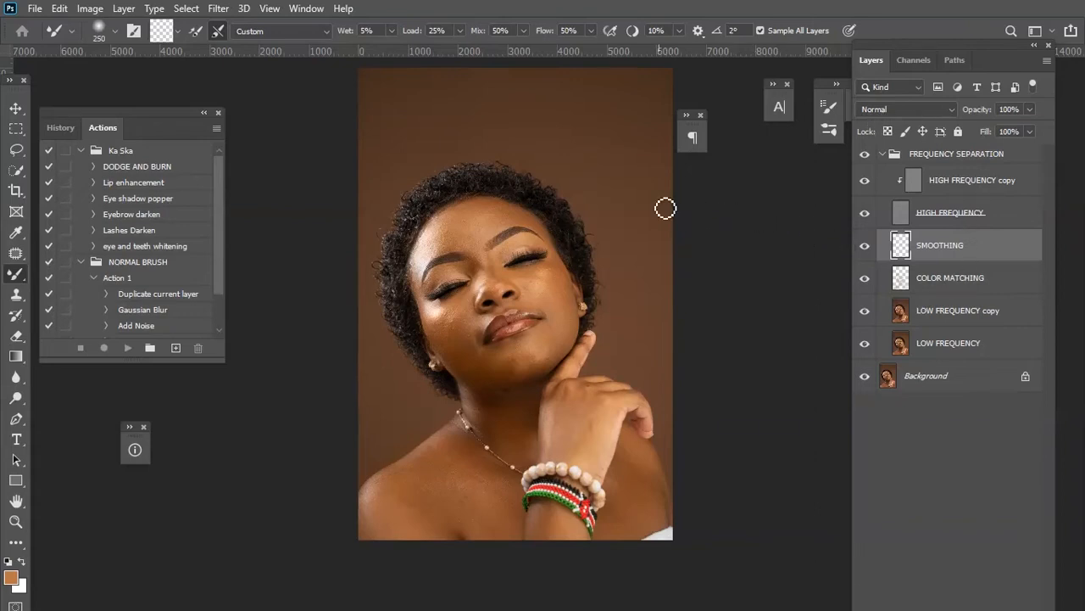
key(ctrl+plus)
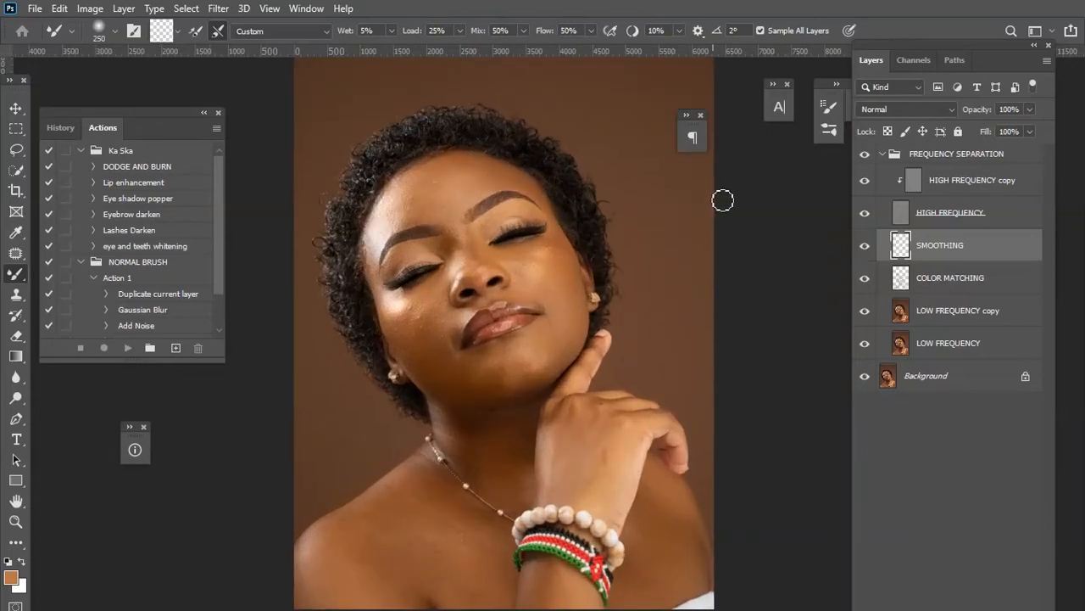
Hide the HIGH FREQUENCY layer and blend the forehead, eye area and cheek skin on the SMOOTHING layer with the Mixer Brush.
click(865, 215)
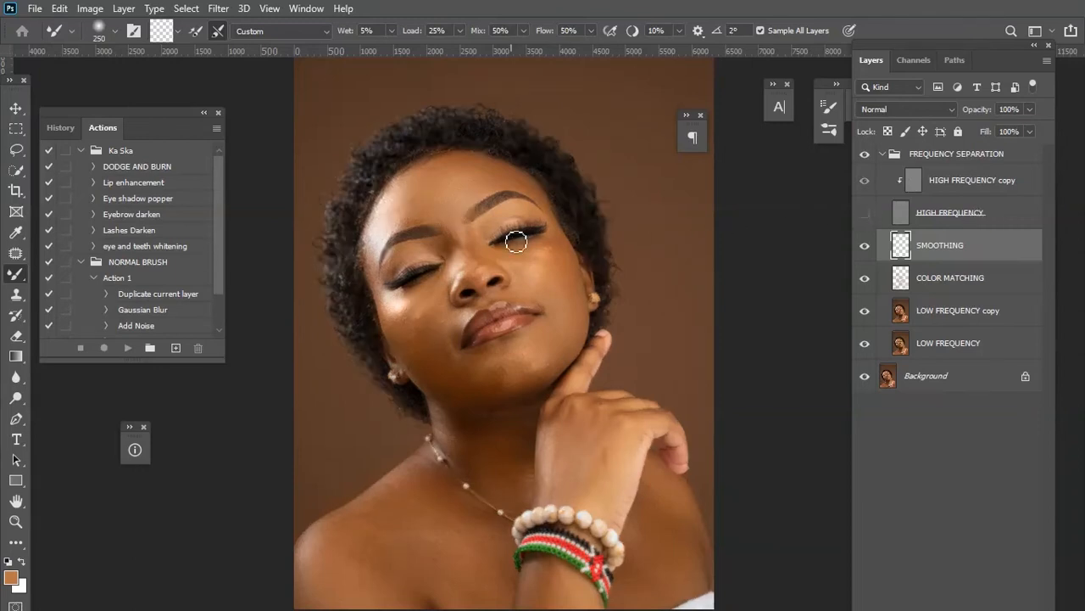
key(bracketright)
key(bracketright)
key(bracketright)
key(bracketleft)
key(bracketleft)
mouse_move(448, 174)
mouse_down()
mouse_move(529, 184)
mouse_move(504, 171)
mouse_move(486, 165)
mouse_move(529, 192)
mouse_move(452, 157)
mouse_move(482, 171)
mouse_move(431, 167)
mouse_move(444, 163)
mouse_move(420, 173)
mouse_move(455, 164)
mouse_move(544, 199)
mouse_move(543, 209)
mouse_move(494, 221)
mouse_move(499, 229)
mouse_move(517, 213)
mouse_move(489, 222)
mouse_move(522, 210)
mouse_move(539, 222)
mouse_move(500, 236)
mouse_up()
key(bracketleft)
key(bracketleft)
key(bracketleft)
key(bracketright)
key(bracketright)
key(bracketleft)
mouse_move(514, 254)
mouse_down()
mouse_move(551, 239)
mouse_move(493, 253)
mouse_move(531, 266)
mouse_move(542, 246)
mouse_move(510, 262)
mouse_move(540, 251)
mouse_move(540, 267)
mouse_move(557, 264)
mouse_move(538, 241)
mouse_up()
key(bracketright)
key(bracketright)
key(bracketright)
mouse_move(558, 277)
mouse_down()
mouse_move(553, 259)
mouse_move(564, 282)
mouse_up()
key(bracketleft)
key(bracketleft)
key(bracketleft)
key(bracketleft)
key(bracketright)
key(bracketright)
key(bracketright)
key(bracketleft)
key(bracketleft)
key(bracketright)
key(bracketright)
key(bracketleft)
key(bracketright)
key(bracketright)
key(bracketright)
key(bracketleft)
Undo a stray stroke and smooth the left cheek and jawline with the Mixer Brush.
key(bracketright)
key(bracketleft)
key(bracketleft)
key(bracketright)
key(bracketright)
key(bracketright)
key(bracketleft)
key(bracketleft)
key(bracketleft)
key(bracketright)
key(bracketright)
key(bracketleft)
key(bracketleft)
key(bracketleft)
drag(383, 304, 410, 305)
key(ctrl+z)
key(bracketleft)
key(bracketright)
key(bracketright)
key(bracketright)
key(bracketleft)
key(bracketleft)
key(bracketleft)
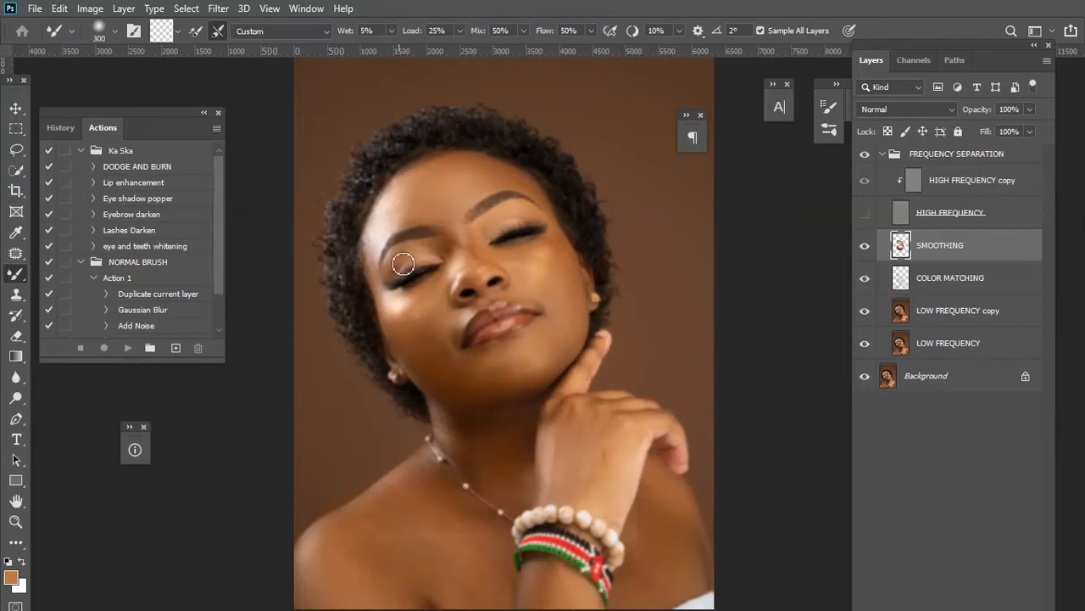
key(bracketright)
key(bracketright)
key(bracketright)
key(bracketleft)
key(bracketleft)
mouse_move(396, 278)
mouse_down()
mouse_move(378, 293)
mouse_move(397, 337)
mouse_move(380, 323)
mouse_move(429, 377)
mouse_move(466, 383)
mouse_move(402, 358)
mouse_move(407, 381)
mouse_move(415, 376)
mouse_up()
Smooth the neck, chest and shoulder skin with the Mixer Brush, adjusting the brush size between strokes.
scroll(432, 370, down, 3)
key(bracketright)
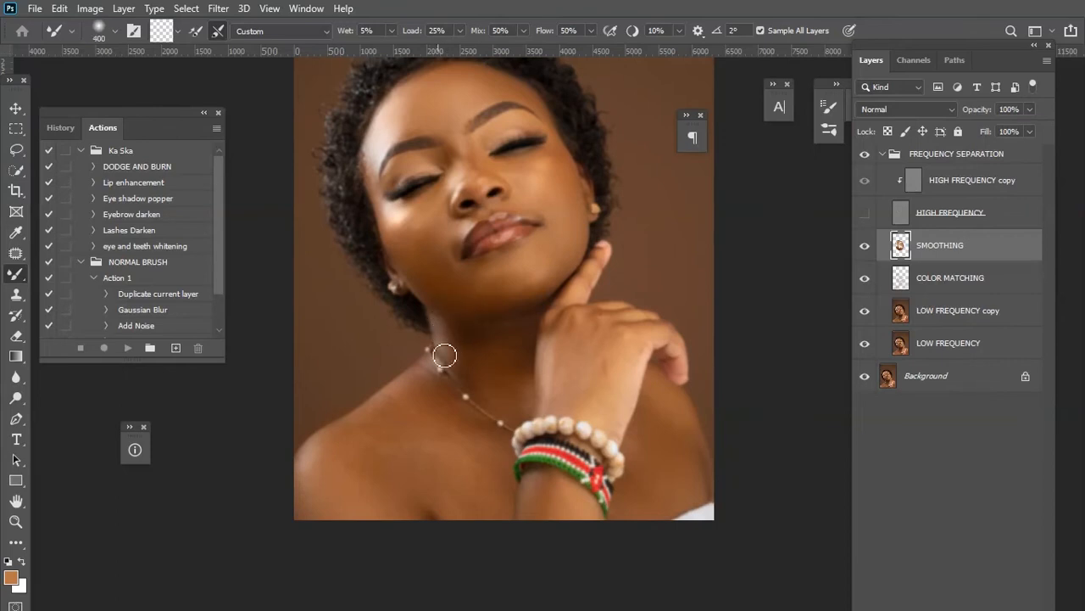
key(bracketright)
key(bracketright)
mouse_move(509, 334)
mouse_down()
mouse_move(478, 339)
mouse_move(518, 322)
mouse_move(505, 354)
mouse_move(484, 367)
mouse_move(470, 359)
mouse_move(510, 360)
mouse_move(469, 374)
mouse_move(518, 374)
mouse_up()
key(bracketleft)
key(bracketleft)
key(bracketleft)
key(bracketleft)
key(bracketleft)
key(bracketleft)
key(bracketleft)
key(bracketleft)
key(bracketleft)
key(bracketright)
key(bracketright)
key(bracketright)
key(bracketright)
key(bracketleft)
key(bracketleft)
scroll(415, 386, down, 2)
key(bracketright)
key(bracketright)
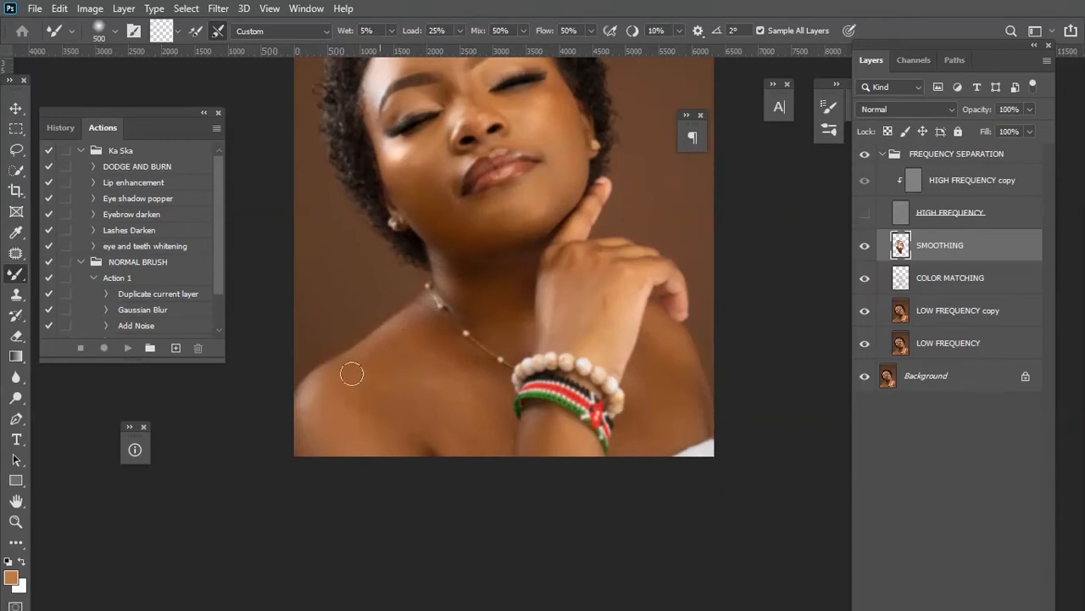
key(bracketright)
key(bracketleft)
key(bracketleft)
key(bracketleft)
key(bracketleft)
key(bracketleft)
key(bracketleft)
key(bracketleft)
key(bracketleft)
key(bracketleft)
key(bracketleft)
key(bracketleft)
key(bracketleft)
key(bracketleft)
key(bracketleft)
key(bracketleft)
key(bracketleft)
key(bracketleft)
key(bracketright)
key(bracketright)
key(bracketright)
key(bracketright)
key(bracketright)
key(bracketright)
key(bracketright)
key(bracketright)
key(bracketright)
key(bracketright)
key(bracketright)
key(bracketright)
key(bracketright)
key(bracketleft)
key(bracketleft)
key(bracketright)
scroll(550, 386, down, 2)
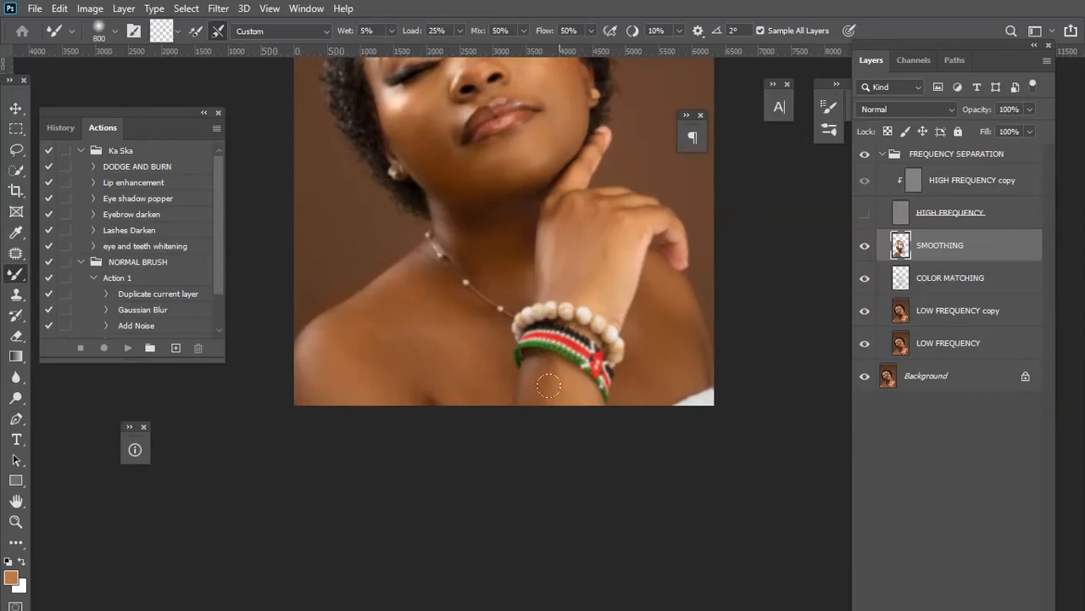
Smooth the skin around the hand, neck and face with further Mixer Brush strokes.
key(bracketleft)
scroll(596, 217, up, 2)
key(bracketleft)
key(bracketleft)
key(bracketleft)
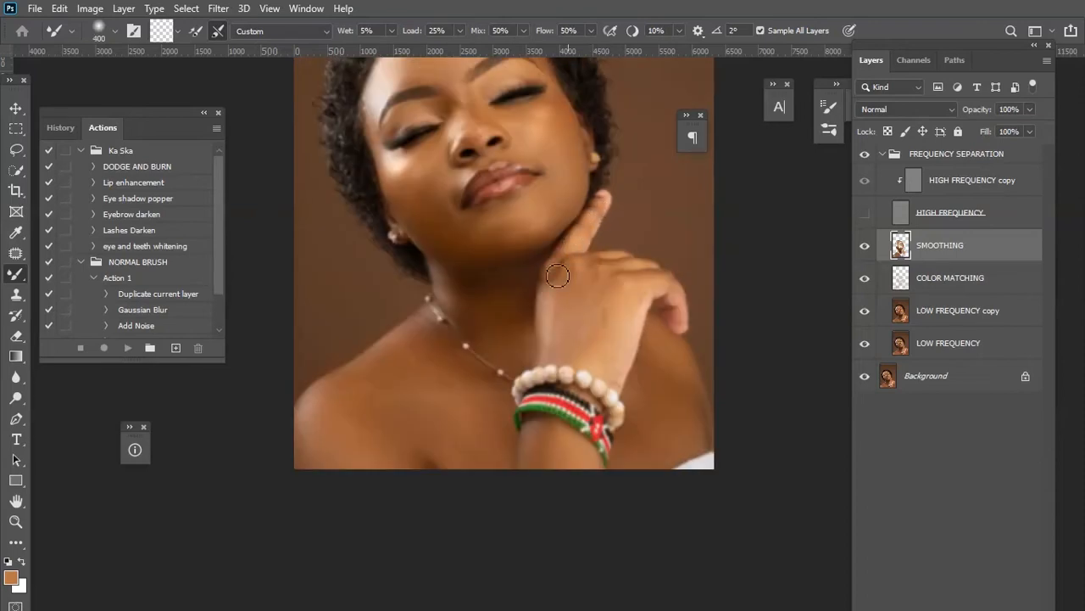
key(bracketleft)
key(bracketright)
key(bracketright)
key(bracketright)
key(bracketright)
key(bracketright)
key(bracketleft)
key(bracketleft)
key(bracketright)
key(bracketleft)
key(bracketleft)
key(bracketleft)
key(bracketleft)
key(bracketright)
key(bracketright)
key(bracketleft)
key(bracketleft)
key(bracketleft)
key(bracketleft)
scroll(556, 258, up, 3)
key(bracketright)
key(bracketright)
key(bracketright)
key(bracketright)
scroll(555, 260, up, 3)
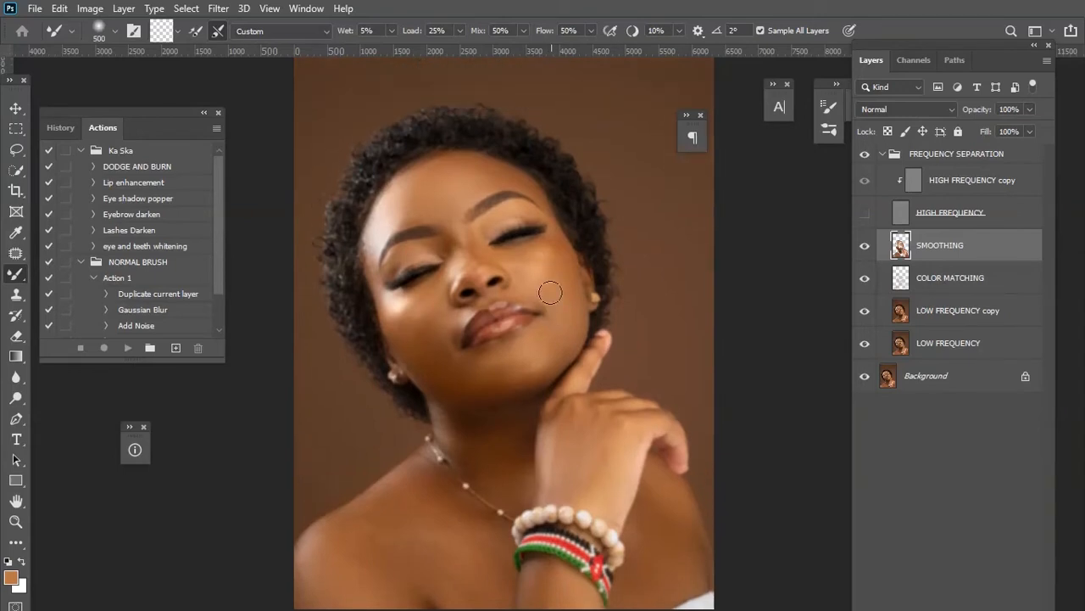
Compare the retouch by toggling the HIGH FREQUENCY layer, the FREQUENCY SEPARATION group and the SMOOTHING layer on and off.
scroll(451, 342, down, 4)
scroll(451, 342, up, 4)
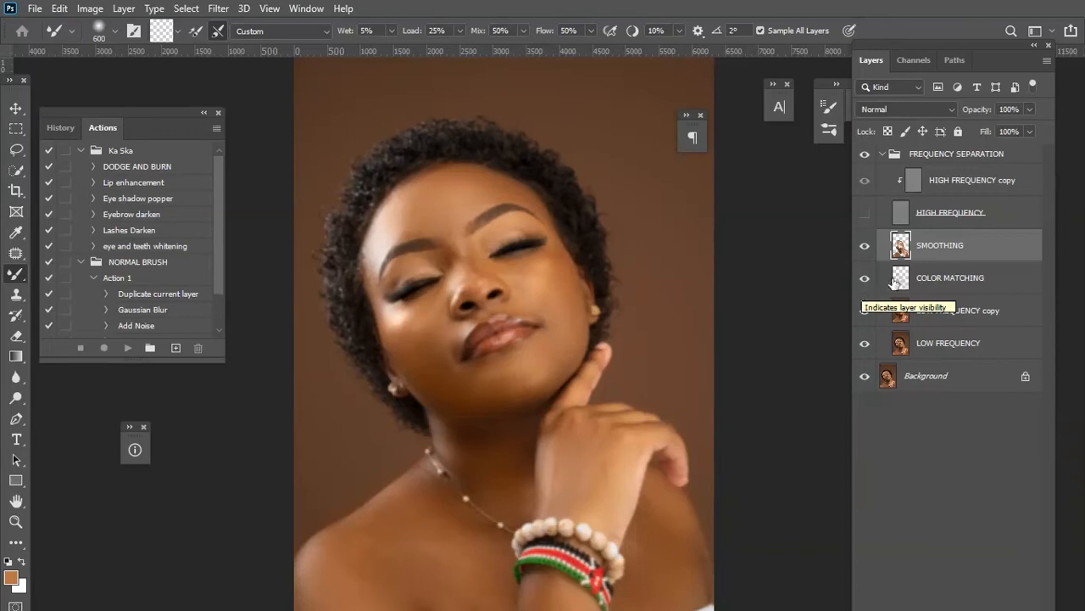
click(866, 218)
click(866, 155)
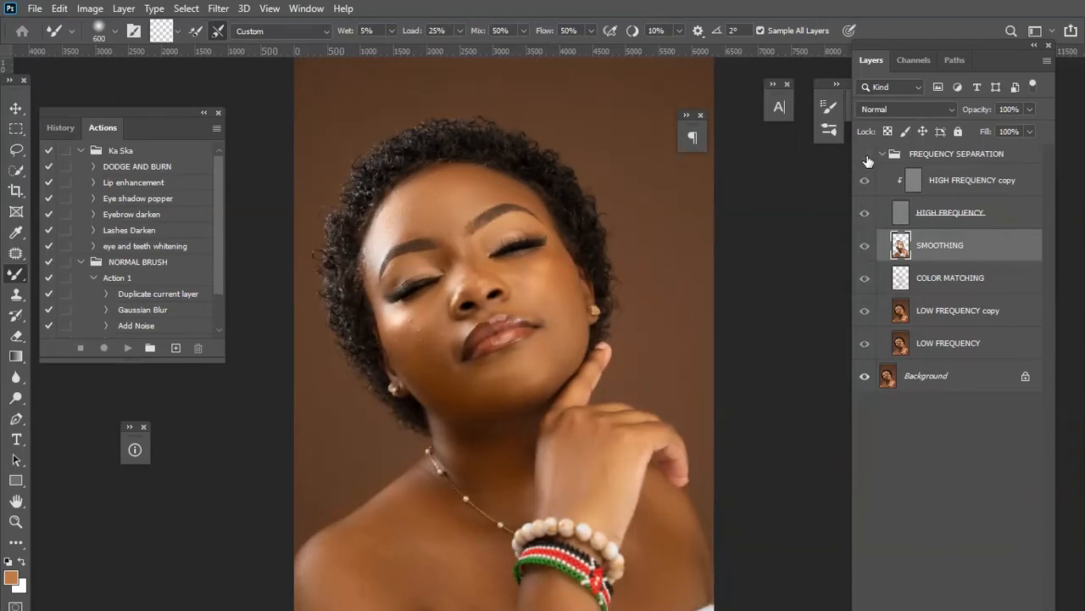
click(866, 156)
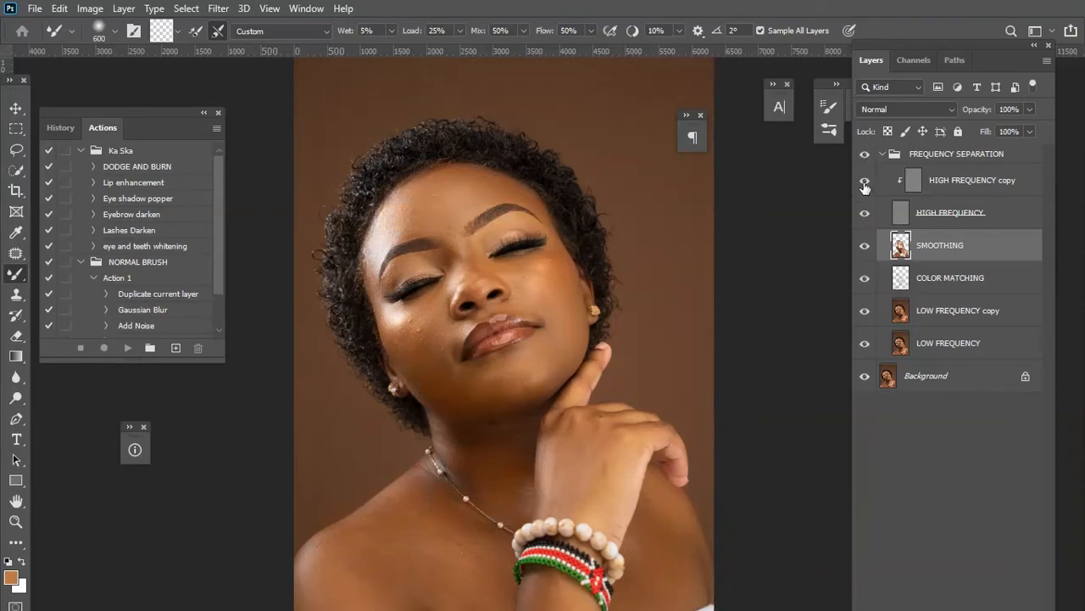
click(865, 248)
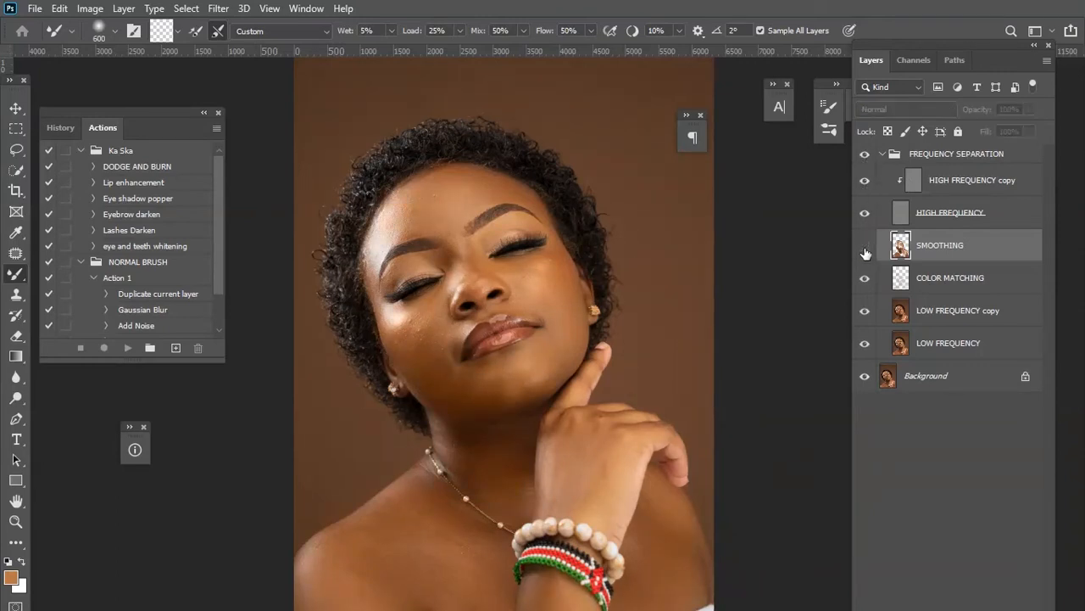
click(864, 251)
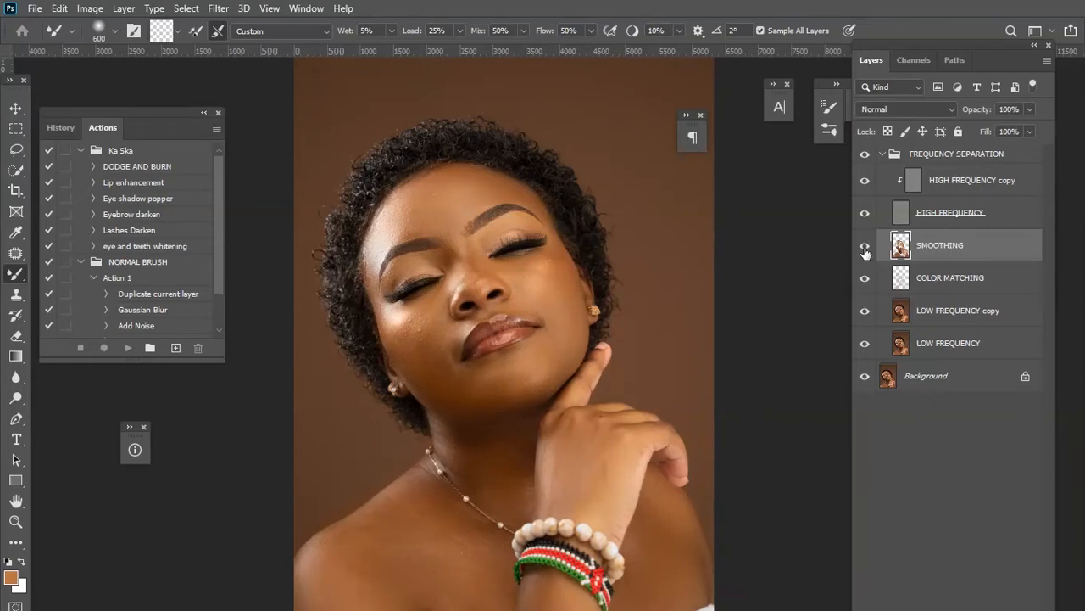
key(ctrl+plus)
click(865, 251)
click(864, 251)
click(865, 251)
click(864, 251)
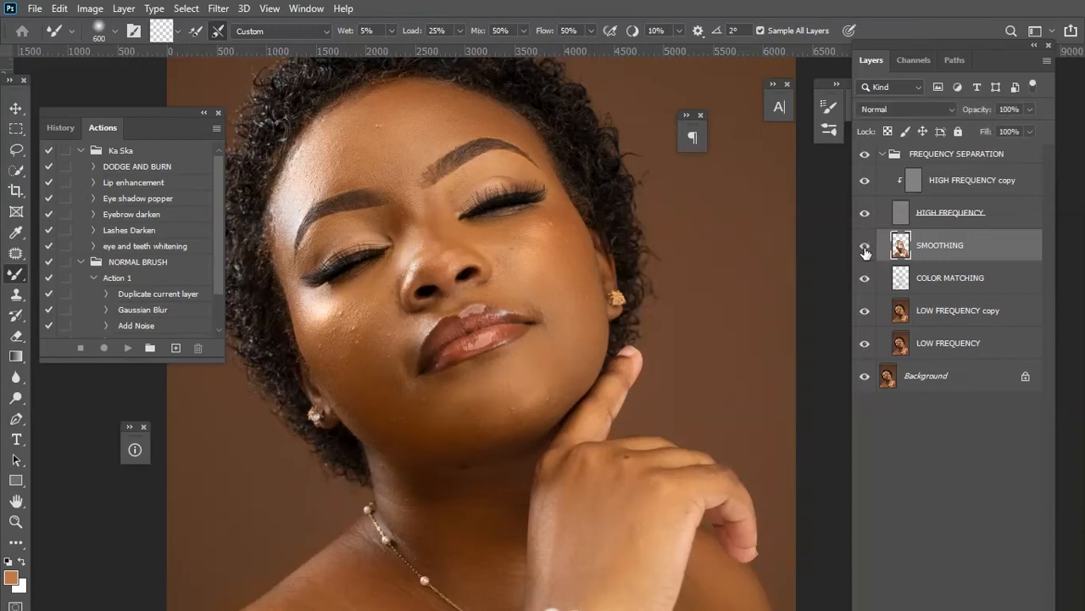
key(ctrl+minus)
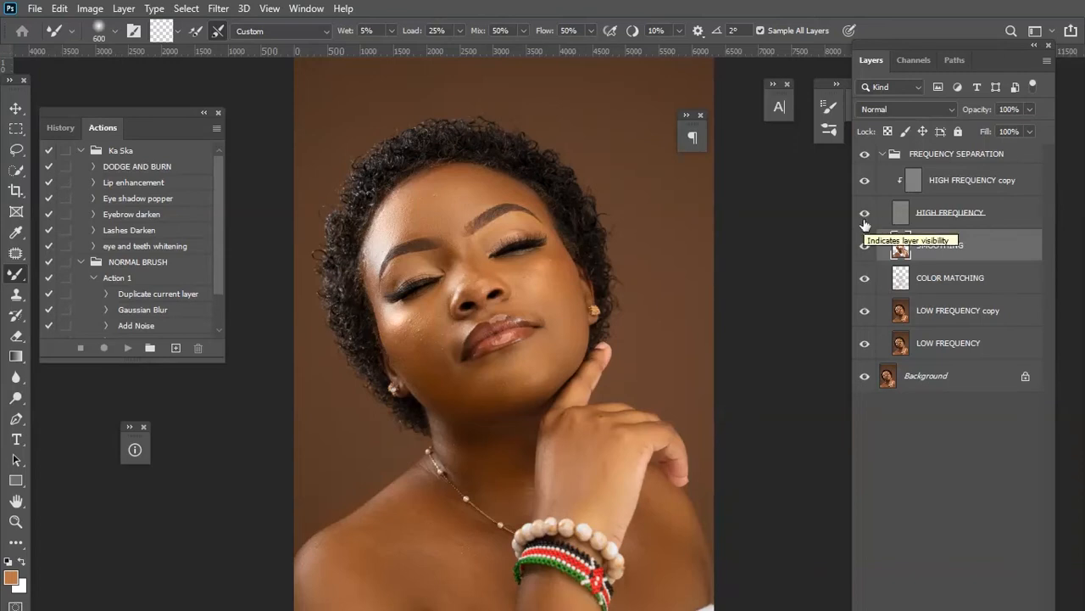
Hide the HIGH FREQUENCY layer and inspect the smoothed face at different zoom levels while resizing the Mixer Brush.
click(865, 214)
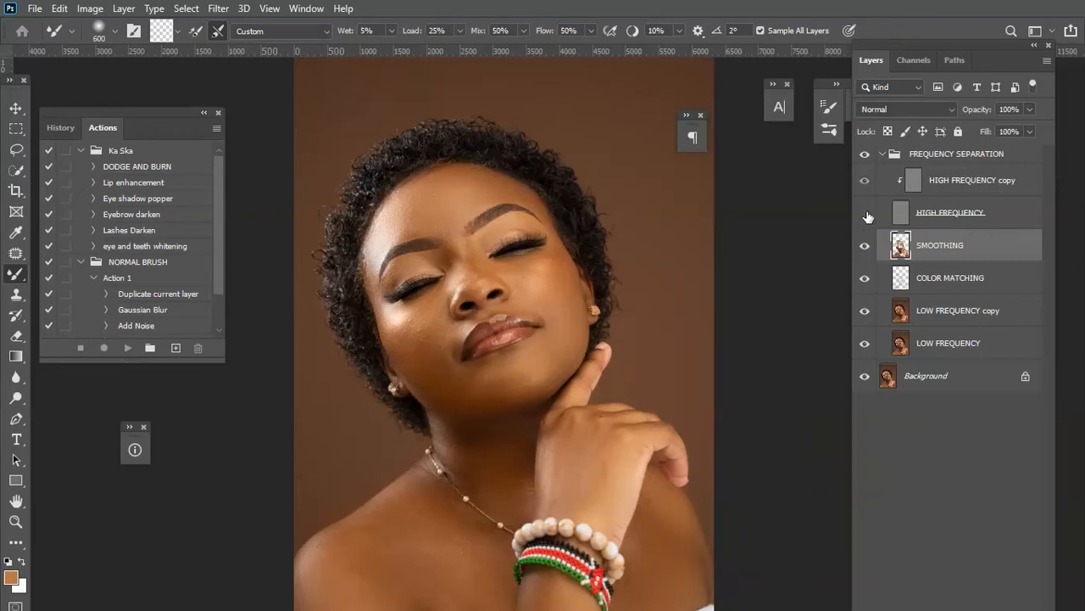
key(ctrl+minus)
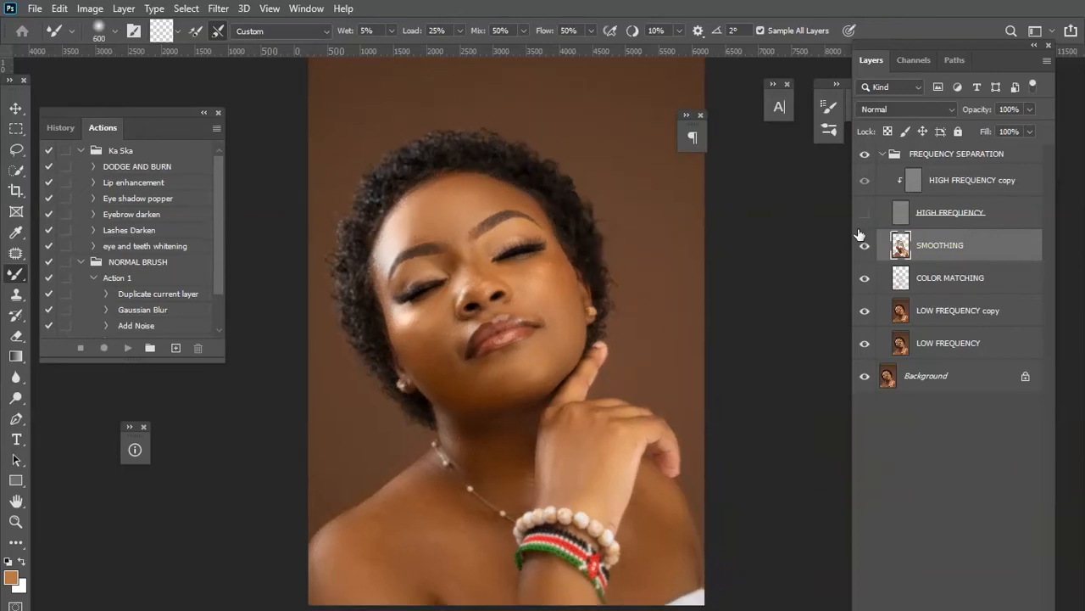
key(bracketleft)
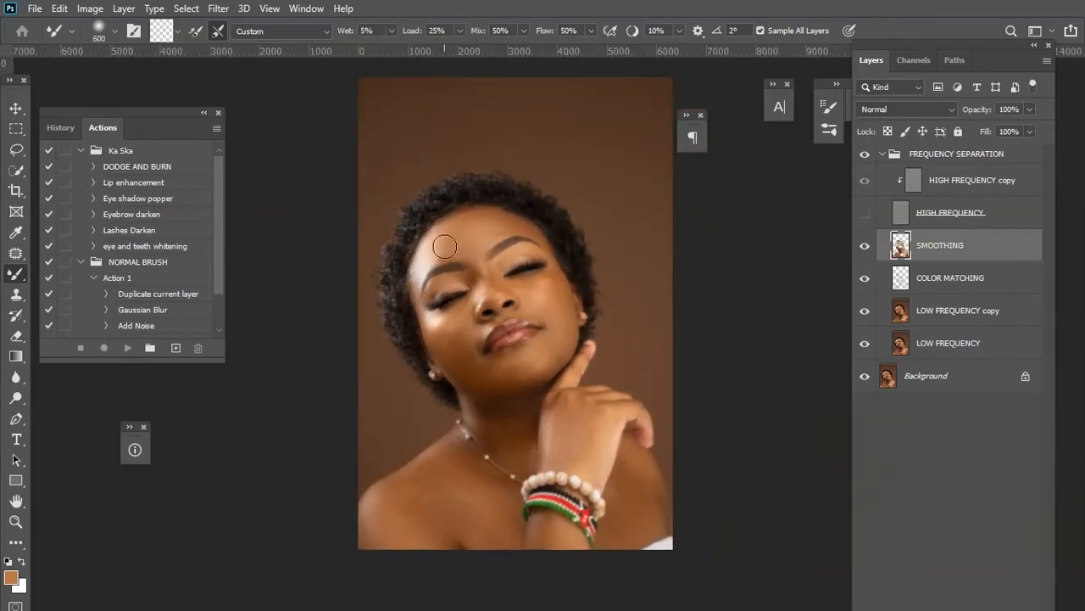
key(bracketright)
key(bracketright)
key(bracketleft)
key(bracketleft)
key(bracketright)
key(bracketleft)
key(bracketleft)
key(bracketleft)
key(bracketright)
key(bracketright)
key(bracketright)
key(bracketright)
key(bracketleft)
key(bracketleft)
key(bracketright)
key(bracketright)
key(bracketleft)
key(bracketleft)
key(bracketleft)
key(bracketleft)
key(bracketright)
key(bracketright)
key(bracketleft)
key(bracketright)
key(])
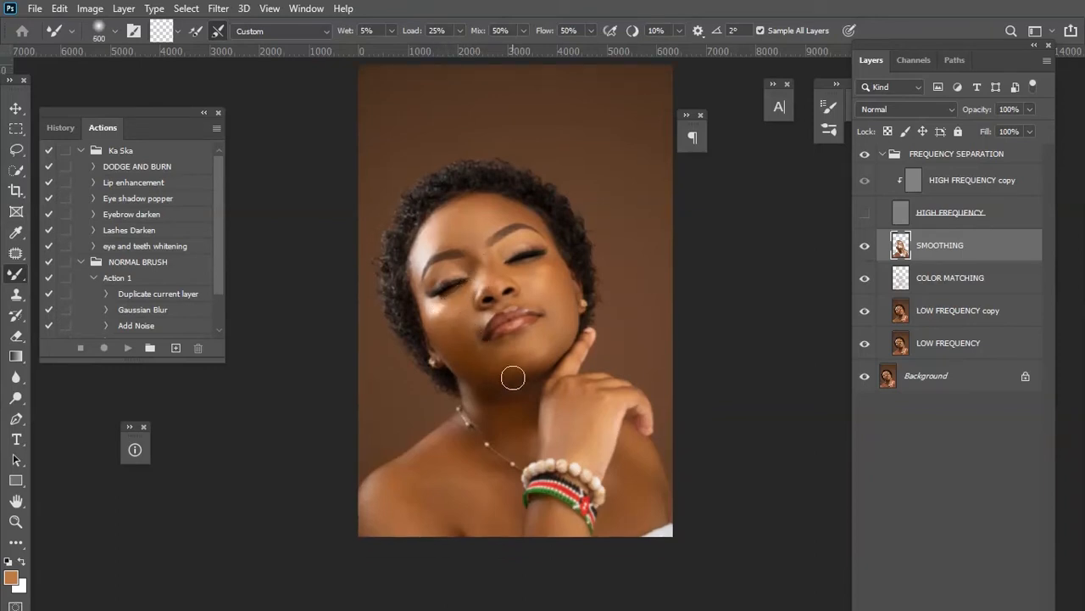
scroll(517, 384, down, 1)
key(bracketright)
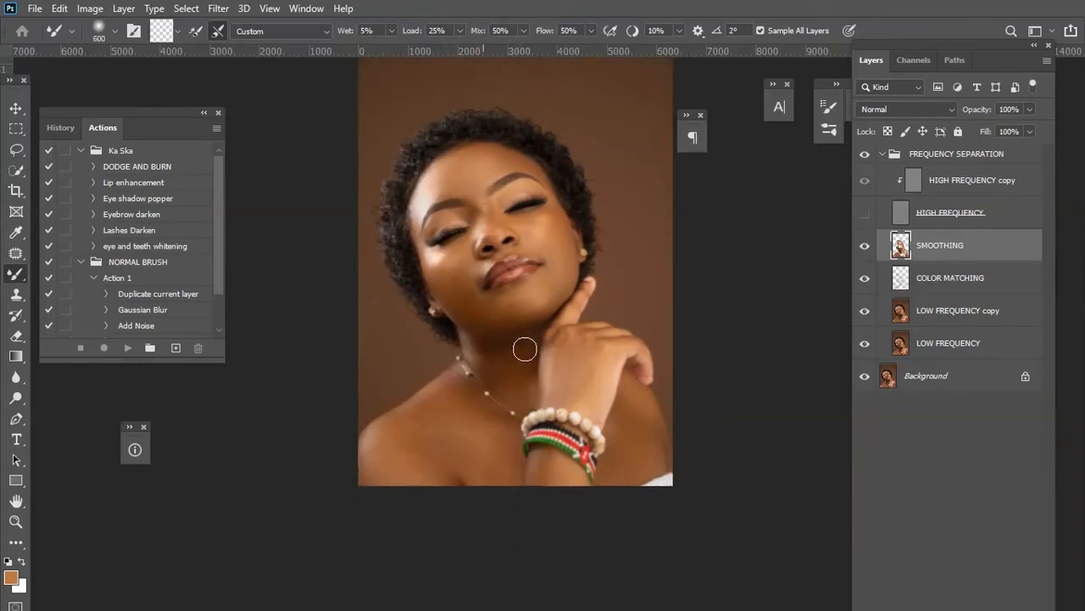
key(bracketright)
key(bracketright)
key(bracketright)
key(bracketright)
key(bracketright)
key(bracketleft)
key(bracketleft)
key(bracketleft)
key(bracketleft)
key(bracketleft)
key(bracketright)
key(bracketright)
key(bracketright)
key(bracketleft)
key(bracketleft)
key(bracketleft)
key(bracketleft)
key(bracketright)
key(bracketright)
key(bracketright)
key(bracketright)
key(ctrl+plus)
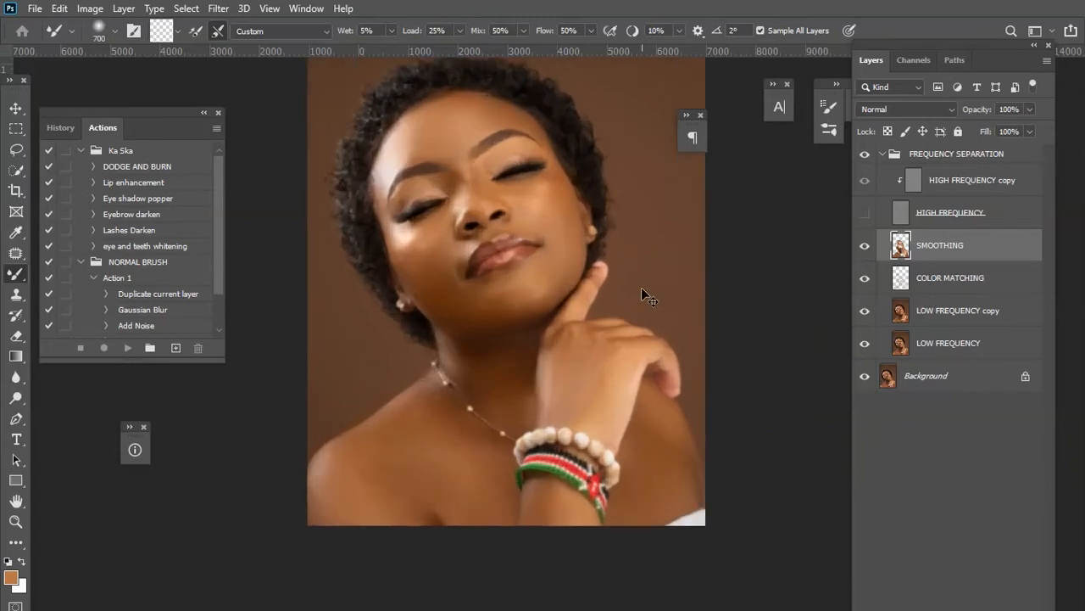
drag(385, 231, 449, 337)
key(bracketleft)
key(bracketleft)
key(bracketleft)
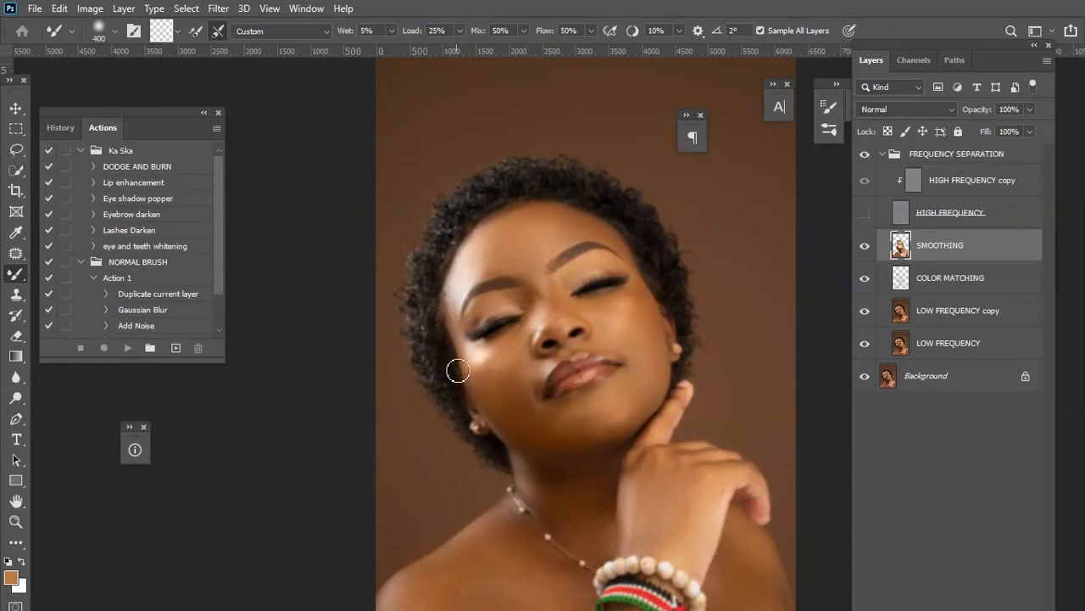
key(bracketright)
key(bracketleft)
key(bracketright)
key(bracketright)
key(bracketleft)
key(bracketleft)
key(bracketleft)
key(bracketleft)
key(ctrl+plus)
key(ctrl+plus)
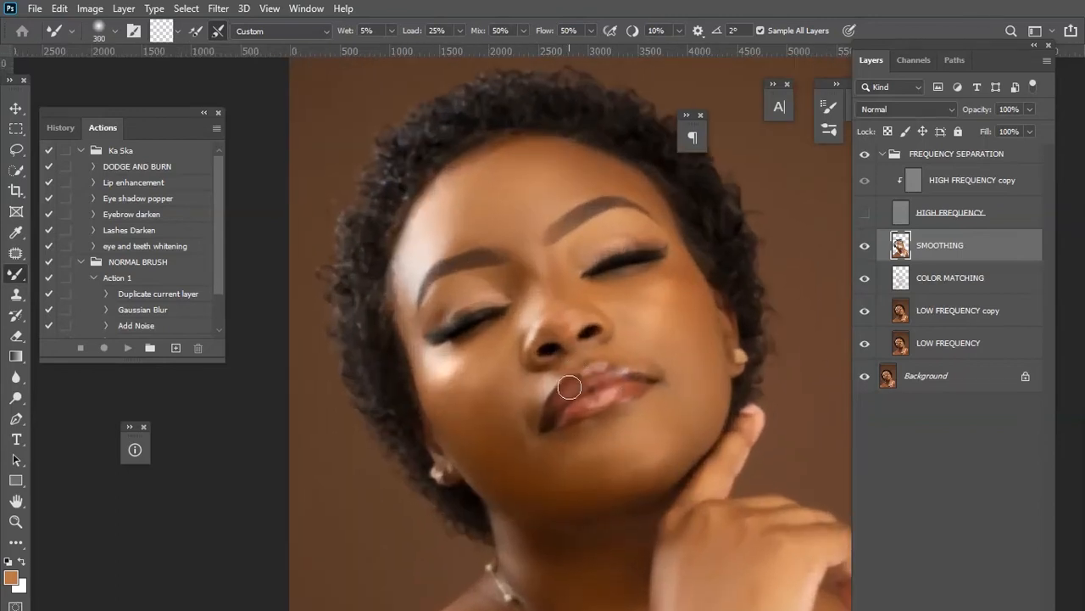
Smooth the skin below the lower lip with a Mixer Brush stroke at about 300 px.
key(bracketleft)
key(bracketleft)
key(bracketleft)
key(bracketleft)
key(bracketright)
key(bracketright)
key(bracketright)
key(bracketright)
drag(561, 422, 602, 402)
key(bracketleft)
key(bracketleft)
key(bracketright)
Show the HIGH FREQUENCY layer again, zoom in on the face, and select the HIGH FREQUENCY copy layer.
click(864, 214)
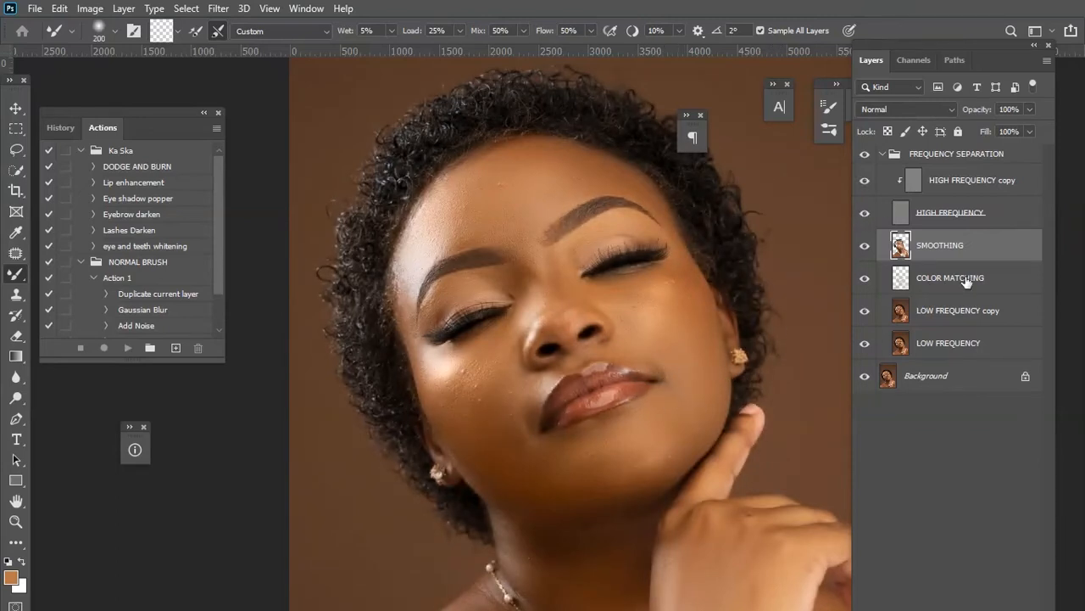
key(ctrl+minus)
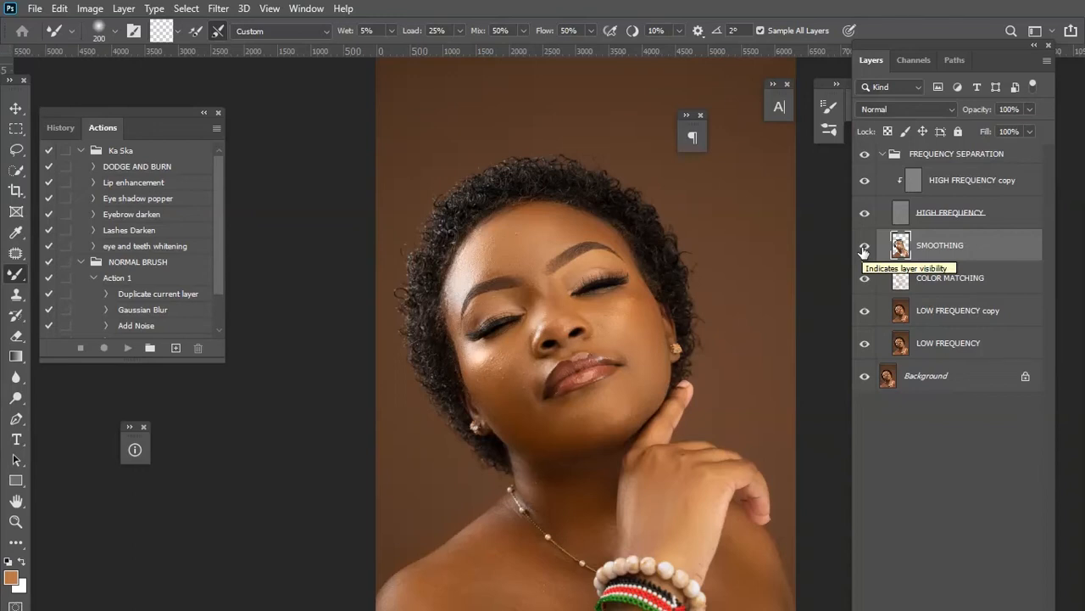
key(ctrl+plus)
key(ctrl+plus)
key(ctrl+plus)
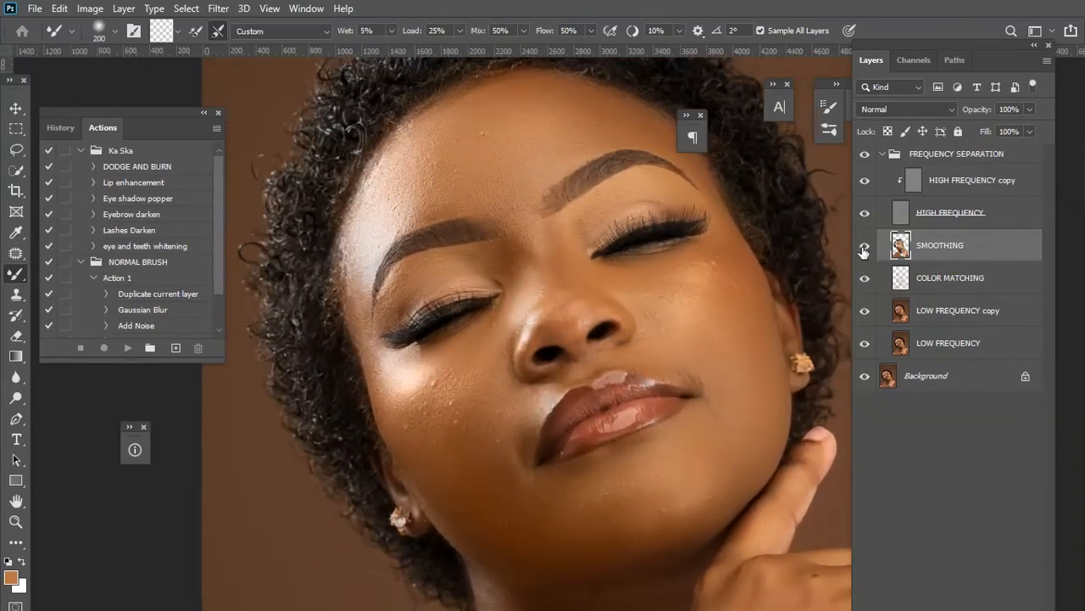
key(ctrl+minus)
key(ctrl+plus)
drag(649, 429, 635, 432)
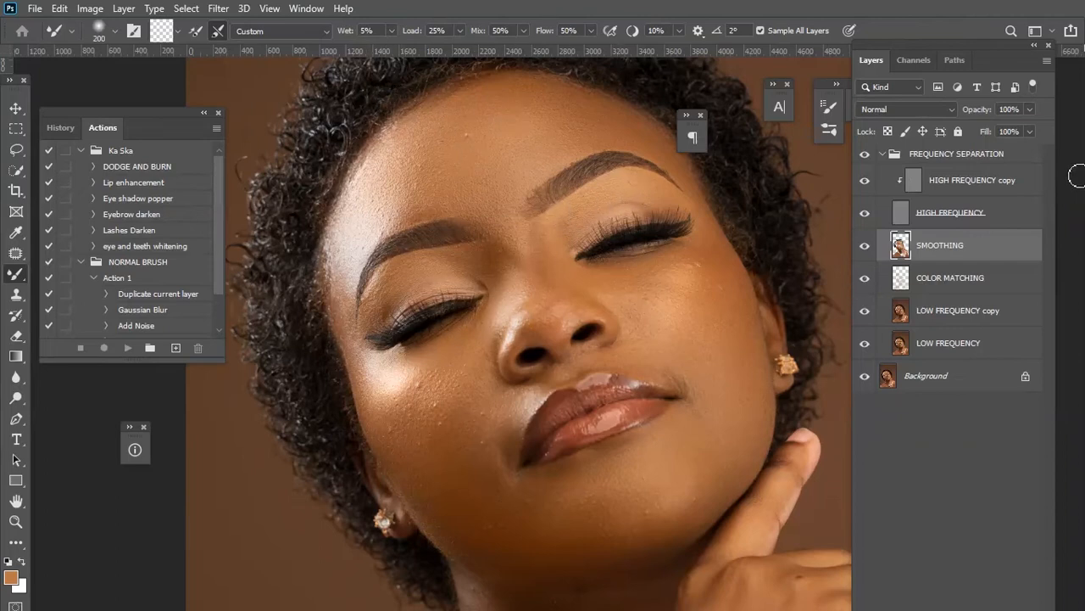
click(960, 186)
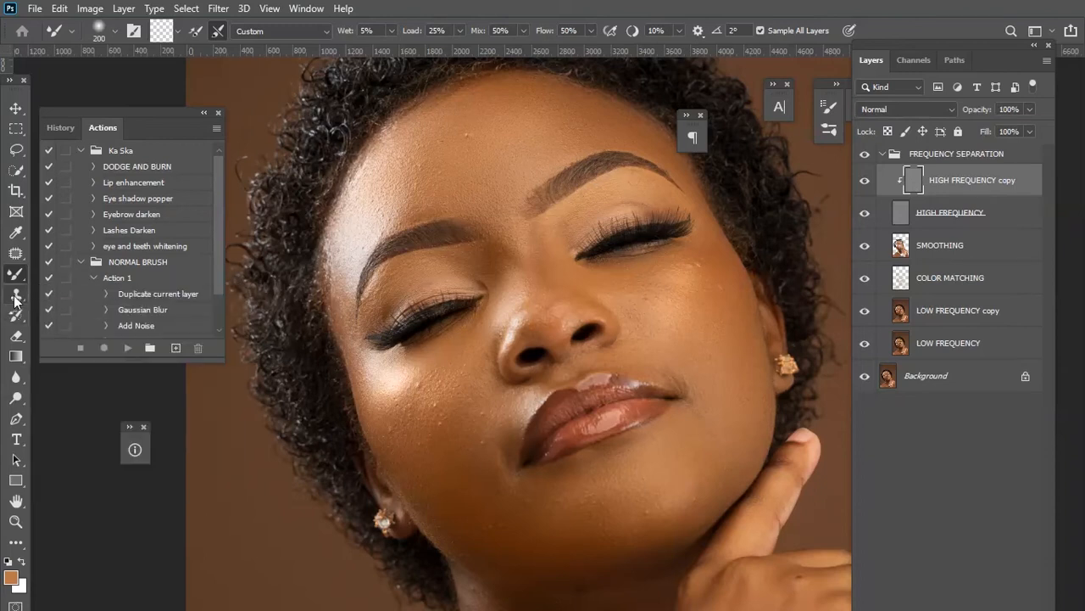
Switch to the Healing Brush Tool, enlarge it to about 70 px, and heal blemishes on the forehead on the HIGH FREQUENCY copy layer.
click(15, 293)
click(113, 293)
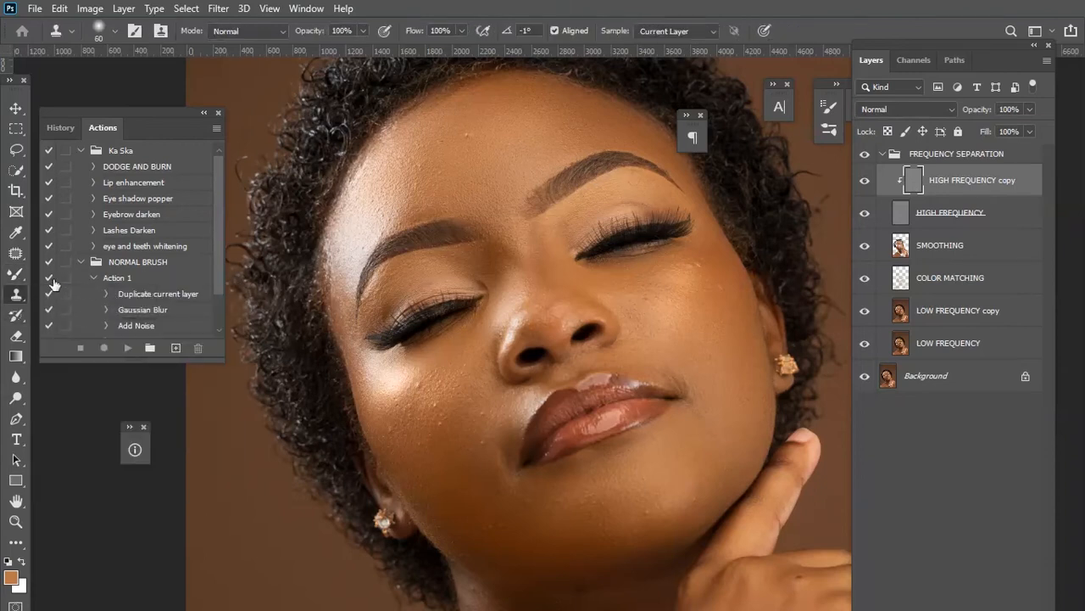
click(20, 259)
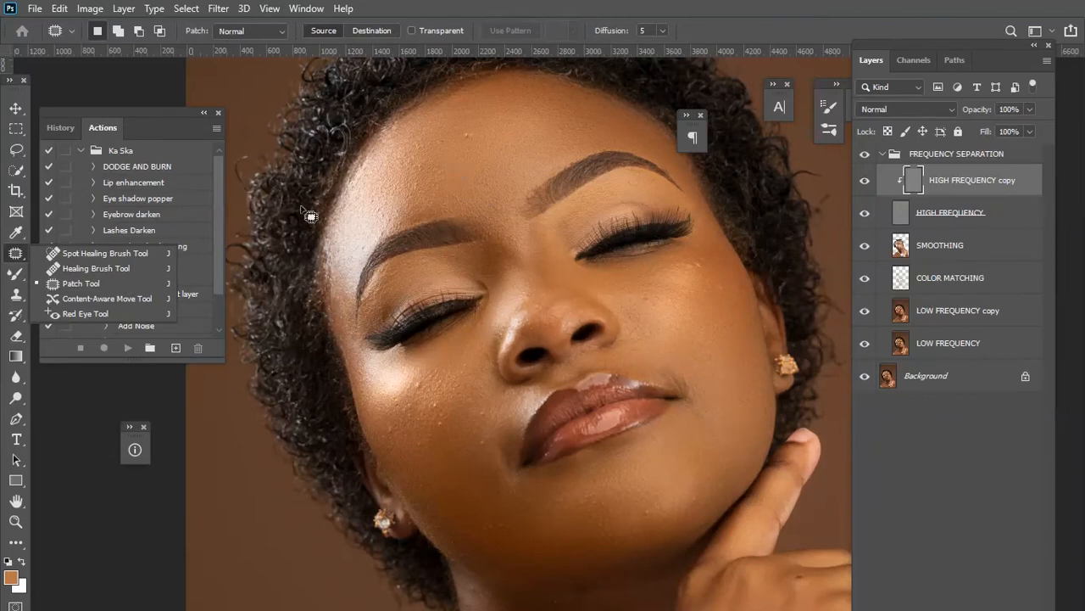
click(114, 268)
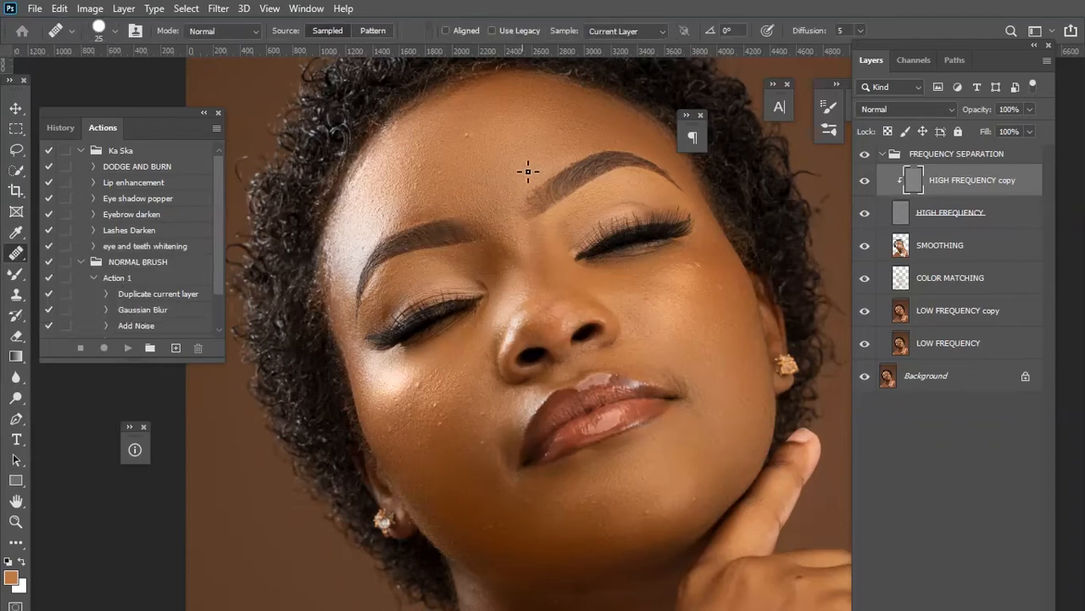
right_click(15, 252)
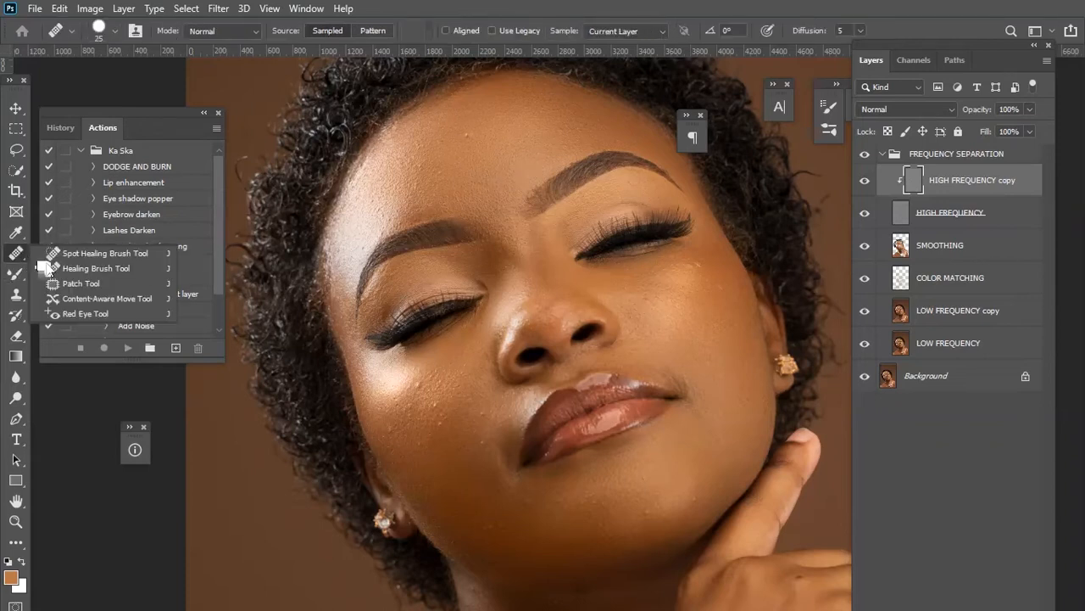
click(114, 267)
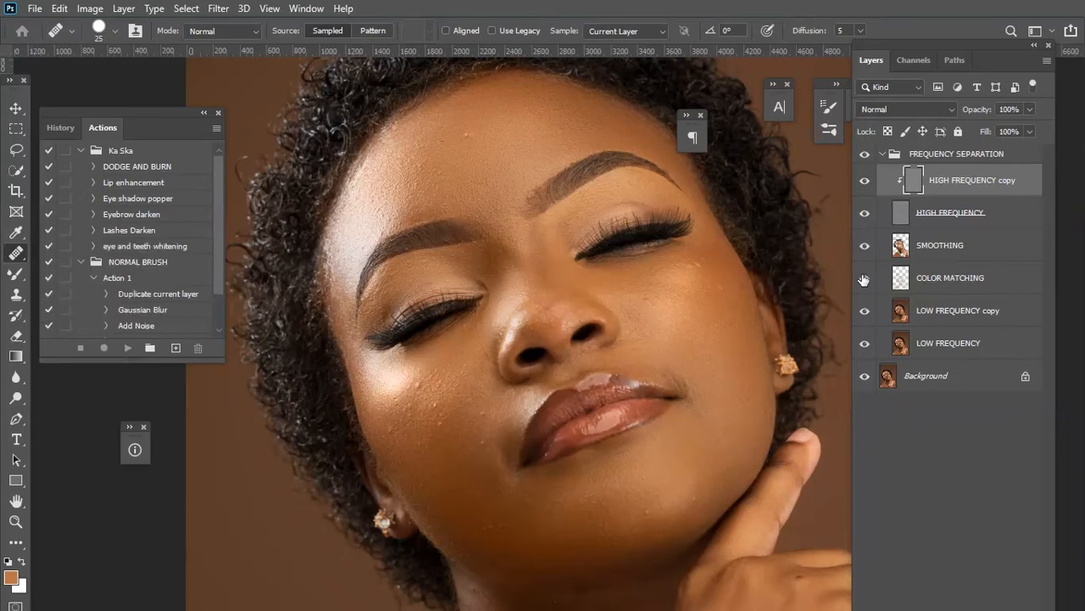
key(ctrl+plus)
mouse_move(403, 80)
mouse_down()
mouse_move(443, 183)
mouse_move(465, 337)
mouse_move(504, 330)
mouse_up()
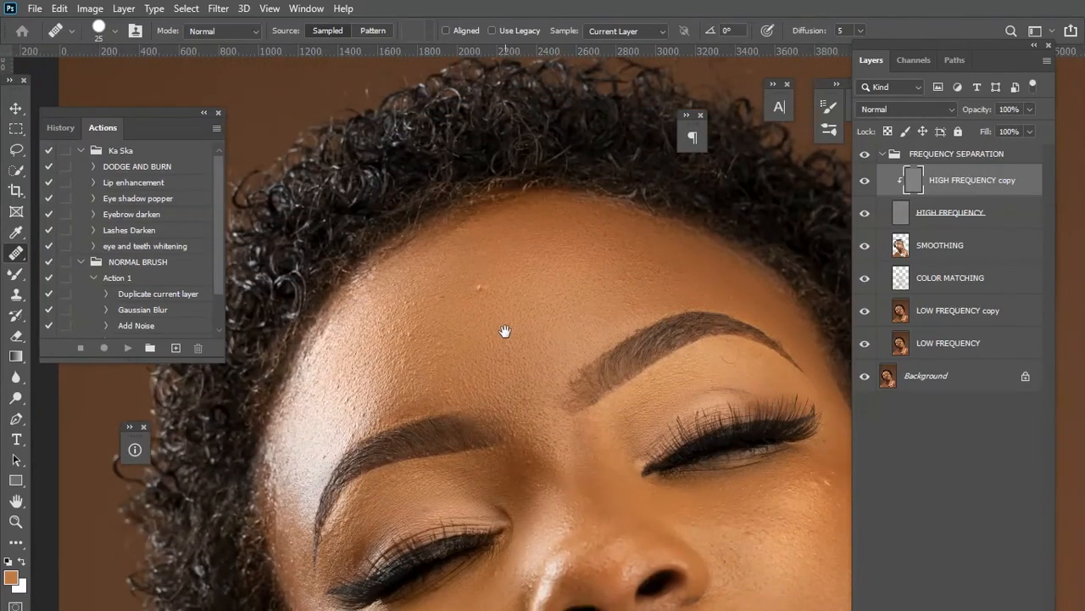
key(bracketright)
key(bracketright)
key(bracketright)
key(bracketright)
key(bracketright)
click(484, 293)
click(481, 289)
alt+click(496, 285)
click(486, 290)
Reduce the healing brush to 60 px and heal small spots on the cheek below the left eye.
scroll(688, 336, down, 1)
drag(729, 337, 636, 282)
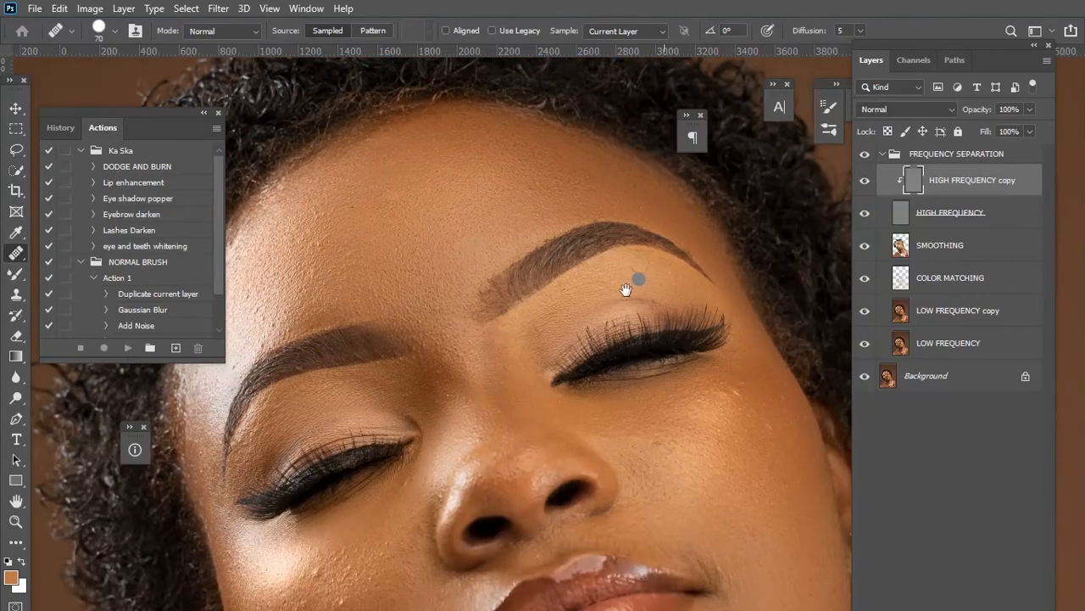
drag(720, 376, 599, 311)
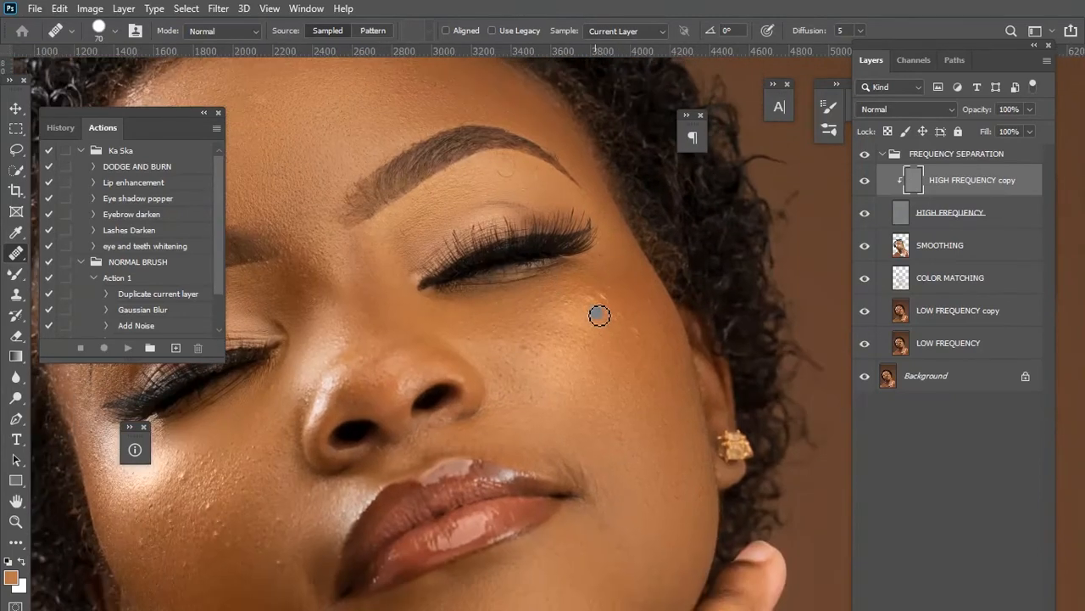
scroll(599, 319, up, 2)
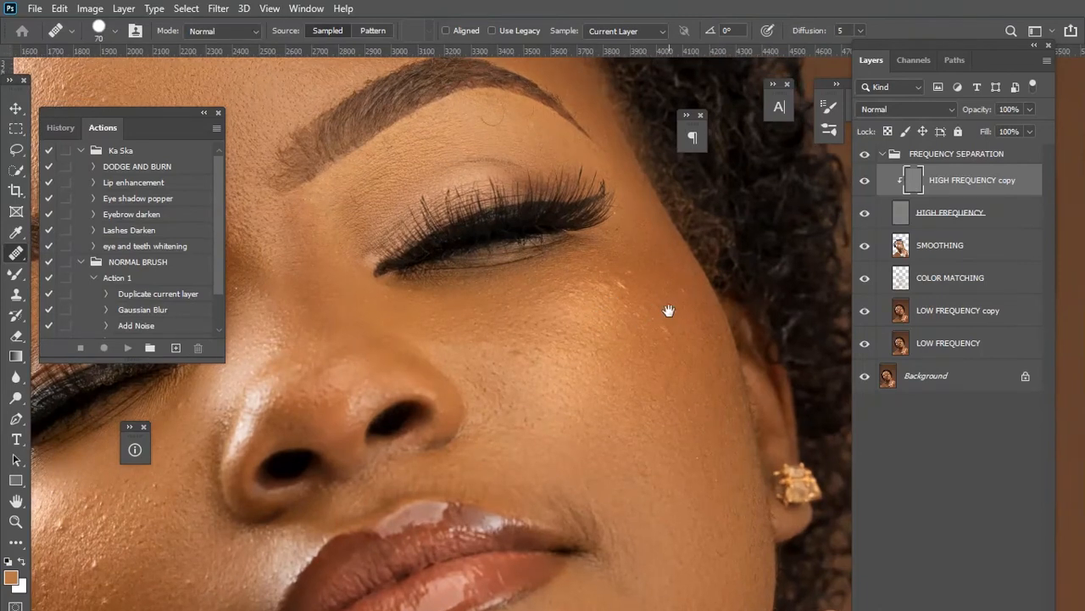
drag(666, 308, 607, 316)
key(ctrl+plus)
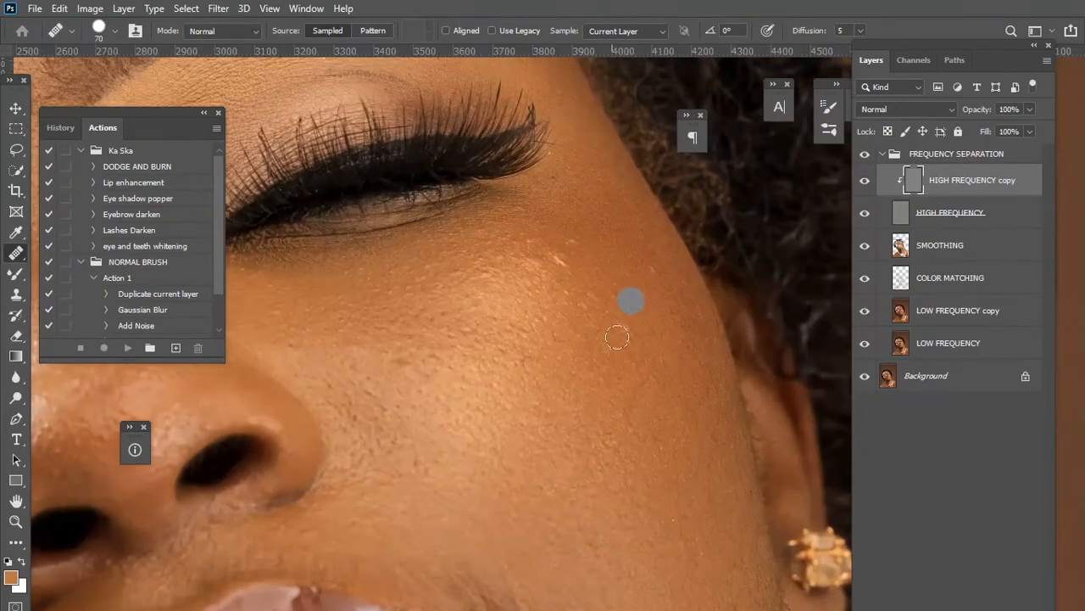
key([)
click(620, 341)
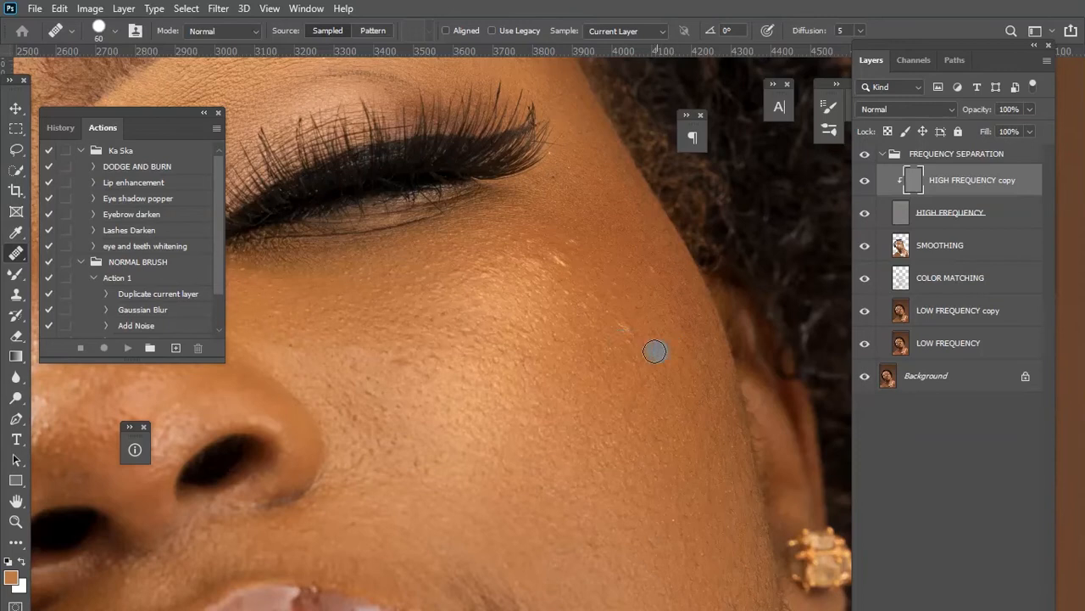
alt+click(610, 345)
drag(604, 335, 630, 327)
drag(320, 472, 395, 254)
drag(453, 180, 439, 300)
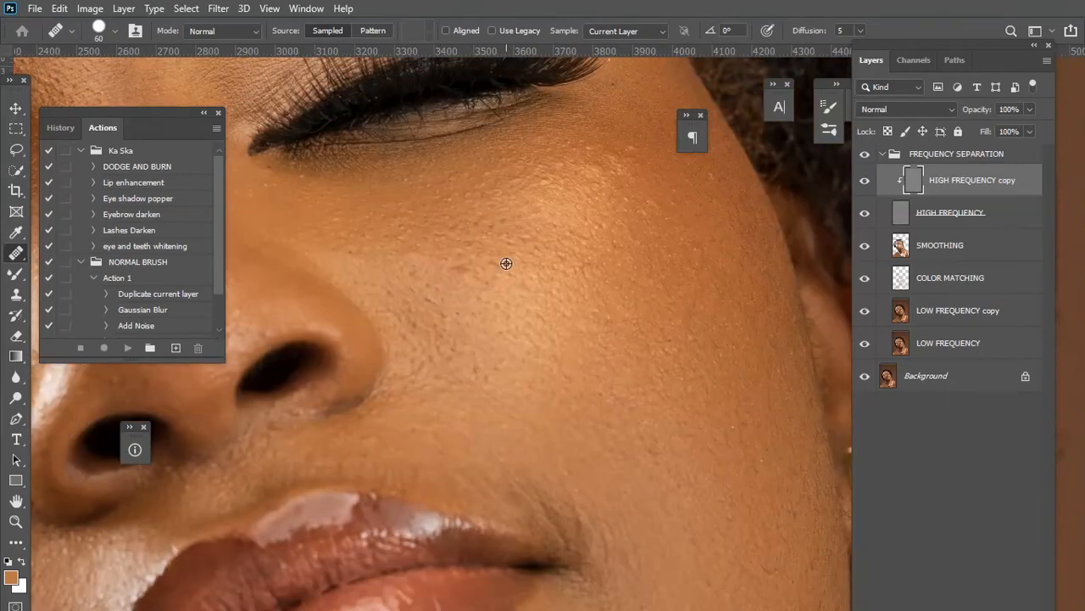
mouse_move(459, 271)
mouse_down()
mouse_move(460, 262)
mouse_move(513, 288)
mouse_up()
alt+click(477, 247)
Heal the spots on the skin beside the corner of the mouth and chin.
drag(415, 495, 565, 253)
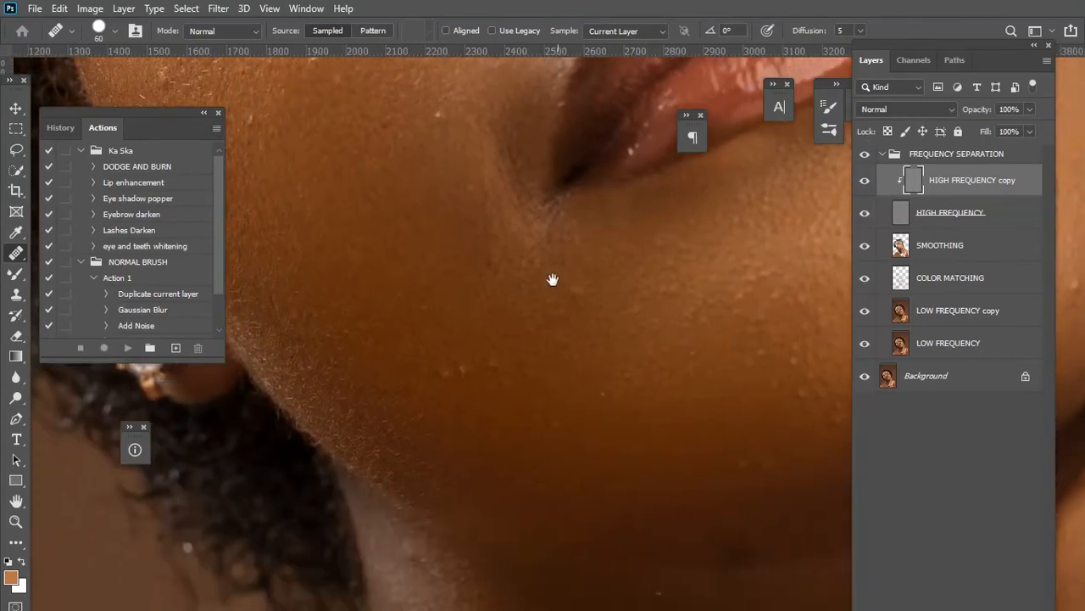
alt+click(512, 348)
drag(491, 366, 501, 373)
click(467, 370)
drag(446, 367, 439, 383)
drag(466, 383, 478, 404)
click(595, 414)
Heal the raised bumps scattered across the cheek below the eye.
mouse_move(581, 356)
mouse_down()
mouse_move(537, 449)
mouse_move(501, 481)
mouse_up()
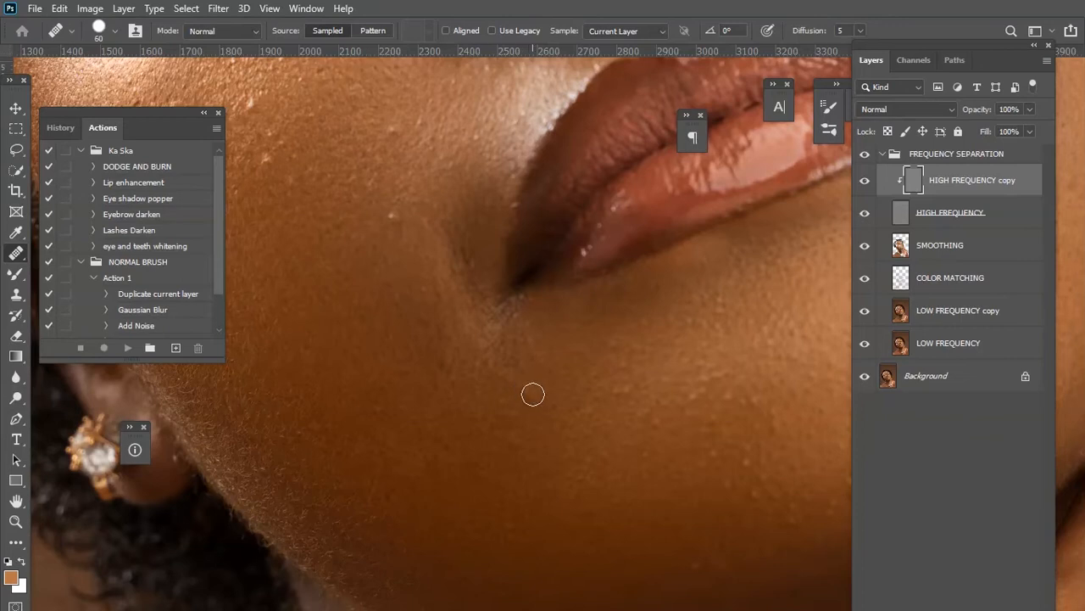
drag(449, 357, 576, 485)
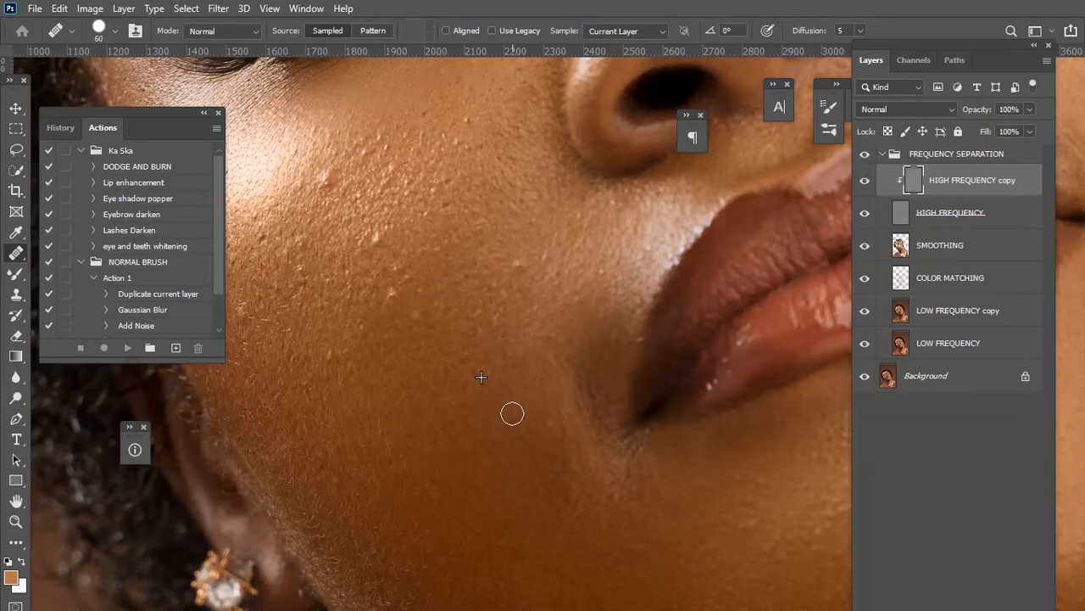
drag(503, 402, 536, 498)
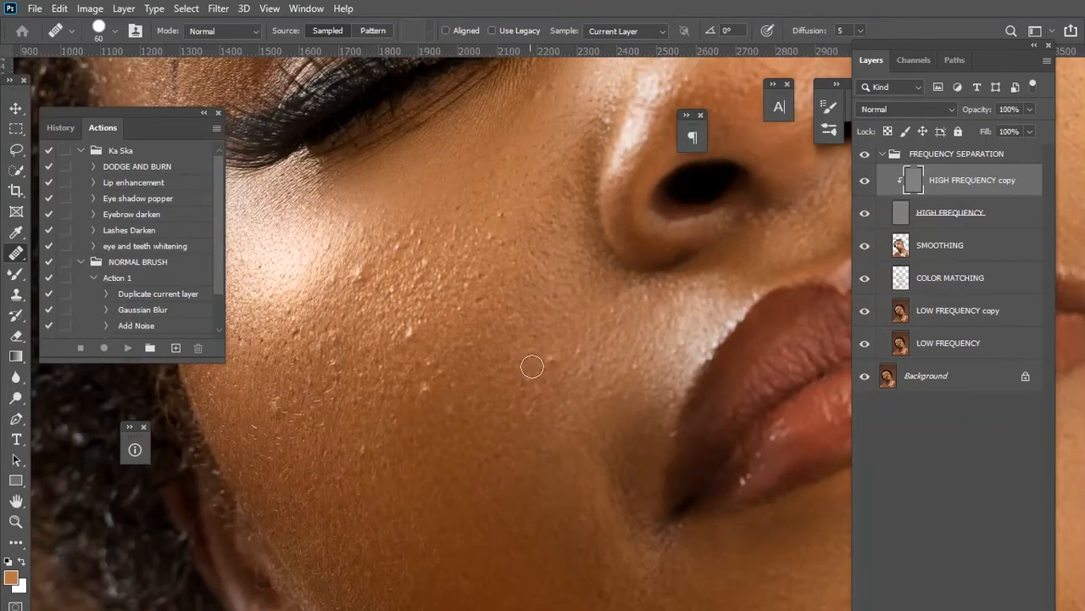
drag(463, 430, 546, 466)
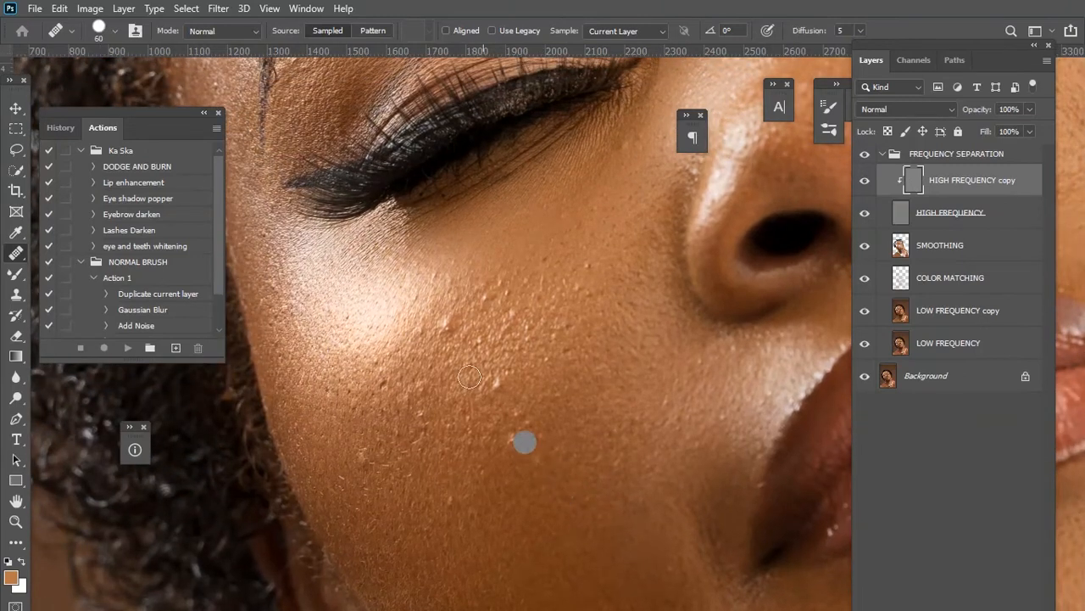
click(451, 325)
click(449, 315)
click(459, 387)
alt+click(426, 334)
click(439, 324)
alt+click(428, 314)
click(455, 319)
alt+click(408, 329)
click(407, 332)
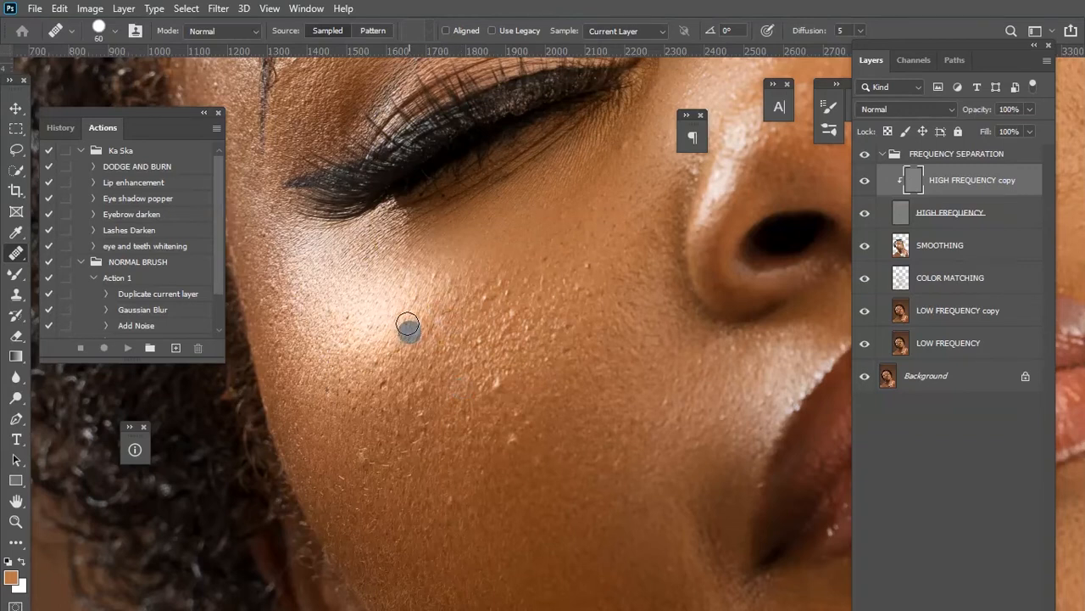
click(416, 332)
click(490, 387)
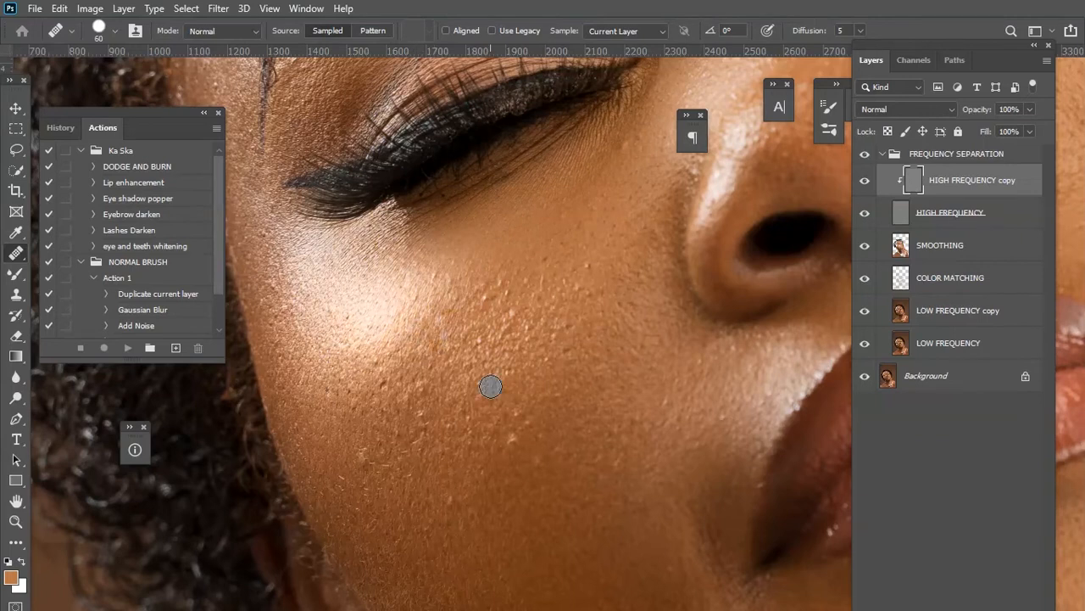
click(509, 421)
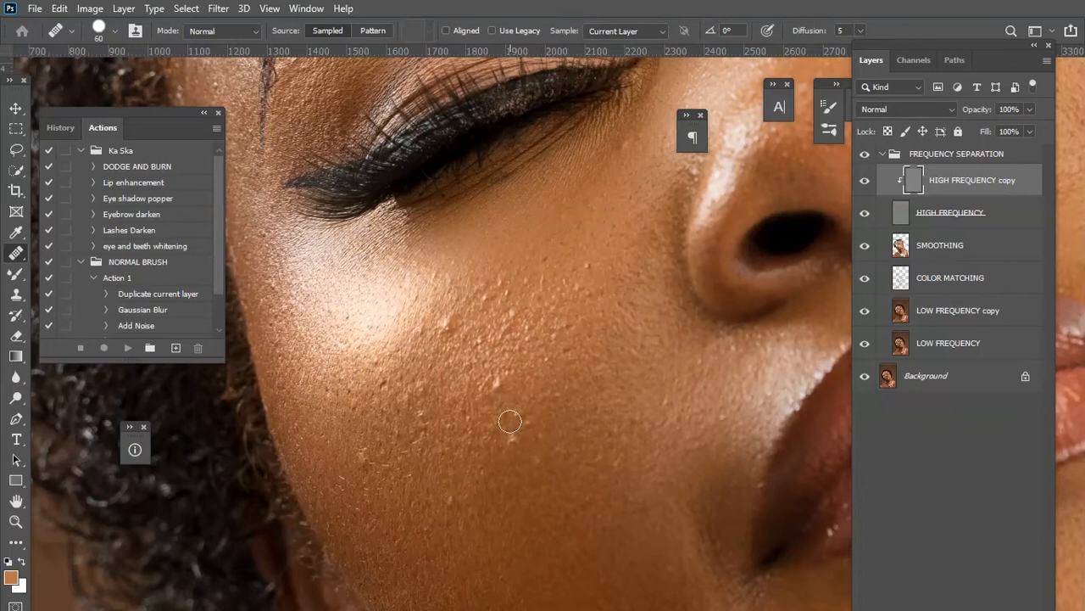
click(514, 424)
Enlarge the brush slightly and continue healing the remaining spots across the lower cheek.
key(bracketright)
click(503, 361)
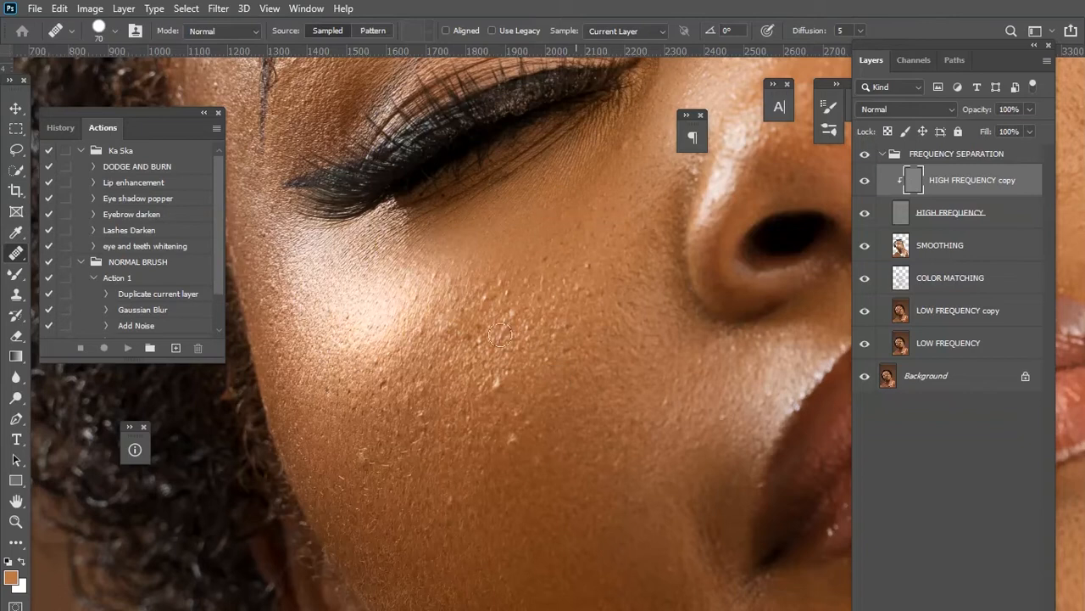
click(499, 380)
click(512, 436)
click(452, 501)
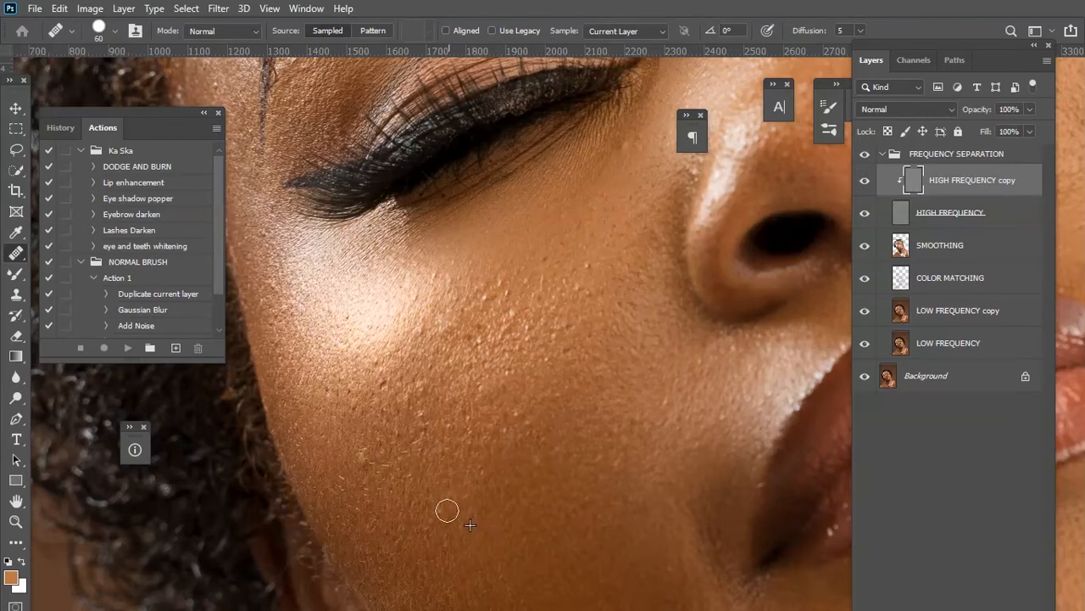
click(359, 458)
click(381, 477)
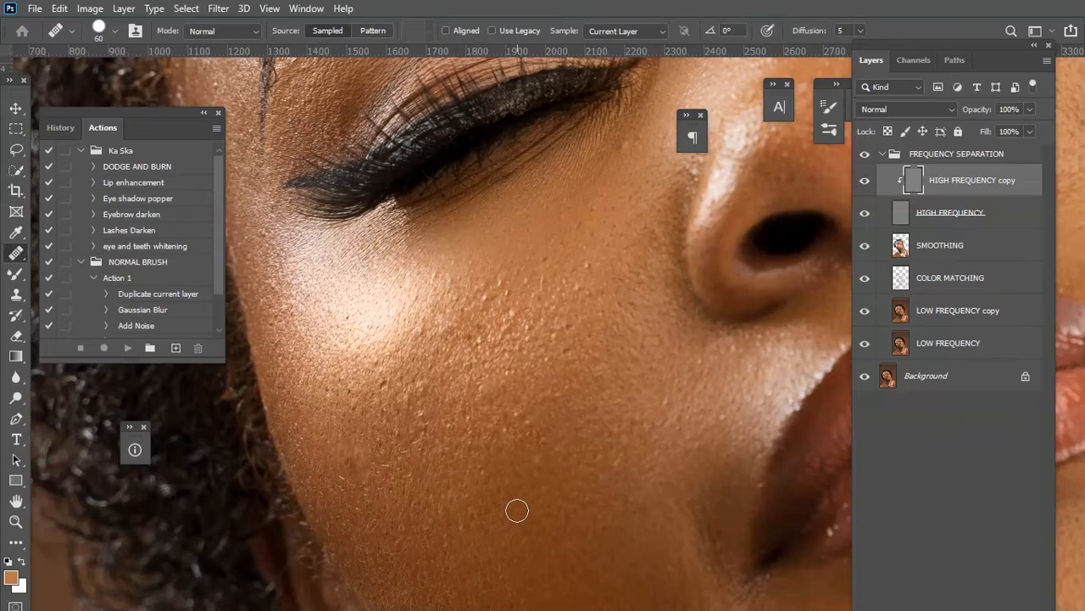
click(510, 505)
click(545, 306)
click(612, 283)
click(619, 299)
click(85, 10)
mouse_move(63, 8)
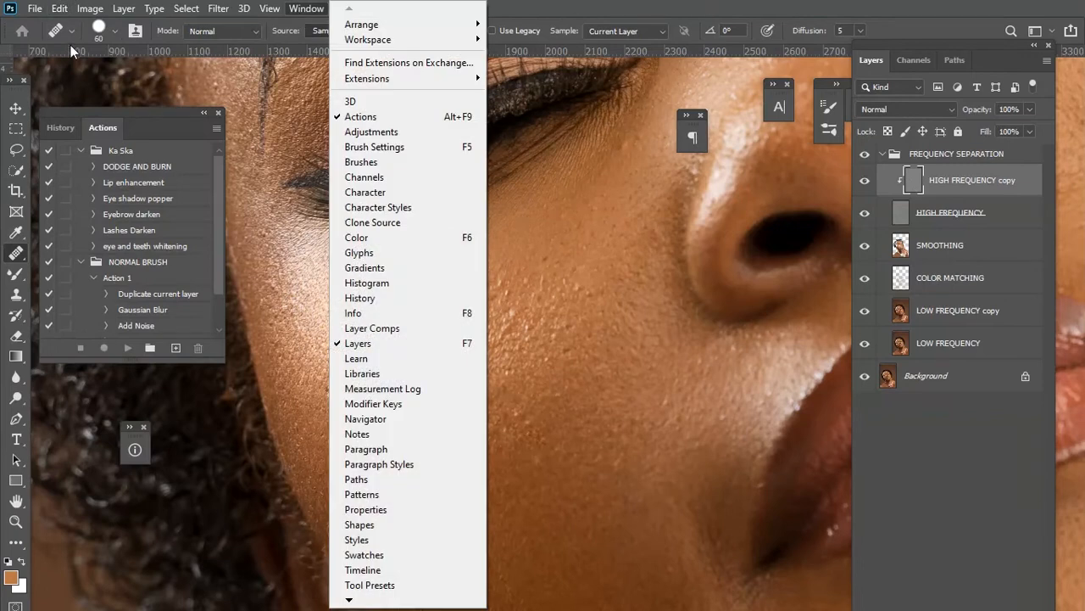
click(59, 8)
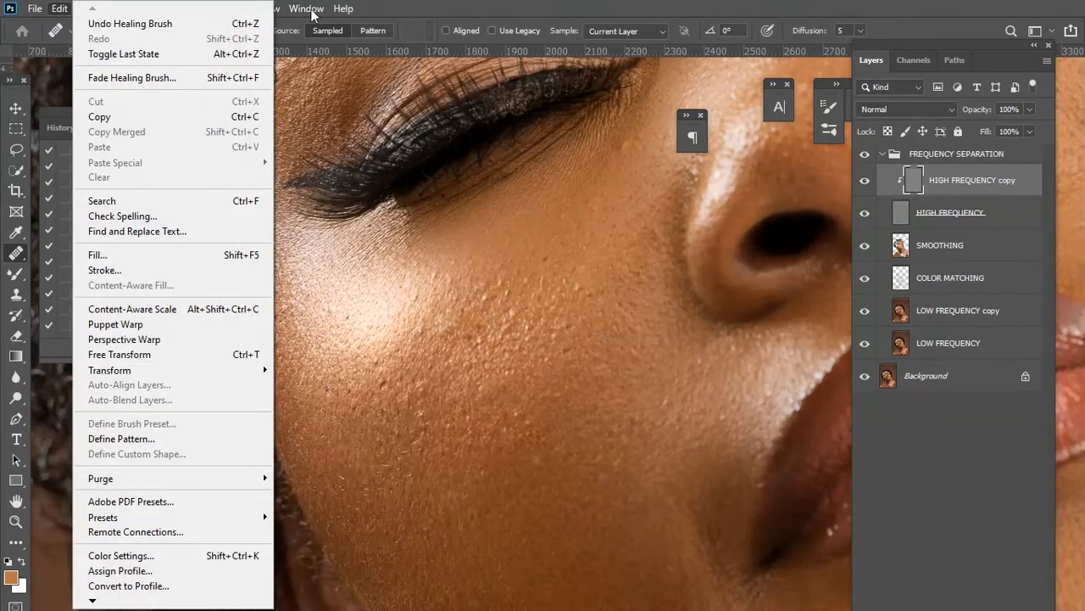
click(525, 10)
Heal the small bump on the neck beneath the ear.
drag(409, 370, 444, 246)
drag(571, 477, 594, 310)
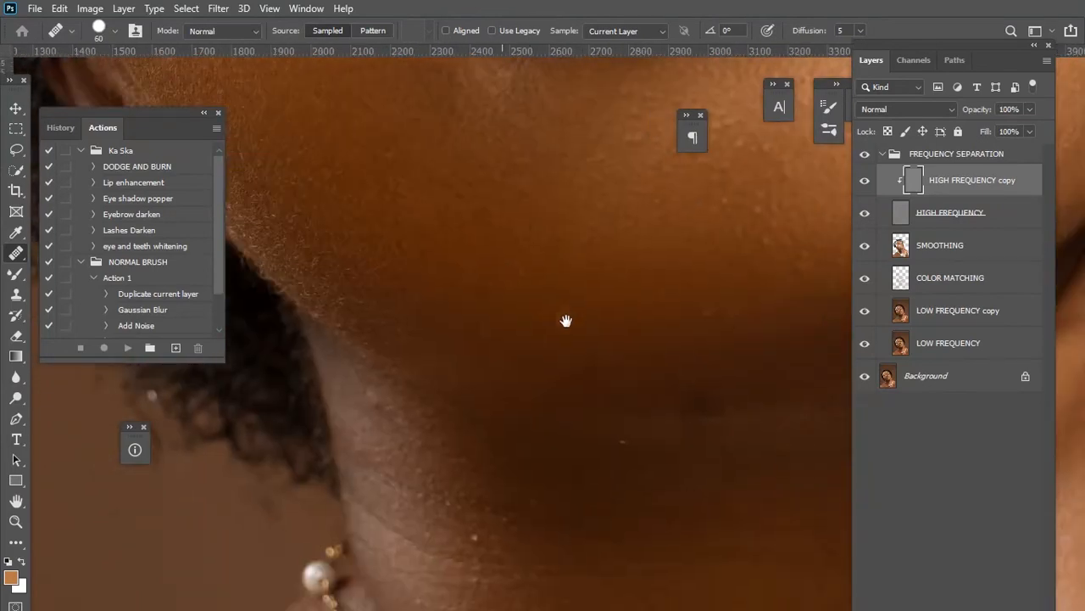
drag(479, 297, 495, 280)
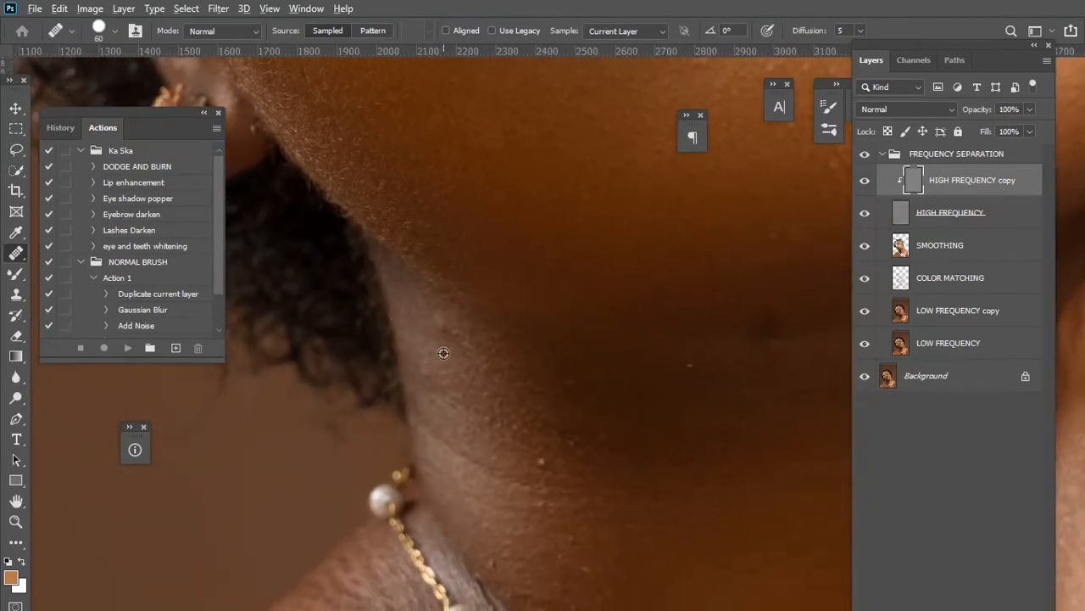
alt+click(446, 352)
mouse_move(444, 334)
mouse_down()
mouse_move(431, 317)
mouse_move(453, 334)
mouse_up()
Enlarge the healing brush and heal the dark spot in the middle of the neck.
mouse_move(595, 489)
mouse_down()
mouse_move(536, 347)
mouse_move(489, 320)
mouse_move(494, 329)
mouse_up()
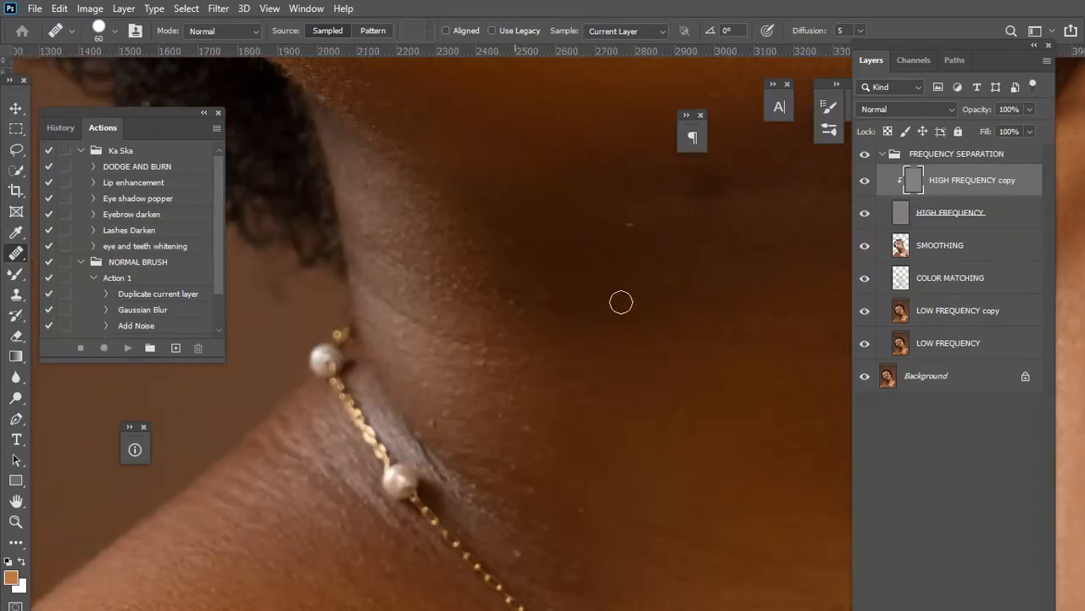
drag(626, 297, 535, 353)
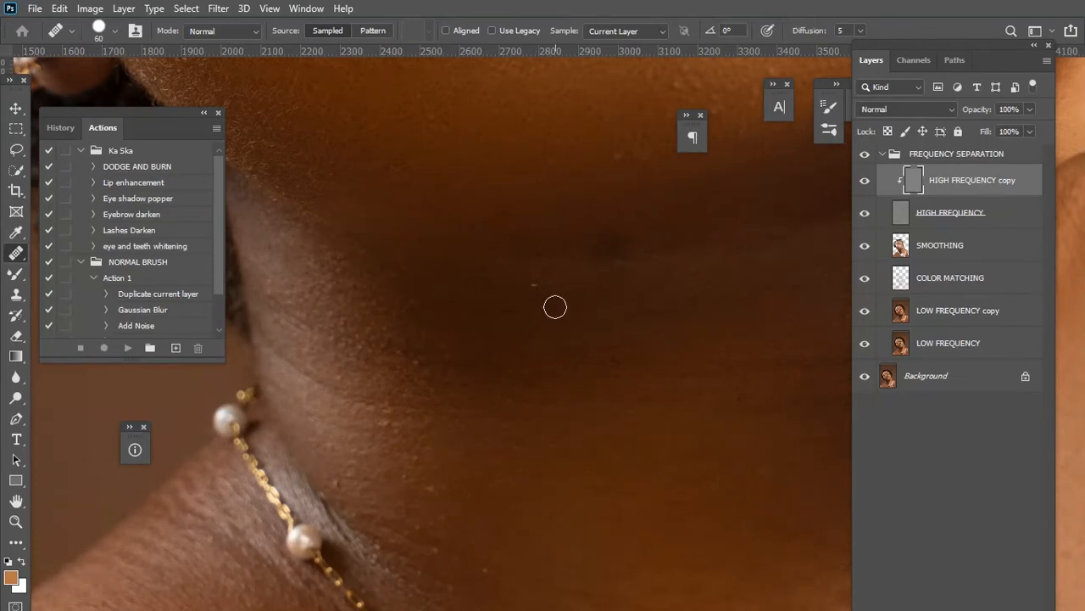
drag(611, 315, 509, 398)
key(alt+space)
key(Escape)
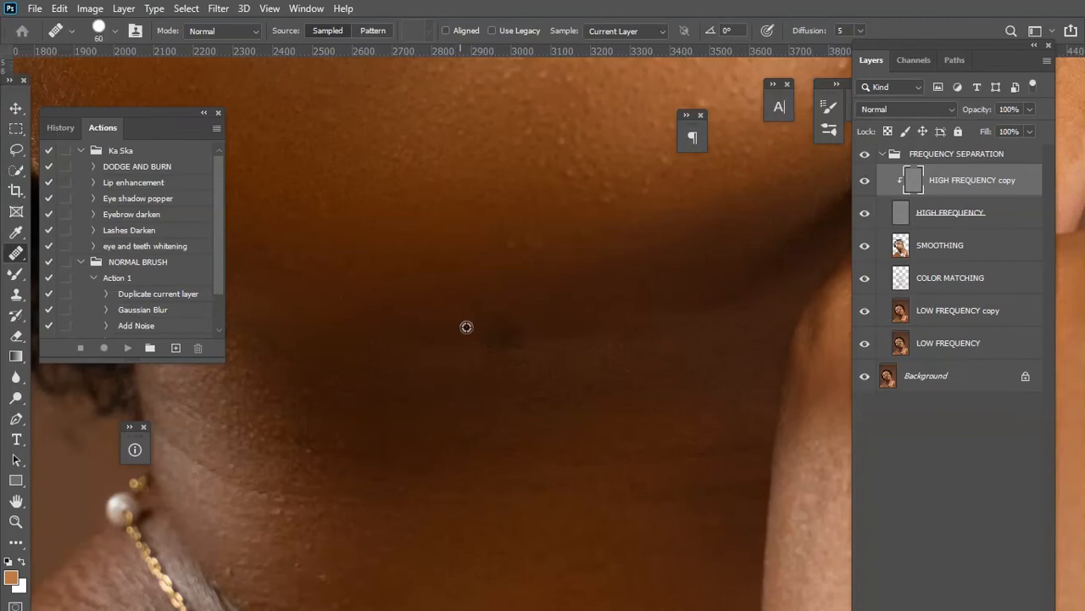
key(bracketright)
key(bracketright)
click(489, 327)
Reduce the brush to 50 px and heal spots on the chest below the necklace.
drag(448, 498, 475, 265)
drag(428, 439, 440, 362)
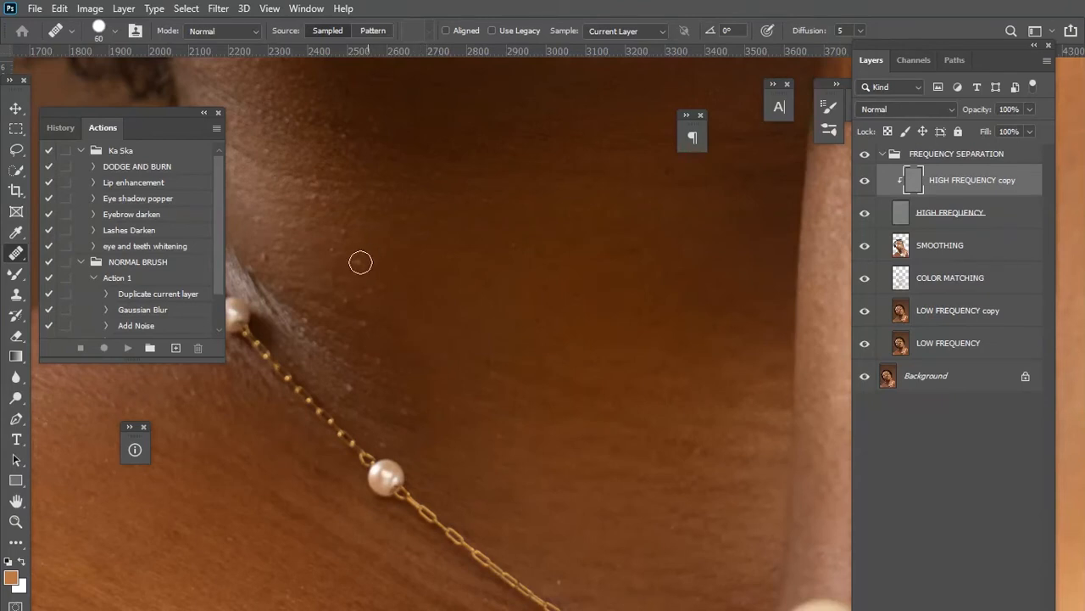
drag(390, 284, 514, 374)
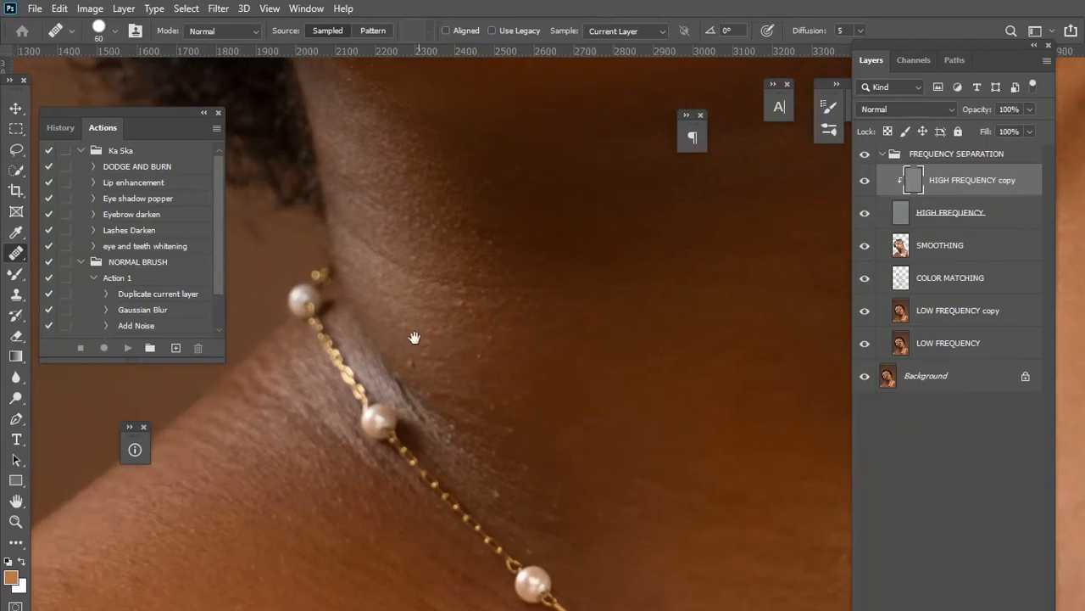
key(bracketleft)
drag(494, 459, 504, 399)
drag(396, 585, 506, 342)
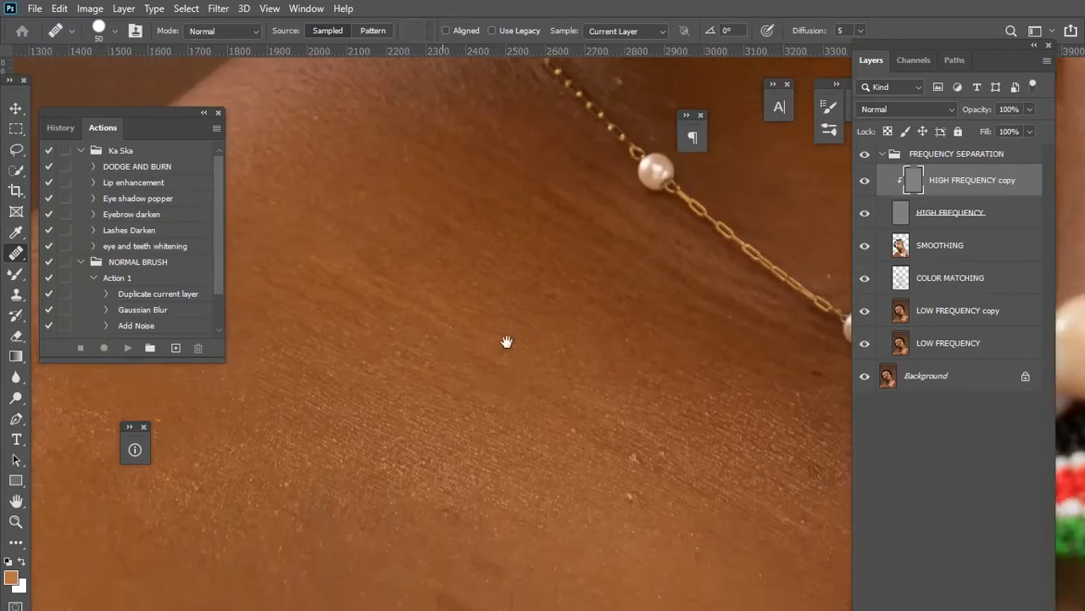
alt+click(623, 387)
drag(644, 388, 660, 391)
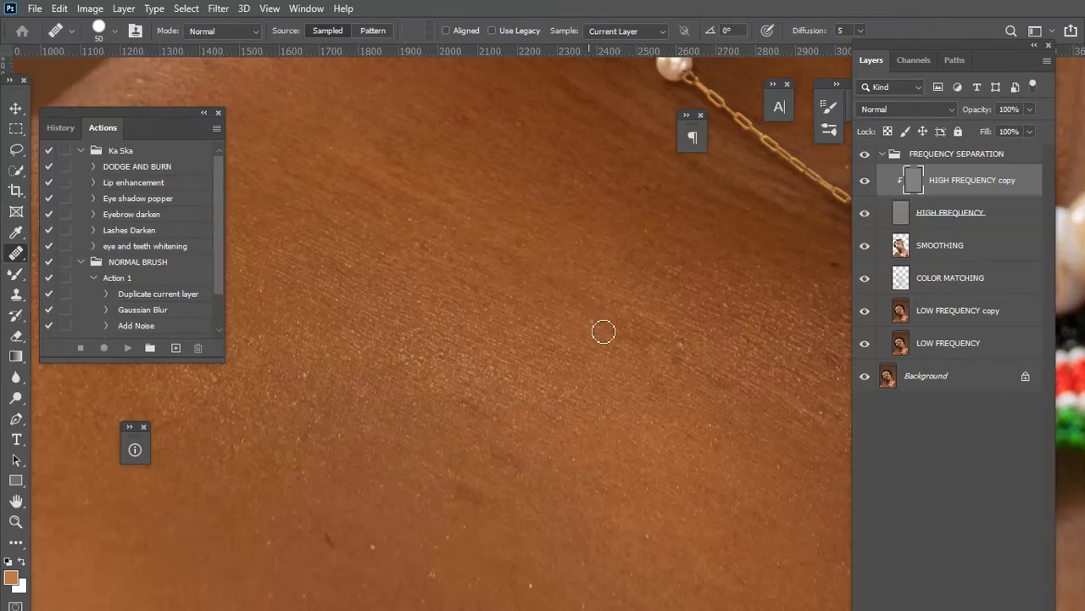
scroll(532, 526, down, 5)
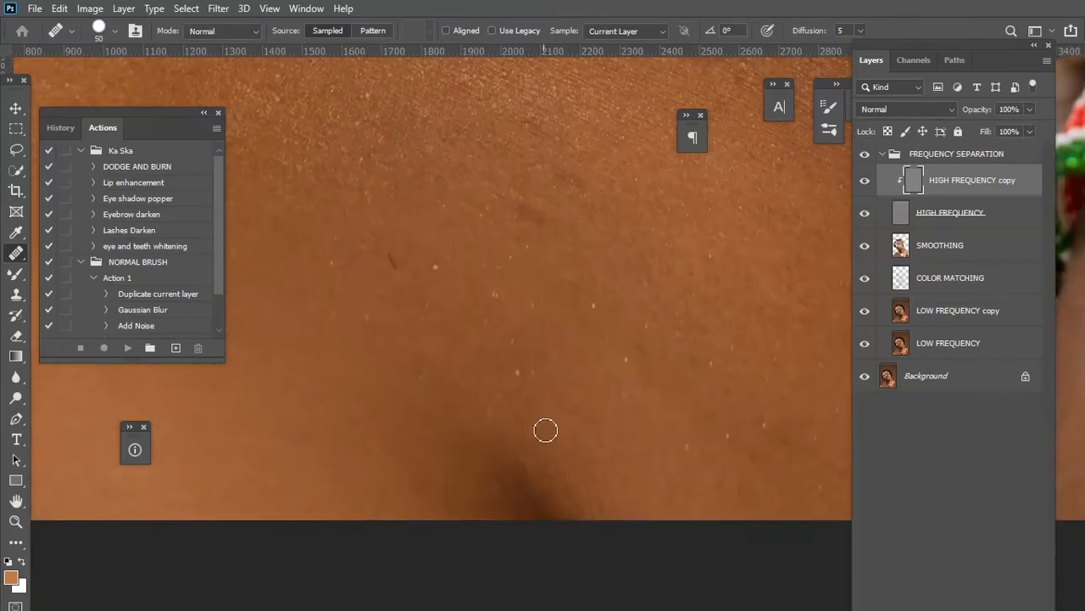
Enlarge the healing brush to 70 px and heal the spots on the cheek below the right-hand eye.
scroll(546, 430, down, 2)
scroll(544, 429, down, 1)
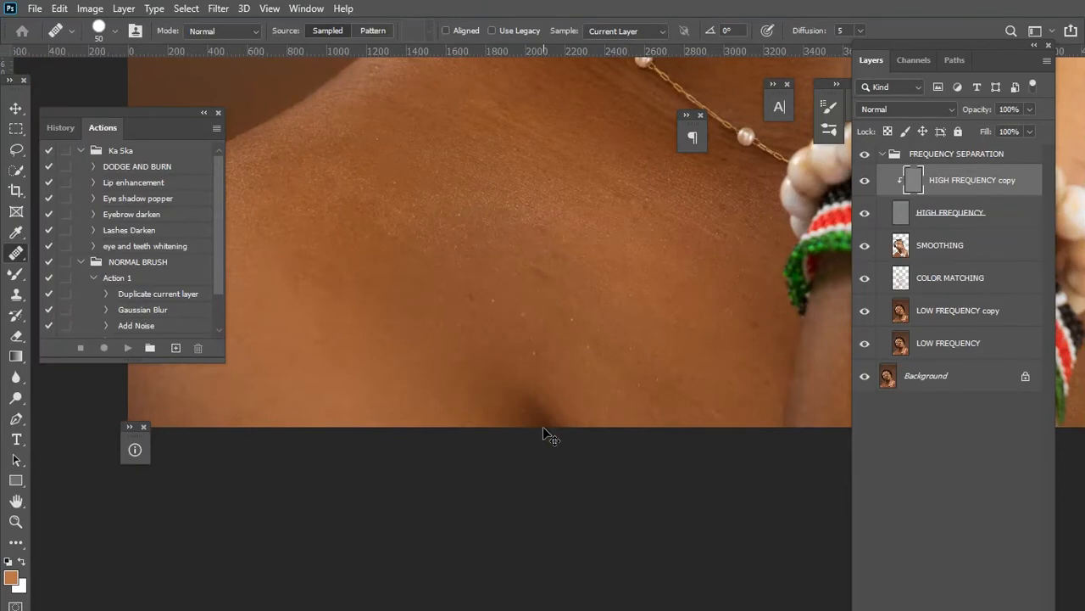
scroll(543, 429, down, 3)
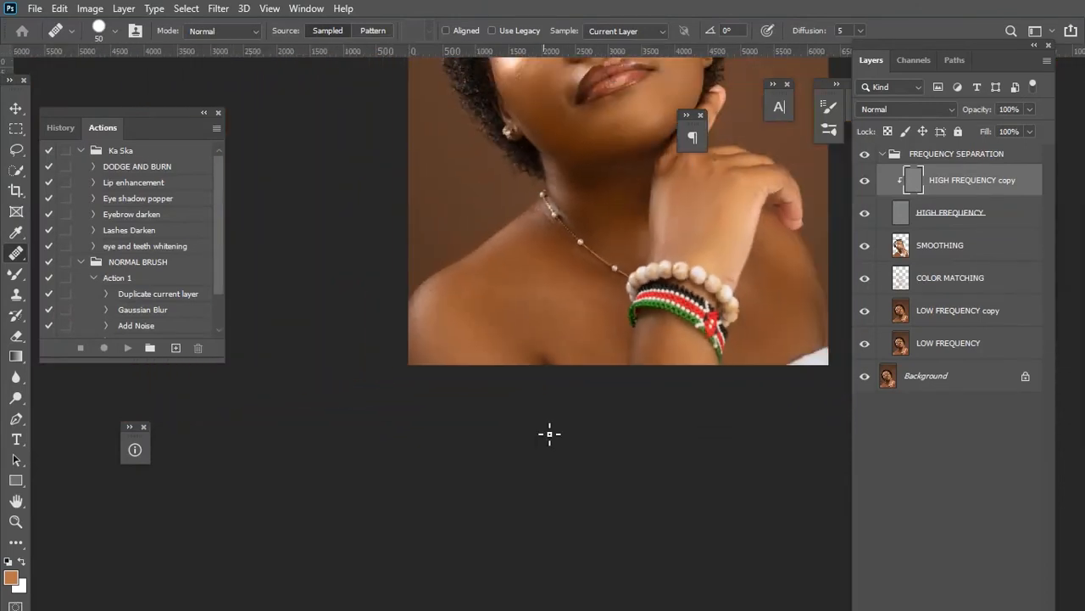
drag(759, 292, 708, 469)
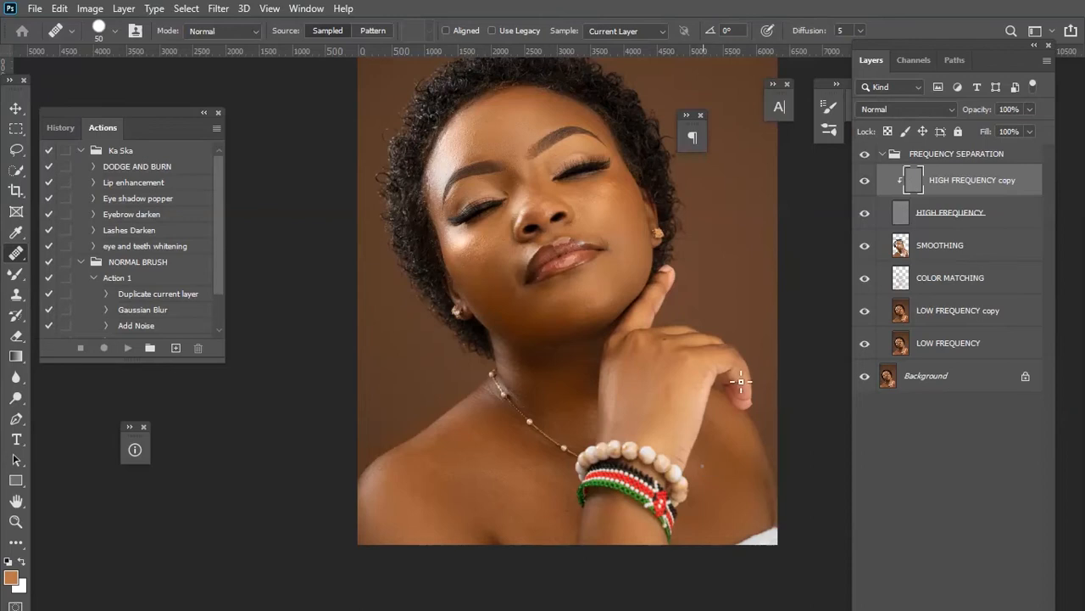
scroll(665, 329, up, 2)
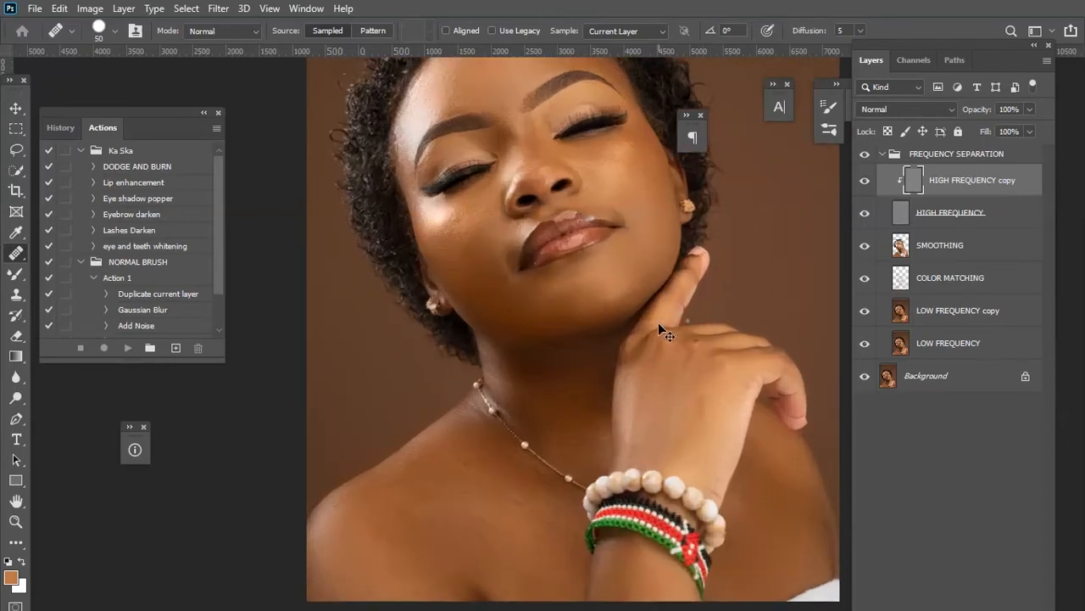
scroll(651, 451, up, 1)
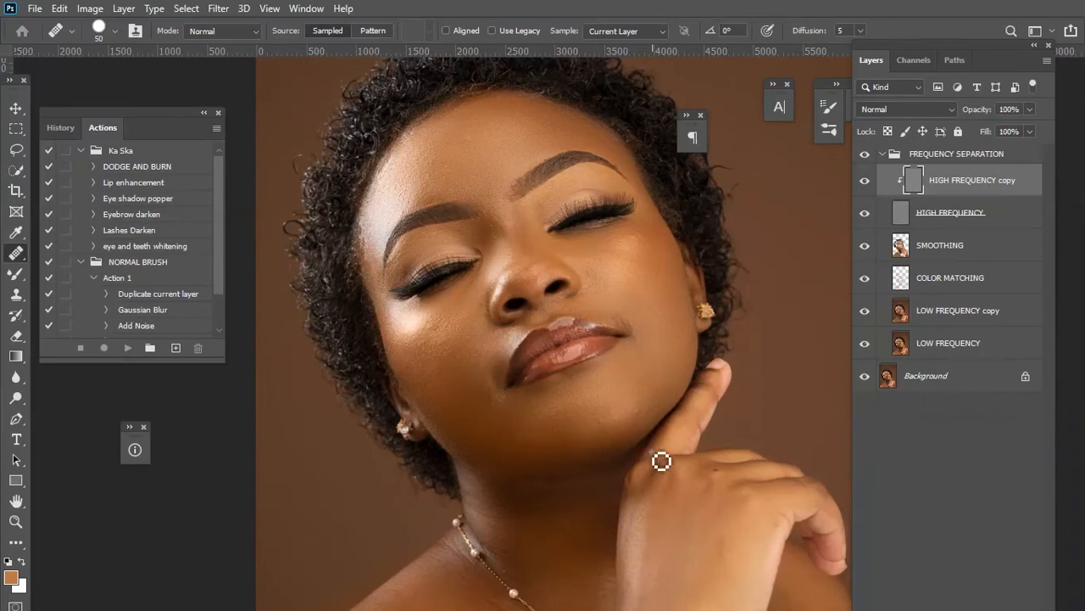
scroll(653, 454, up, 4)
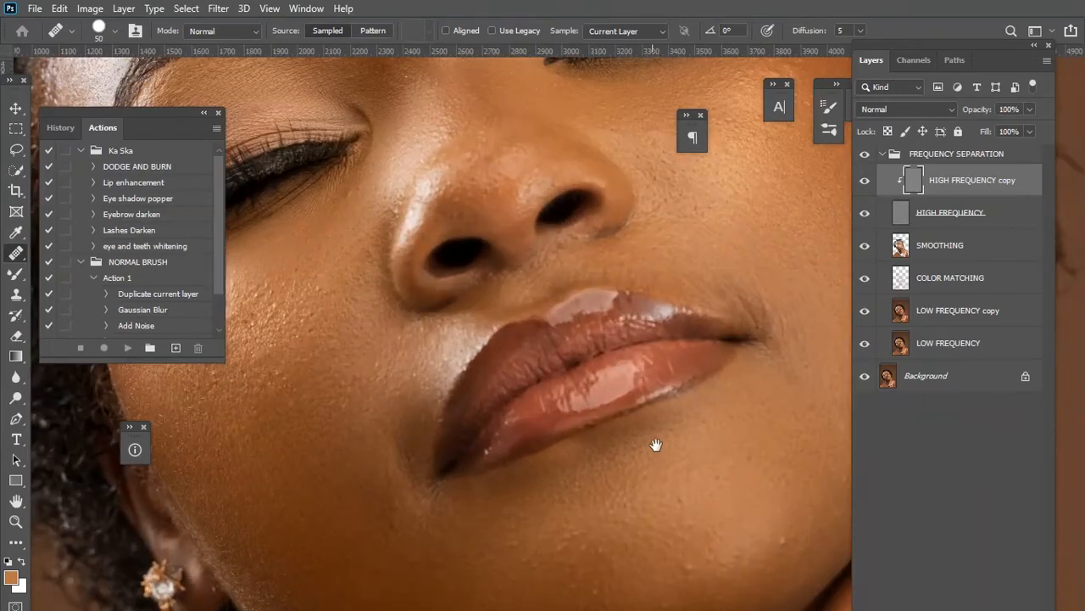
drag(737, 355, 611, 432)
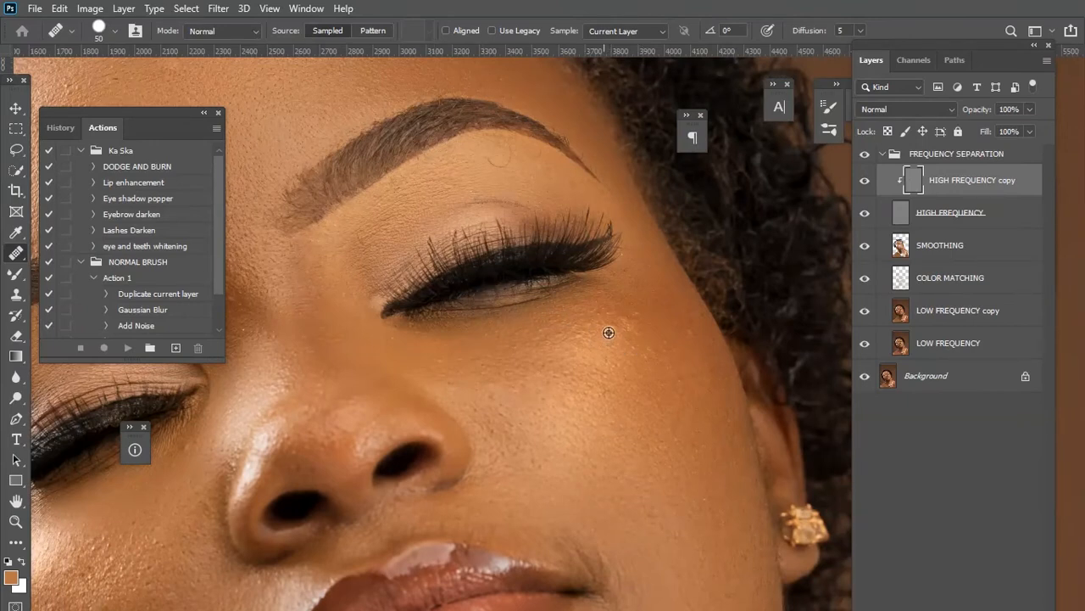
key(bracketright)
key(bracketright)
alt+click(604, 340)
drag(621, 337, 641, 344)
alt+click(644, 333)
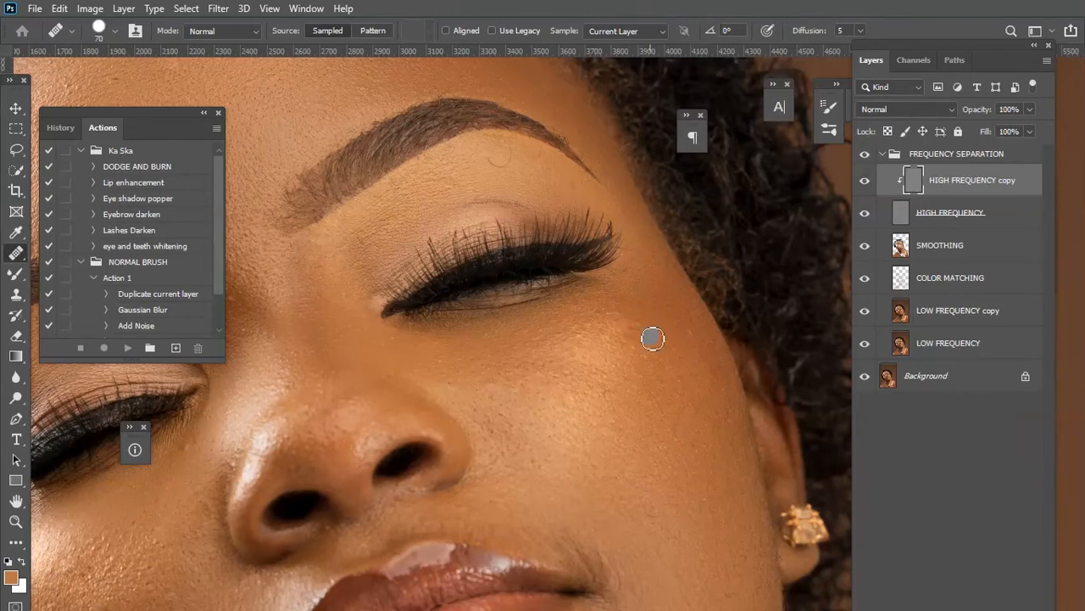
mouse_move(481, 151)
mouse_down()
mouse_move(539, 295)
mouse_move(582, 318)
mouse_up()
alt+click(566, 322)
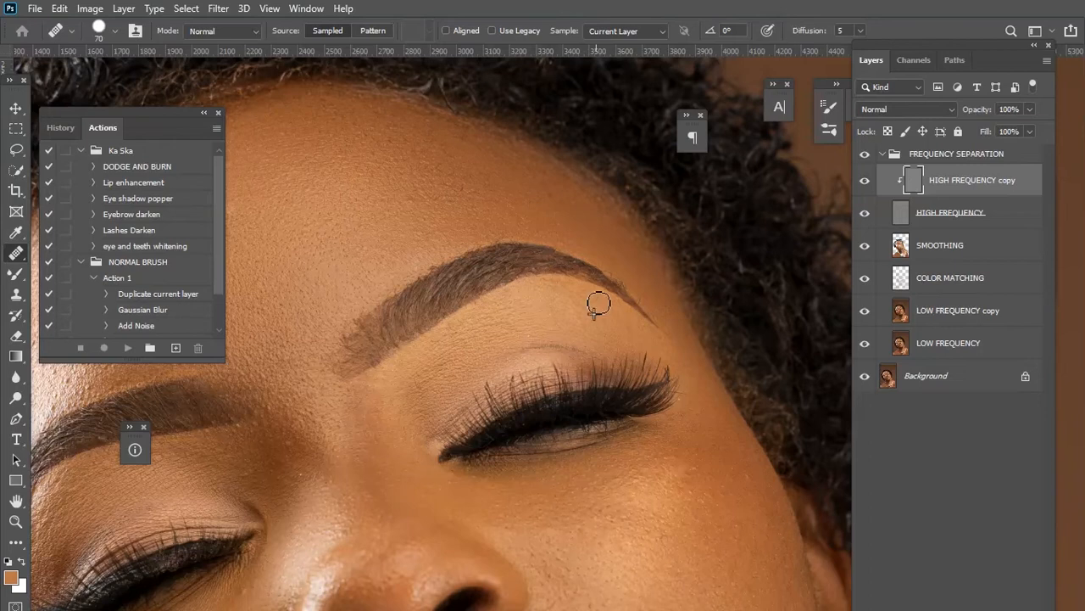
Heal the blemishes across the middle of the forehead above the eyebrows.
drag(459, 288, 601, 335)
drag(381, 263, 490, 269)
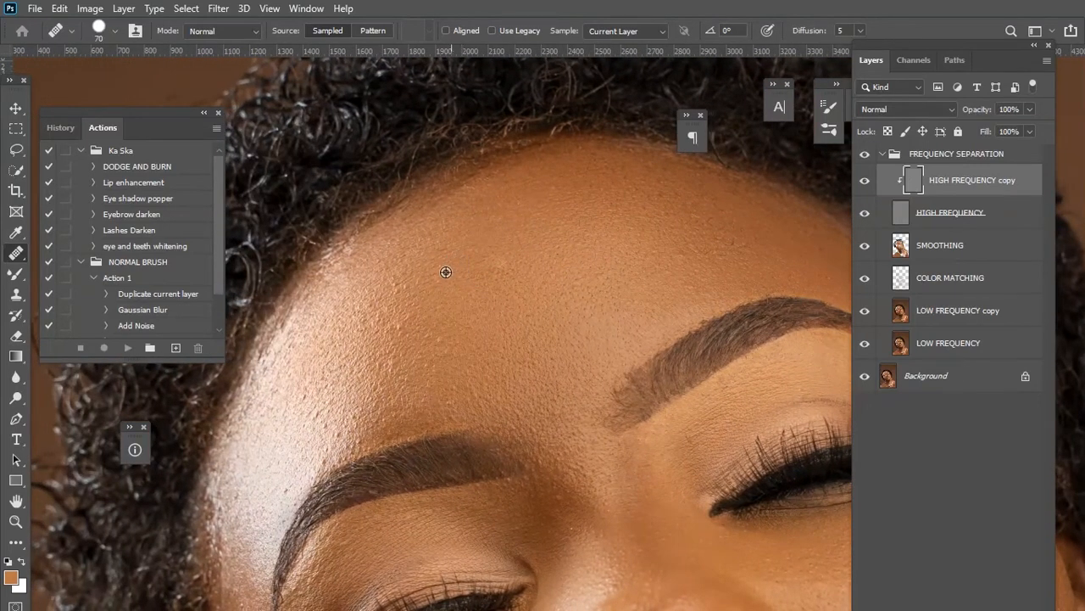
alt+click(444, 278)
click(475, 322)
click(480, 363)
click(469, 394)
Heal the spots on the chin and along the jawline beneath the lips.
drag(444, 247, 375, 160)
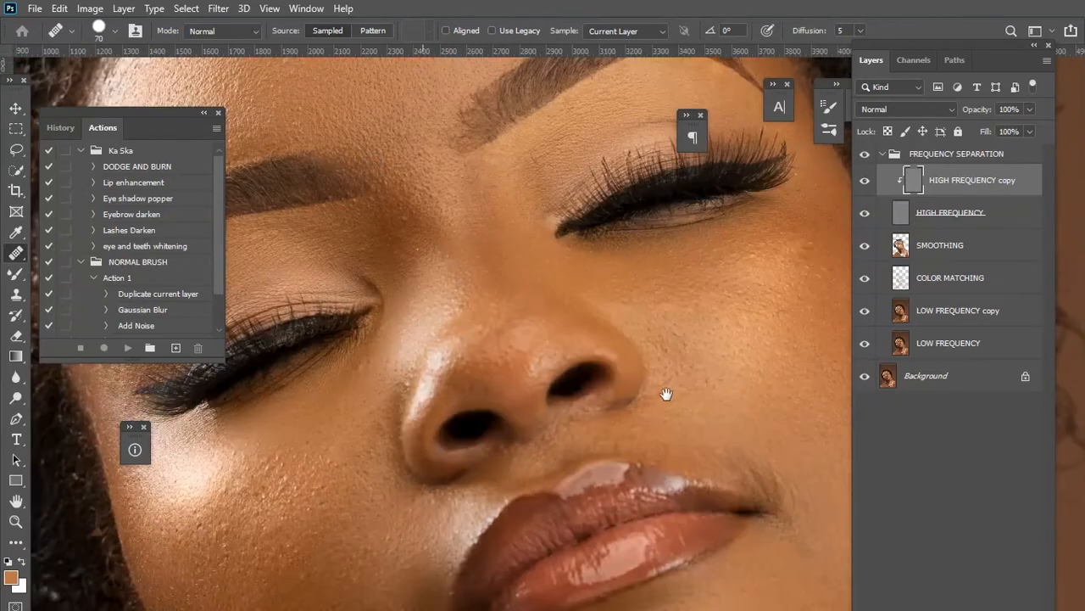
drag(667, 395, 399, 109)
scroll(562, 272, down, 3)
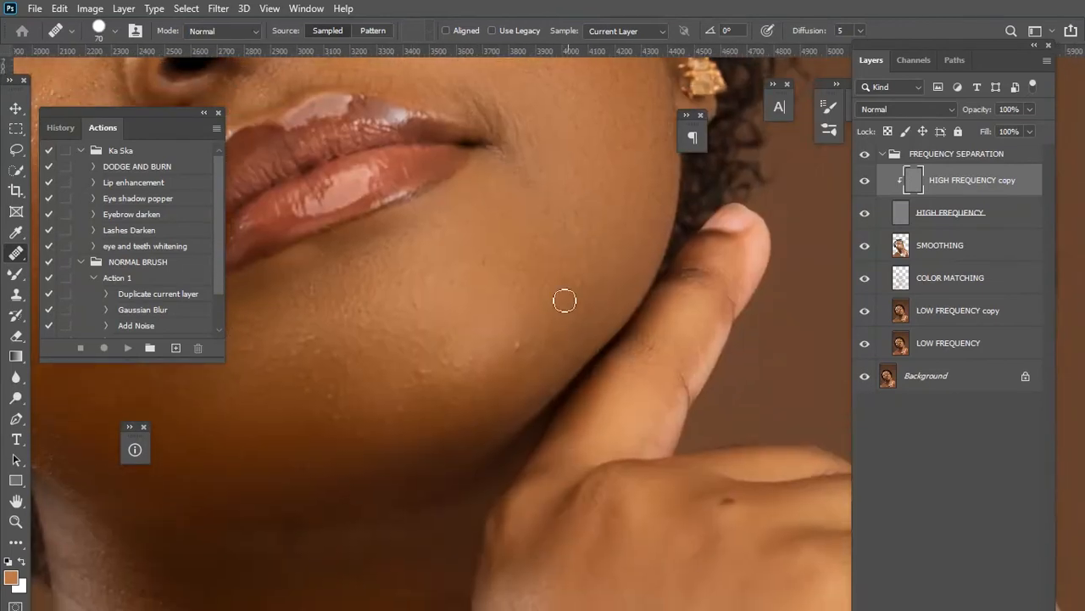
alt+click(515, 327)
drag(515, 341, 509, 352)
drag(334, 391, 475, 277)
alt+click(446, 267)
click(459, 260)
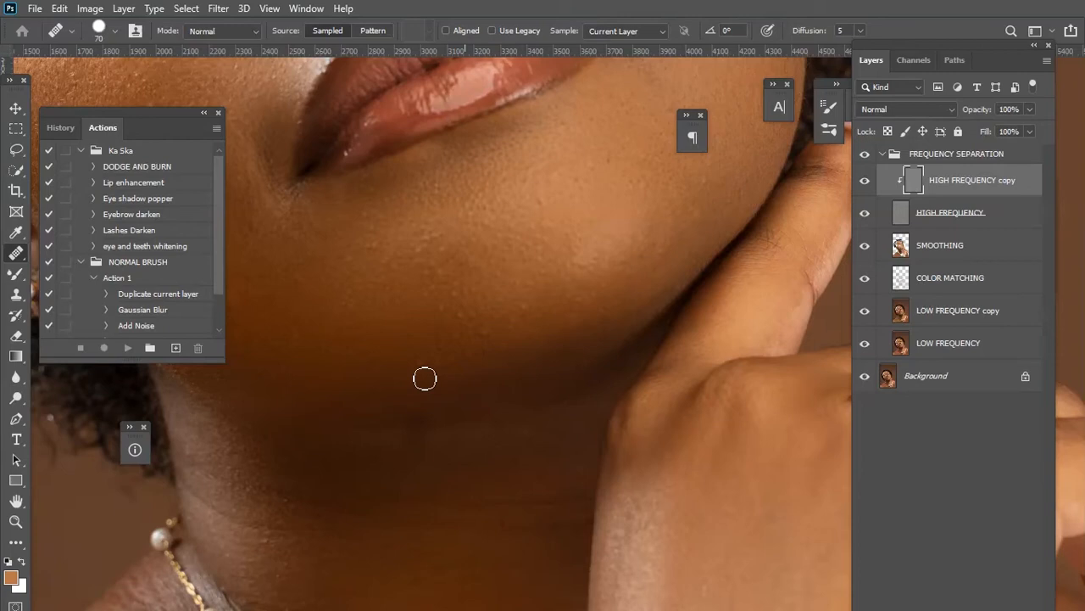
alt+click(394, 361)
mouse_move(425, 365)
mouse_down()
mouse_move(439, 364)
mouse_move(421, 368)
mouse_up()
Select the LOW FREQUENCY copy layer.
scroll(517, 283, down, 6)
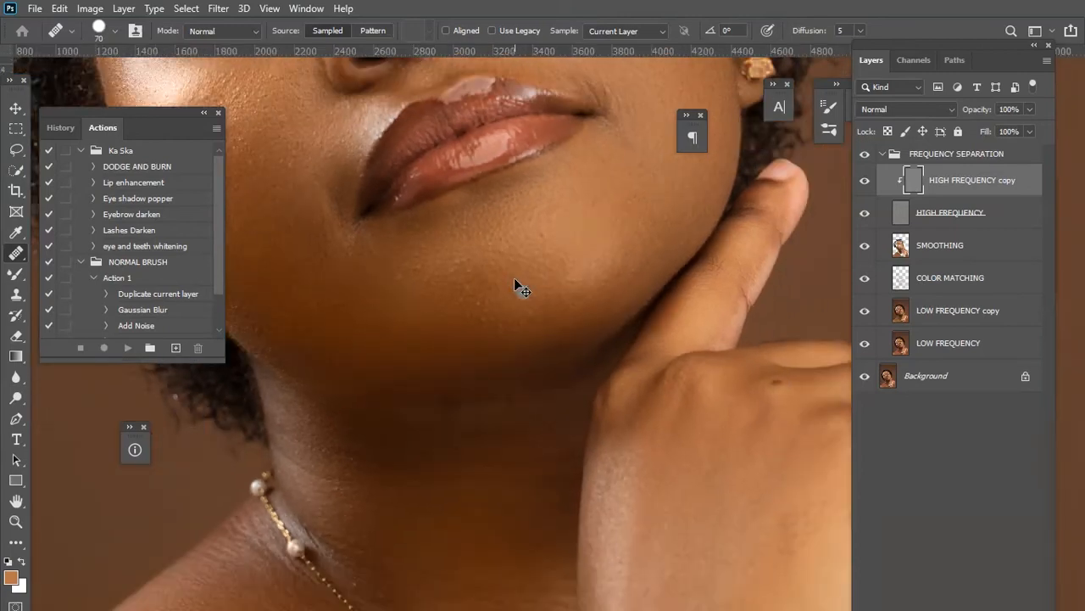
scroll(515, 279, down, 2)
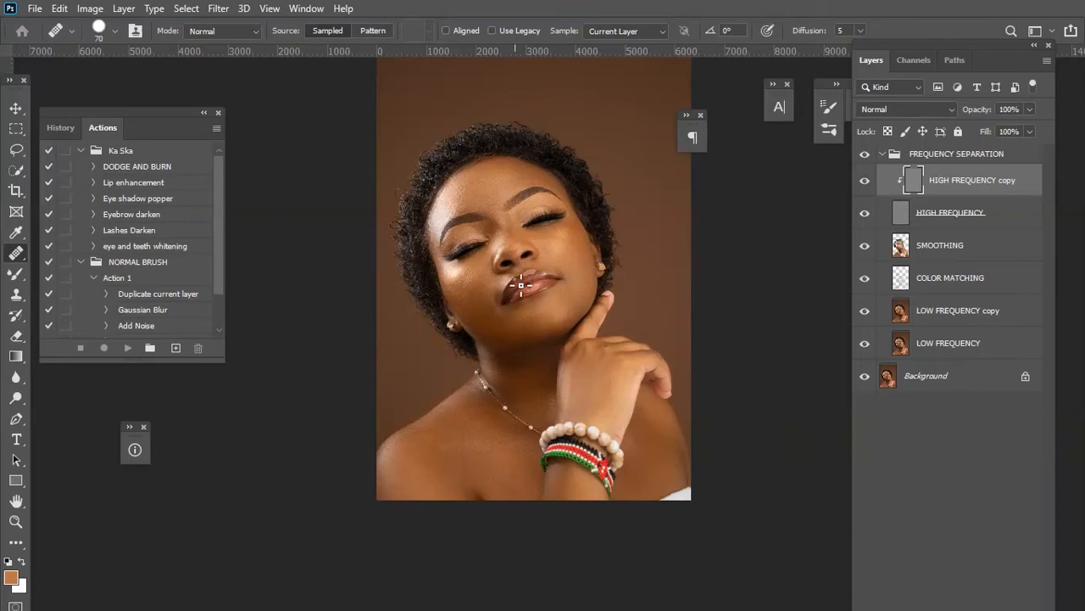
scroll(520, 285, up, 1)
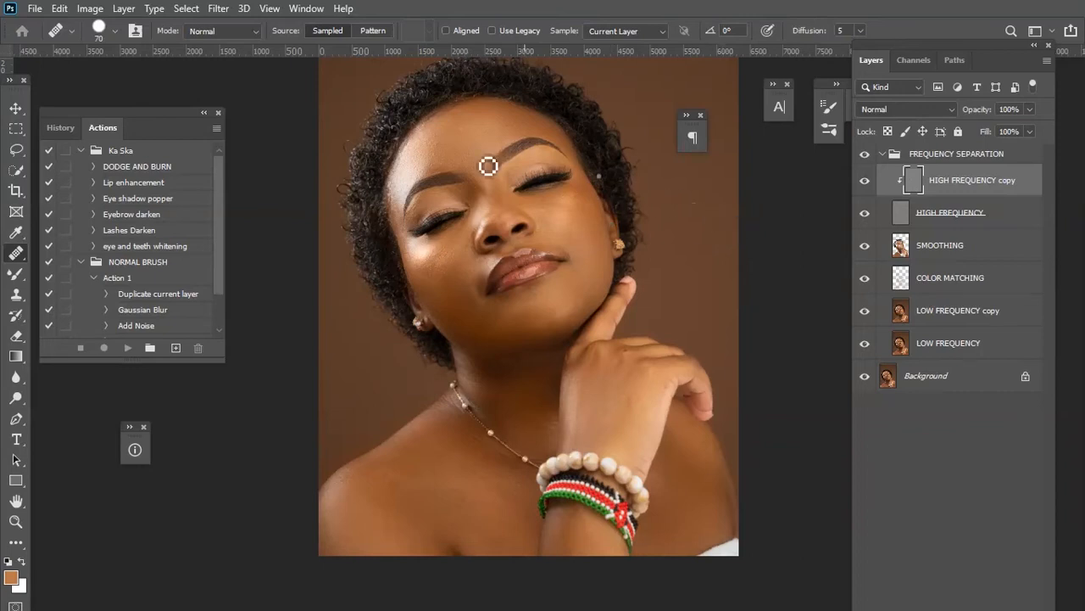
click(987, 312)
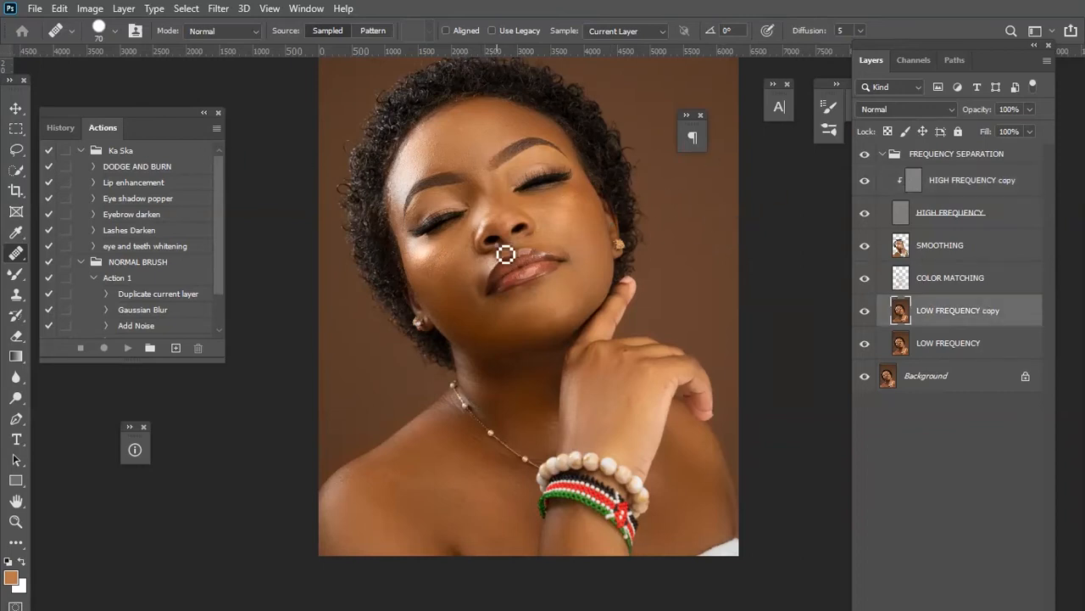
Switch to the Lasso Tool.
scroll(505, 254, up, 1)
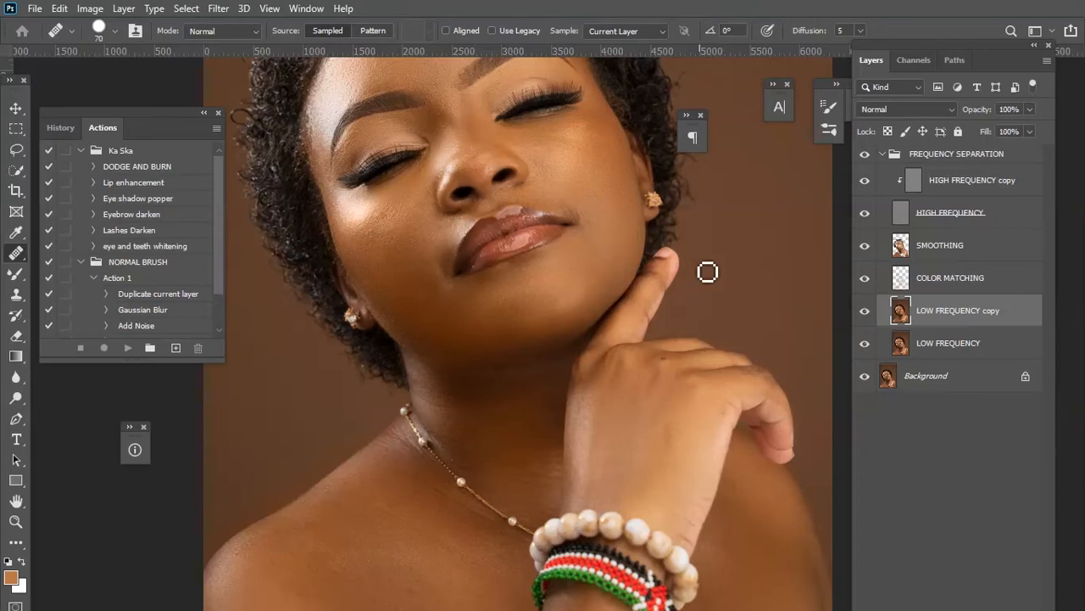
scroll(707, 272, down, 2)
drag(460, 230, 447, 257)
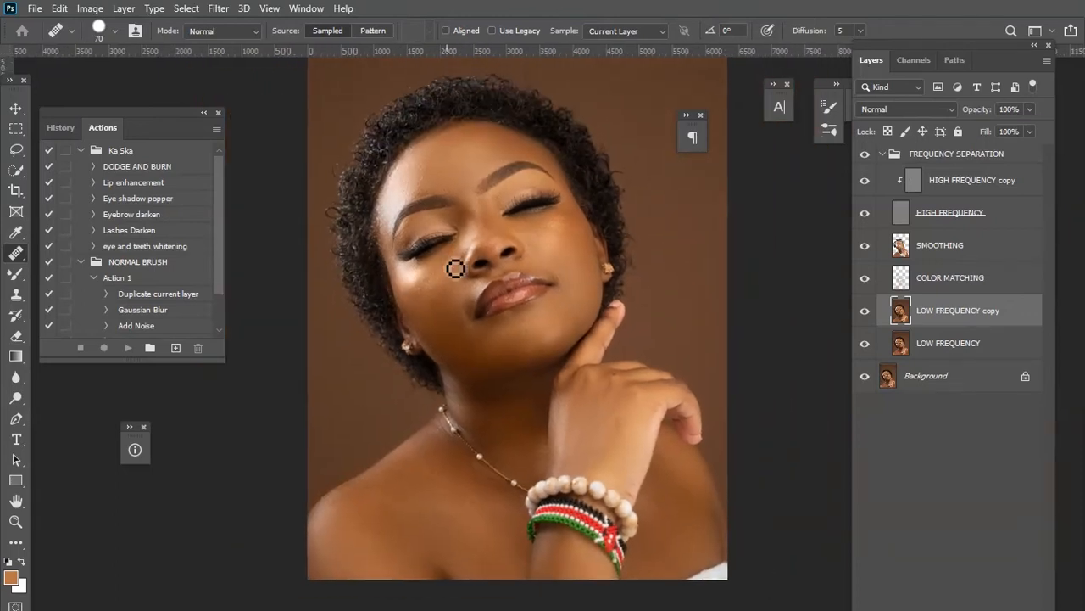
click(17, 149)
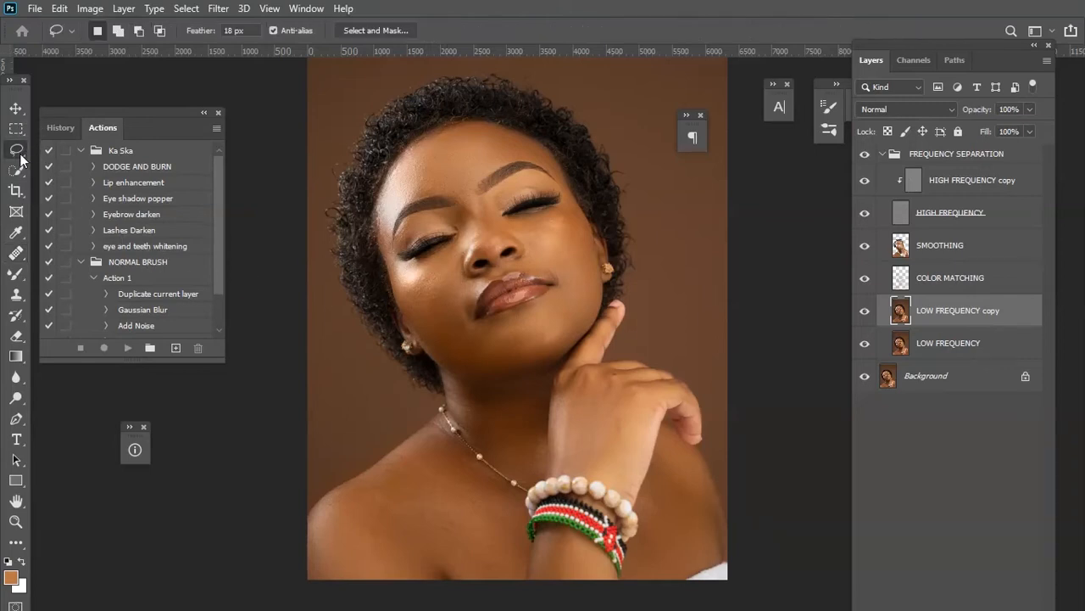
right_click(22, 159)
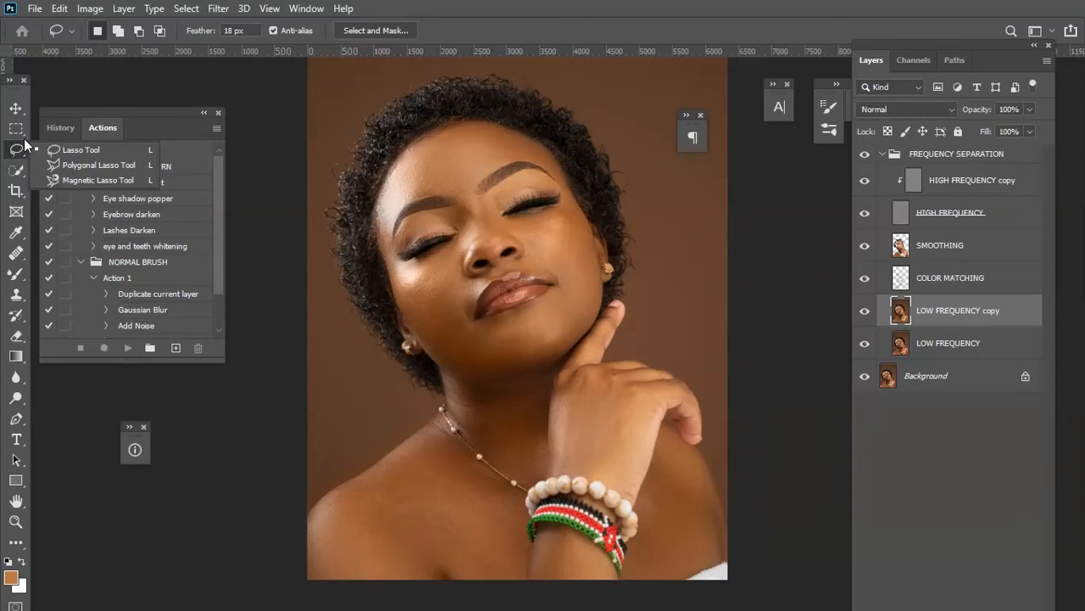
click(80, 150)
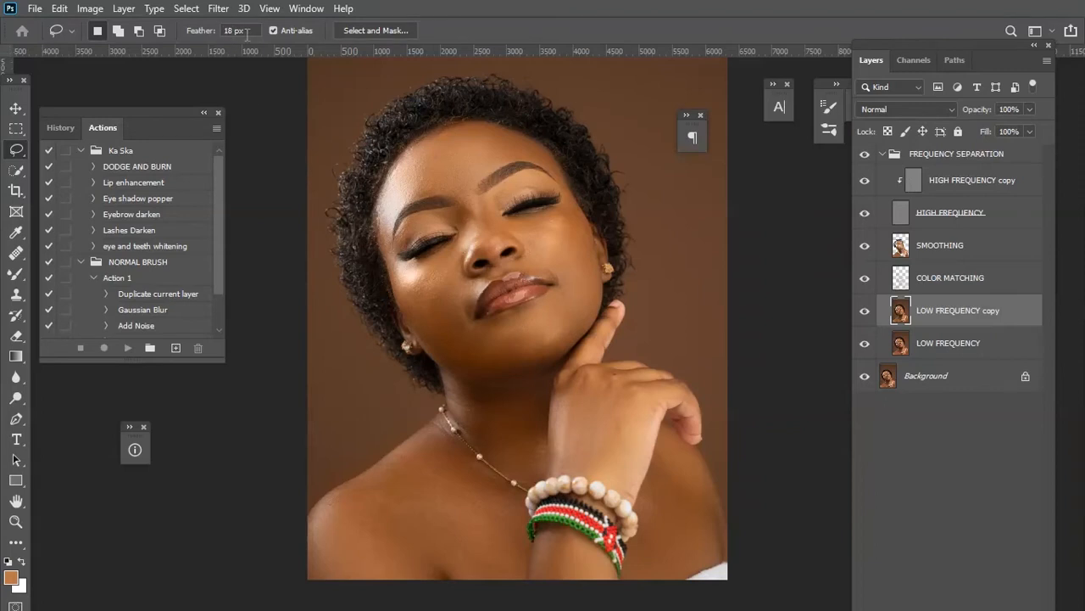
Lasso the left cheek, blur it with a 12.5-pixel Gaussian Blur, and deselect.
key(ctrl+plus)
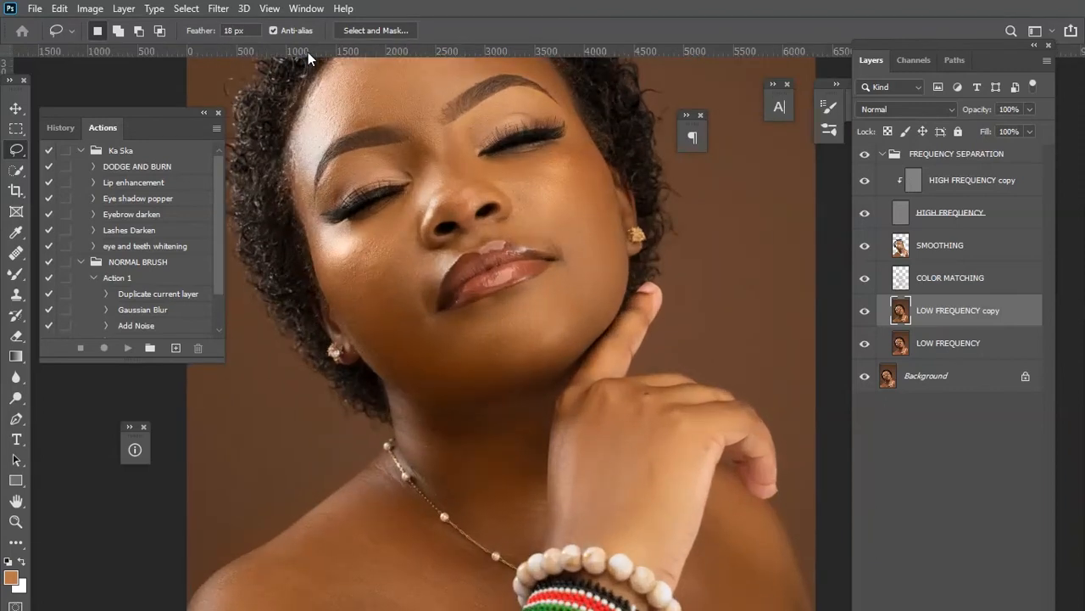
key(ctrl+minus)
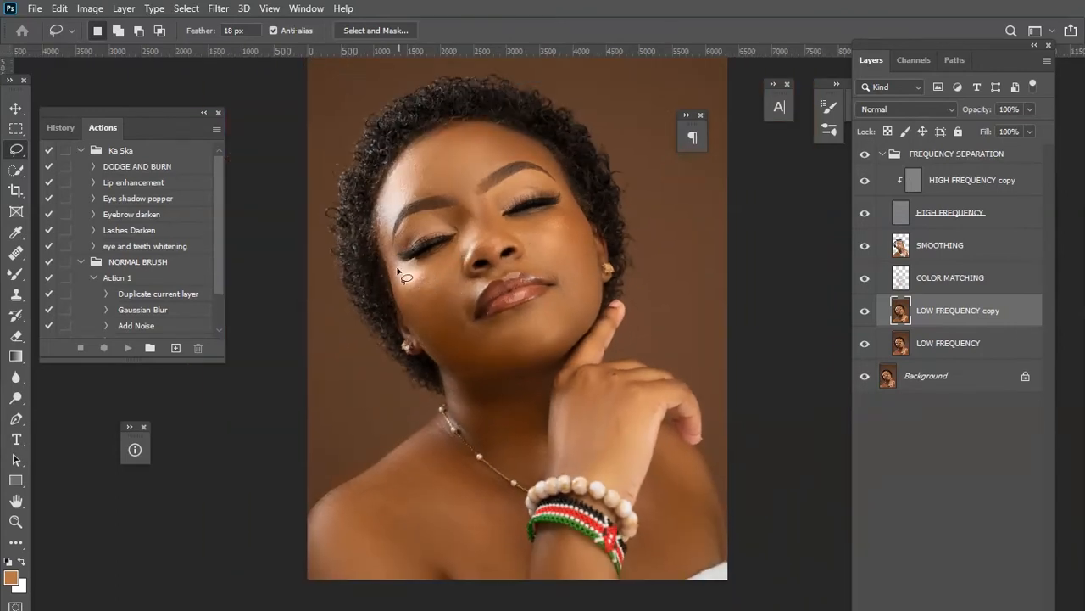
mouse_move(404, 274)
mouse_down()
mouse_move(466, 234)
mouse_move(456, 269)
mouse_move(473, 288)
mouse_move(463, 318)
mouse_move(481, 359)
mouse_move(469, 365)
mouse_move(431, 345)
mouse_move(397, 271)
mouse_up()
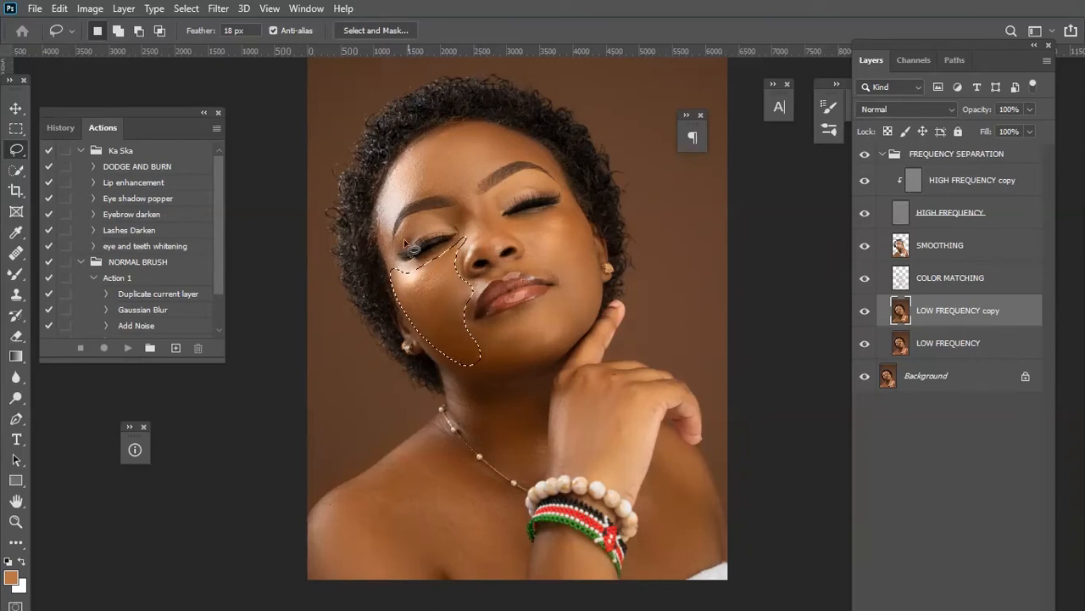
click(218, 8)
mouse_move(373, 188)
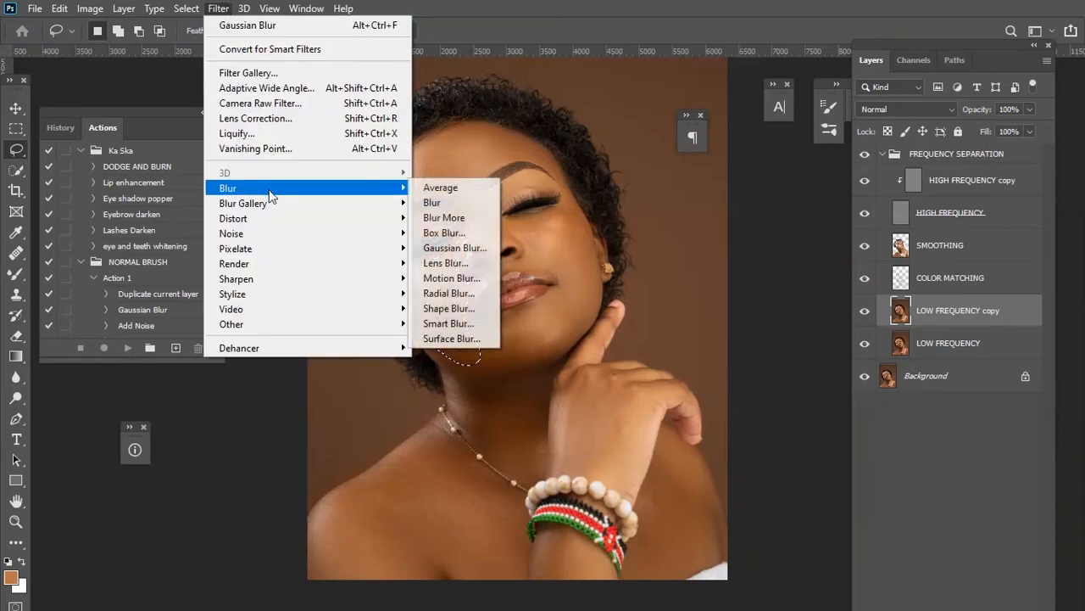
click(486, 247)
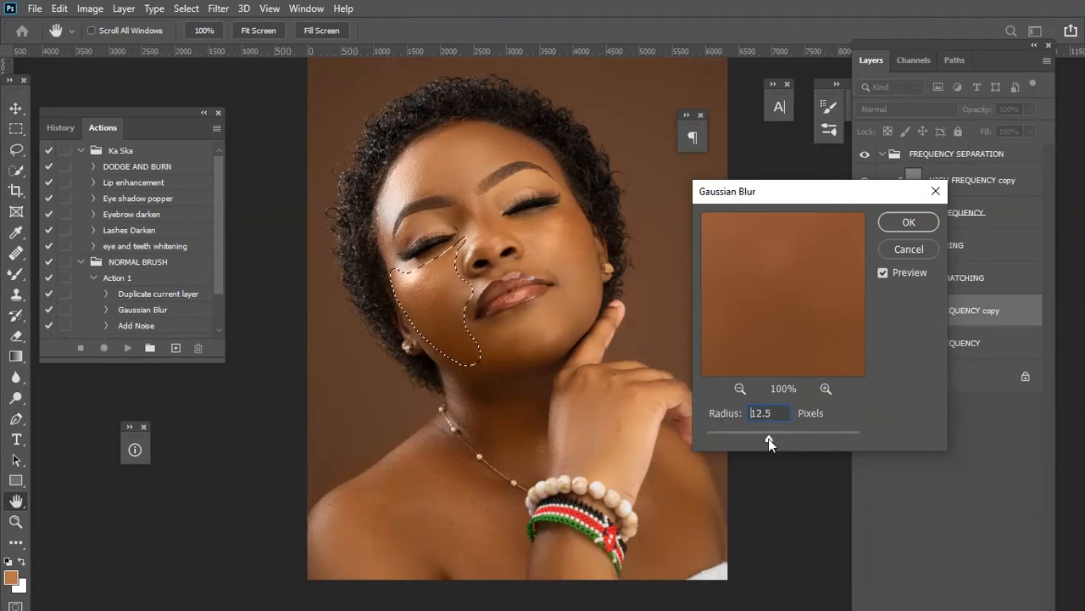
drag(760, 439, 771, 441)
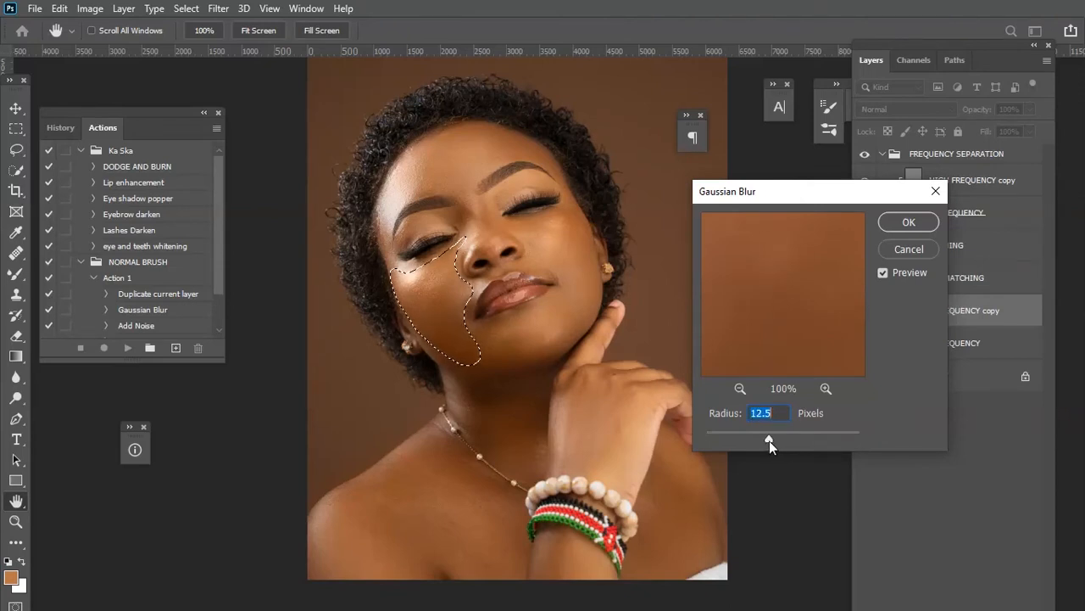
click(914, 224)
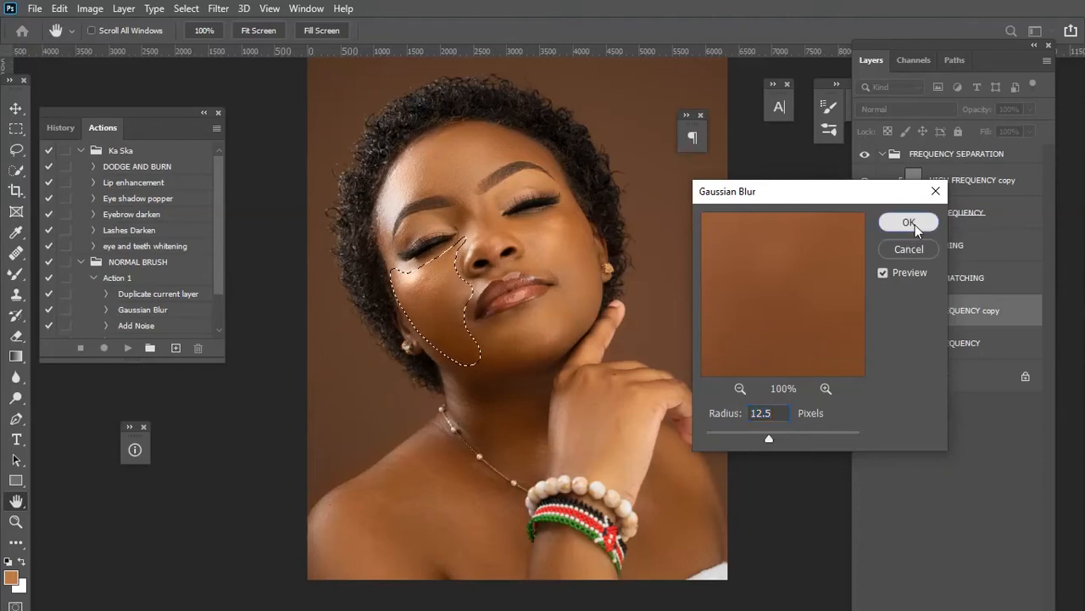
key(ctrl+d)
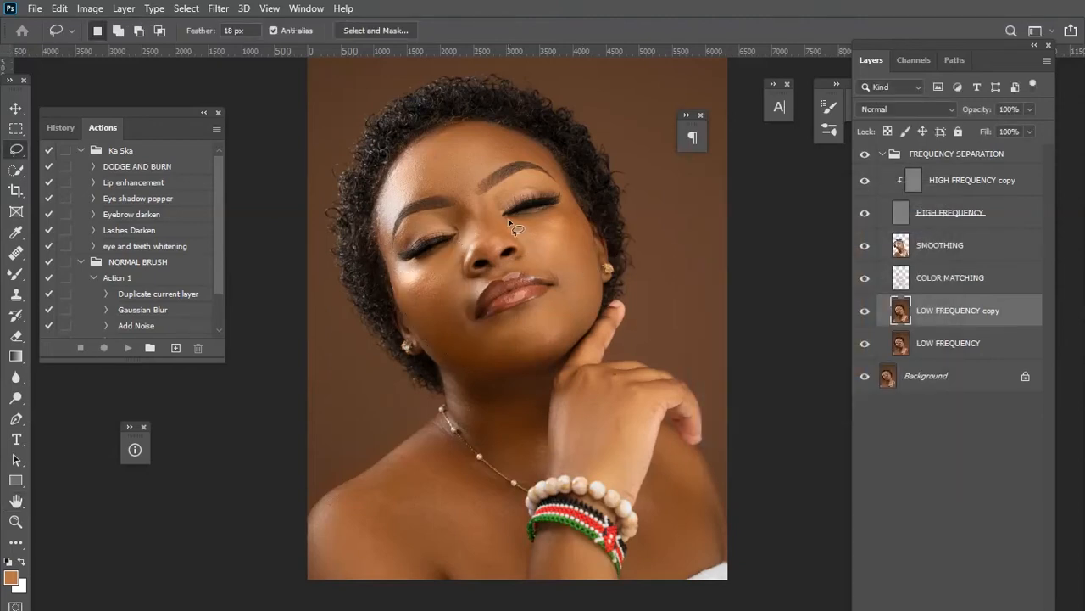
Lasso the right cheek, apply a 12.5-pixel Gaussian Blur, and deselect.
mouse_move(575, 205)
mouse_down()
mouse_move(598, 307)
mouse_move(583, 319)
mouse_move(552, 301)
mouse_up()
drag(513, 236, 507, 220)
click(218, 8)
mouse_move(289, 187)
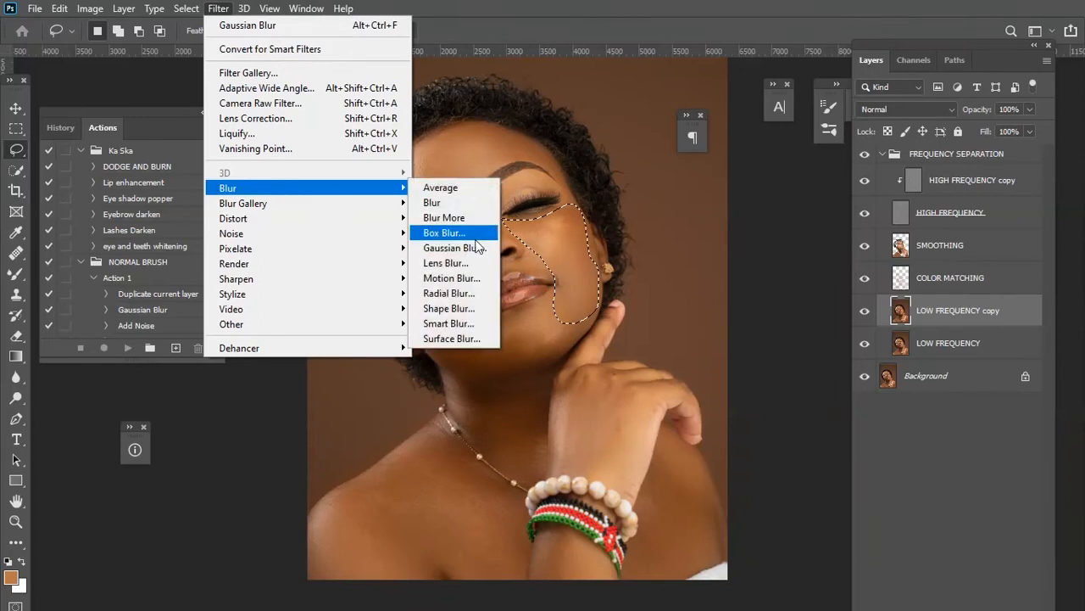
click(479, 247)
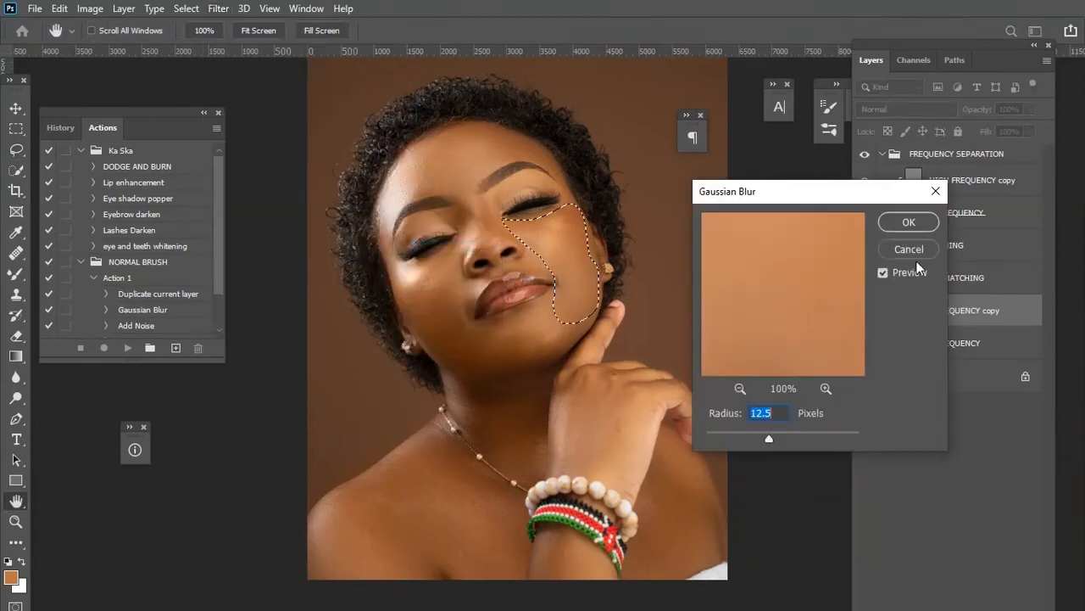
click(909, 222)
key(ctrl+d)
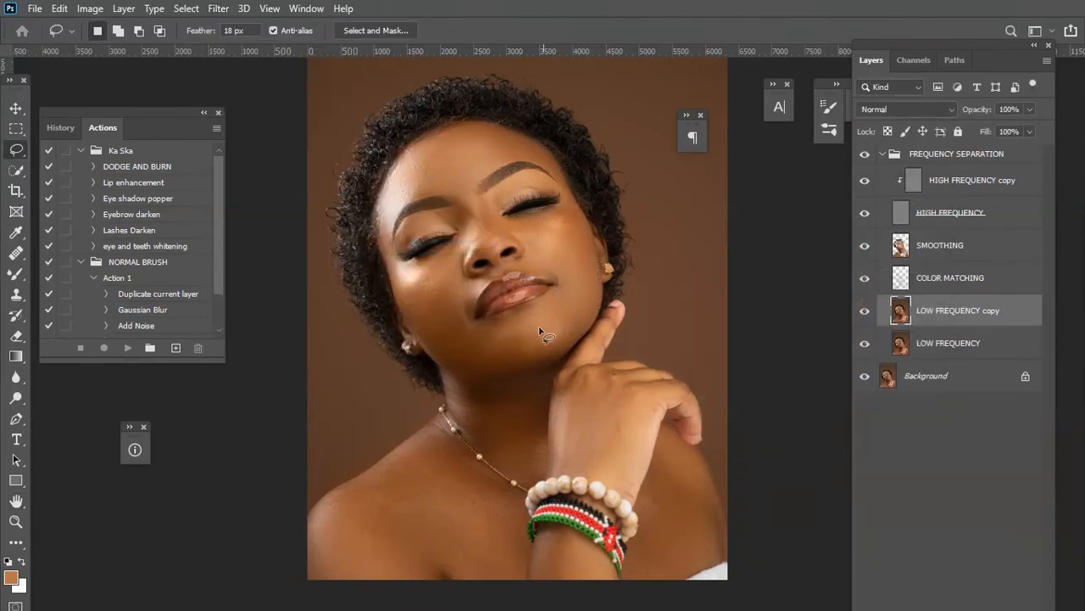
Lasso the chin area, apply a Gaussian Blur with an 8.2-pixel radius, and deselect.
drag(568, 294, 580, 317)
mouse_move(539, 363)
mouse_down()
mouse_move(480, 361)
mouse_move(469, 331)
mouse_up()
click(218, 8)
mouse_move(304, 191)
click(450, 248)
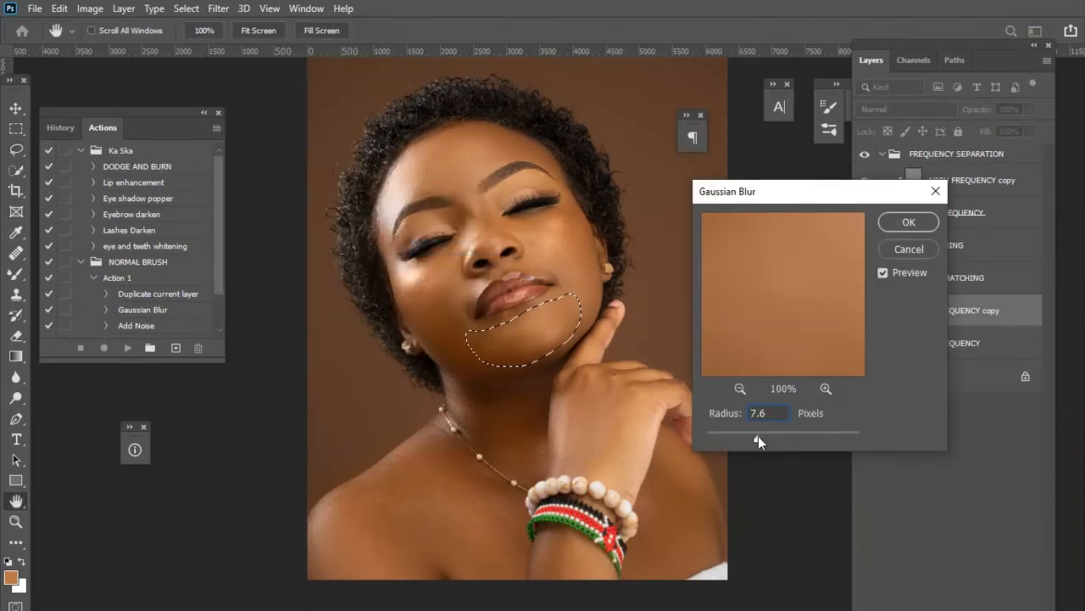
click(909, 221)
key(ctrl+d)
Lasso the forehead, blur it with an 11.1-pixel Gaussian Blur, and deselect.
mouse_move(396, 167)
mouse_down()
mouse_move(456, 134)
mouse_move(501, 134)
mouse_up()
mouse_move(552, 159)
mouse_down()
mouse_move(492, 163)
mouse_move(473, 193)
mouse_move(444, 188)
mouse_move(390, 215)
mouse_move(389, 174)
mouse_up()
click(218, 8)
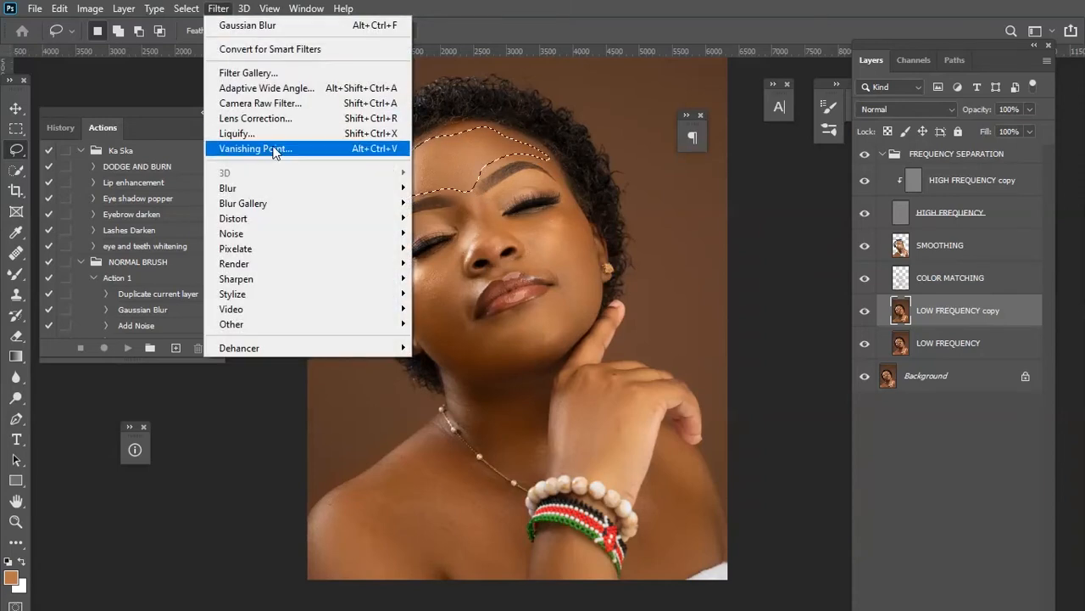
mouse_move(281, 188)
click(497, 247)
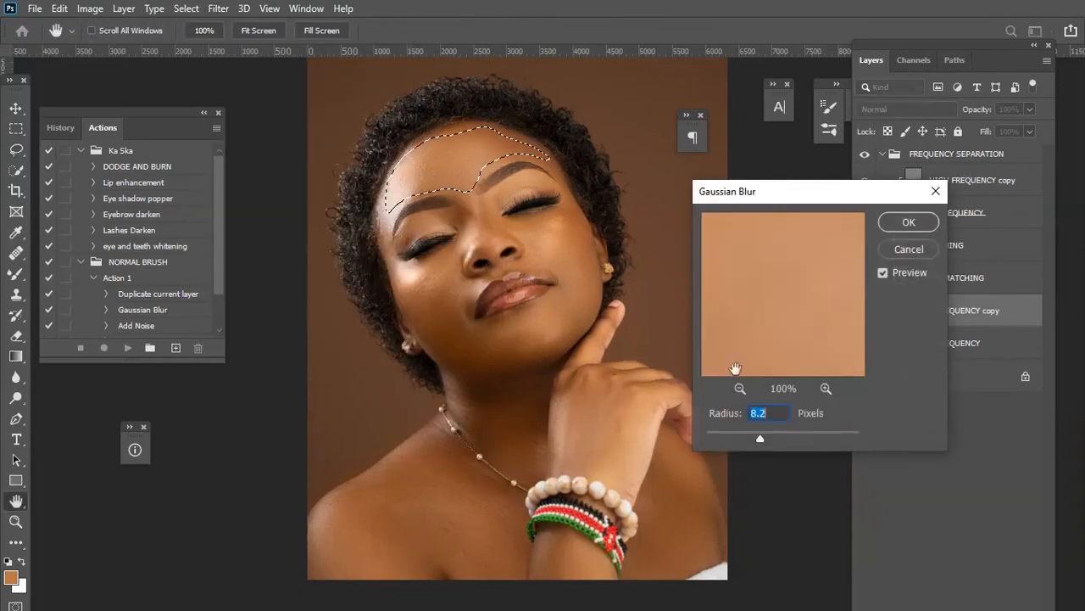
drag(767, 435, 763, 436)
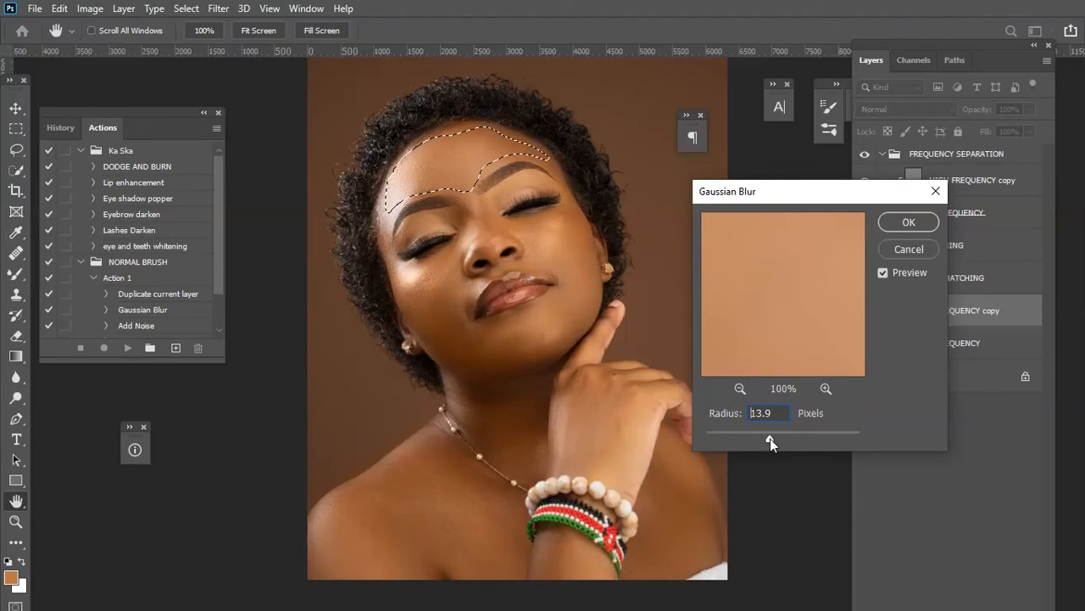
click(928, 226)
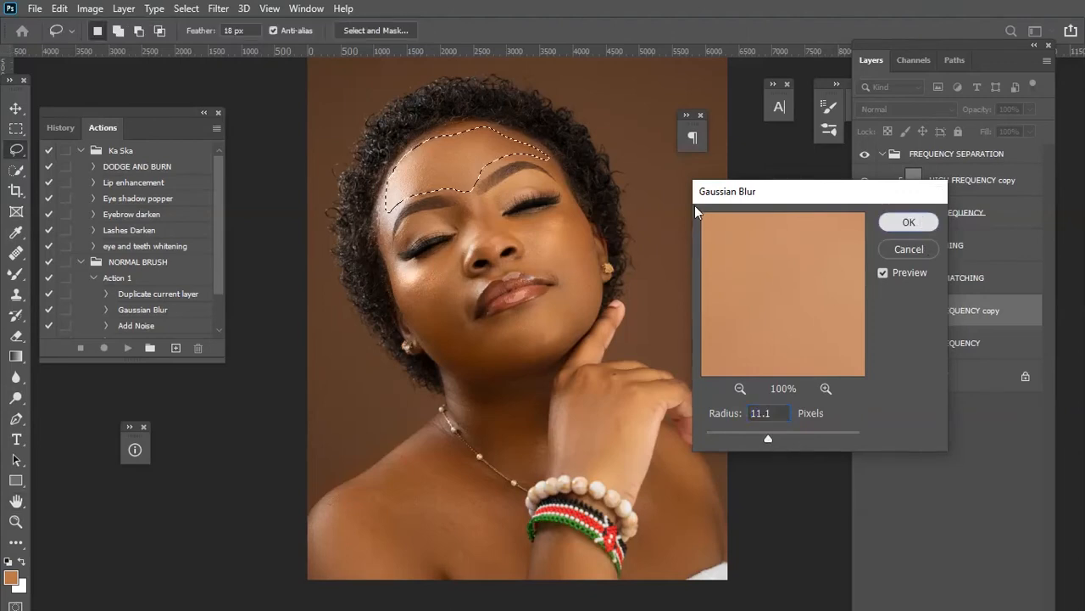
key(ctrl+d)
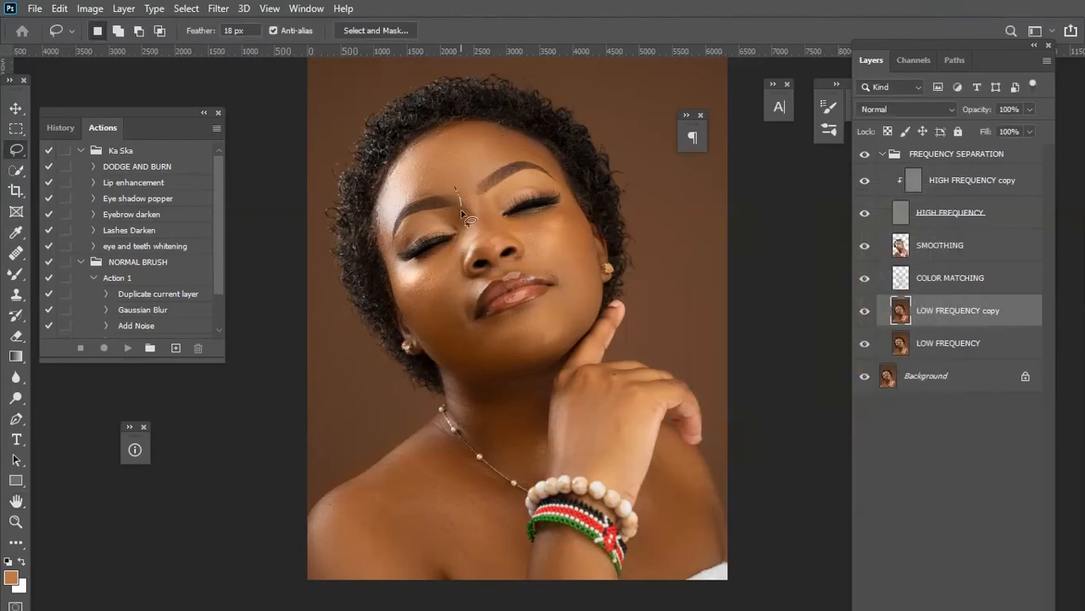
Lasso the nose bridge and tip, apply a 9.2-pixel Gaussian Blur, and deselect.
mouse_move(456, 243)
mouse_down()
mouse_move(470, 248)
mouse_move(497, 265)
mouse_move(503, 247)
mouse_move(523, 242)
mouse_move(452, 172)
mouse_up()
click(219, 8)
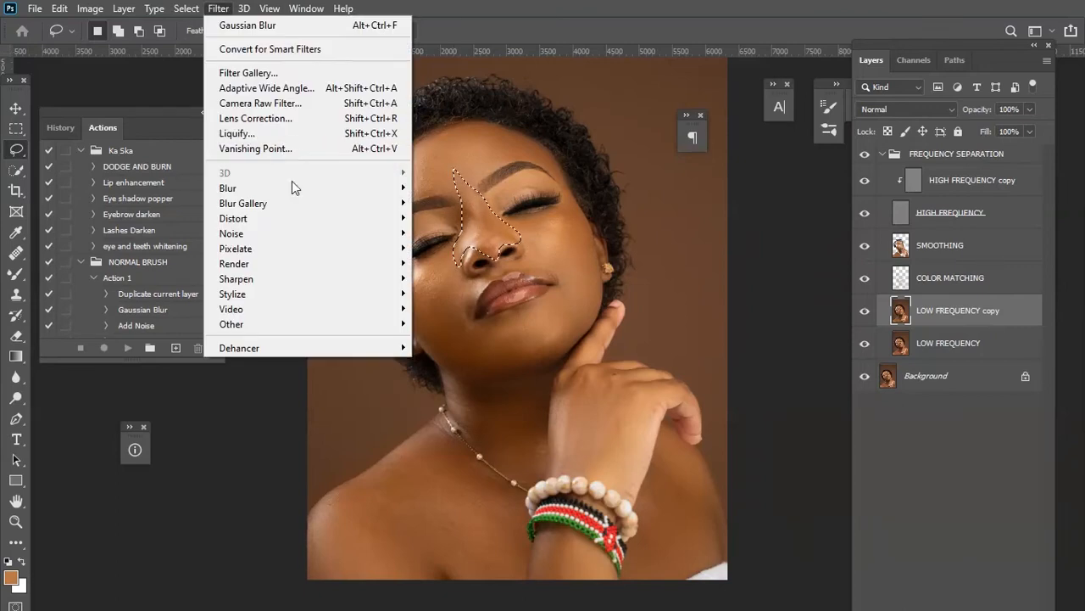
mouse_move(397, 189)
click(458, 247)
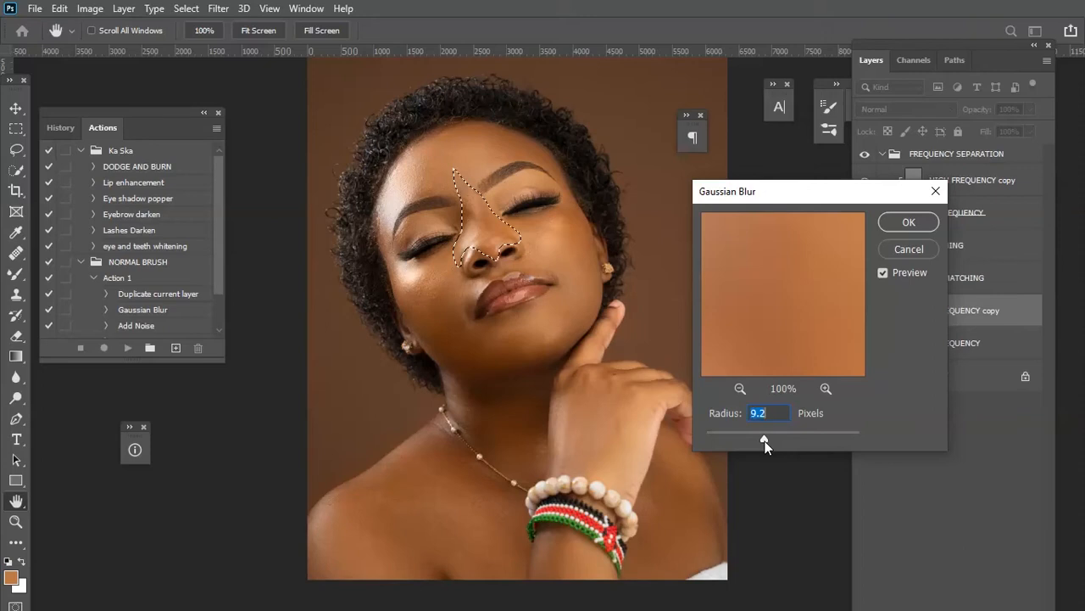
click(908, 221)
key(ctrl+d)
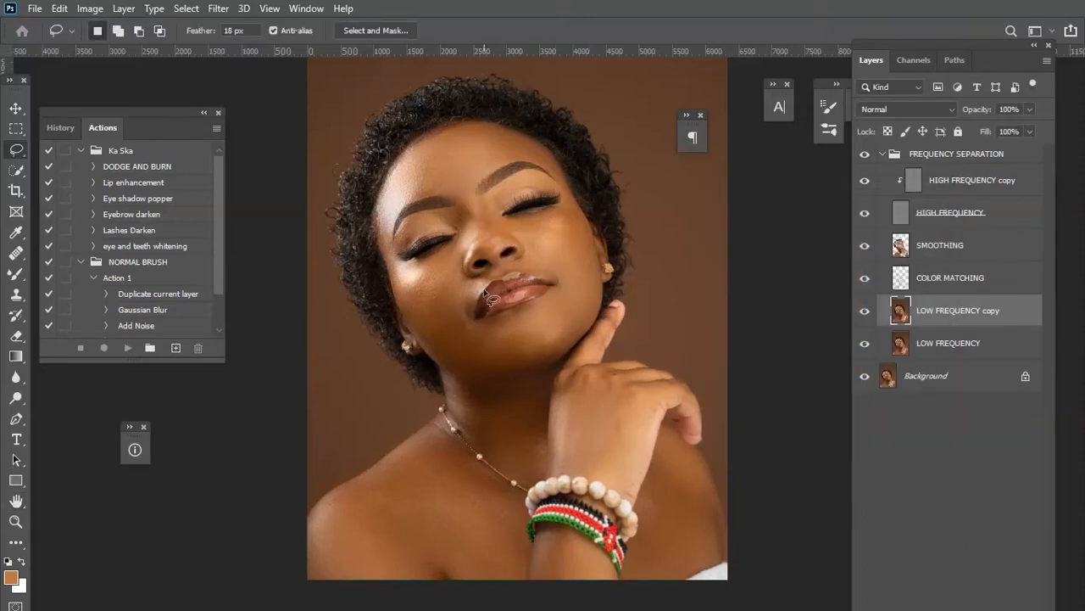
Lasso the area beside the mouth on the left, apply an 8.8-pixel Gaussian Blur, and deselect.
mouse_move(452, 310)
mouse_down()
mouse_move(490, 276)
mouse_move(471, 307)
mouse_move(481, 338)
mouse_move(473, 344)
mouse_move(453, 309)
mouse_up()
click(217, 8)
mouse_move(334, 188)
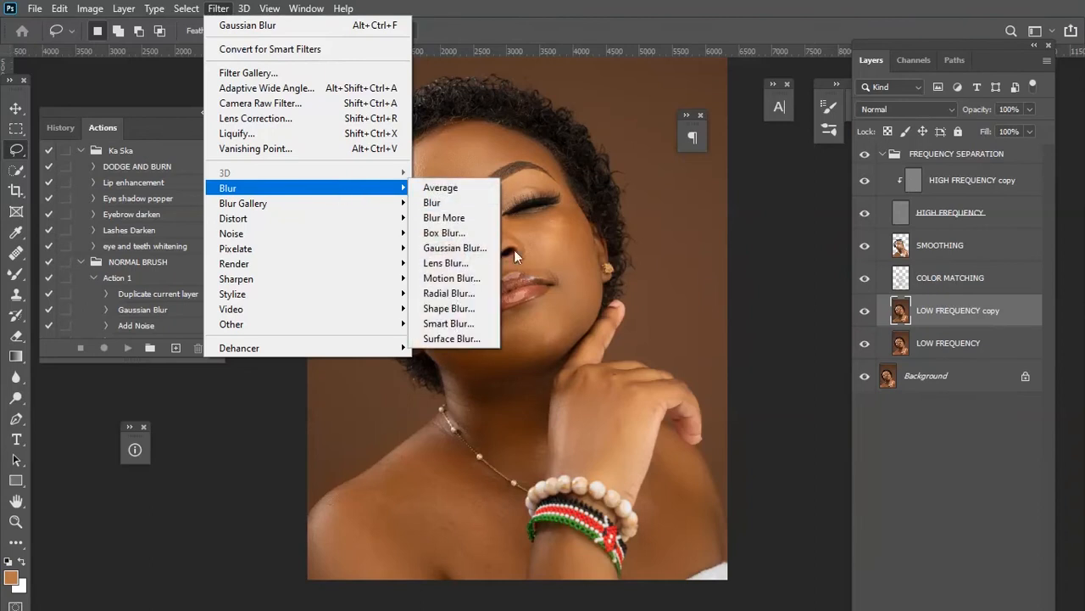
click(450, 248)
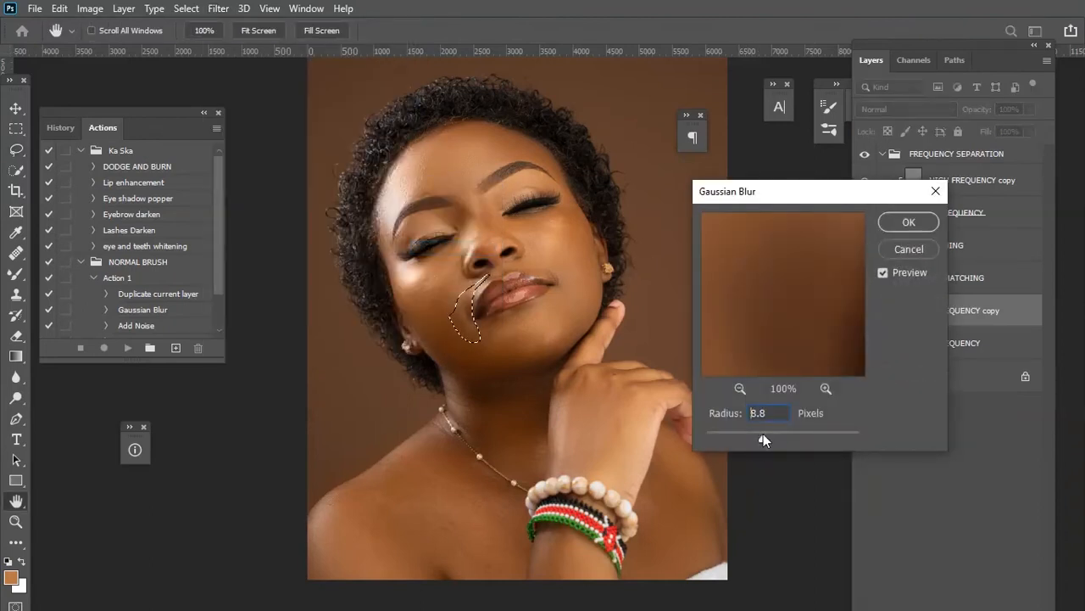
click(907, 223)
key(ctrl+d)
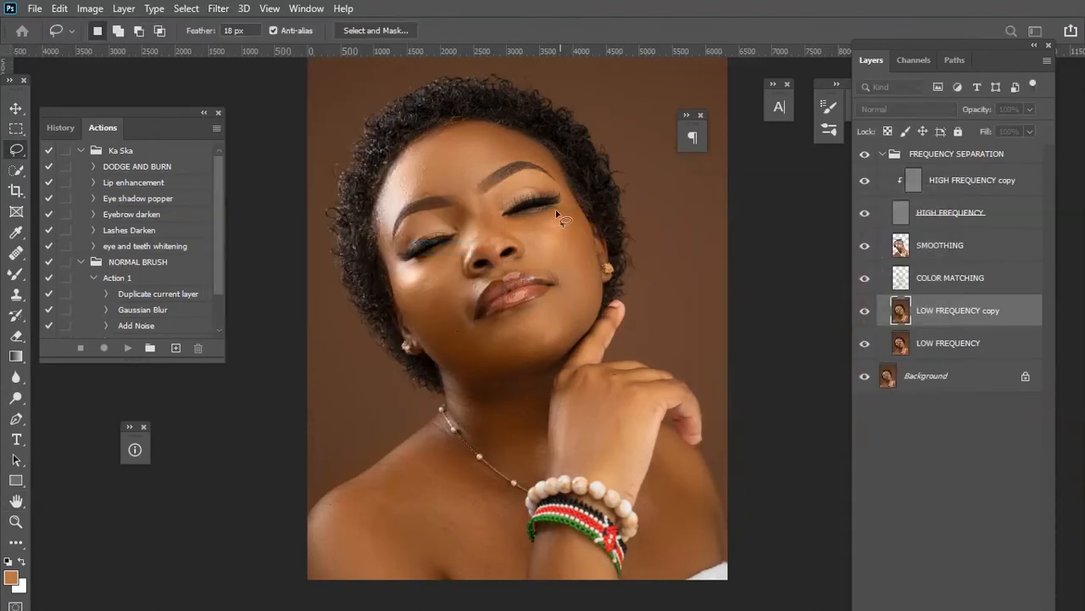
Lasso the smile line on the right side of the face, apply an 8.8-pixel Gaussian Blur, and deselect.
drag(536, 253, 589, 291)
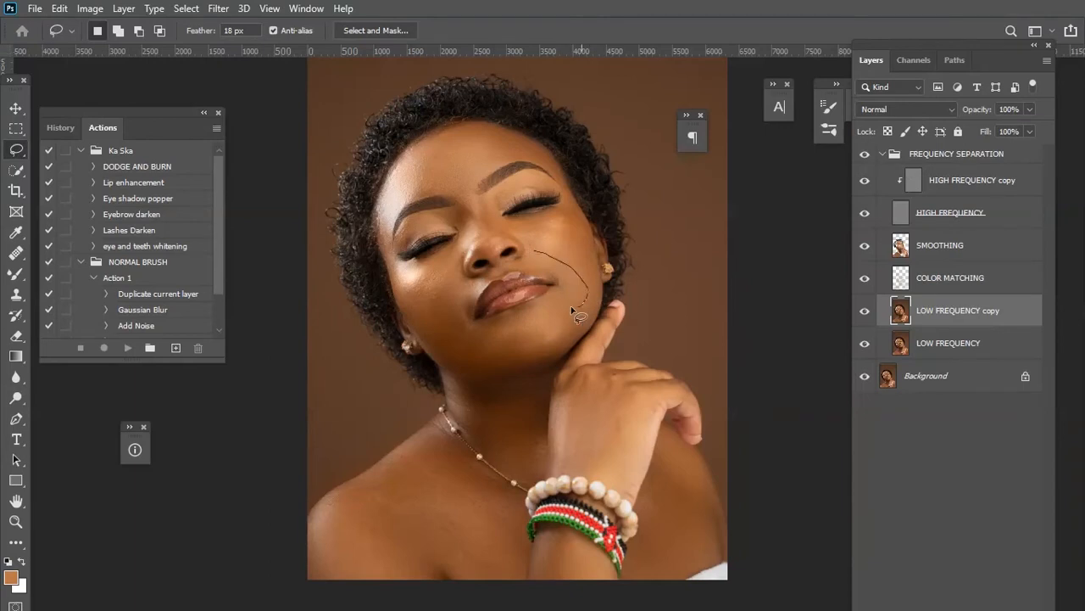
drag(534, 261, 530, 251)
click(218, 8)
mouse_move(279, 189)
click(485, 251)
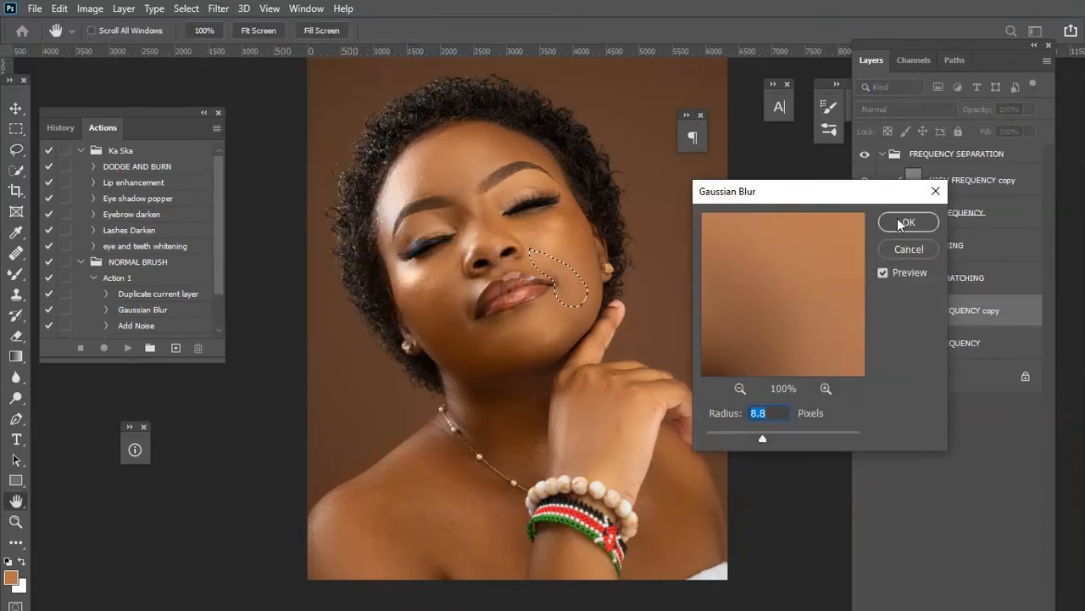
click(901, 223)
key(ctrl+d)
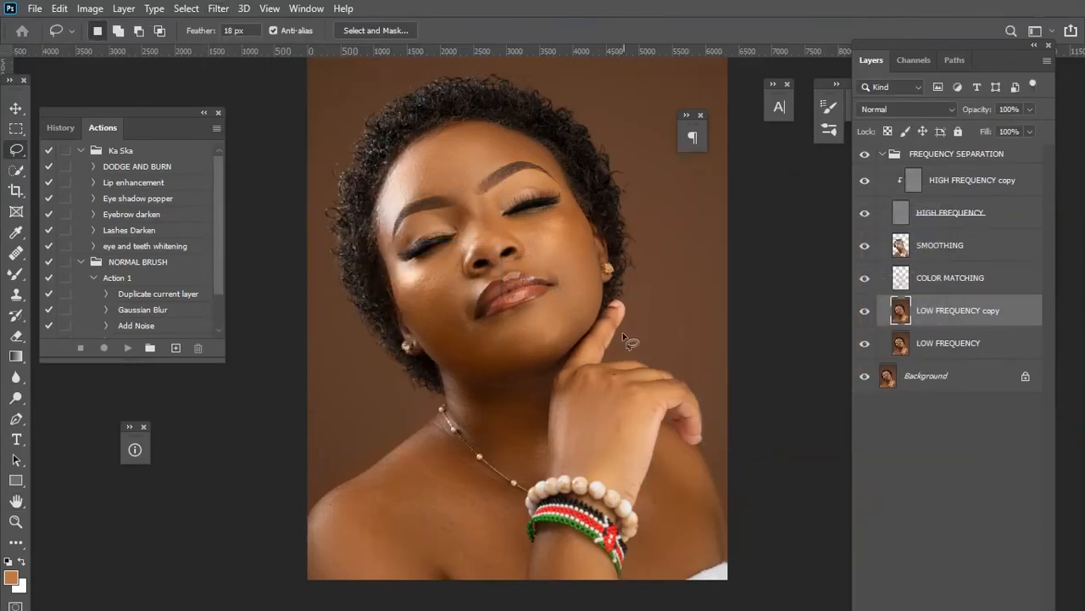
Lasso the front of the neck, apply an 8.8-pixel Gaussian Blur, and deselect.
drag(524, 356, 558, 293)
mouse_move(480, 305)
mouse_down()
mouse_move(552, 313)
mouse_move(567, 329)
mouse_move(575, 397)
mouse_move(564, 414)
mouse_move(482, 355)
mouse_move(475, 316)
mouse_move(476, 303)
mouse_move(558, 308)
mouse_move(576, 337)
mouse_move(571, 415)
mouse_move(503, 376)
mouse_move(470, 293)
mouse_move(534, 314)
mouse_move(578, 295)
mouse_move(569, 408)
mouse_move(498, 368)
mouse_move(477, 303)
mouse_up()
key(ctrl+d)
click(218, 8)
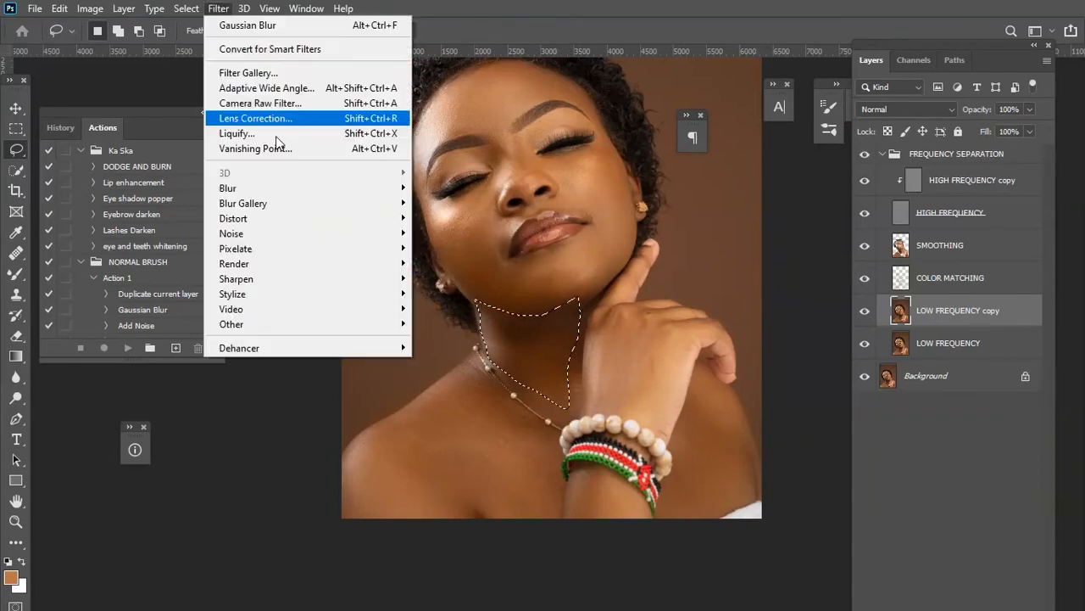
mouse_move(287, 190)
click(494, 250)
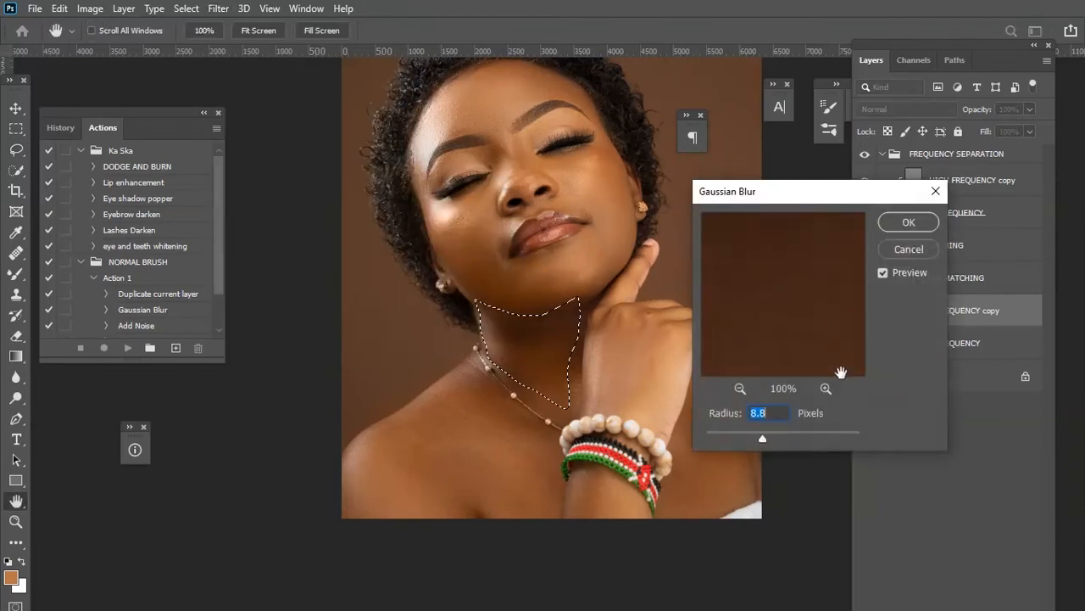
click(908, 222)
key(ctrl+d)
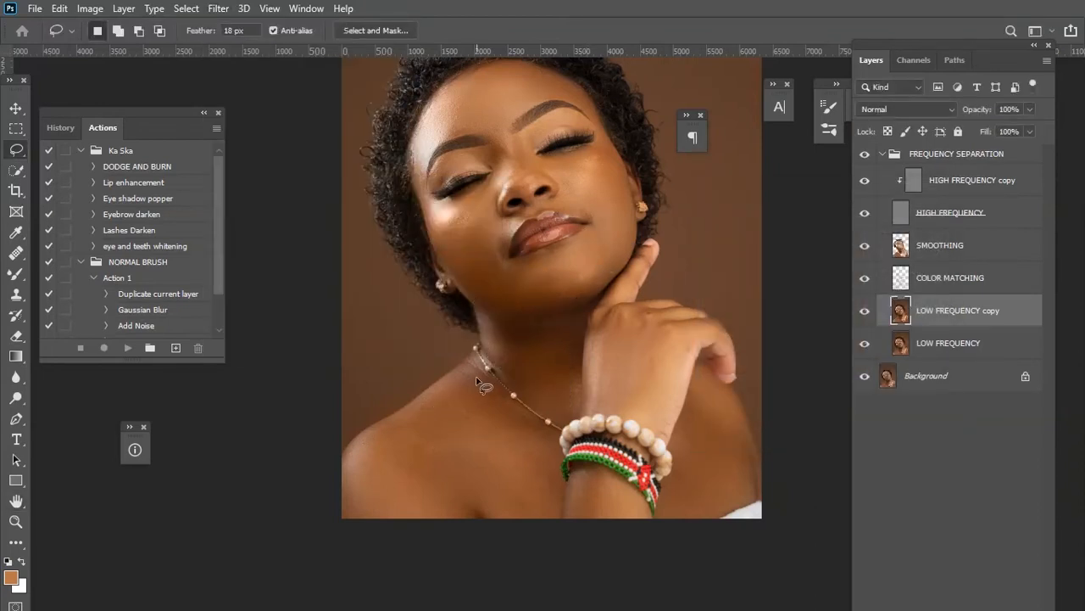
Lasso the left shoulder and chest, apply a 9.2-pixel Gaussian Blur, and deselect.
drag(467, 368, 498, 392)
mouse_move(552, 439)
mouse_down()
mouse_move(544, 503)
mouse_move(514, 530)
mouse_move(450, 508)
mouse_move(379, 521)
mouse_move(346, 489)
mouse_move(351, 463)
mouse_move(408, 392)
mouse_up()
click(219, 7)
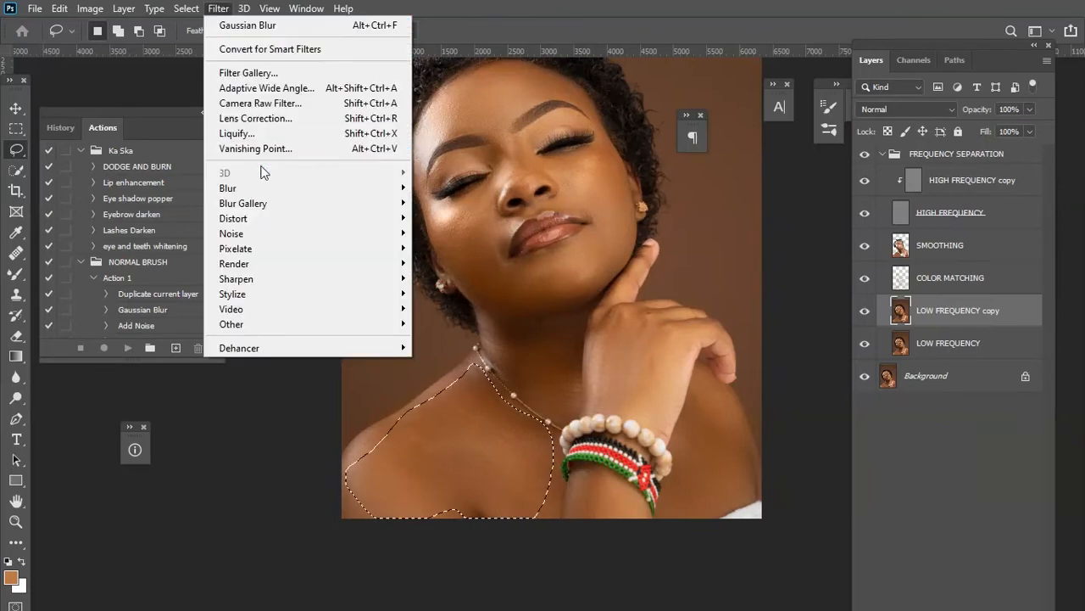
mouse_move(266, 185)
click(462, 245)
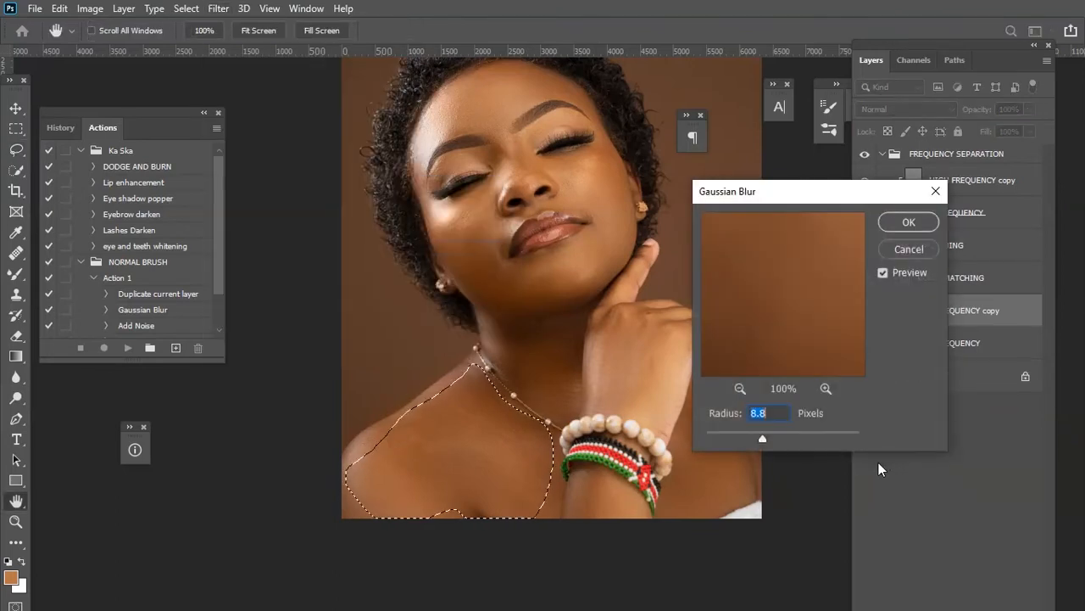
click(763, 439)
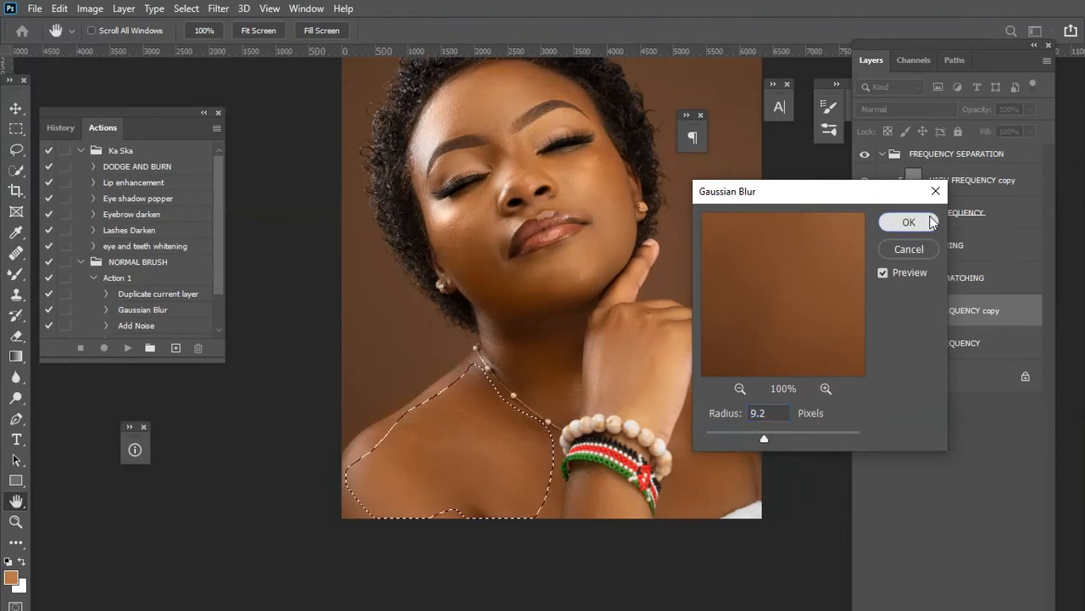
click(894, 222)
key(ctrl+d)
Lasso the right shoulder area beside the raised arm, apply a Gaussian Blur, and deselect.
drag(688, 415, 680, 502)
mouse_move(702, 379)
mouse_down()
mouse_move(738, 424)
mouse_move(748, 462)
mouse_move(729, 507)
mouse_move(686, 534)
mouse_move(667, 510)
mouse_move(678, 429)
mouse_move(700, 391)
mouse_up()
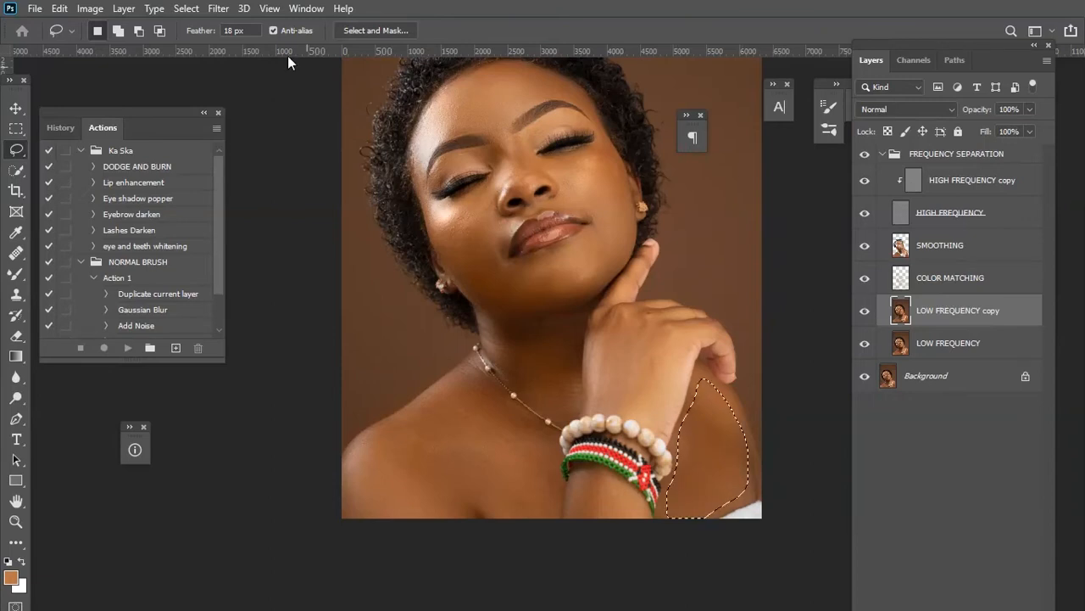
click(218, 9)
mouse_move(251, 189)
click(458, 248)
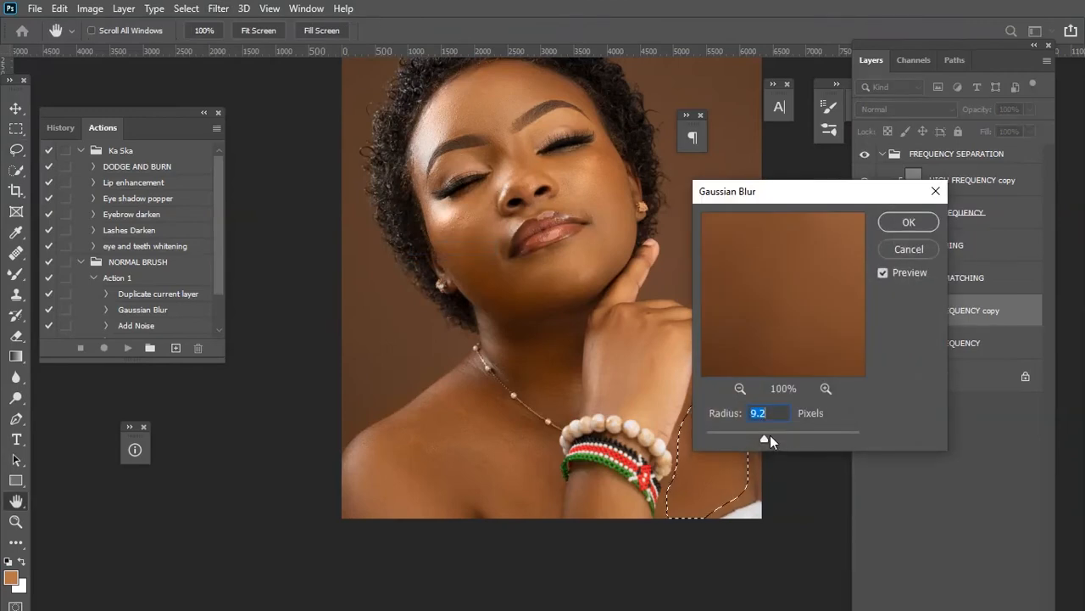
drag(770, 428, 761, 435)
click(909, 221)
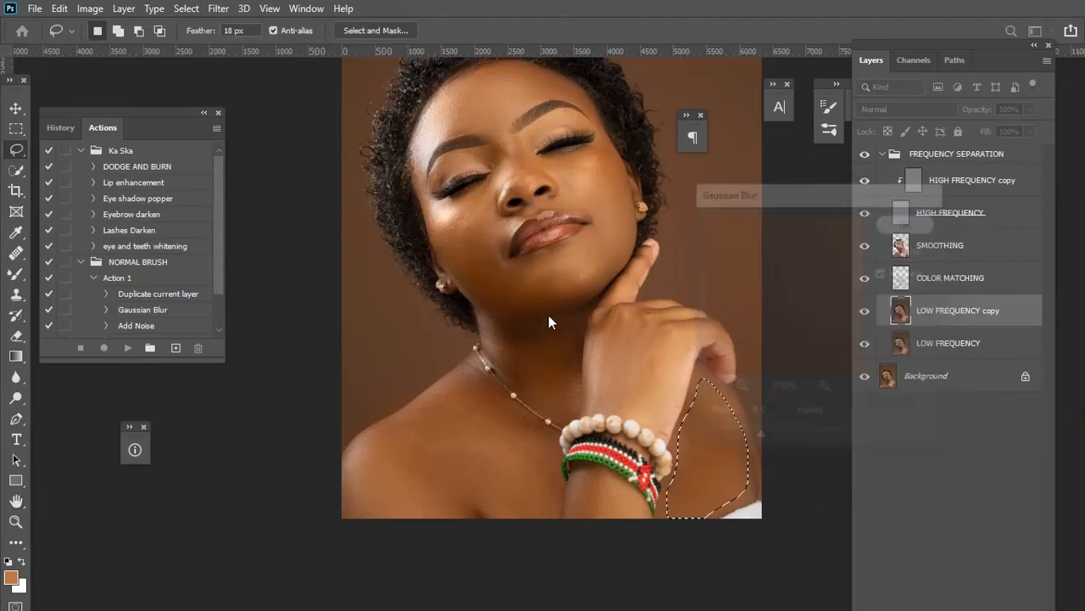
mouse_move(600, 323)
mouse_down()
mouse_move(628, 305)
mouse_move(677, 320)
mouse_move(684, 378)
mouse_move(665, 423)
mouse_move(592, 399)
mouse_move(596, 318)
mouse_up()
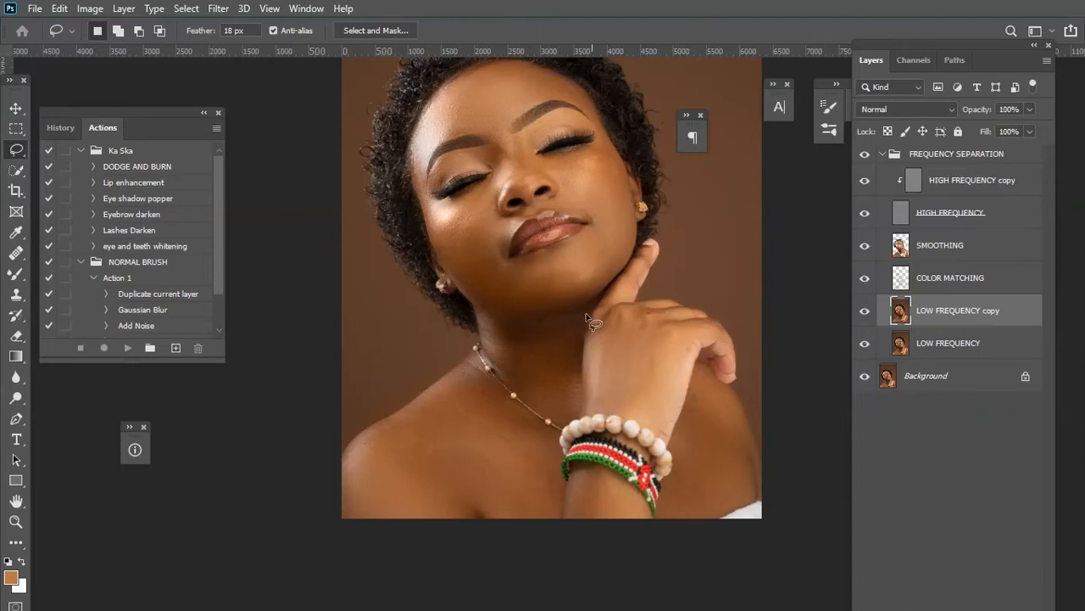
Apply an 8-pixel Gaussian Blur to the selected back of the hand and deselect.
click(227, 8)
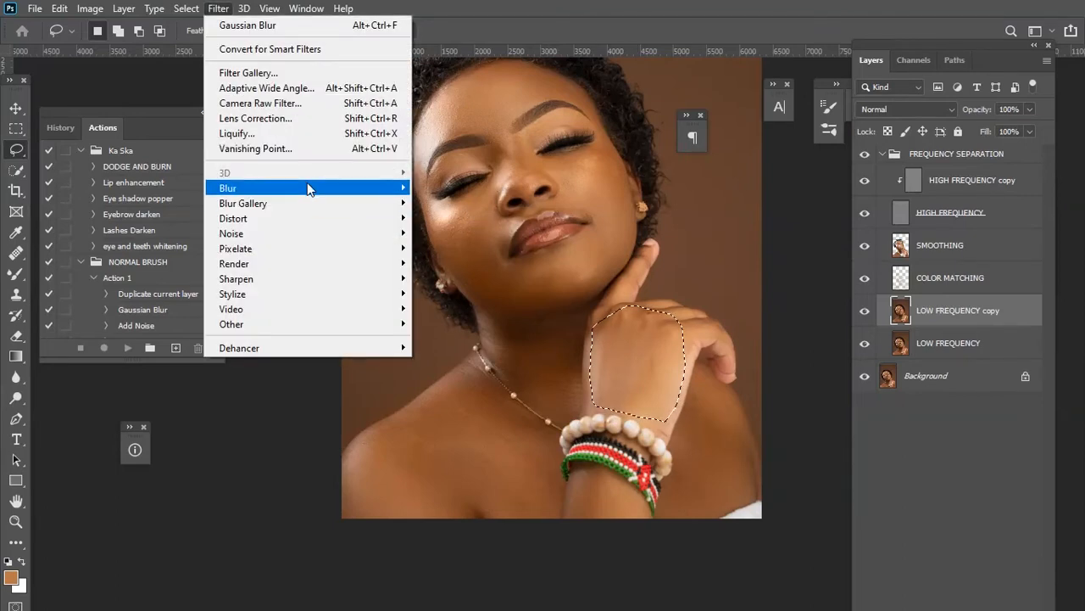
mouse_move(307, 187)
click(489, 248)
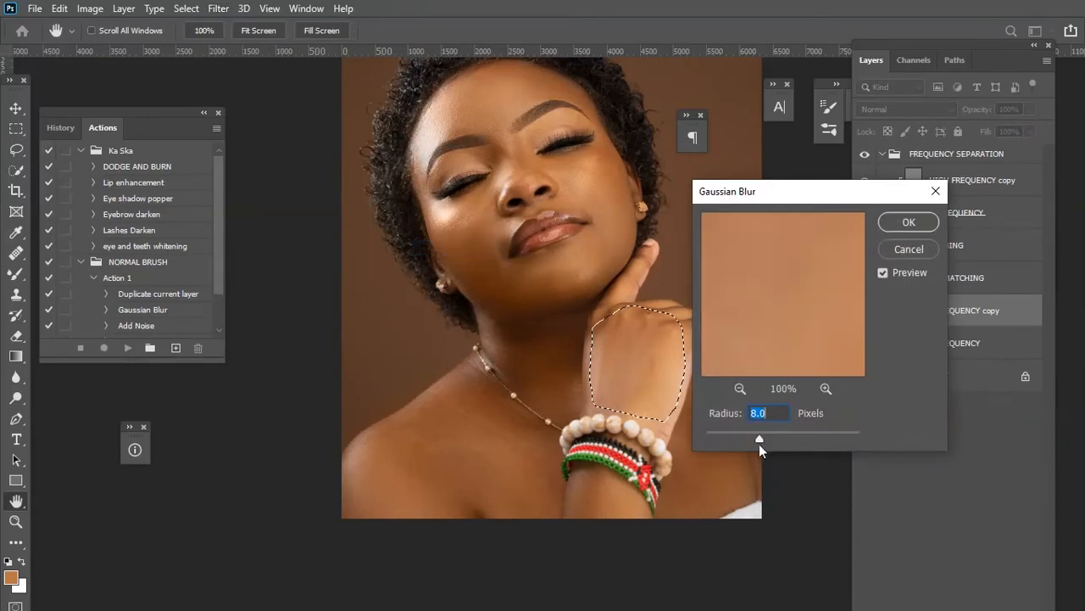
click(908, 221)
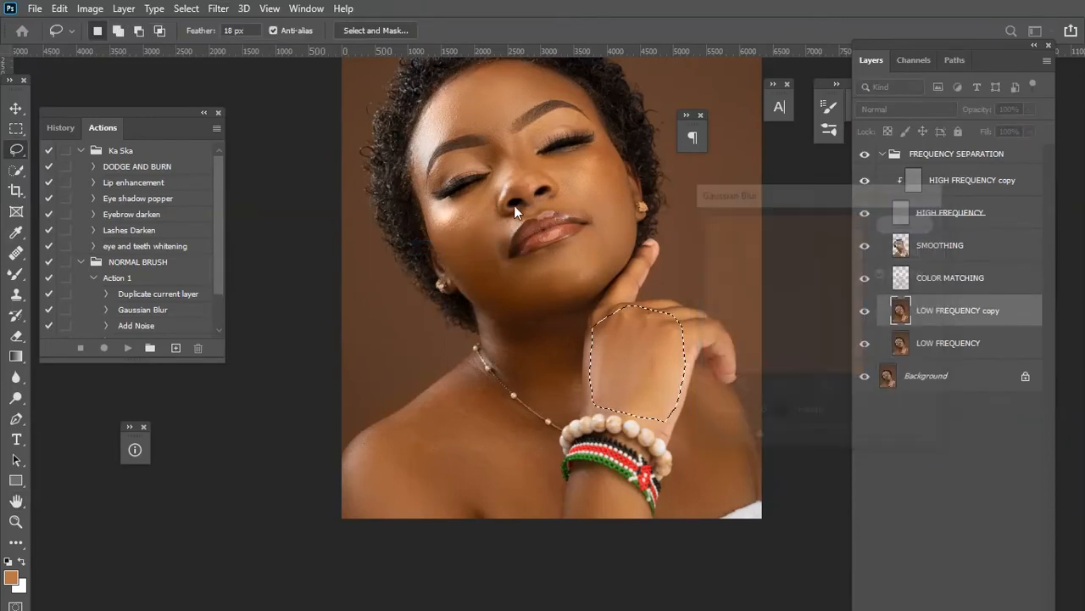
key(ctrl+d)
Lasso the forearm below the bracelets, apply an 8.4-pixel Gaussian Blur, and deselect.
mouse_move(573, 466)
mouse_down()
mouse_move(618, 483)
mouse_move(650, 524)
mouse_move(600, 535)
mouse_move(571, 521)
mouse_move(568, 471)
mouse_up()
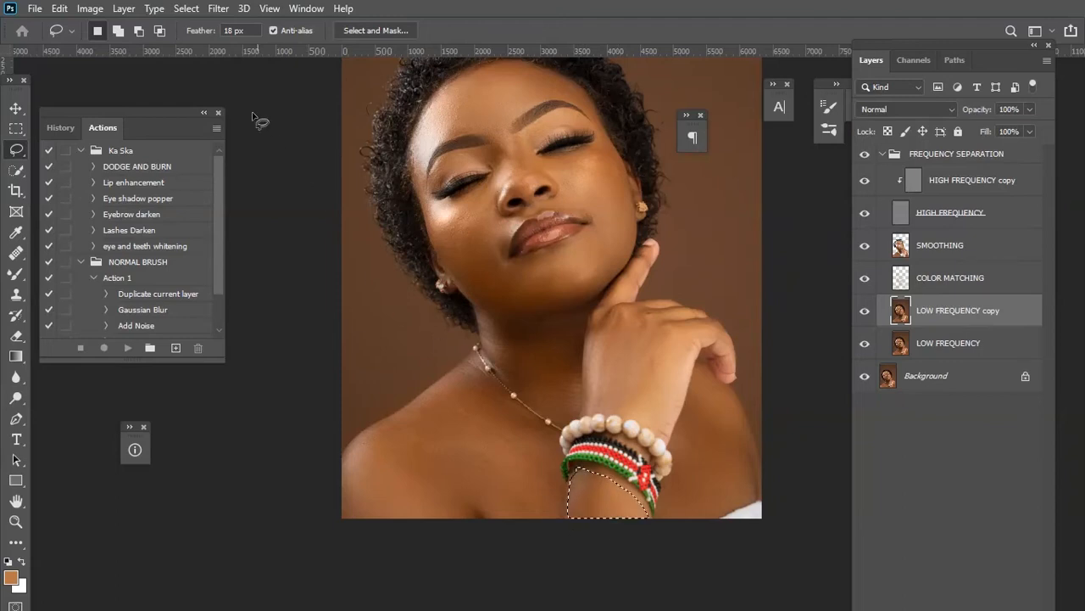
click(218, 9)
mouse_move(303, 188)
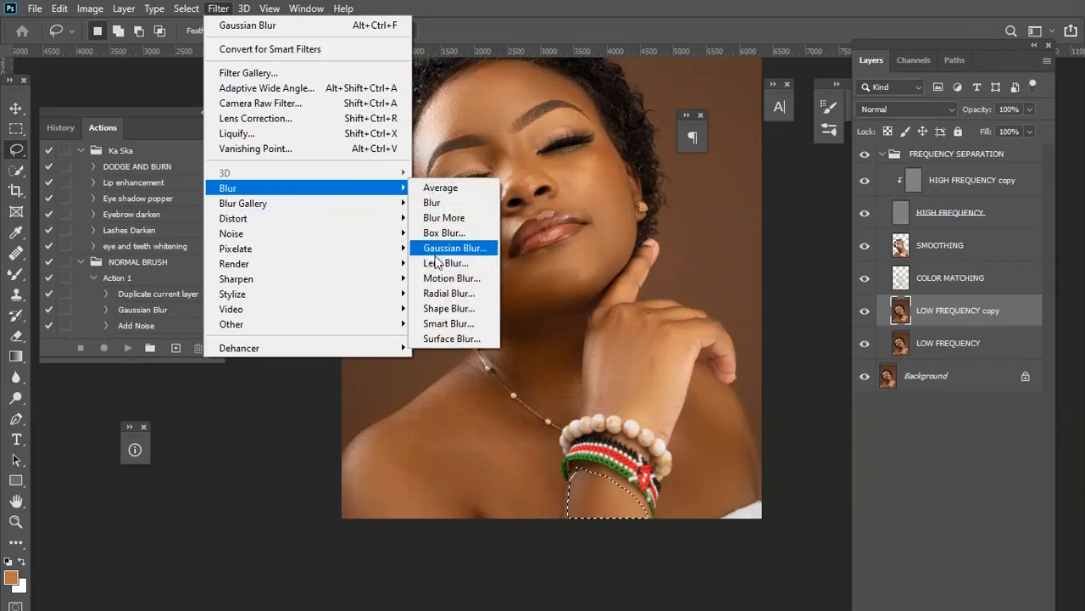
click(453, 246)
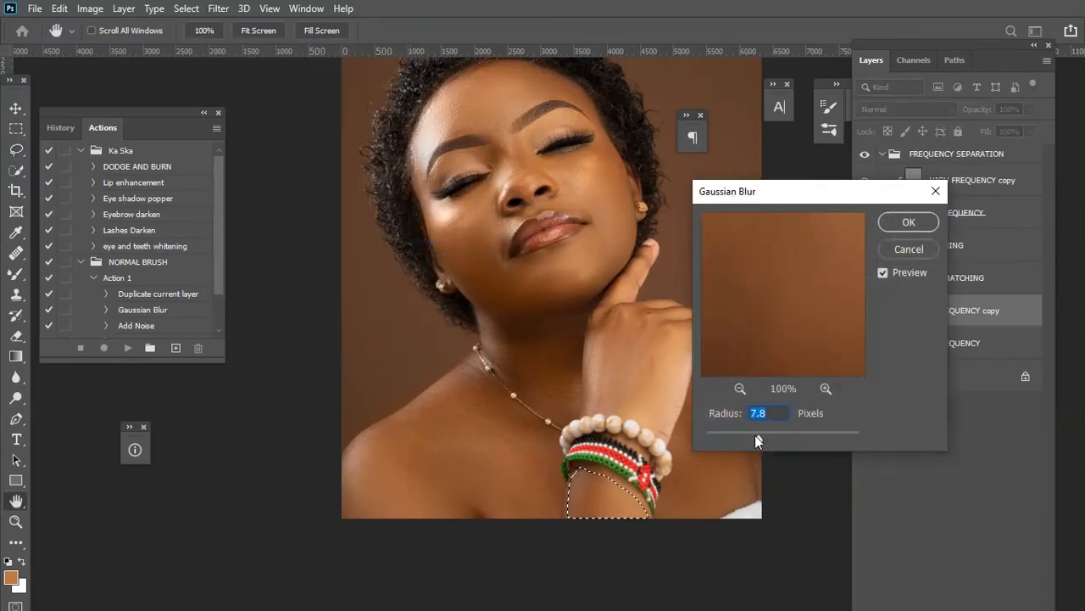
click(908, 221)
key(ctrl+d)
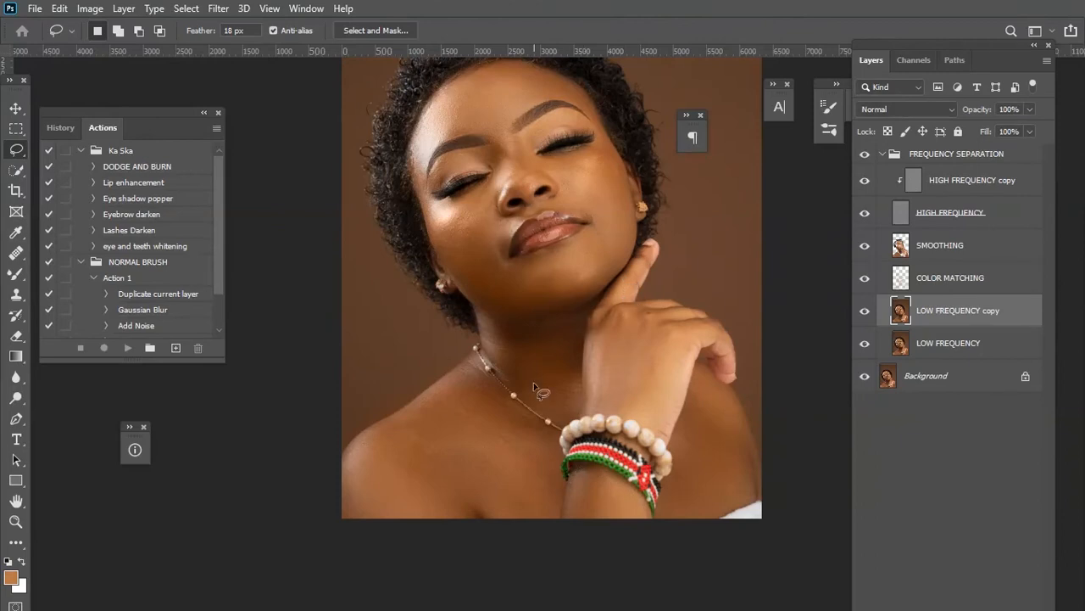
Toggle the FREQUENCY SEPARATION group's visibility repeatedly to compare before and after, and collapse the group.
key(ctrl+minus)
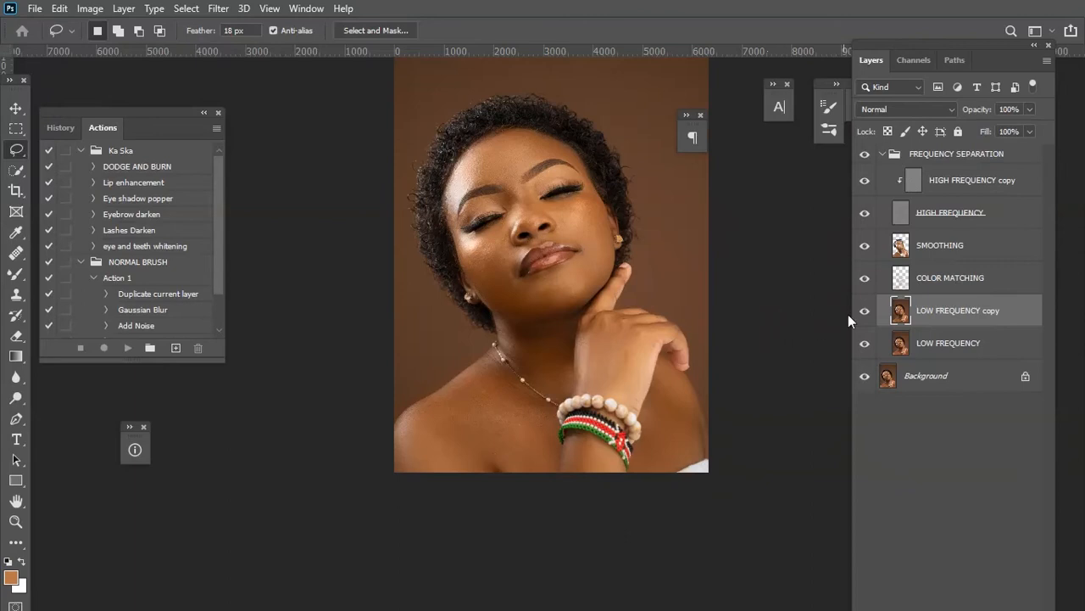
click(865, 155)
click(865, 156)
key(ctrl+plus)
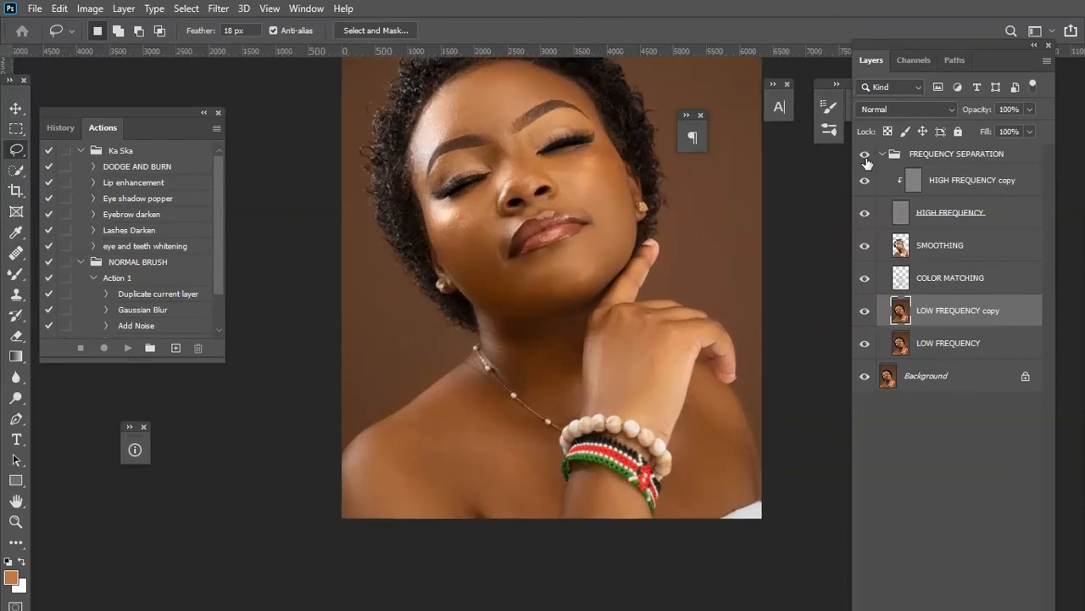
click(863, 157)
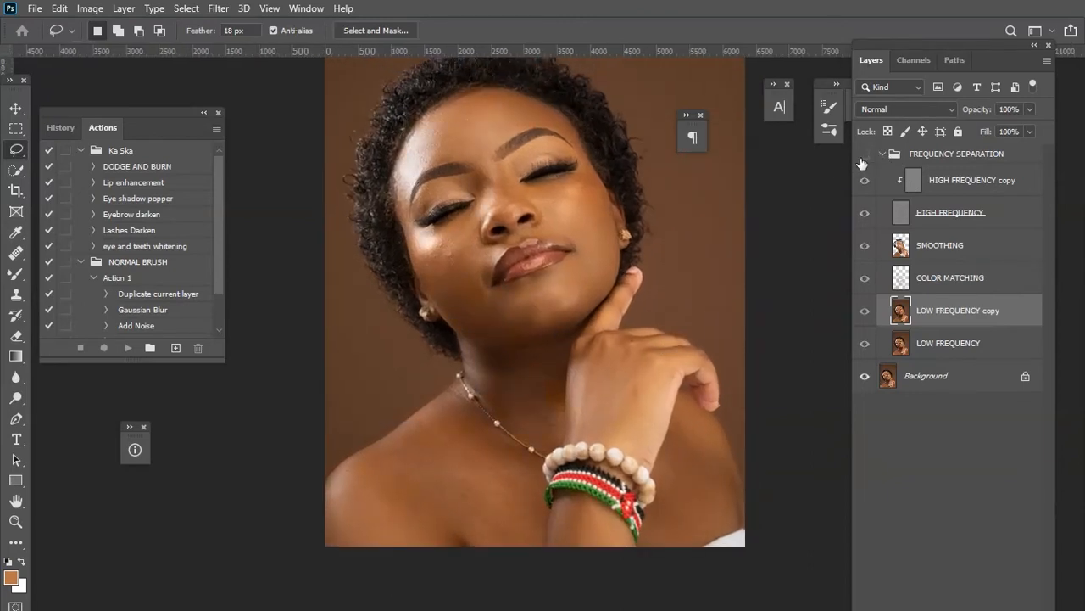
click(863, 157)
click(863, 156)
click(863, 157)
click(882, 154)
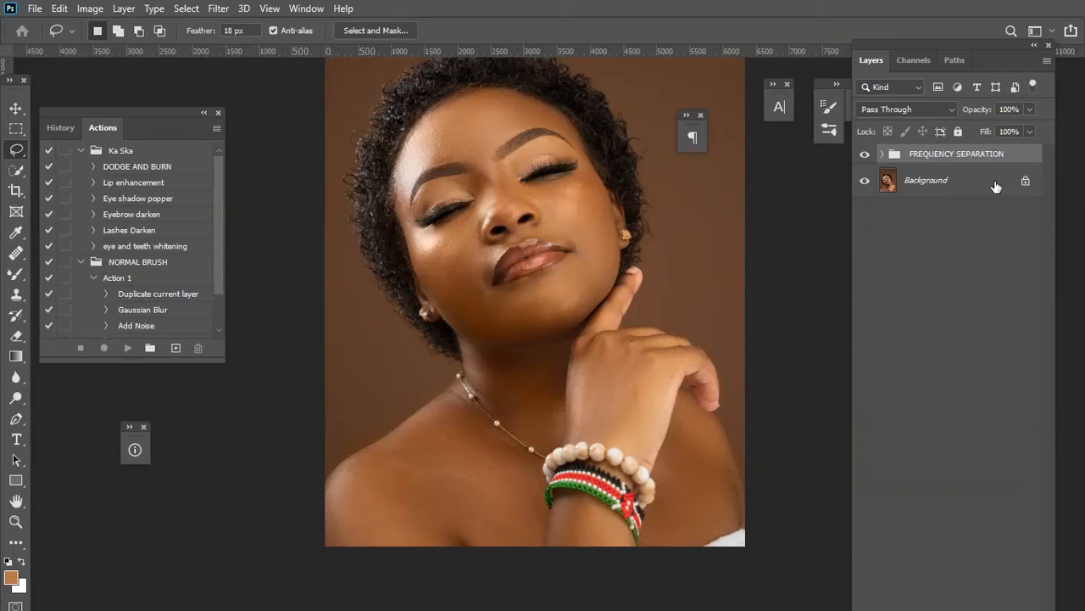
Add a Curves adjustment layer above the FREQUENCY SEPARATION group.
drag(945, 59, 919, 18)
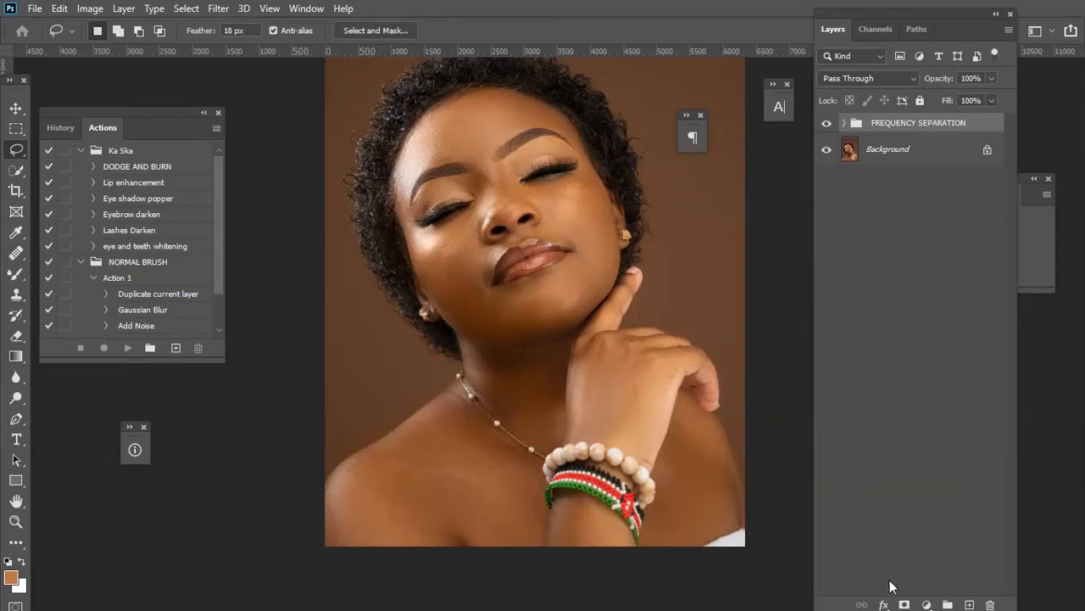
click(927, 605)
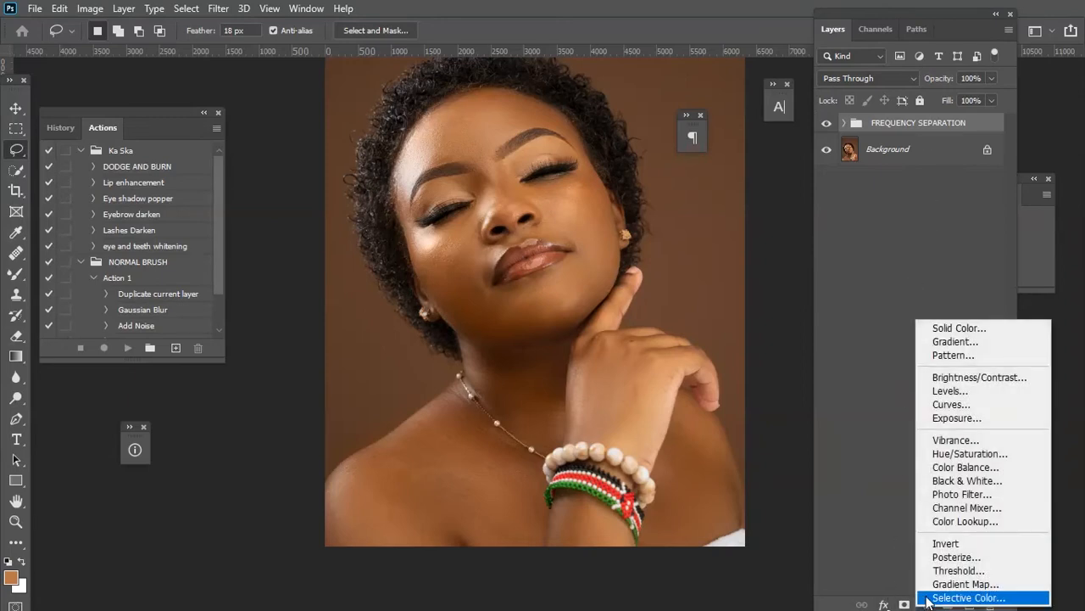
click(984, 404)
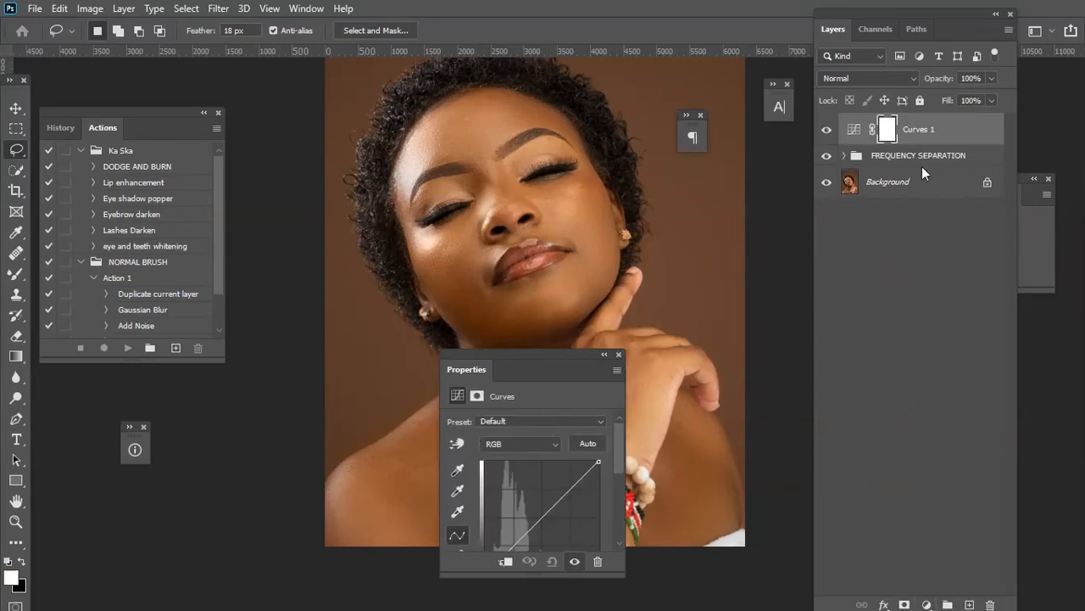
click(620, 354)
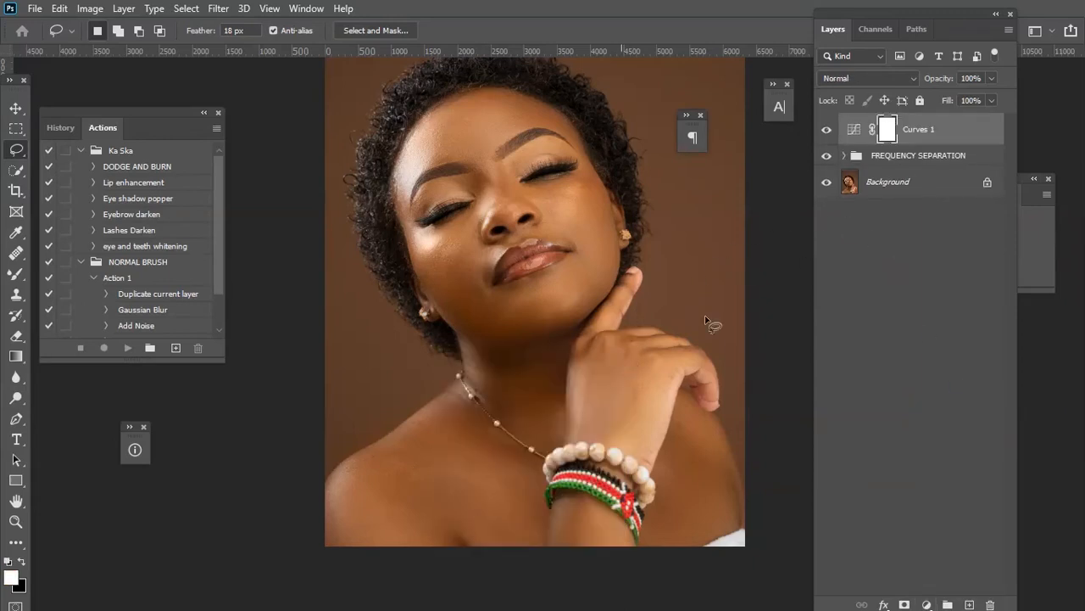
Duplicate the Curves layer and rename the copy DORGE and the original BURN.
drag(926, 138, 969, 605)
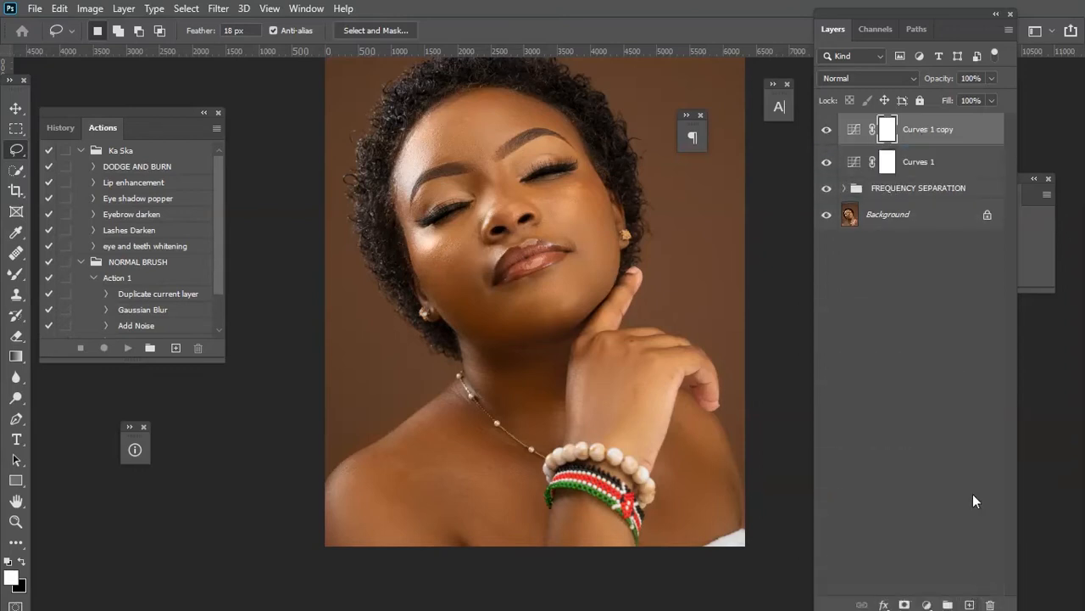
double_click(930, 128)
text(dodge)
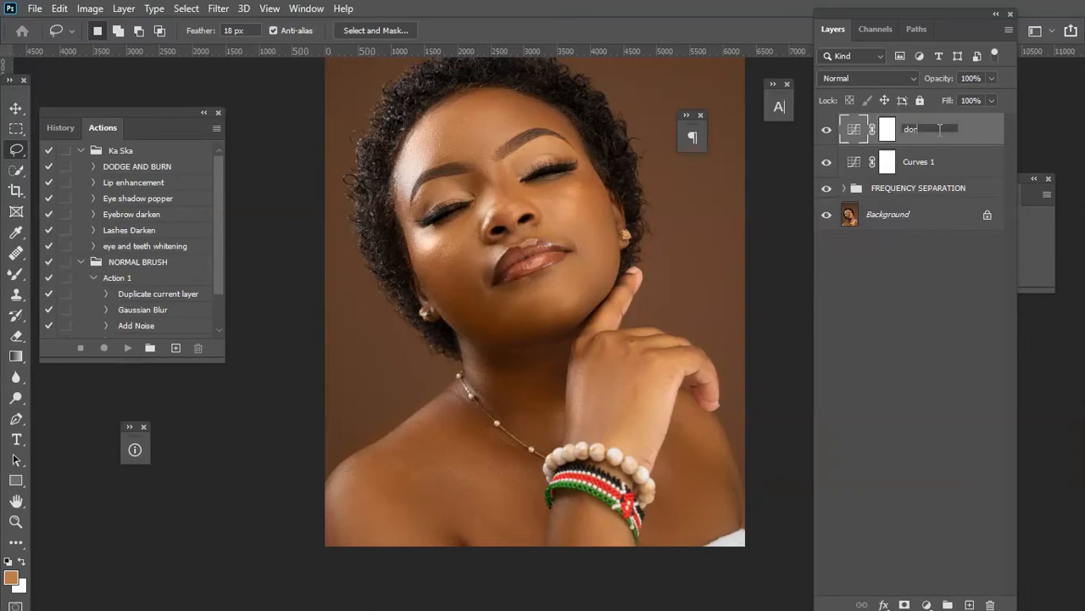
key(BackSpace)
key(BackSpace)
key(BackSpace)
key(BackSpace)
text(DORGE)
double_click(909, 161)
text(B)
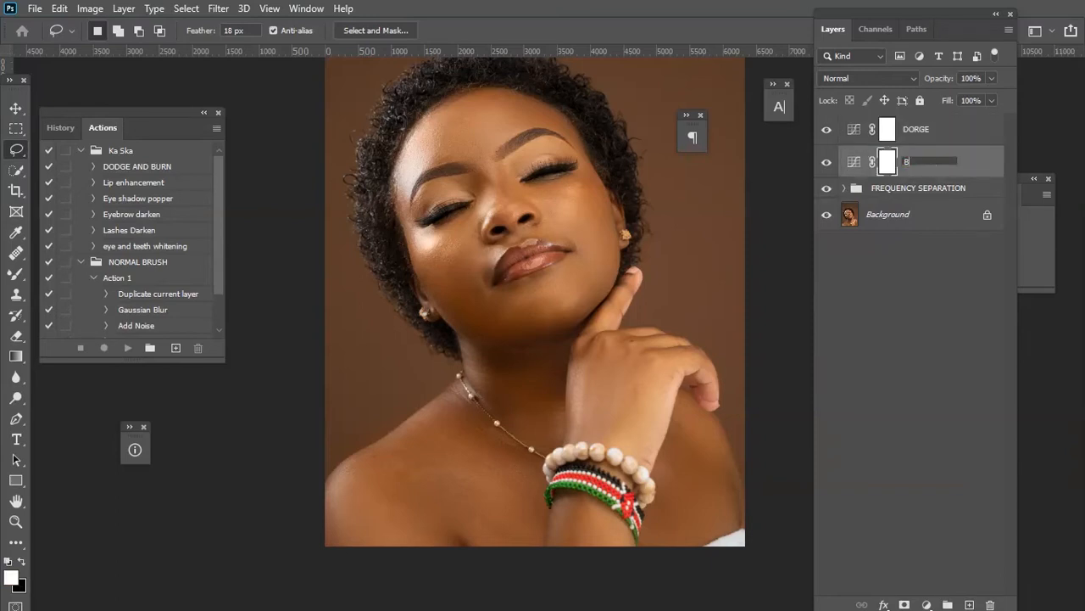
text(LRN)
key(Return)
Group the DORGE and BURN layers into a group named DORGE AND BURN and expand it.
click(941, 135)
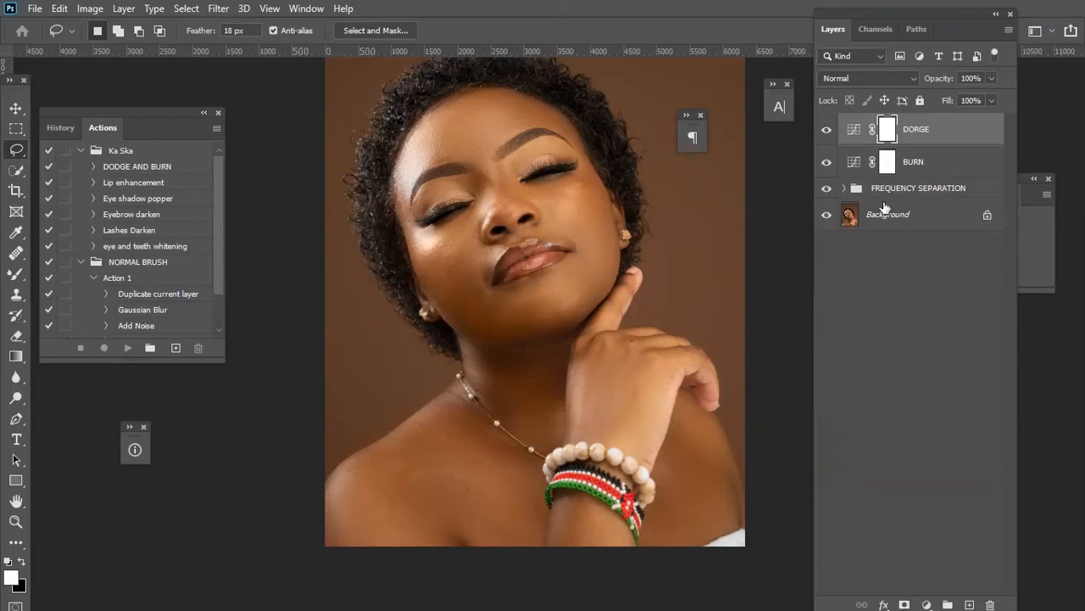
click(921, 162)
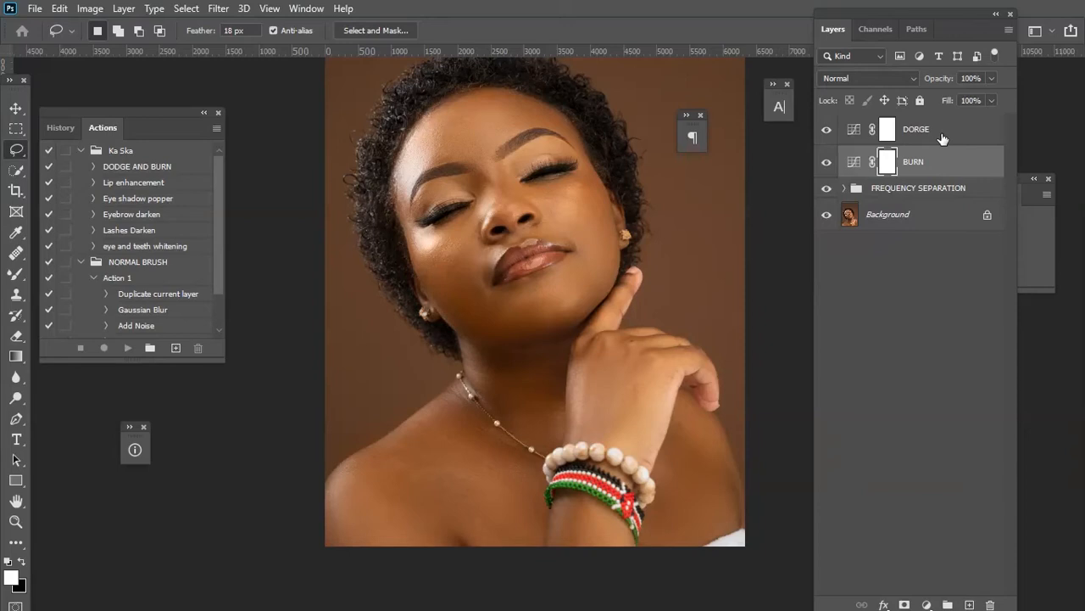
shift+click(940, 139)
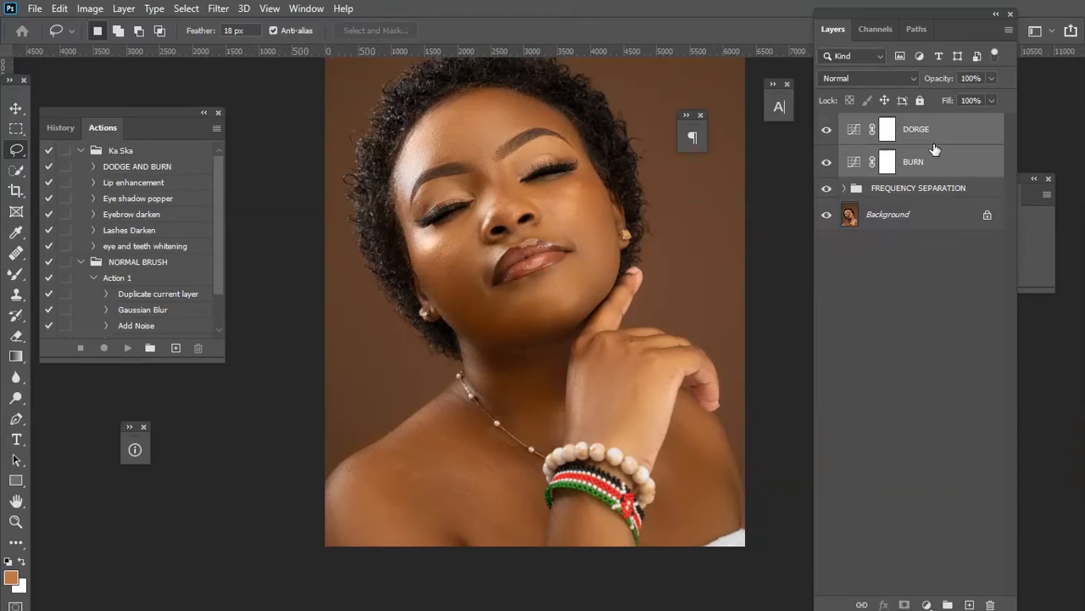
mouse_move(933, 145)
mouse_down()
mouse_move(959, 320)
mouse_move(972, 559)
mouse_move(947, 604)
mouse_up()
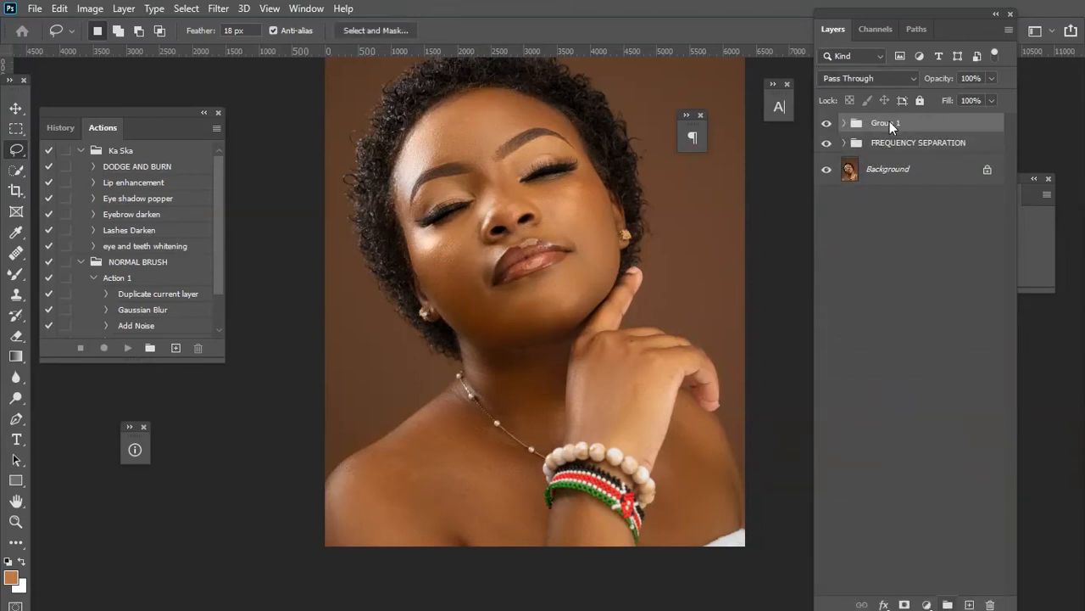
double_click(890, 124)
text(DORGE AND BURN)
key(Return)
click(843, 123)
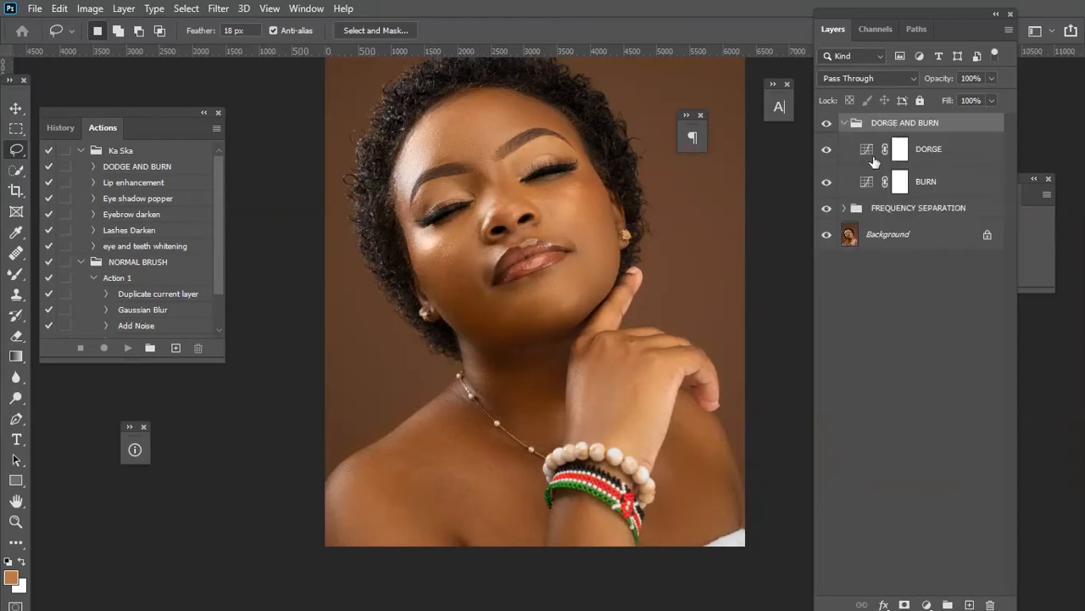
click(950, 153)
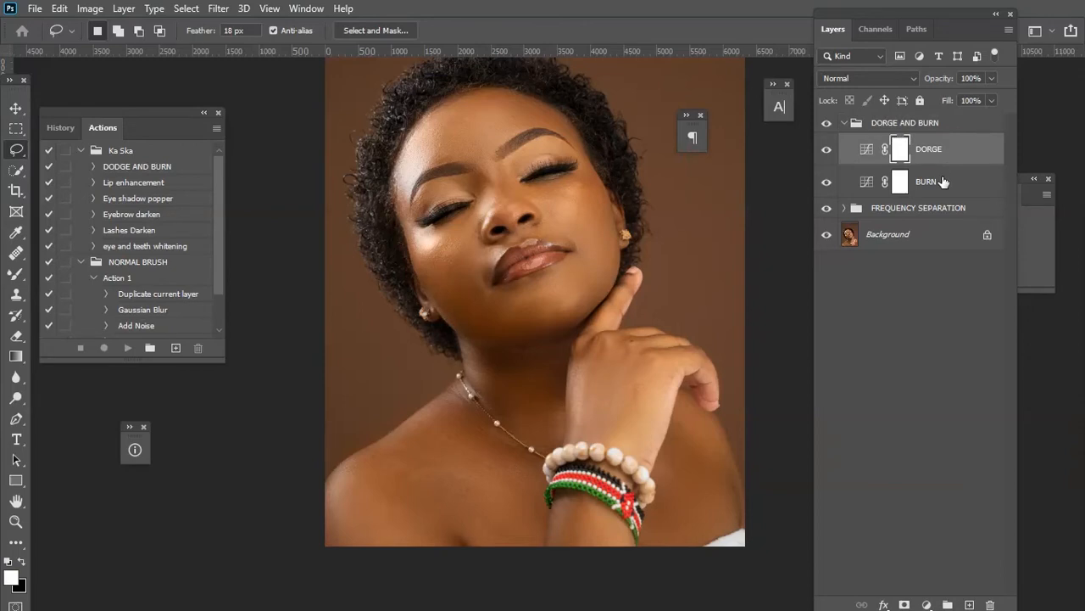
key(ctrl+2)
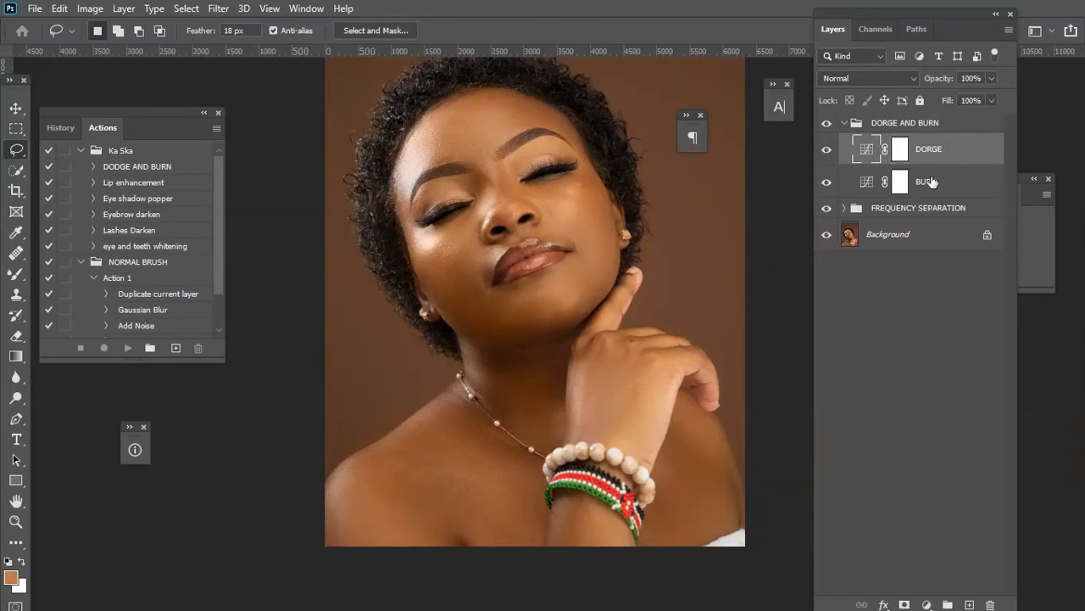
click(930, 181)
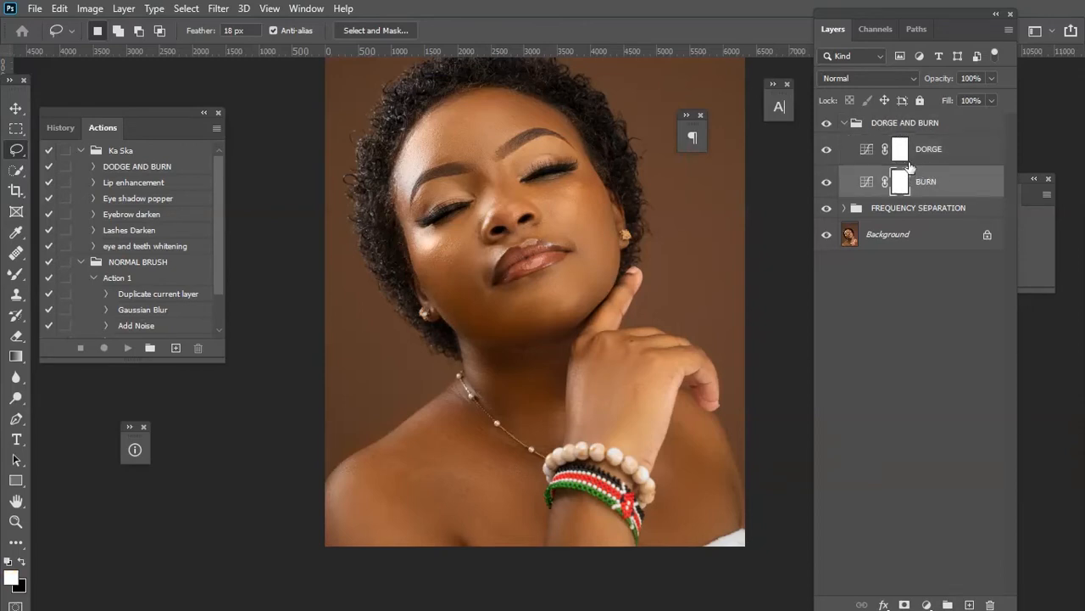
click(951, 151)
click(948, 178)
click(945, 156)
click(947, 181)
click(948, 152)
click(935, 183)
Set the DORGE layer's blend mode to Screen.
click(943, 163)
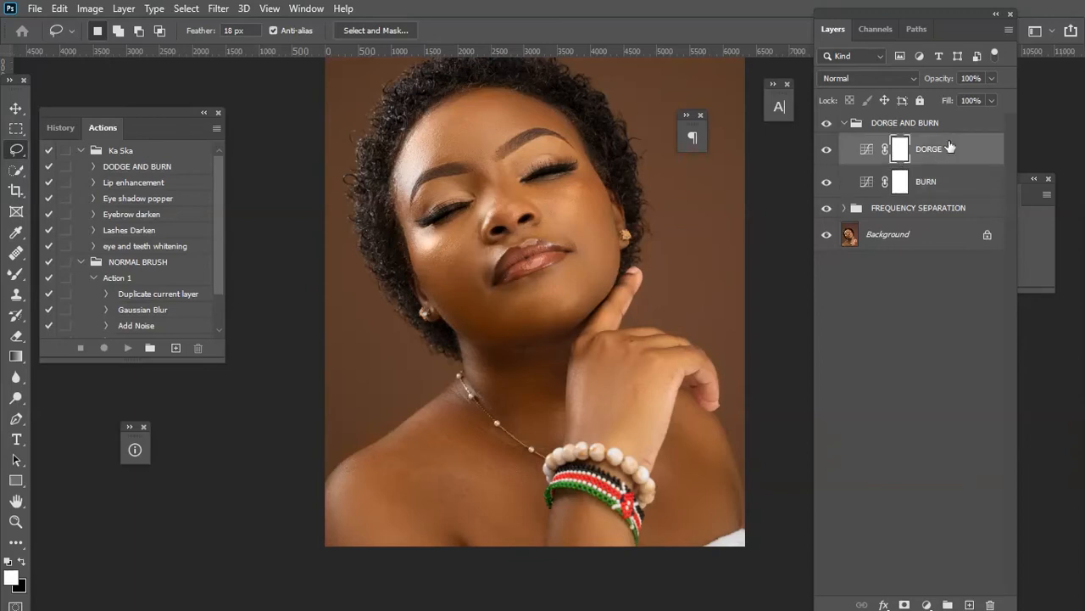
click(880, 77)
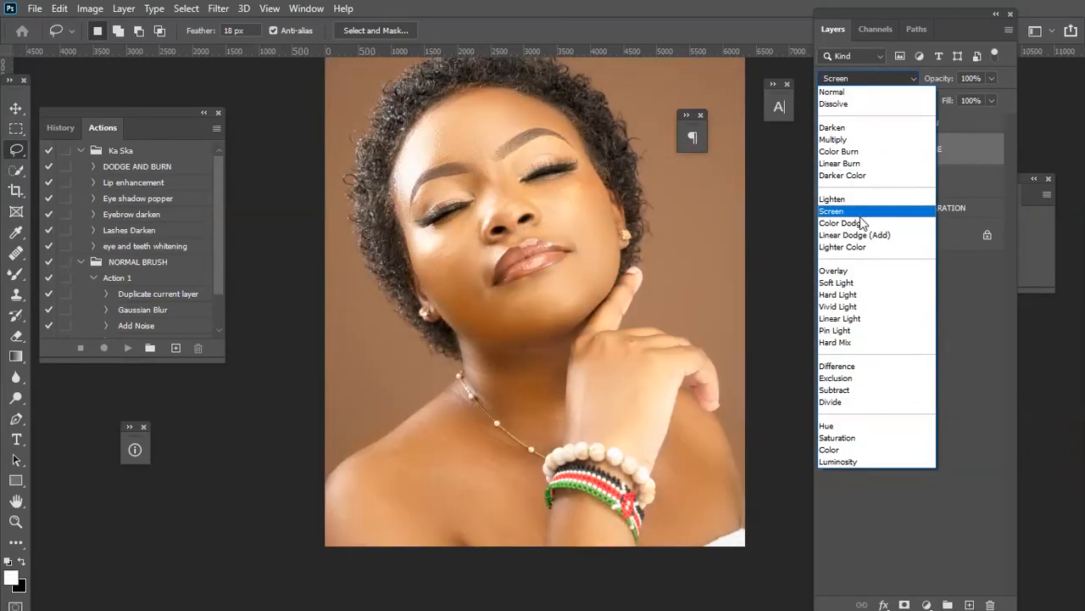
click(860, 212)
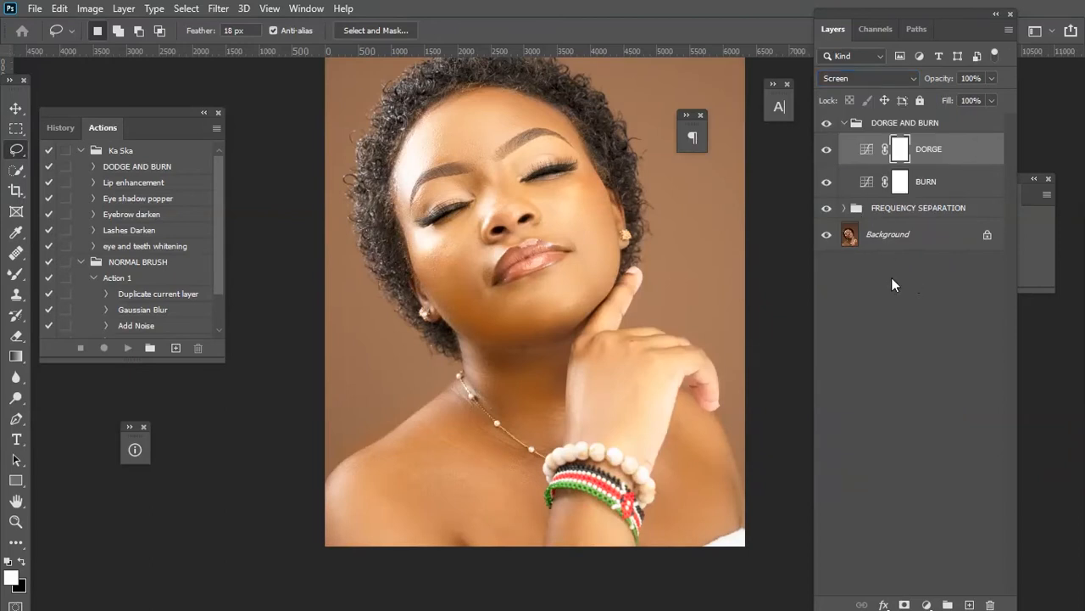
Invert the DORGE layer's mask so it is black.
drag(690, 247, 636, 306)
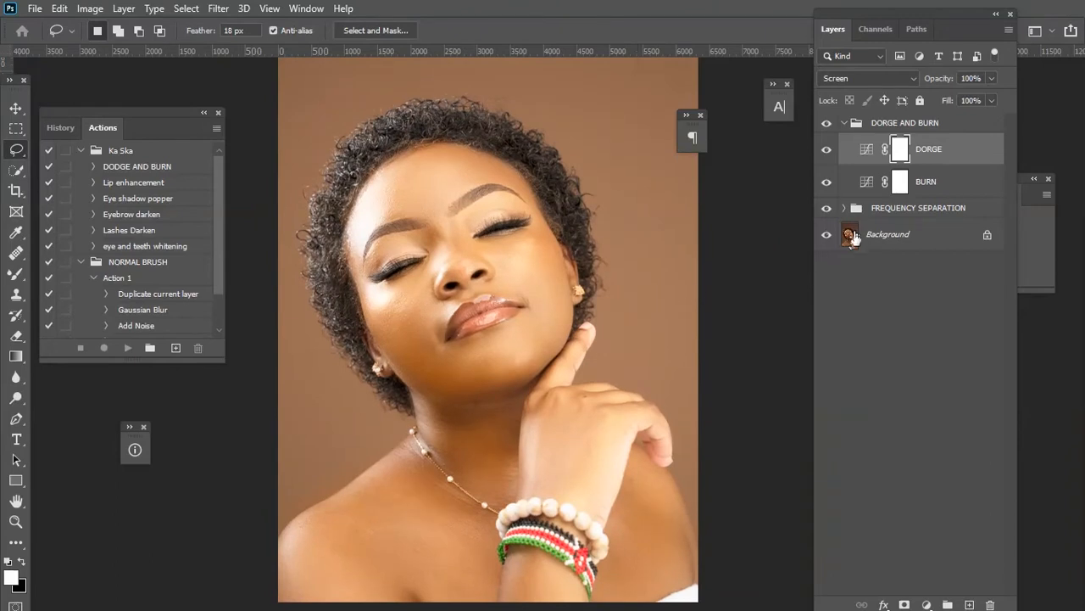
double_click(902, 154)
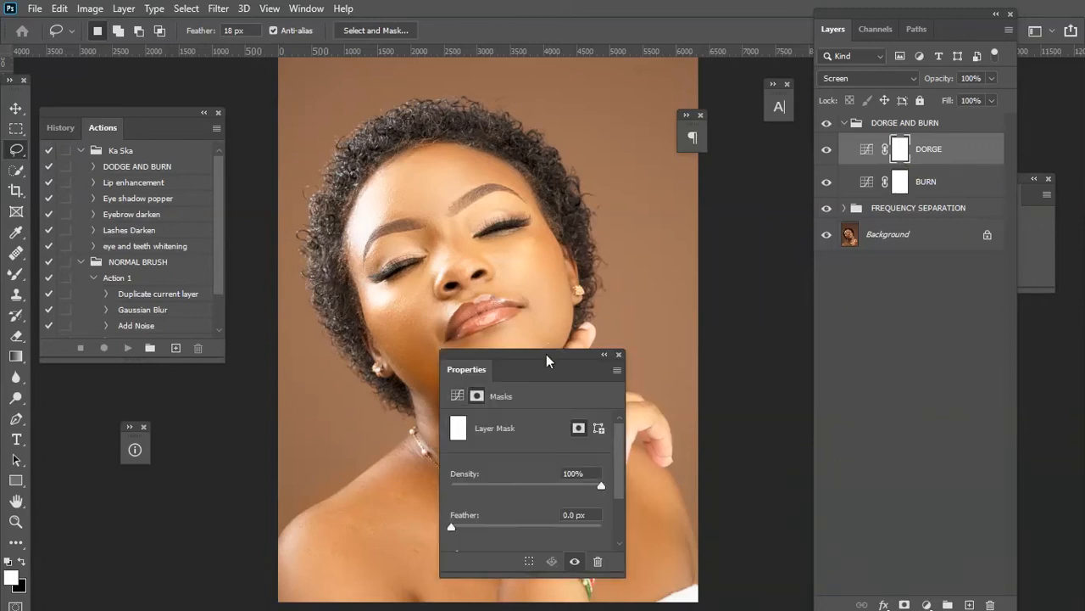
drag(549, 348, 726, 204)
drag(735, 428, 735, 544)
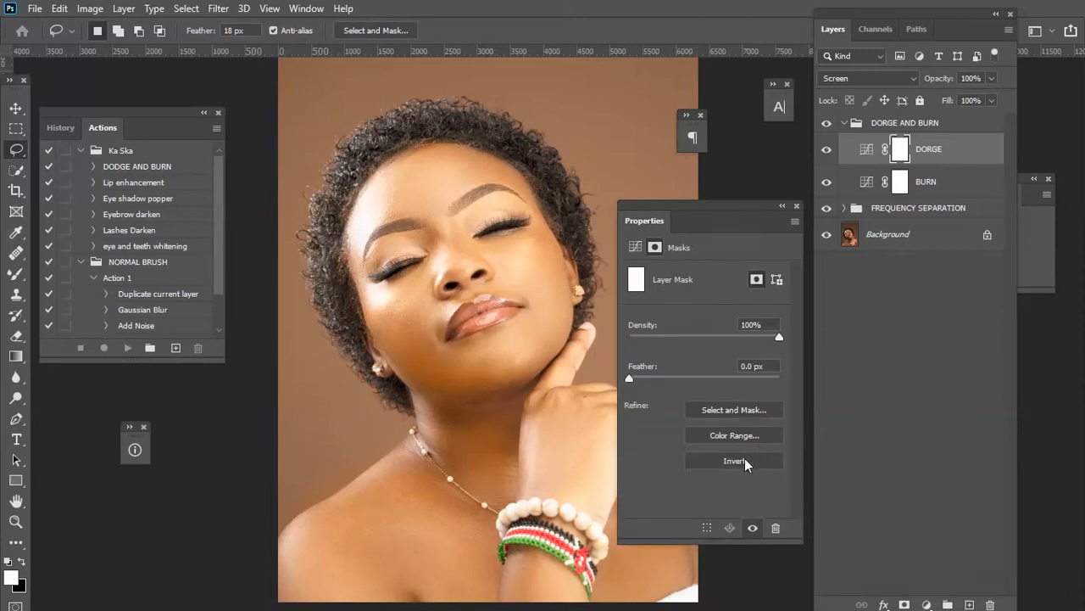
click(746, 463)
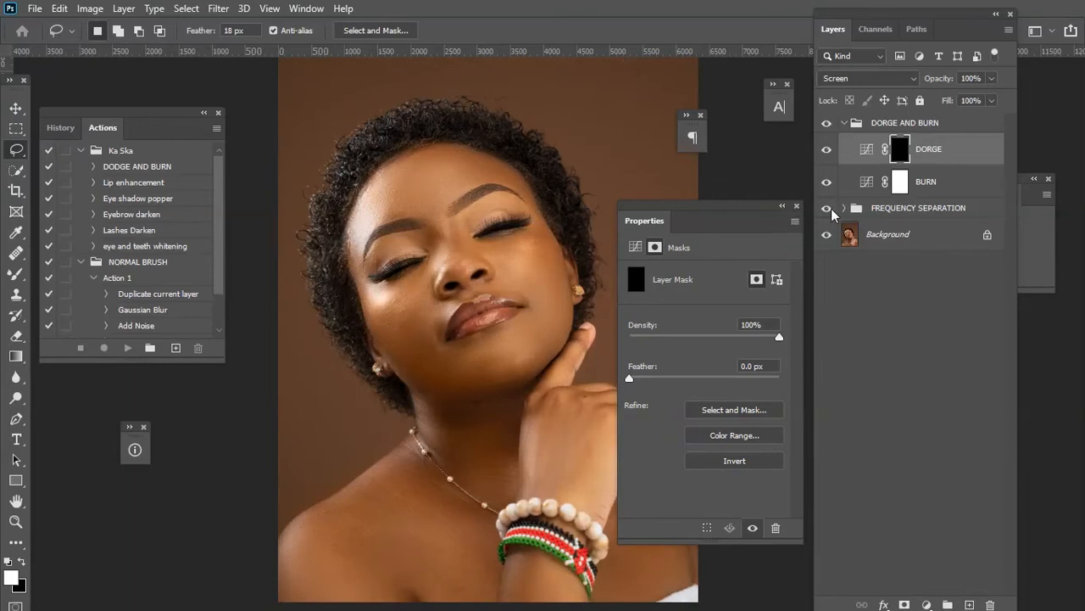
click(797, 206)
Set the BURN layer's blend mode to Multiply.
click(948, 189)
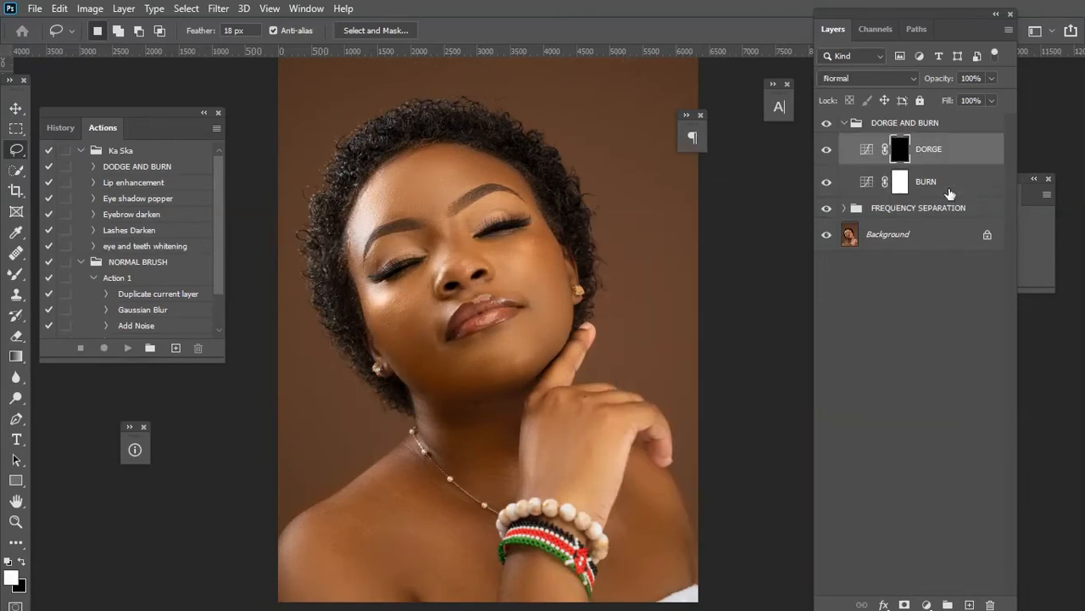
click(949, 192)
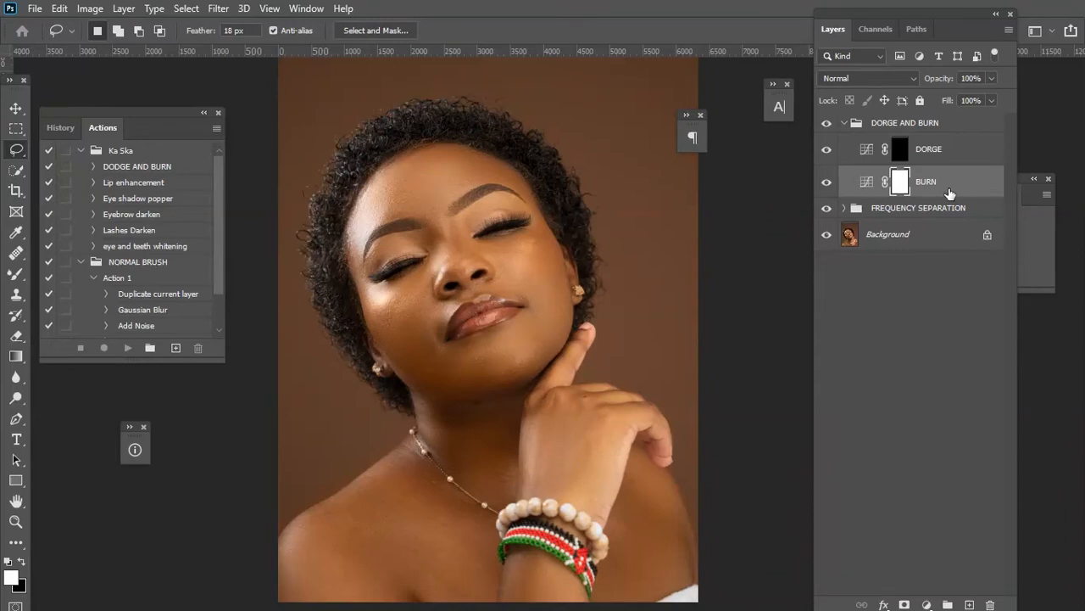
click(874, 77)
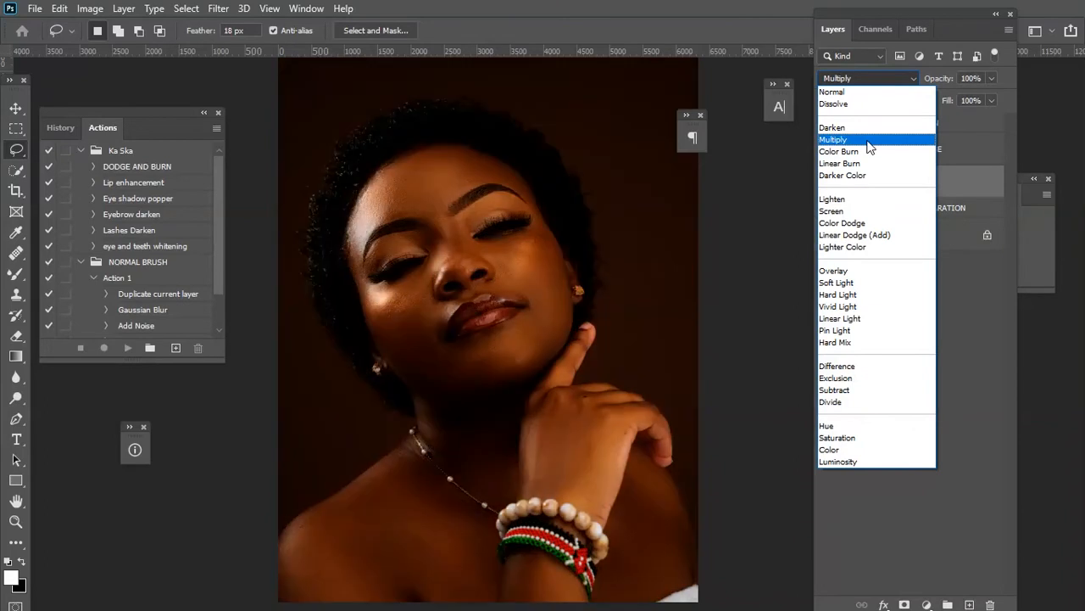
click(868, 140)
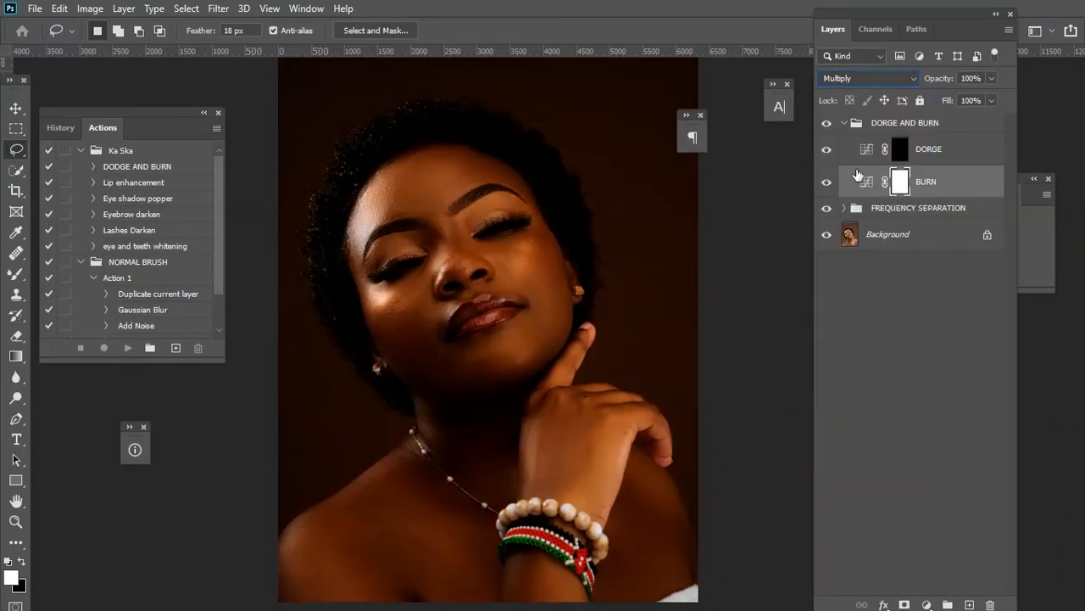
Invert the BURN layer's mask so it is black.
double_click(901, 183)
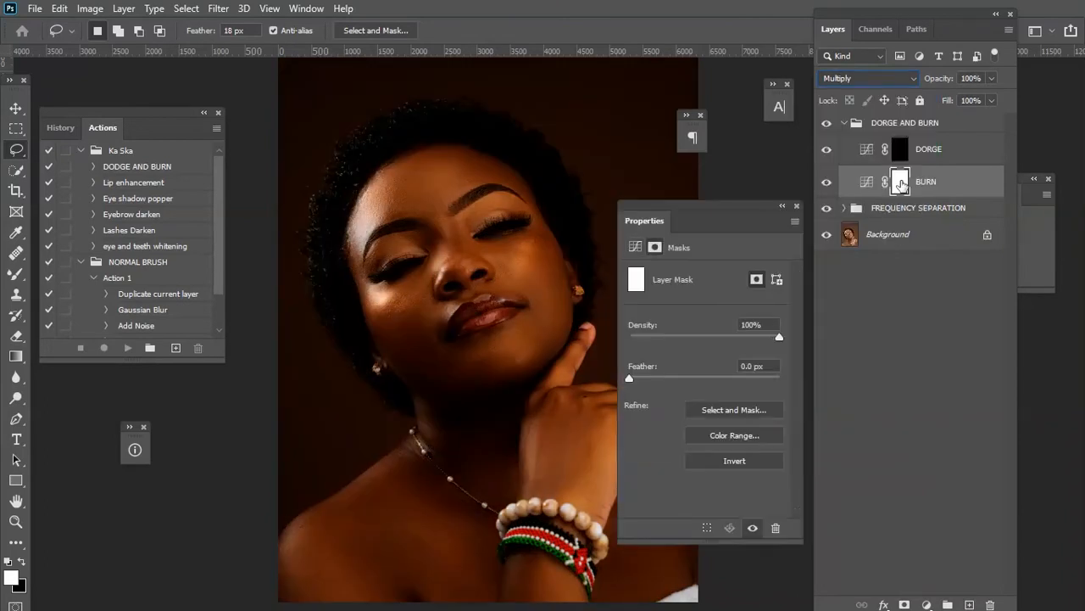
click(759, 463)
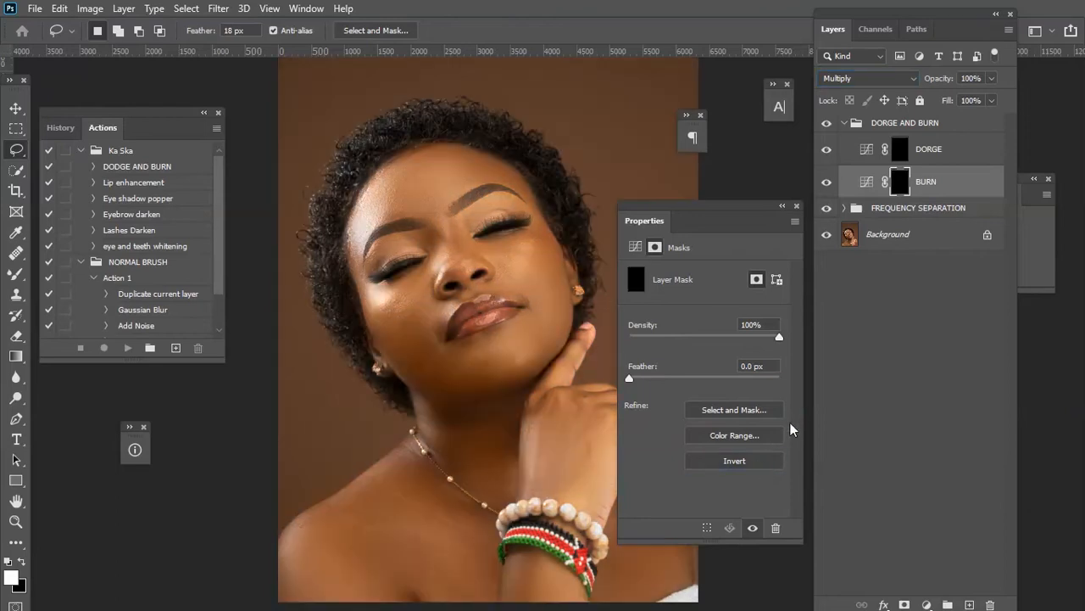
click(797, 207)
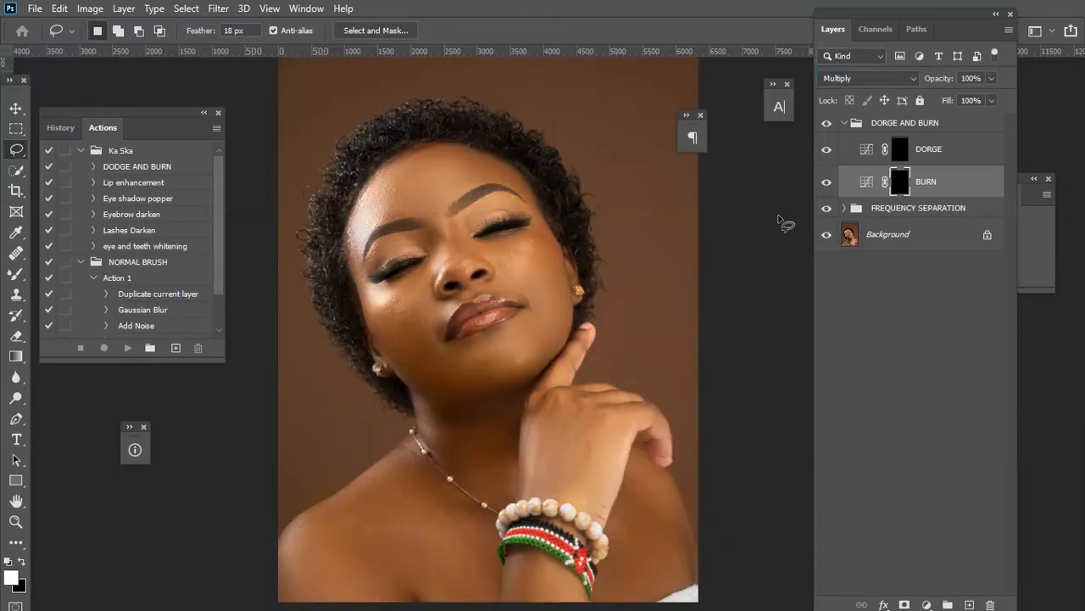
Collapse the DORGE AND BURN group and duplicate it.
click(897, 125)
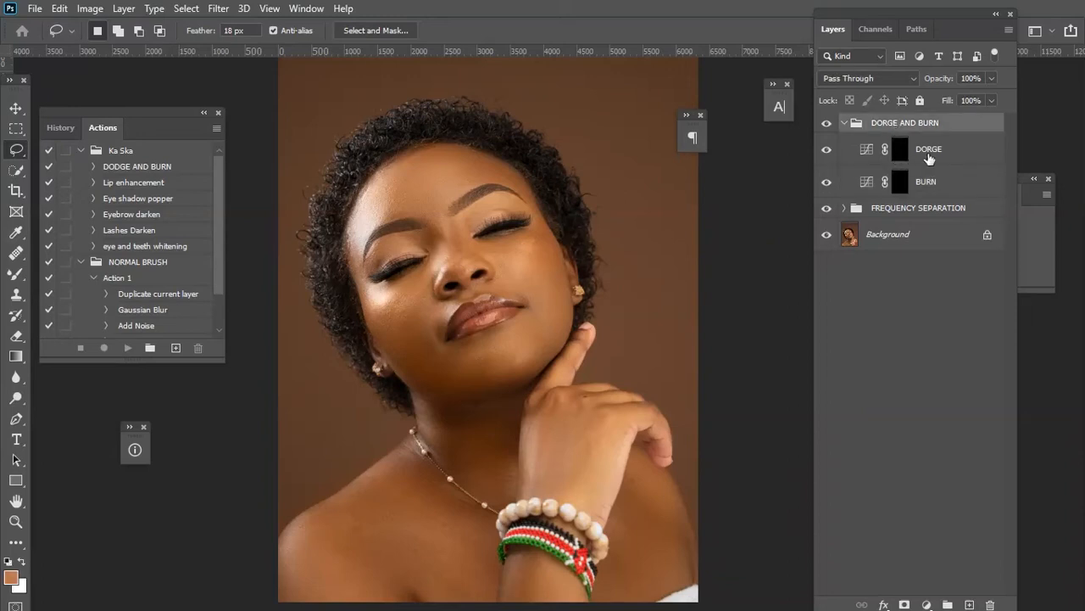
click(928, 158)
click(941, 184)
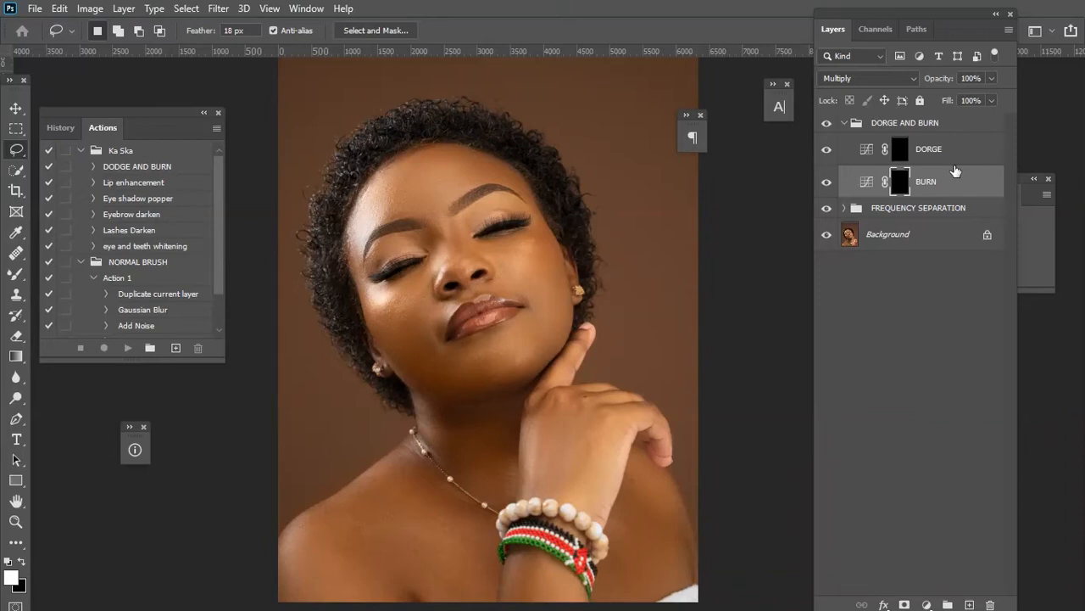
click(848, 125)
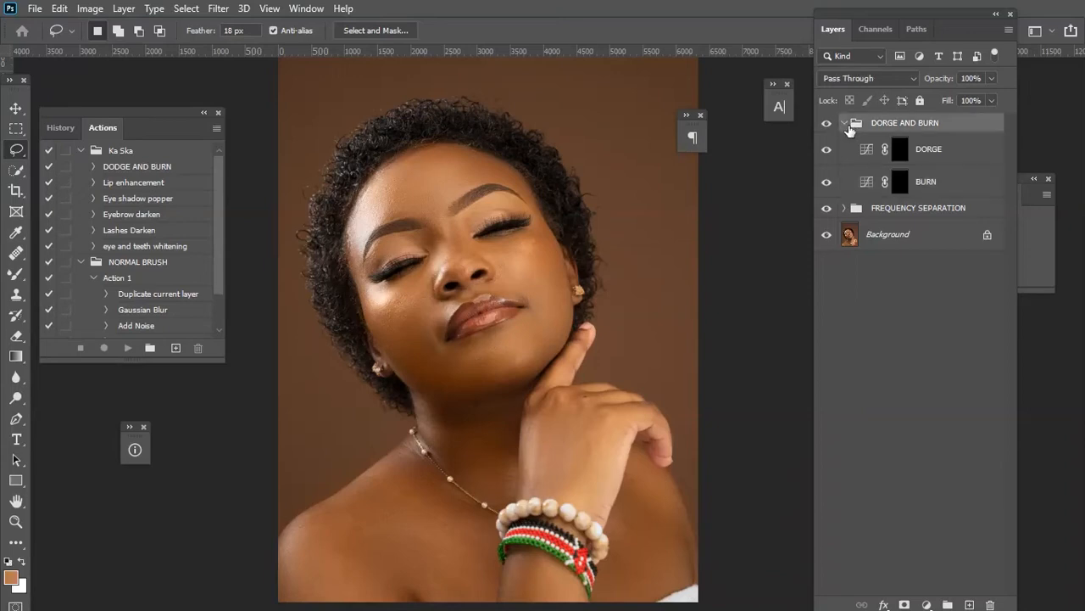
click(845, 124)
mouse_move(891, 121)
mouse_down()
mouse_move(945, 308)
mouse_move(970, 604)
mouse_up()
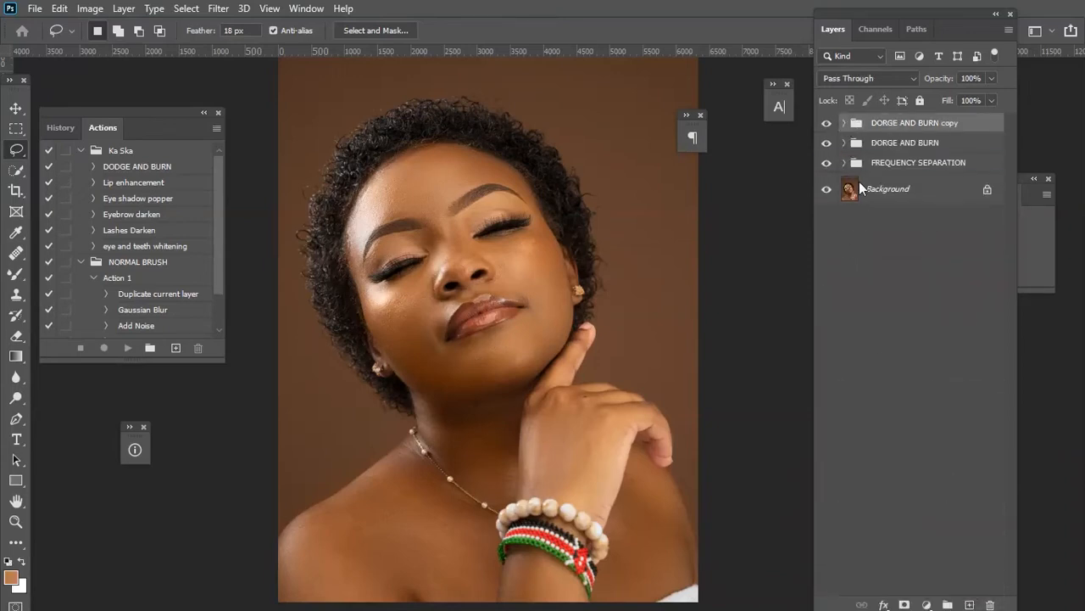
Rename the duplicated group to GLOBAL DORGE AND BURN.
double_click(943, 123)
click(965, 122)
key(BackSpace)
key(BackSpace)
key(BackSpace)
key(BackSpace)
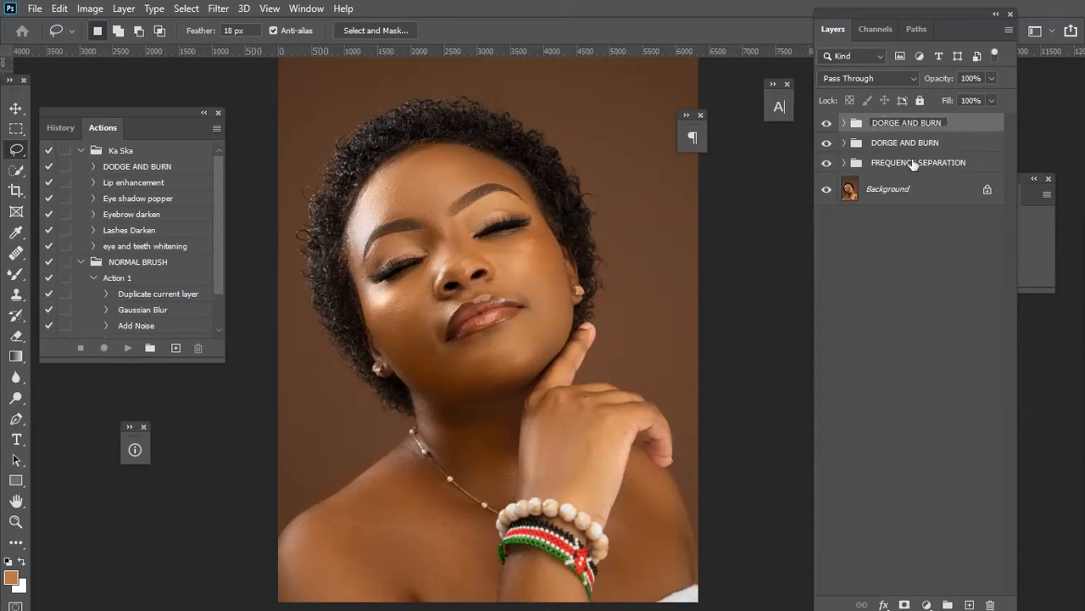
key(Home)
text(GLOBAL)
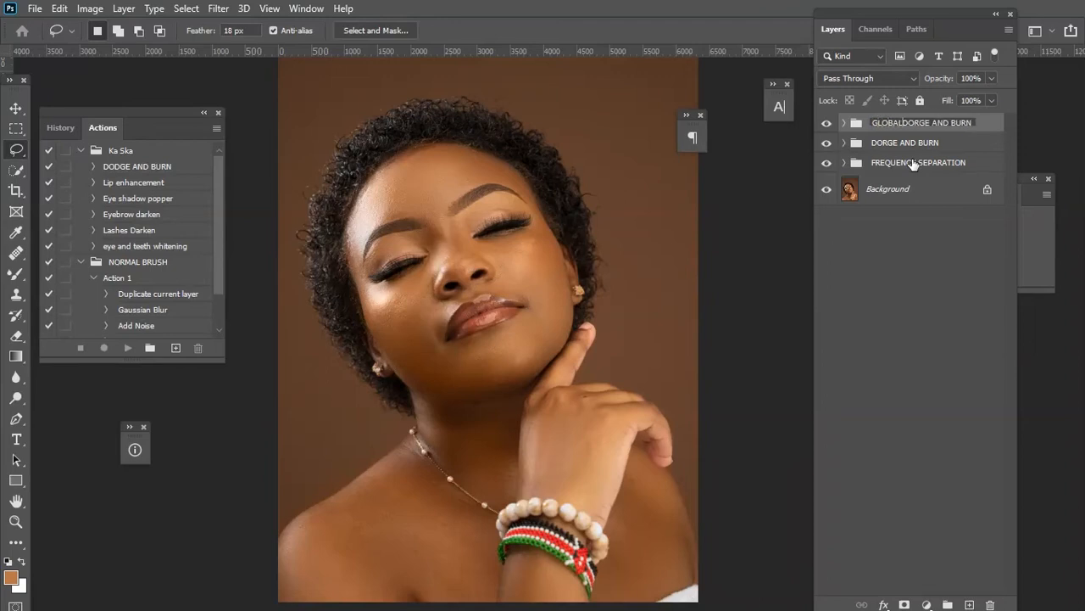
key(Return)
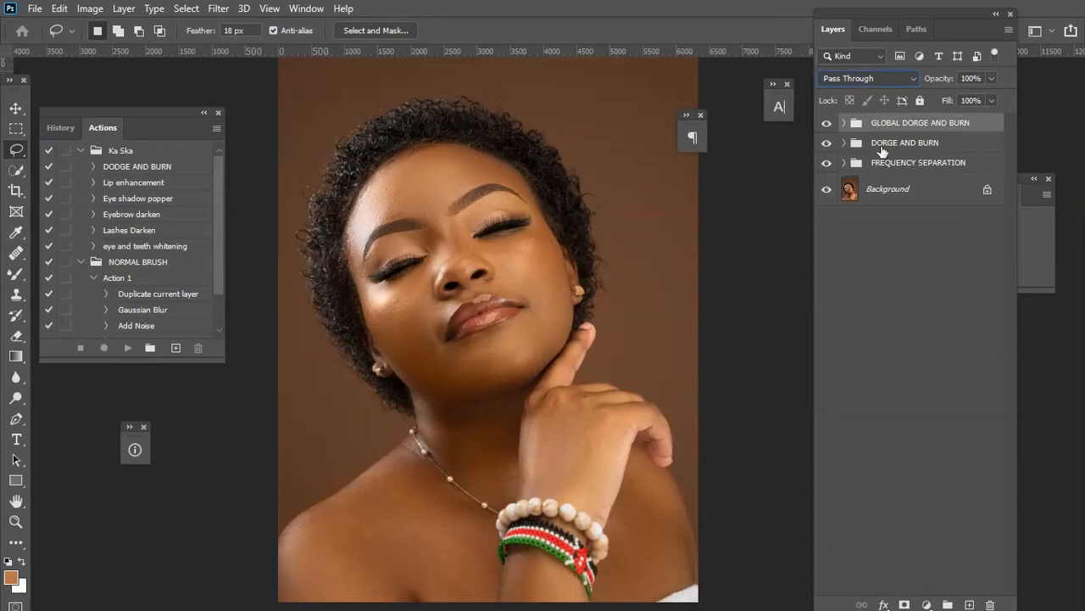
Rename the original group to LOCAL DORGE AND BURN.
double_click(880, 144)
key(Home)
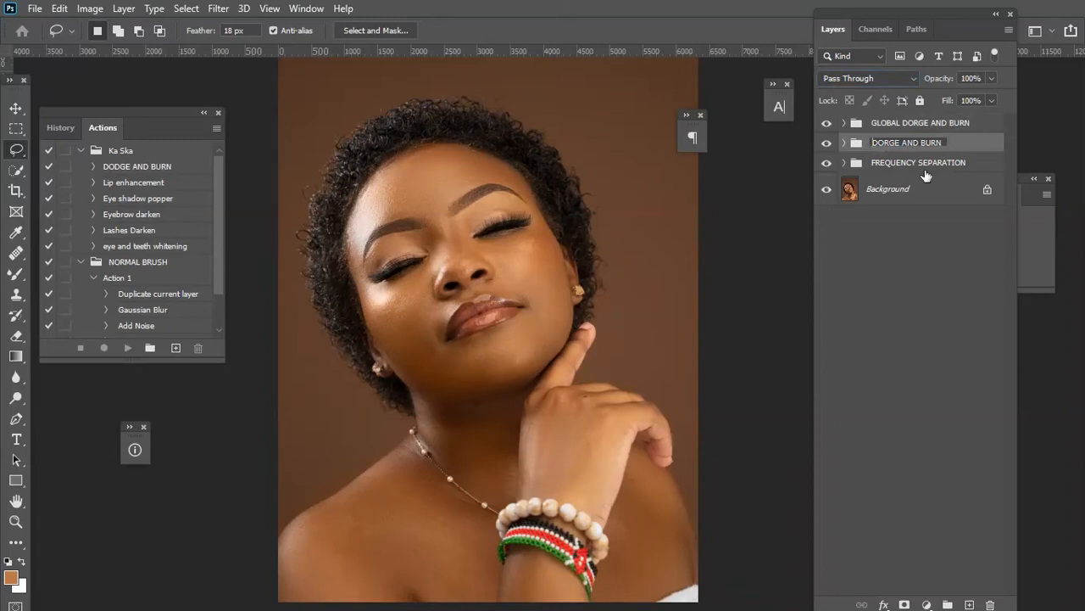
text(LOCAL)
key(Return)
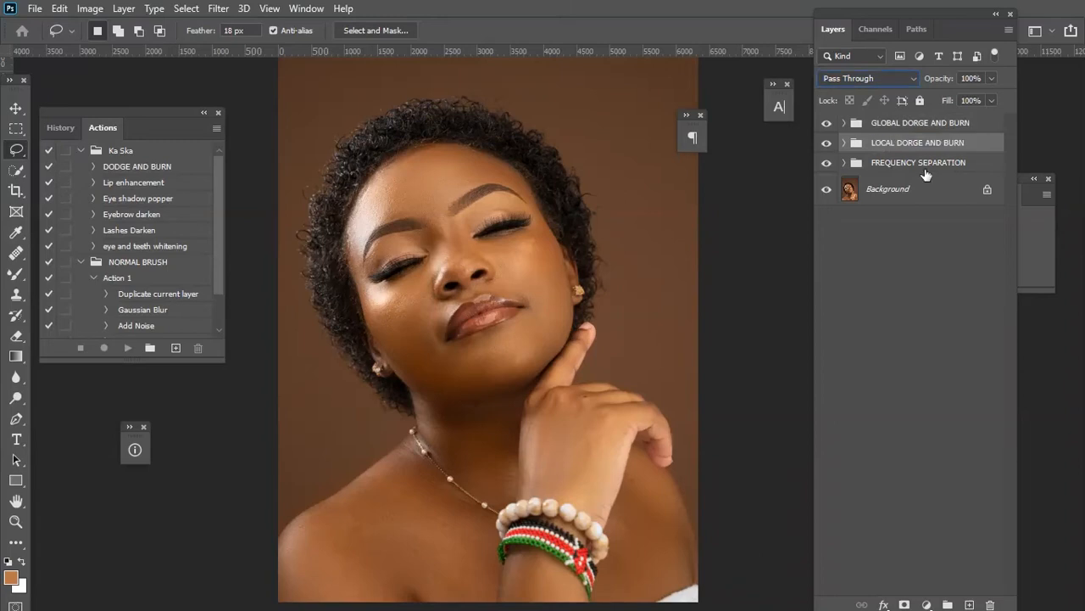
Add a neutral gray 808080 Solid Color fill layer above the groups and set its blend mode to Color.
click(882, 127)
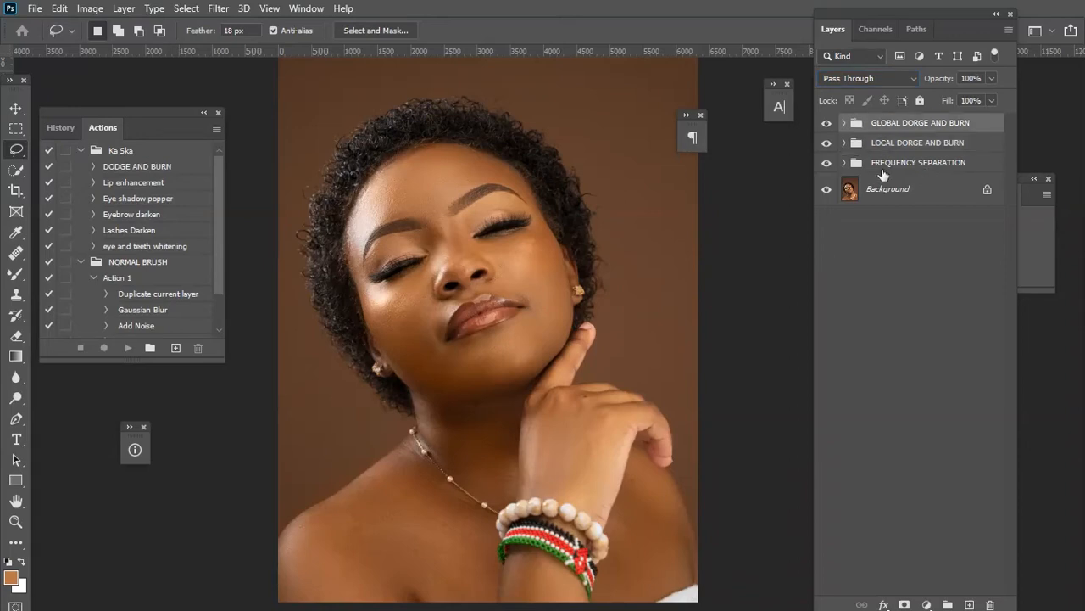
click(901, 145)
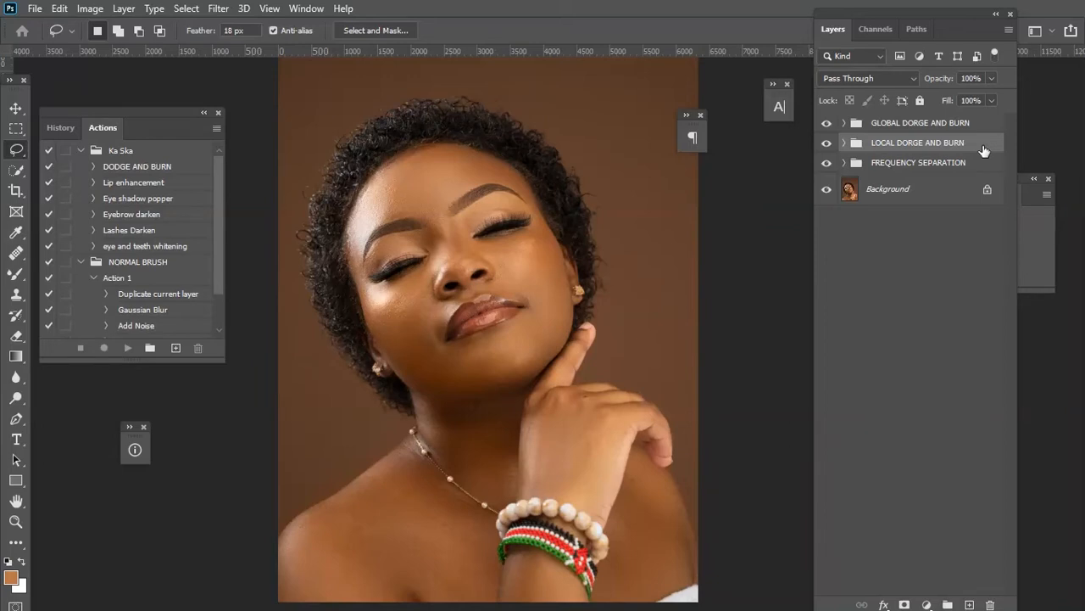
click(948, 125)
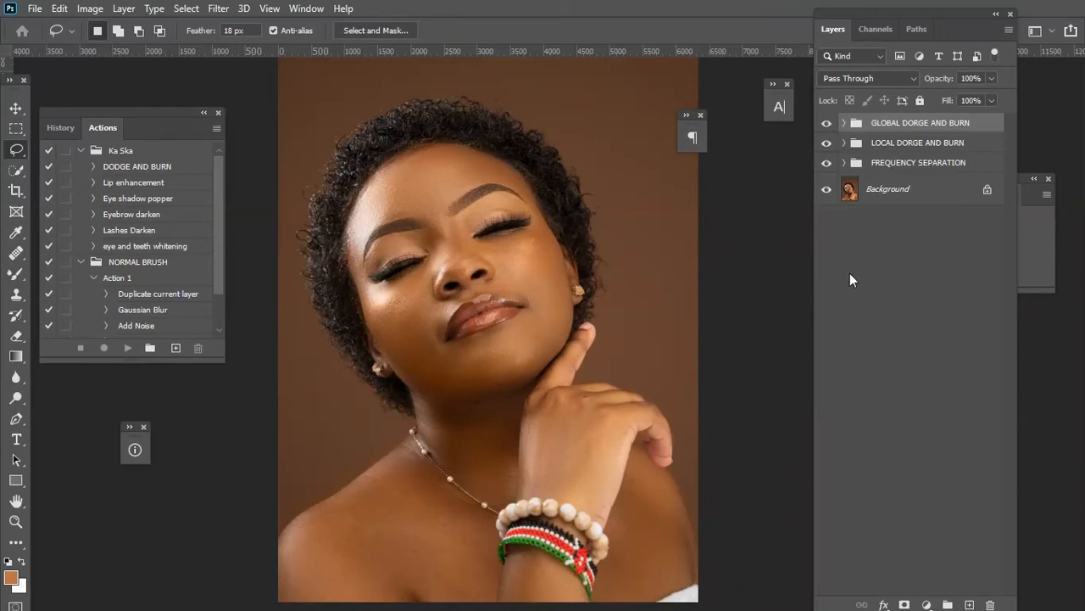
click(927, 605)
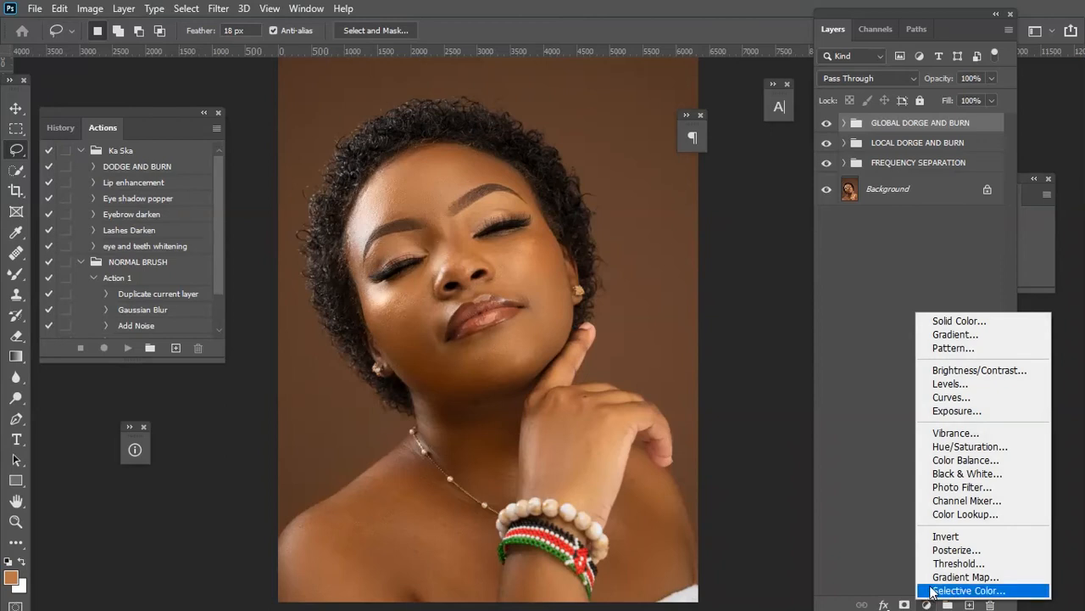
click(965, 322)
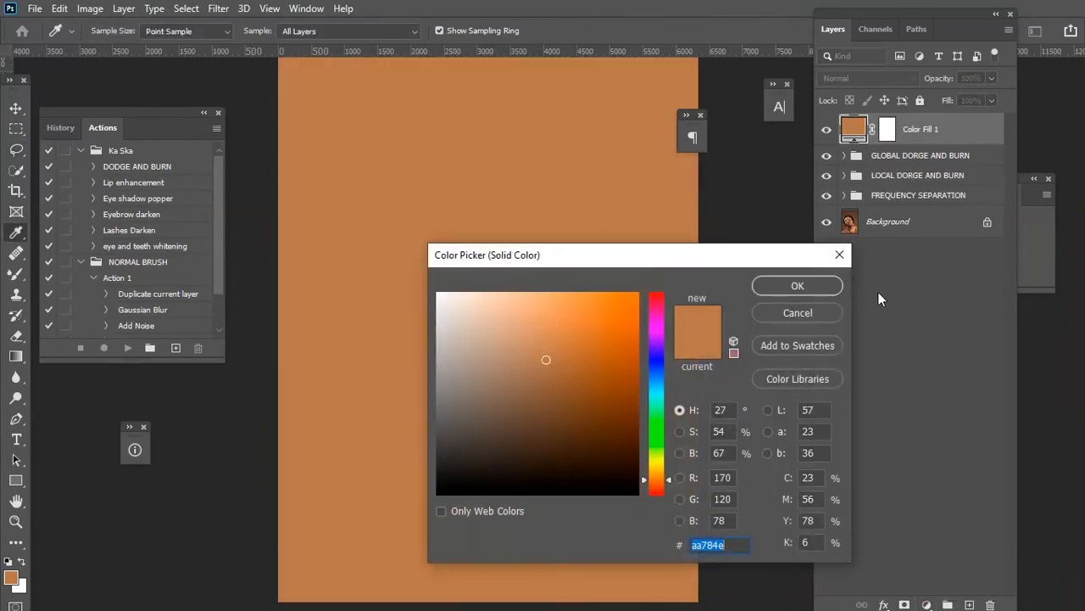
mouse_move(520, 372)
mouse_down()
mouse_move(434, 396)
mouse_move(393, 430)
mouse_up()
click(730, 455)
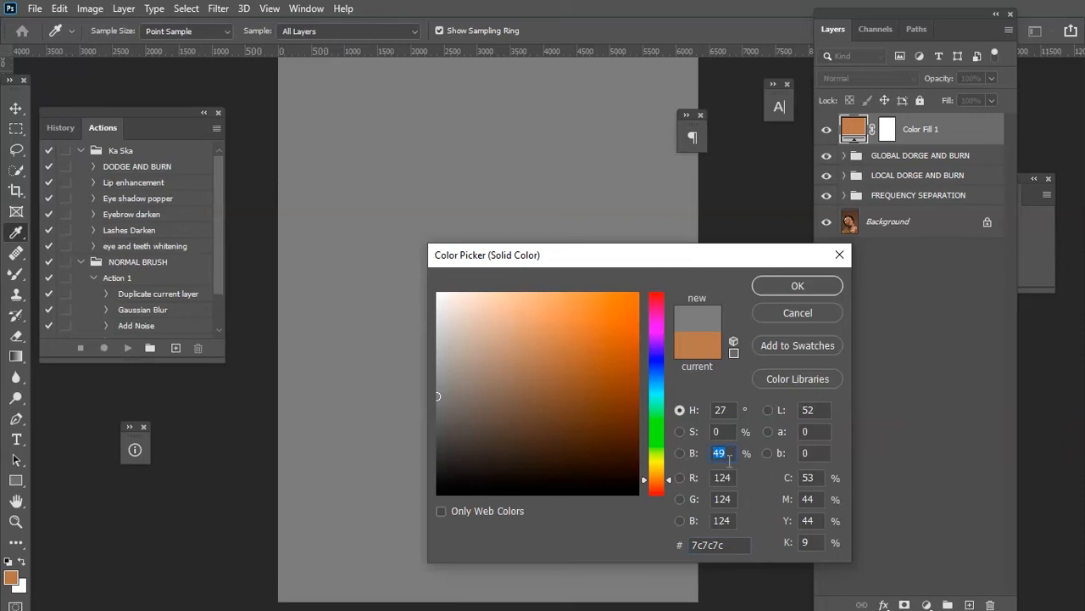
text(5)
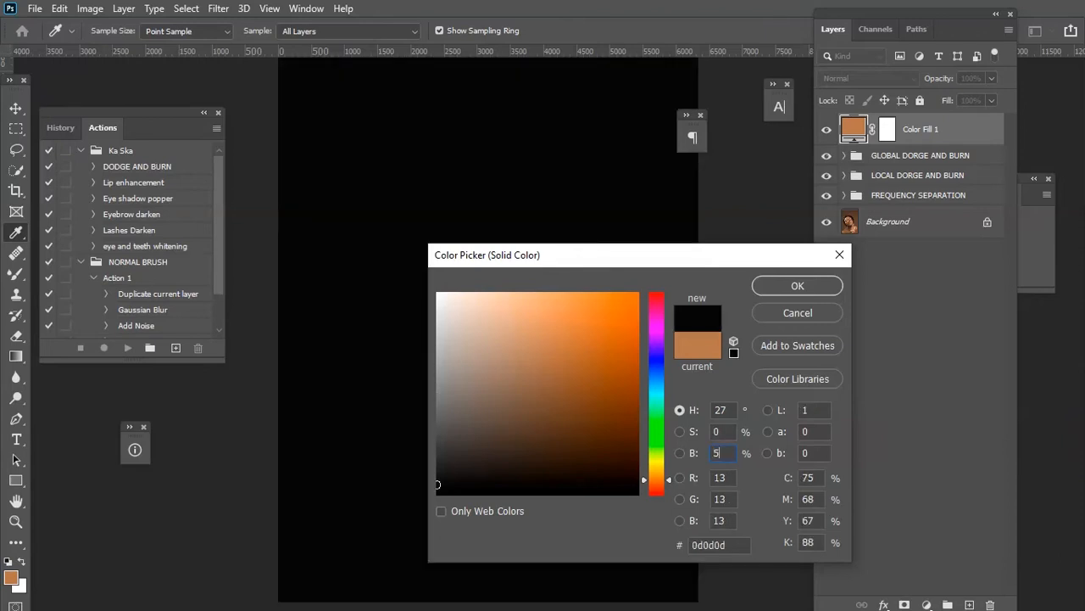
text(0)
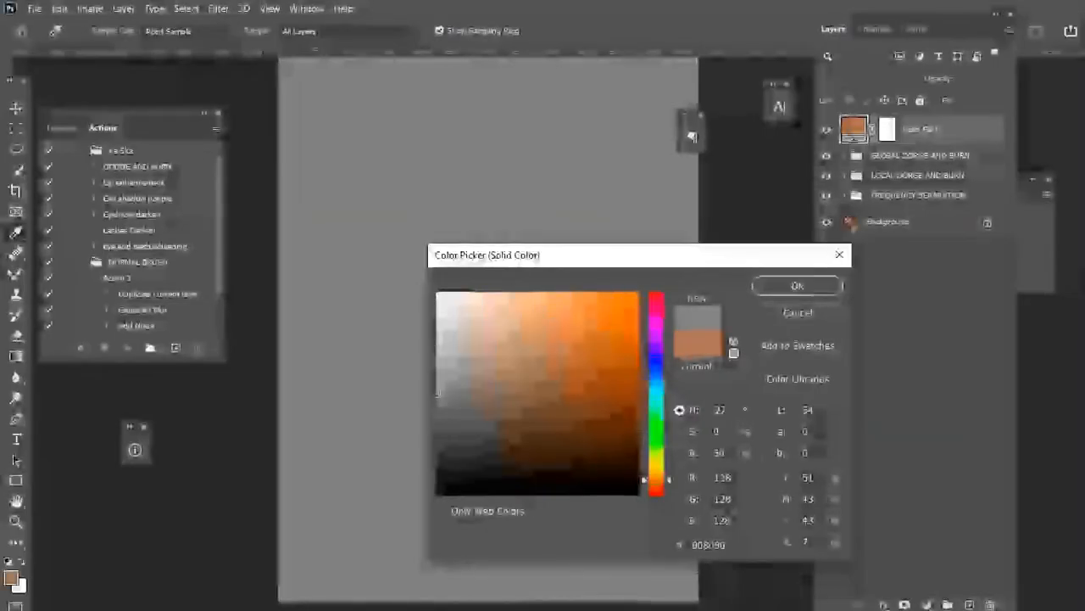
double_click(737, 452)
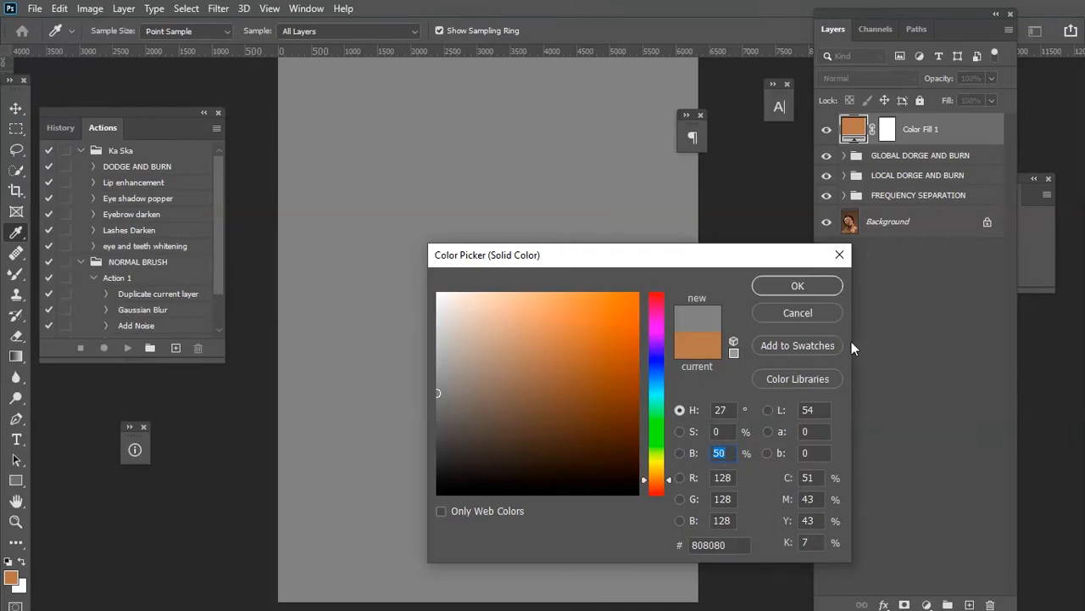
click(811, 288)
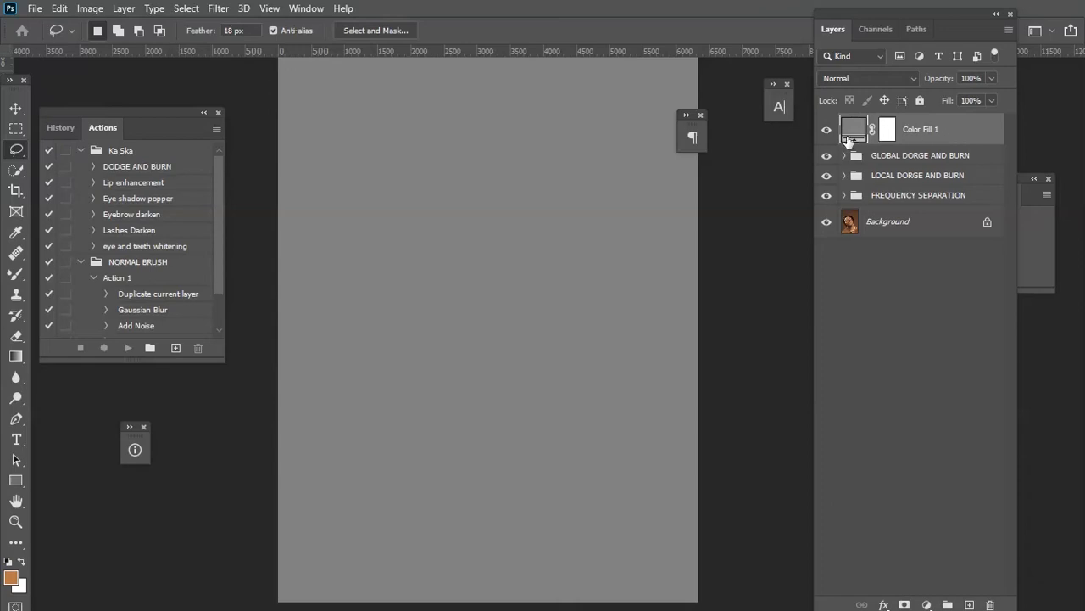
click(883, 74)
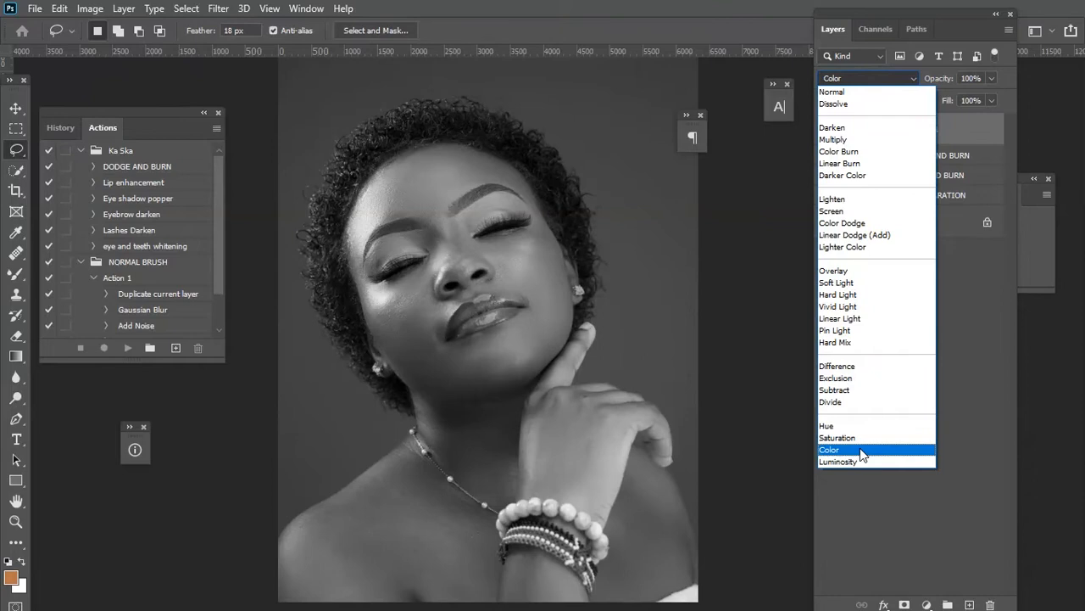
click(862, 453)
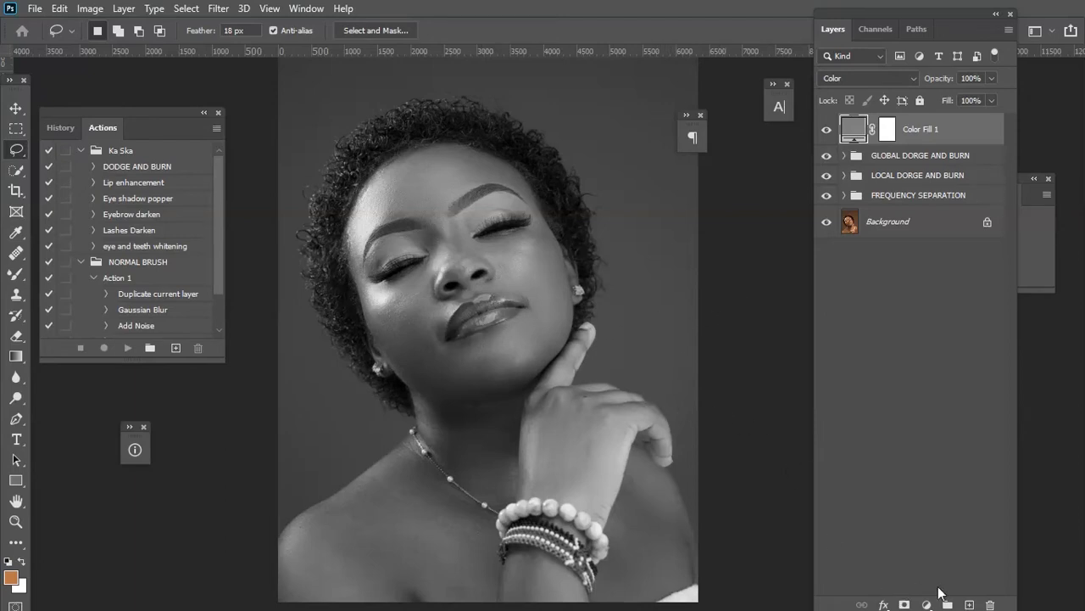
Create a new empty layer and set up the Brush with red foreground color ff0404, size 50, at 100% opacity.
click(969, 604)
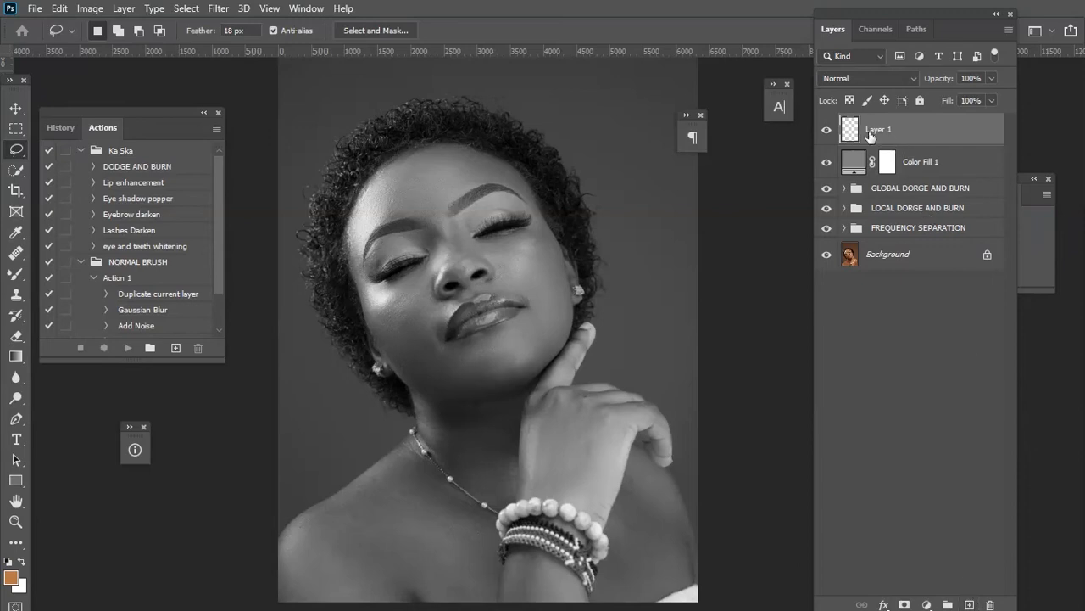
drag(24, 281, 67, 276)
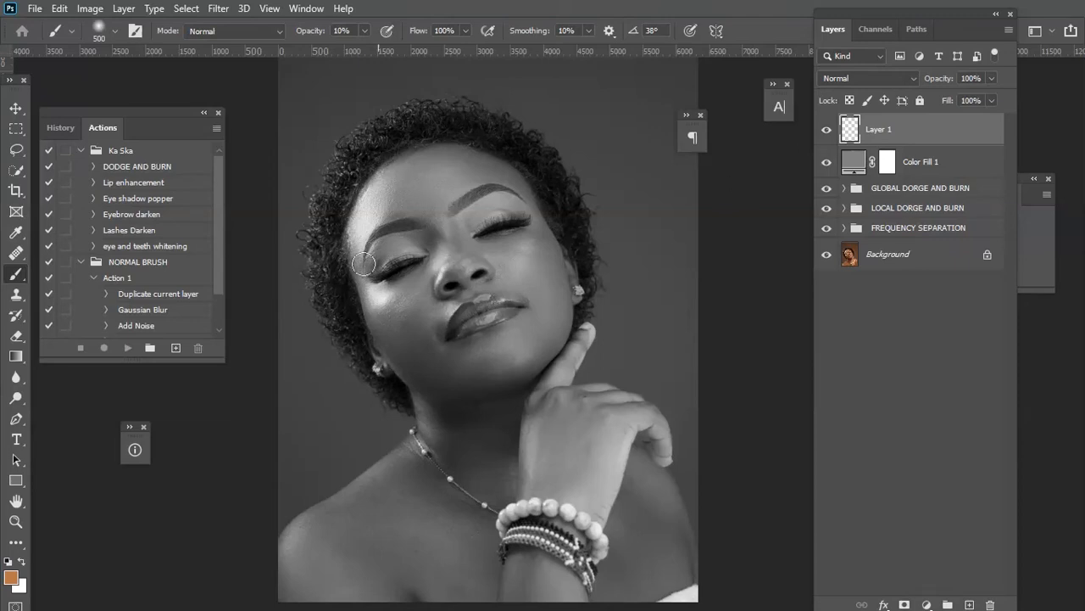
click(9, 580)
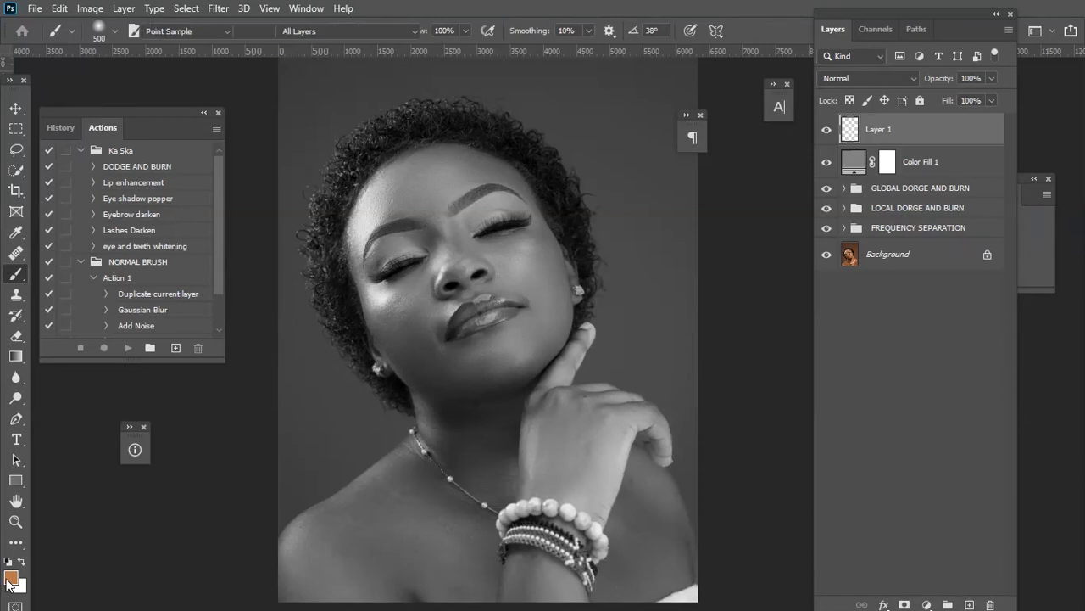
click(656, 336)
mouse_move(657, 334)
mouse_down()
mouse_move(658, 322)
mouse_move(660, 443)
mouse_up()
drag(636, 346, 635, 292)
drag(645, 439, 657, 491)
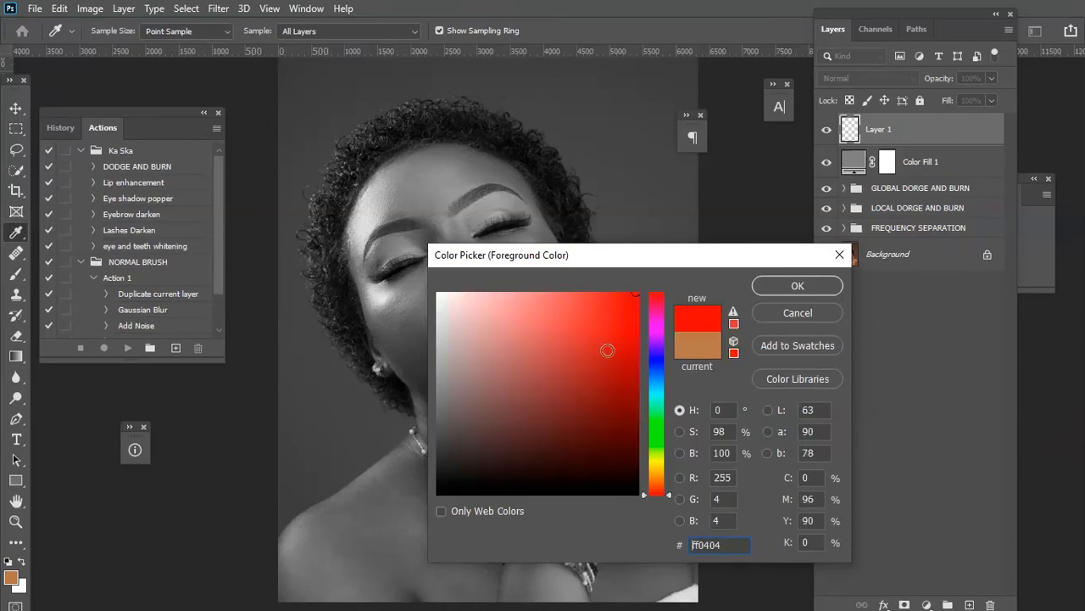
click(795, 285)
key(b)
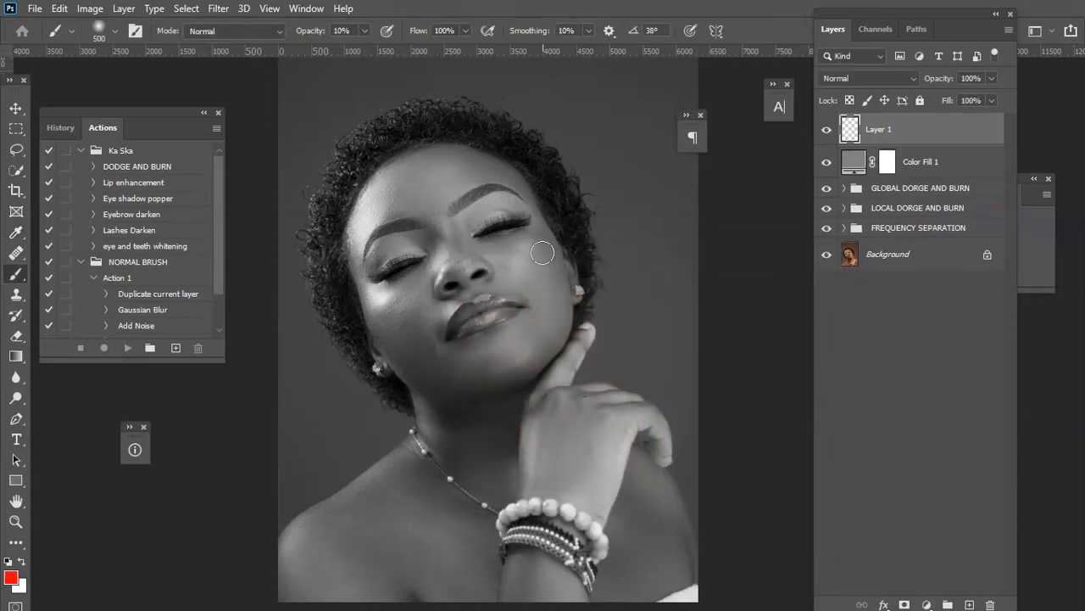
key(bracketleft)
key(bracketleft)
key(bracketleft)
key(bracketleft)
key(bracketleft)
key(bracketleft)
key(bracketleft)
key(bracketleft)
key(bracketleft)
key(bracketleft)
key(bracketleft)
key(bracketleft)
key(bracketright)
click(366, 31)
click(539, 89)
Paint red outlines mapping the forehead, eyes, nose, cheek and jaw areas on the new layer.
mouse_move(443, 139)
mouse_down()
mouse_move(455, 203)
mouse_move(488, 187)
mouse_move(539, 205)
mouse_move(525, 175)
mouse_move(463, 139)
mouse_up()
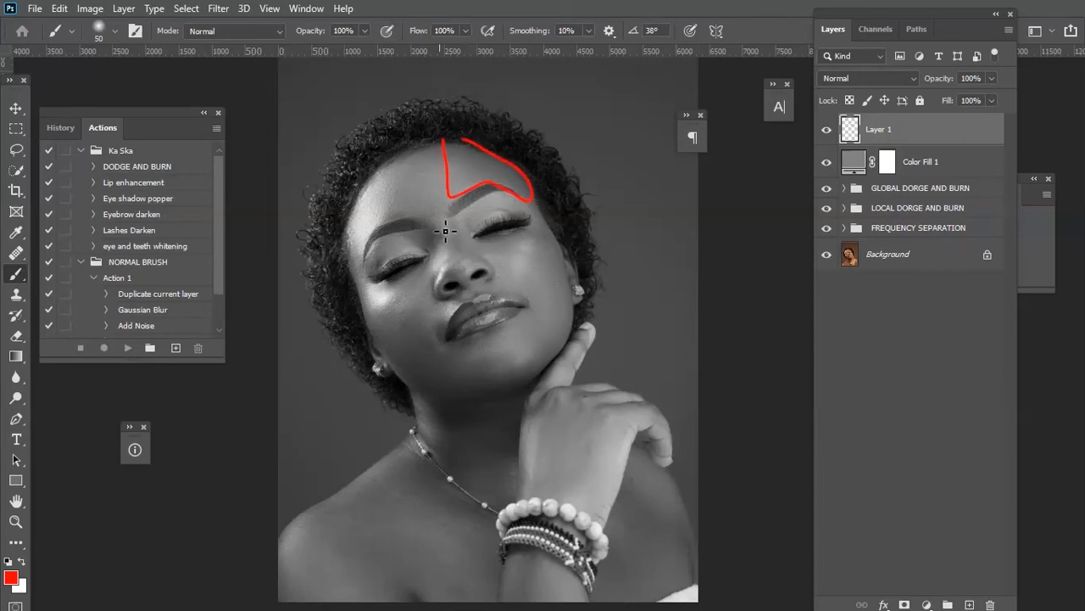
mouse_move(439, 227)
mouse_down()
mouse_move(464, 274)
mouse_move(476, 267)
mouse_move(445, 231)
mouse_up()
mouse_move(365, 257)
mouse_down()
mouse_move(388, 247)
mouse_move(387, 272)
mouse_move(370, 273)
mouse_up()
drag(371, 321, 415, 316)
mouse_move(465, 391)
mouse_down()
mouse_move(436, 399)
mouse_move(385, 337)
mouse_up()
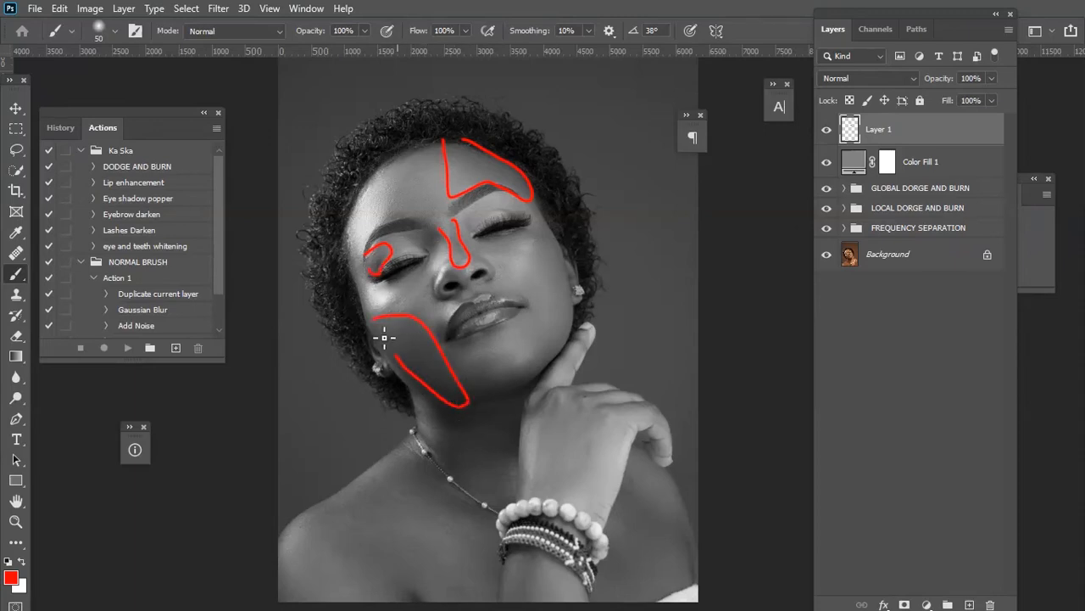
mouse_move(466, 372)
mouse_down()
mouse_move(526, 374)
mouse_move(533, 385)
mouse_move(504, 410)
mouse_move(473, 405)
mouse_up()
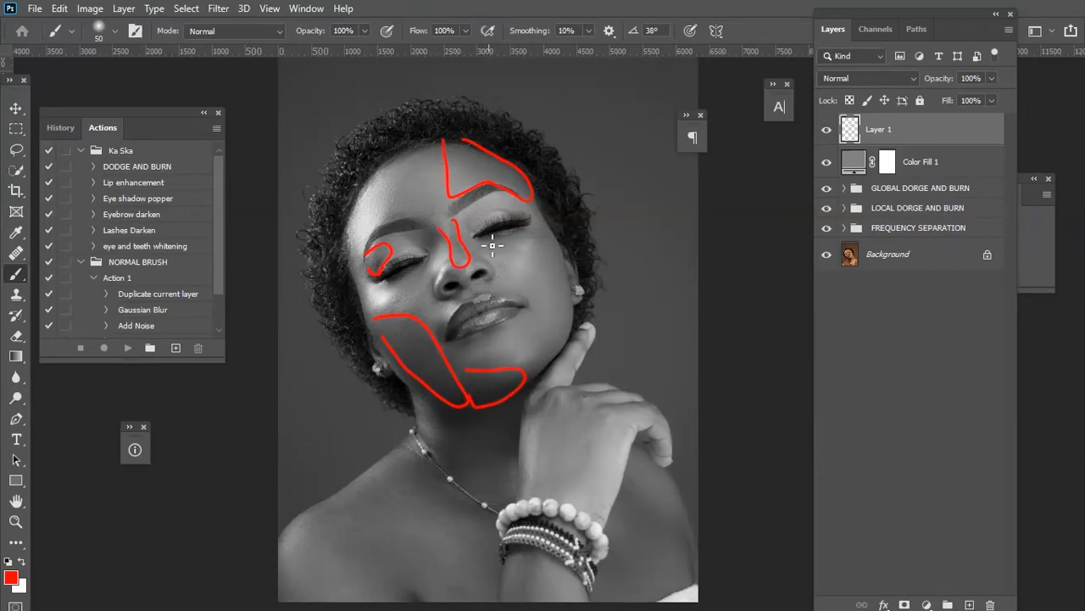
mouse_move(476, 250)
mouse_down()
mouse_move(523, 262)
mouse_move(536, 248)
mouse_move(431, 248)
mouse_move(440, 259)
mouse_move(451, 252)
mouse_move(425, 233)
mouse_up()
click(411, 234)
mouse_move(397, 163)
mouse_down()
mouse_move(406, 215)
mouse_move(446, 195)
mouse_up()
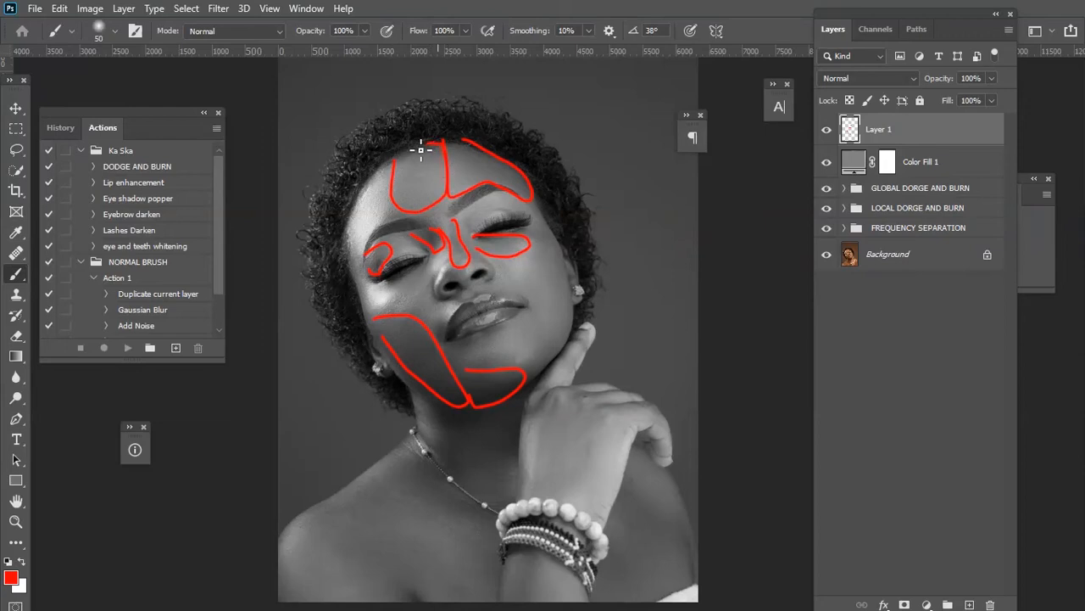
Continue outlining the neck, hand, arm and chest areas in red on the same layer.
scroll(414, 242, down, 2)
mouse_move(349, 208)
mouse_down()
mouse_move(364, 236)
mouse_move(349, 231)
mouse_up()
scroll(430, 303, down, 2)
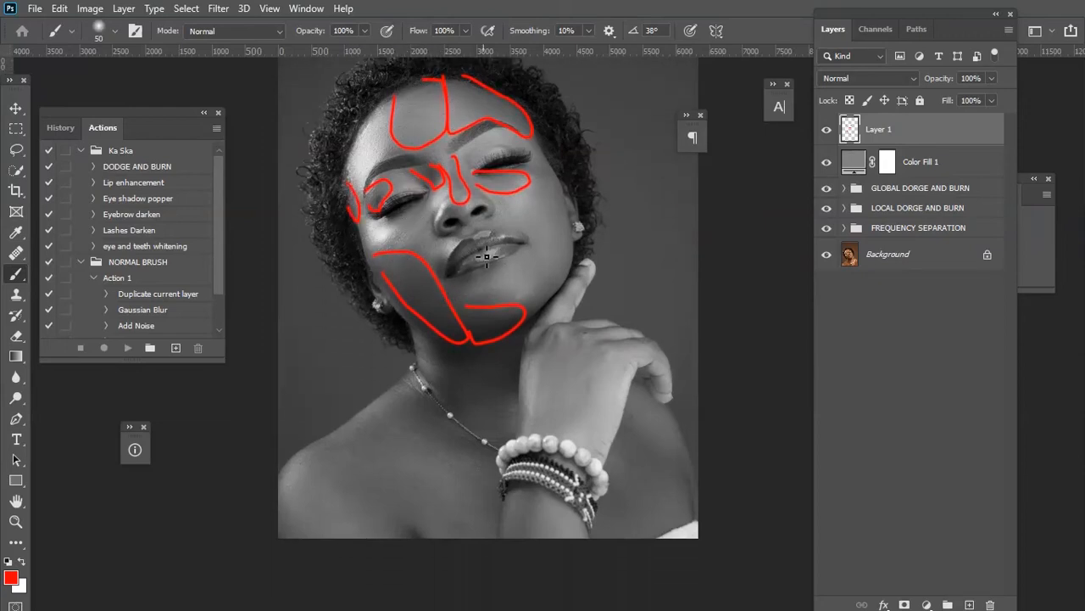
drag(417, 206, 396, 227)
scroll(504, 339, down, 5)
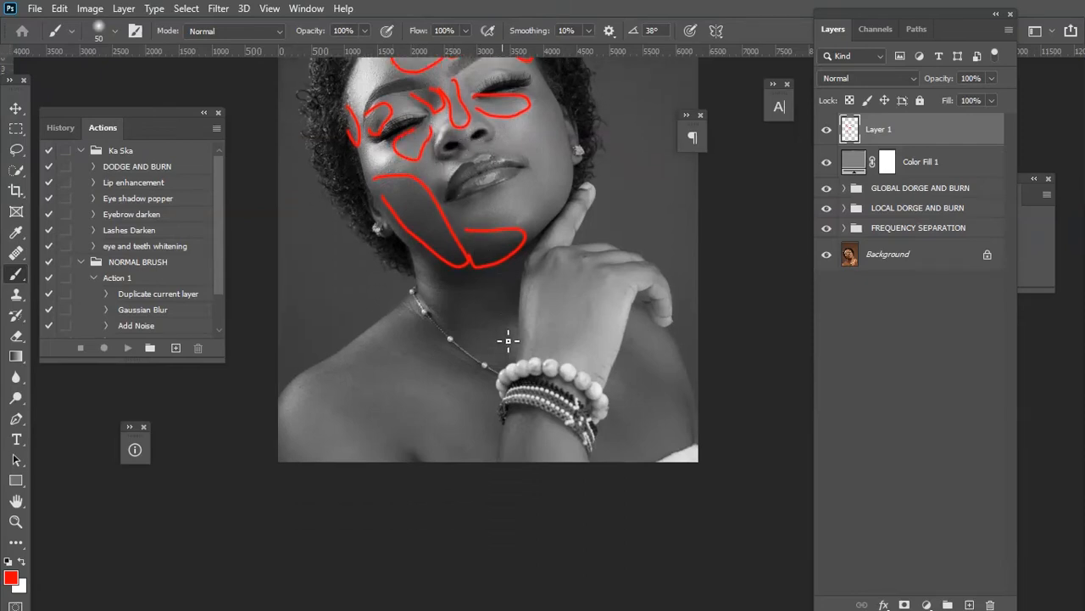
mouse_move(450, 240)
mouse_down()
mouse_move(456, 287)
mouse_move(474, 300)
mouse_move(505, 289)
mouse_move(525, 274)
mouse_move(544, 191)
mouse_move(471, 210)
mouse_up()
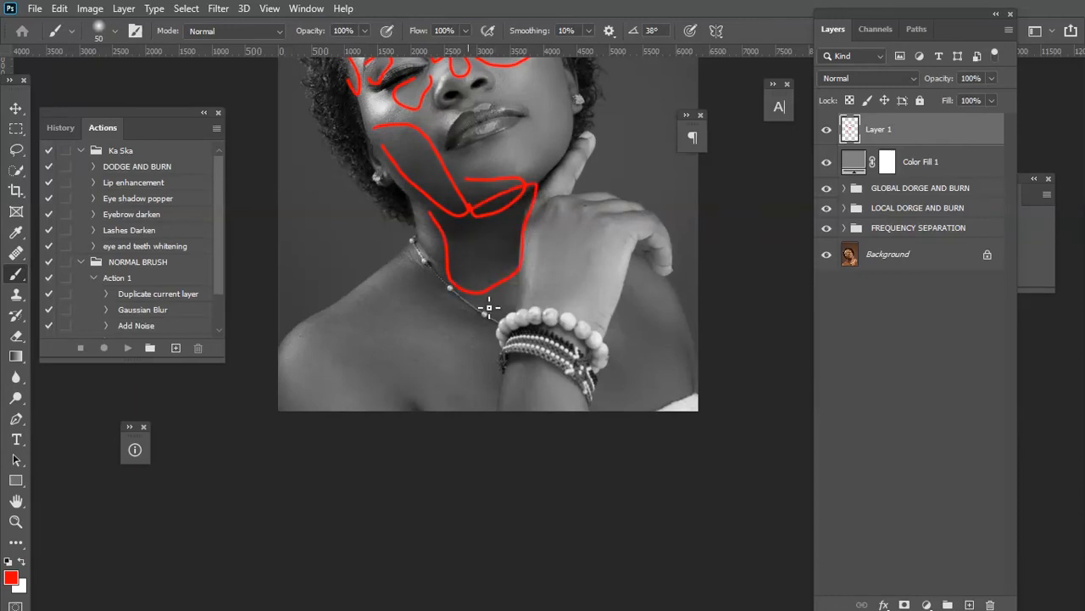
scroll(489, 307, down, 2)
scroll(577, 319, up, 2)
drag(687, 349, 690, 397)
scroll(589, 283, up, 2)
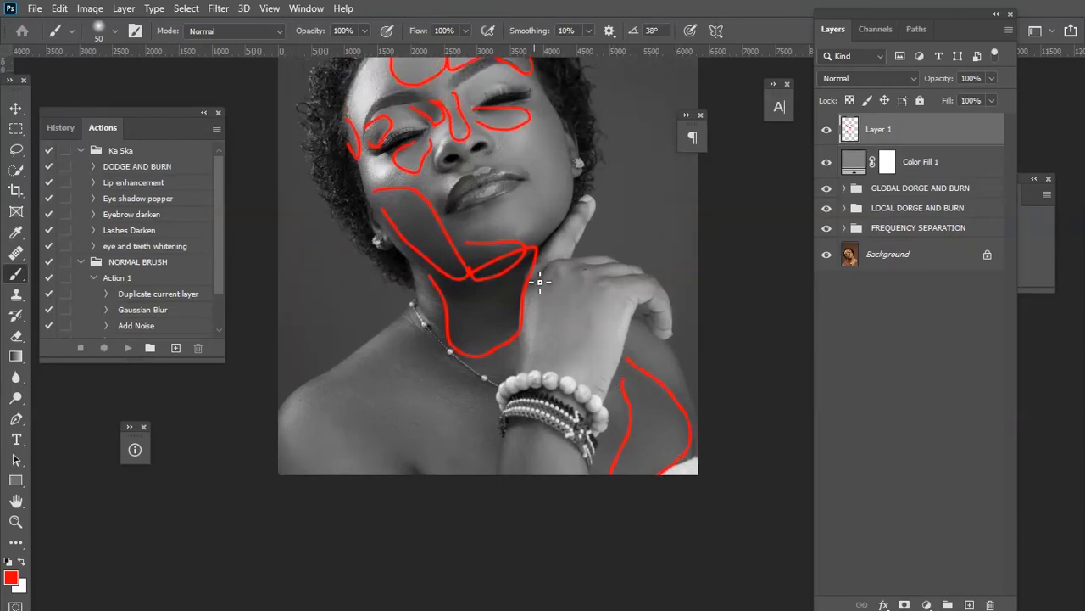
mouse_move(562, 296)
mouse_down()
mouse_move(586, 268)
mouse_move(548, 272)
mouse_move(668, 289)
mouse_move(636, 289)
mouse_up()
key(ctrl+z)
mouse_move(604, 277)
mouse_down()
mouse_move(662, 286)
mouse_move(605, 281)
mouse_up()
mouse_move(543, 305)
mouse_down()
mouse_move(548, 363)
mouse_move(573, 373)
mouse_move(617, 283)
mouse_move(543, 304)
mouse_up()
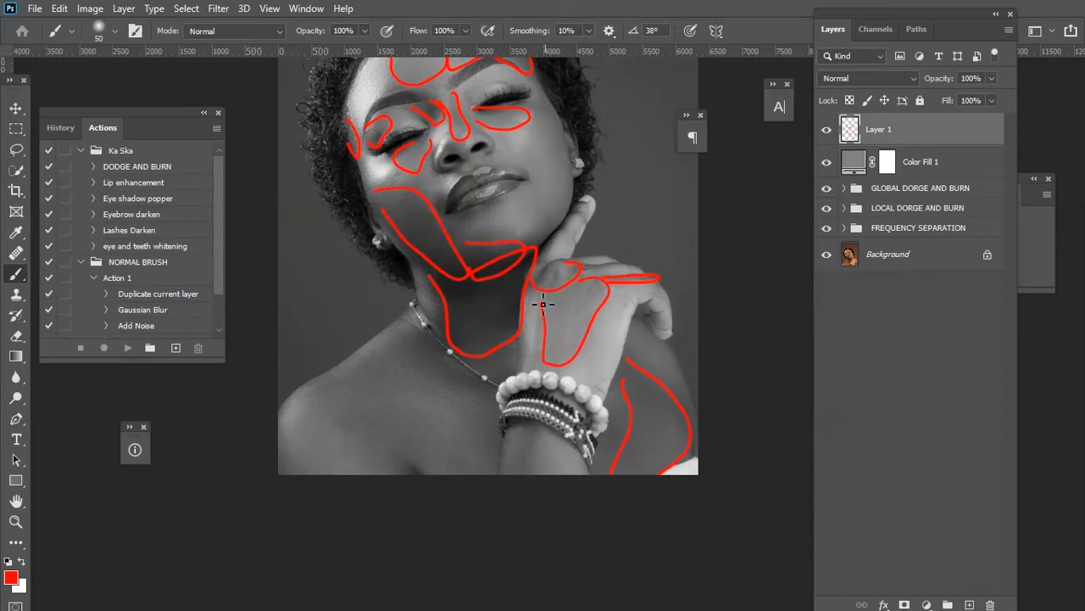
scroll(448, 268, up, 2)
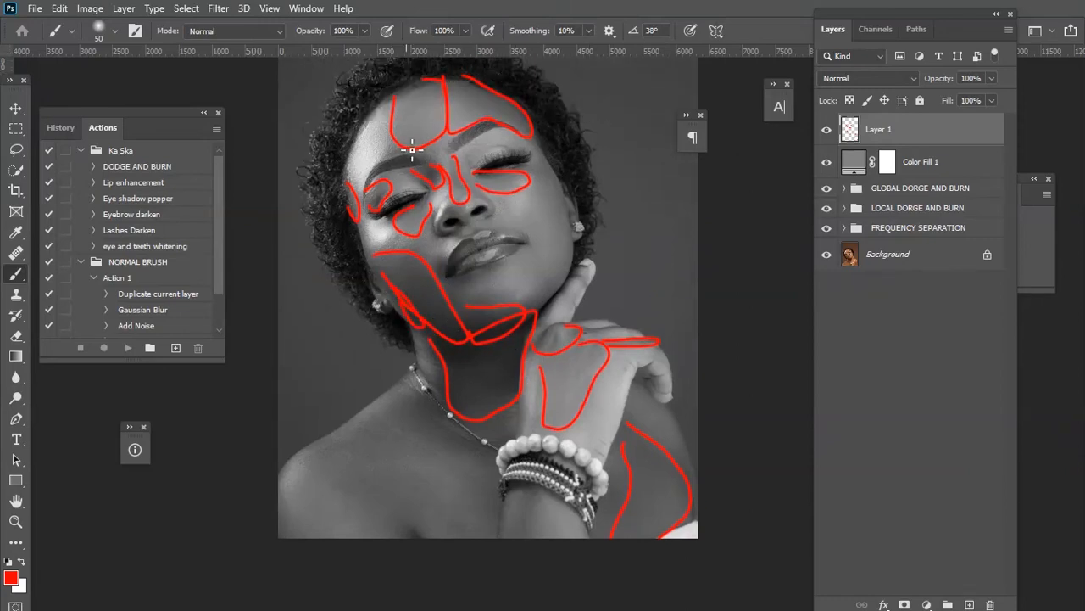
scroll(413, 150, up, 1)
scroll(458, 255, down, 1)
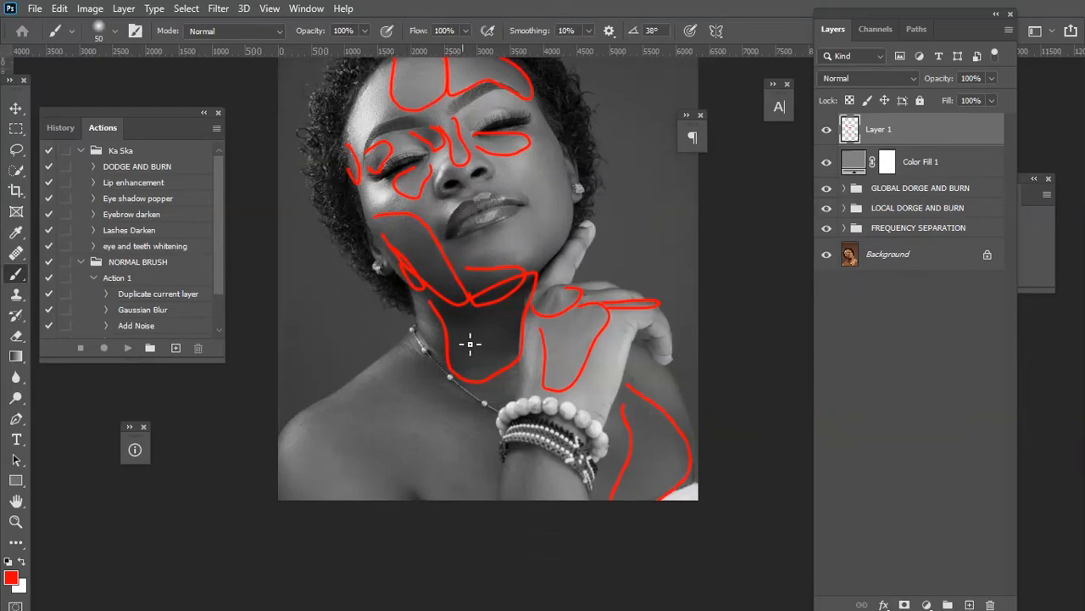
scroll(467, 346, down, 1)
drag(397, 336, 413, 371)
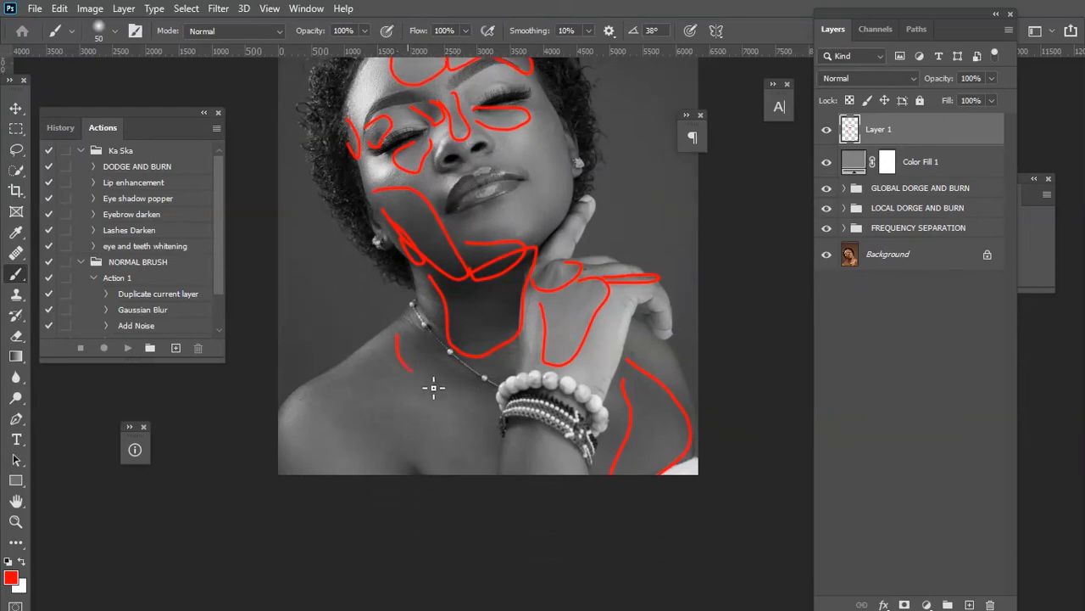
drag(493, 421, 485, 396)
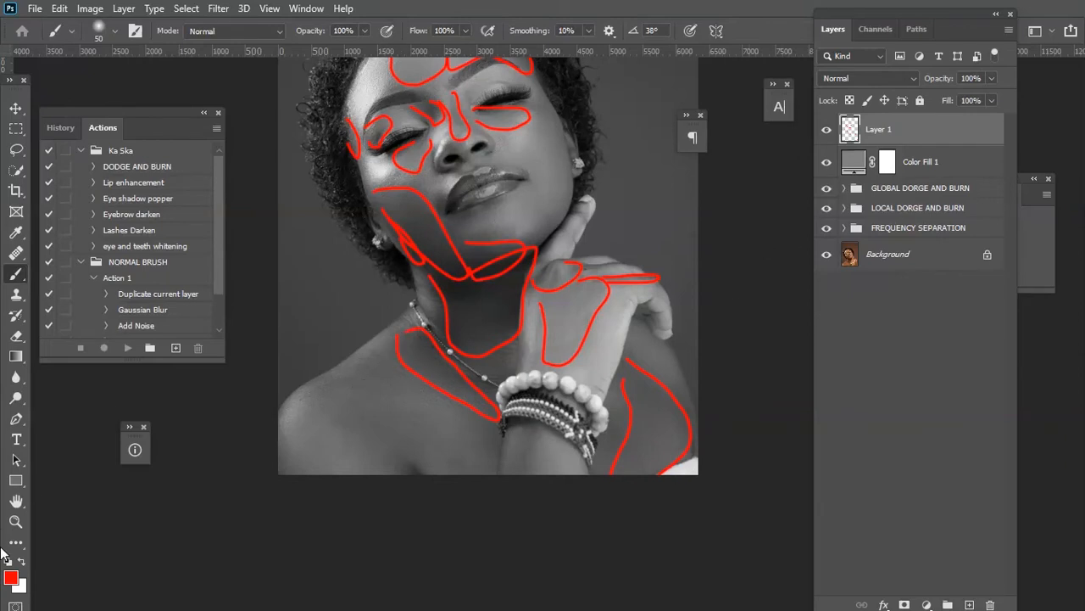
Change the foreground color to yellow.
click(12, 578)
click(654, 340)
drag(653, 362, 659, 460)
click(797, 285)
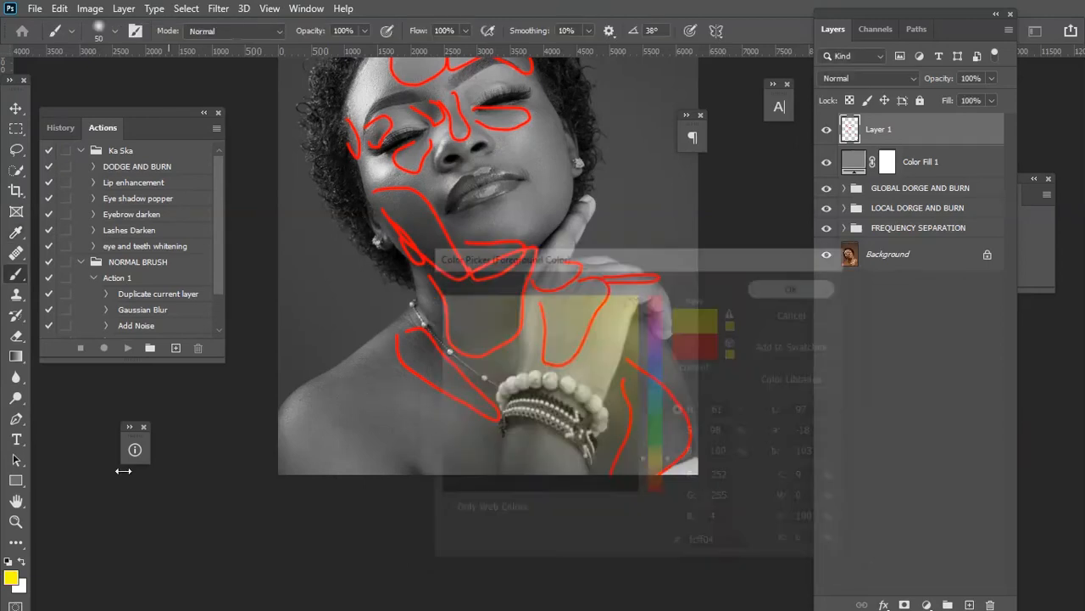
Paint yellow outlines on the new layer around the shoulder, the area under the lips, and beside the eye and nose.
scroll(129, 489, up, 1)
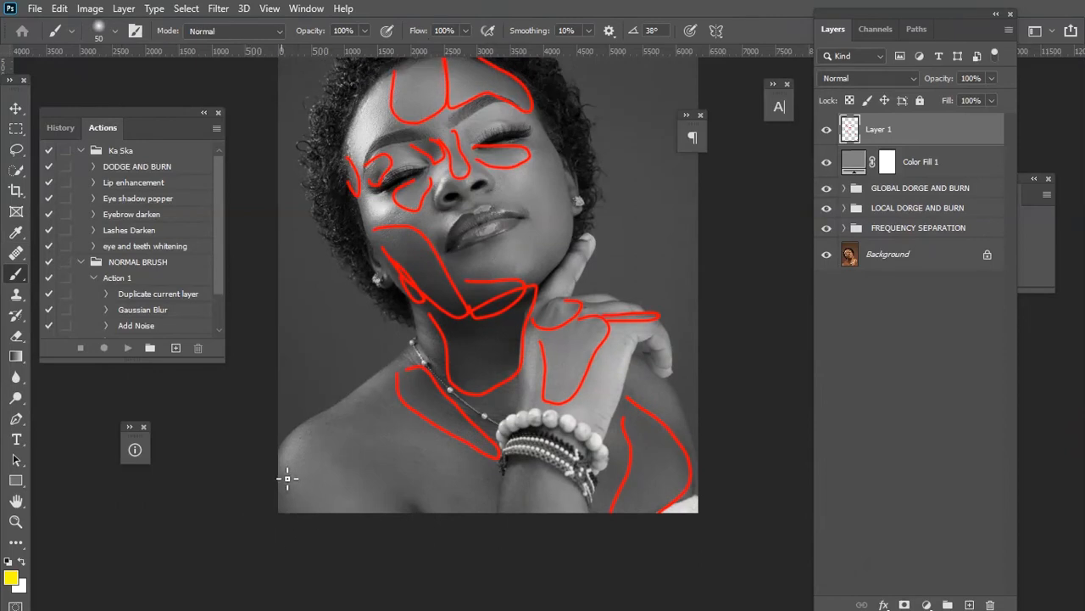
mouse_move(281, 462)
mouse_down()
mouse_move(316, 526)
mouse_move(345, 506)
mouse_move(339, 449)
mouse_move(290, 439)
mouse_up()
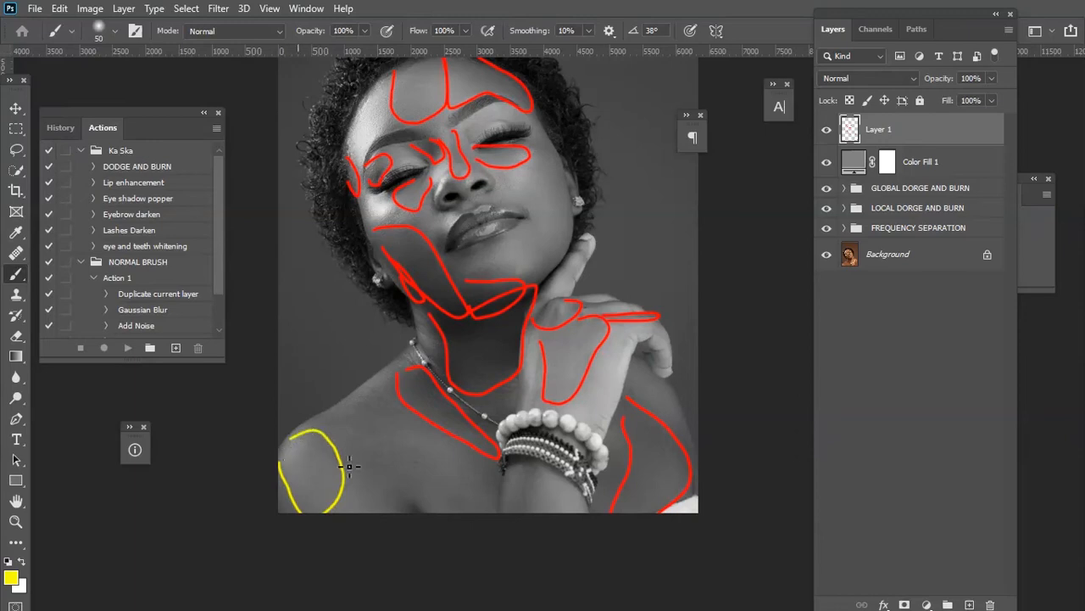
mouse_move(388, 407)
mouse_down()
mouse_move(459, 462)
mouse_move(457, 482)
mouse_move(375, 491)
mouse_move(341, 469)
mouse_move(350, 412)
mouse_up()
mouse_move(473, 248)
mouse_down()
mouse_move(492, 276)
mouse_move(520, 278)
mouse_move(534, 239)
mouse_up()
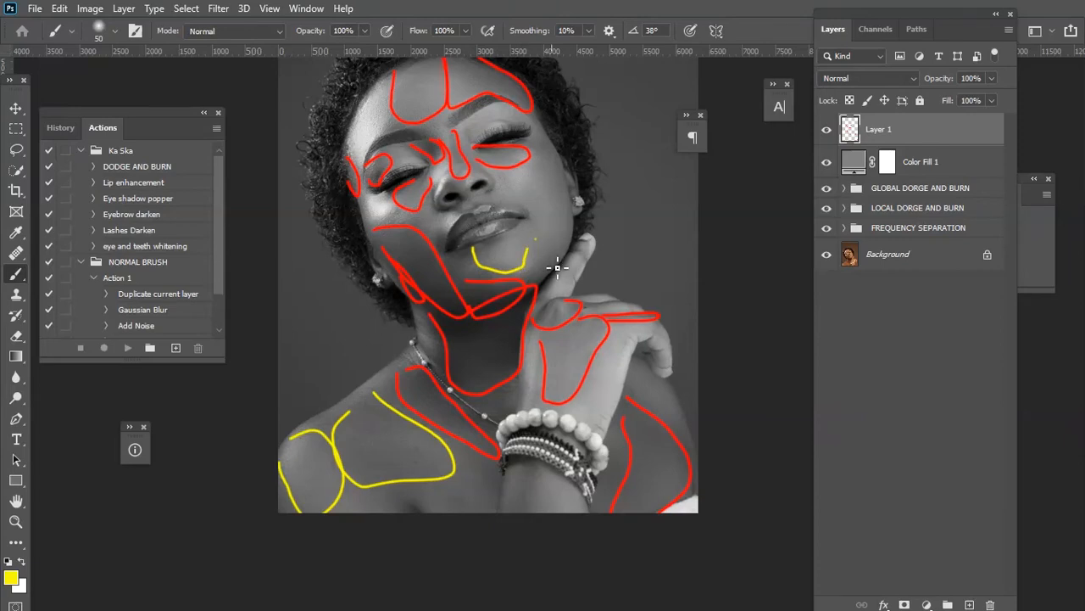
key(ctrl+z)
mouse_move(483, 244)
mouse_down()
mouse_move(516, 282)
mouse_move(535, 281)
mouse_move(541, 267)
mouse_move(505, 238)
mouse_move(445, 223)
mouse_move(441, 238)
mouse_move(468, 214)
mouse_move(404, 213)
mouse_move(393, 226)
mouse_move(374, 201)
mouse_up()
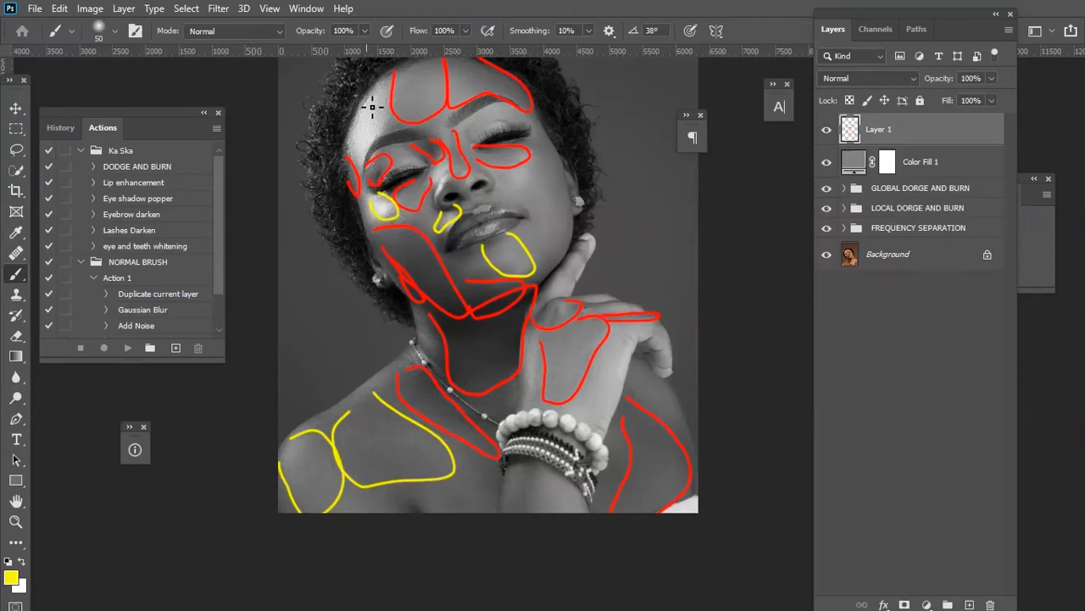
Continue outlining the forehead side, cheek, shoulders, chest and hand areas in yellow on the same layer.
mouse_move(380, 83)
mouse_down()
mouse_move(398, 133)
mouse_move(357, 179)
mouse_move(361, 114)
mouse_up()
scroll(518, 188, down, 1)
mouse_move(513, 168)
mouse_down()
mouse_move(569, 243)
mouse_move(508, 178)
mouse_up()
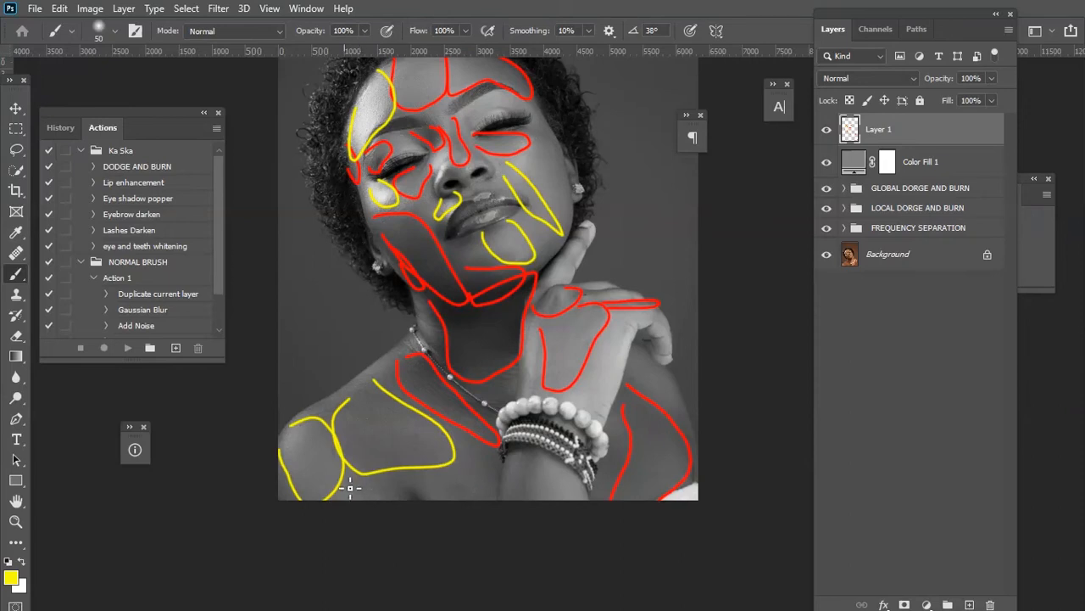
drag(394, 496, 375, 477)
drag(460, 453, 486, 499)
drag(532, 454, 558, 528)
drag(554, 455, 585, 498)
mouse_move(590, 401)
mouse_down()
mouse_move(601, 414)
mouse_move(656, 325)
mouse_move(624, 319)
mouse_up()
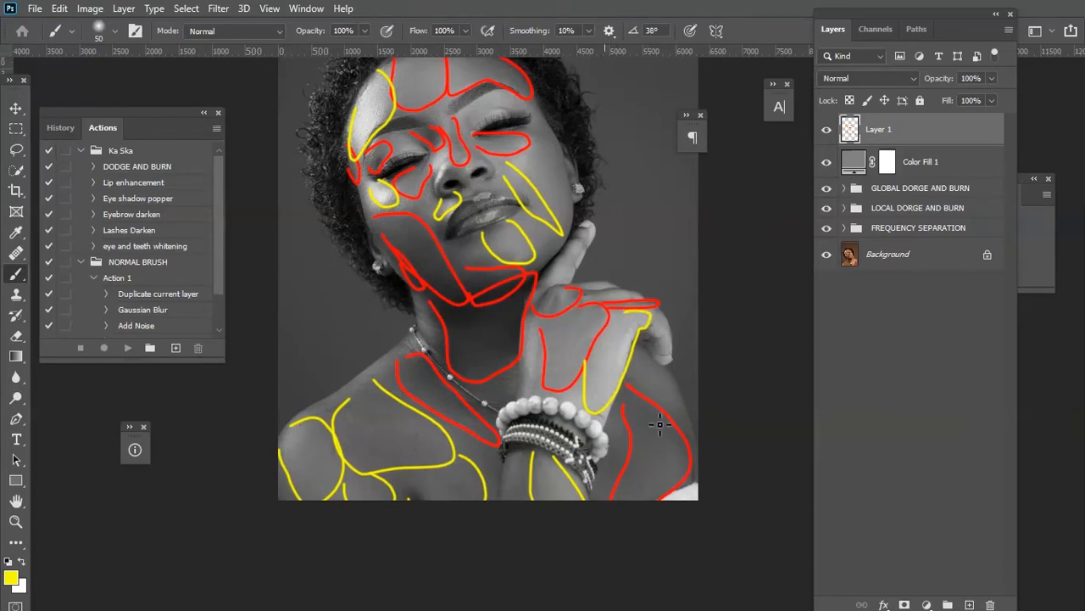
mouse_move(638, 379)
mouse_down()
mouse_move(677, 423)
mouse_move(684, 402)
mouse_move(640, 350)
mouse_up()
Sample the red fe0404 back as foreground color from an outline and outline the right cheek in red.
scroll(154, 395, up, 2)
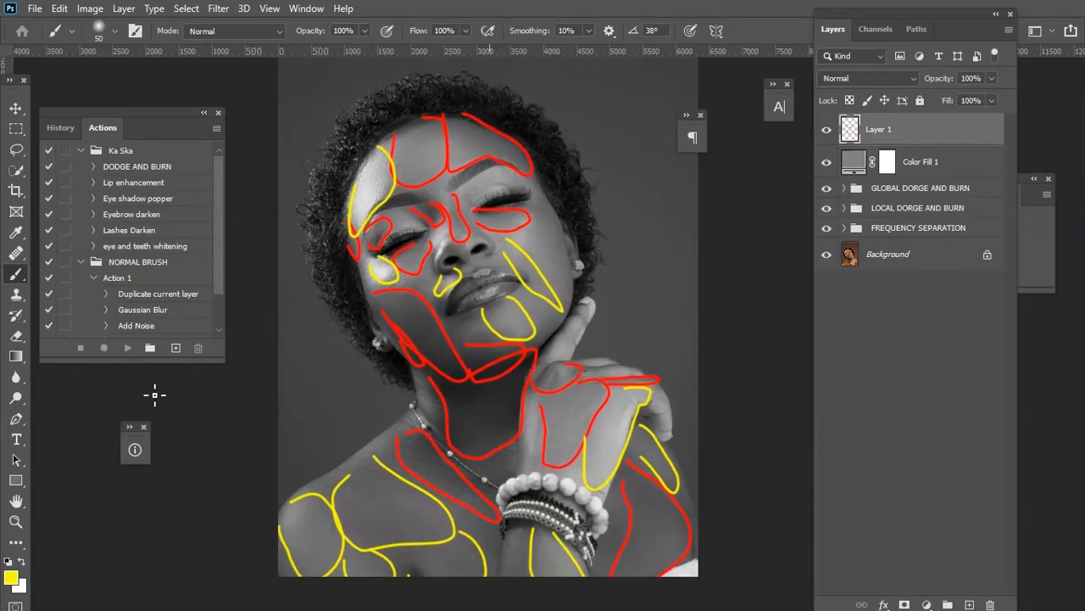
click(11, 577)
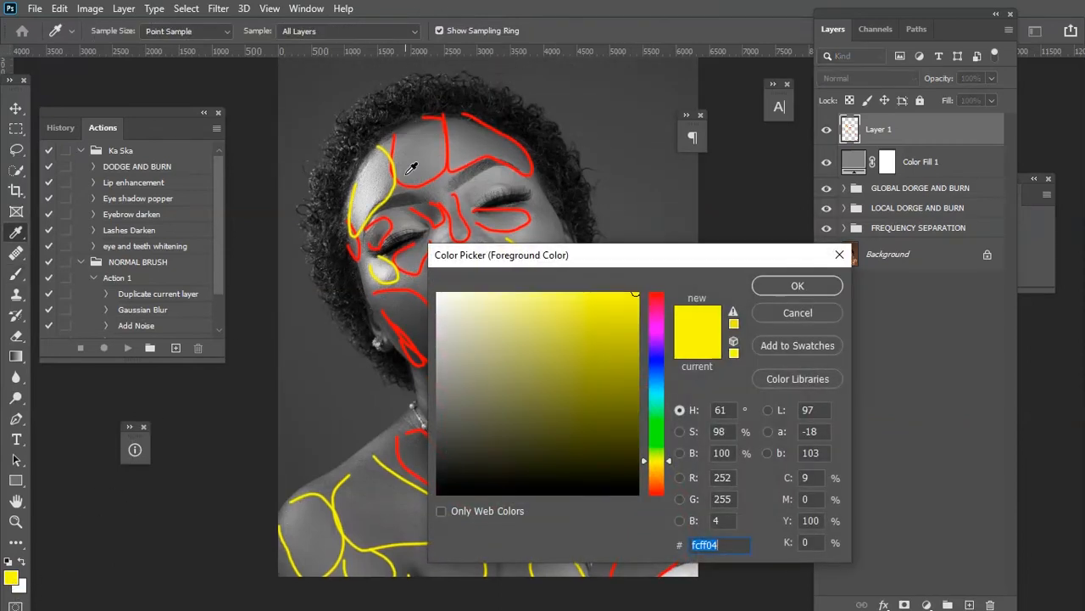
click(414, 180)
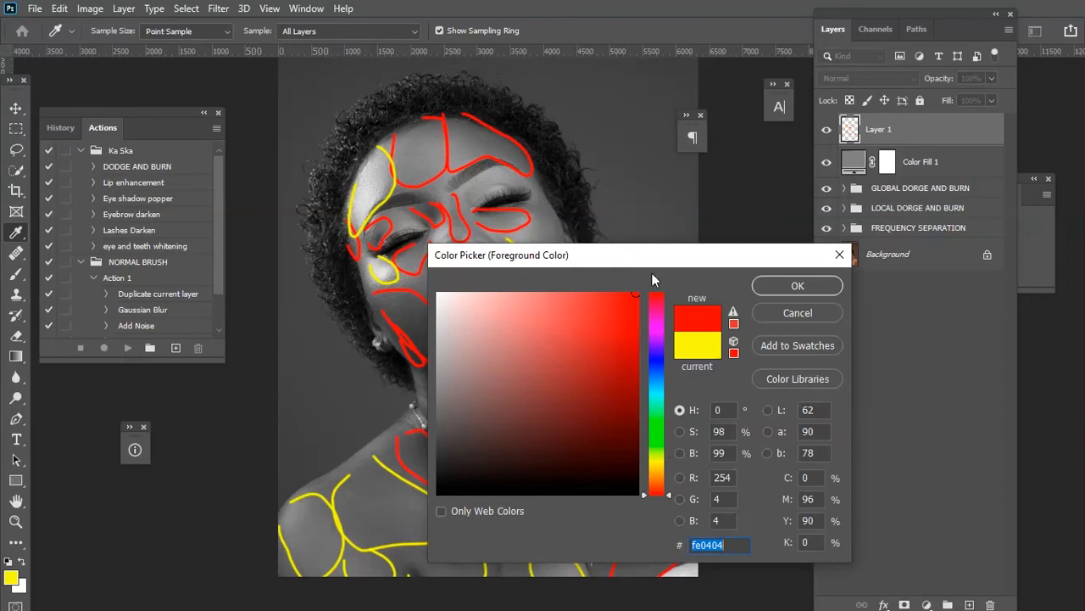
click(808, 287)
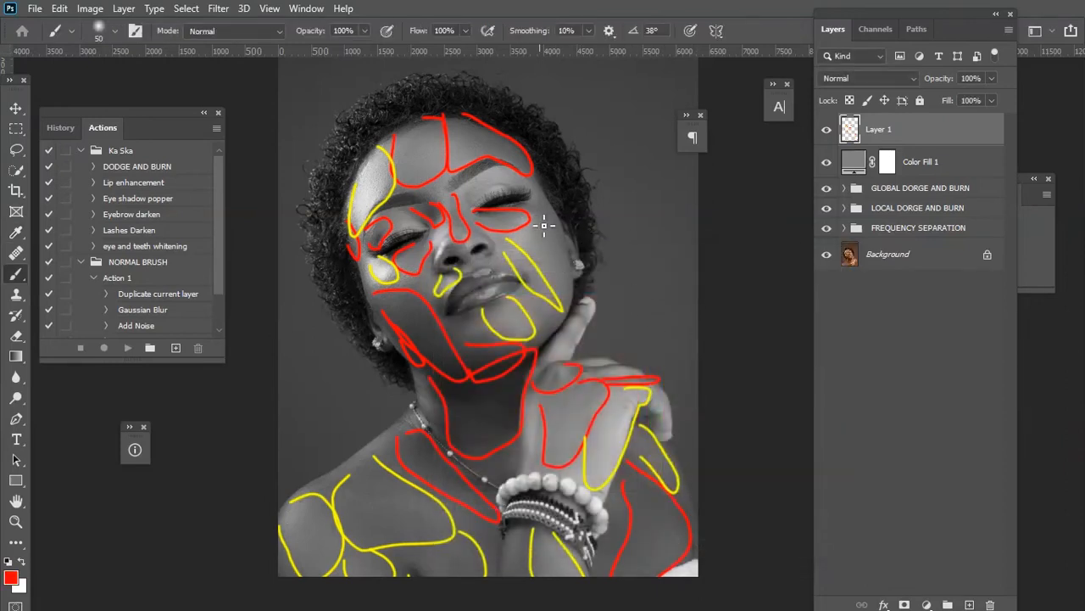
mouse_move(560, 212)
mouse_down()
mouse_move(577, 250)
mouse_move(564, 287)
mouse_move(541, 236)
mouse_move(551, 209)
mouse_up()
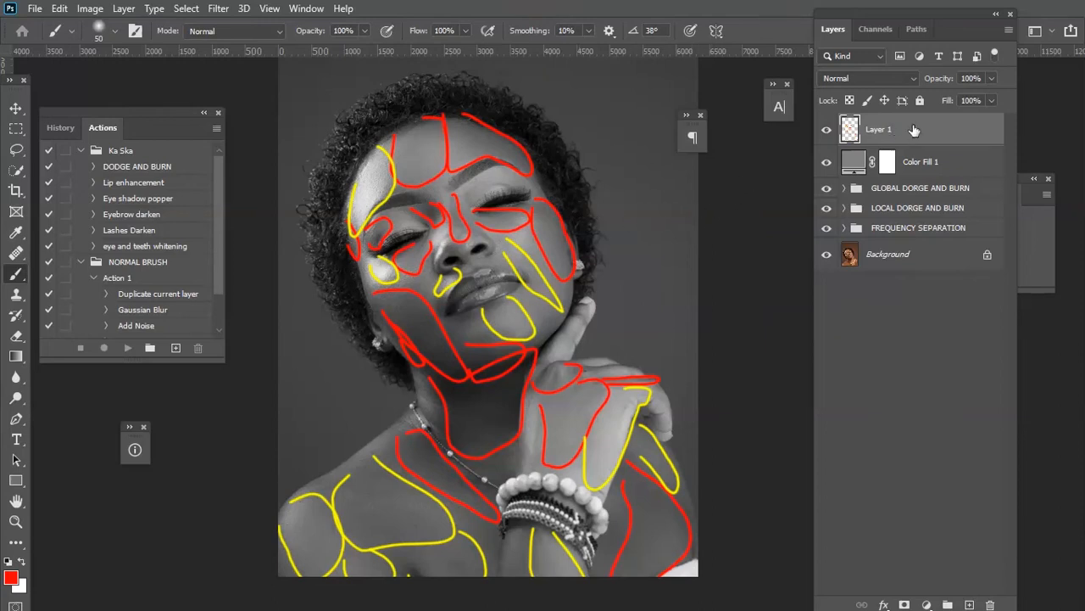
Delete the colored outline layer and select the Dodge layer inside the local dodge and burn group.
mouse_move(914, 130)
mouse_down()
mouse_move(994, 512)
mouse_move(1002, 601)
mouse_move(989, 605)
mouse_up()
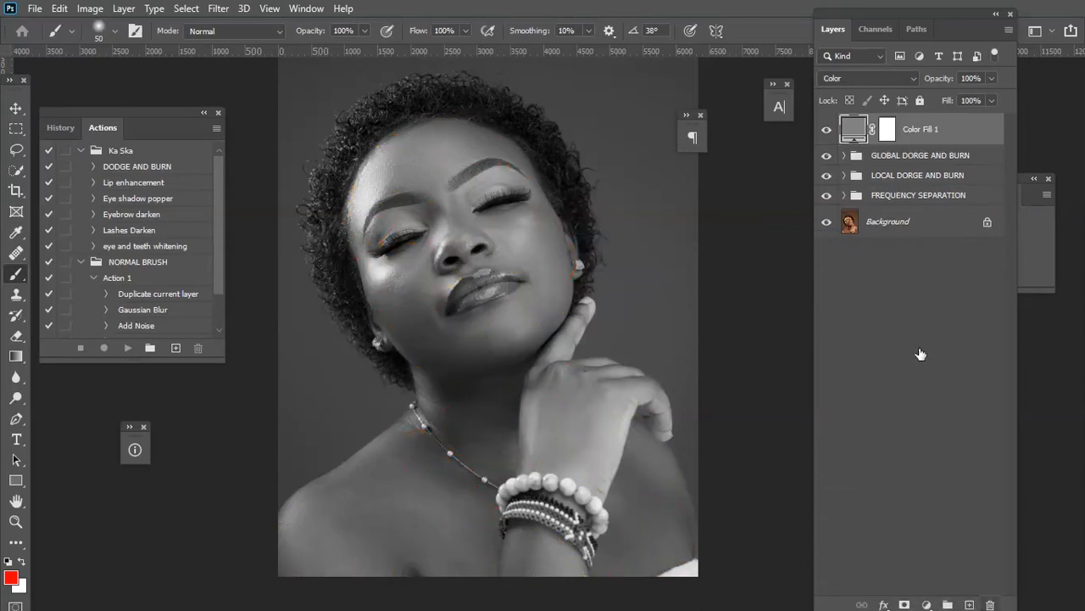
click(843, 175)
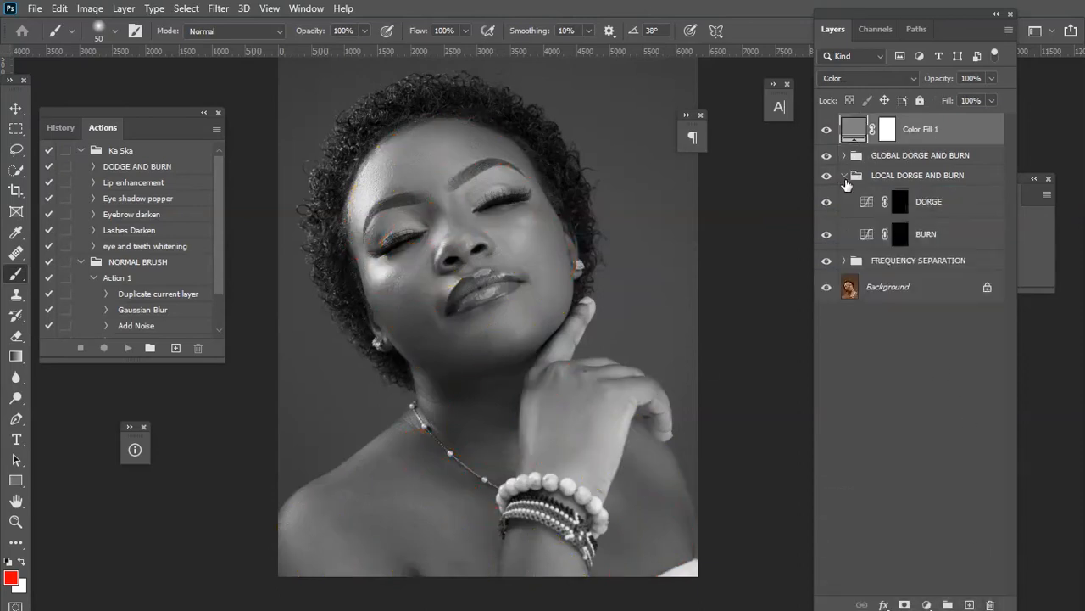
click(924, 209)
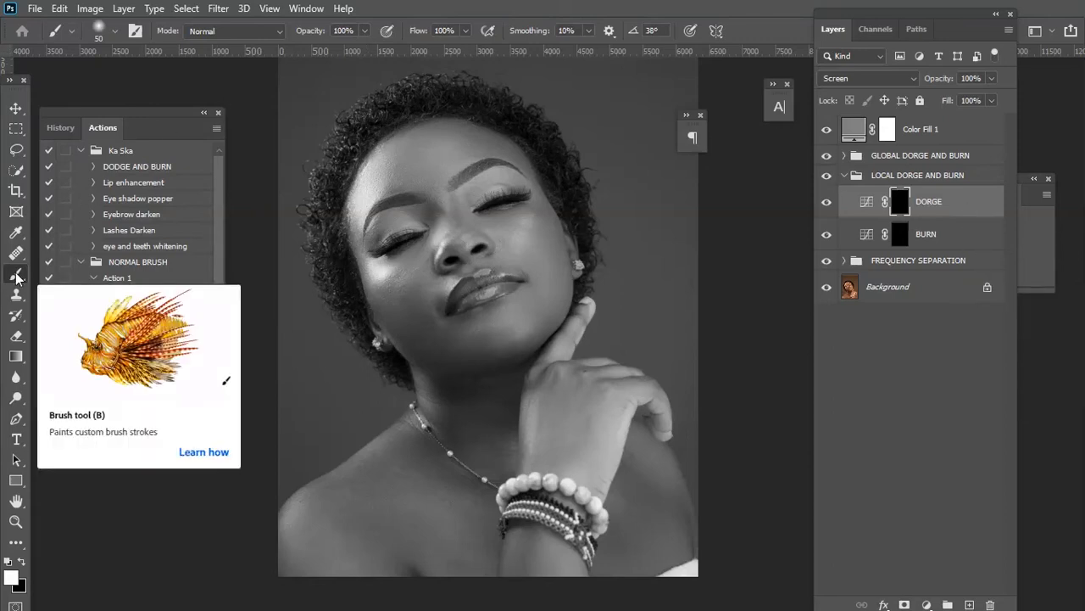
Set brush opacity to 2% and paint white on the local Dodge layer over the forehead, brow and nose highlights.
click(365, 31)
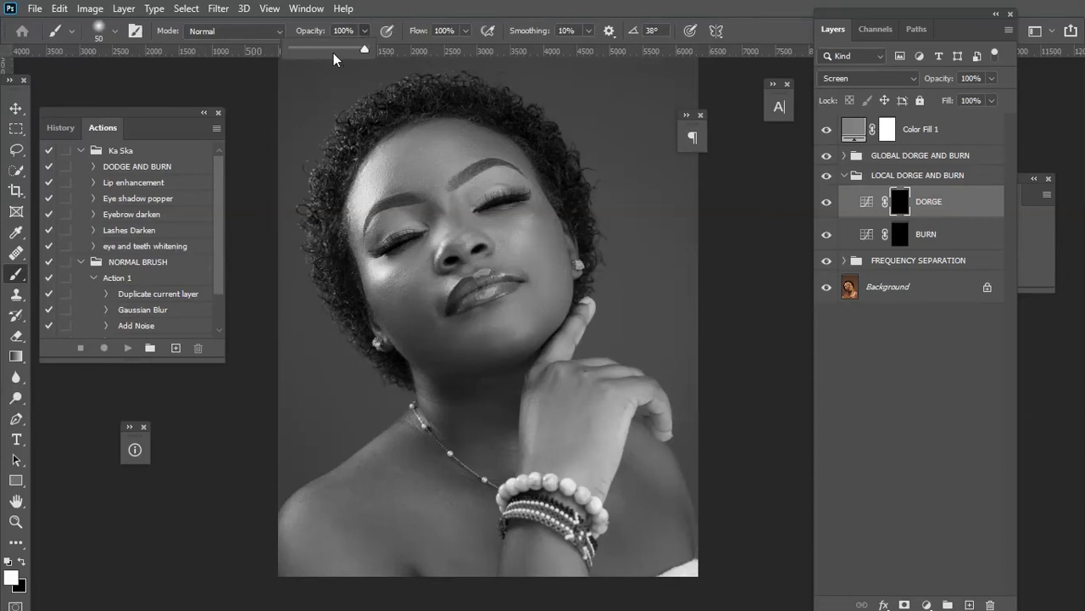
drag(298, 51, 297, 52)
drag(292, 53, 293, 53)
key(Return)
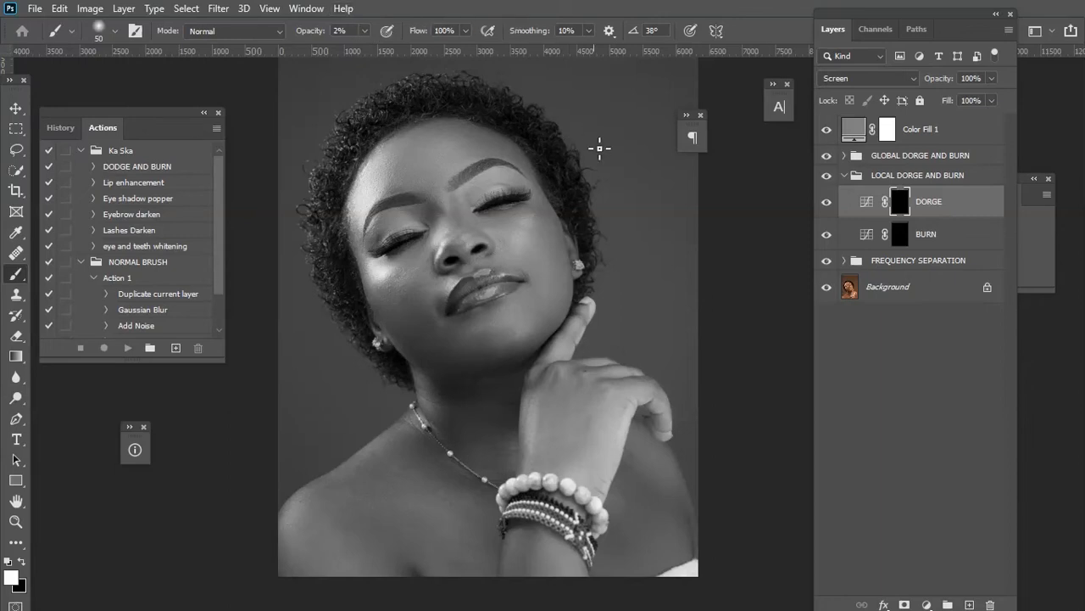
scroll(587, 125, up, 1)
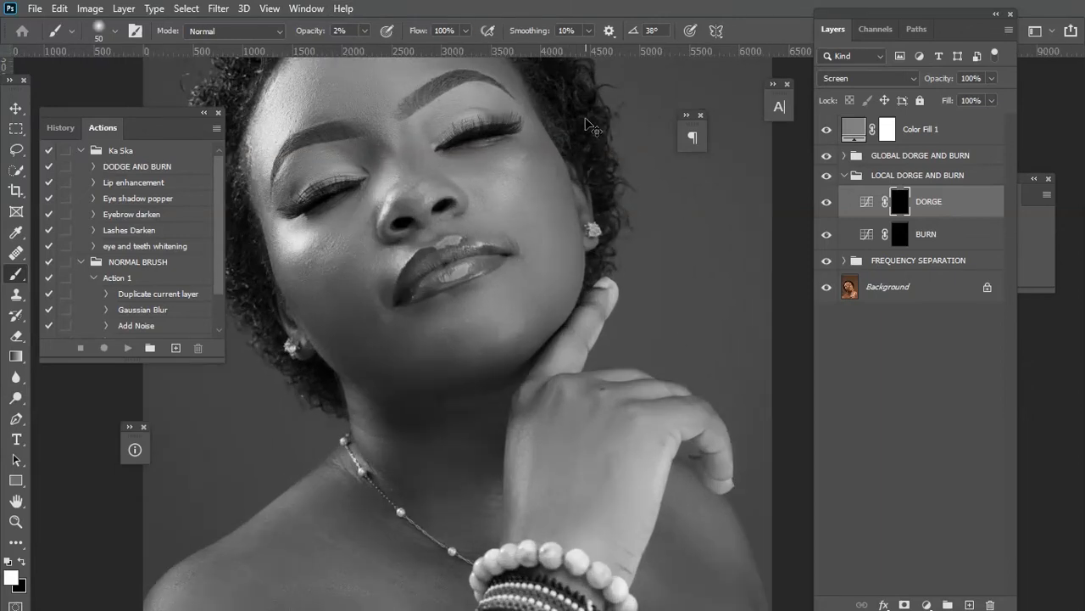
scroll(592, 127, up, 1)
drag(369, 175, 526, 296)
key(bracketright)
key(bracketright)
key(bracketright)
key(bracketright)
key(bracketright)
key(bracketright)
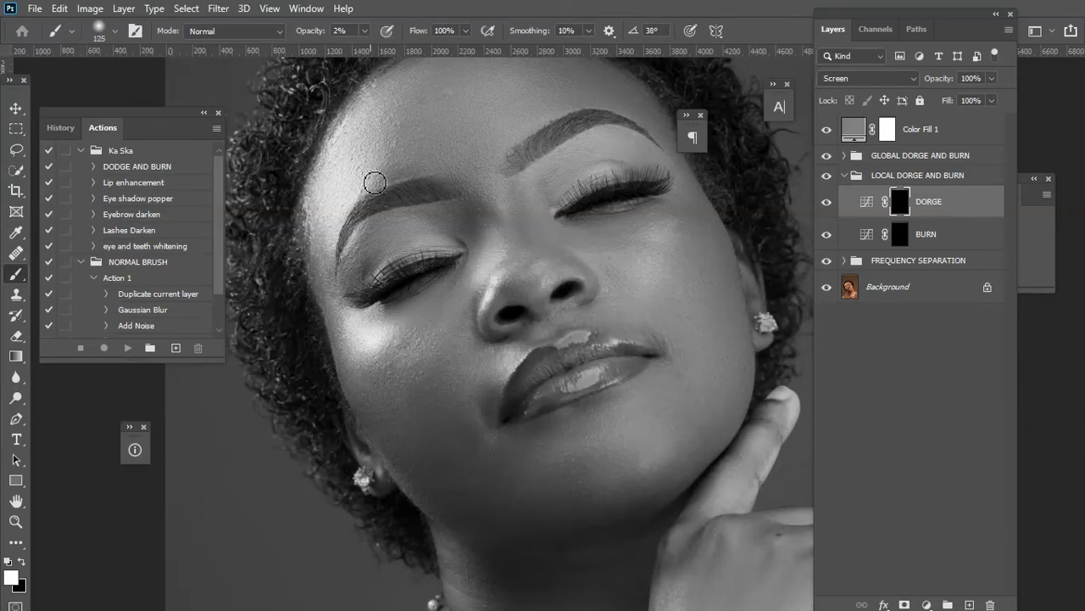
key(bracketright)
drag(379, 114, 379, 154)
key(bracketleft)
key(bracketleft)
scroll(453, 181, down, 3)
mouse_move(492, 103)
mouse_down()
mouse_move(480, 161)
mouse_move(511, 133)
mouse_move(492, 186)
mouse_move(497, 174)
mouse_up()
key(bracketright)
mouse_move(430, 205)
mouse_down()
mouse_move(363, 216)
mouse_move(344, 199)
mouse_move(378, 187)
mouse_move(402, 205)
mouse_up()
key(bracketright)
scroll(446, 216, down, 3)
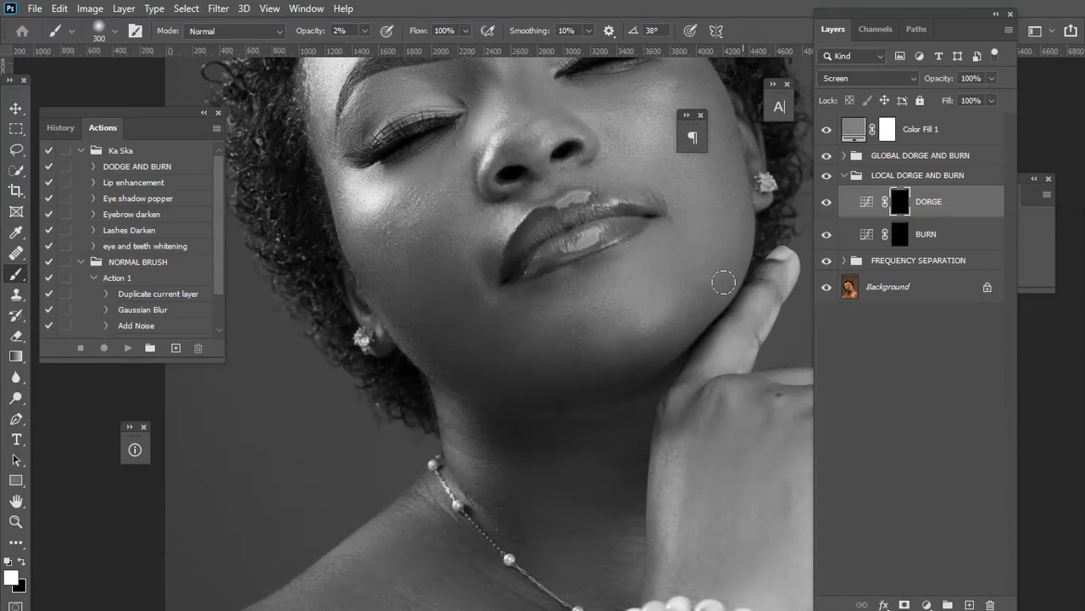
Resize the brush and dodge the cheek, under-eye, chin and neck highlights on the local Dodge layer.
key(bracketleft)
scroll(677, 289, up, 2)
scroll(680, 290, down, 9)
scroll(680, 290, up, 10)
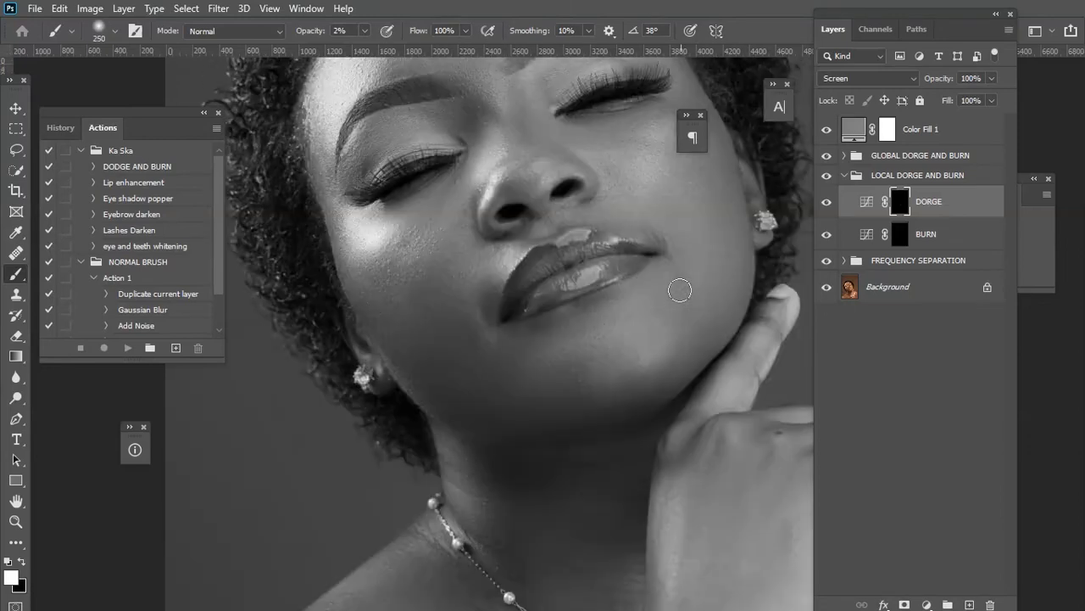
scroll(680, 290, up, 5)
key(bracketleft)
key(bracketleft)
key(bracketleft)
key(bracketleft)
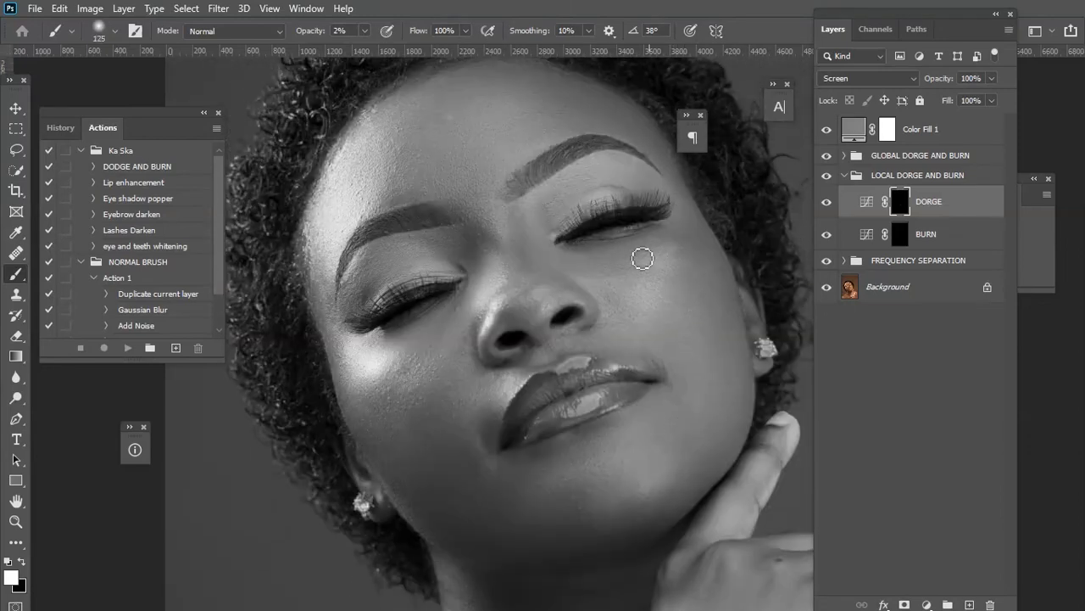
key(bracketright)
key(bracketright)
key(bracketleft)
key(bracketleft)
scroll(594, 272, up, 2)
key(bracketleft)
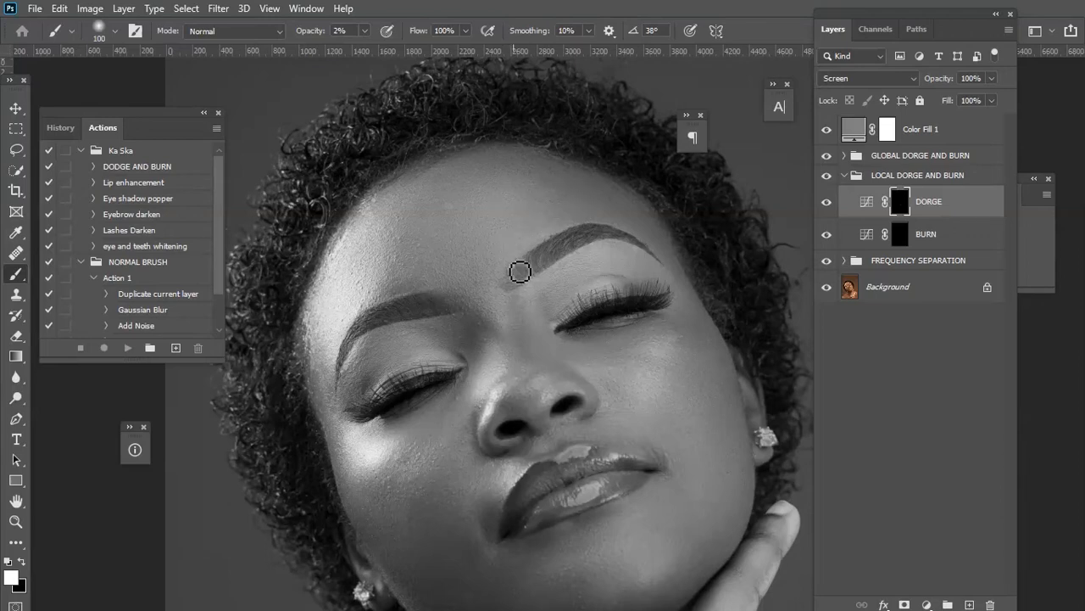
drag(508, 487, 460, 279)
drag(458, 462, 453, 382)
drag(485, 490, 442, 362)
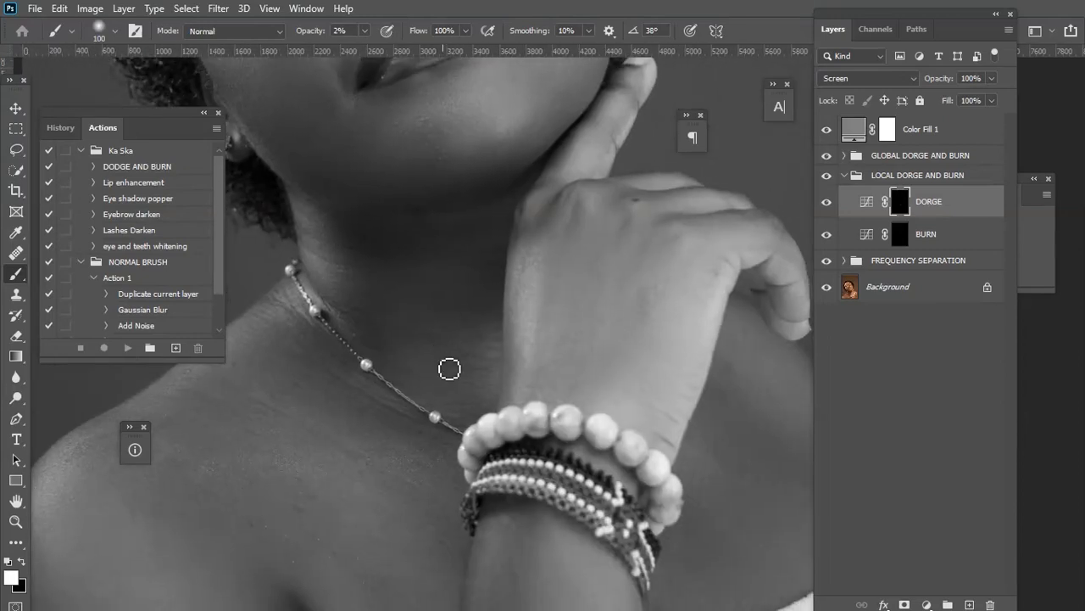
Enlarge the brush and dodge the chest, hand and shoulder highlights on the local Dodge layer.
scroll(449, 369, down, 2)
drag(468, 415, 492, 371)
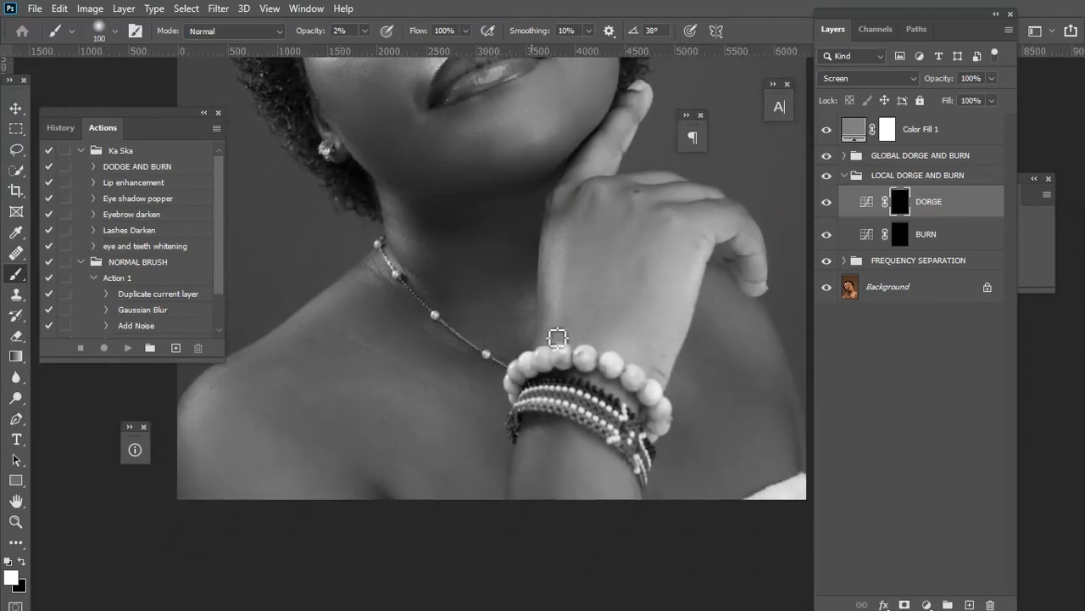
drag(585, 273, 565, 313)
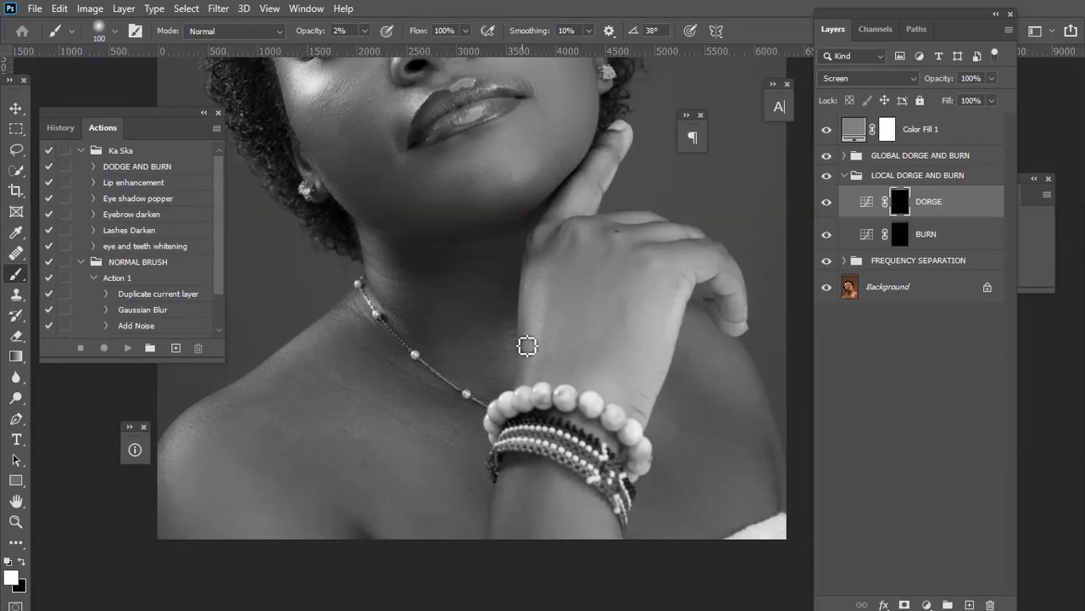
key(bracketright)
key(bracketright)
key(bracketright)
key(bracketright)
drag(409, 429, 385, 519)
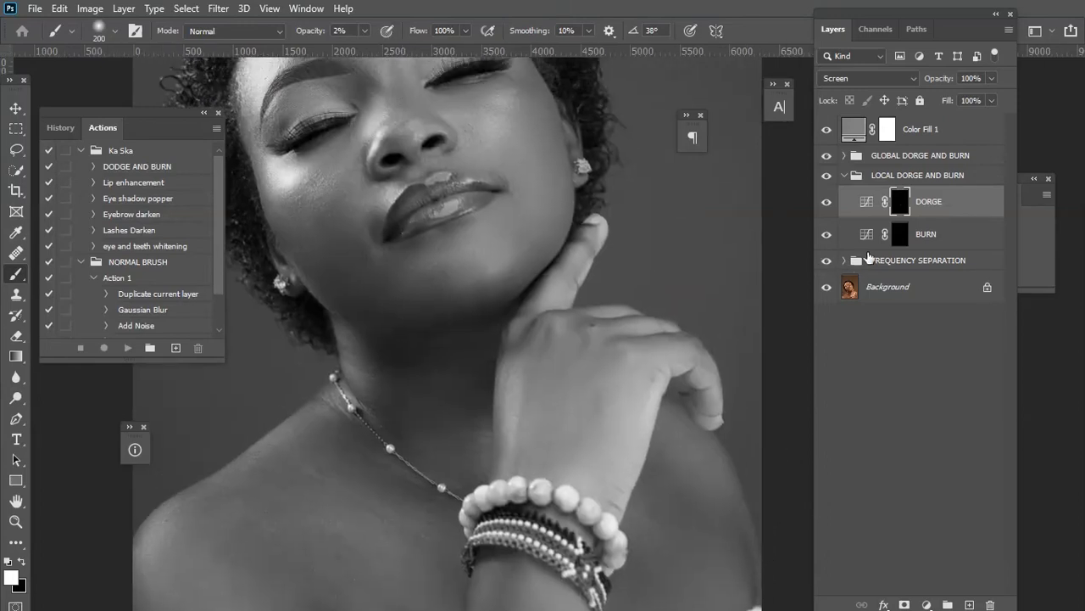
Select the local Burn layer and paint white over the shadows on the cheeks, jaw, neck and chest.
click(901, 235)
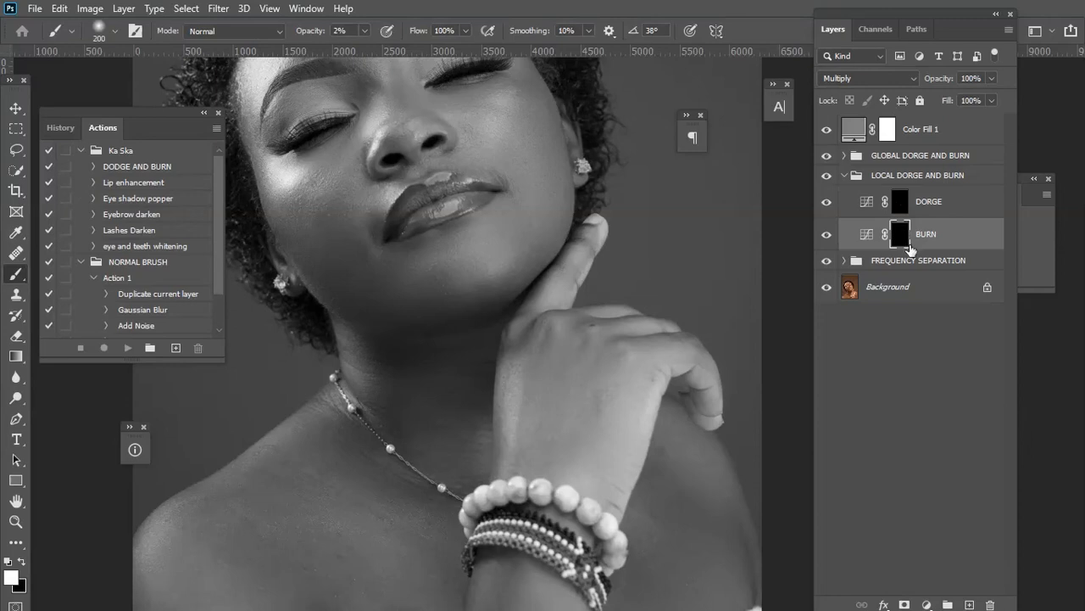
scroll(521, 295, up, 3)
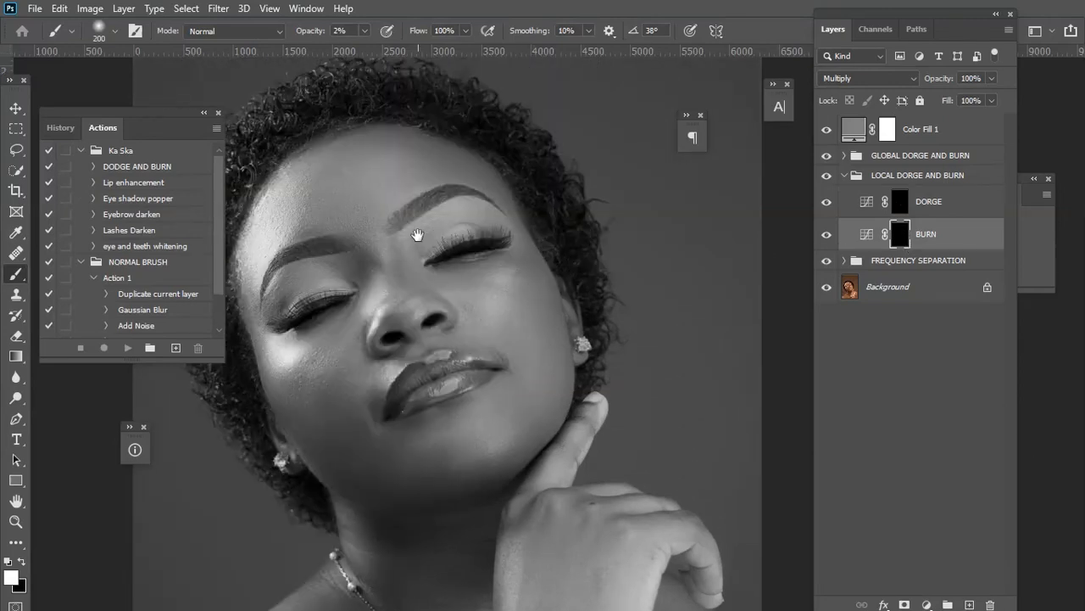
drag(420, 232, 557, 169)
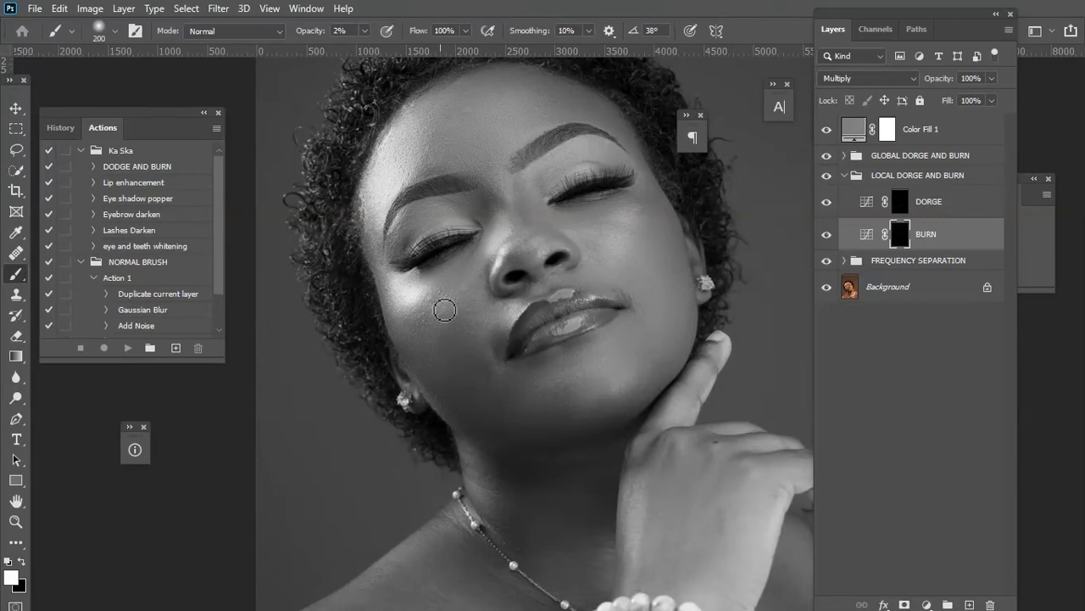
drag(433, 344, 433, 282)
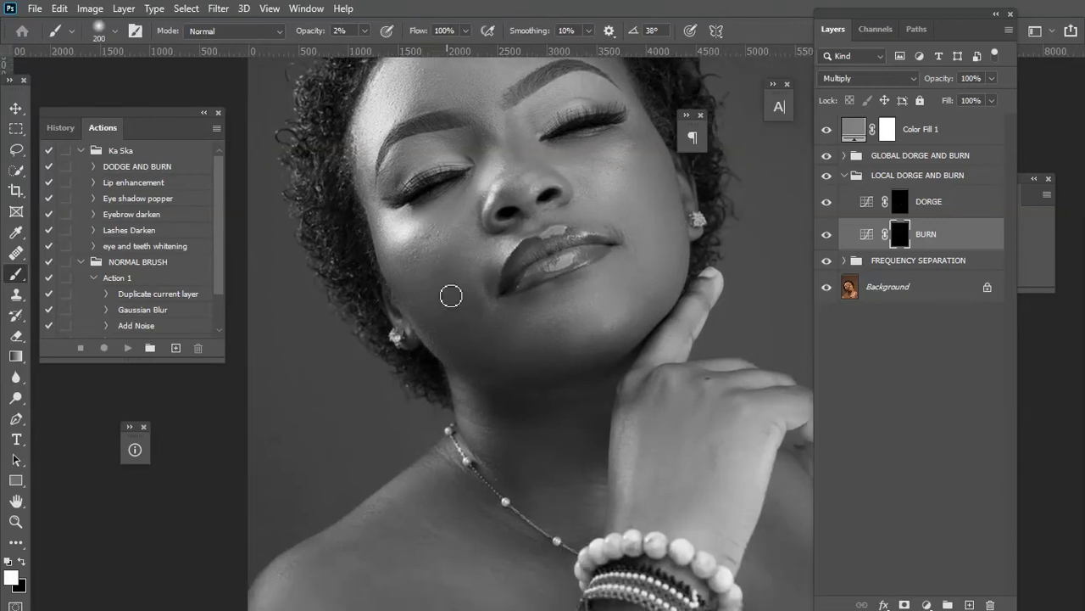
drag(528, 334, 460, 468)
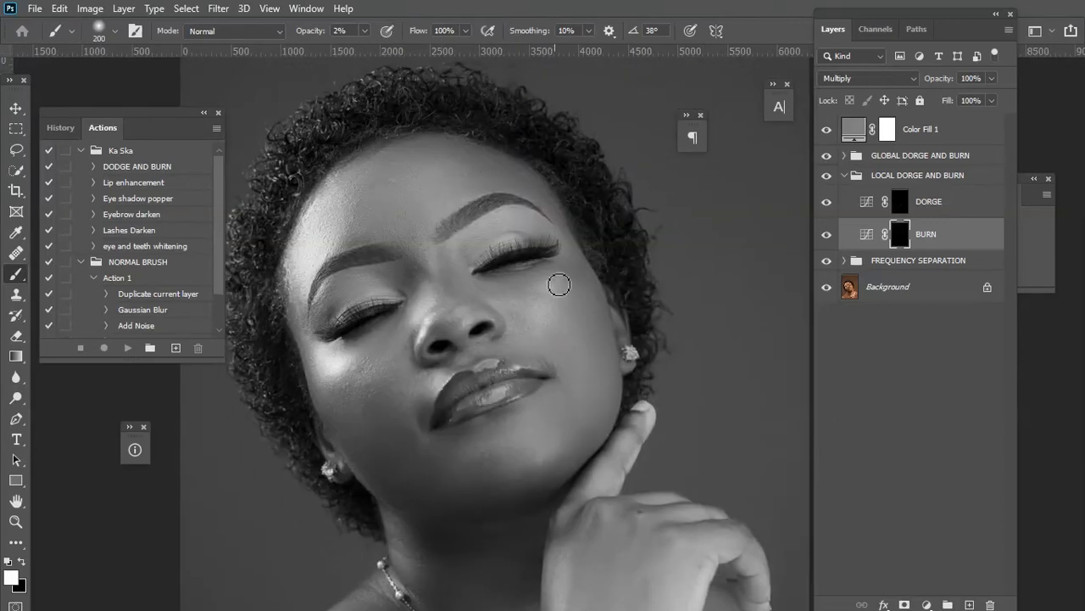
drag(535, 320, 556, 374)
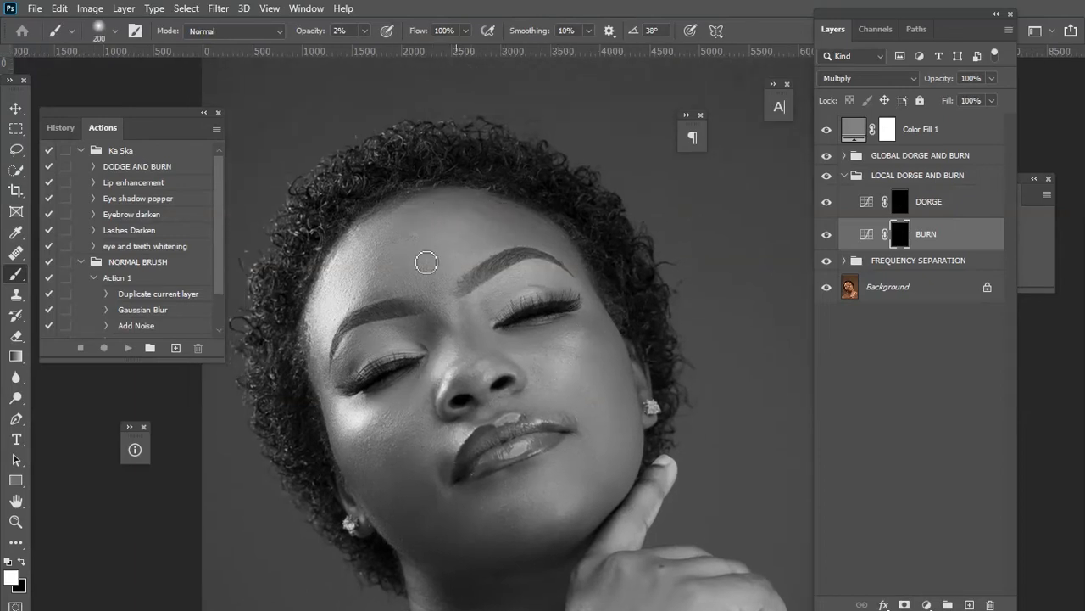
scroll(491, 299, down, 5)
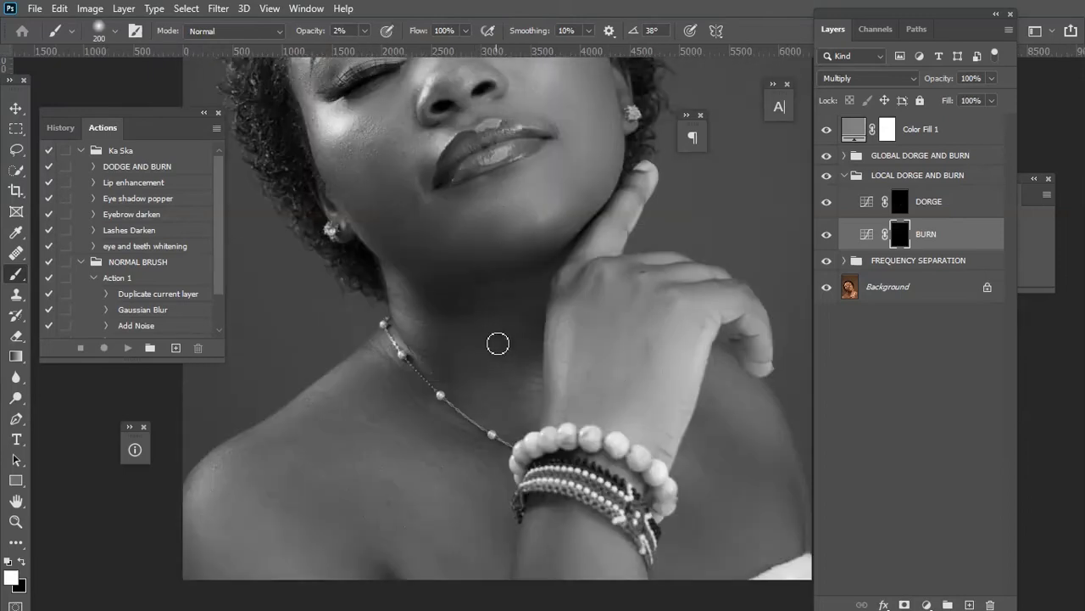
drag(356, 525, 378, 416)
drag(602, 413, 559, 439)
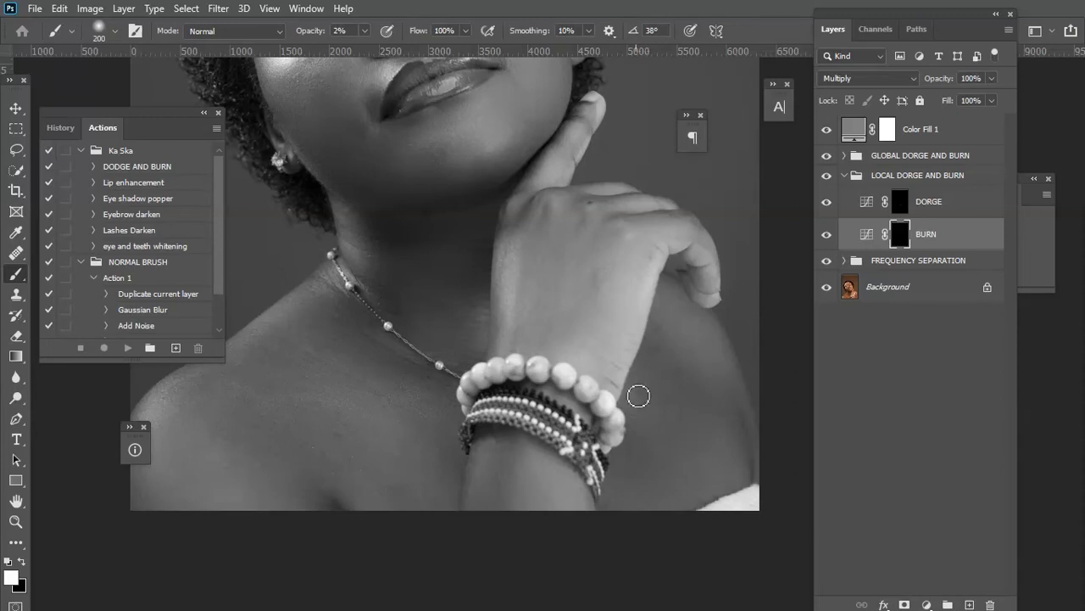
drag(526, 443, 592, 488)
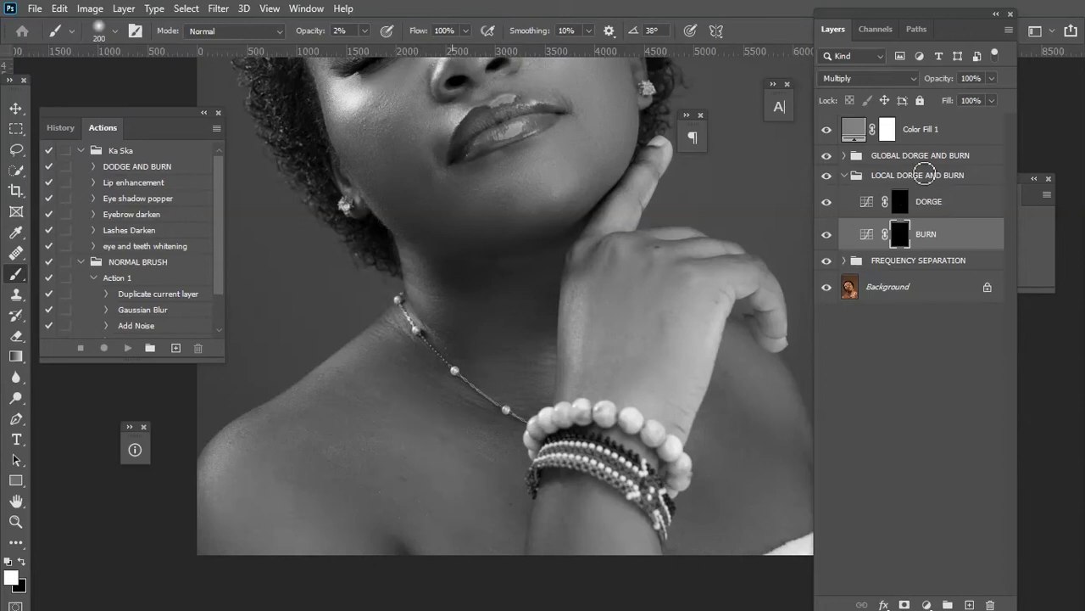
Open the global dodge and burn group, select its Dodge layer, set brush opacity to 1% and enlarge the brush.
click(887, 155)
click(843, 175)
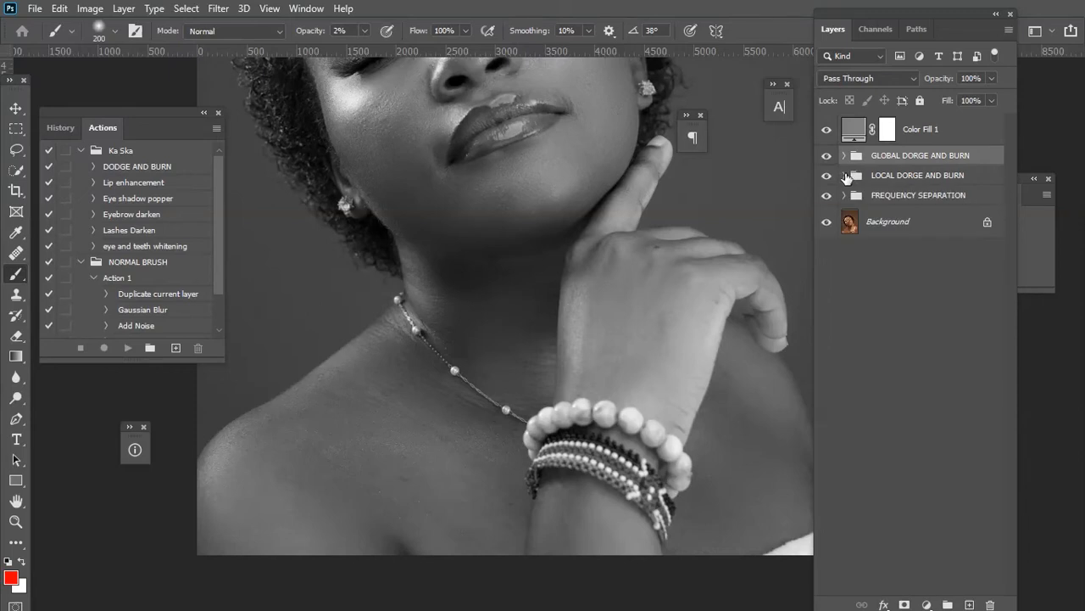
click(844, 155)
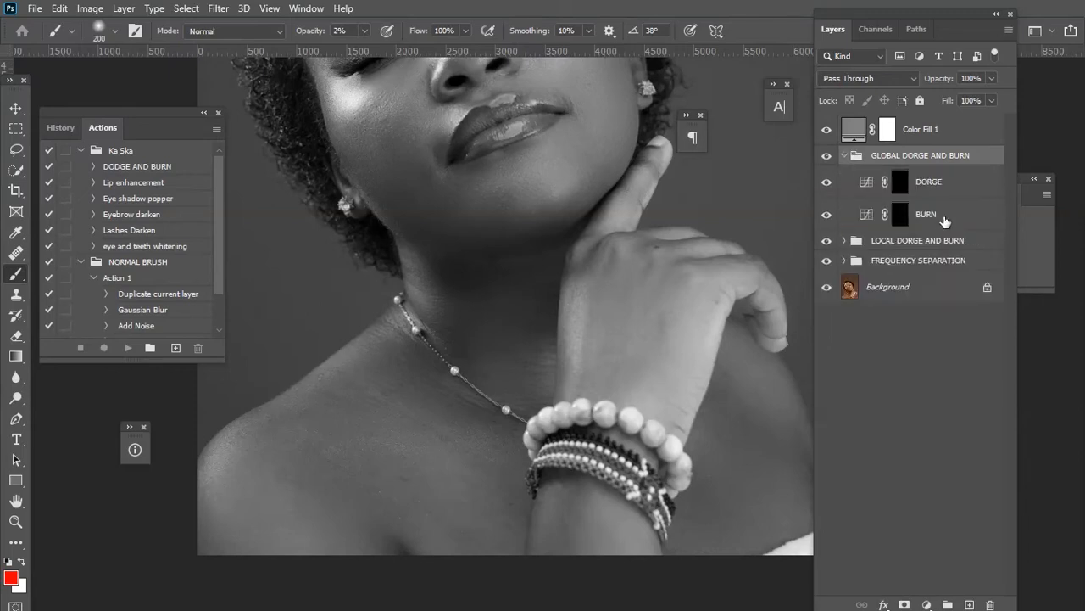
click(901, 183)
click(367, 31)
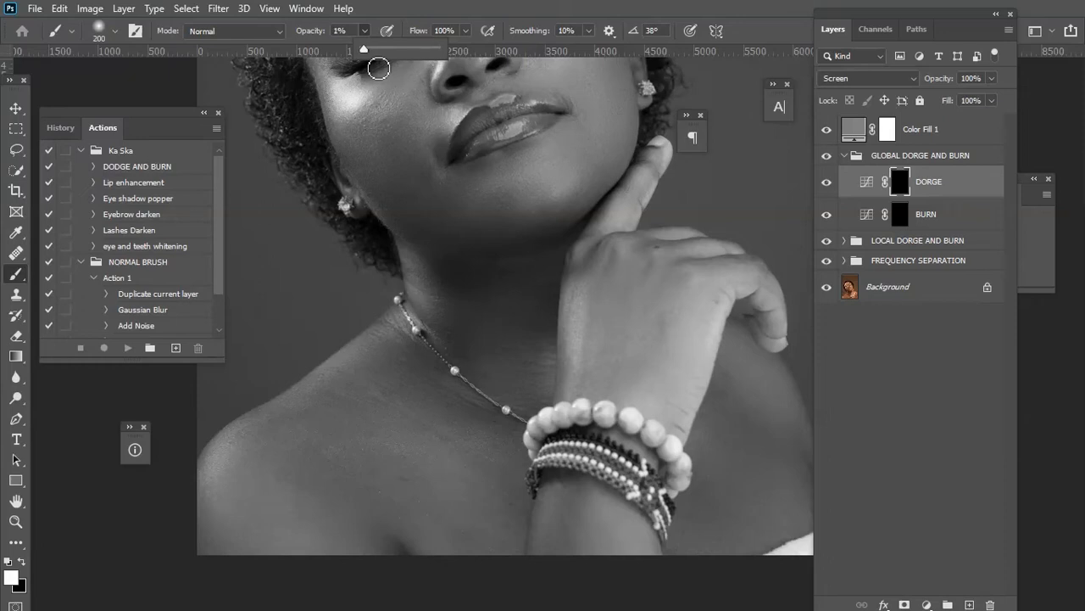
drag(395, 153, 469, 302)
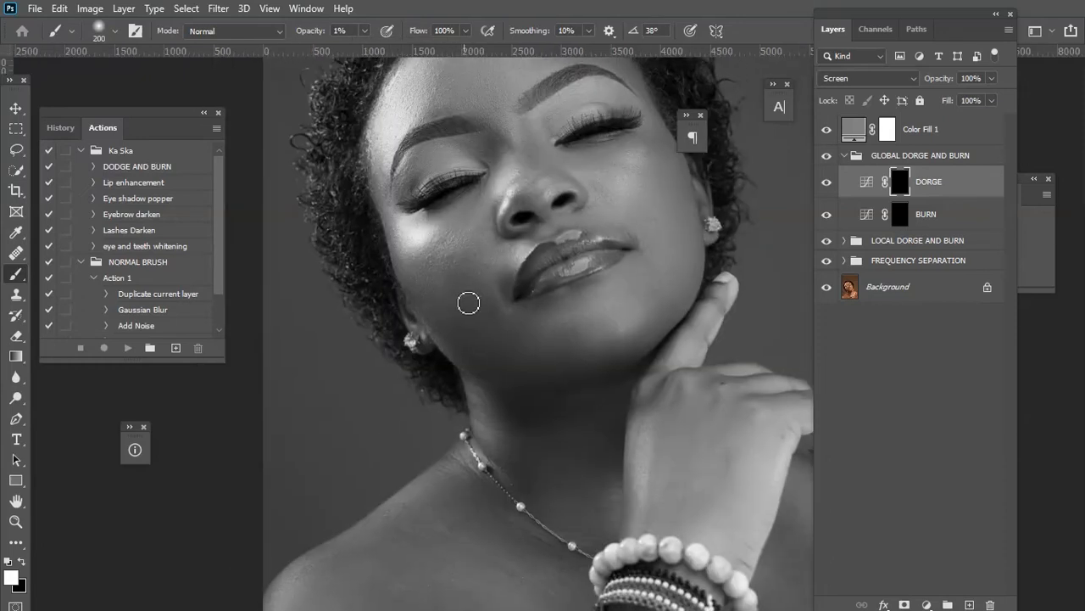
key(ctrl+minus)
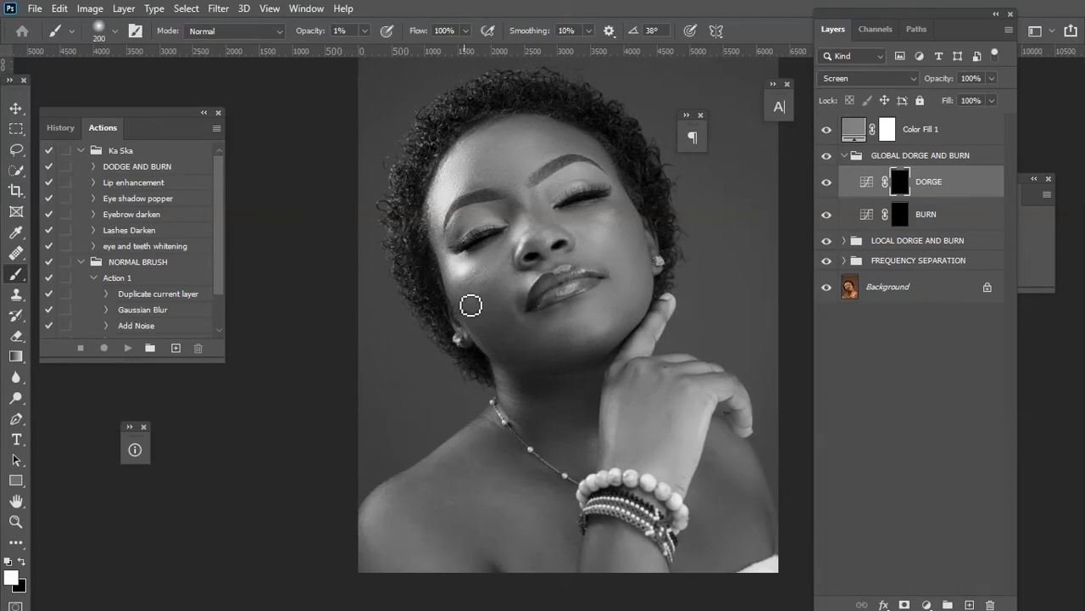
key(bracketright)
key(bracketright)
key(bracketright)
Paint white on the global Dodge layer across the forehead, temples, cheeks and nose with varying brush sizes.
click(899, 223)
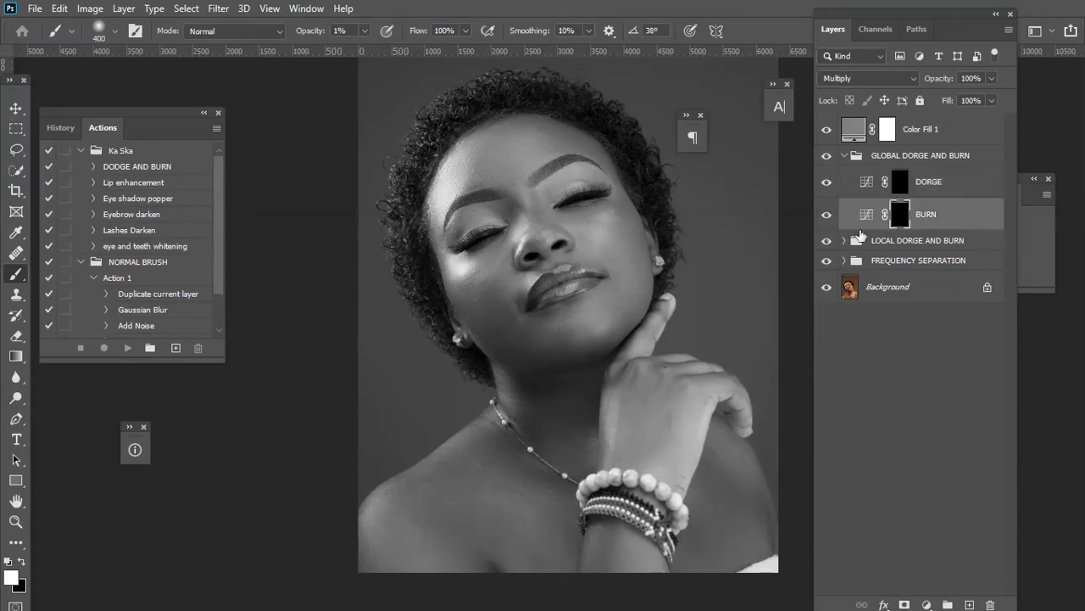
click(941, 186)
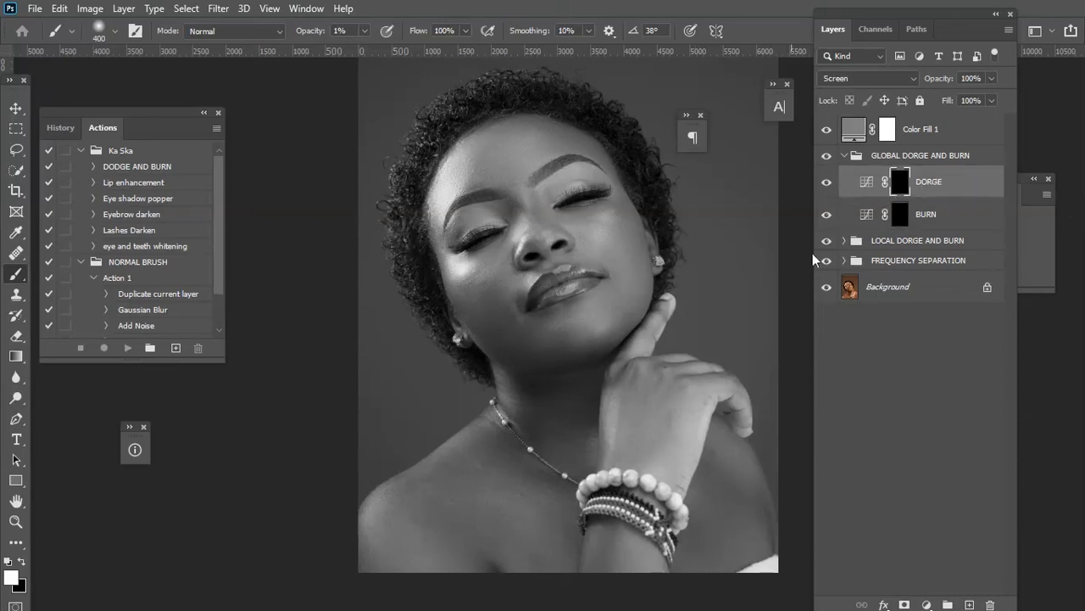
click(942, 219)
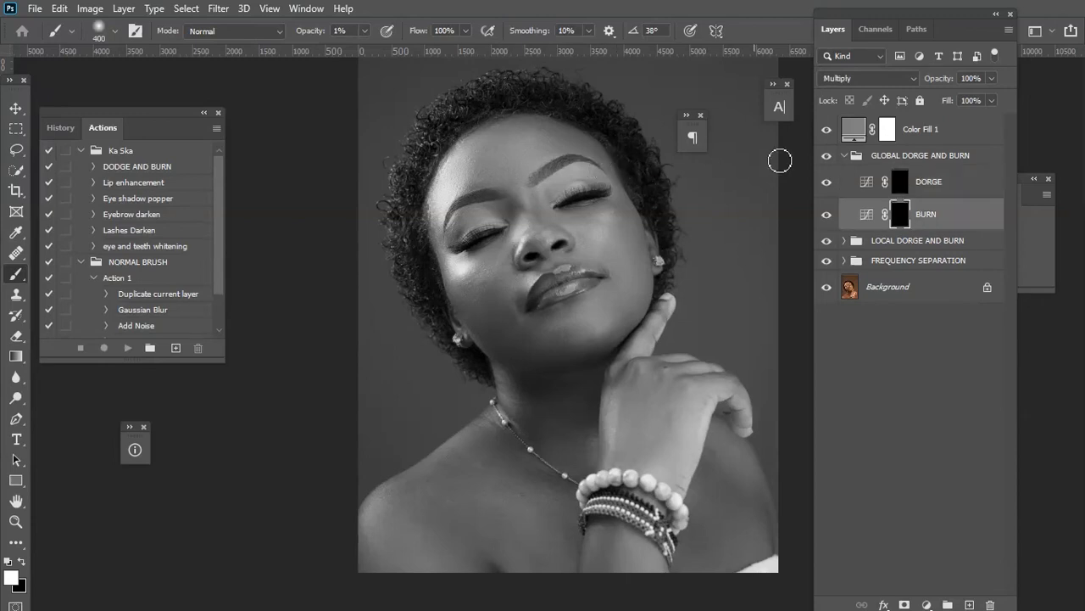
click(951, 187)
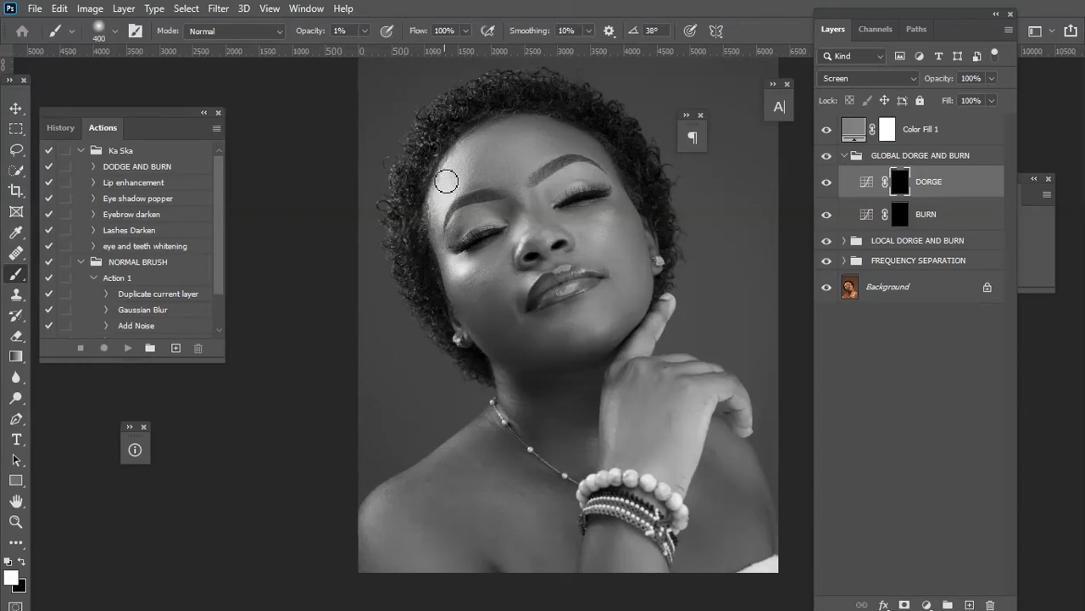
mouse_move(449, 179)
mouse_down()
mouse_move(438, 211)
mouse_move(462, 169)
mouse_move(441, 216)
mouse_move(470, 157)
mouse_up()
key([)
mouse_move(471, 250)
mouse_down()
mouse_move(453, 262)
mouse_move(466, 272)
mouse_up()
key([)
key([)
mouse_move(528, 221)
mouse_down()
mouse_move(526, 245)
mouse_move(536, 224)
mouse_up()
key(])
mouse_move(564, 175)
mouse_down()
mouse_move(601, 171)
mouse_move(546, 184)
mouse_move(543, 156)
mouse_move(504, 144)
mouse_move(529, 135)
mouse_move(499, 138)
mouse_up()
key(])
key(])
key(])
key(])
key([)
key([)
mouse_move(607, 227)
mouse_down()
mouse_move(596, 223)
mouse_move(603, 245)
mouse_up()
drag(537, 290, 535, 283)
Continue dodging the lips, chin, neck and chest on the global Dodge layer.
key(])
key(])
mouse_move(551, 320)
mouse_down()
mouse_move(576, 324)
mouse_move(555, 328)
mouse_move(579, 310)
mouse_up()
key([)
key([)
key([)
key([)
key(])
key(])
key(])
drag(502, 379, 518, 418)
key(bracketleft)
key(bracketleft)
drag(518, 463, 509, 373)
key(bracketright)
key(bracketright)
key(bracketright)
key(bracketright)
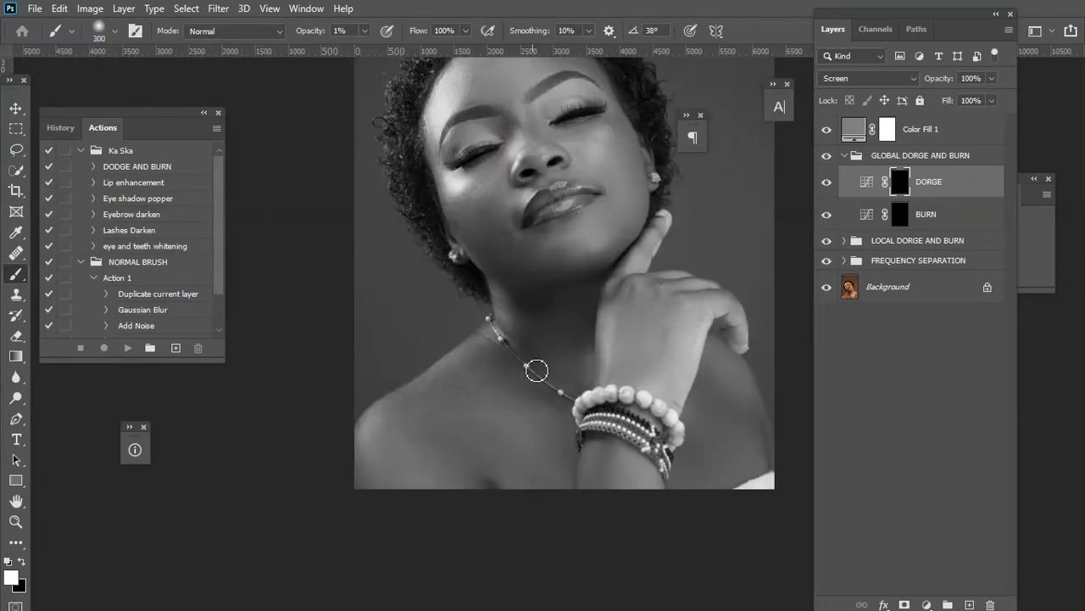
key(bracketleft)
key(bracketleft)
key(bracketright)
key(bracketright)
key(bracketright)
key(bracketright)
key(bracketright)
key(bracketleft)
key(bracketright)
key(bracketleft)
key(bracketleft)
Select the global Burn layer and paint over the shadows of the face, neck and chest with varying brush sizes.
key(bracketleft)
key(bracketleft)
key(bracketright)
key(bracketright)
key(bracketright)
click(900, 219)
key(bracketleft)
key(bracketleft)
key(bracketleft)
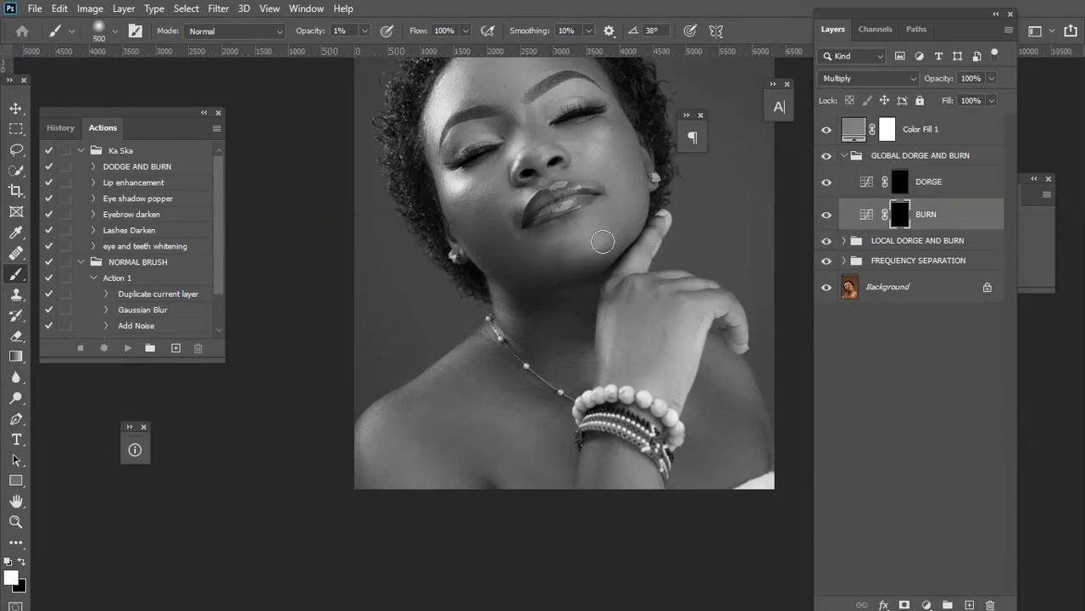
key(bracketright)
key(bracketright)
key(bracketright)
key(bracketright)
click(866, 214)
key(bracketright)
key(bracketright)
click(898, 217)
key(bracketleft)
key(bracketleft)
key(bracketleft)
scroll(551, 188, up, 3)
key(bracketright)
key(bracketright)
key(bracketright)
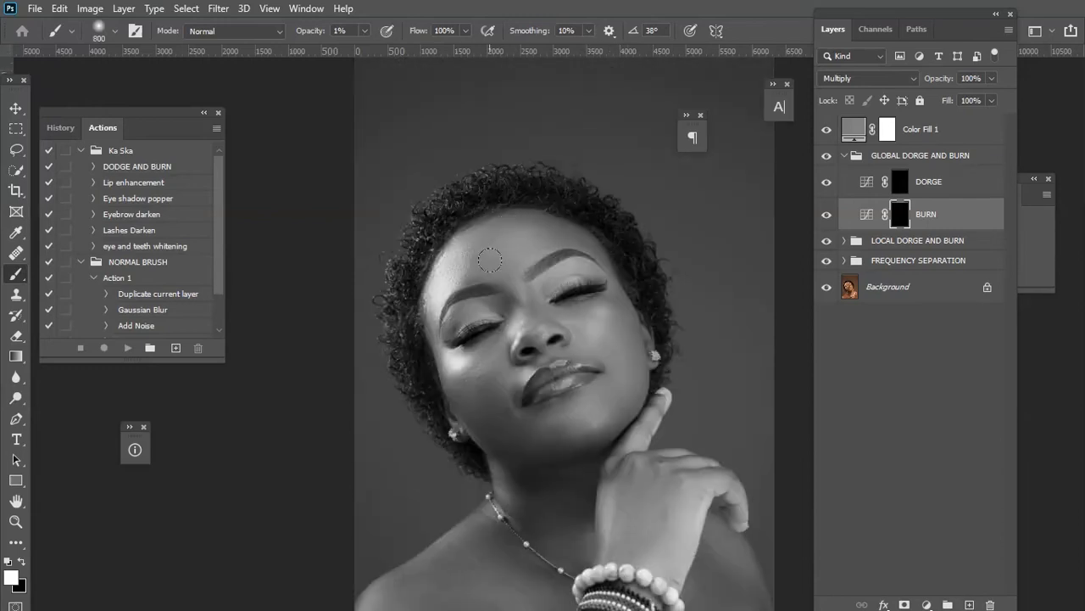
key(bracketleft)
key(bracketleft)
key(bracketleft)
key(bracketright)
key(bracketright)
key(bracketleft)
key(bracketleft)
key(bracketleft)
key(bracketleft)
key(bracketleft)
key(bracketright)
key(bracketright)
key(bracketright)
key(bracketright)
key(bracketleft)
scroll(551, 475, down, 3)
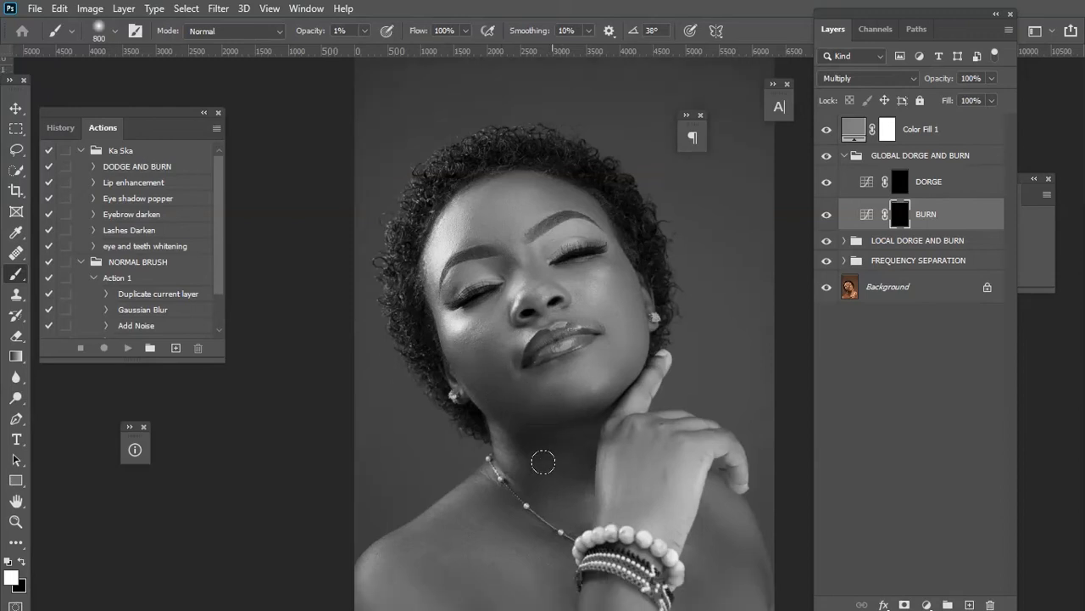
scroll(537, 440, down, 1)
key(bracketright)
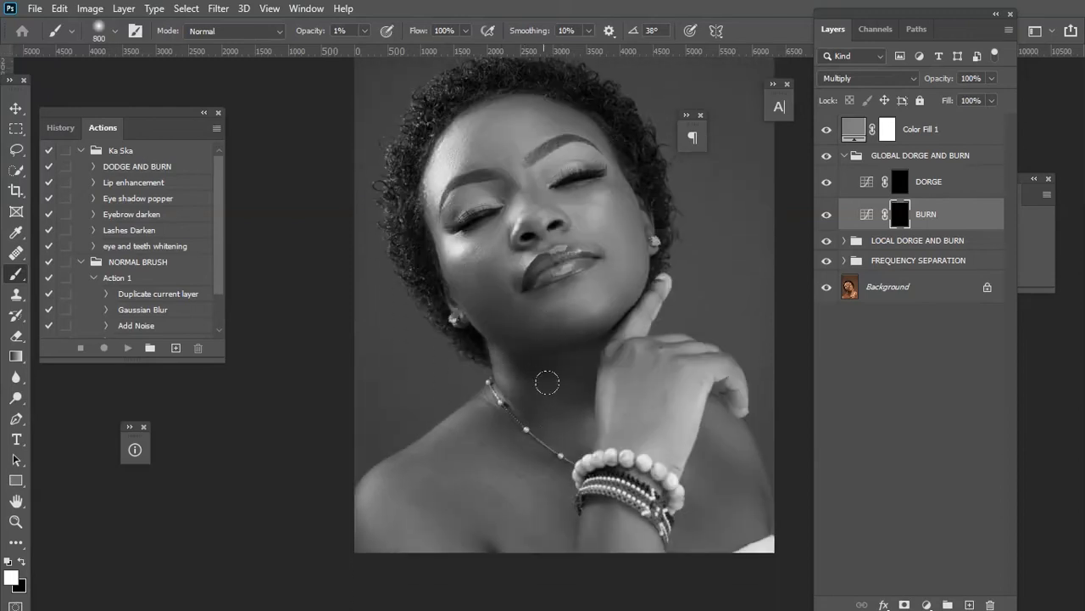
key(bracketleft)
key(bracketleft)
key(bracketleft)
key(bracketleft)
key(bracketleft)
key(bracketright)
key(ctrl+minus)
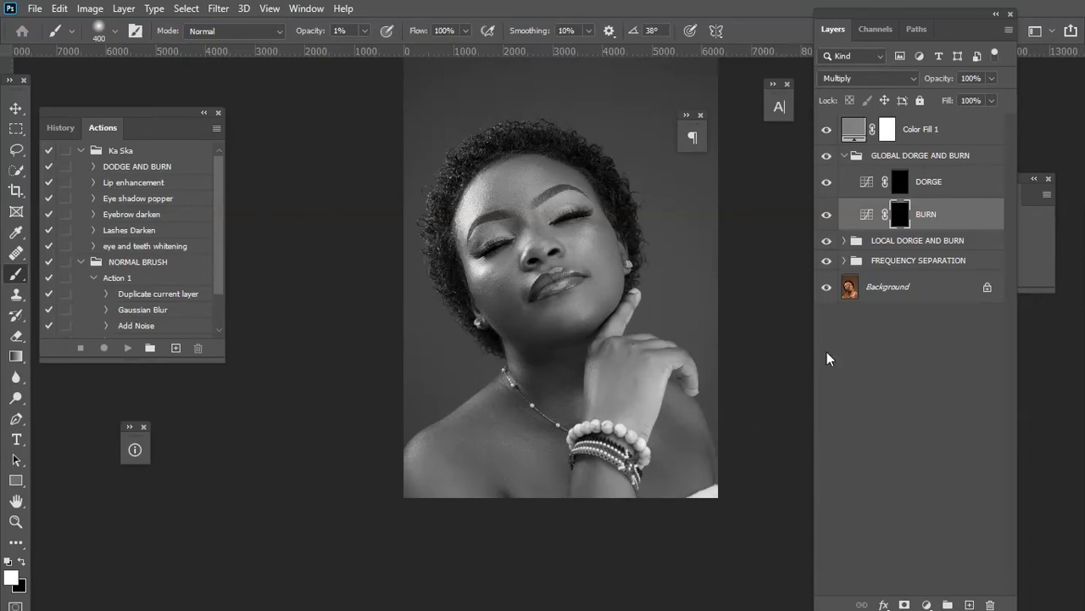
Delete the gray Color Fill 1 layer.
click(975, 132)
mouse_move(947, 133)
mouse_down()
mouse_move(942, 212)
mouse_move(1012, 551)
mouse_move(1009, 594)
mouse_move(992, 604)
mouse_up()
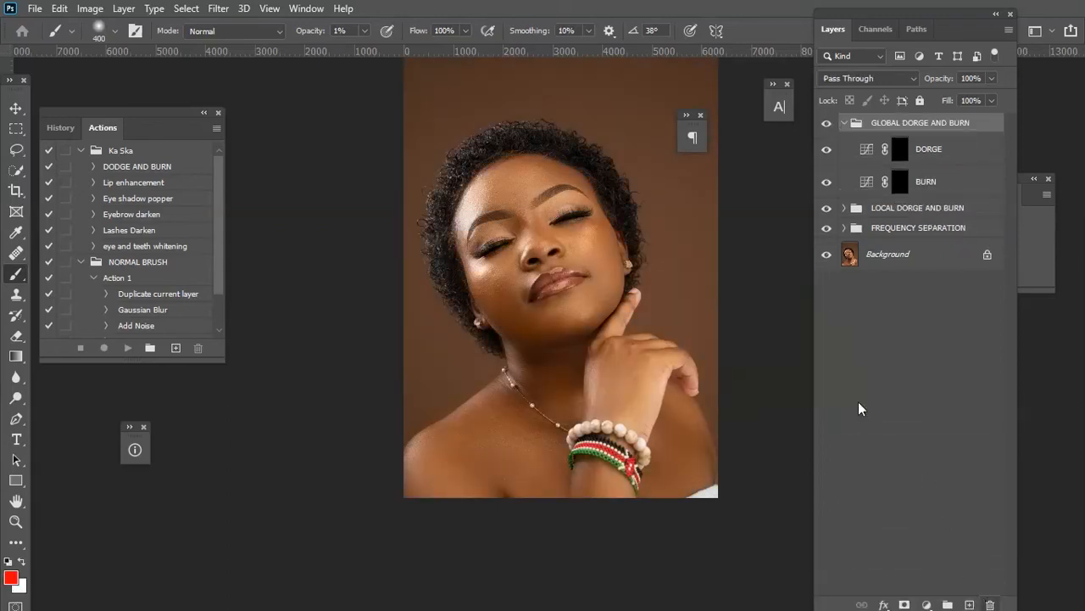
Group the global and local dodge and burn groups into one group named DORGE AND BURN.
click(845, 123)
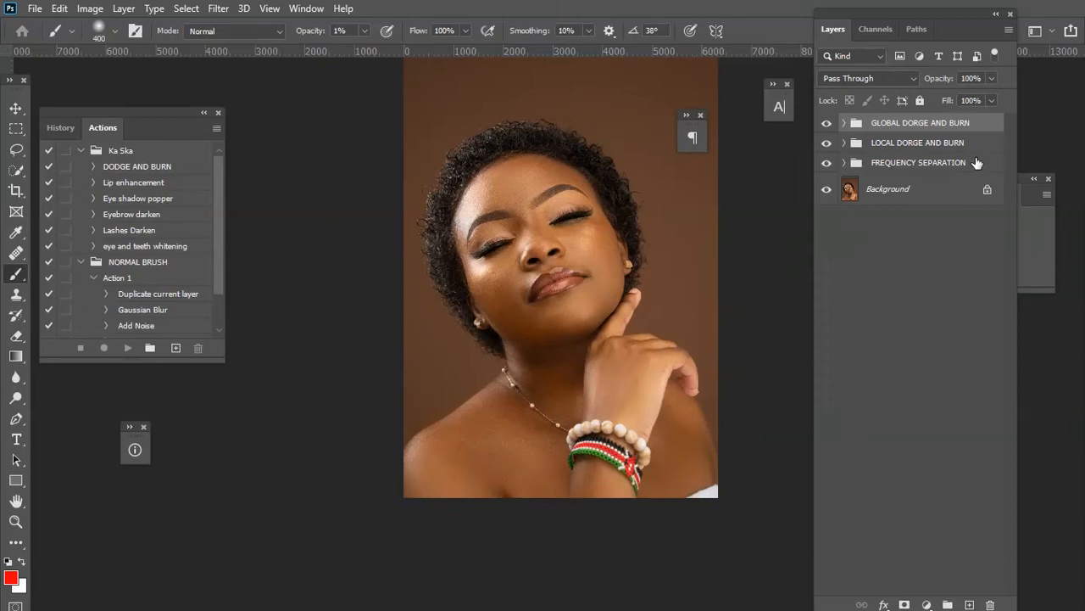
click(953, 143)
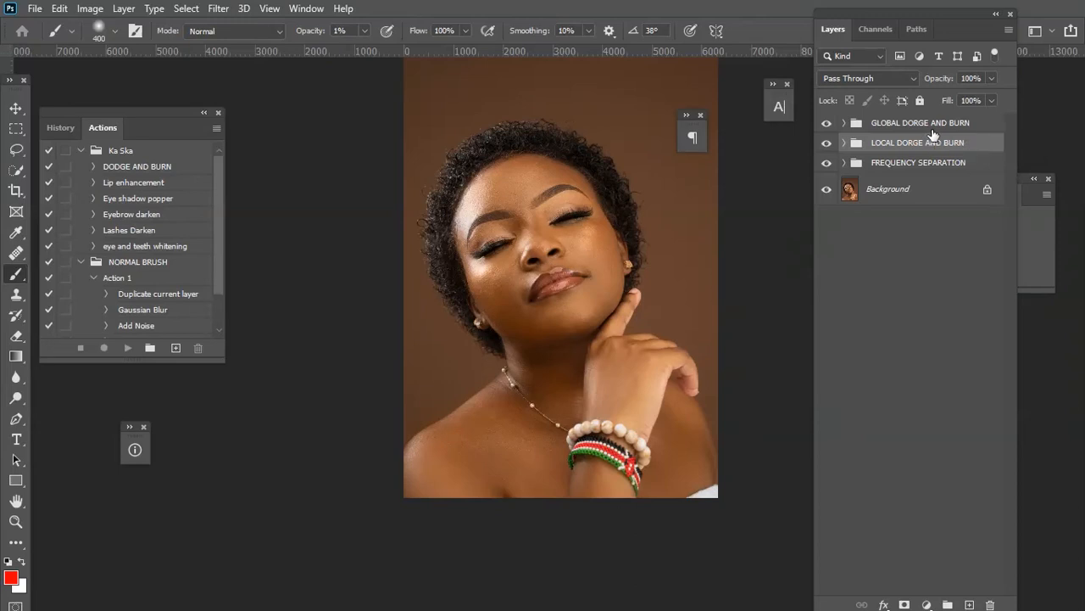
shift+click(934, 130)
drag(933, 142, 947, 603)
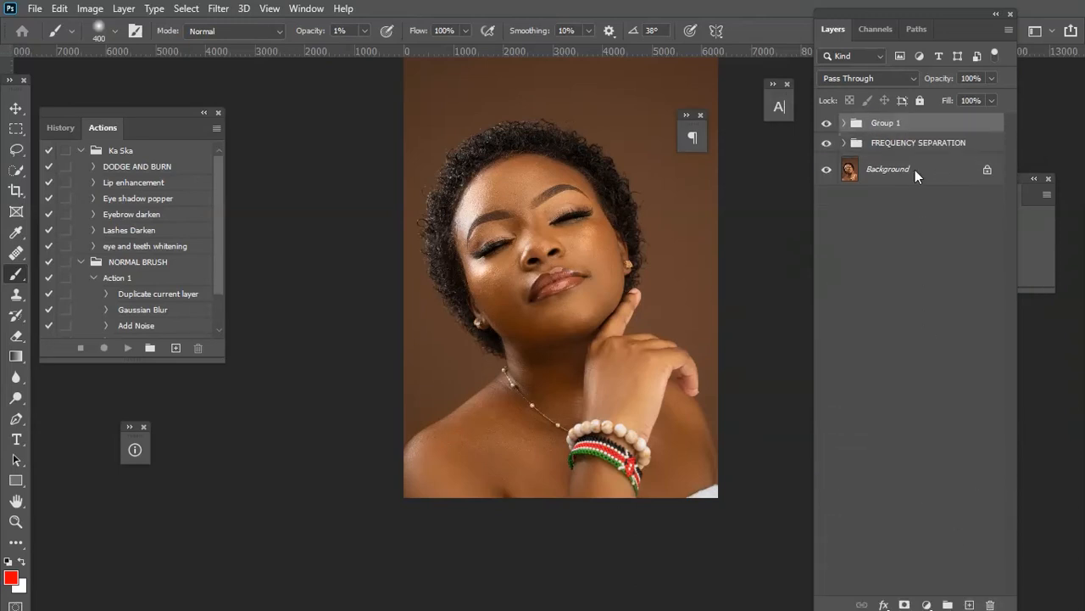
double_click(879, 122)
text(DORGE AND BURN)
key(Return)
Toggle the DORGE AND BURN group's visibility repeatedly to compare the retouch before and after.
key(ctrl+plus)
click(827, 124)
click(827, 124)
click(827, 128)
click(827, 128)
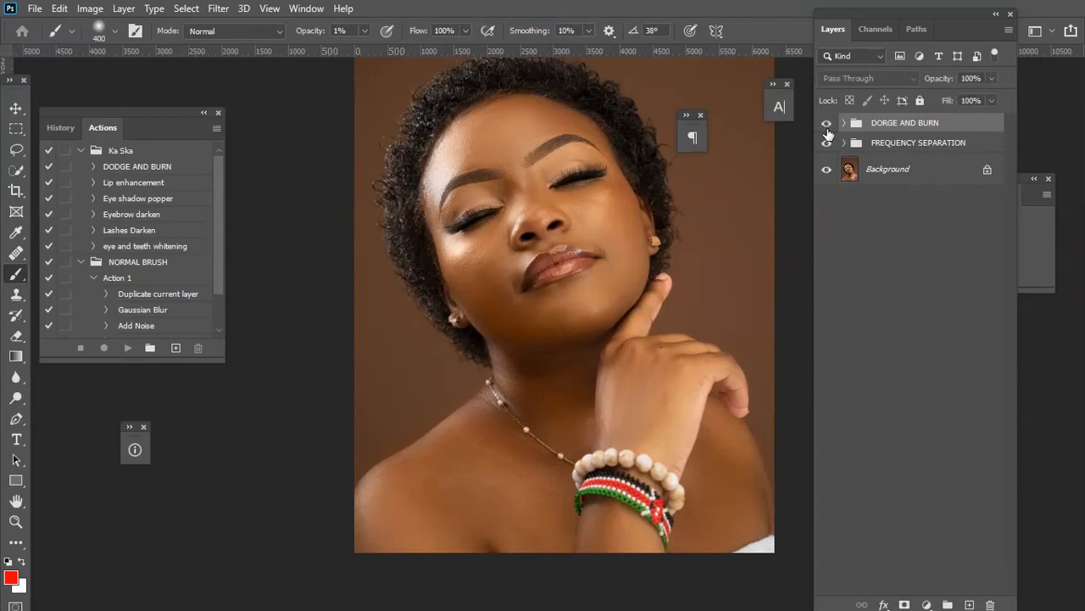
click(827, 129)
click(826, 125)
click(828, 127)
click(827, 125)
click(828, 127)
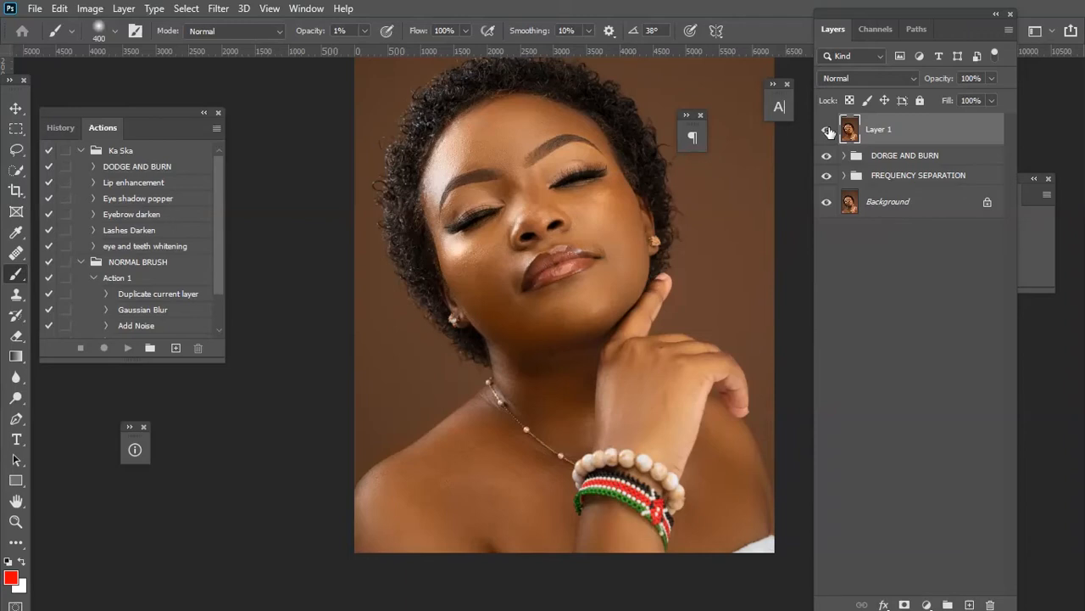
Convert the merged top layer to a smart object and open the Camera Raw Filter on it.
right_click(906, 125)
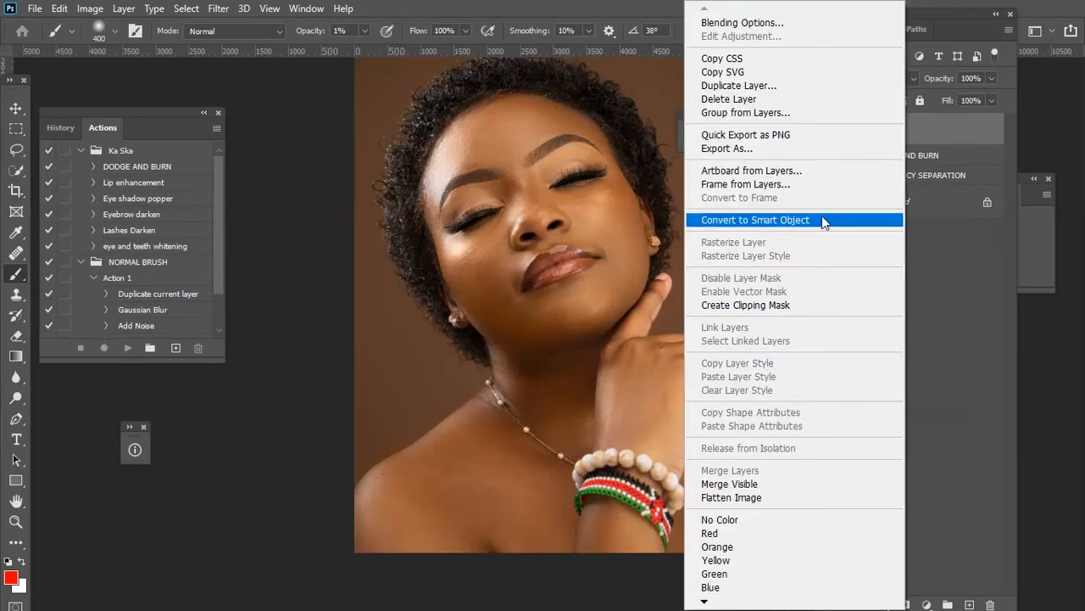
click(818, 219)
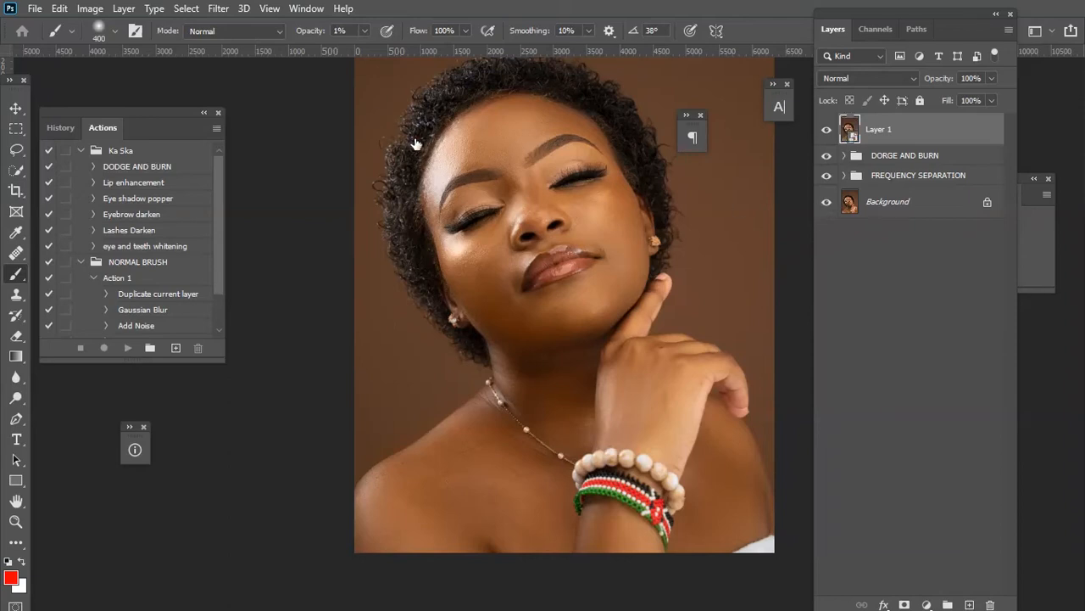
click(218, 8)
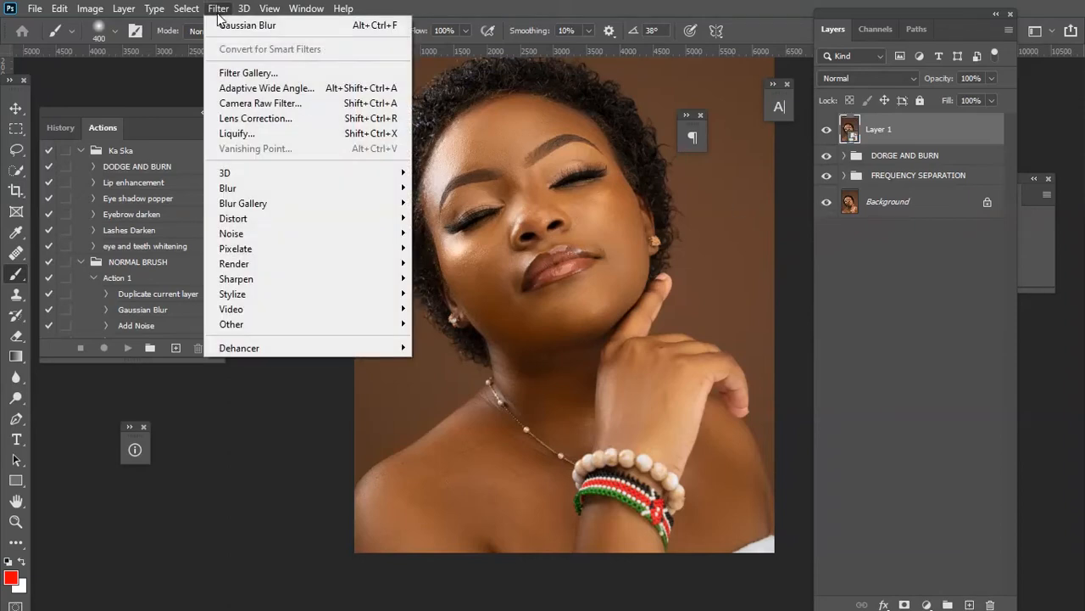
click(272, 104)
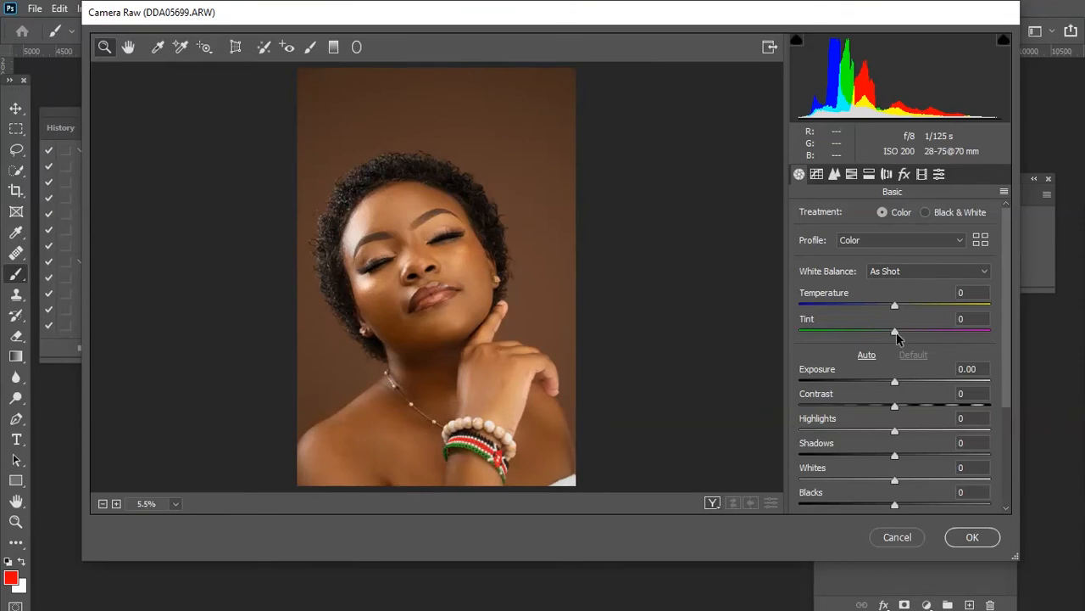
Set Temperature to -2, Exposure to +0.15, Contrast to +24, Highlights to +8 and Shadows to -11.
mouse_move(895, 306)
mouse_down()
mouse_move(906, 304)
mouse_move(894, 303)
mouse_up()
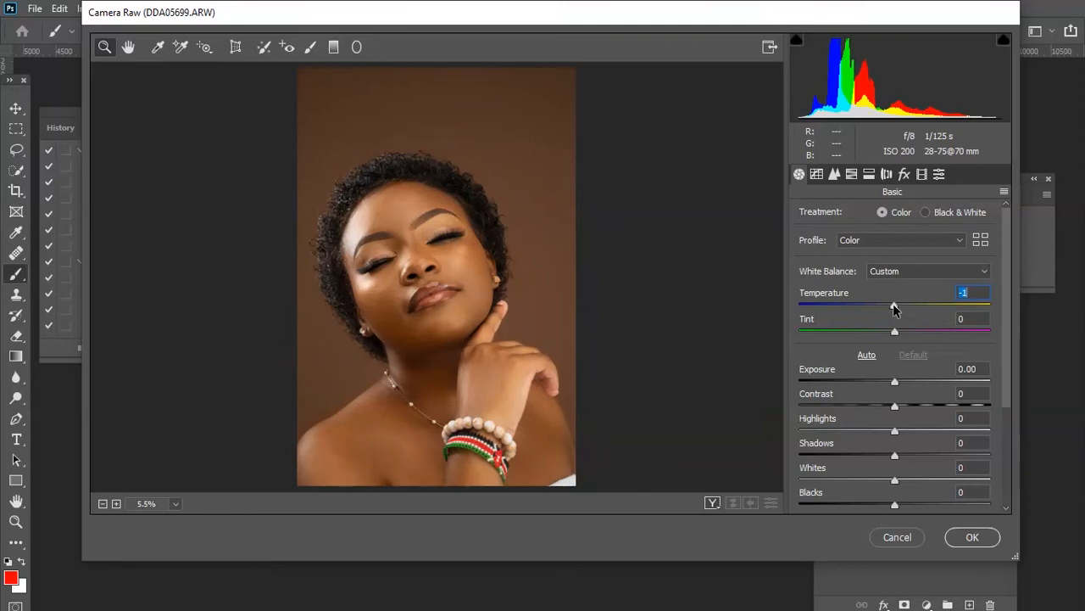
drag(893, 303, 892, 303)
drag(897, 387, 899, 387)
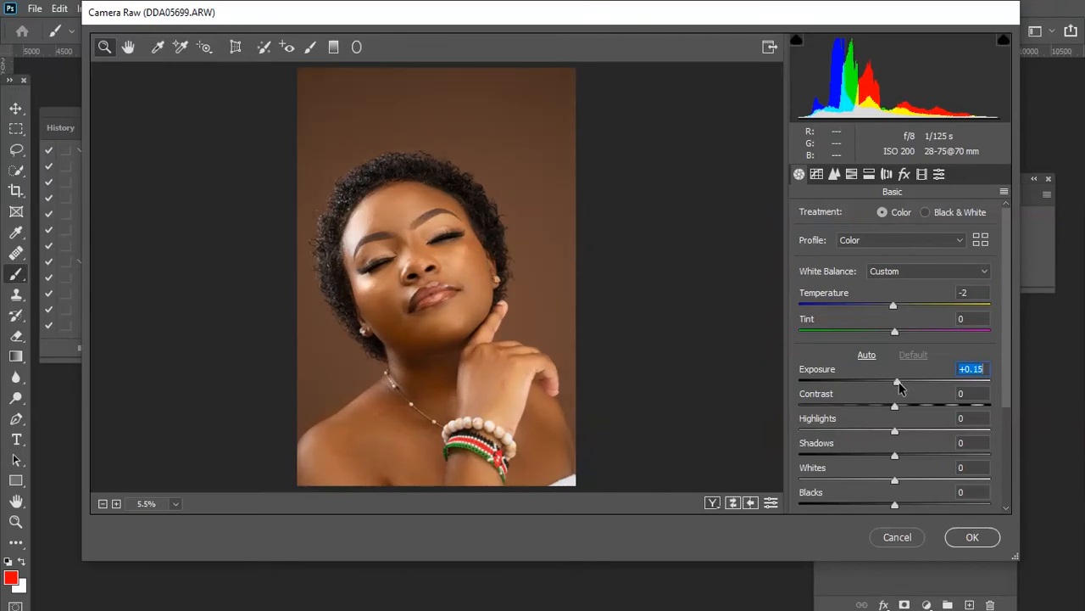
drag(894, 406, 918, 413)
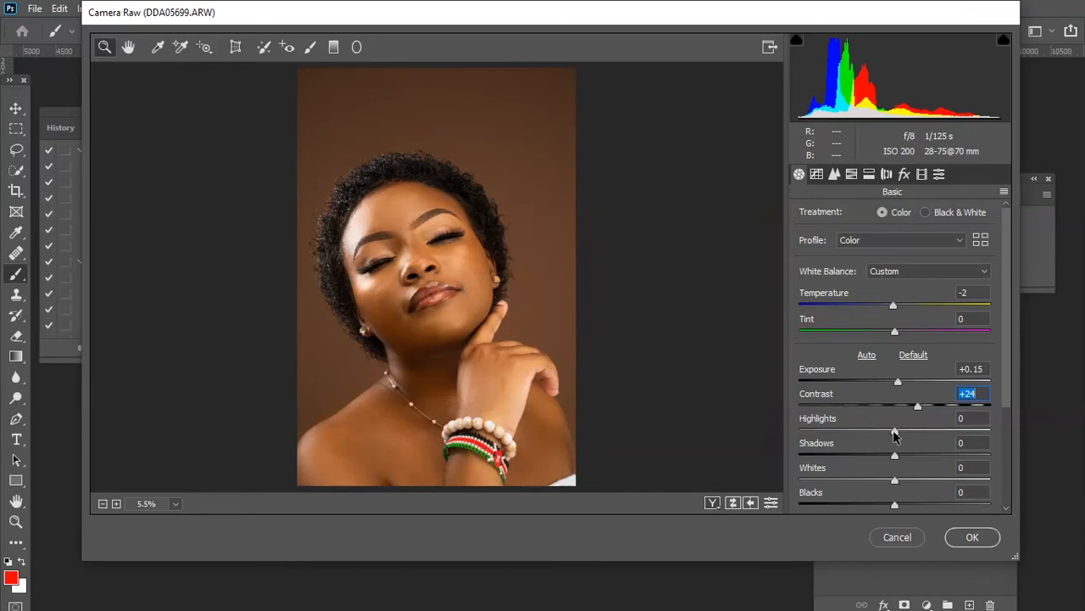
drag(895, 435, 883, 458)
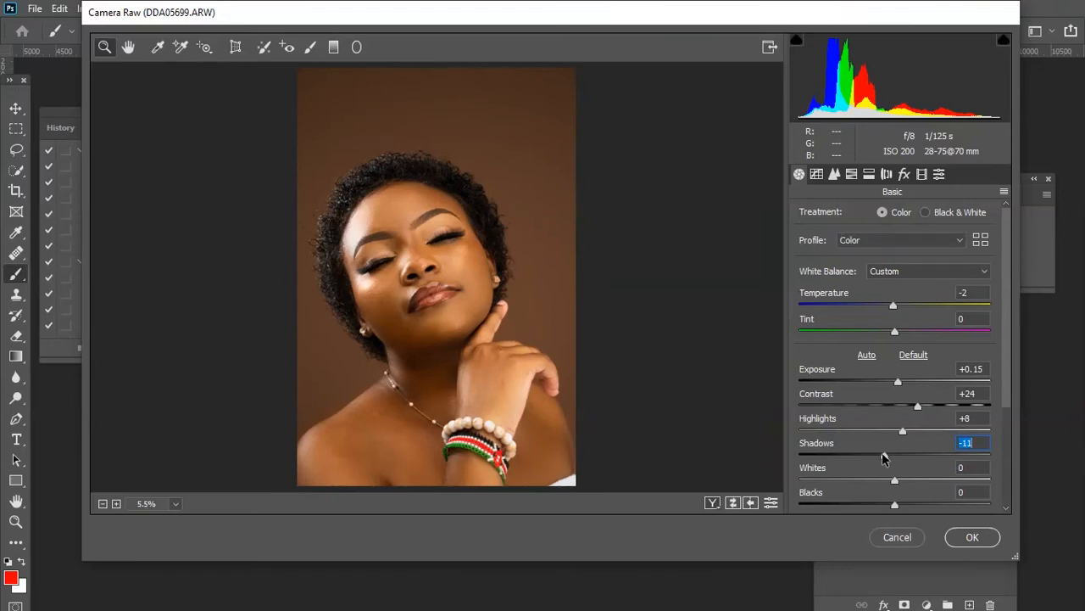
Set Dehaze to +17 and Vibrance to +10, and raise Saturation slightly.
drag(1006, 299, 998, 390)
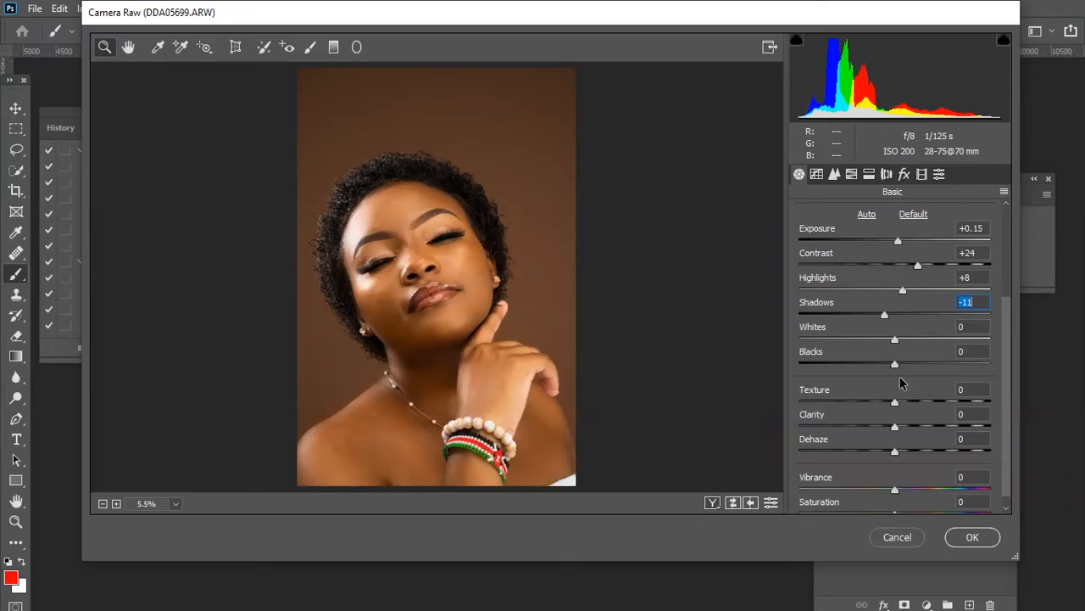
click(895, 454)
drag(895, 453, 909, 454)
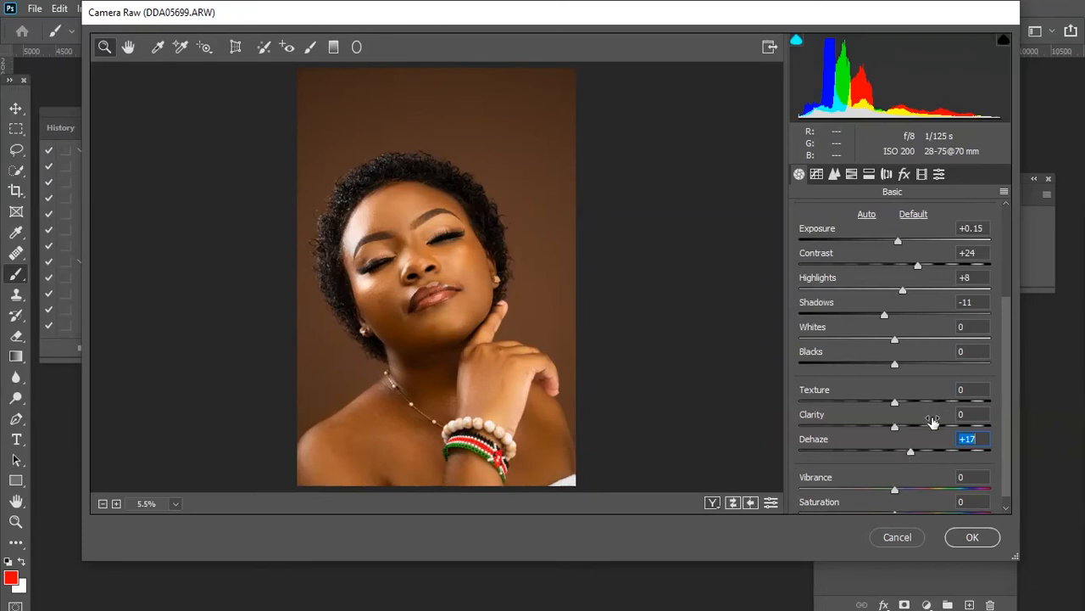
scroll(987, 407, down, 1)
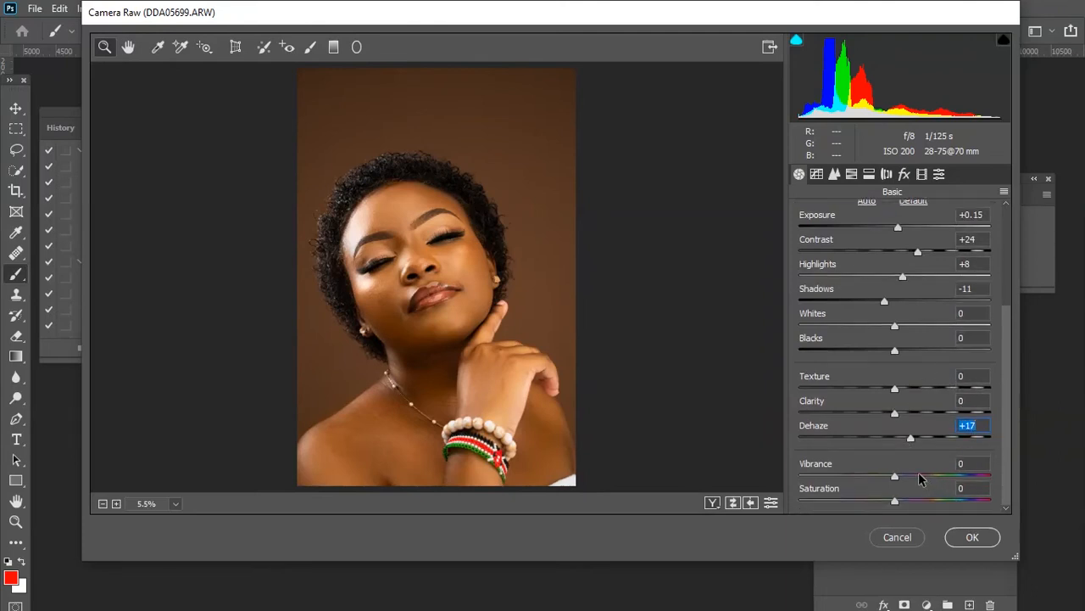
drag(894, 475, 907, 480)
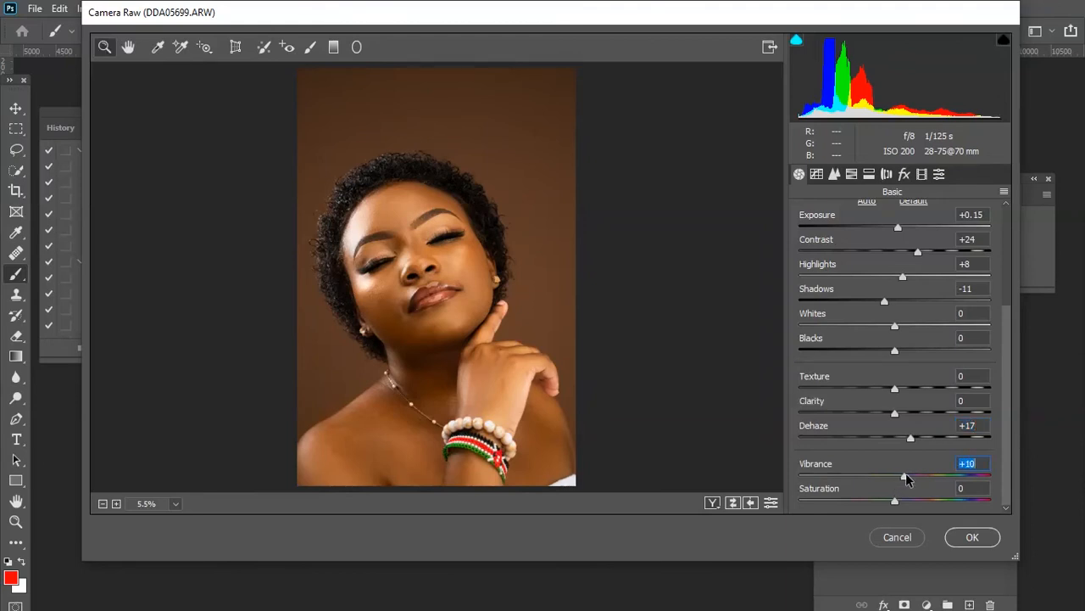
drag(895, 501, 903, 502)
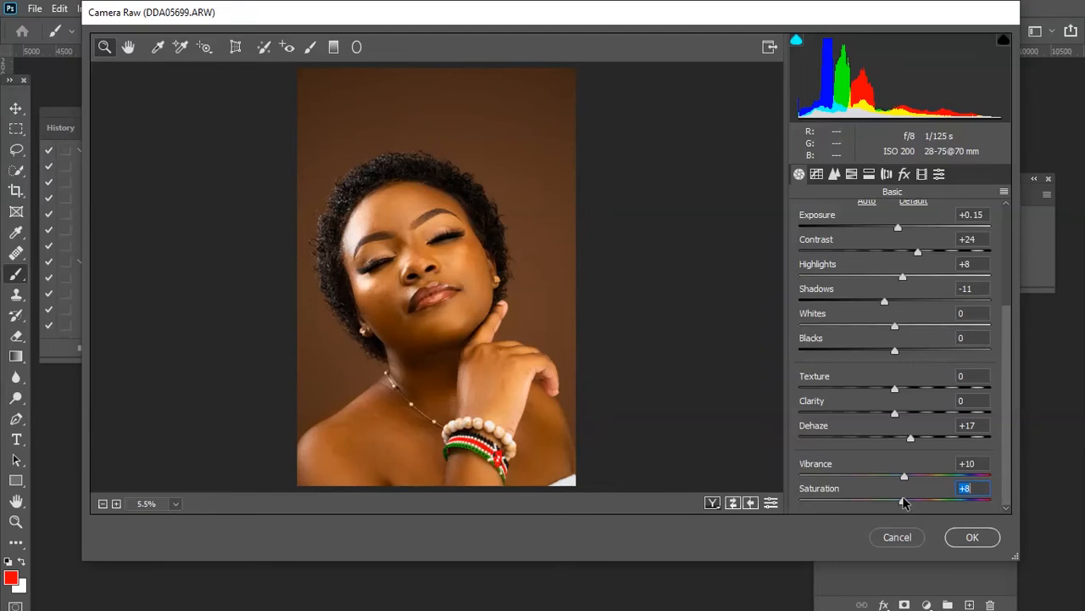
drag(903, 502, 900, 502)
In HSL saturation, set Reds to +13, Oranges to +10, Blues to +29 and Magentas to +21.
click(851, 174)
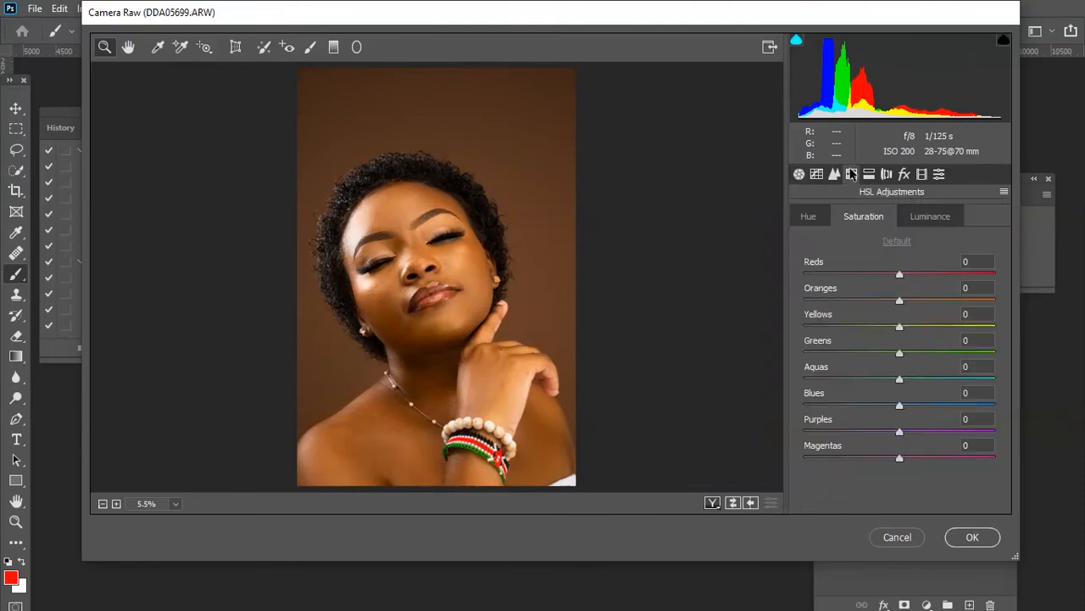
click(459, 274)
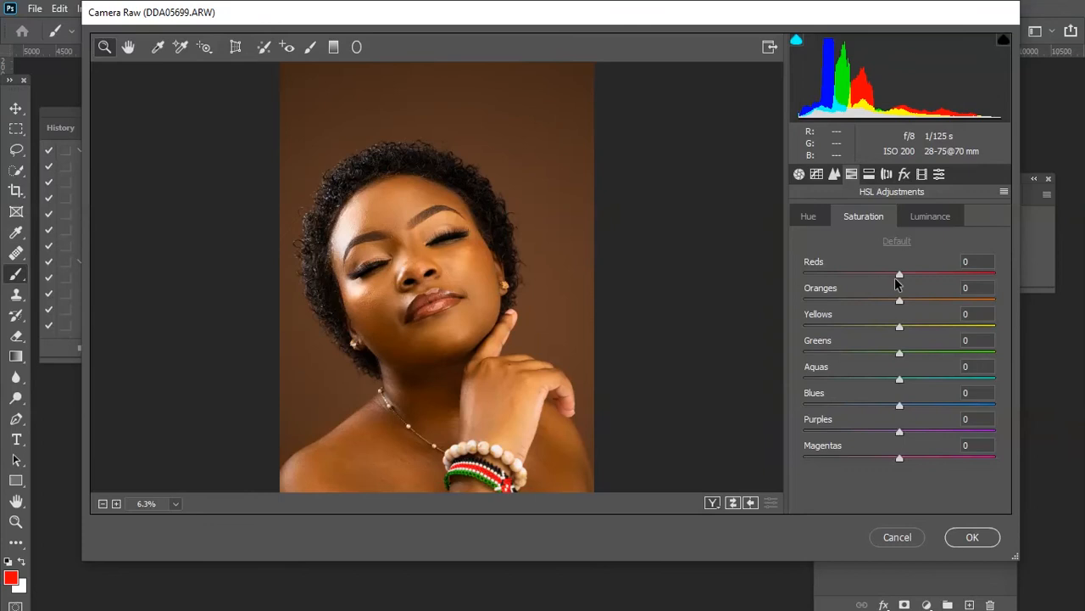
drag(900, 274, 914, 272)
drag(899, 301, 910, 306)
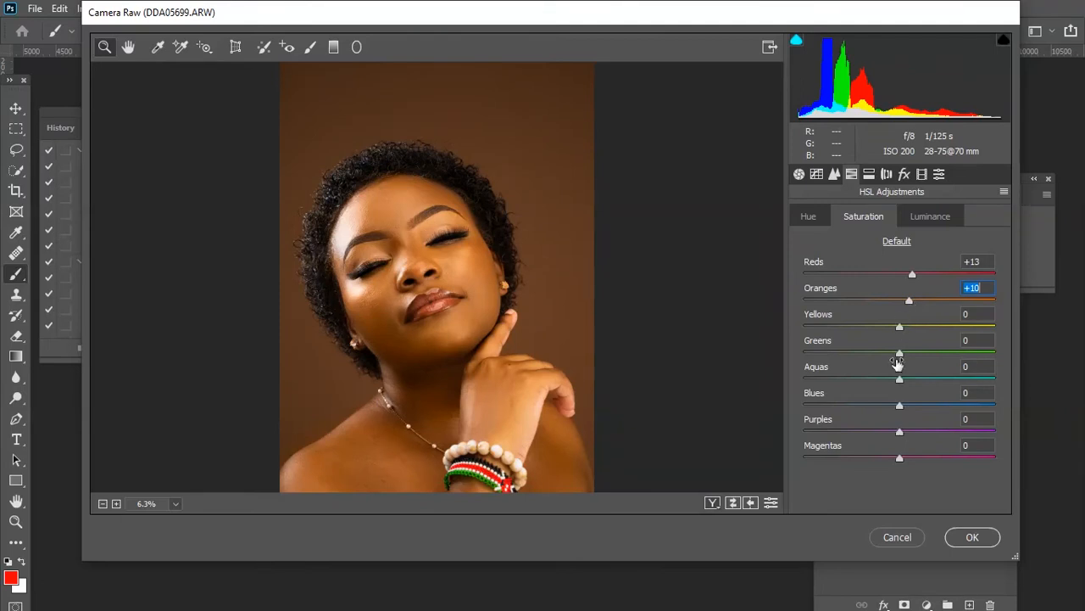
drag(902, 408, 929, 406)
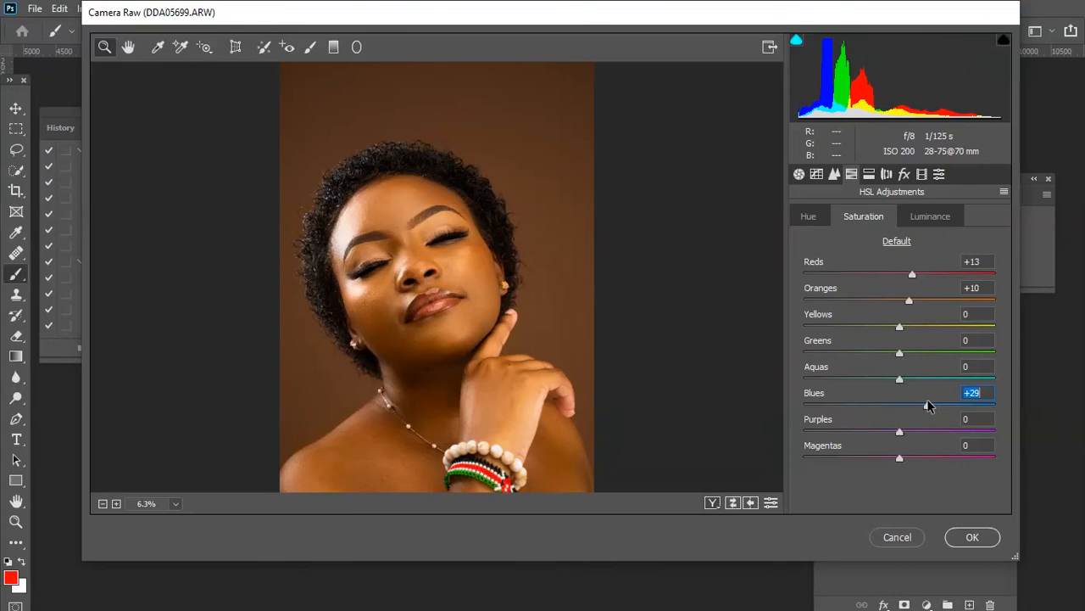
drag(898, 458, 919, 460)
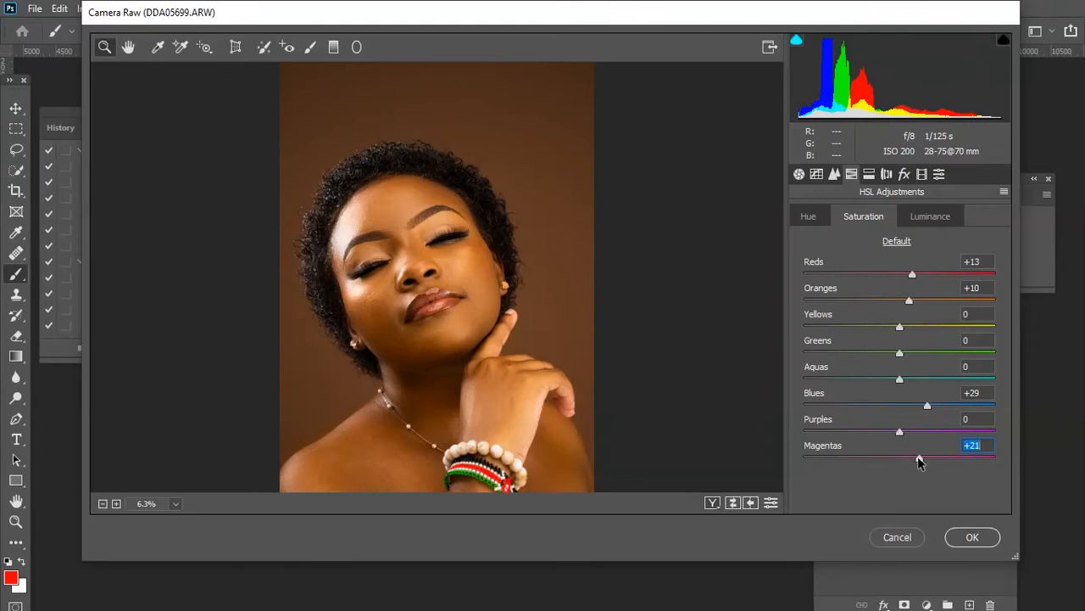
In Split Toning, set the shadows Hue to 38 and Saturation to 2.
click(868, 174)
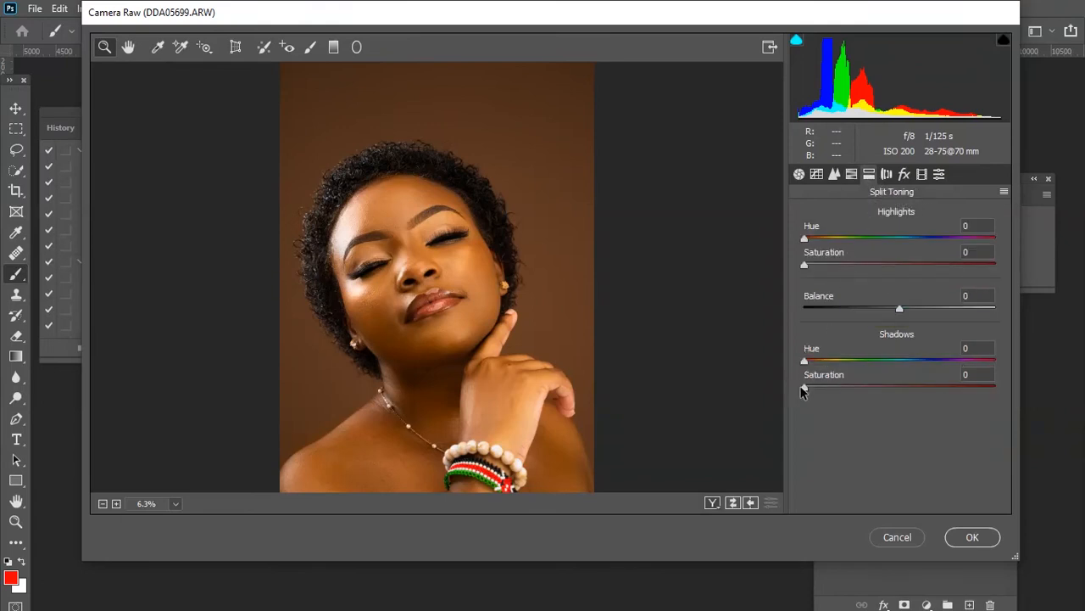
drag(808, 386, 809, 390)
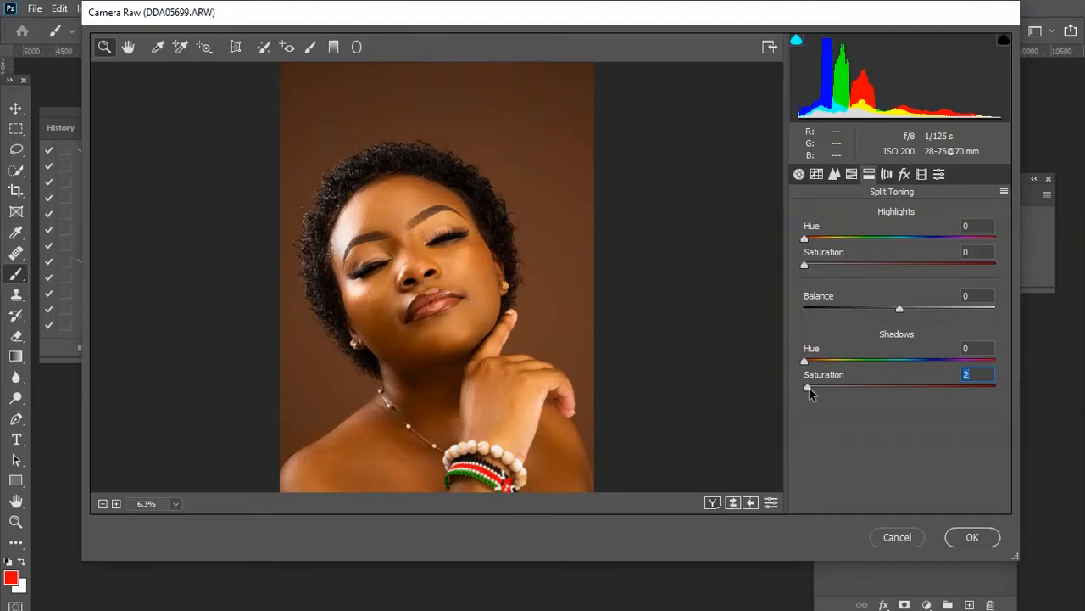
click(815, 359)
mouse_move(808, 359)
mouse_down()
mouse_move(795, 359)
mouse_move(831, 360)
mouse_move(792, 364)
mouse_move(841, 361)
mouse_move(824, 365)
mouse_up()
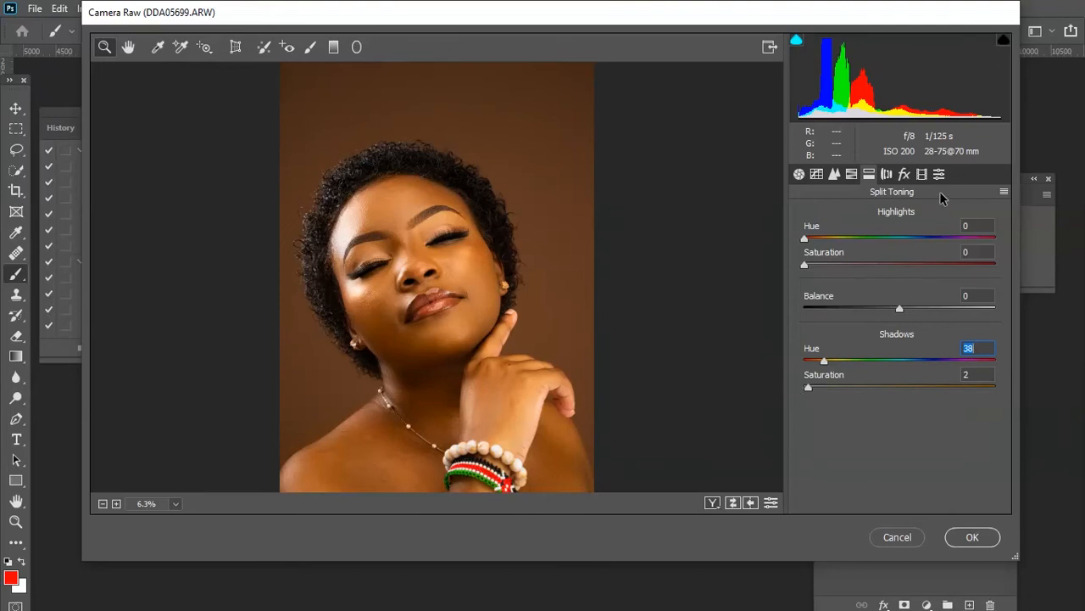
In Calibration, set the Blue Primary saturation to +33.
click(922, 174)
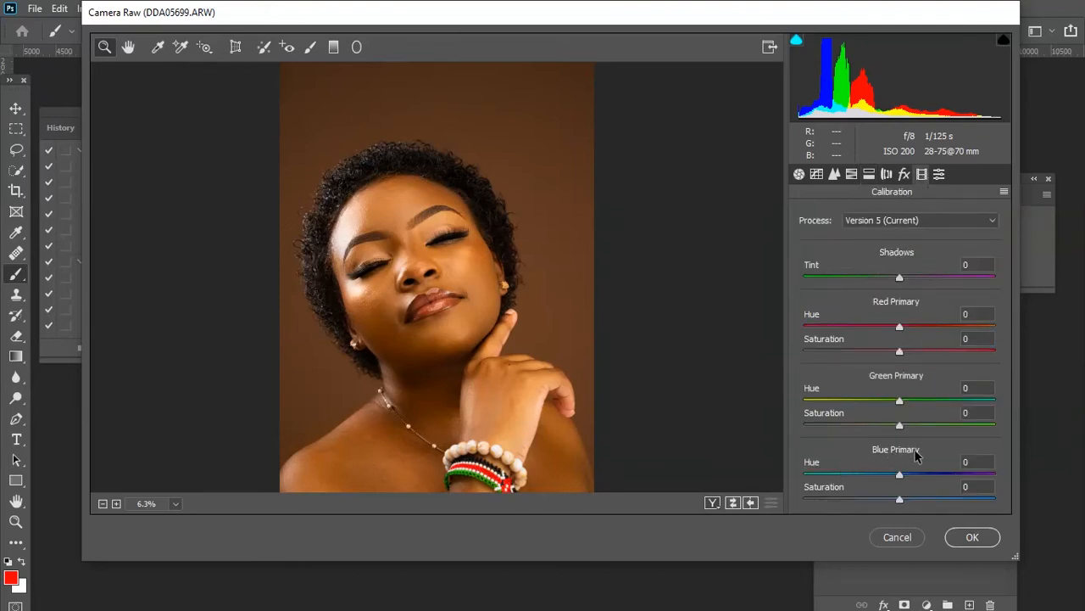
click(900, 500)
drag(901, 501, 929, 502)
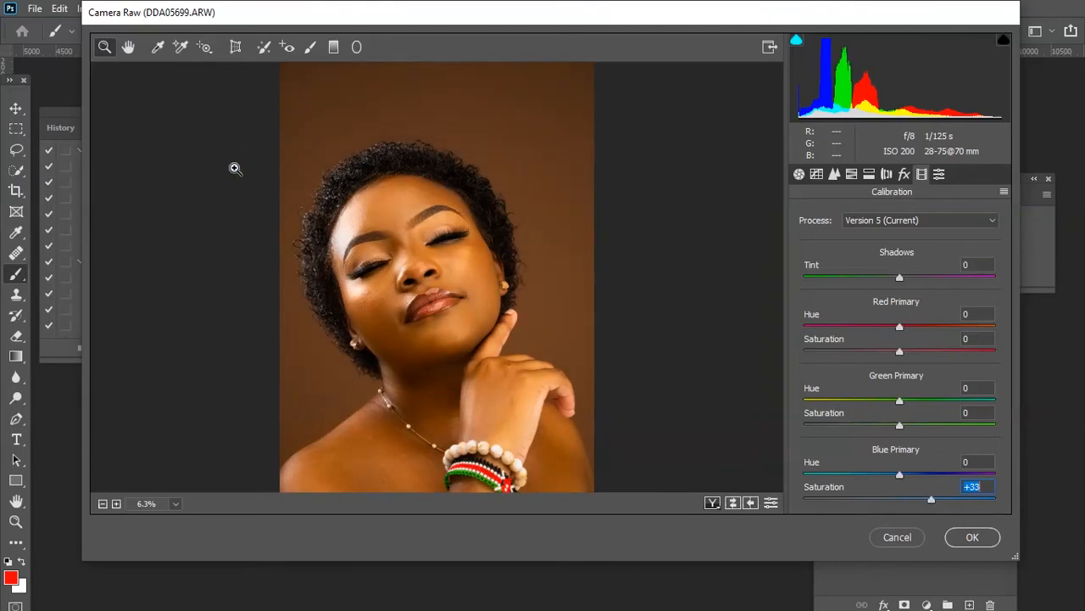
Raise the Oranges saturation slightly in HSL, then return to Calibration.
click(855, 177)
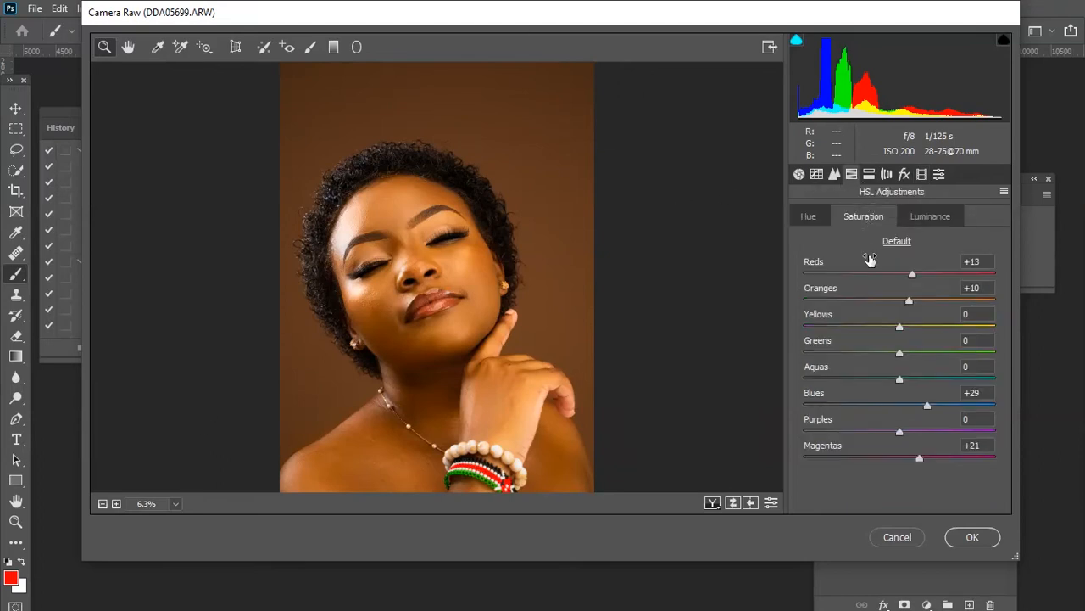
click(908, 301)
drag(908, 302, 915, 303)
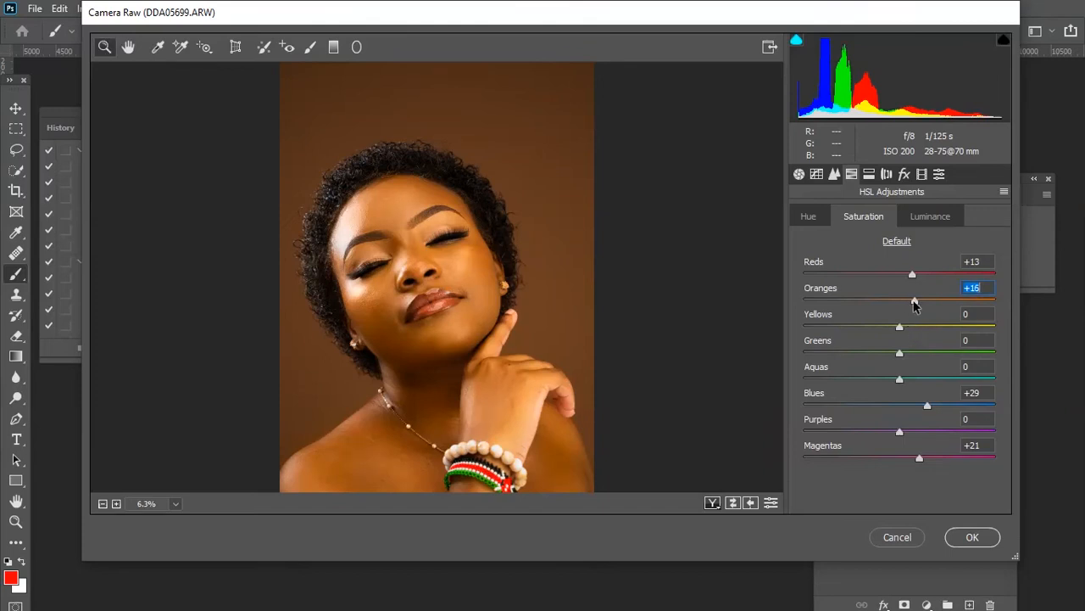
drag(914, 302, 914, 303)
click(923, 175)
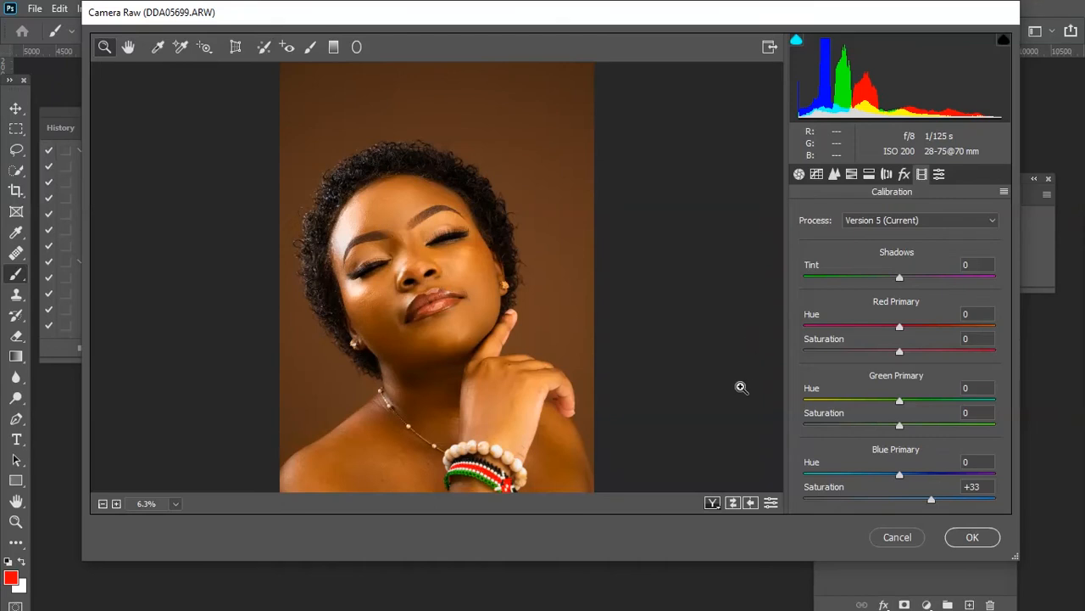
Show a side-by-side before and after view of the Camera Raw adjustments.
click(711, 502)
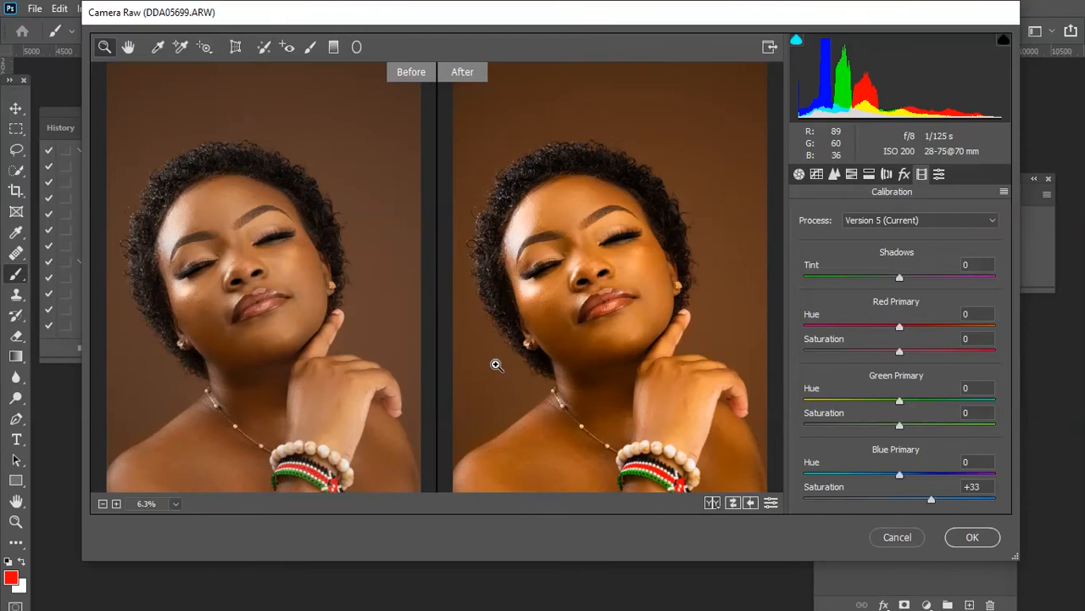
click(1004, 193)
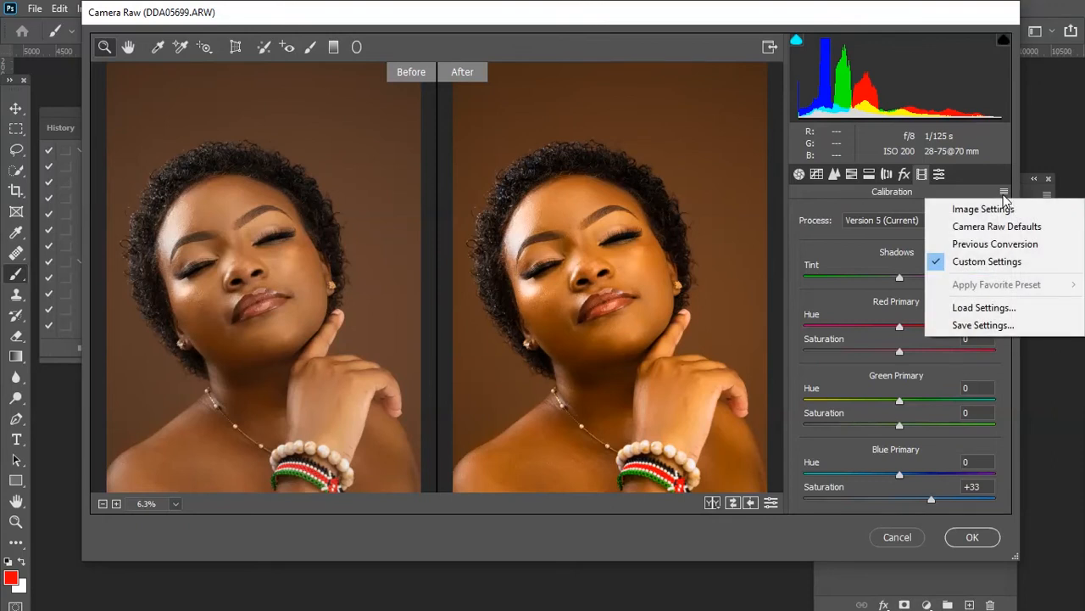
click(1020, 307)
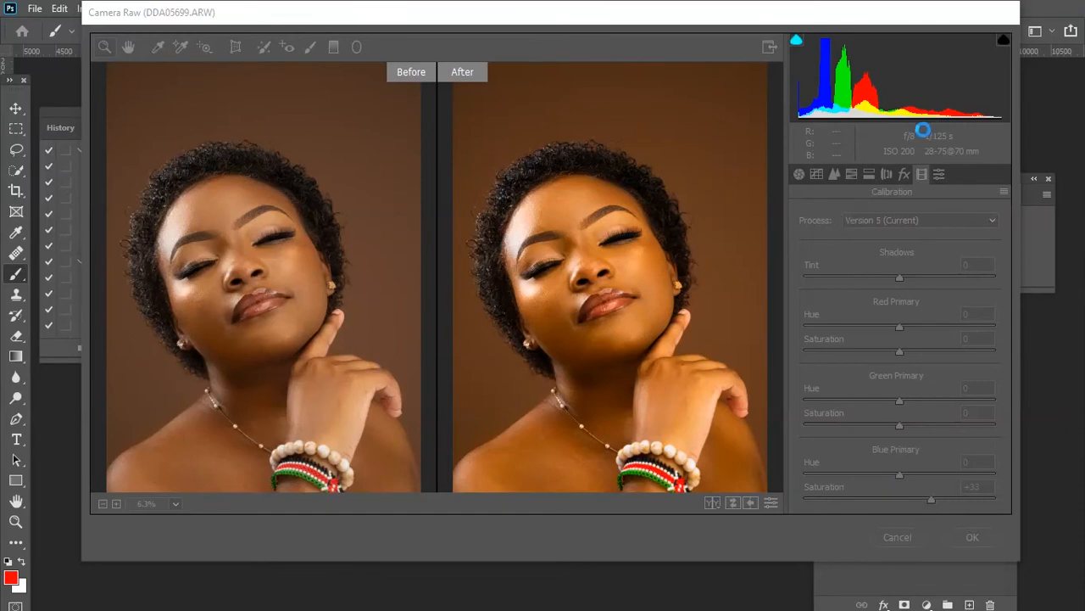
click(611, 44)
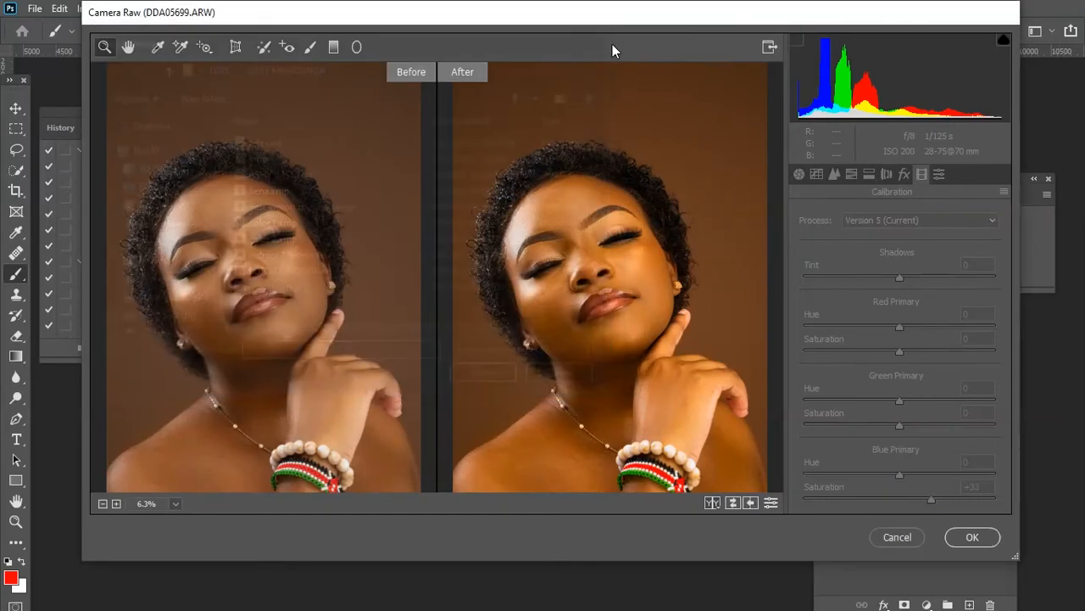
Save the current Camera Raw settings as a preset file named KASKA45.
click(1004, 191)
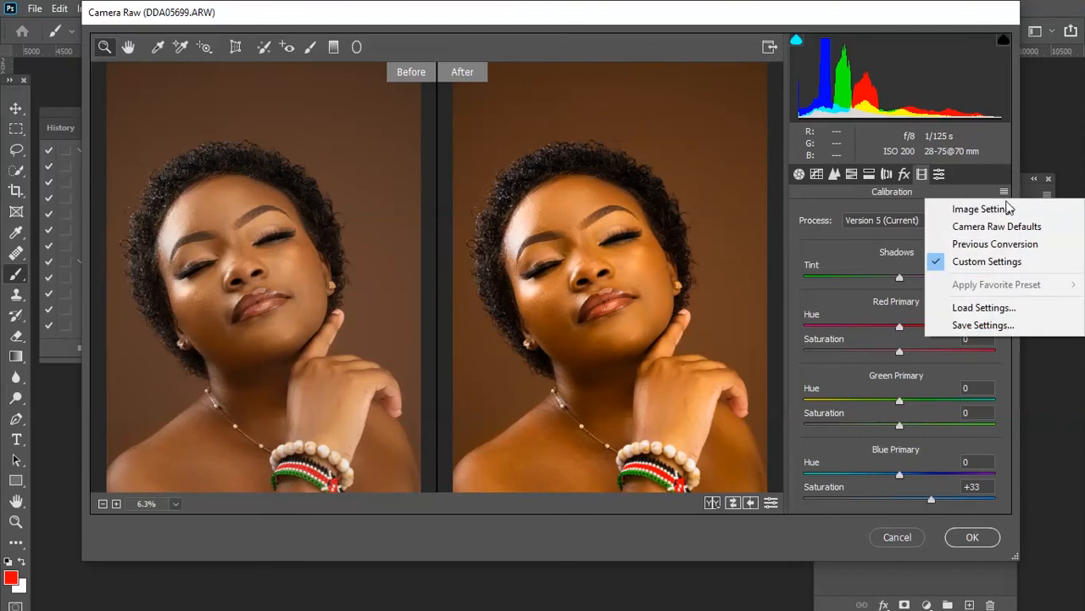
click(992, 325)
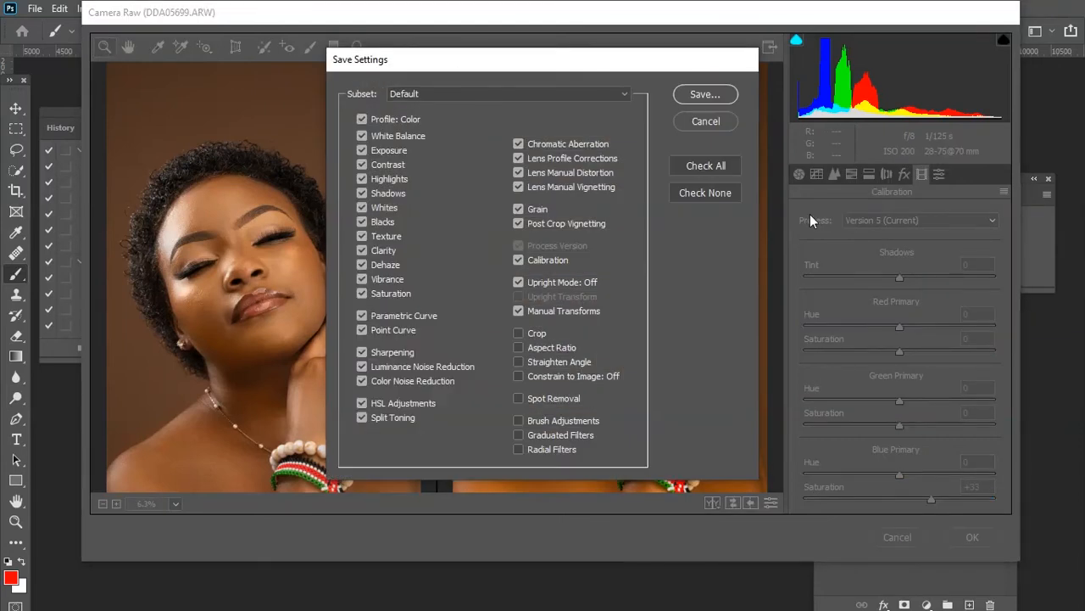
click(715, 99)
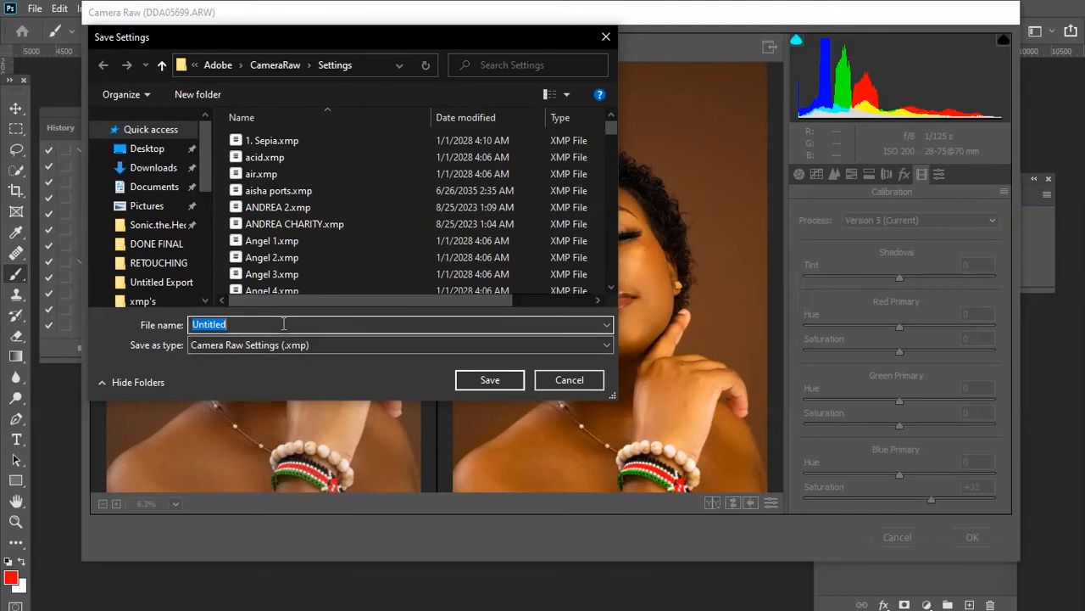
text(KASKA)
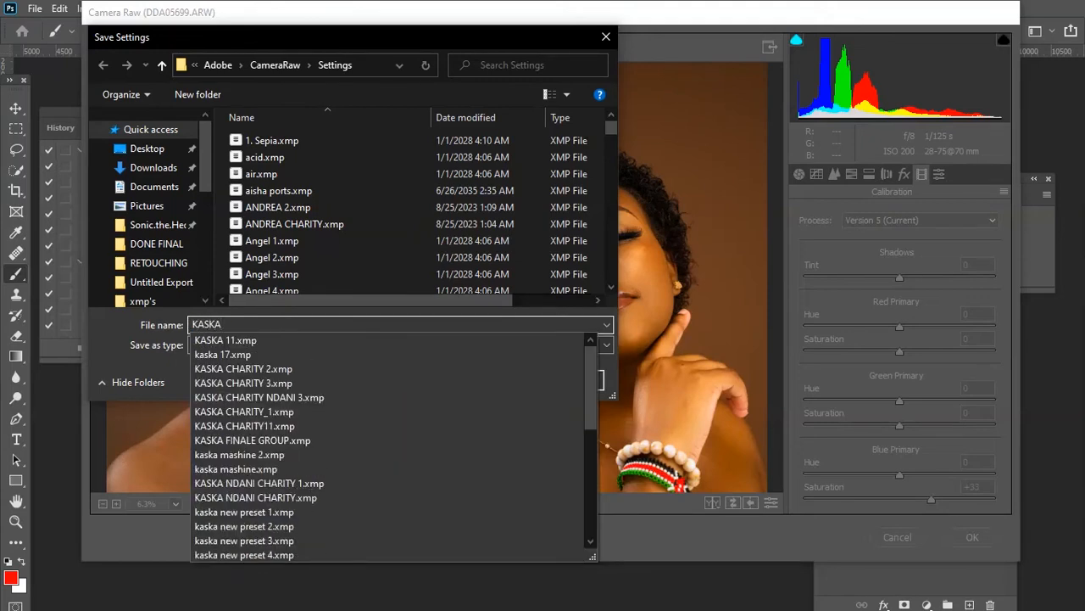
text(45)
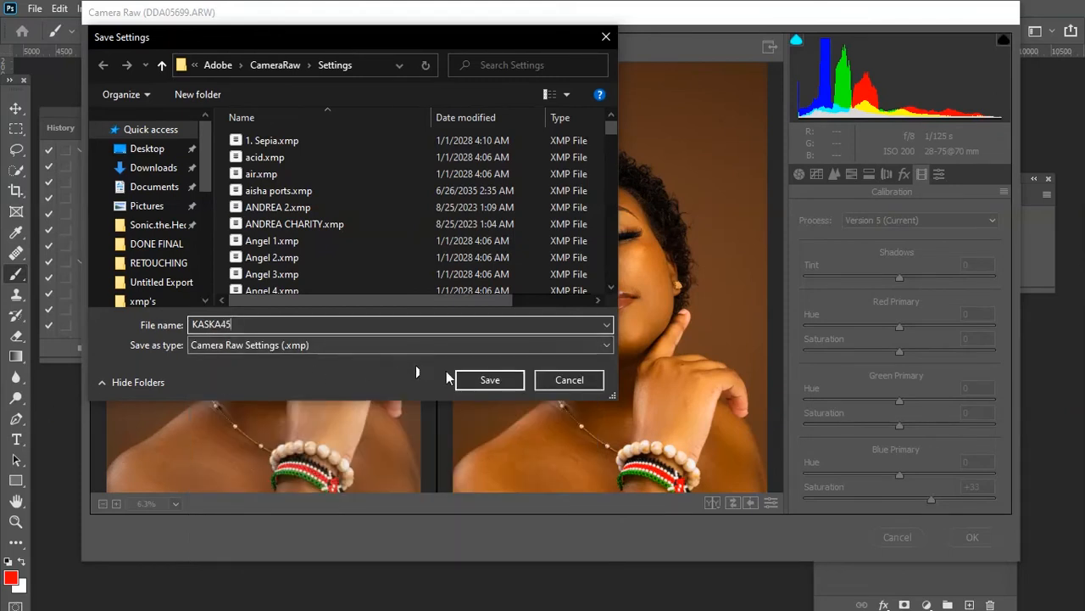
click(477, 380)
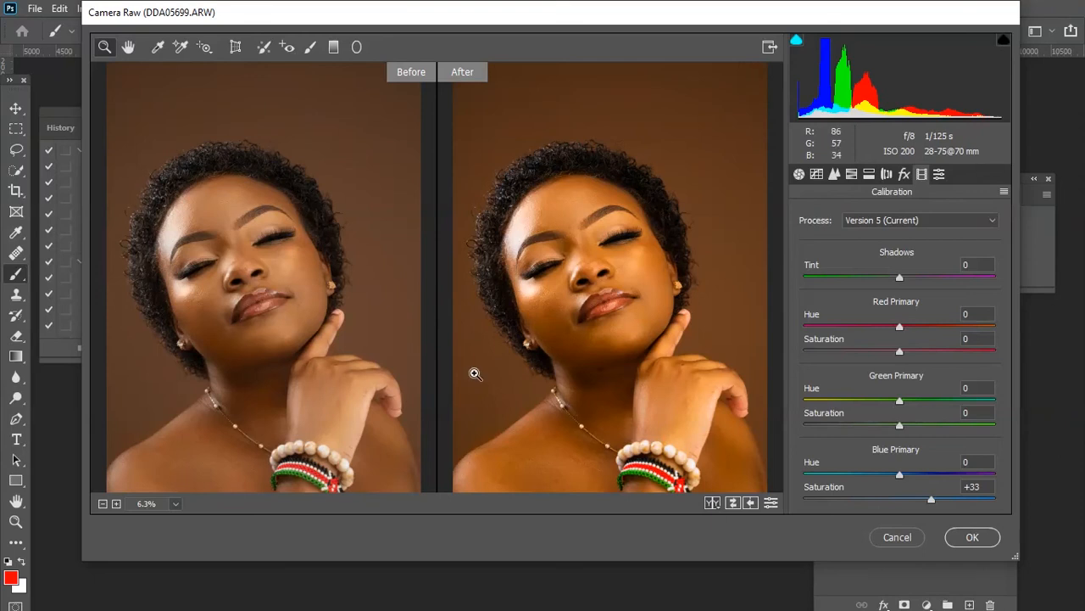
Browse the saved presets list, then commit the Camera Raw Filter changes.
click(940, 174)
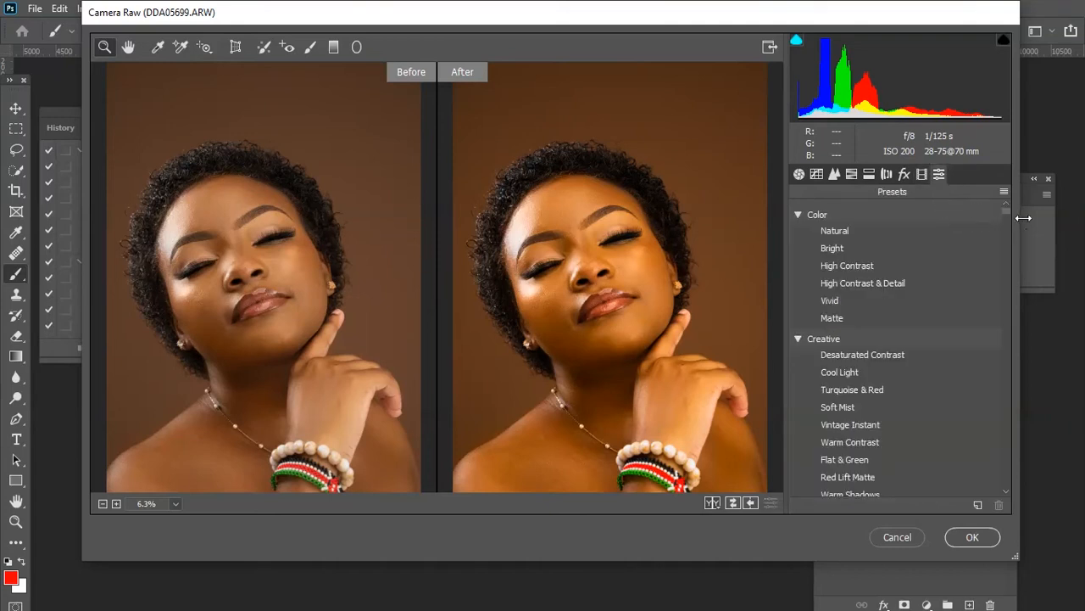
drag(1005, 210, 1003, 373)
scroll(1003, 371, up, 3)
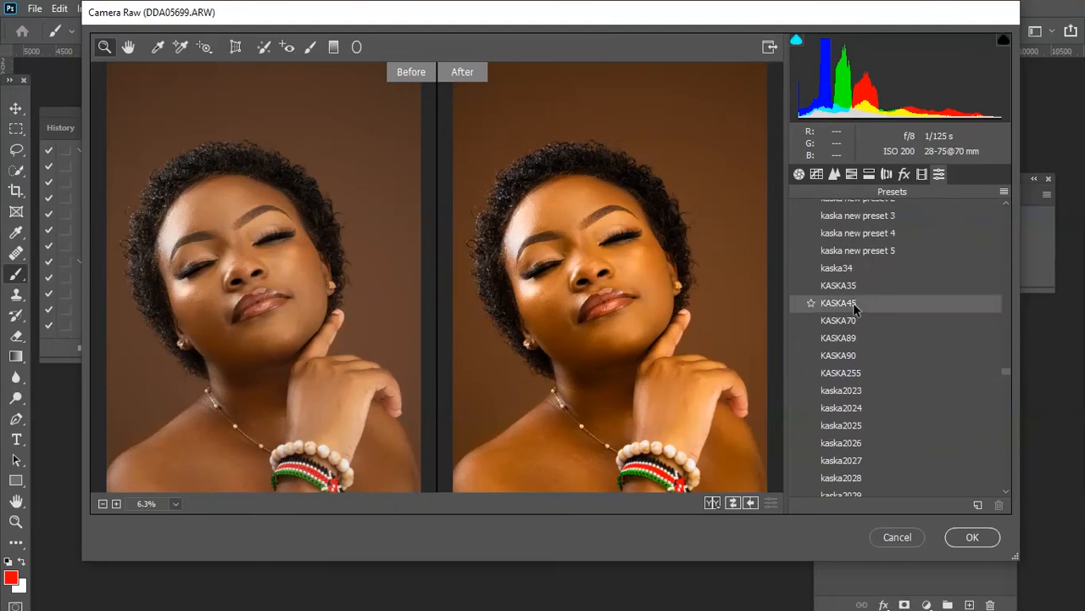
click(964, 540)
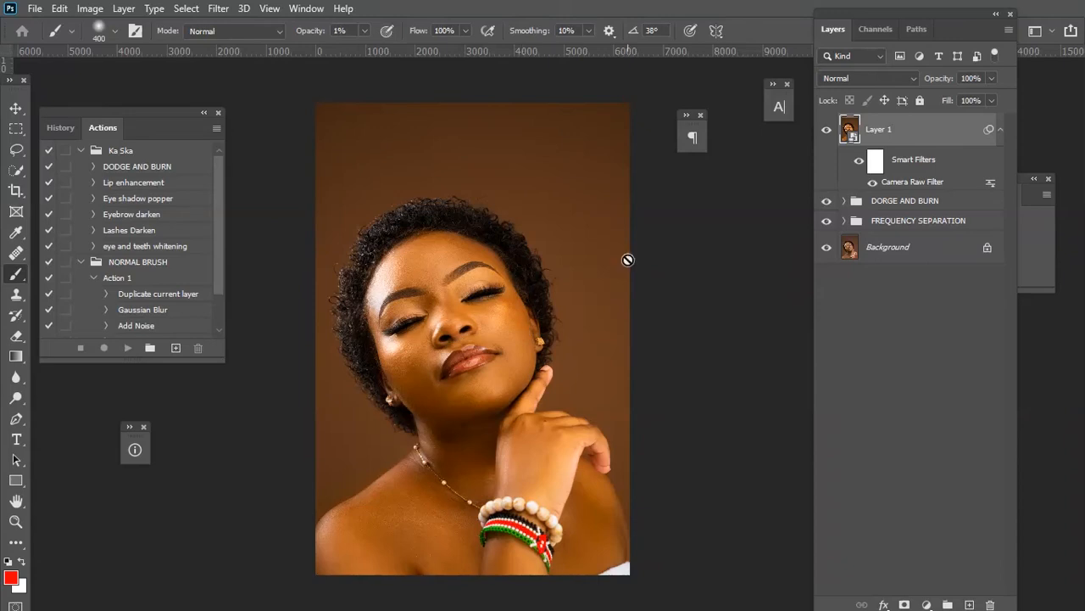
Toggle Layer 1's visibility to compare the graded image with the original.
click(827, 131)
click(826, 131)
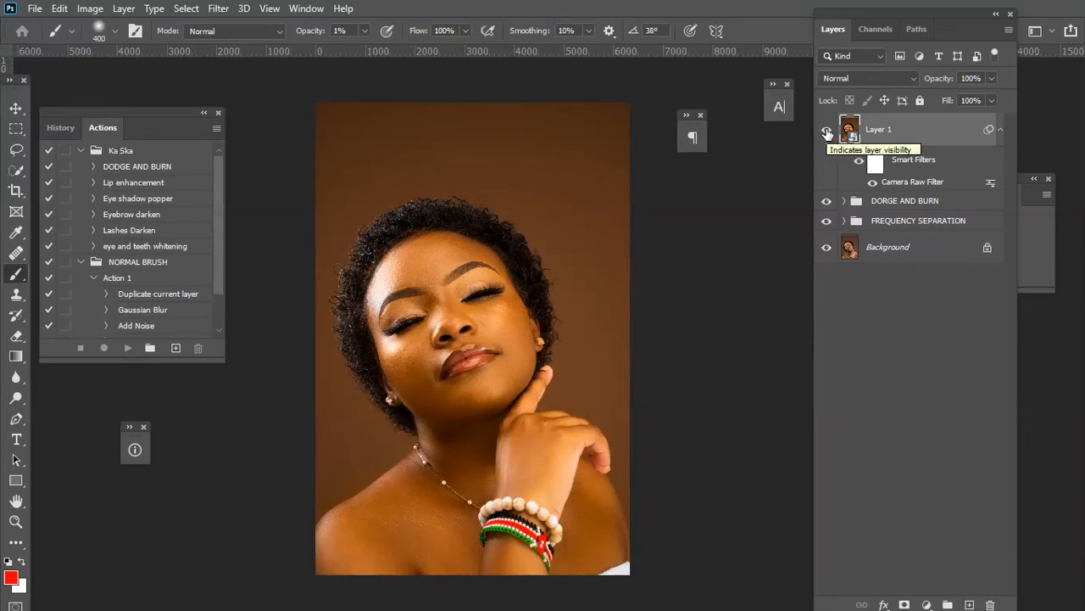
drag(569, 322, 586, 294)
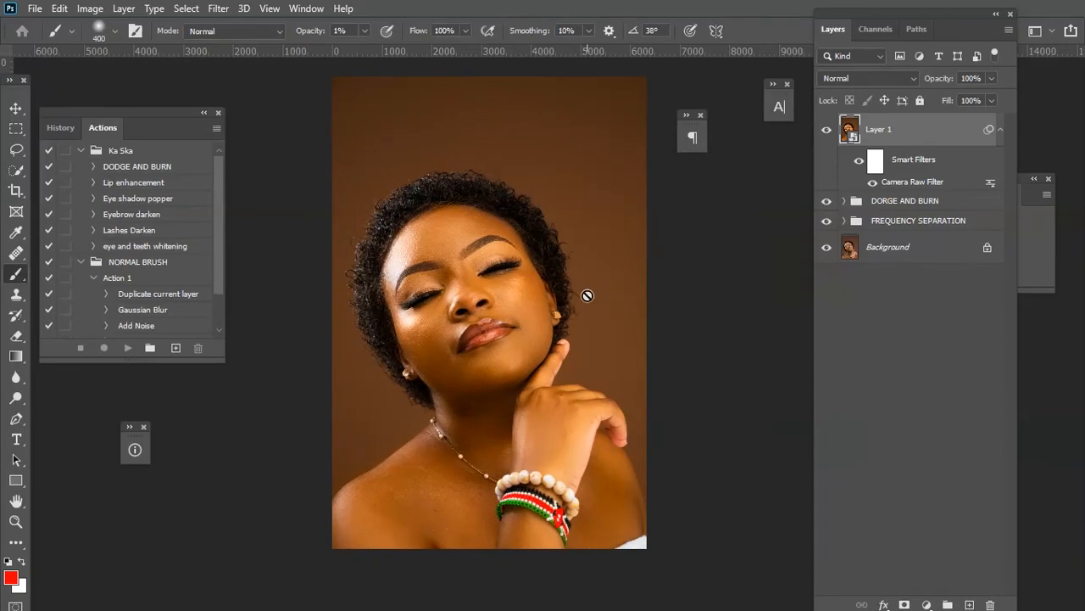
drag(575, 222, 585, 259)
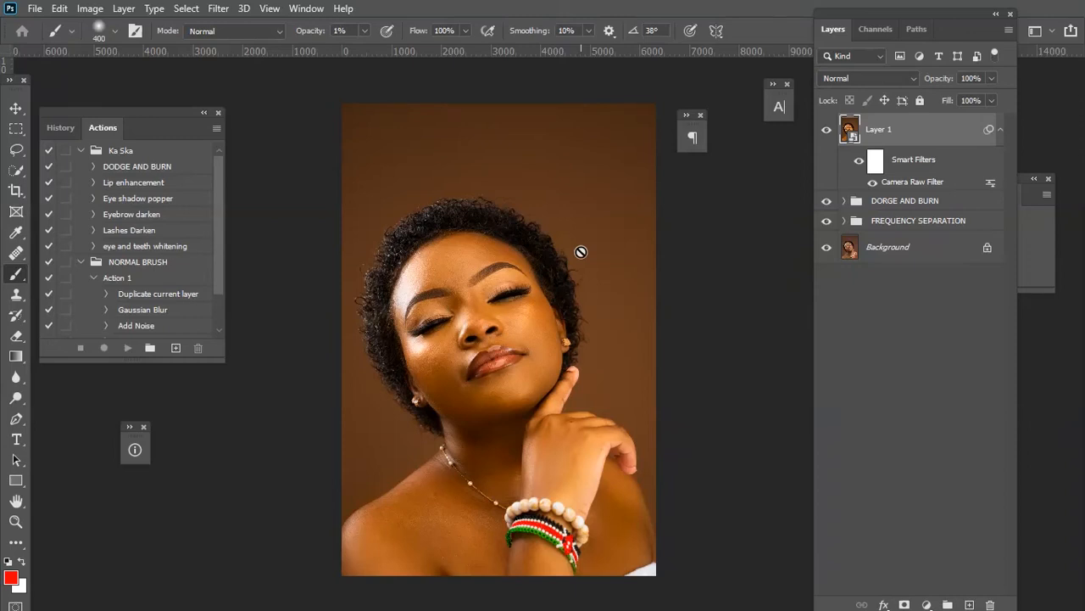
Reopen the Camera Raw Filter and load a saved settings file from the Desktop photos folder.
double_click(900, 181)
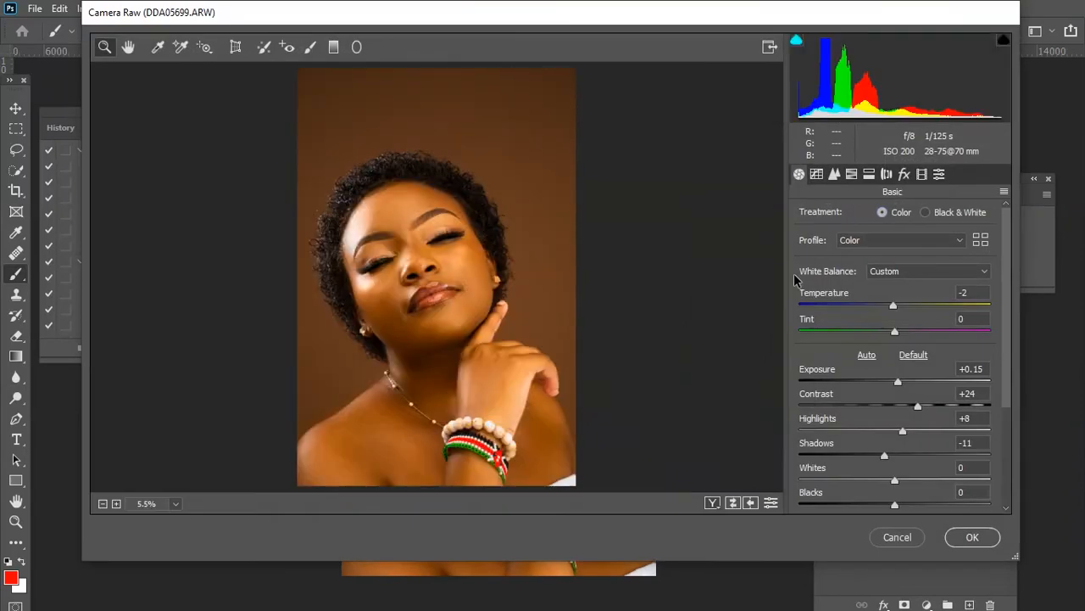
click(1004, 193)
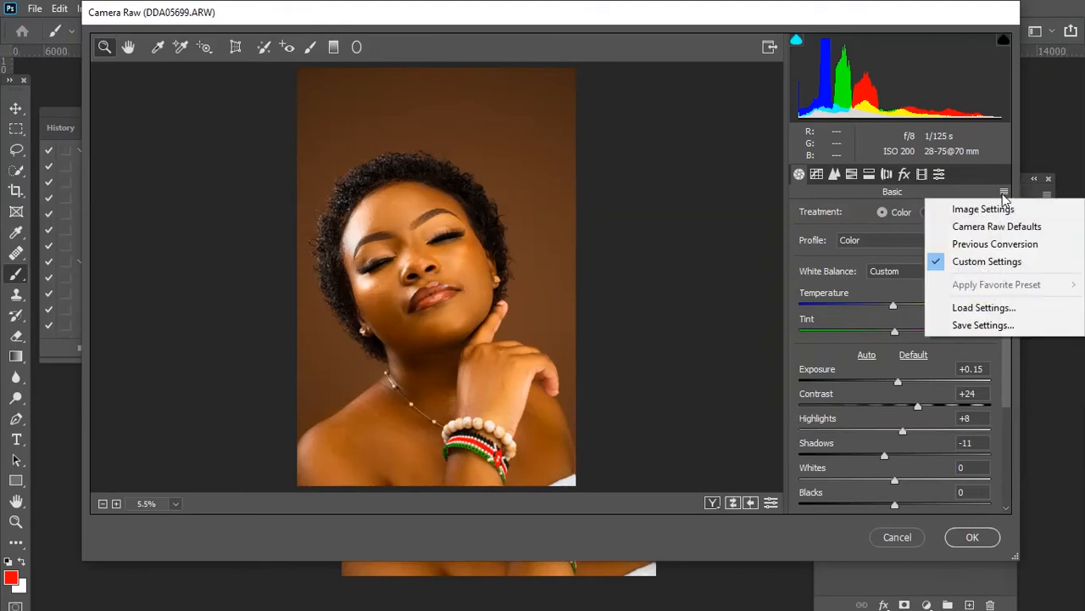
click(1008, 307)
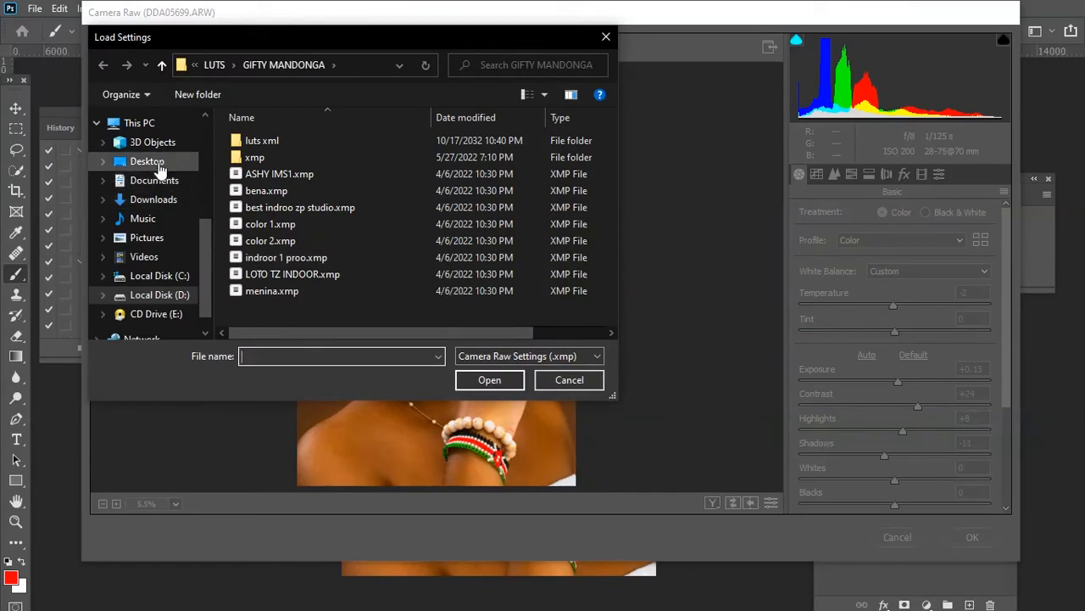
click(147, 161)
scroll(582, 261, down, 2)
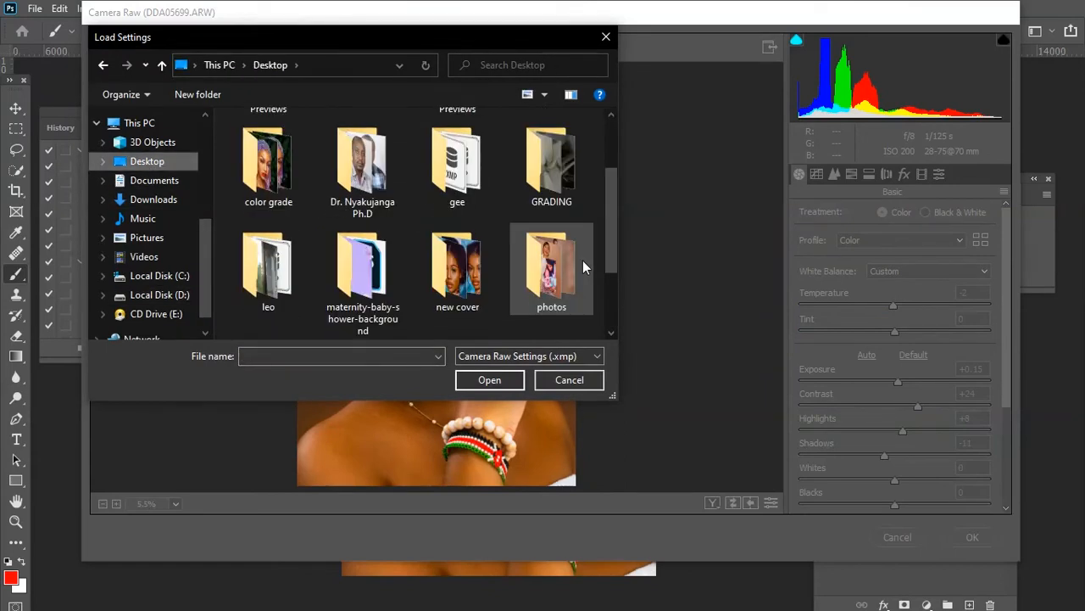
scroll(582, 260, down, 2)
click(555, 205)
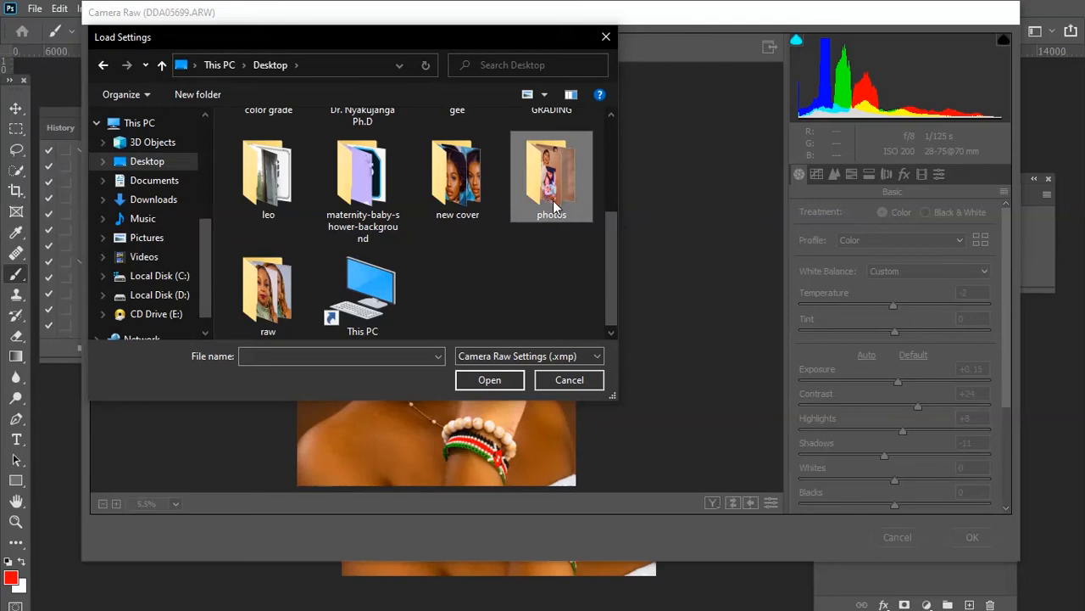
double_click(556, 206)
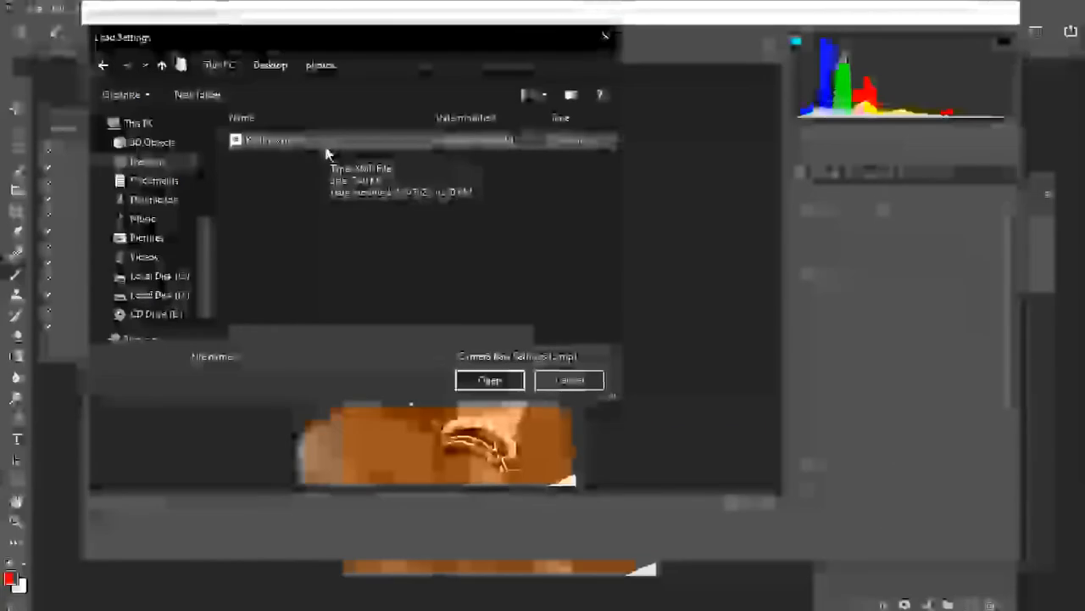
double_click(324, 144)
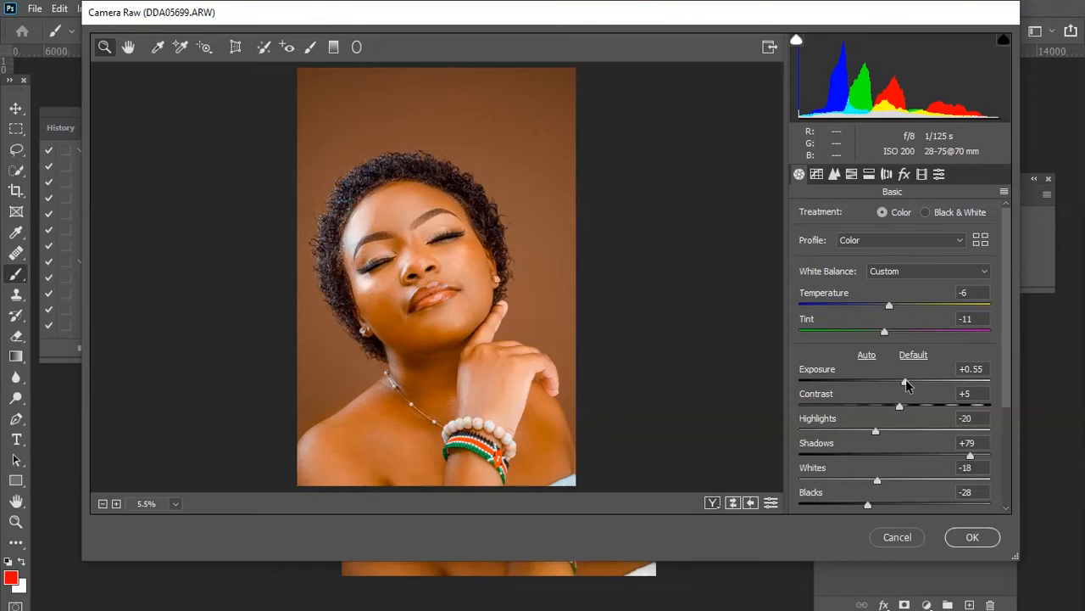
In Basic, set Exposure to +0.10, Contrast to +3, Highlights to -26 and Shadows to +2.
click(494, 281)
click(381, 314)
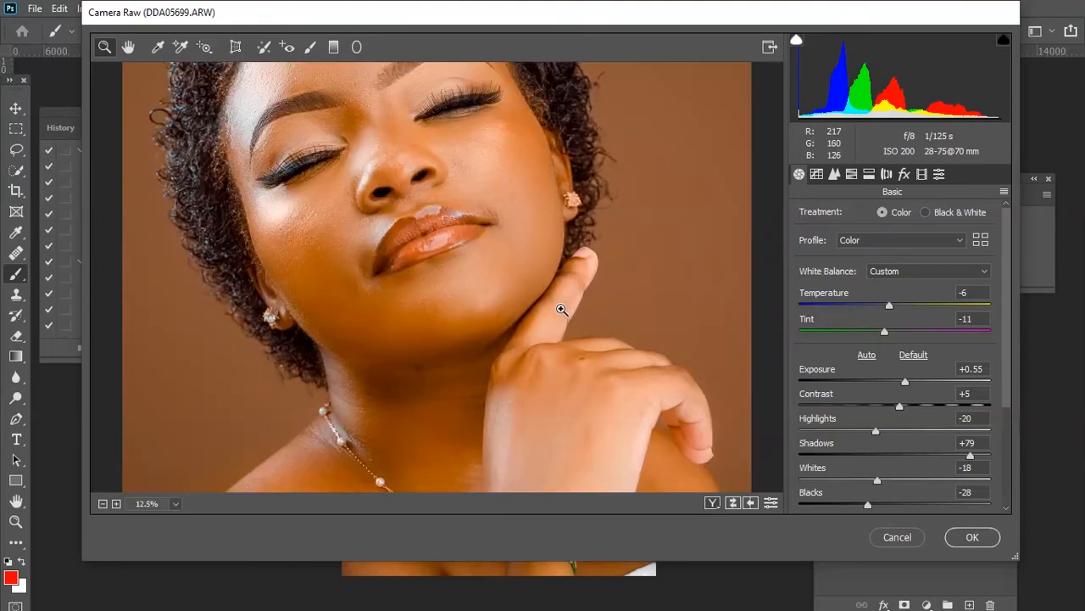
key(ctrl+0)
click(905, 383)
drag(905, 383, 899, 410)
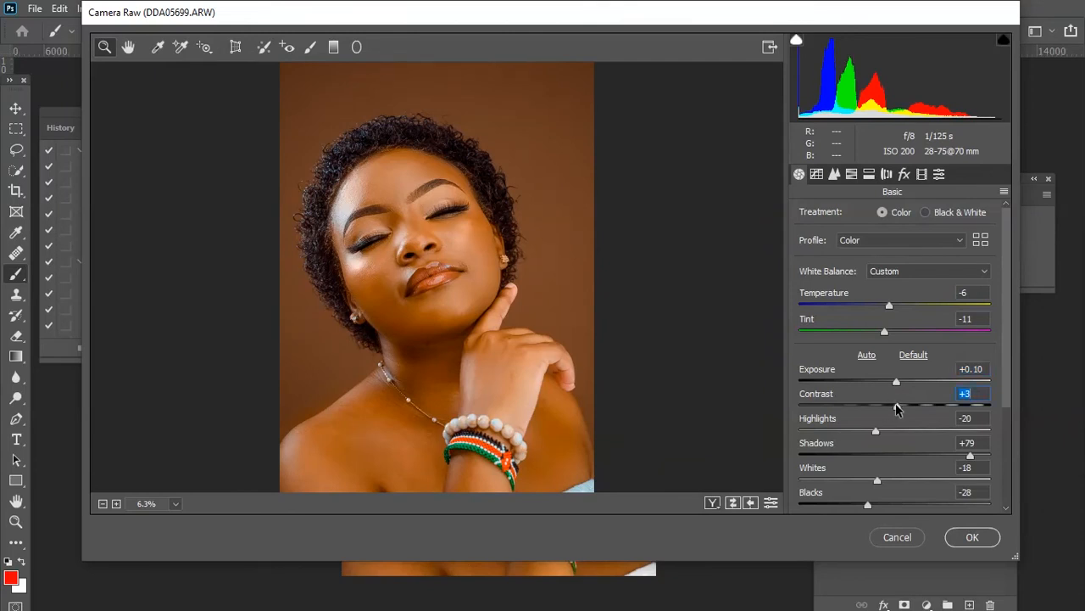
key(Tab)
mouse_move(874, 433)
mouse_down()
mouse_move(888, 434)
mouse_move(866, 434)
mouse_up()
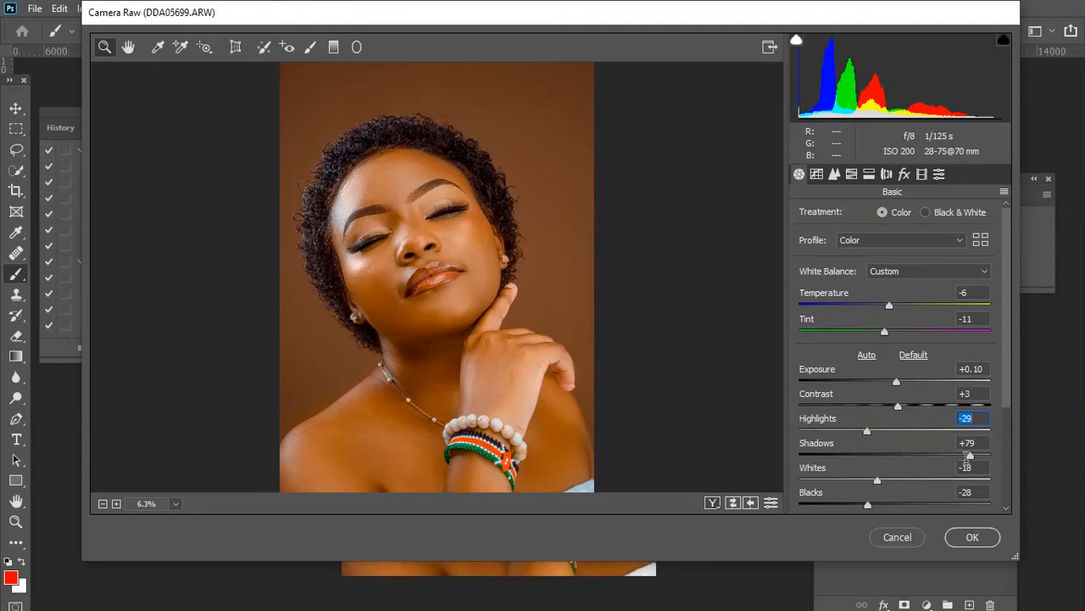
drag(971, 458, 882, 416)
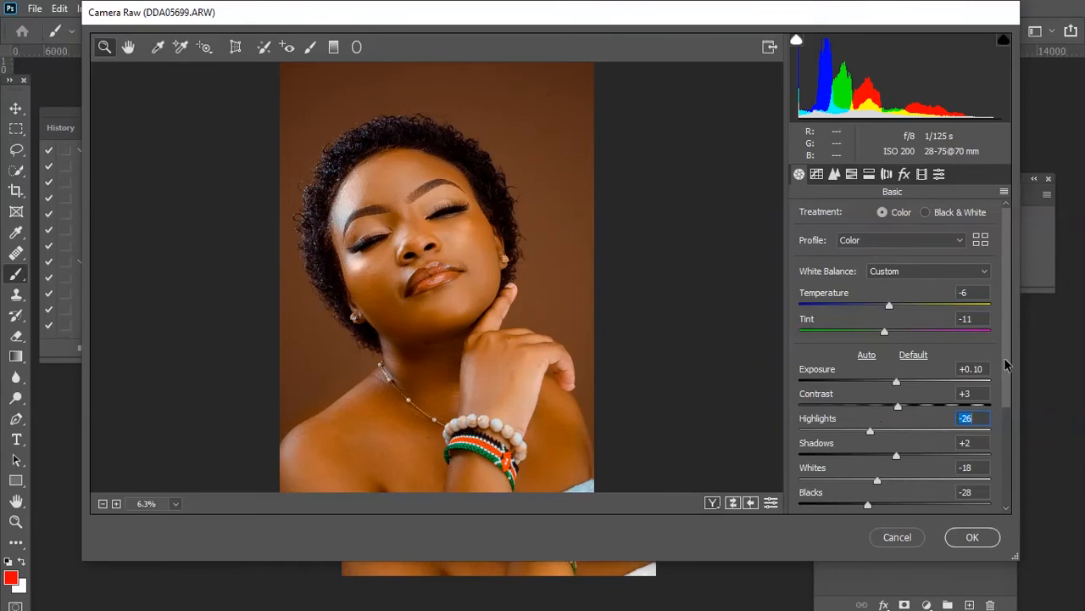
Set Blacks to -8, Dehaze to +15, Vibrance to +3 and Saturation to -8.
scroll(1003, 371, down, 2)
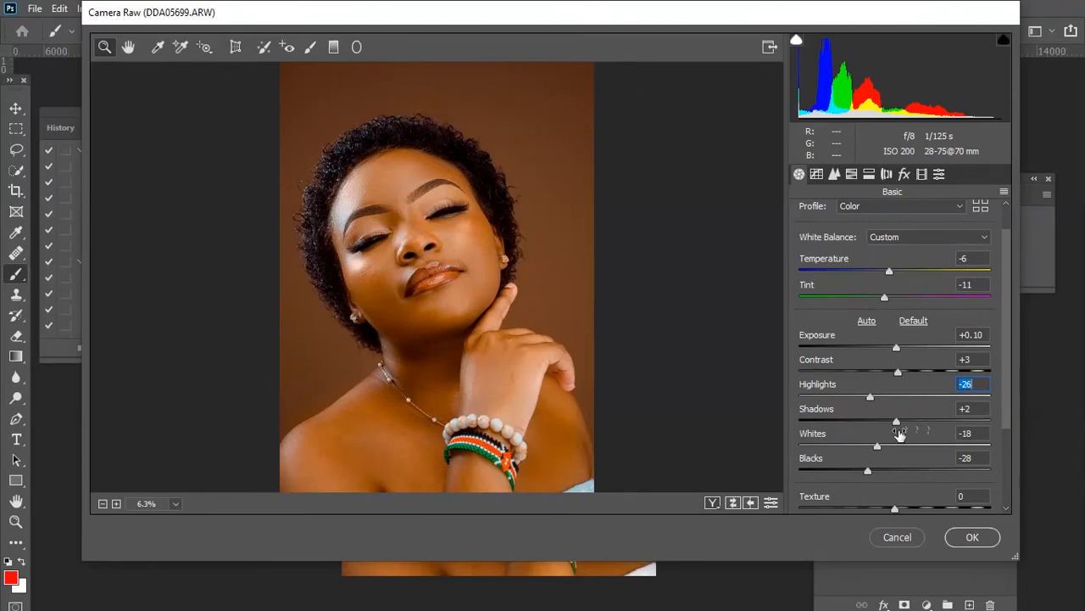
mouse_move(869, 470)
mouse_down()
mouse_move(885, 471)
mouse_move(859, 465)
mouse_move(888, 473)
mouse_up()
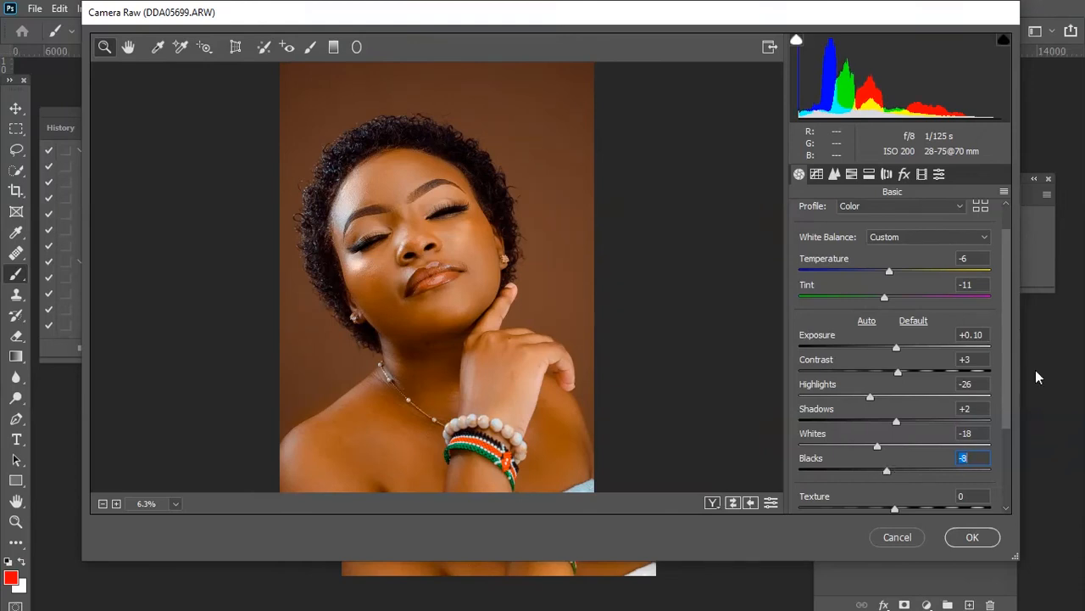
drag(1005, 340, 1005, 386)
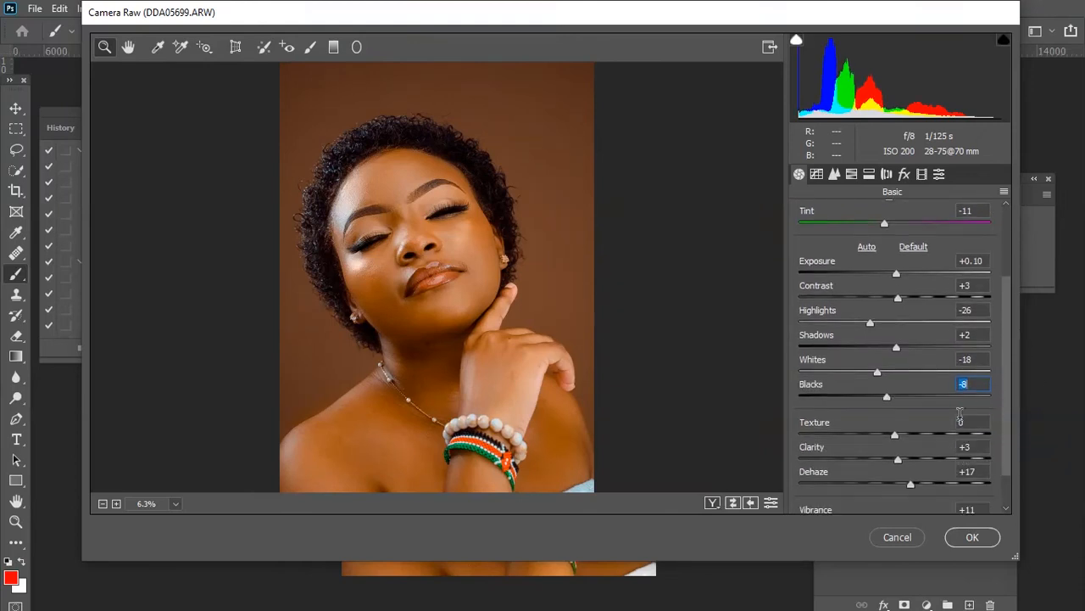
mouse_move(899, 462)
mouse_down()
mouse_move(908, 485)
mouse_move(922, 486)
mouse_move(892, 483)
mouse_move(910, 480)
mouse_up()
click(910, 485)
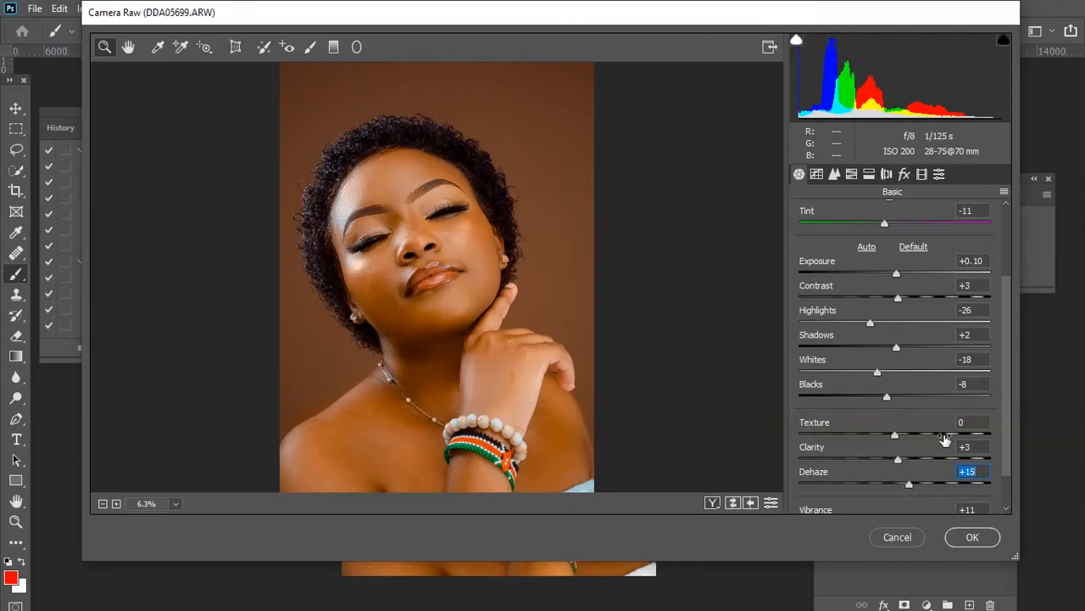
drag(1009, 379, 1007, 436)
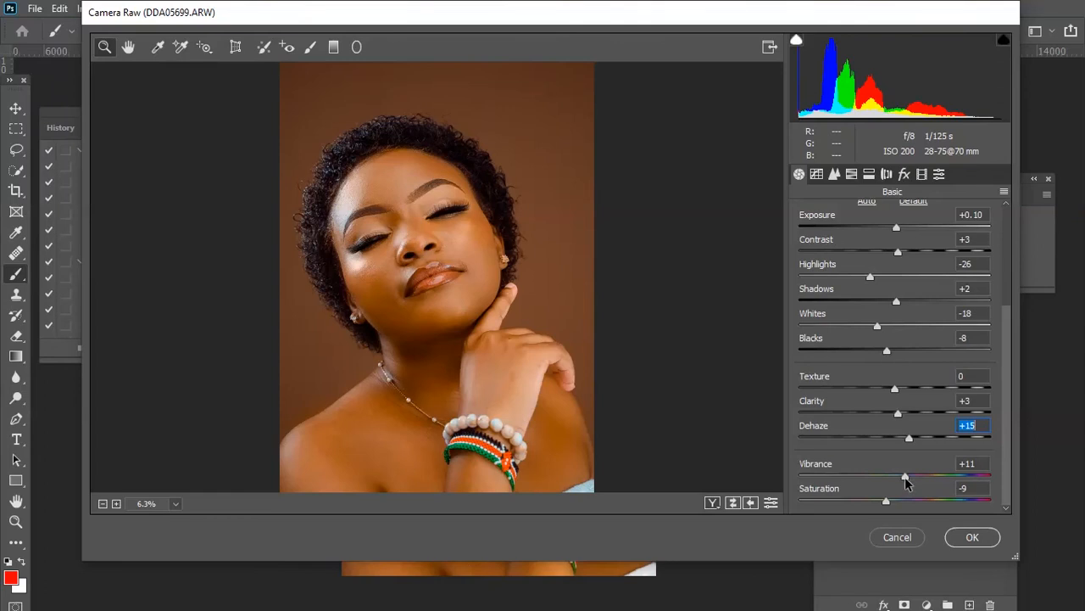
drag(905, 477, 888, 504)
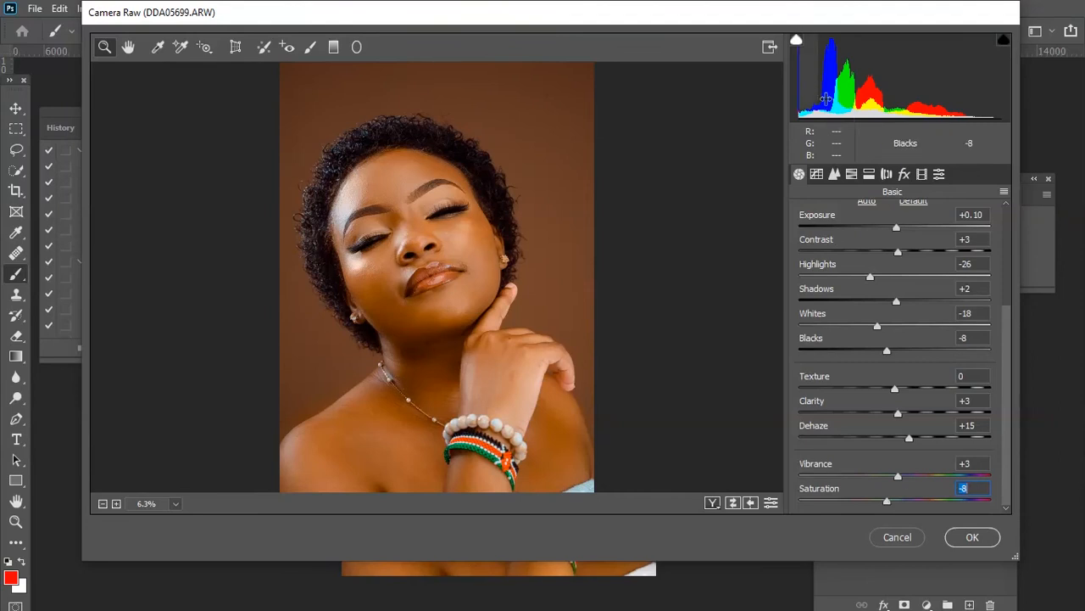
In HSL Saturation, set Reds to +13, Oranges to +4, Greens to +48 and raise Blues.
click(852, 174)
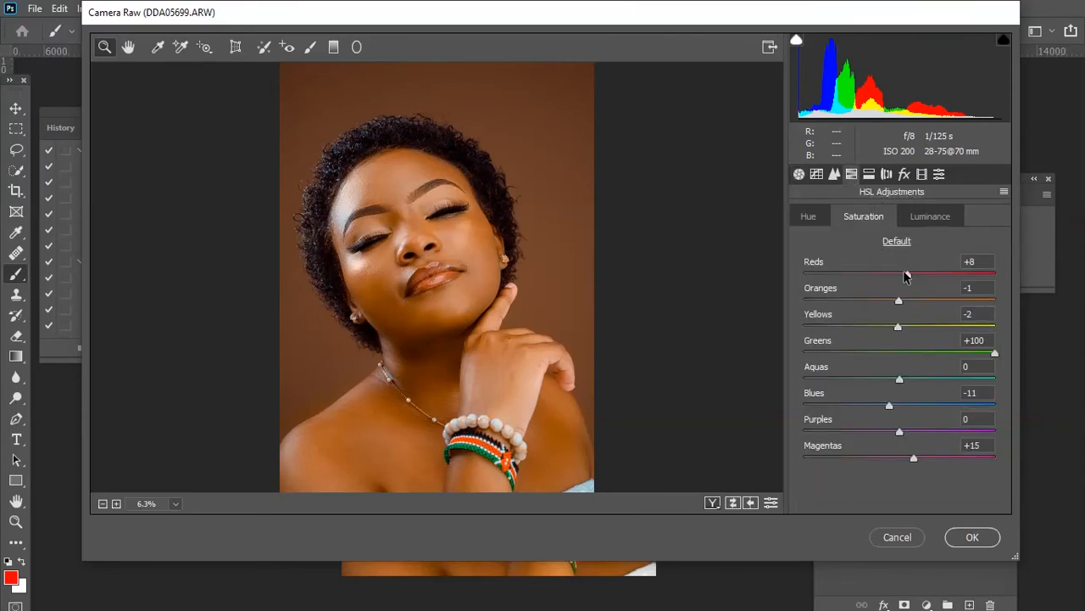
drag(906, 273, 904, 302)
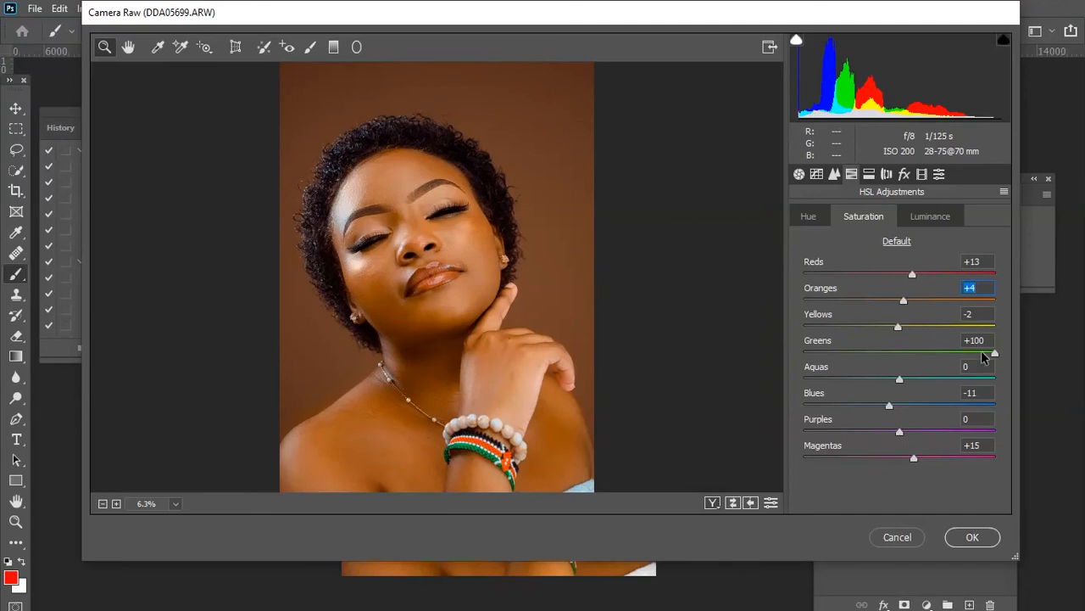
drag(993, 354, 945, 359)
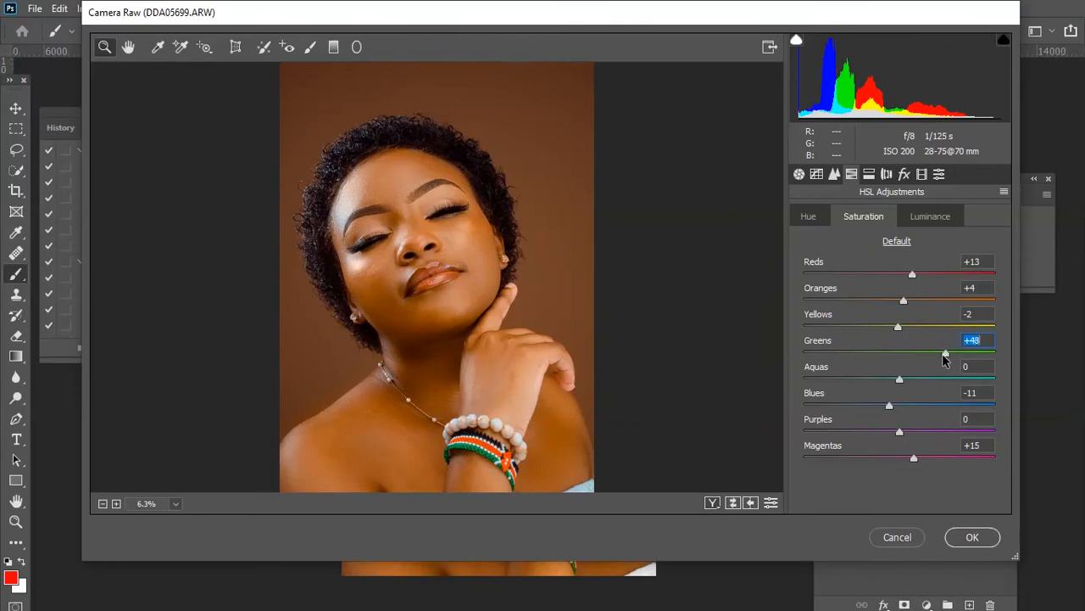
drag(890, 406, 918, 407)
In HSL Hue, set the Greens hue to +8 and zoom into the face.
click(809, 216)
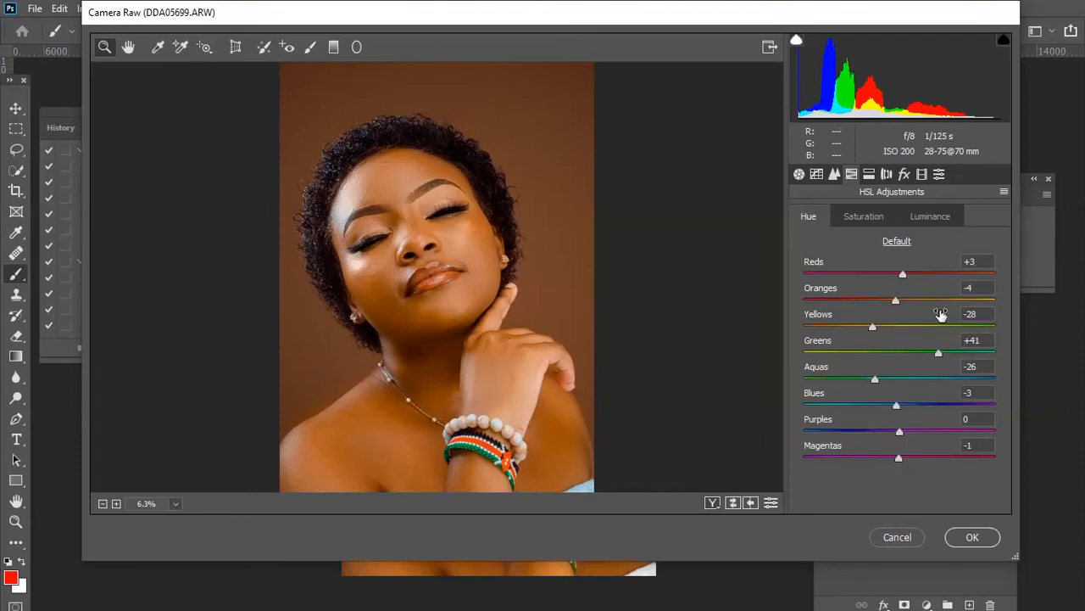
drag(938, 353, 908, 356)
drag(896, 300, 897, 303)
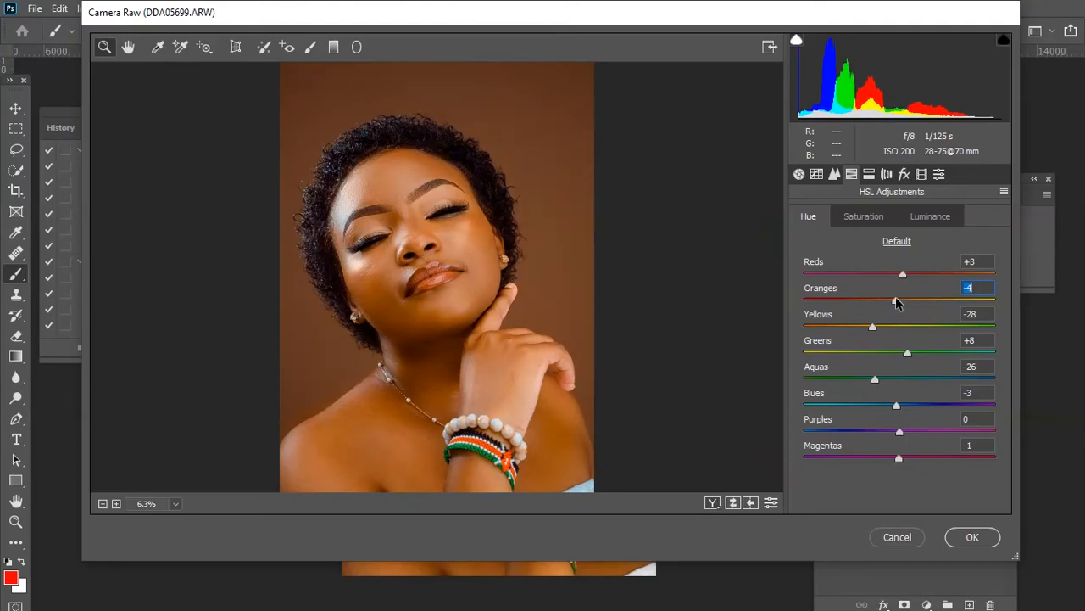
key(ctrl+plus)
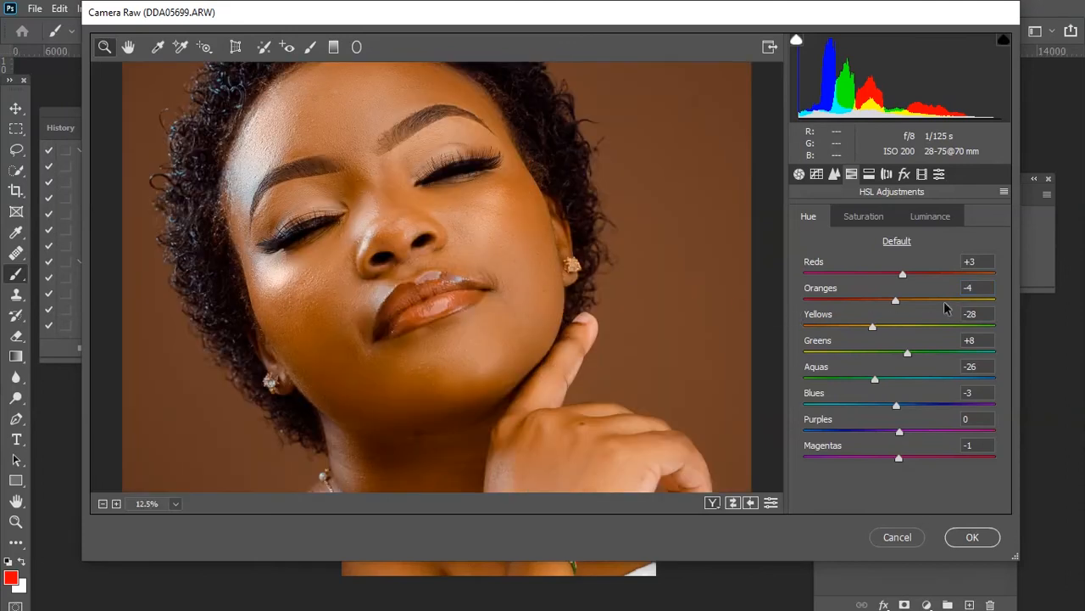
Fine-tune the Oranges hue and the Oranges saturation in HSL, fitting the whole photo in the preview.
drag(893, 302, 897, 304)
alt+click(769, 380)
click(769, 380)
alt+click(740, 249)
click(869, 216)
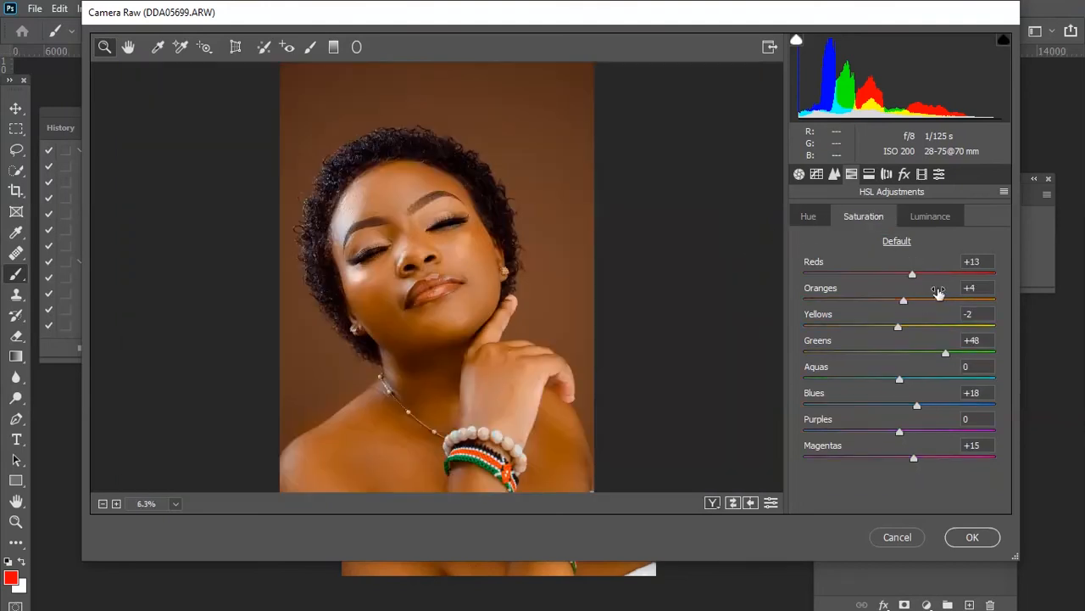
drag(904, 301, 908, 280)
Lower Vibrance to +2 in Basic and return to the HSL adjustments.
click(799, 175)
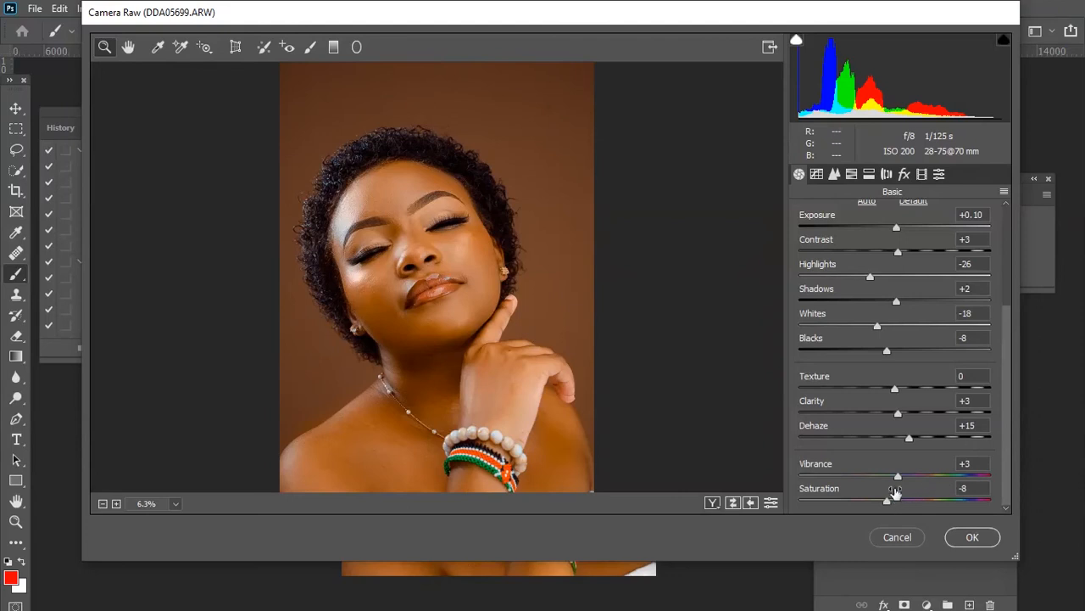
drag(900, 480, 897, 480)
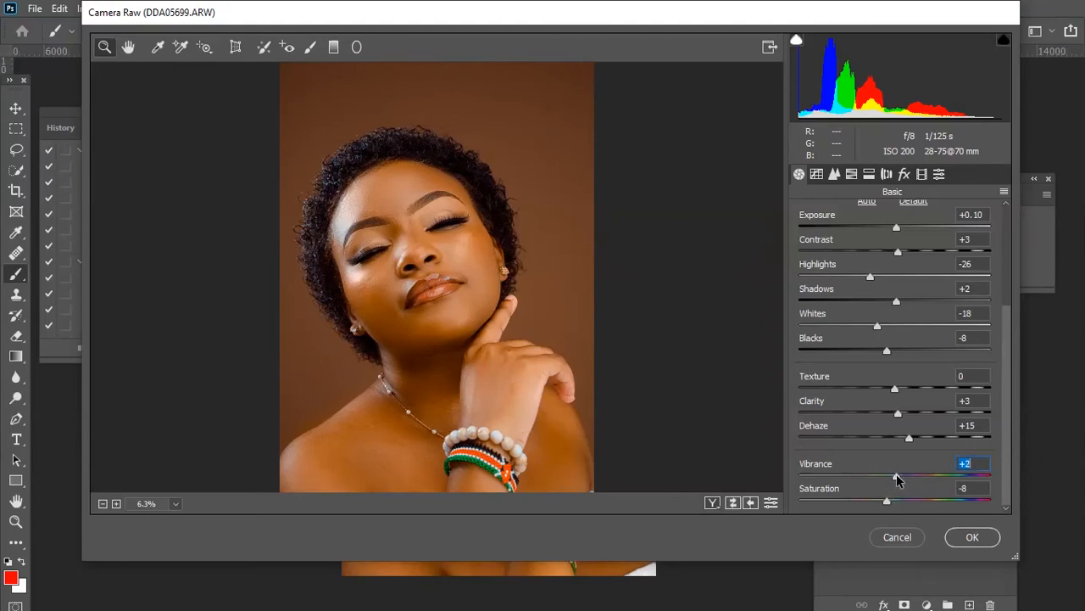
click(852, 173)
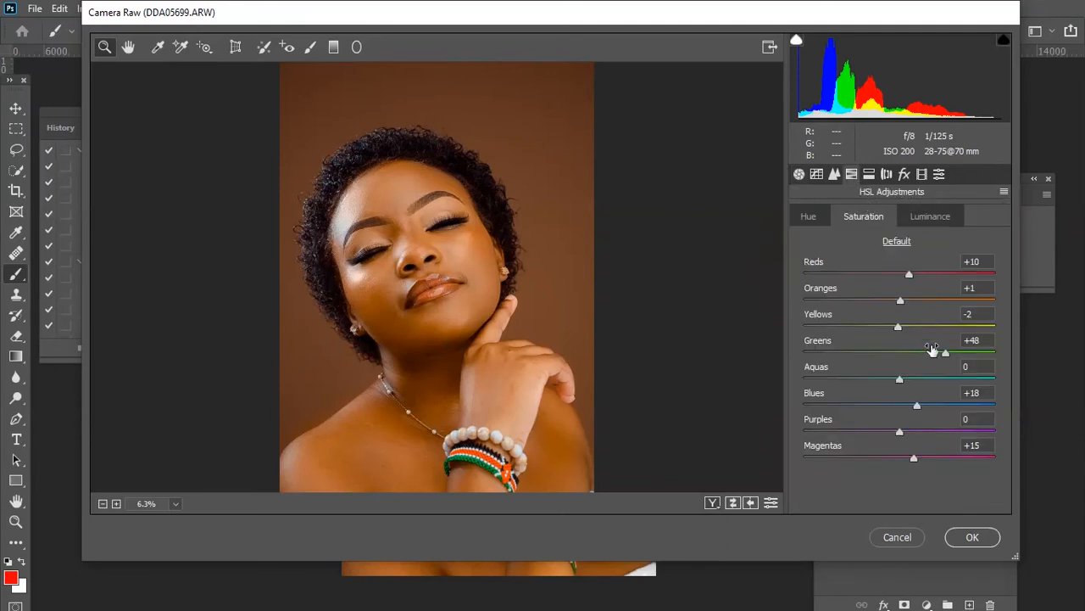
In Split Toning, set Shadows Saturation to 23, Highlights Hue to 216 and Highlights Saturation to 15.
click(870, 174)
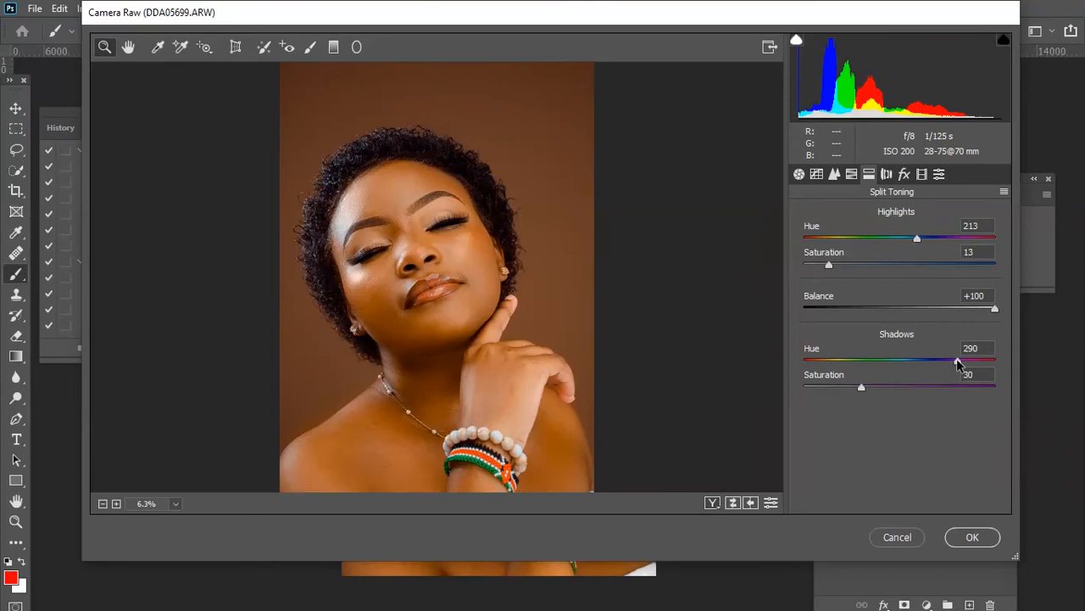
mouse_move(957, 363)
mouse_down()
mouse_move(814, 358)
mouse_move(948, 362)
mouse_up()
key(Tab)
drag(853, 387, 844, 389)
drag(917, 241, 919, 239)
drag(830, 263, 833, 263)
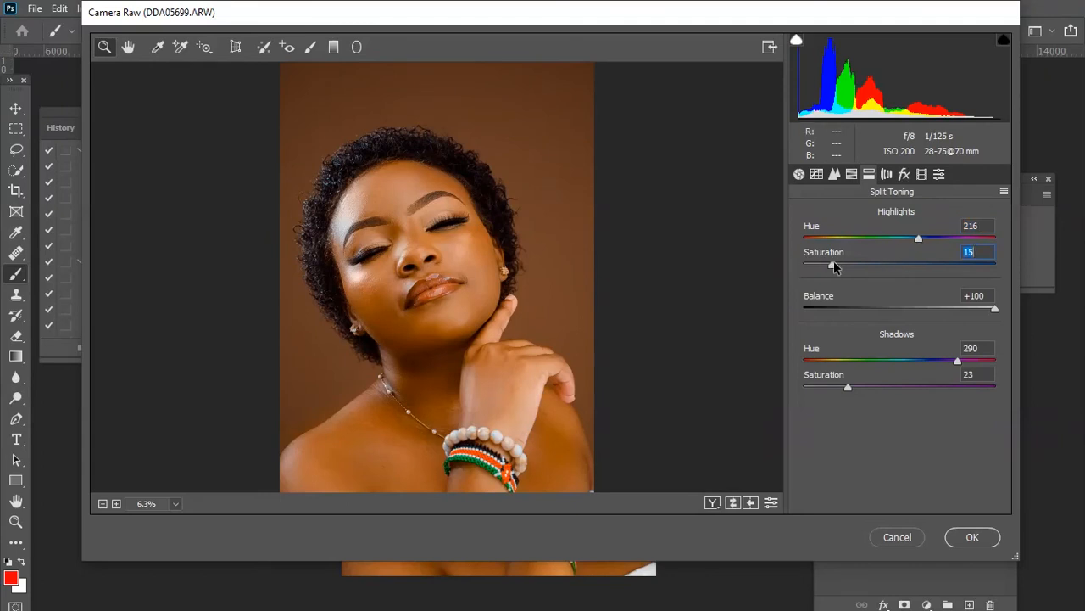
In Calibration, set Blue Primary Saturation to +18, Green Primary Saturation to +36 and Red Primary Saturation to +14.
click(923, 175)
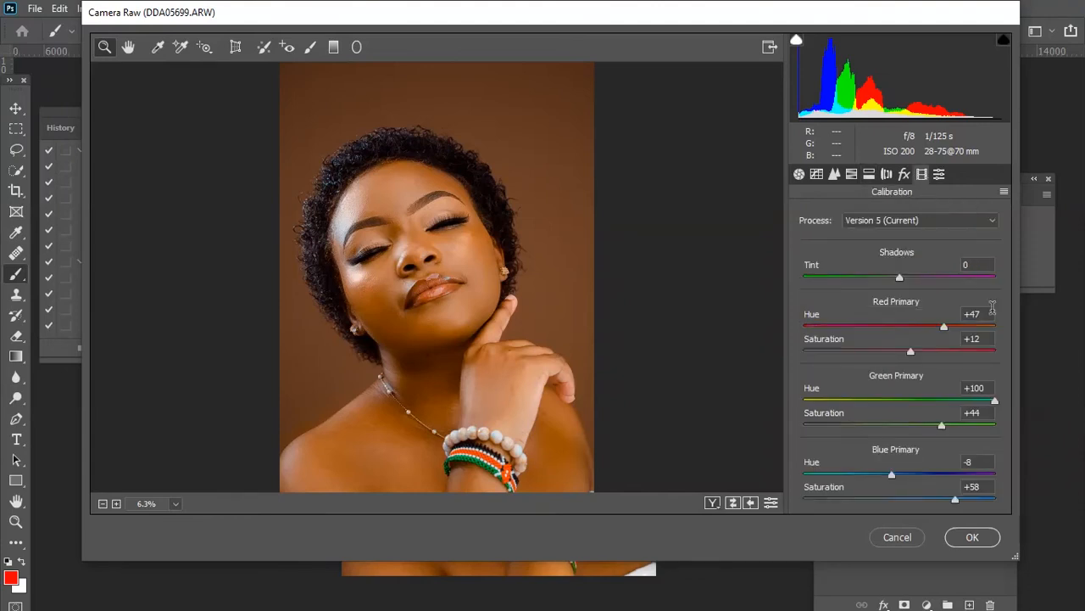
drag(956, 499, 918, 487)
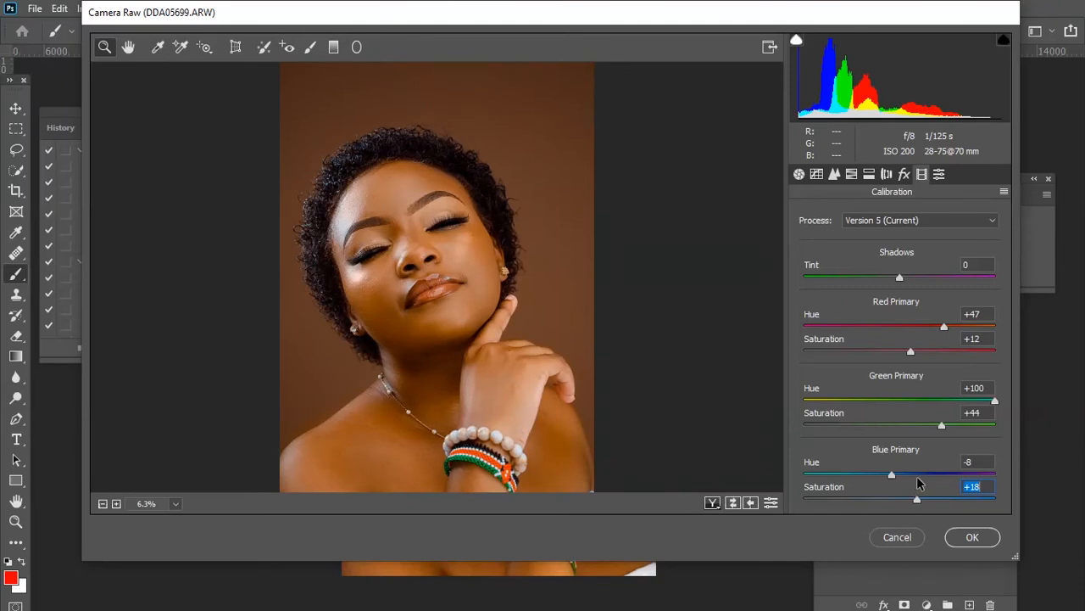
mouse_move(941, 430)
mouse_down()
mouse_move(916, 430)
mouse_move(935, 427)
mouse_up()
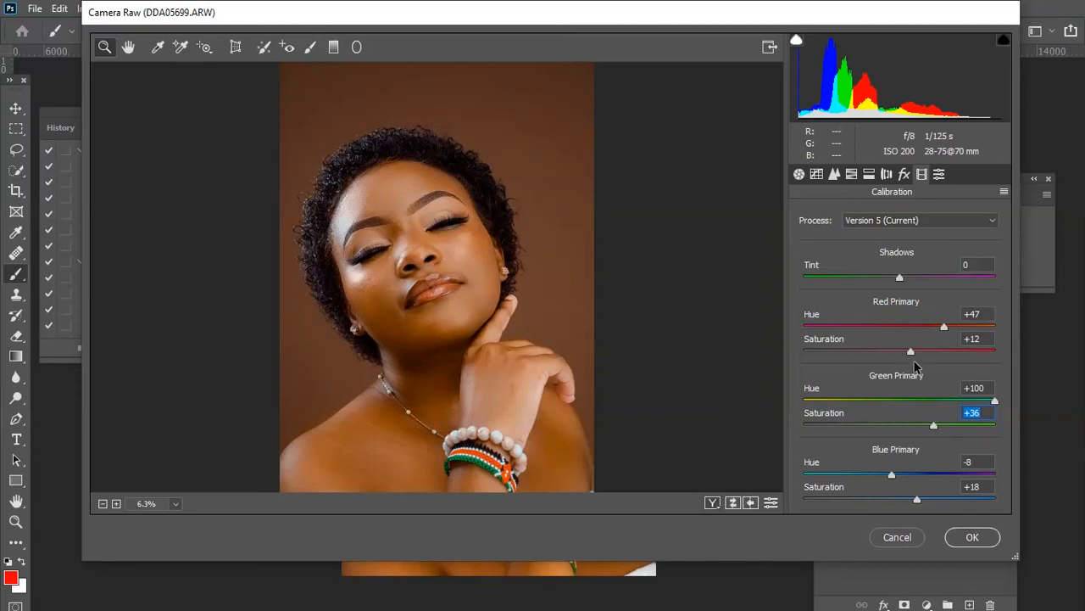
mouse_move(906, 351)
mouse_down()
mouse_move(896, 355)
mouse_move(910, 357)
mouse_up()
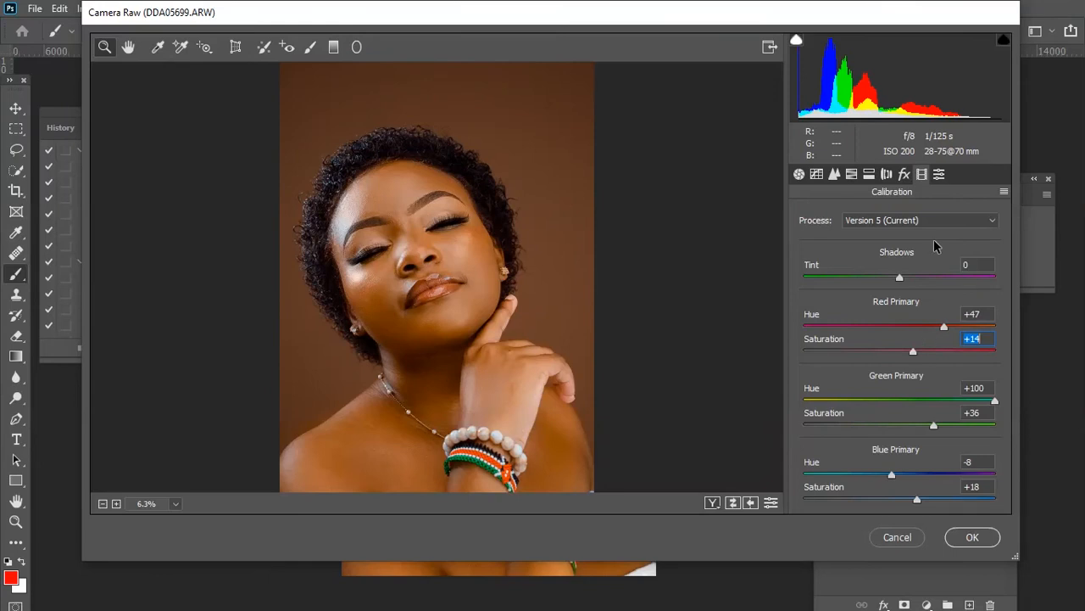
click(1004, 191)
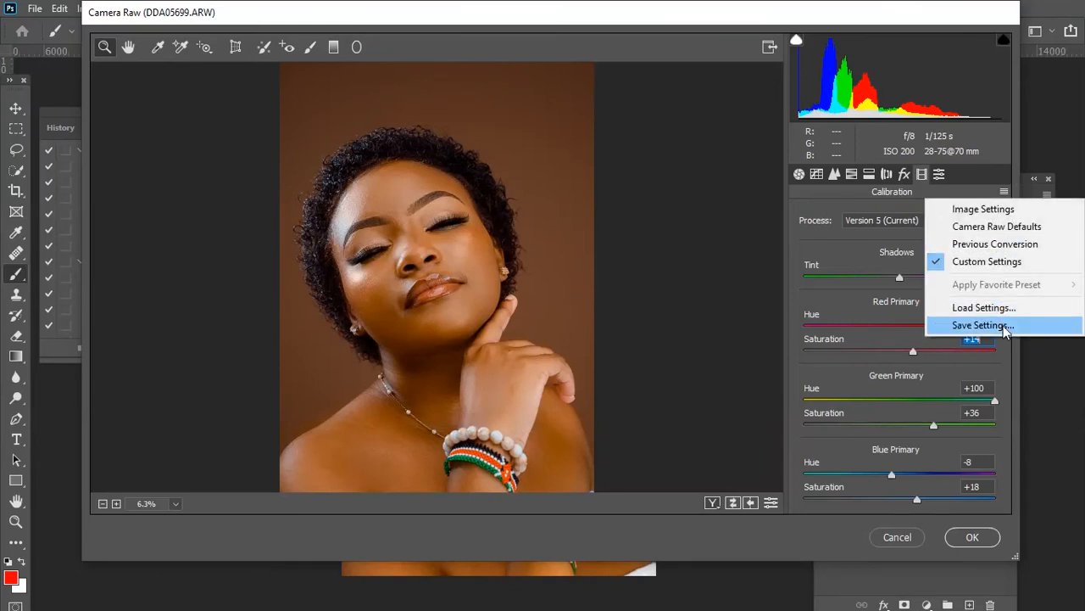
click(983, 326)
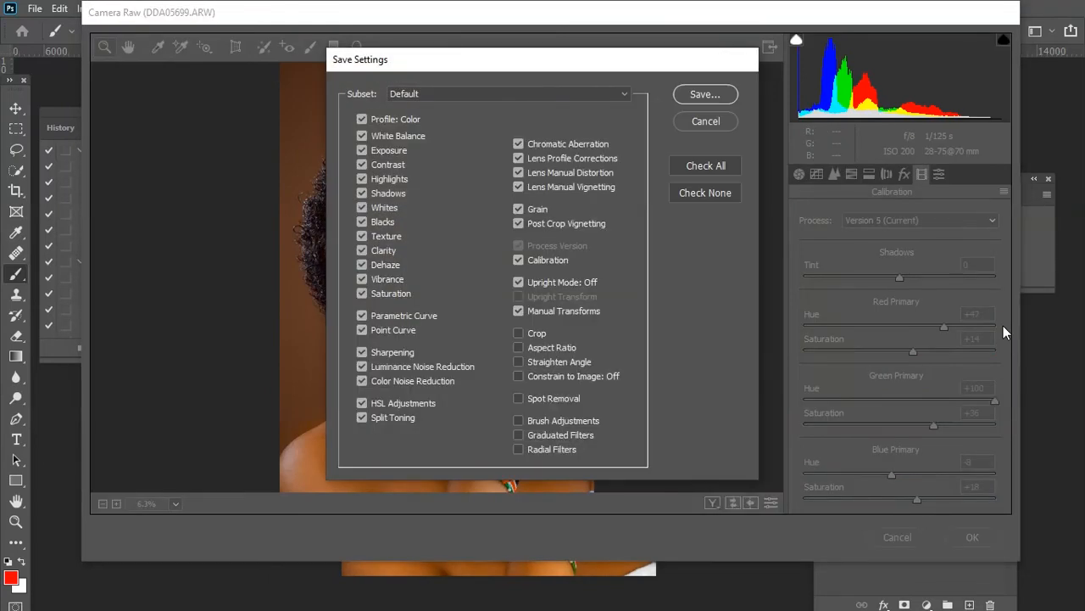
click(690, 101)
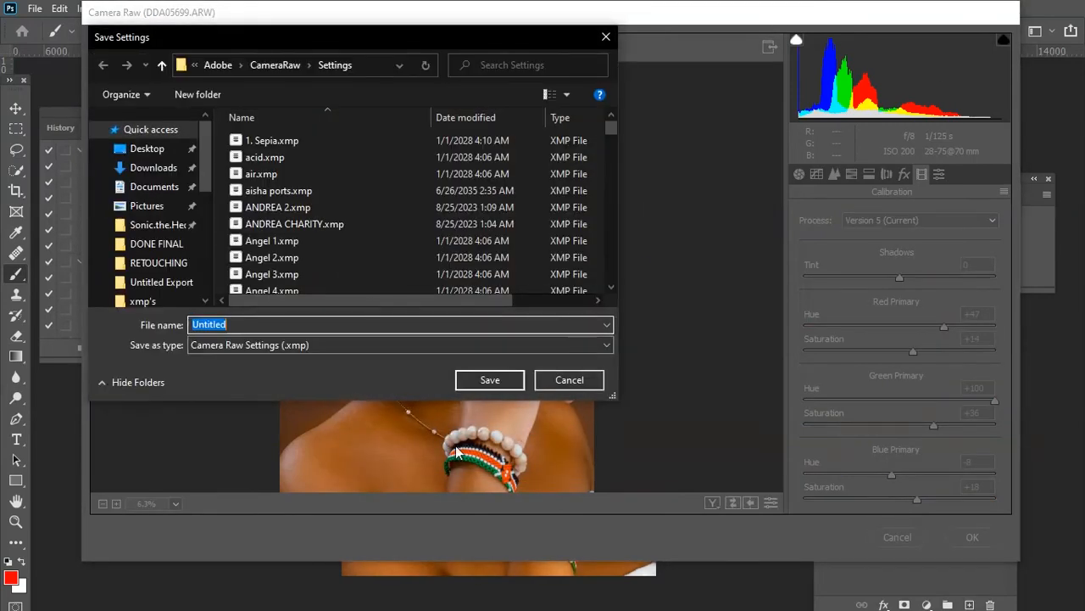
click(565, 380)
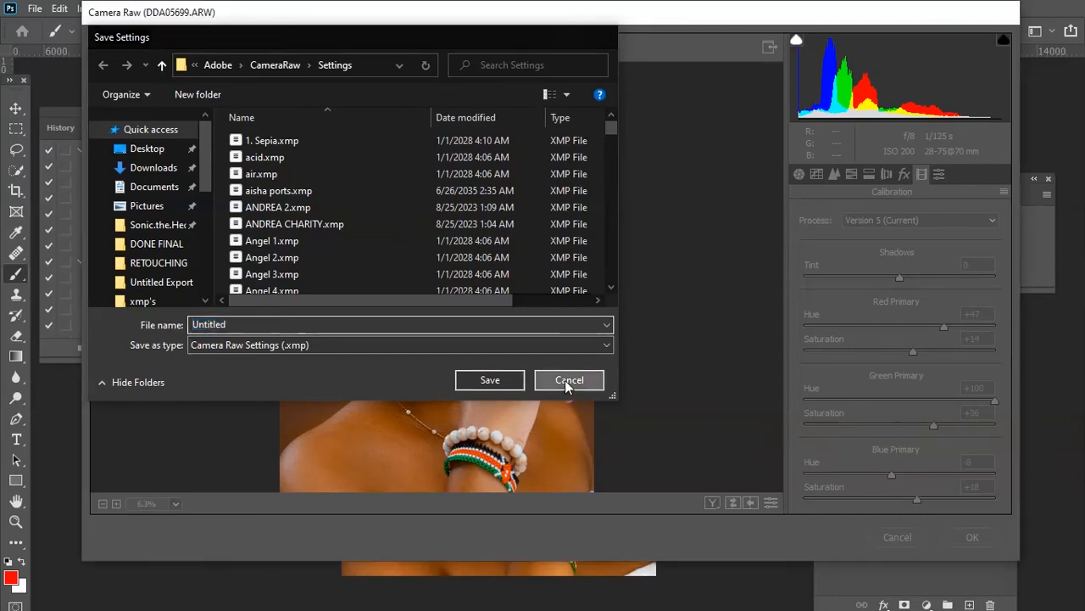
Compare the before and after views, then apply the Camera Raw Filter.
click(712, 503)
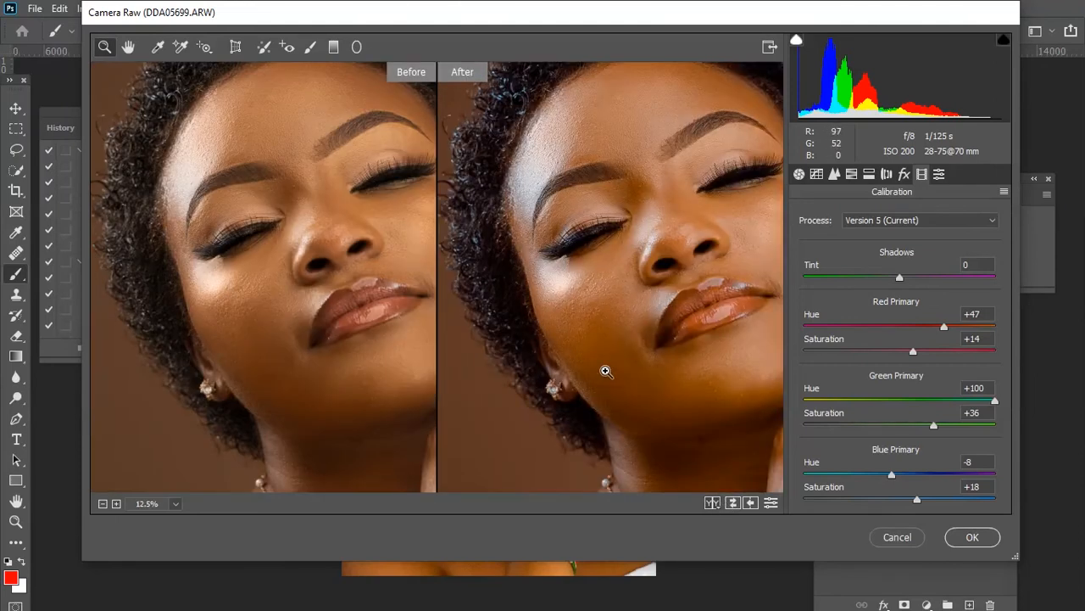
alt+click(605, 372)
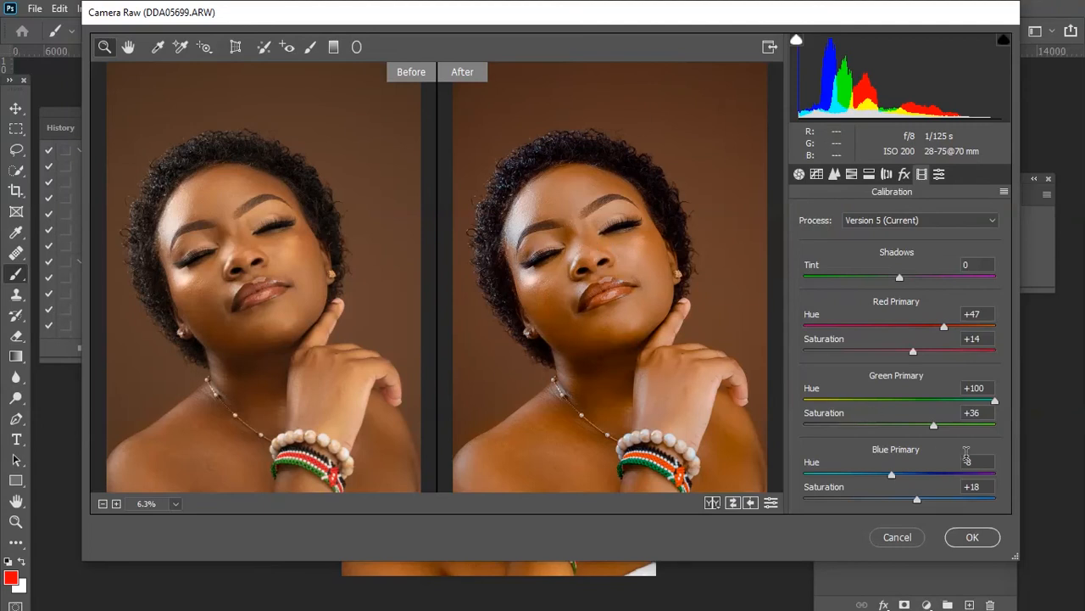
click(972, 537)
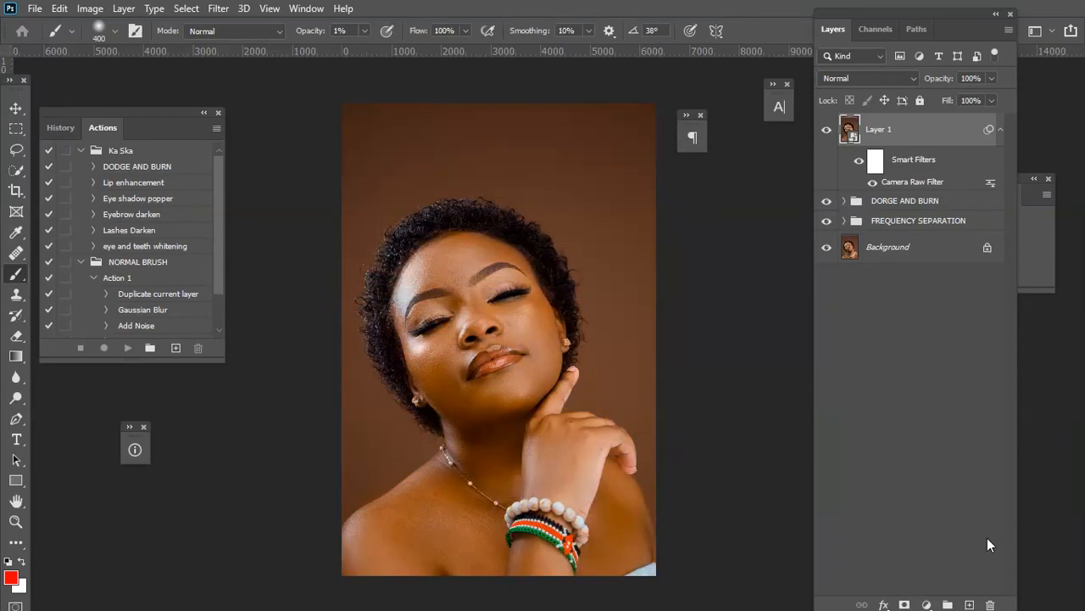
Compare the graded layer against the retouched image by toggling the graded layer's visibility.
key(ctrl+plus)
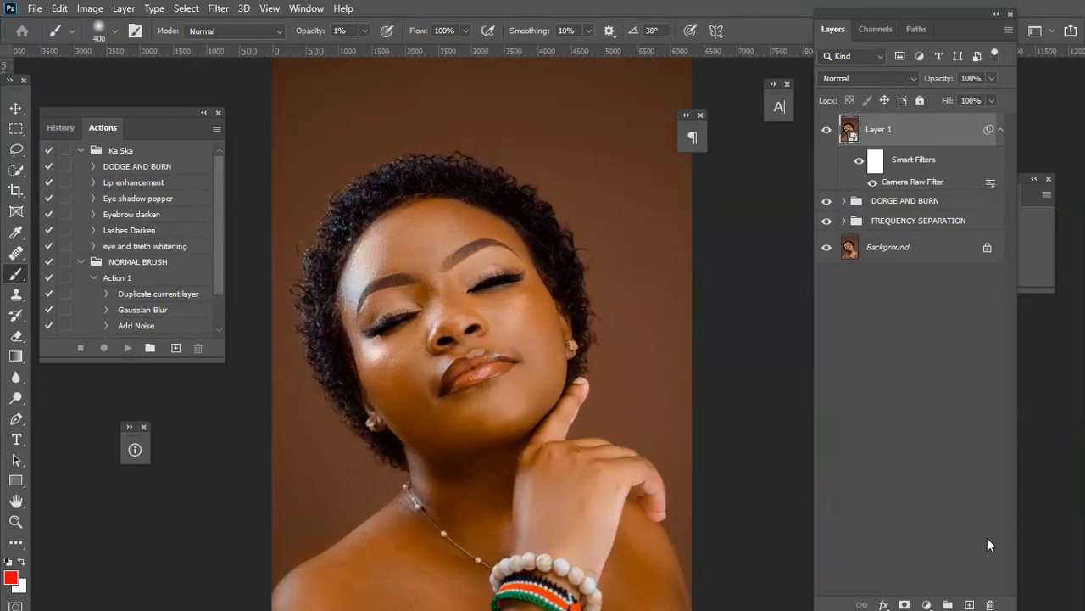
key(ctrl+minus)
key(ctrl+minus)
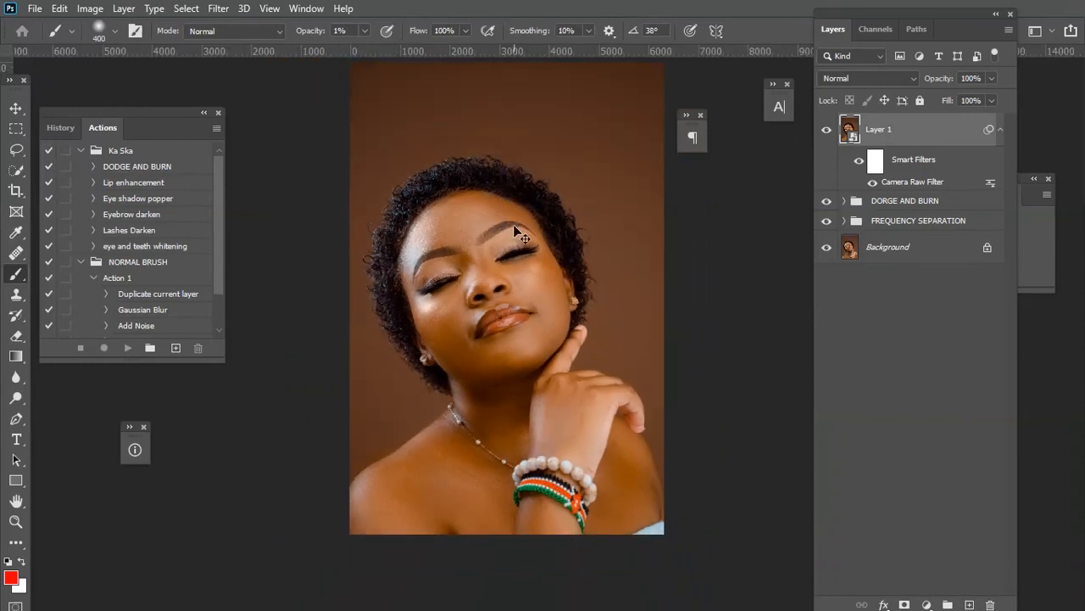
key(ctrl+plus)
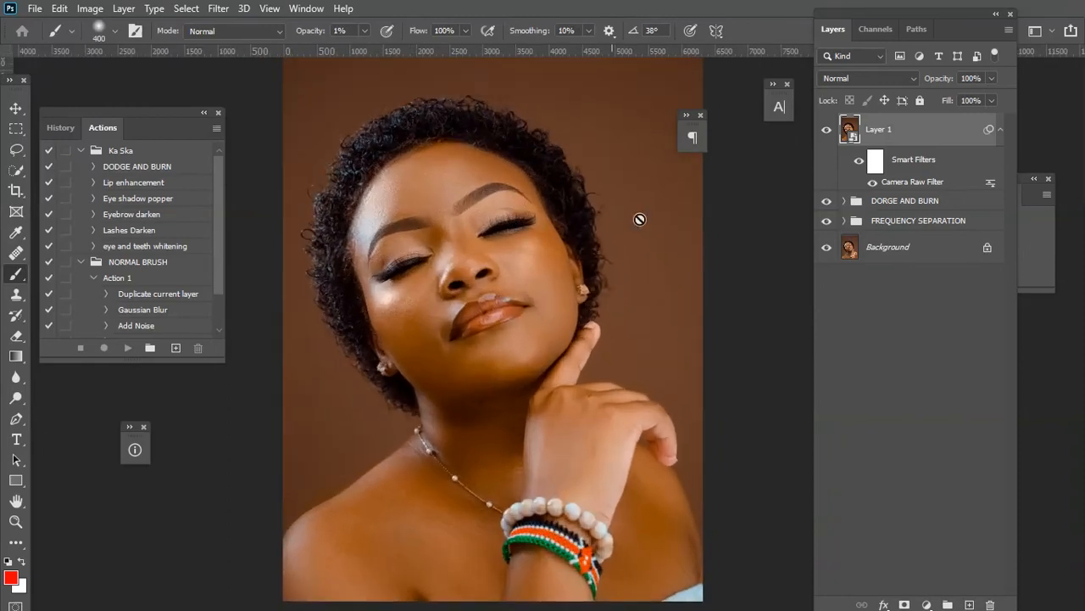
click(828, 129)
click(828, 129)
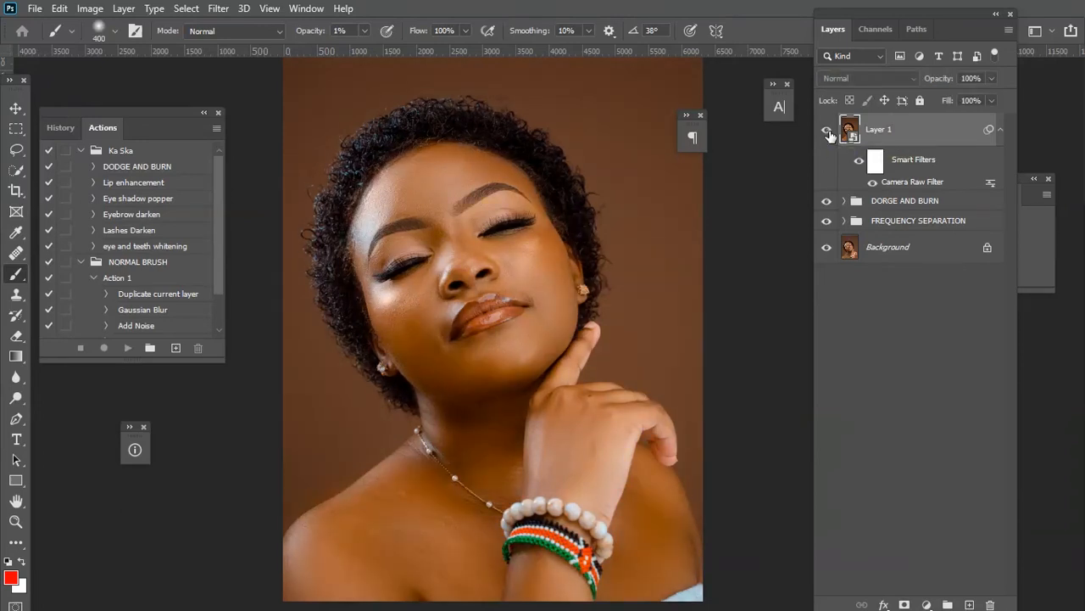
key(ctrl+minus)
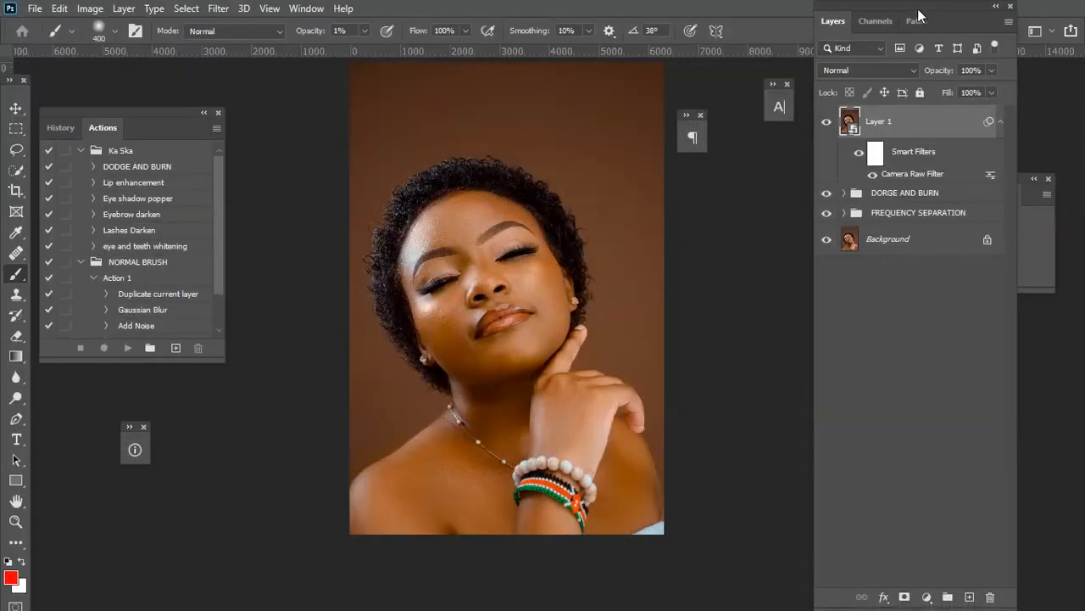
Add a white Solid Color fill layer above the graded layer.
drag(919, 15, 916, 12)
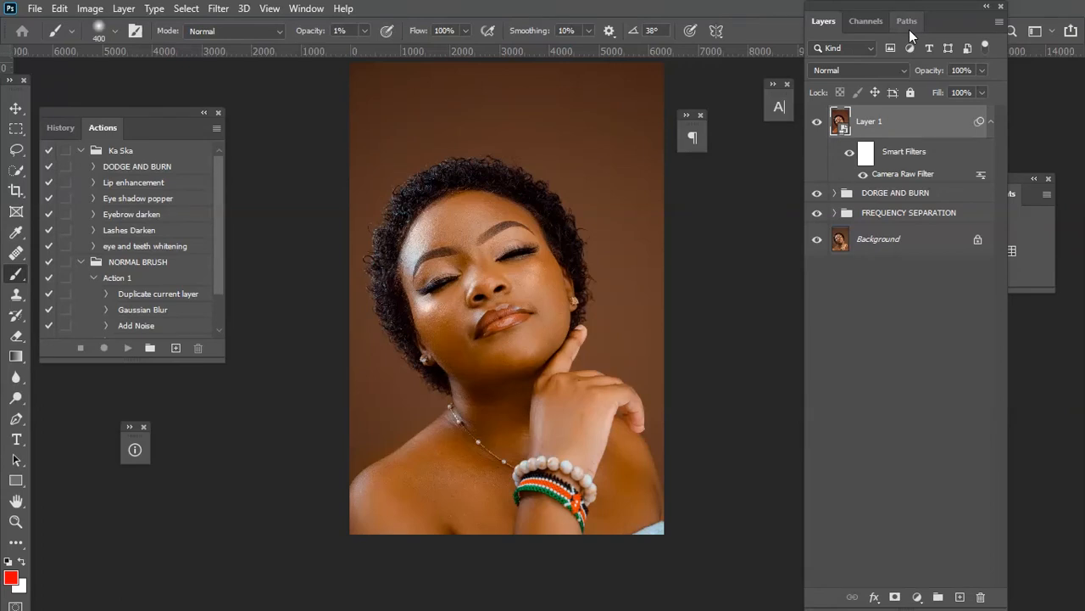
click(917, 597)
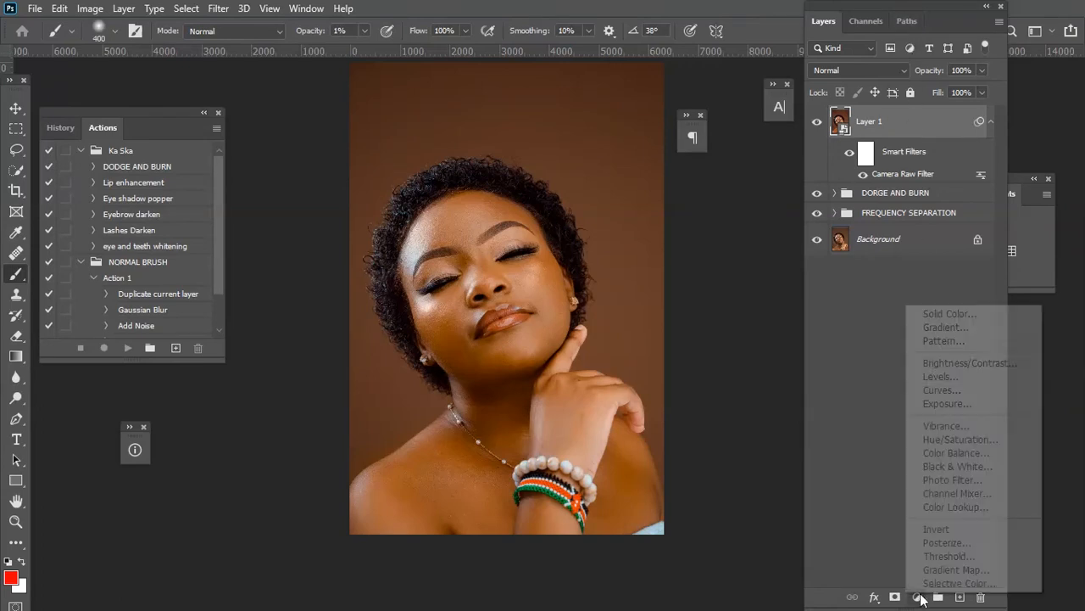
click(946, 314)
mouse_move(624, 373)
mouse_down()
mouse_move(446, 296)
mouse_move(404, 265)
mouse_up()
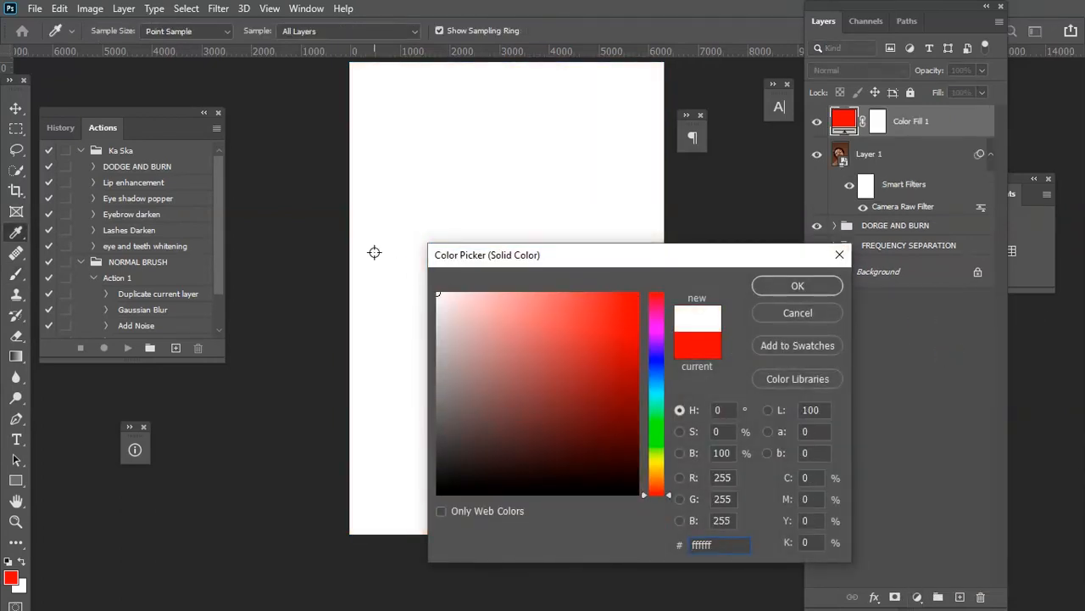
click(819, 286)
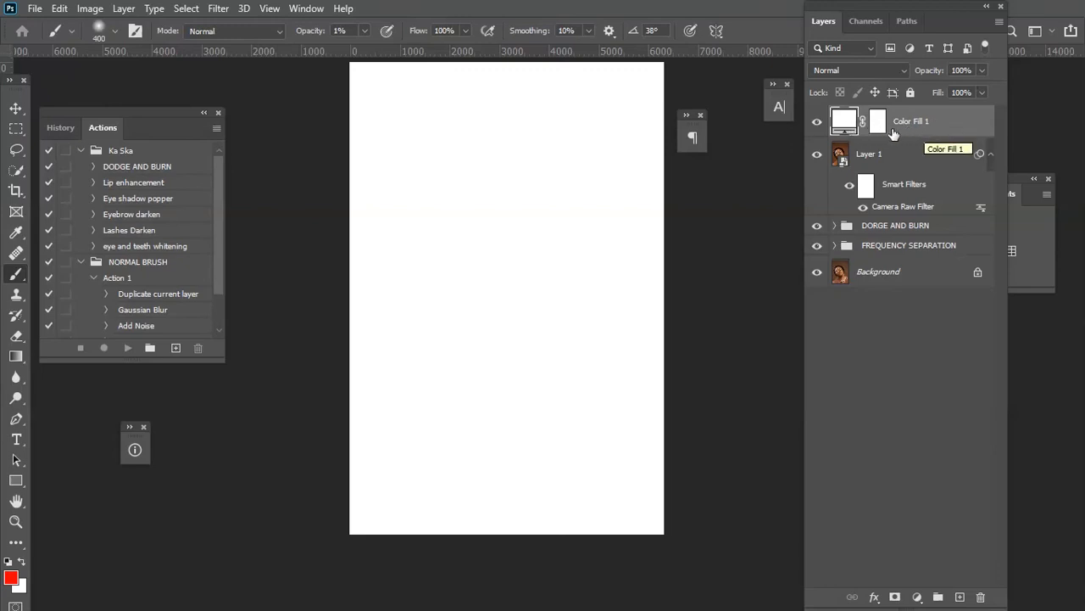
Put the fill layer into a new group named SKIN SHINE.
drag(899, 131, 938, 604)
drag(937, 596, 937, 597)
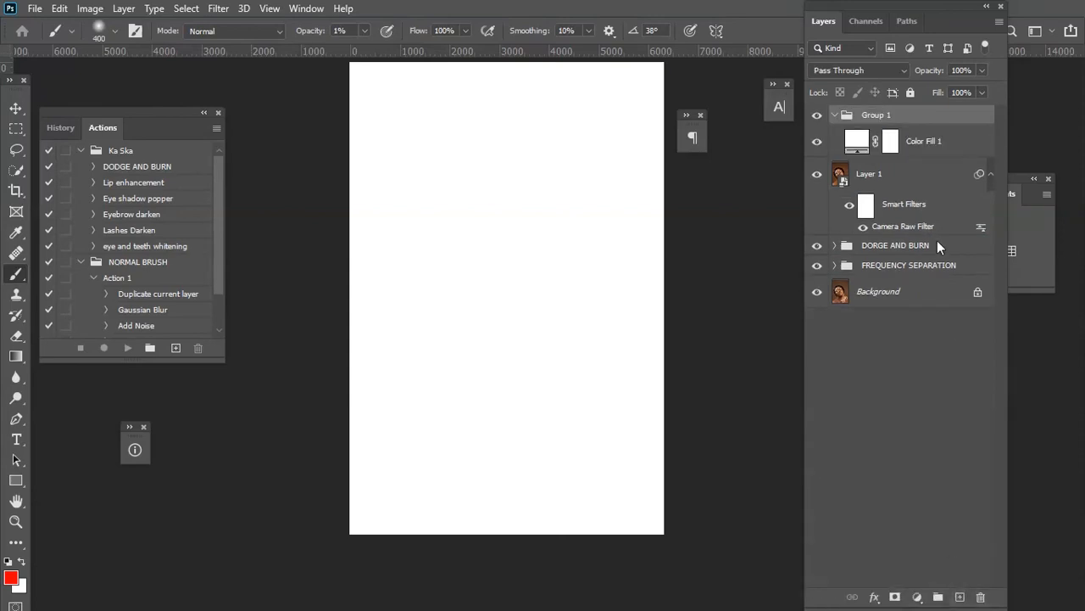
double_click(871, 115)
text(SKIN SHINE)
key(Return)
click(939, 141)
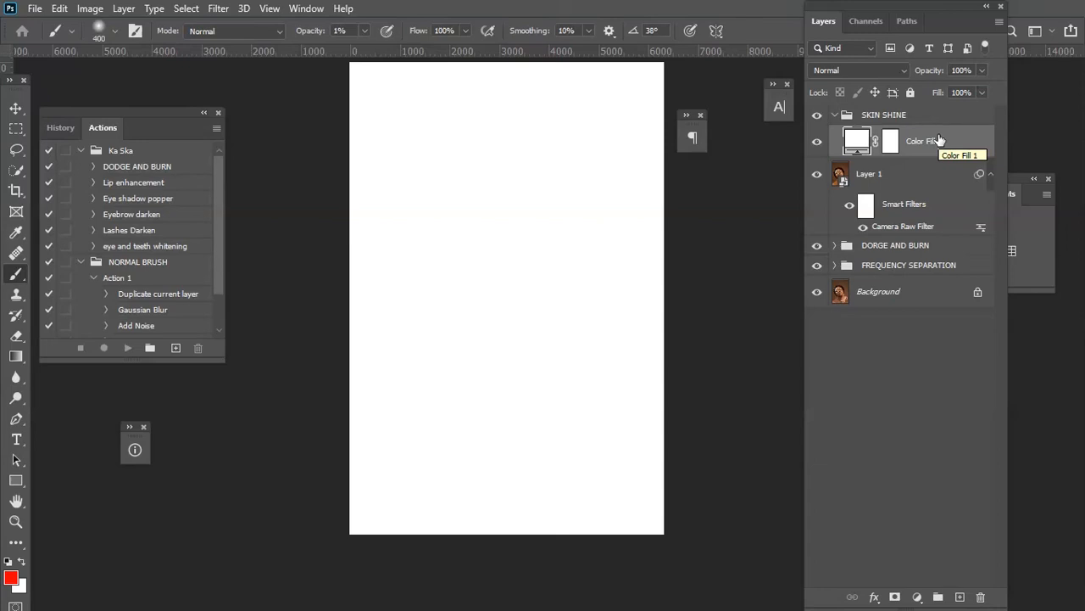
Duplicate the white fill layer repeatedly until the group holds Color Fill 1 through copy 7.
drag(939, 141, 960, 596)
drag(922, 144, 960, 596)
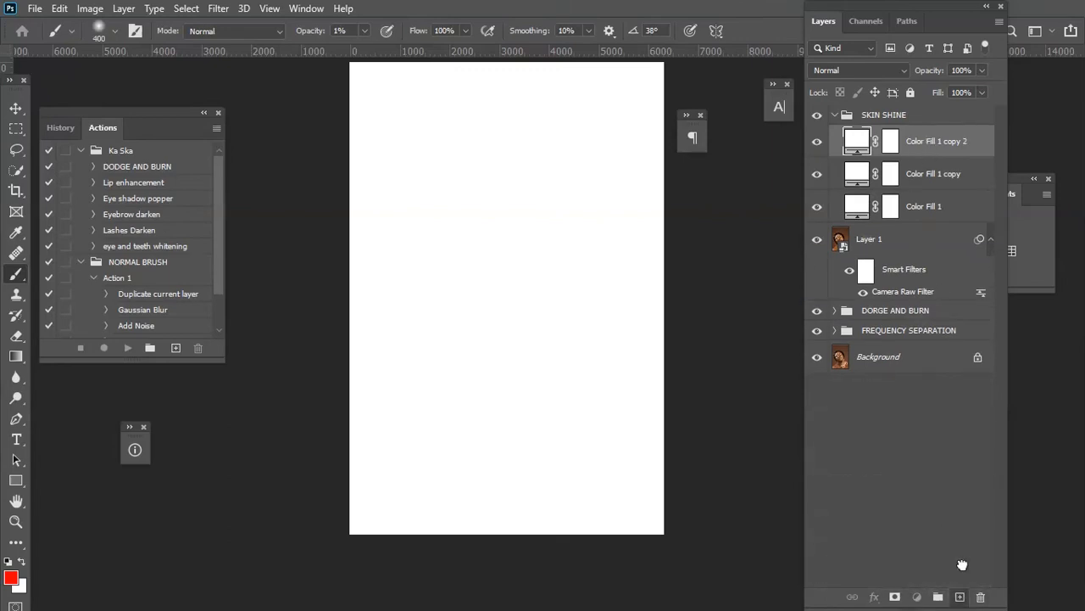
drag(928, 149, 960, 596)
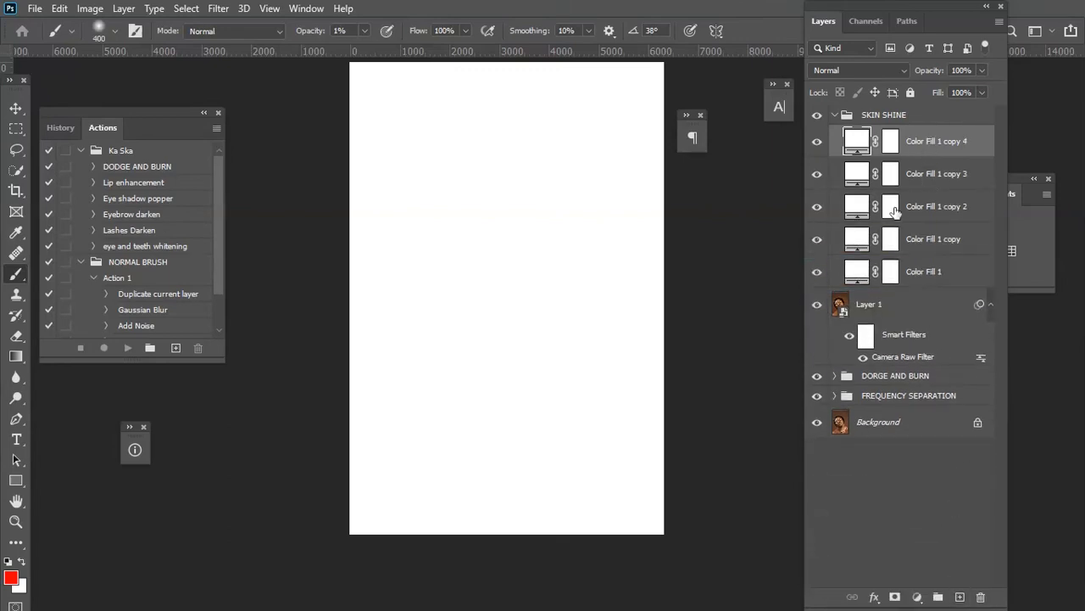
drag(924, 143, 960, 596)
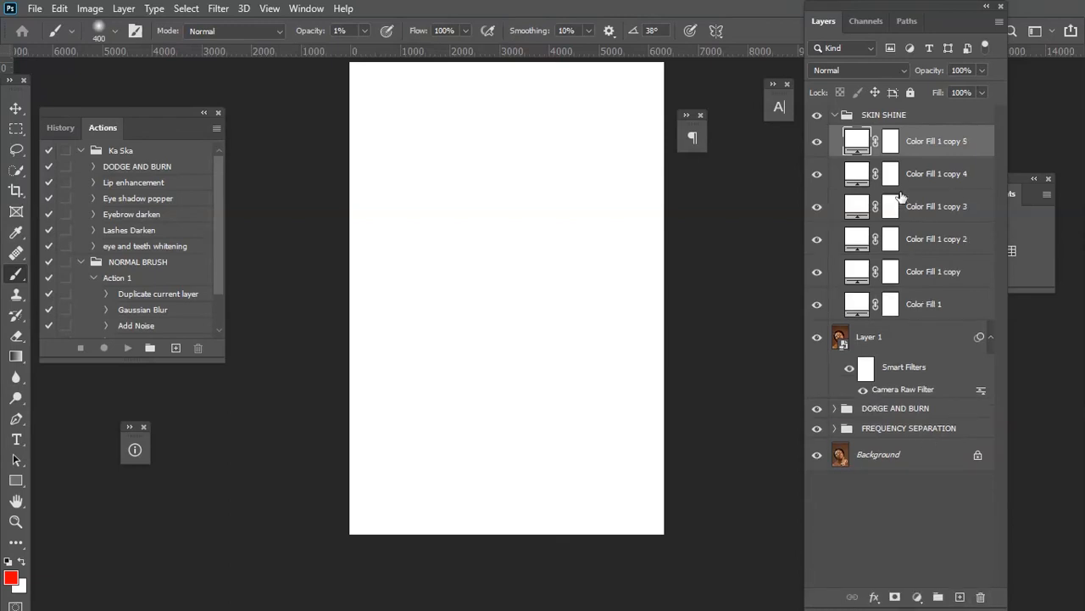
drag(916, 140, 960, 596)
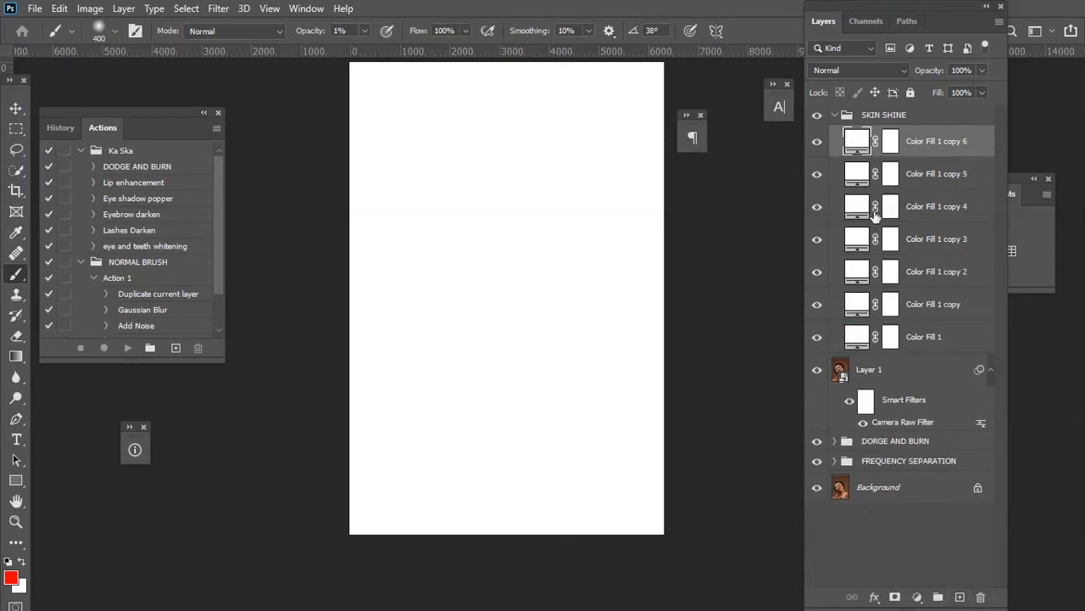
drag(922, 143, 960, 596)
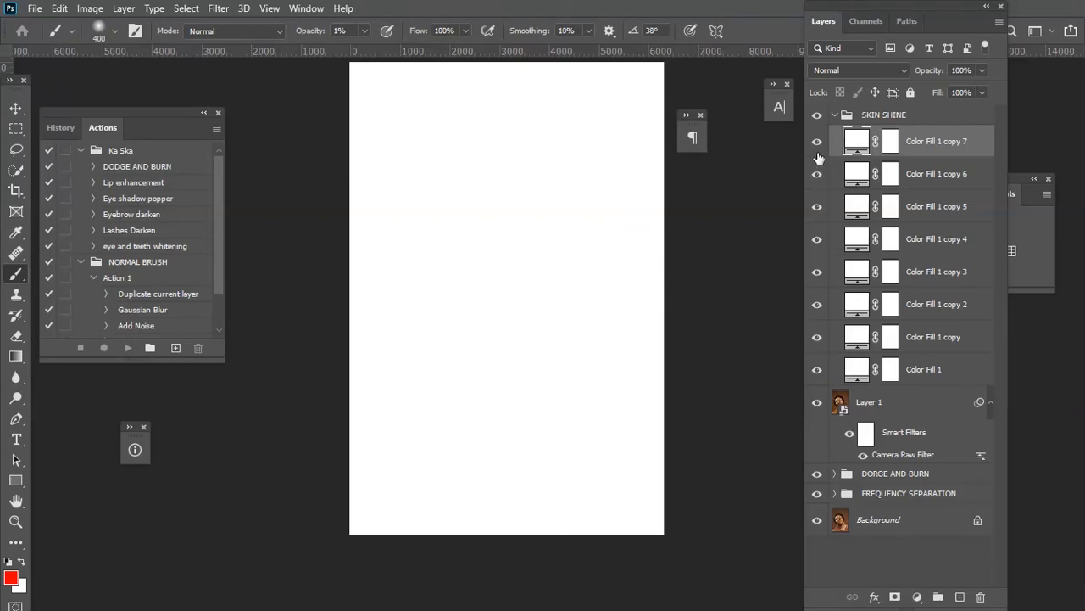
Hide the fill copies, then set Color Fill 1's Blend If underlying-layer slider to a split of 135/255.
drag(816, 151, 895, 375)
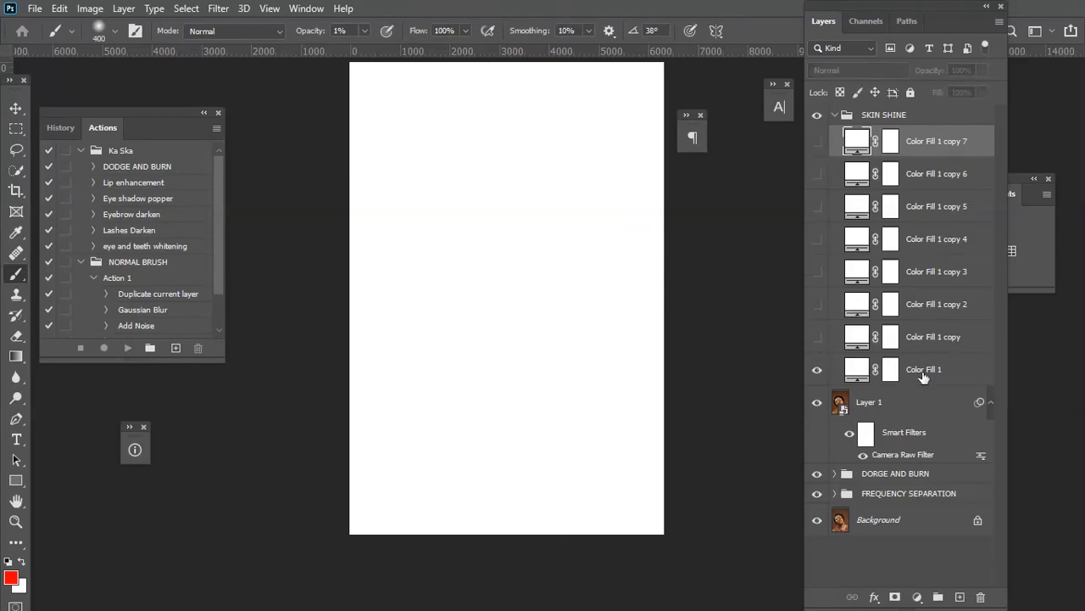
click(923, 376)
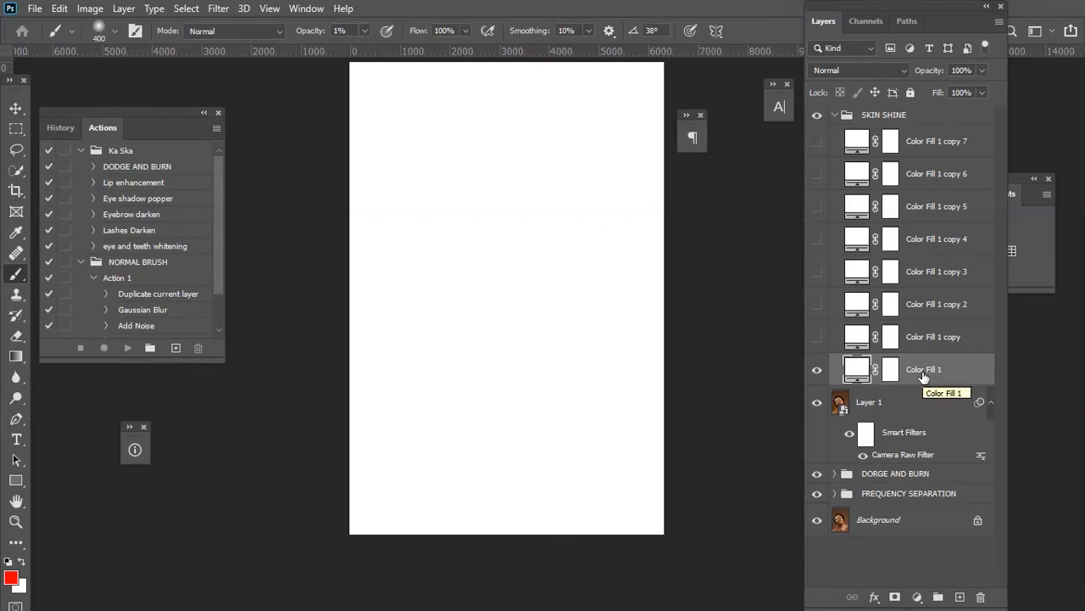
right_click(863, 369)
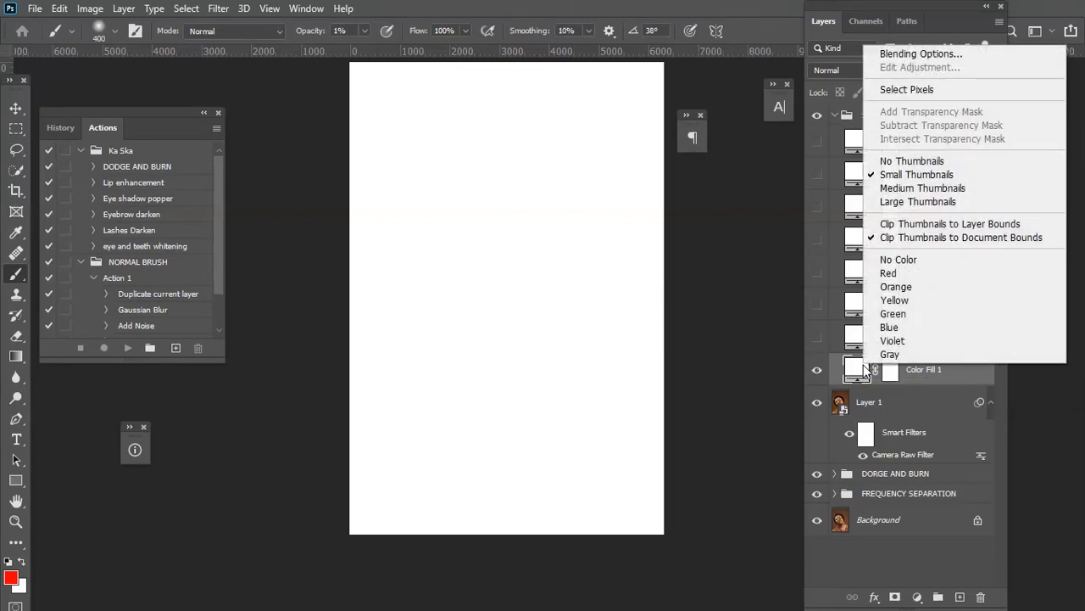
click(930, 54)
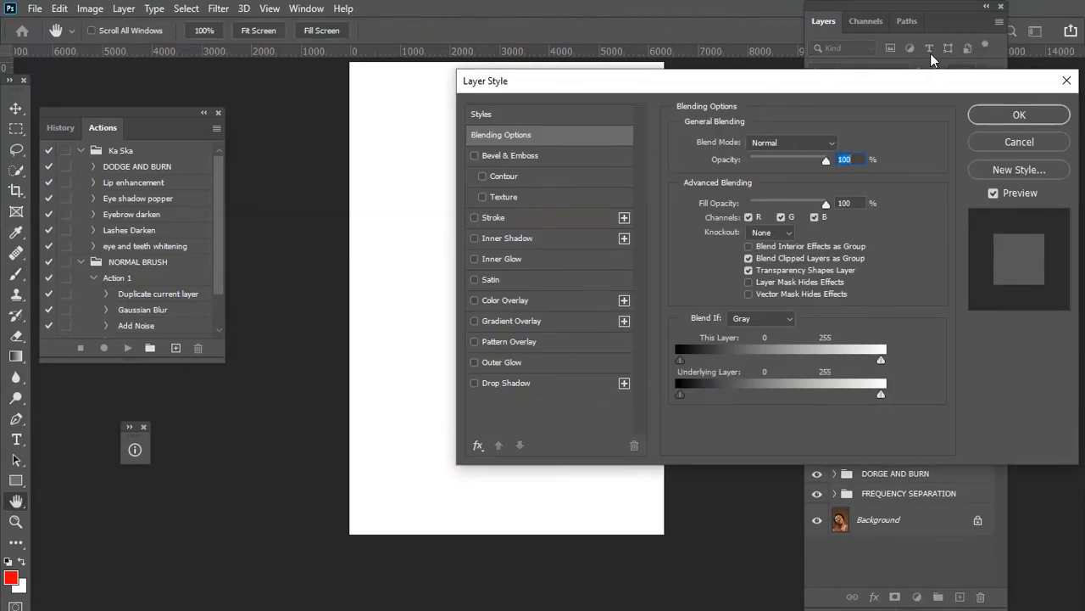
click(203, 112)
drag(391, 235, 223, 243)
drag(502, 84, 548, 99)
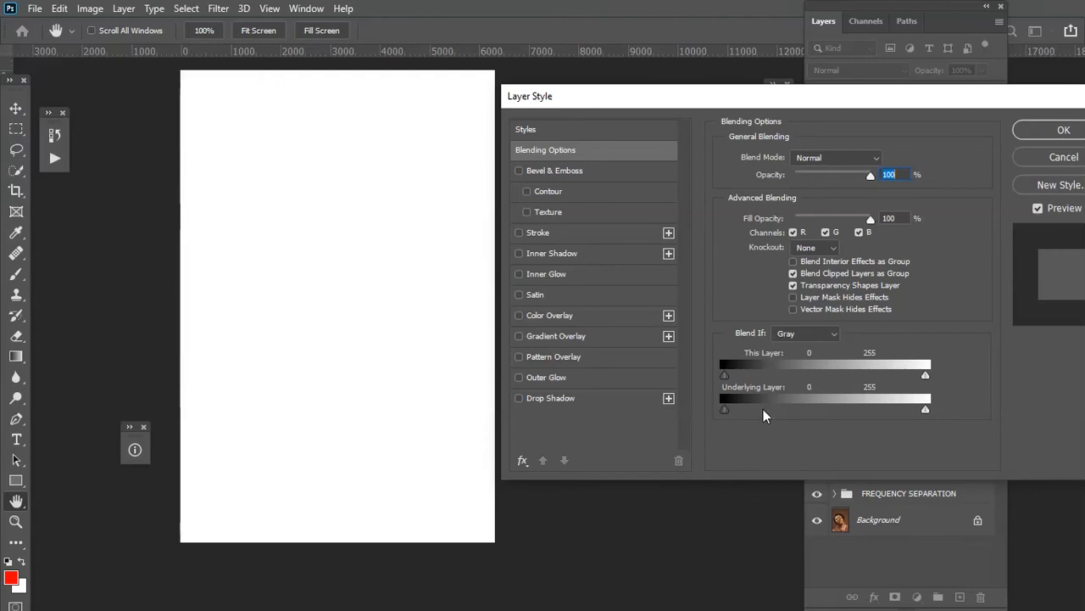
drag(724, 410, 829, 444)
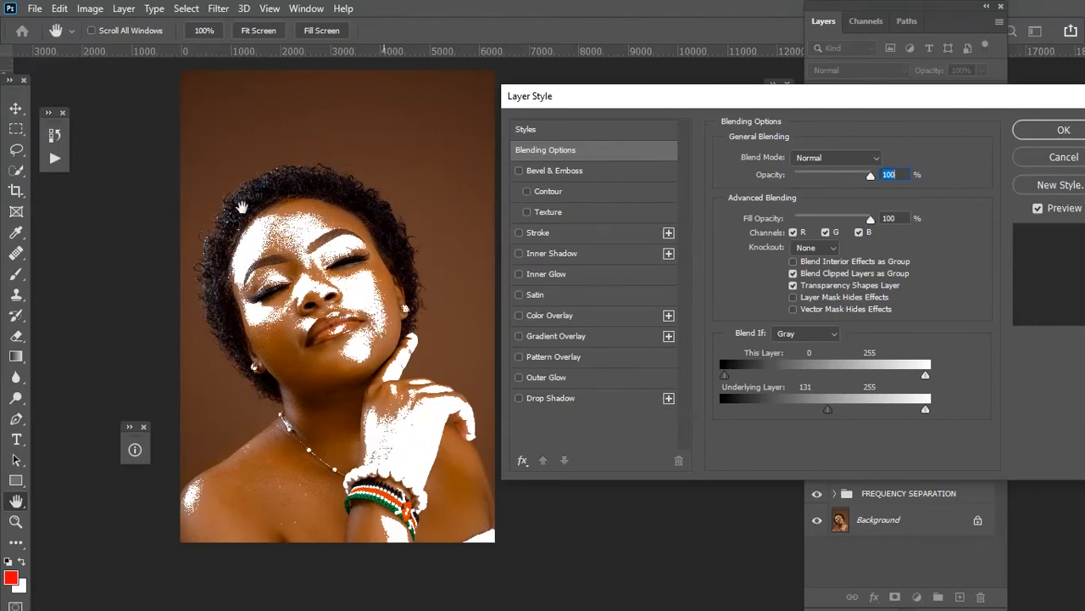
mouse_move(831, 411)
mouse_down()
mouse_move(819, 420)
mouse_move(832, 419)
mouse_up()
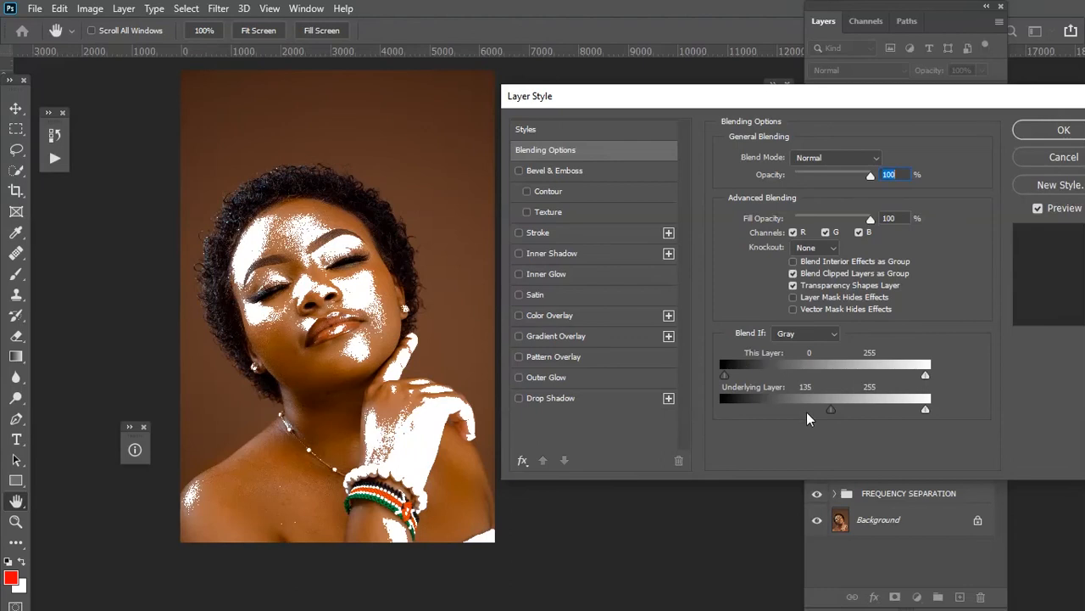
alt+drag(835, 413, 1084, 415)
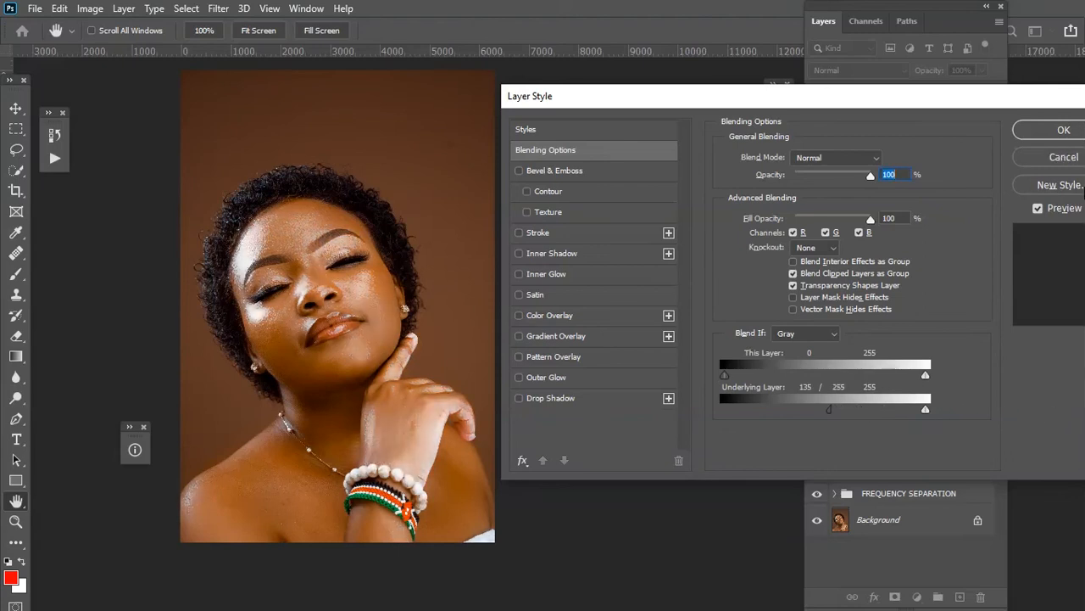
click(1059, 130)
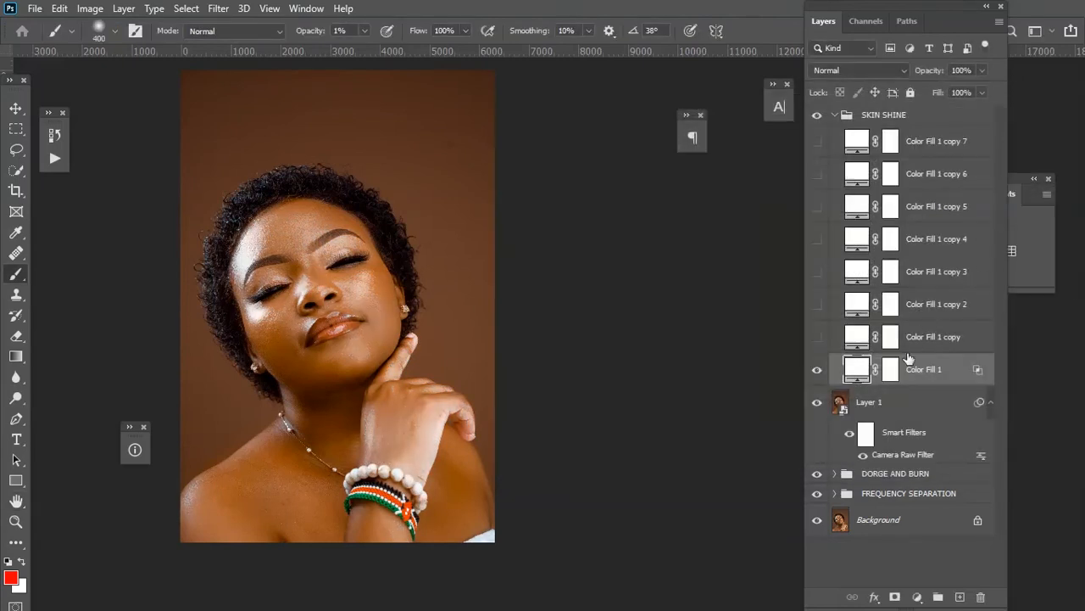
Invert Color Fill 1's mask, paint the shine back on the cheek with a full-opacity brush, and lower the layer's opacity.
double_click(888, 370)
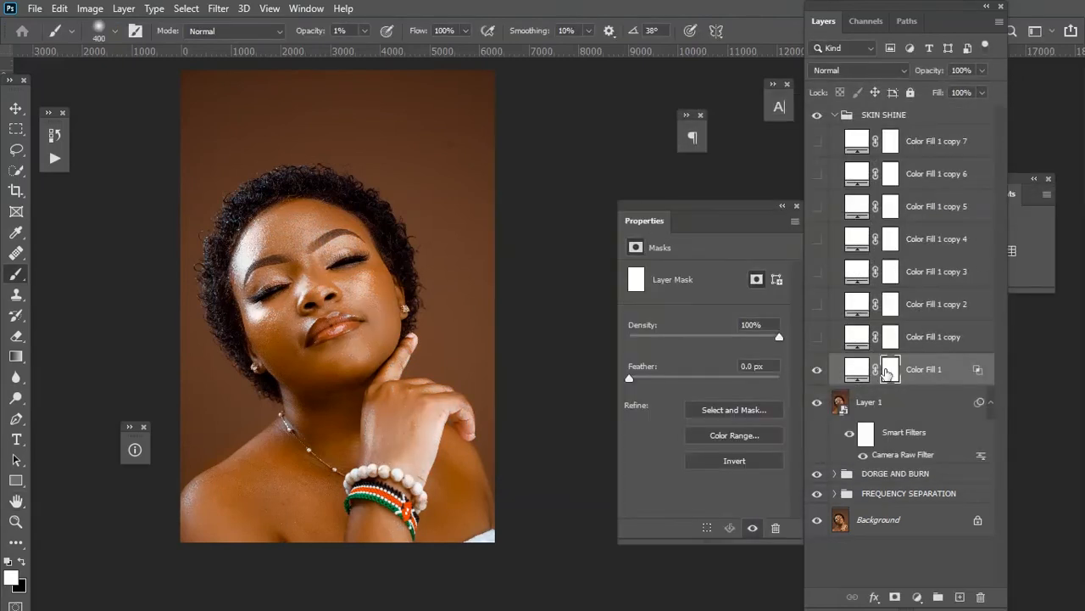
click(735, 463)
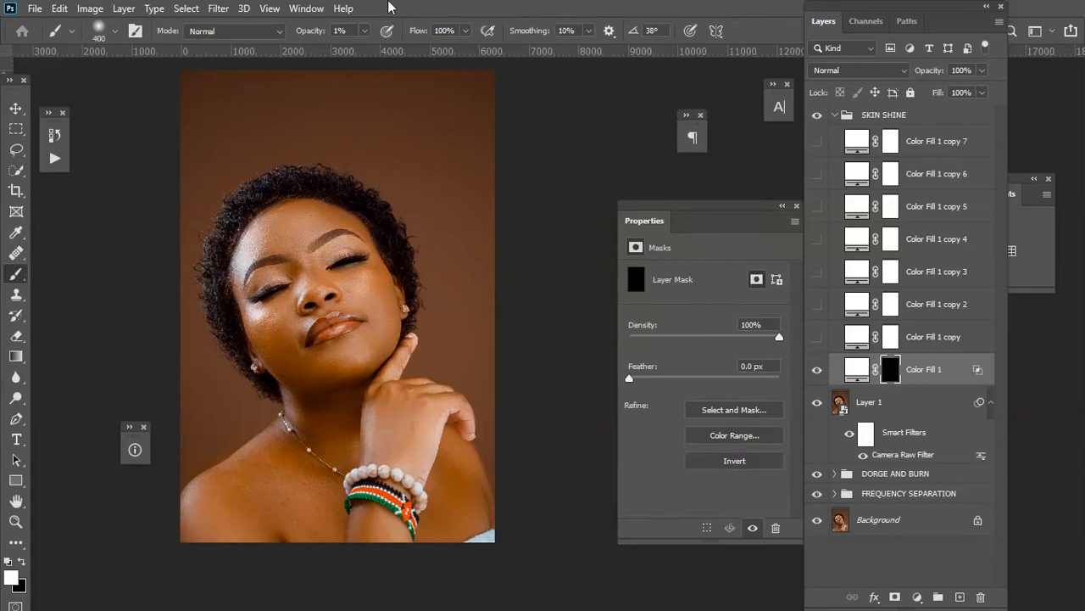
click(365, 32)
drag(364, 51, 544, 63)
key(bracketright)
key(bracketright)
mouse_move(375, 333)
mouse_down()
mouse_move(356, 349)
mouse_move(369, 351)
mouse_move(325, 354)
mouse_move(356, 353)
mouse_move(347, 355)
mouse_up()
click(984, 71)
drag(985, 88, 969, 89)
Show Color Fill 1 copy and set its Blend If underlying-layer slider to a split of 165/255.
click(940, 340)
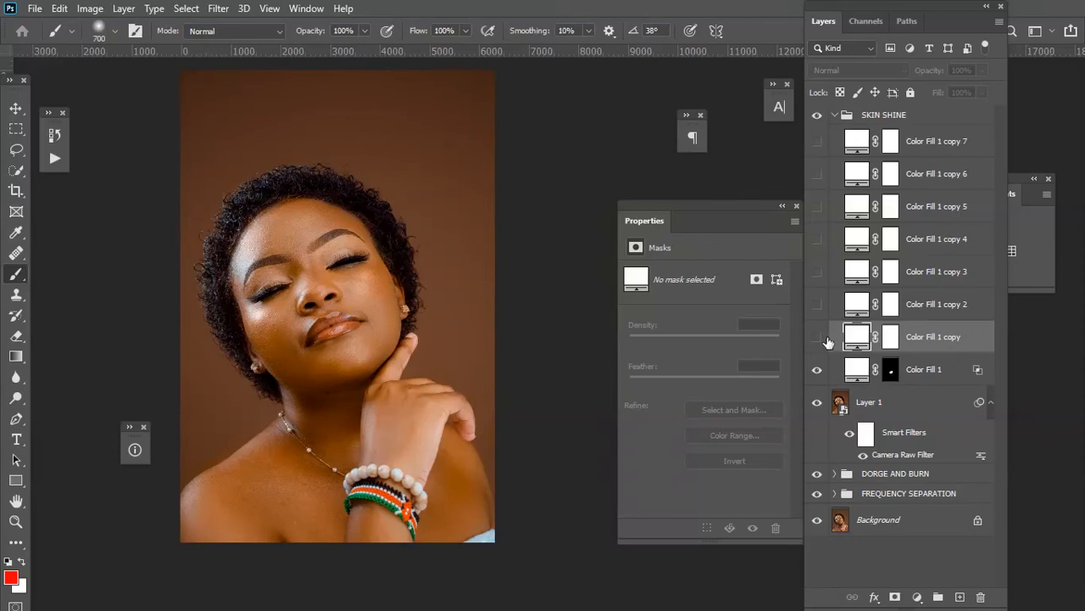
click(818, 337)
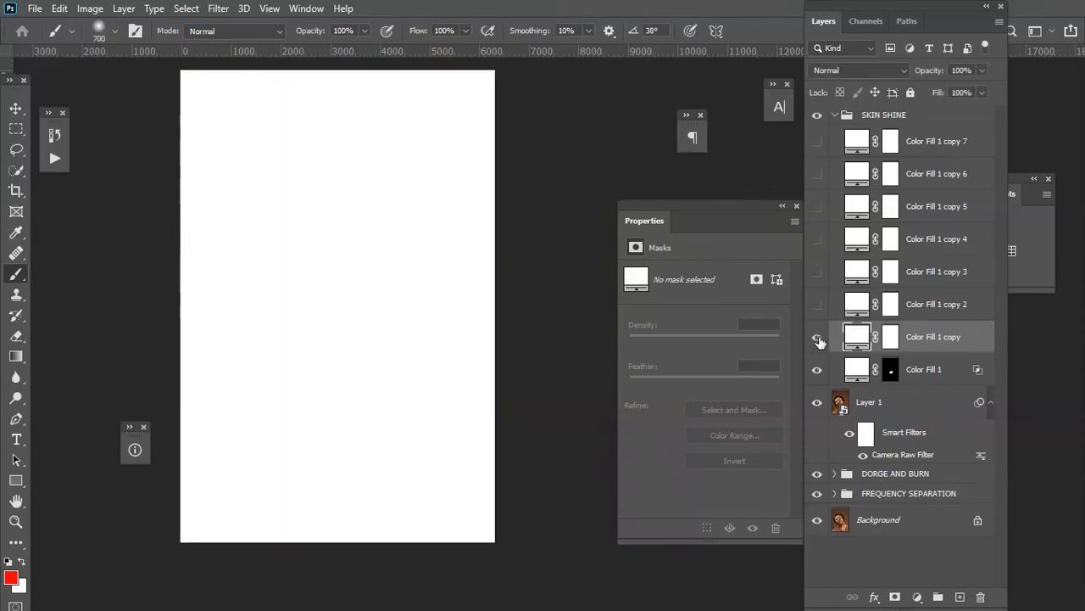
right_click(848, 339)
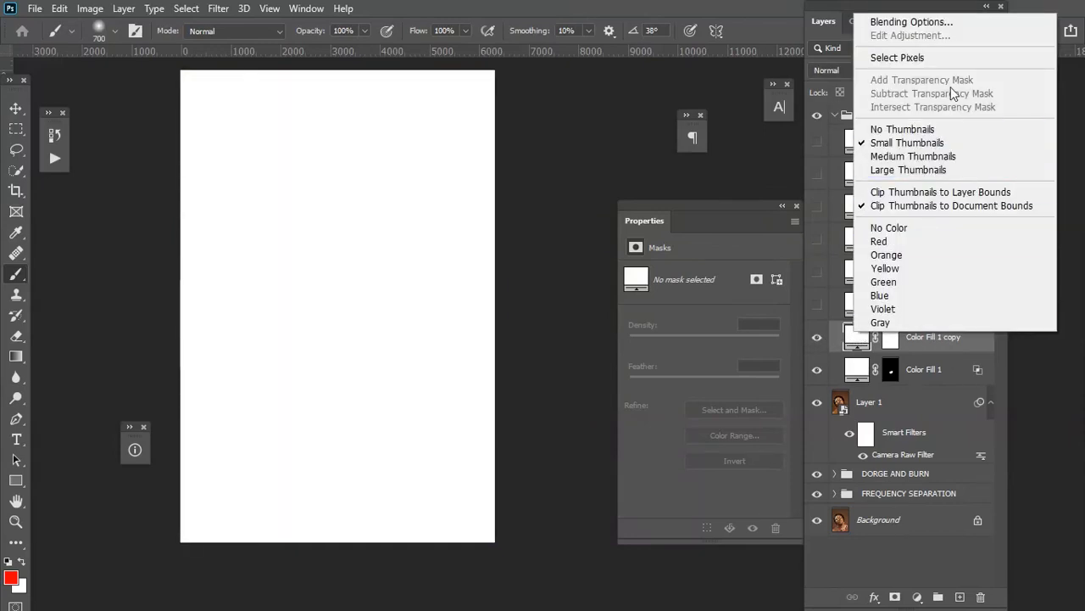
click(922, 27)
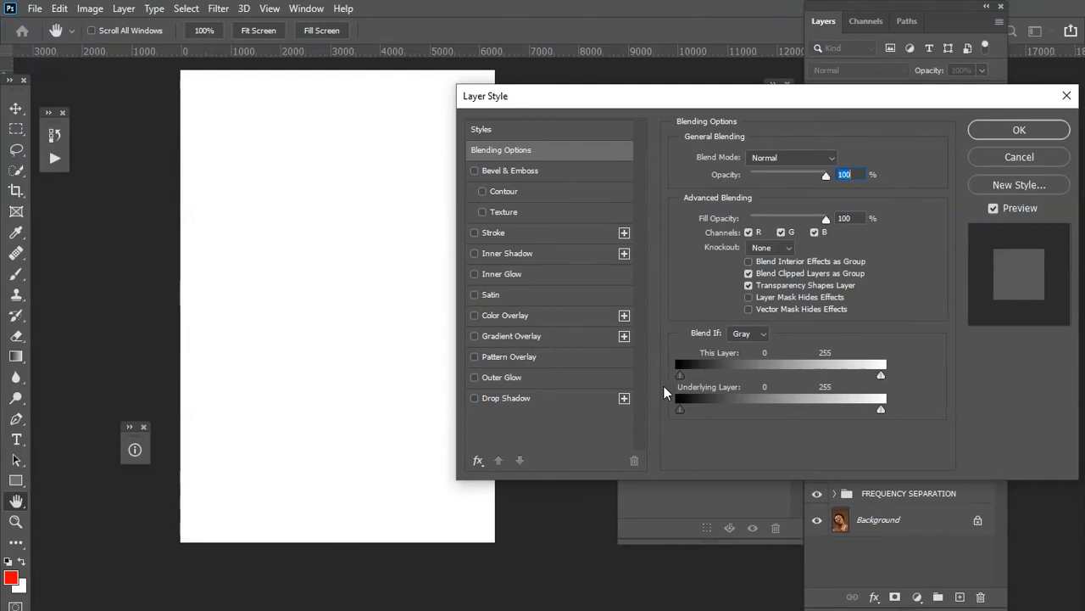
drag(681, 414, 811, 427)
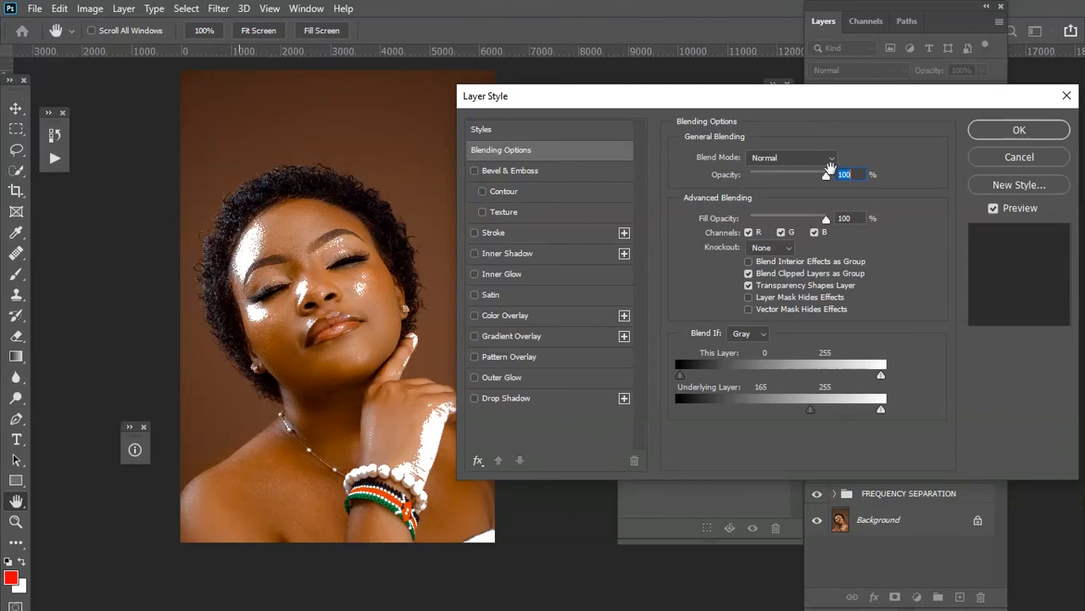
key(alt)
drag(813, 413, 925, 413)
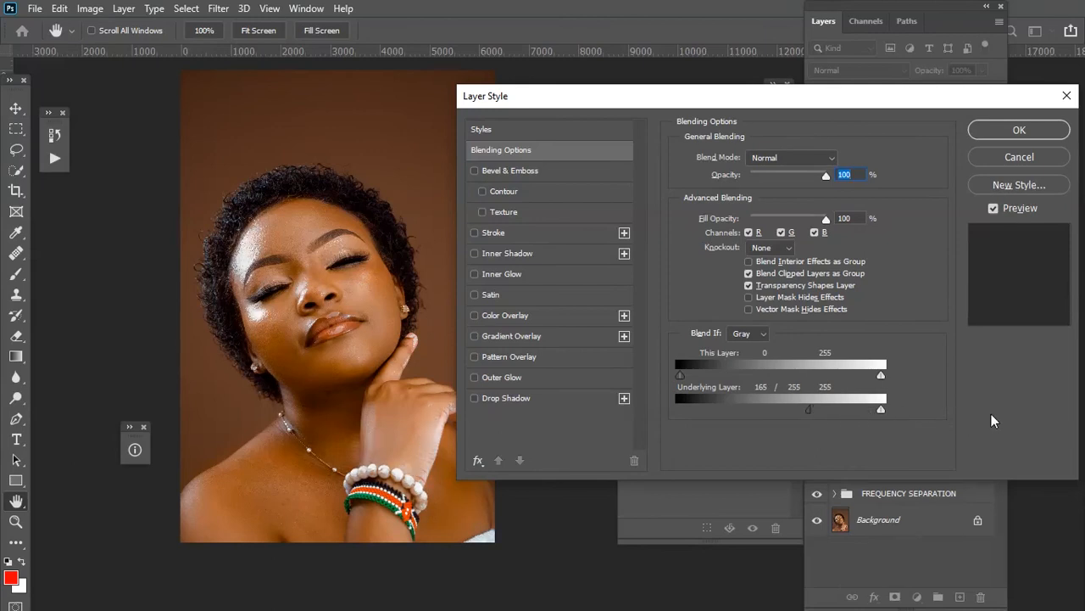
click(1019, 130)
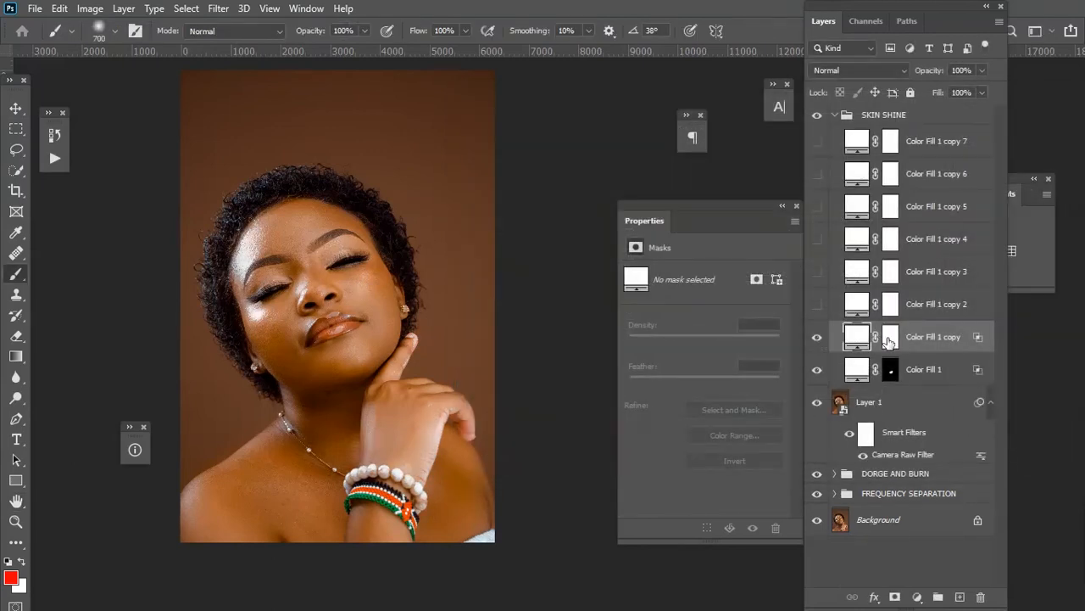
Invert Color Fill 1 copy's mask and paint the shine back on the left side of the forehead.
click(890, 338)
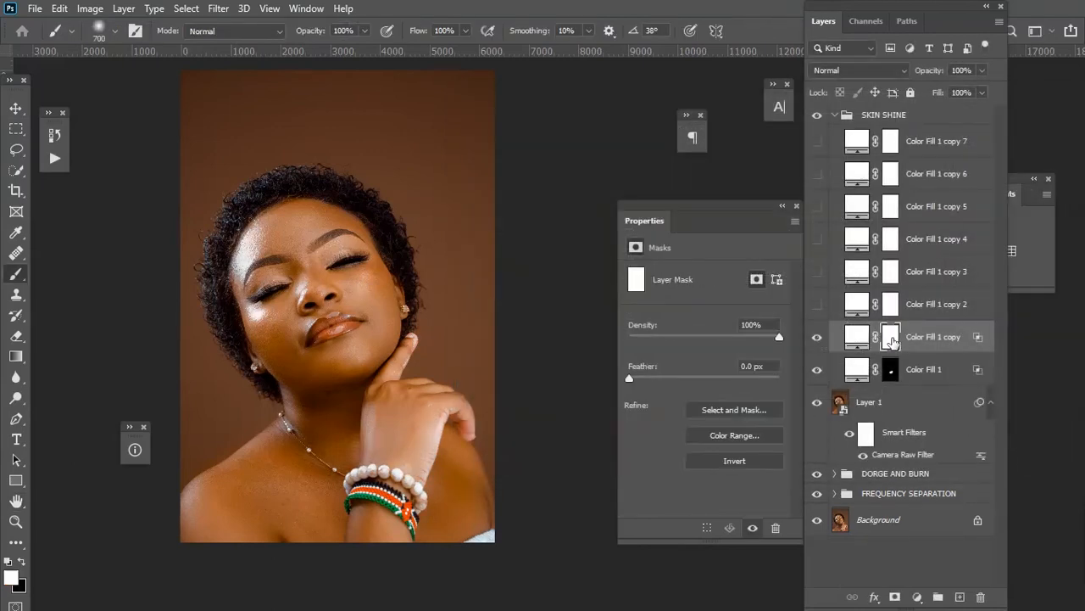
click(734, 460)
key([)
key([)
key([)
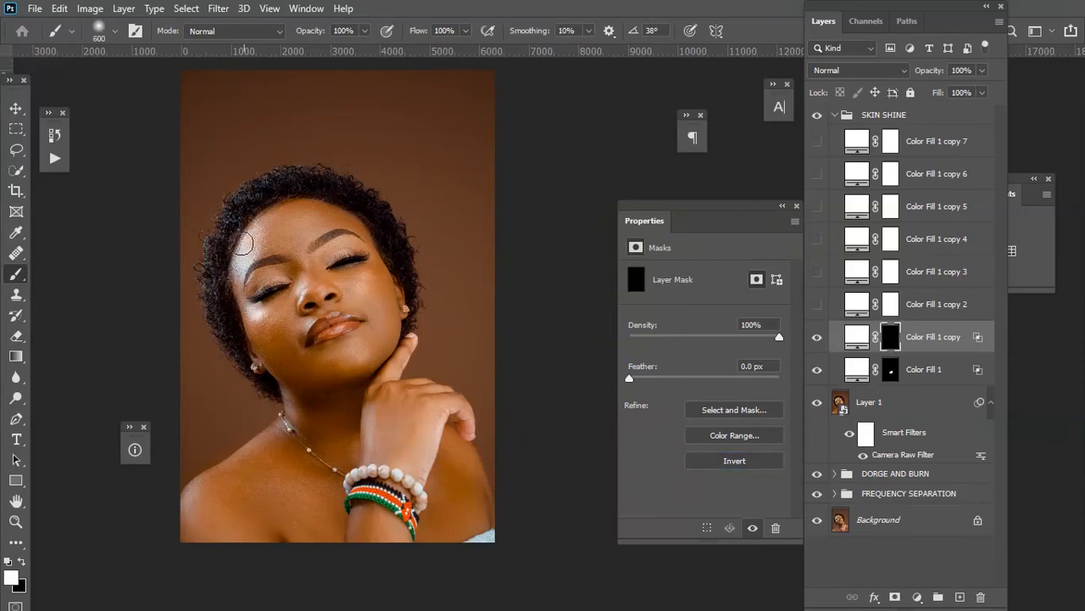
key(])
mouse_move(258, 247)
mouse_down()
mouse_move(248, 273)
mouse_move(269, 236)
mouse_move(232, 285)
mouse_move(242, 298)
mouse_up()
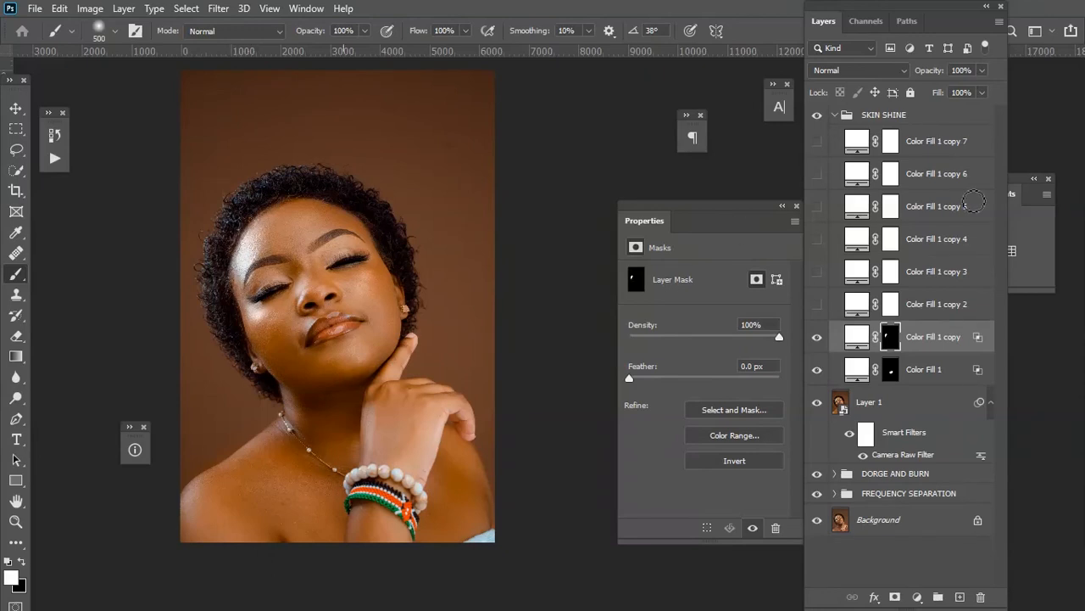
Set Color Fill 1 copy's opacity to 71%.
click(982, 70)
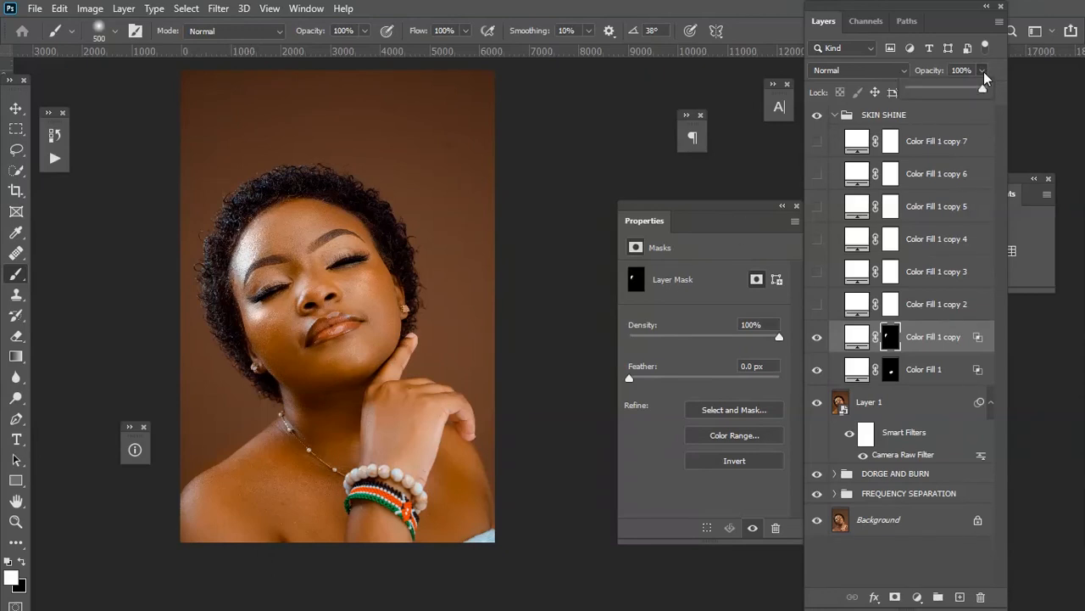
drag(982, 88, 963, 92)
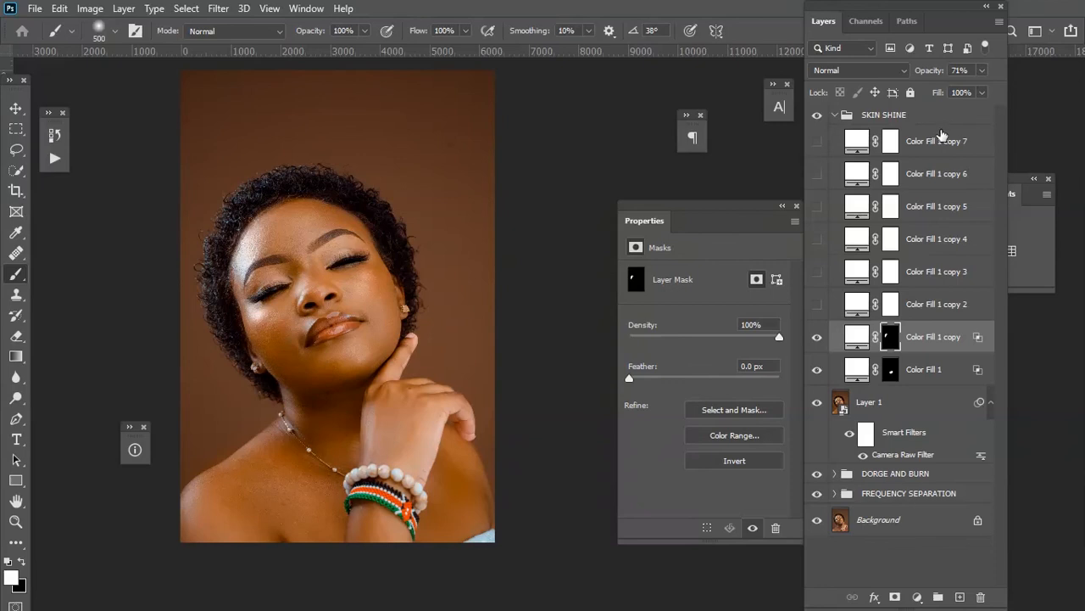
Show Color Fill 1 copy 2 and set its Blend If underlying-layer slider to a split of 141/255.
click(936, 305)
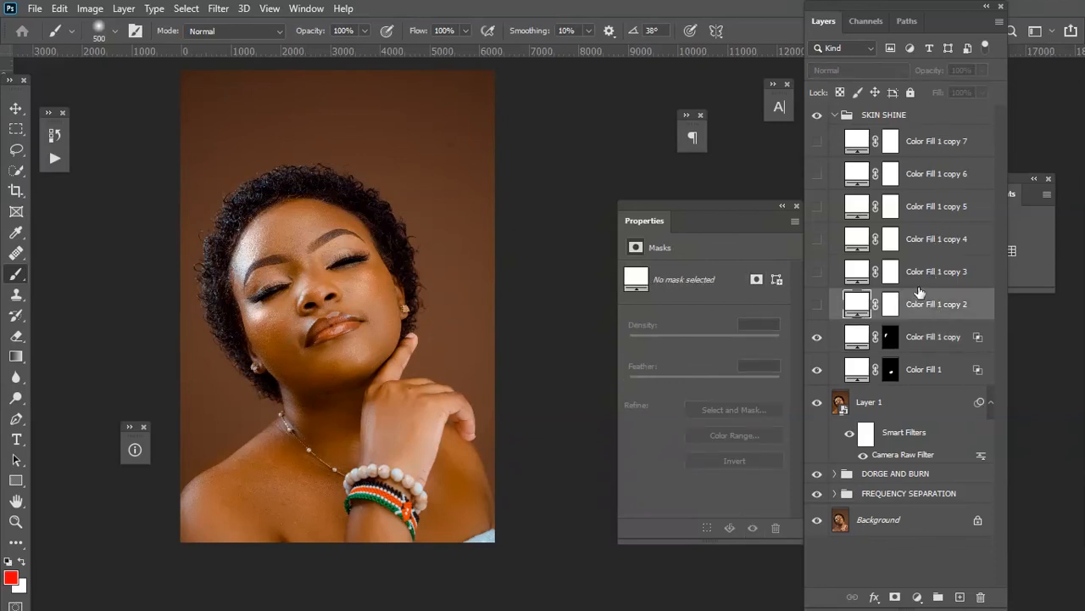
click(817, 305)
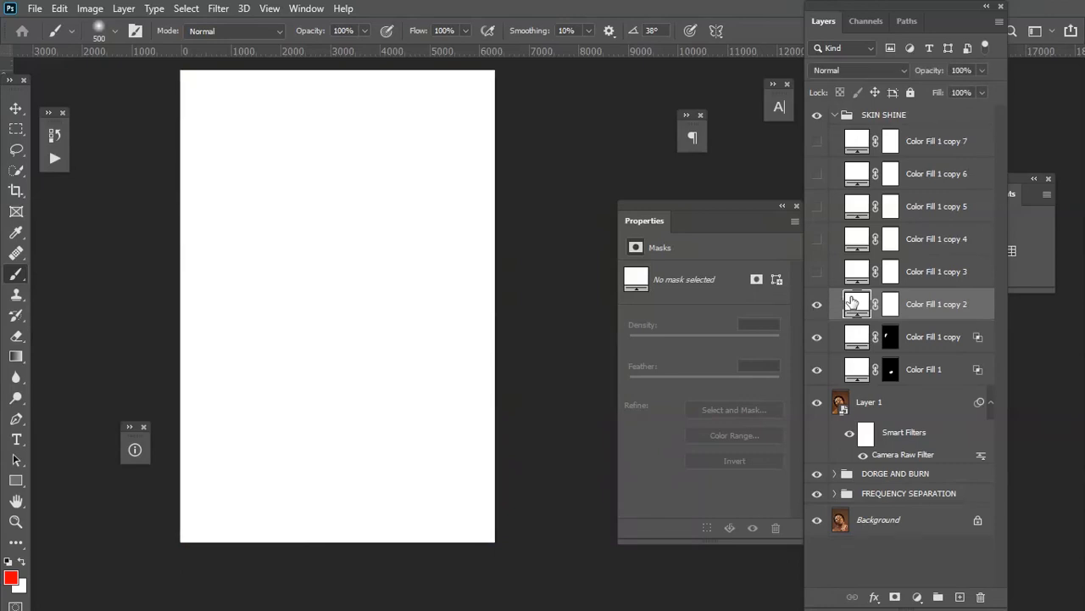
right_click(862, 307)
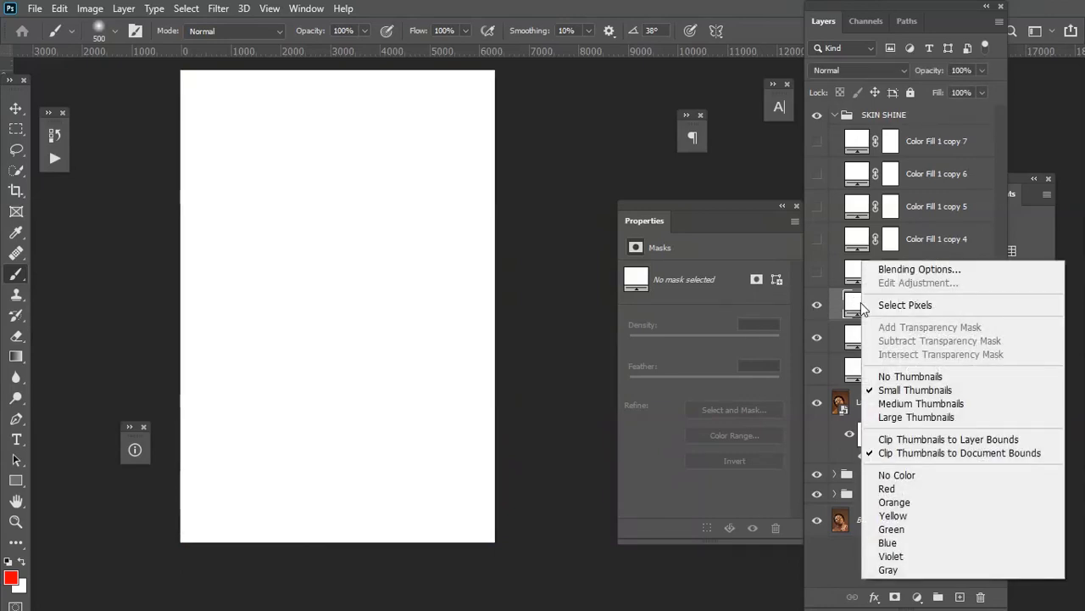
click(908, 271)
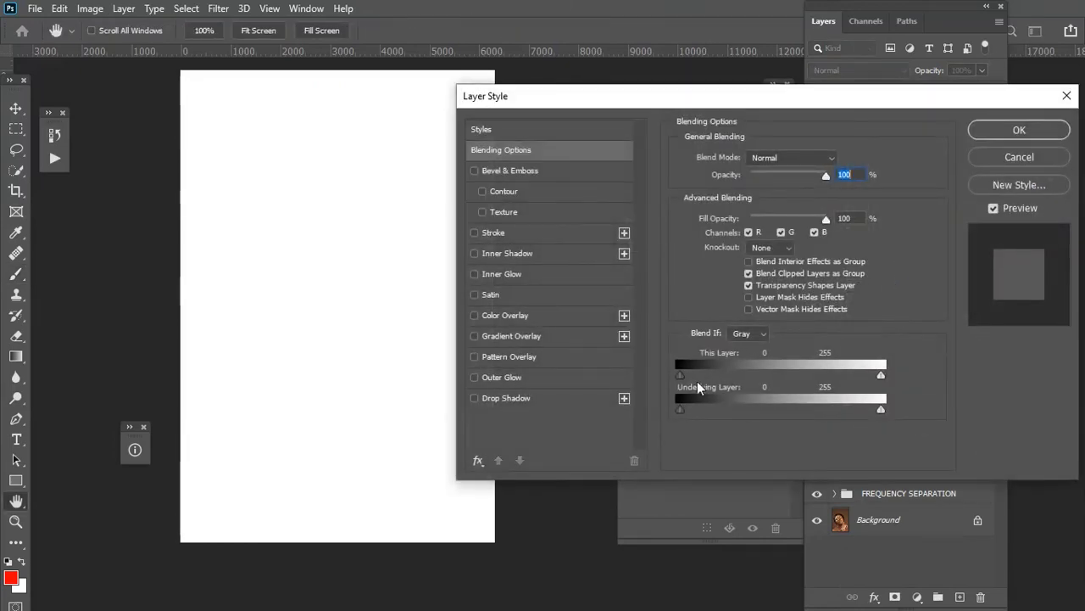
drag(680, 412, 812, 414)
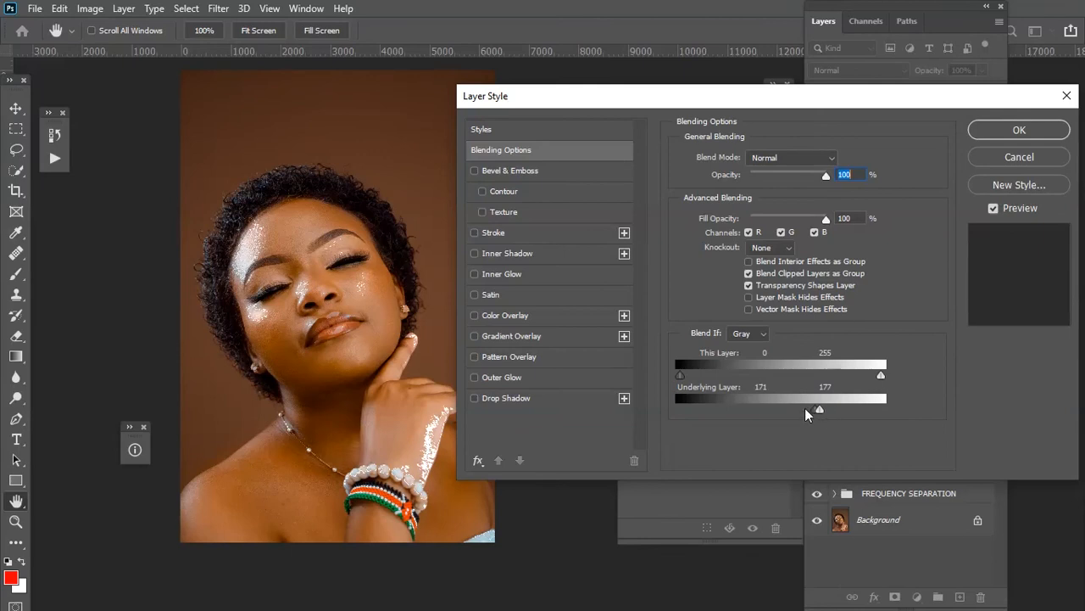
key(ctrl+z)
drag(819, 411, 789, 419)
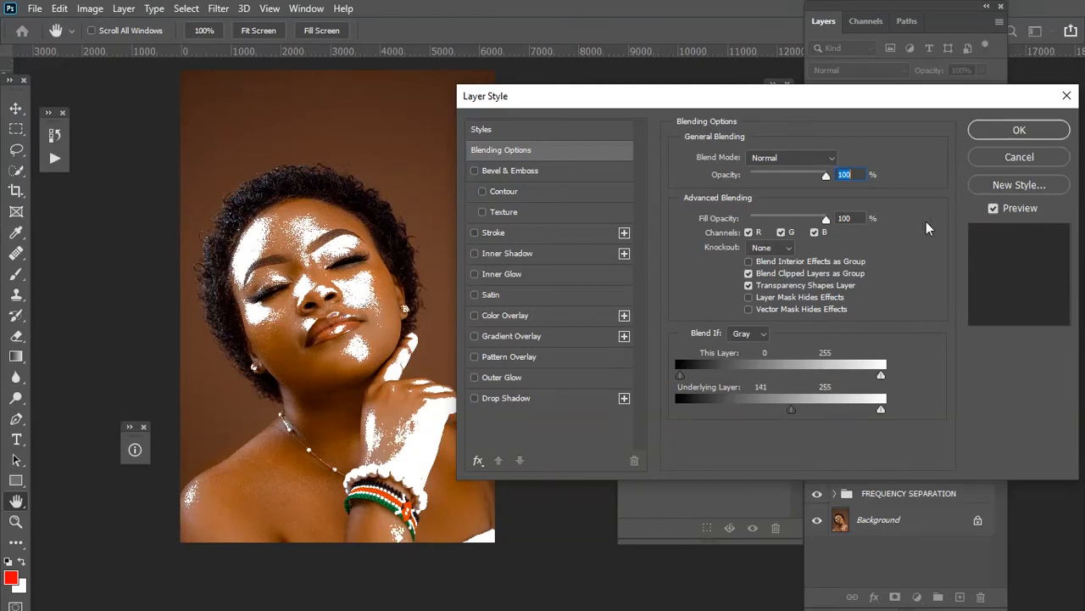
key(alt)
drag(795, 416, 1006, 424)
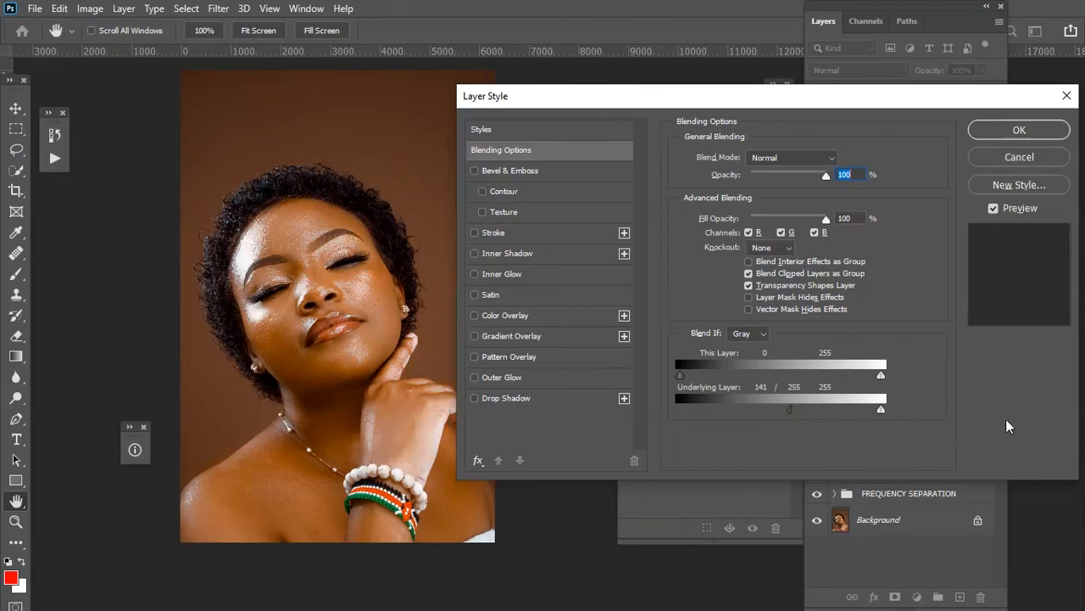
click(1014, 127)
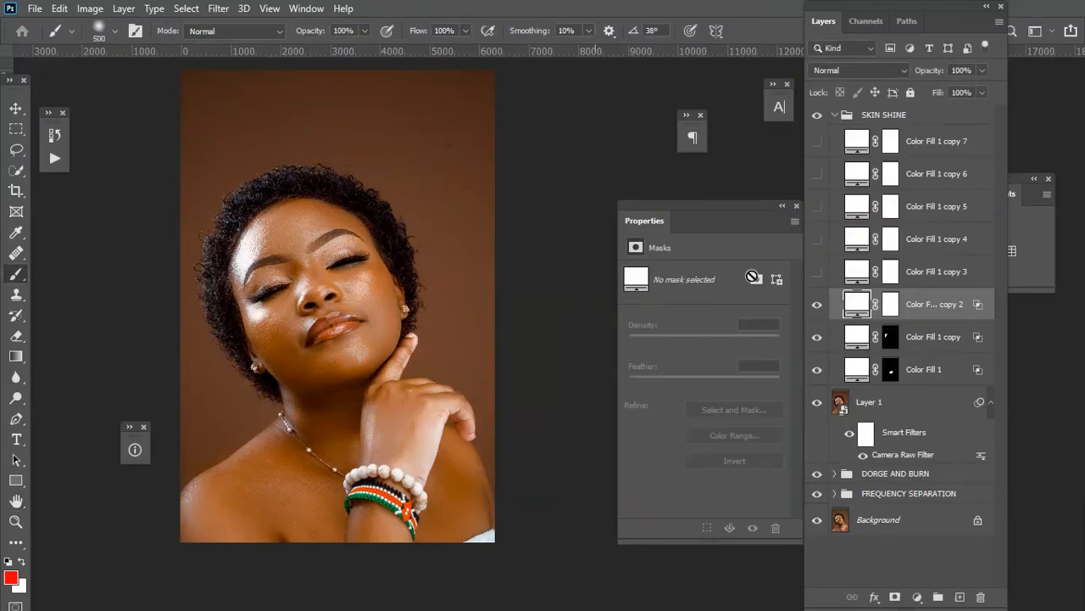
Invert Color Fill 1 copy 2's mask and paint the shine back on the cheek below the right eye.
click(890, 305)
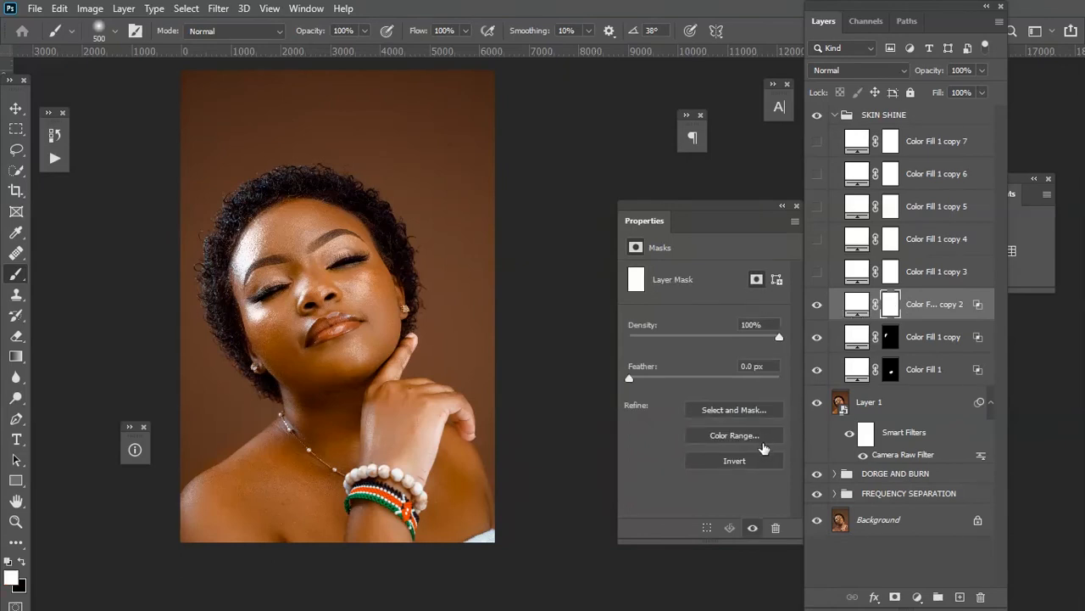
click(744, 461)
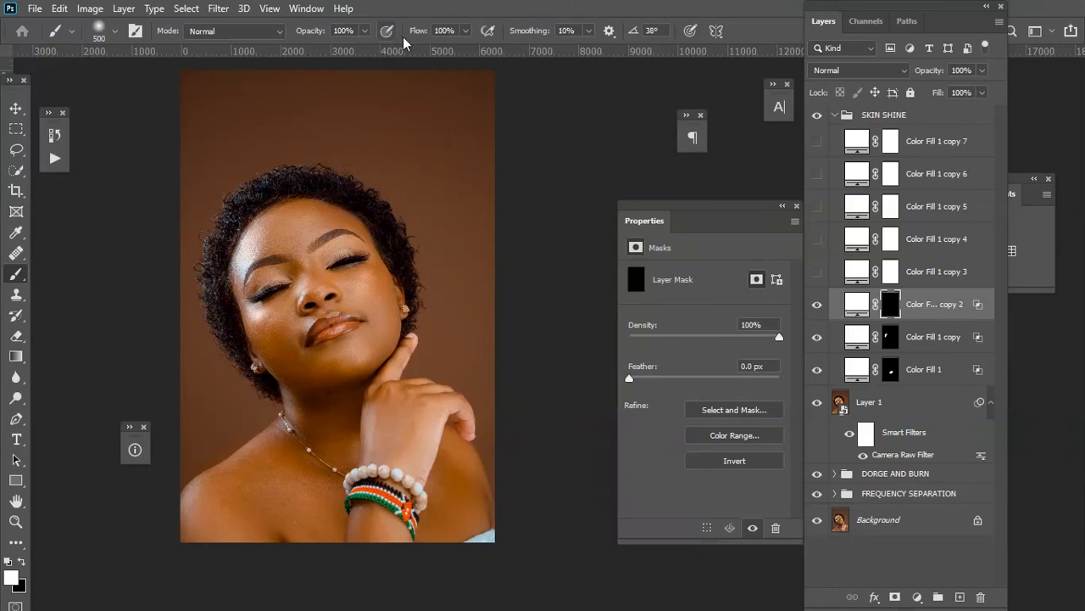
key(ctrl+plus)
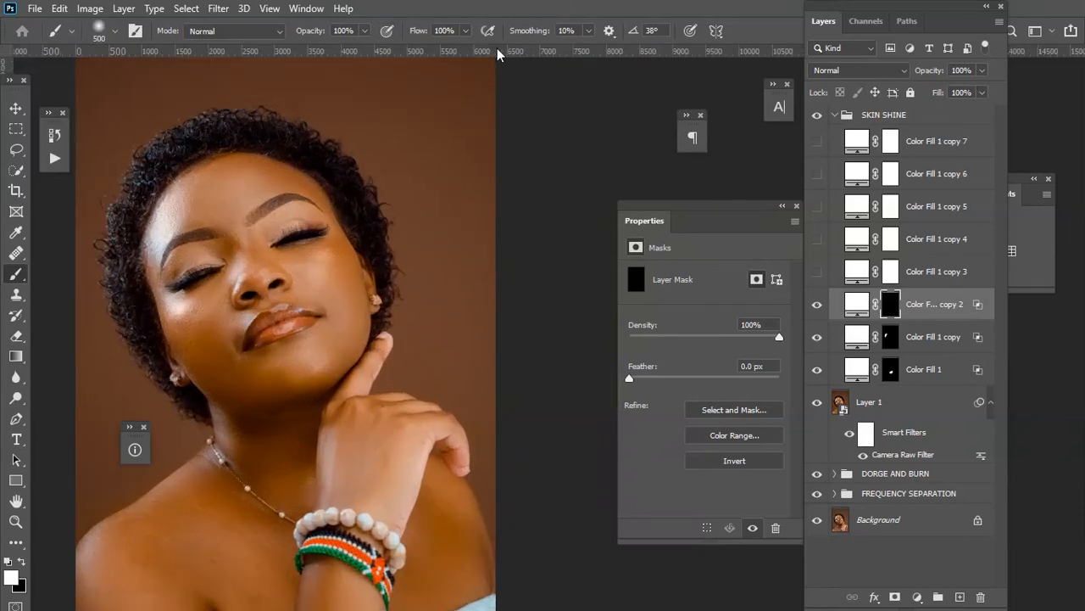
key(bracketright)
mouse_move(292, 258)
mouse_down()
mouse_move(308, 252)
mouse_move(296, 262)
mouse_move(315, 271)
mouse_move(301, 262)
mouse_move(324, 258)
mouse_move(305, 259)
mouse_move(312, 271)
mouse_move(288, 256)
mouse_up()
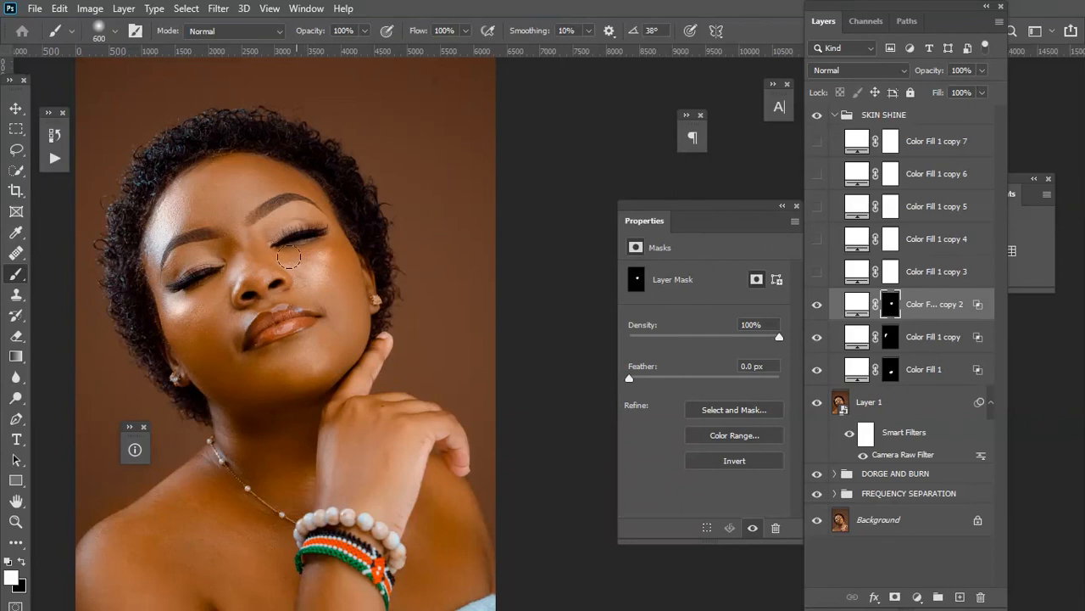
Set Color Fill 1 copy 2's opacity to 77%.
key(bracketleft)
key(bracketleft)
click(982, 71)
drag(977, 88, 972, 91)
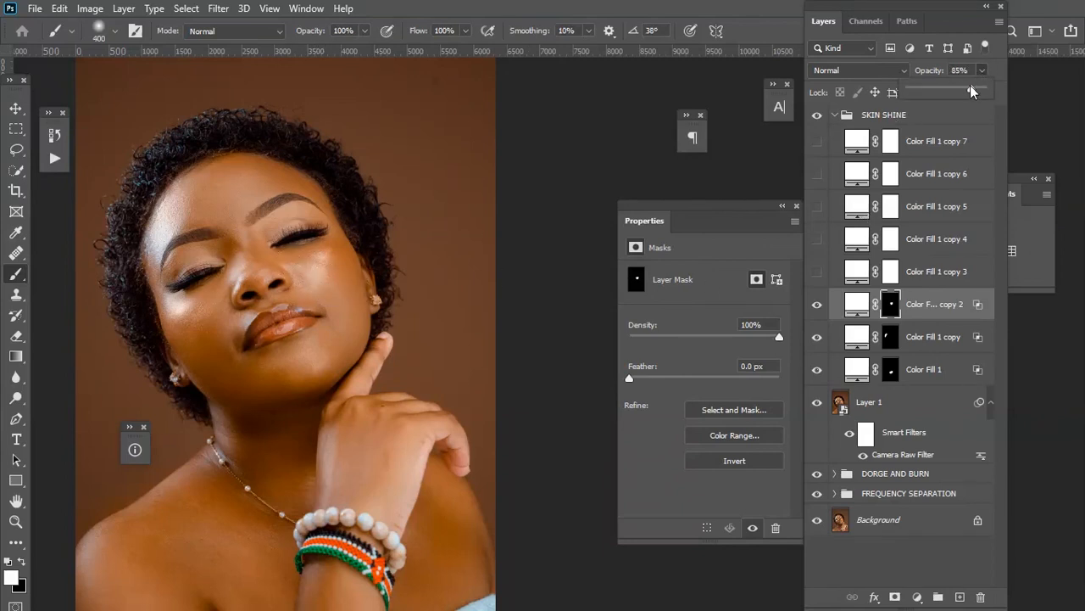
key(Return)
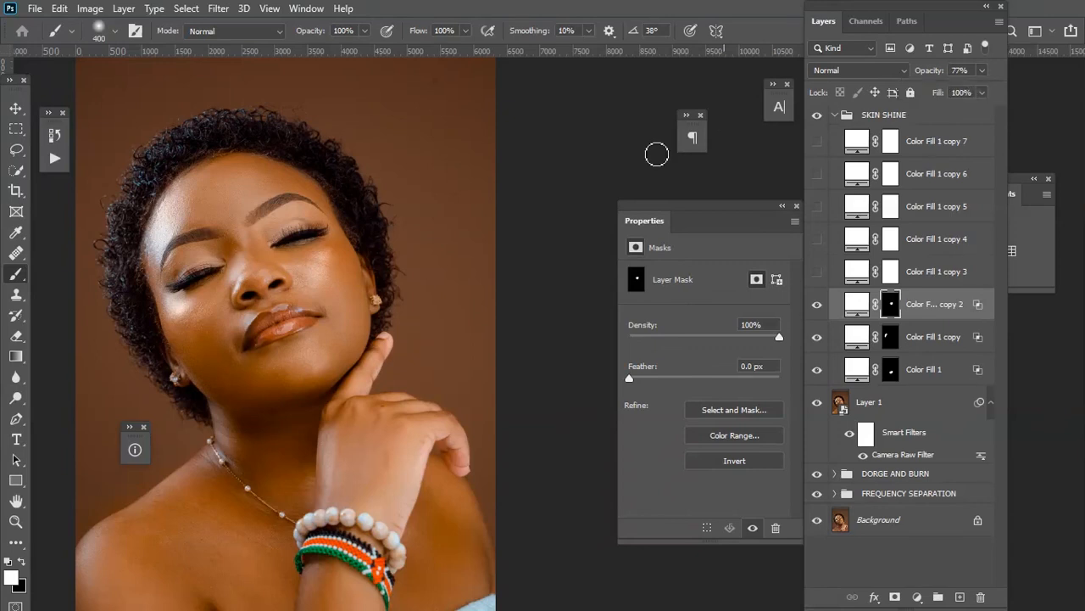
Show Color Fill 1 copy 3 and set its Blend If underlying-layer slider to a split of 148/255.
drag(290, 330, 398, 127)
drag(423, 251, 344, 310)
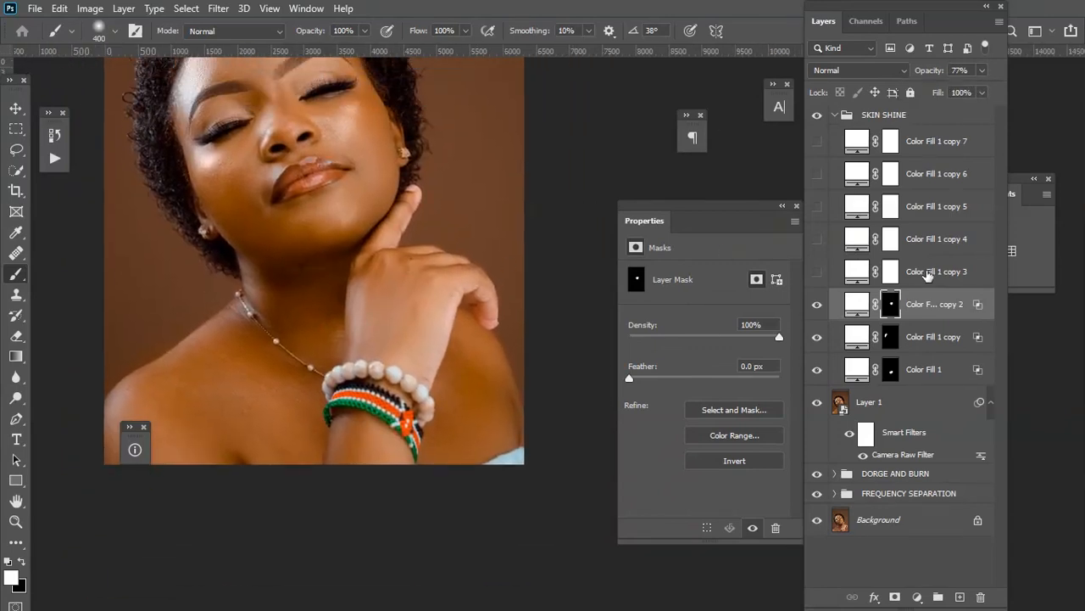
click(928, 273)
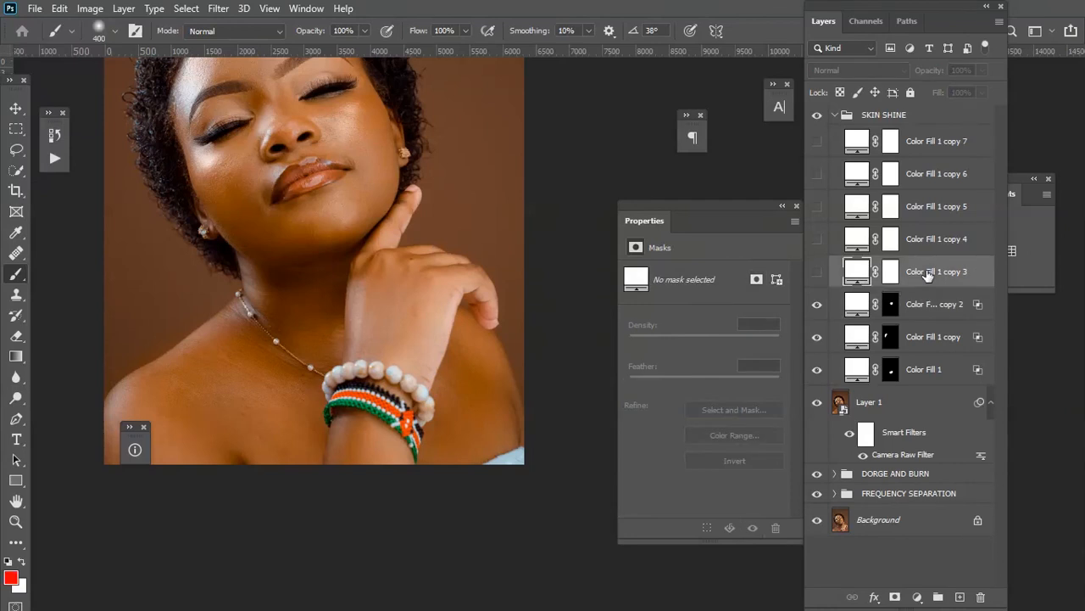
click(818, 273)
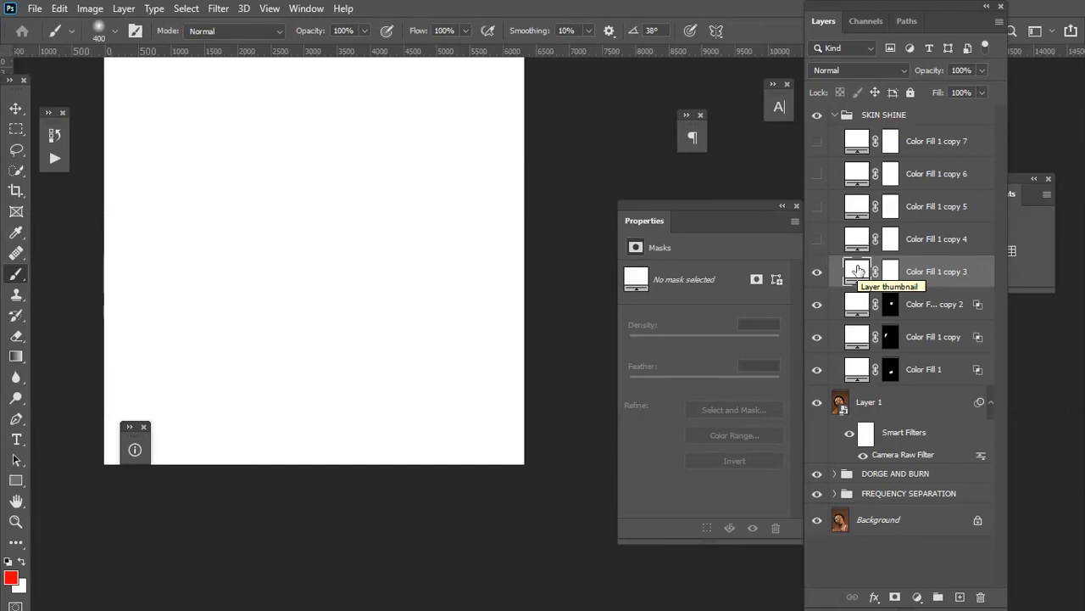
right_click(857, 266)
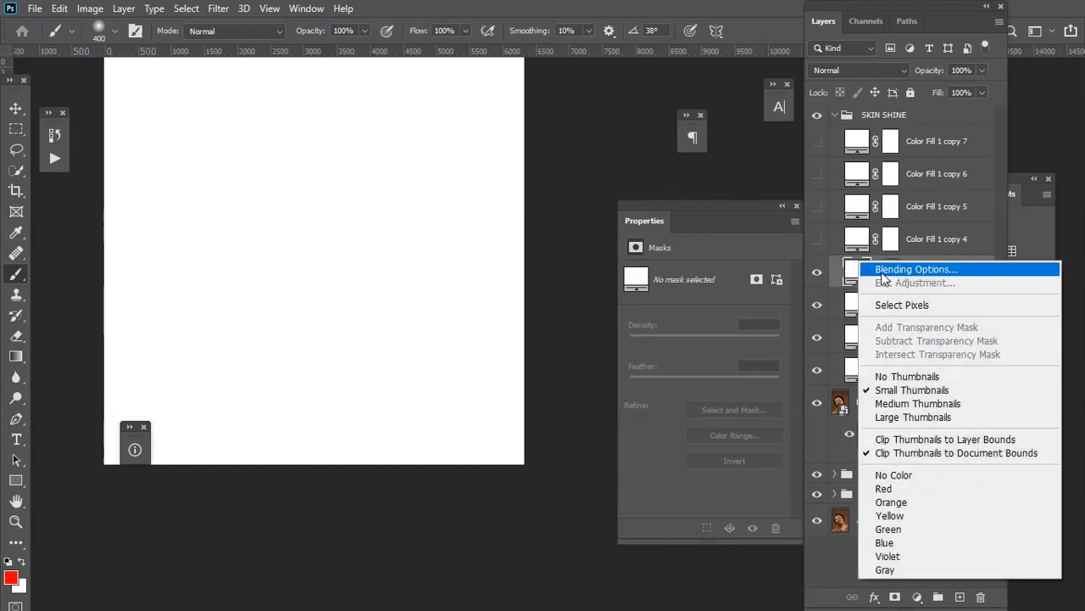
click(882, 272)
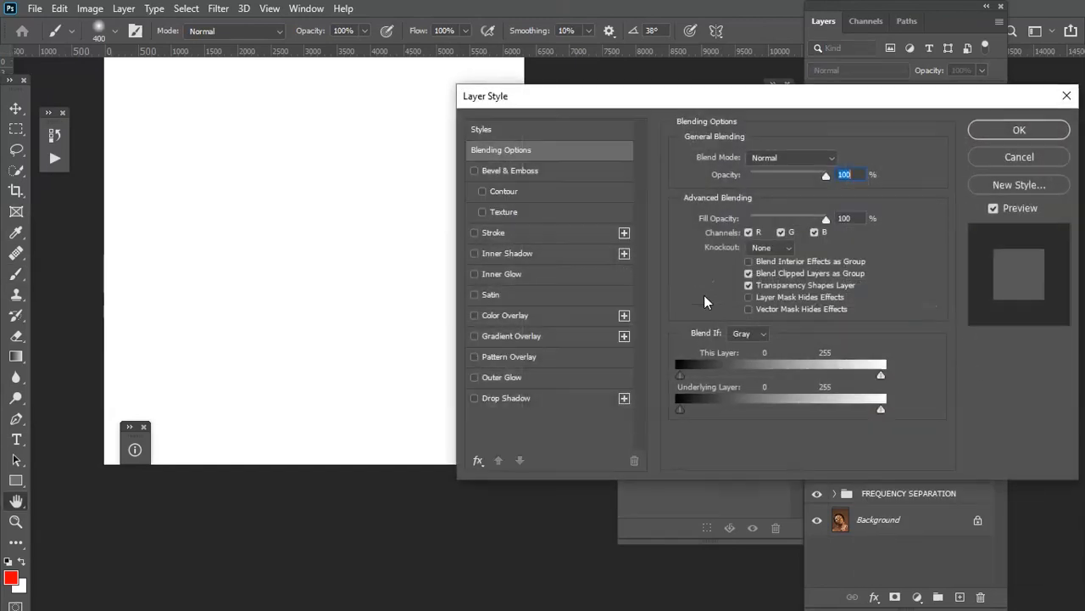
drag(682, 410, 788, 445)
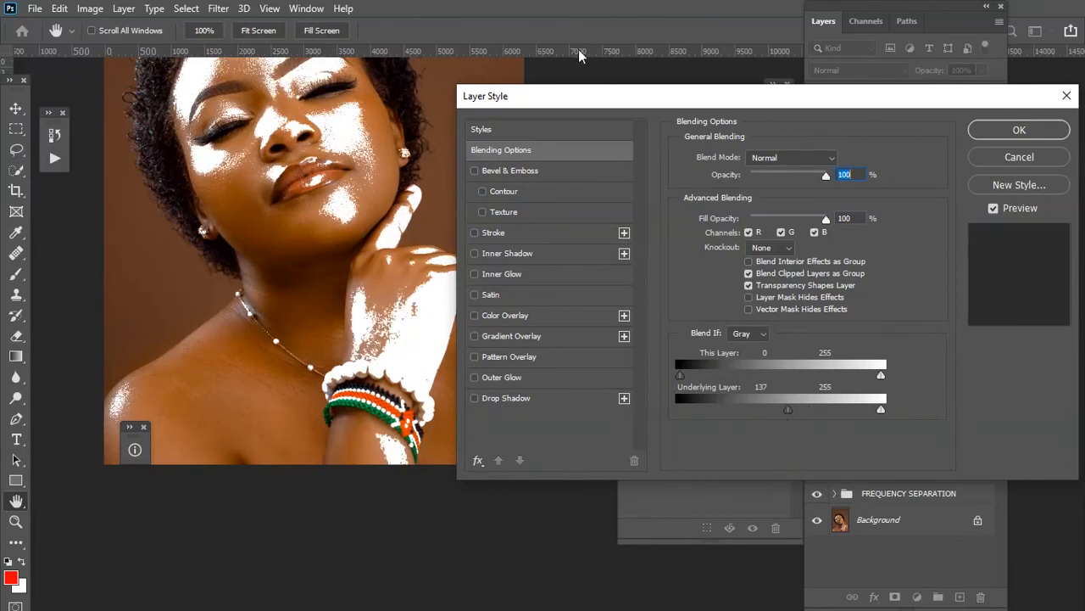
drag(583, 100, 640, 94)
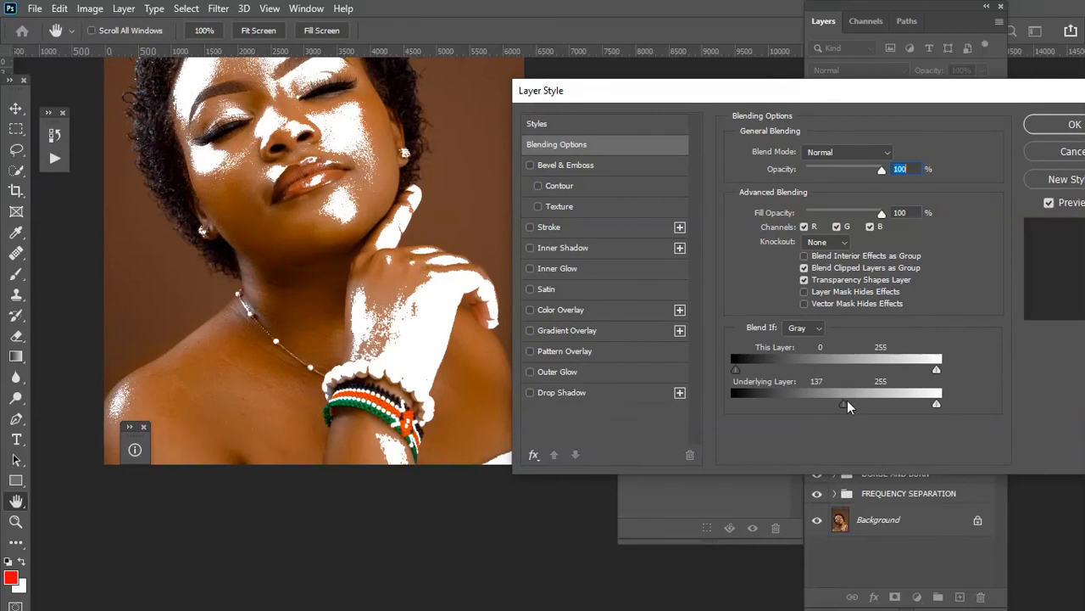
drag(846, 410, 1035, 413)
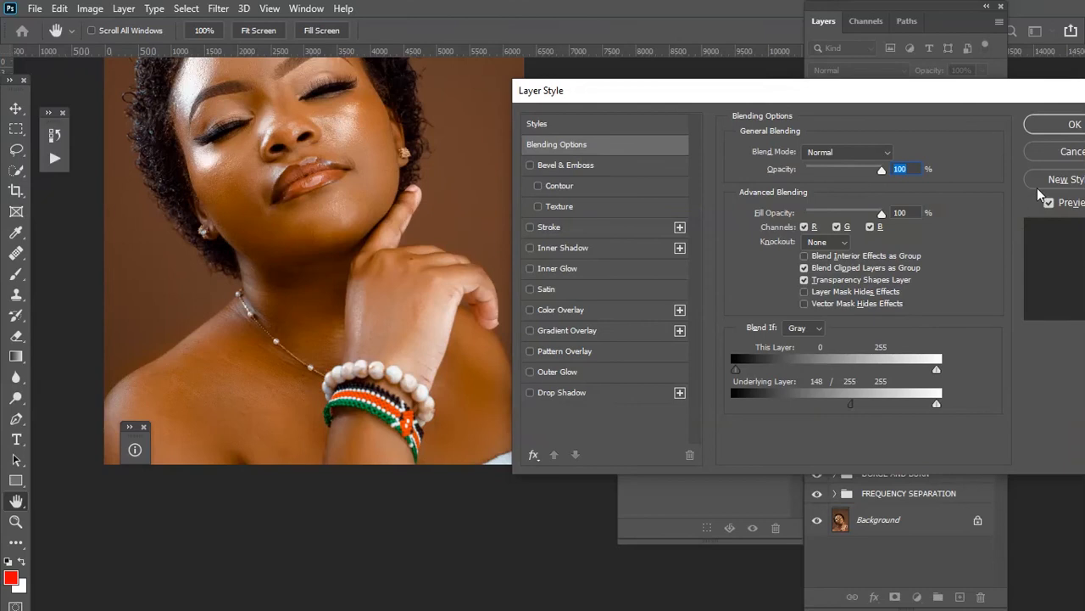
click(1064, 126)
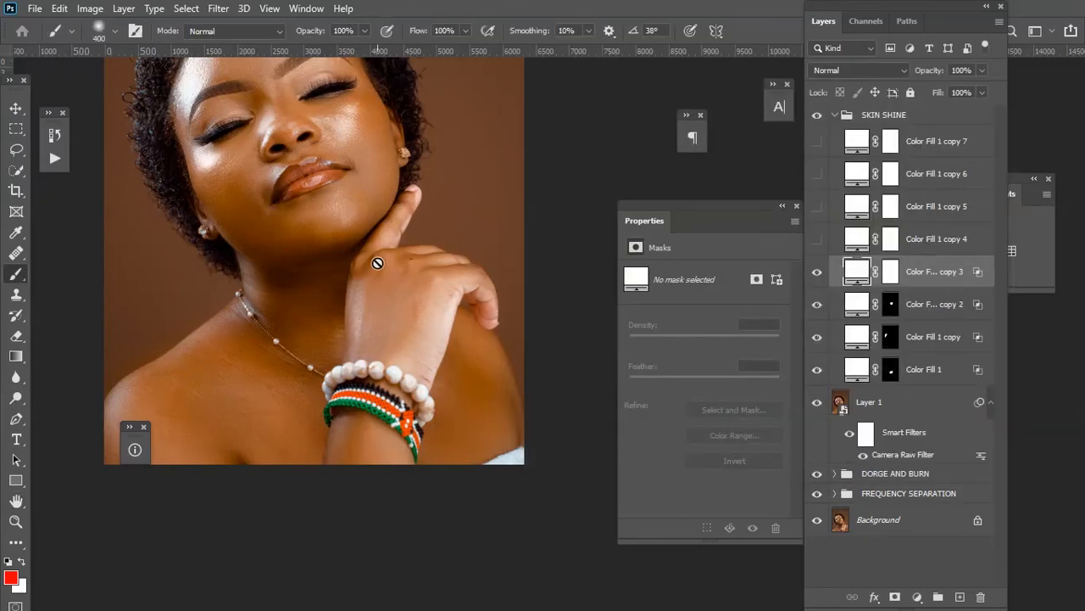
Invert Color Fill 1 copy 3's mask and paint the shine back on the left edge of the forehead.
click(888, 274)
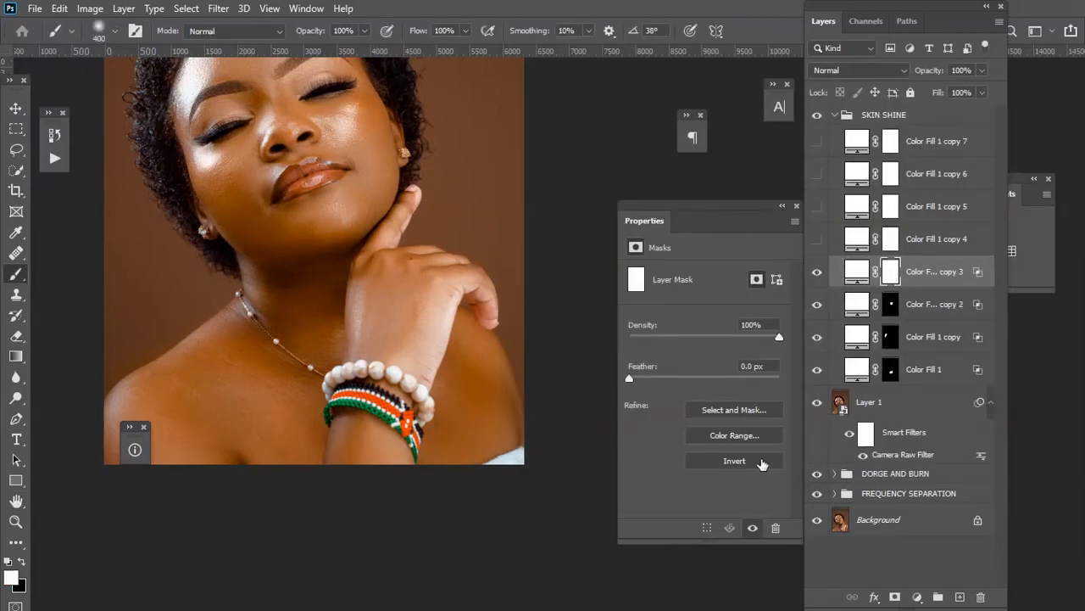
click(735, 460)
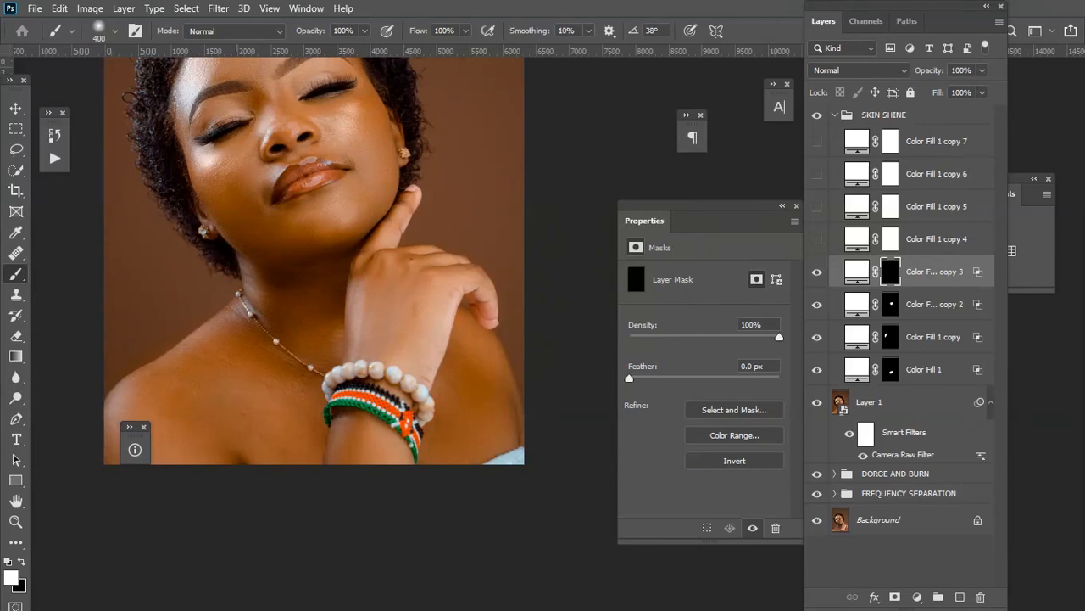
mouse_move(188, 172)
mouse_down()
mouse_move(223, 156)
mouse_move(179, 153)
mouse_up()
Set Color Fill 1 copy 3's opacity to 53%.
click(982, 71)
drag(982, 88, 949, 94)
key(ctrl+minus)
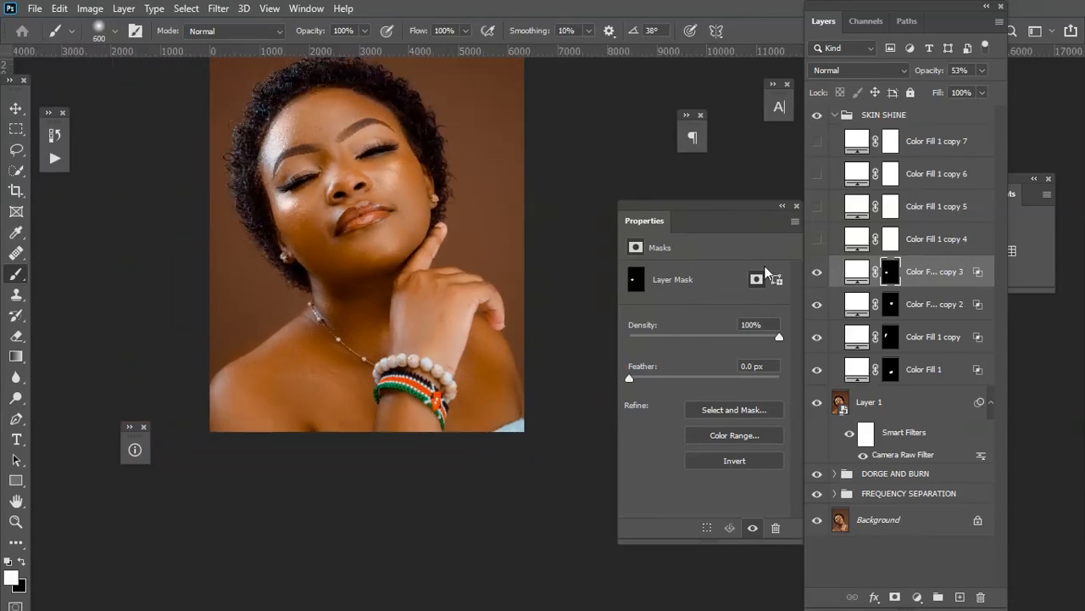
Delete the unused layers Color Fill 1 copy 4 through copy 7 from the SKIN SHINE group.
click(938, 141)
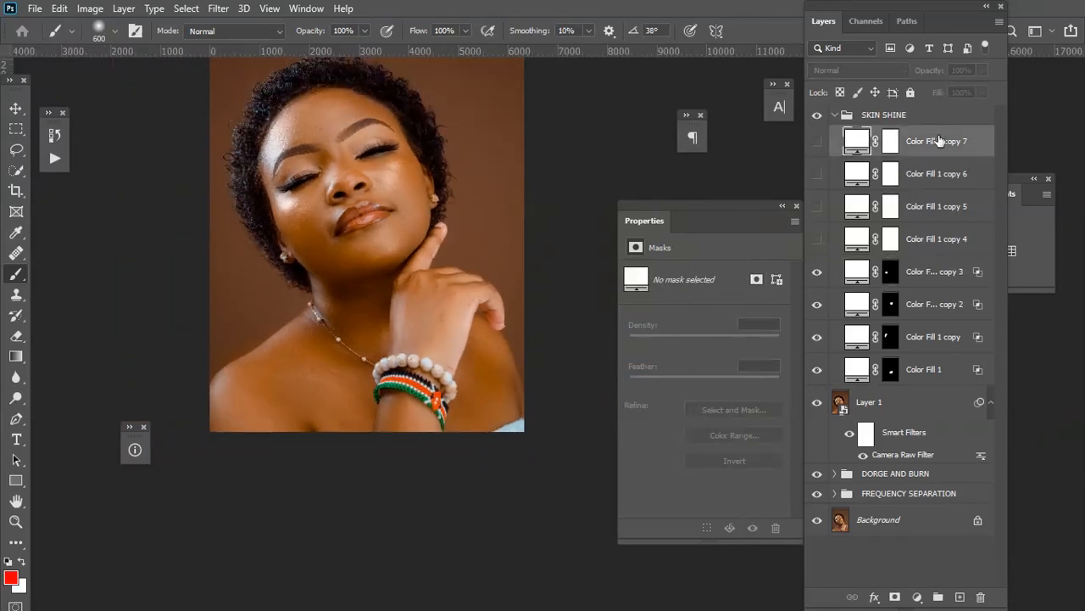
key(Delete)
key(Delete)
key(Delete)
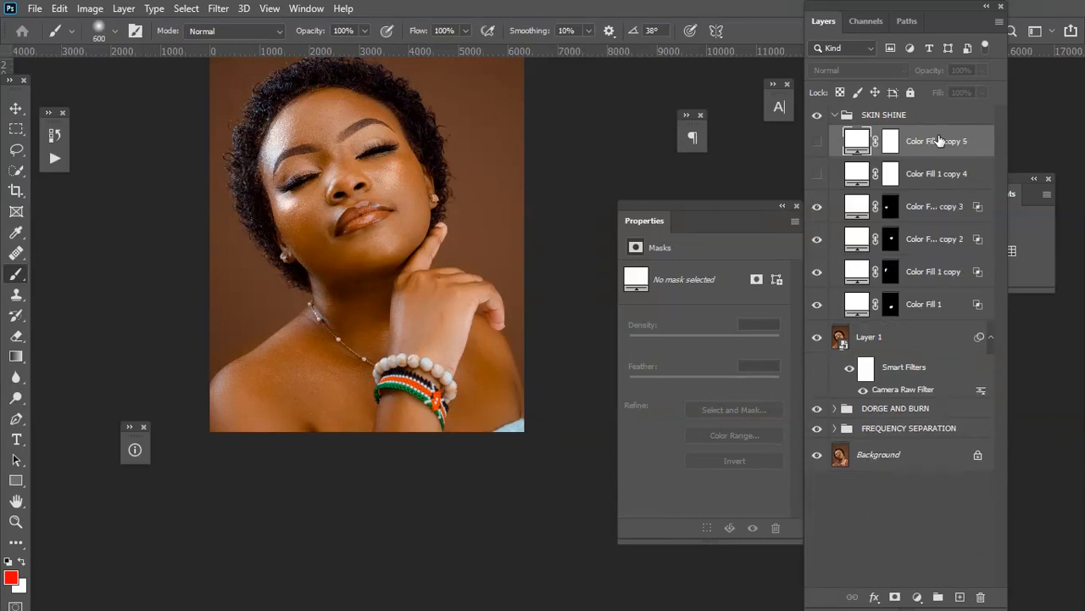
key(Delete)
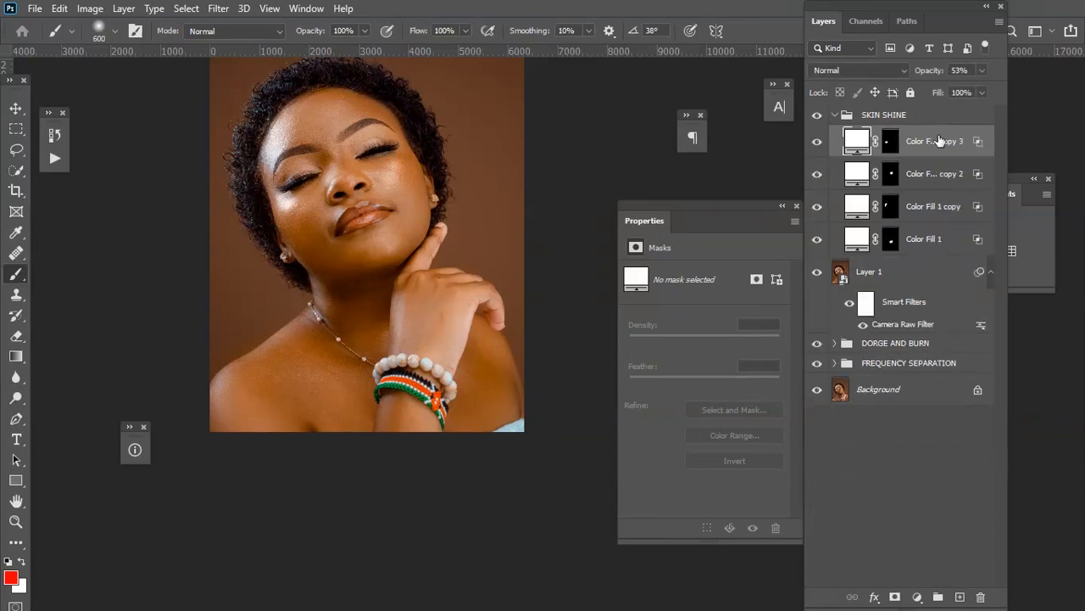
Toggle the SKIN SHINE group's visibility to compare the image with and without the shine, then collapse the group.
scroll(421, 416, up, 2)
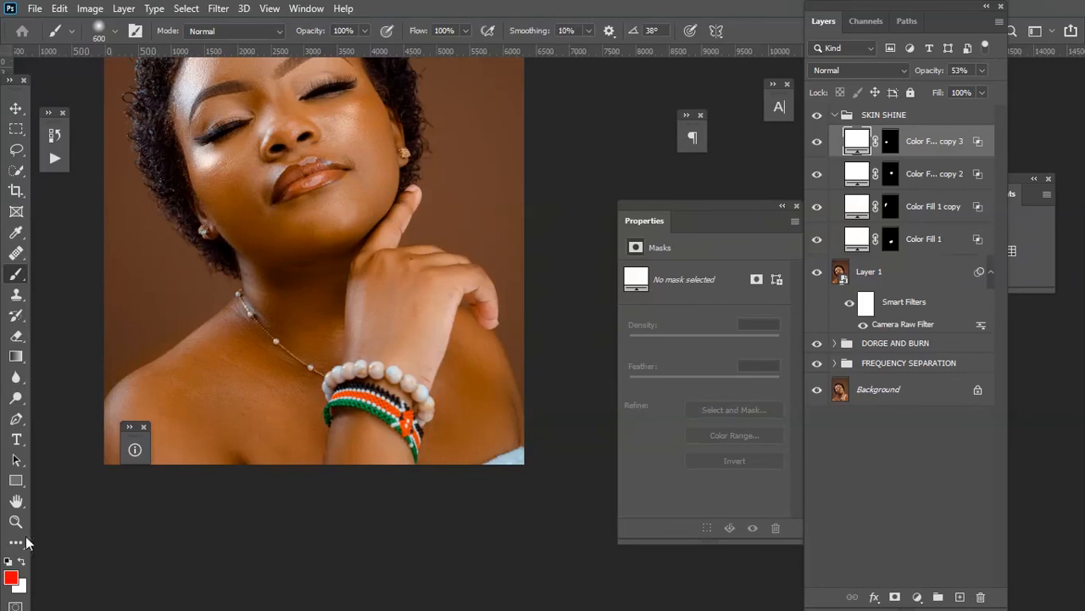
scroll(363, 297, up, 2)
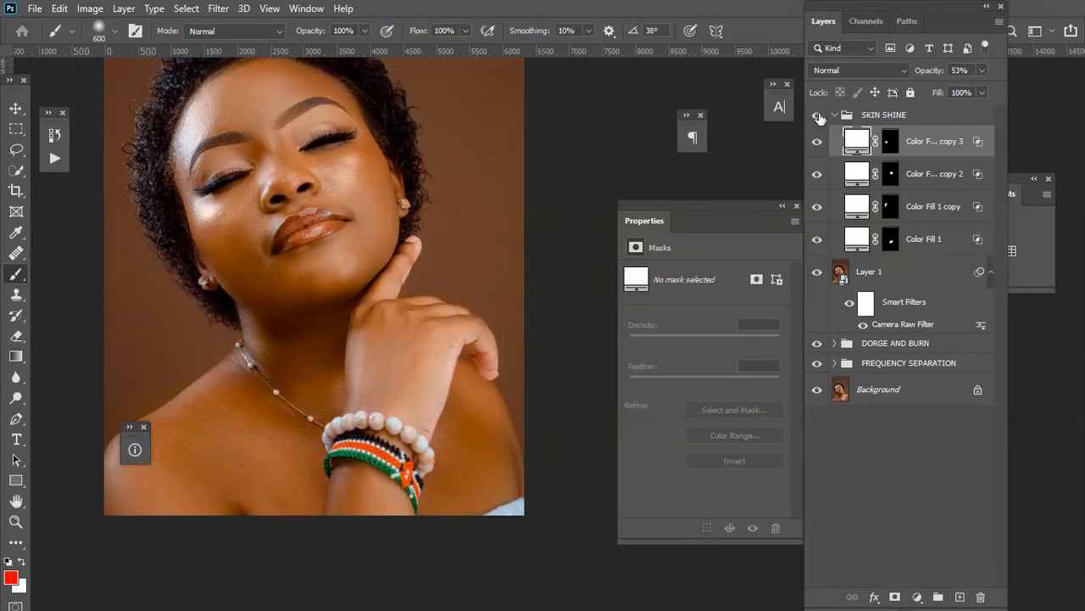
click(817, 115)
click(817, 115)
click(817, 115)
click(818, 117)
click(840, 116)
click(835, 114)
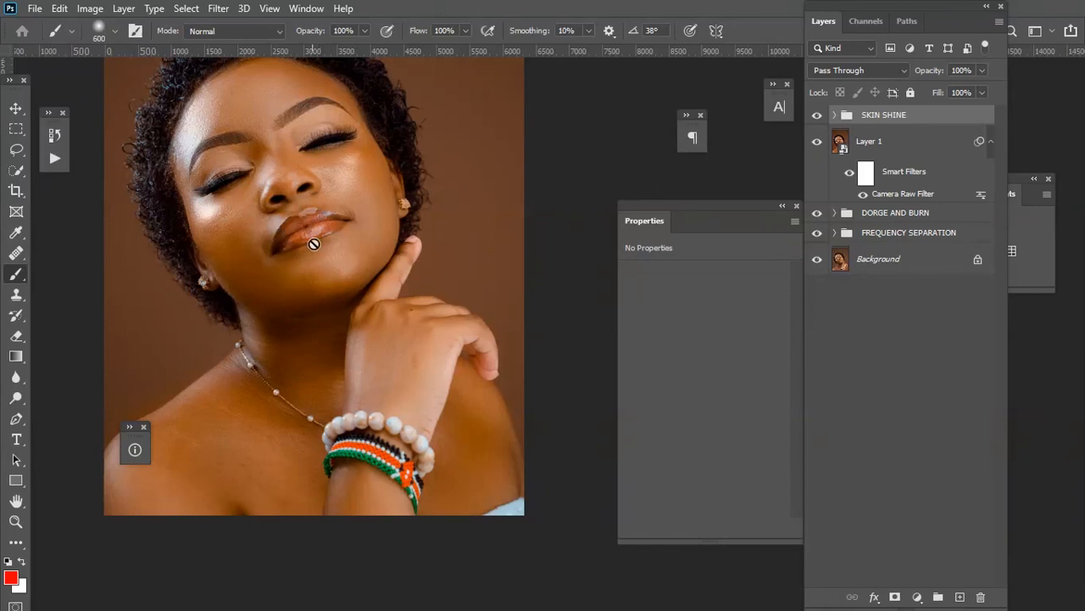
scroll(474, 230, up, 2)
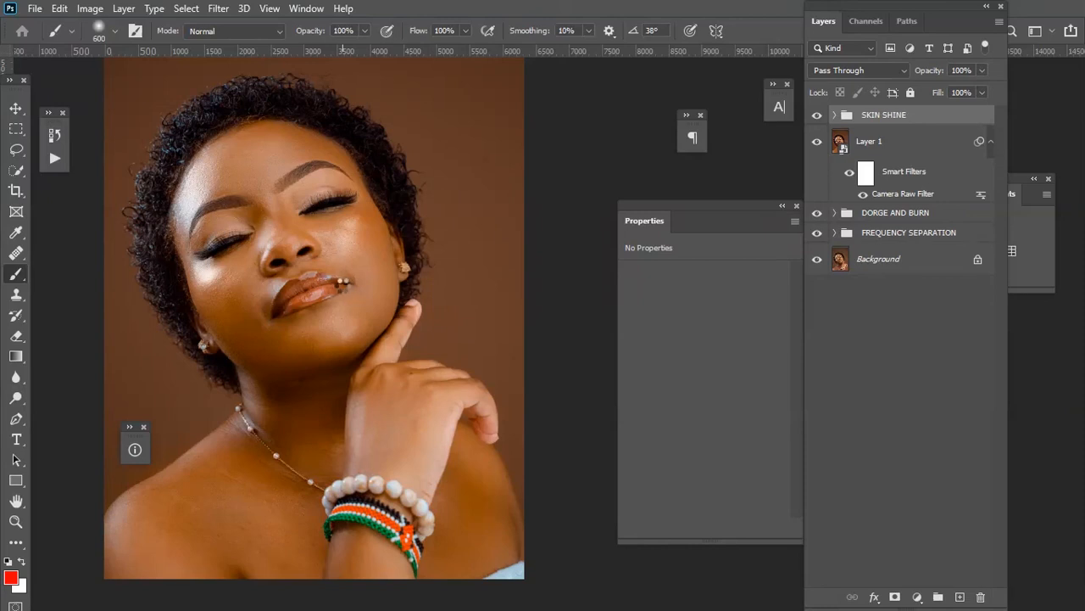
Stamp all visible layers into a new layer and convert it to a smart object.
key(ctrl+shift+alt+e)
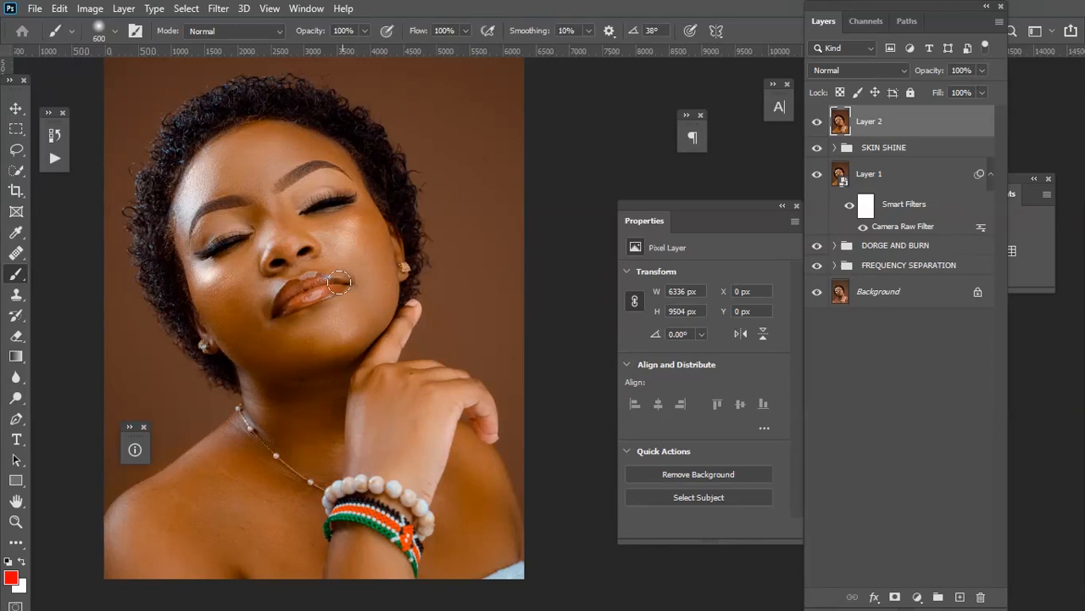
right_click(916, 124)
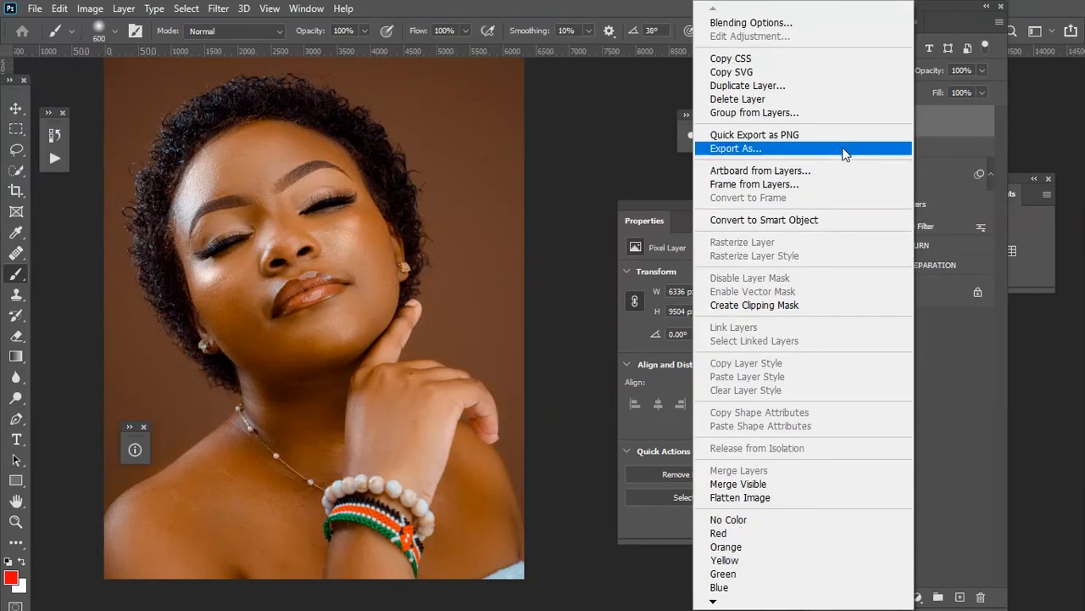
click(843, 218)
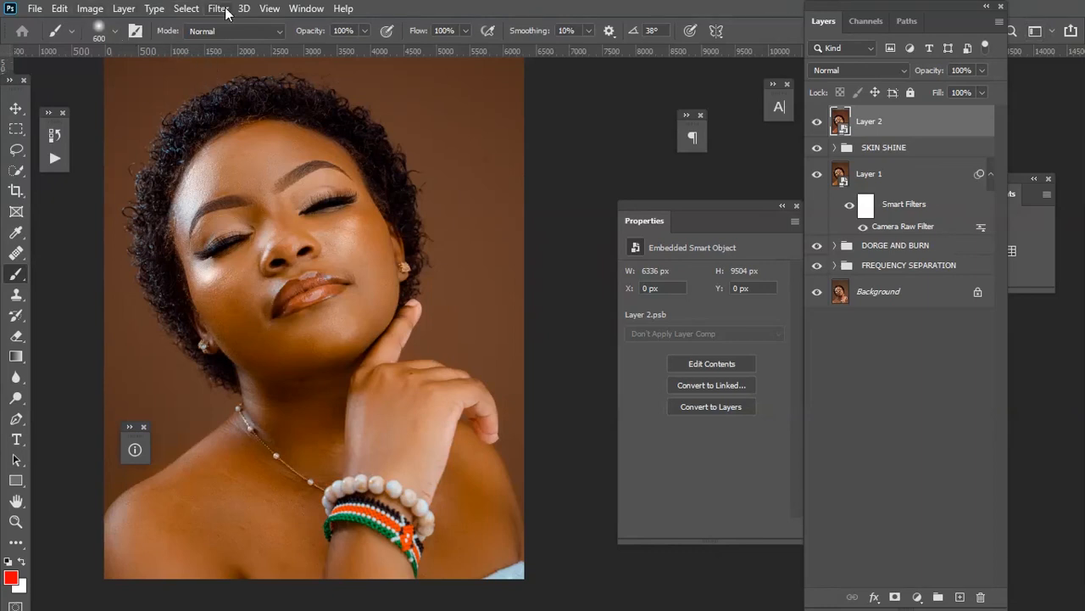
click(154, 9)
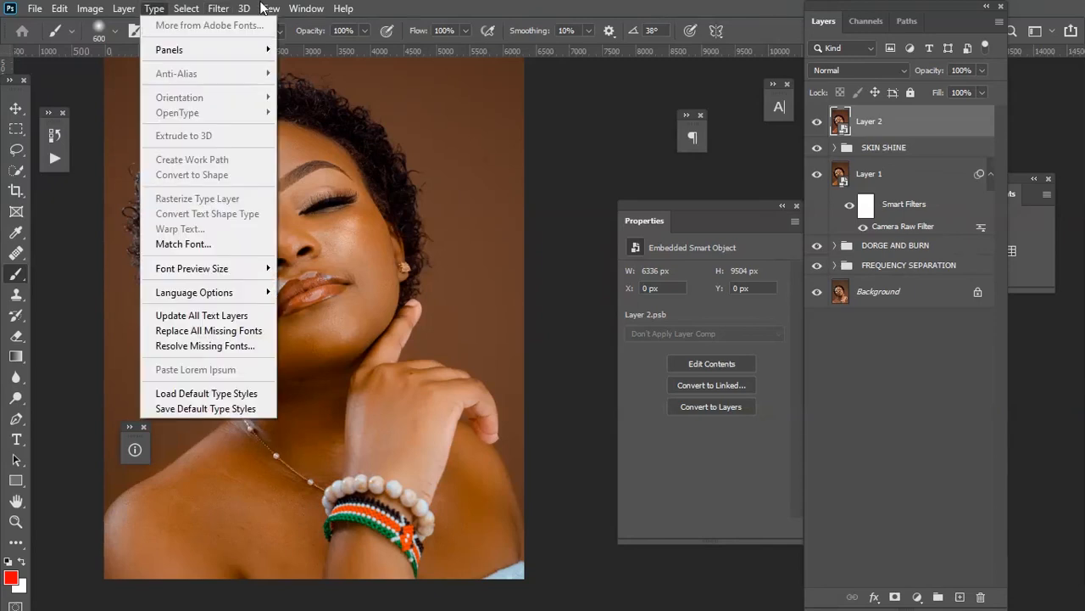
click(238, 7)
click(218, 8)
click(218, 9)
click(218, 8)
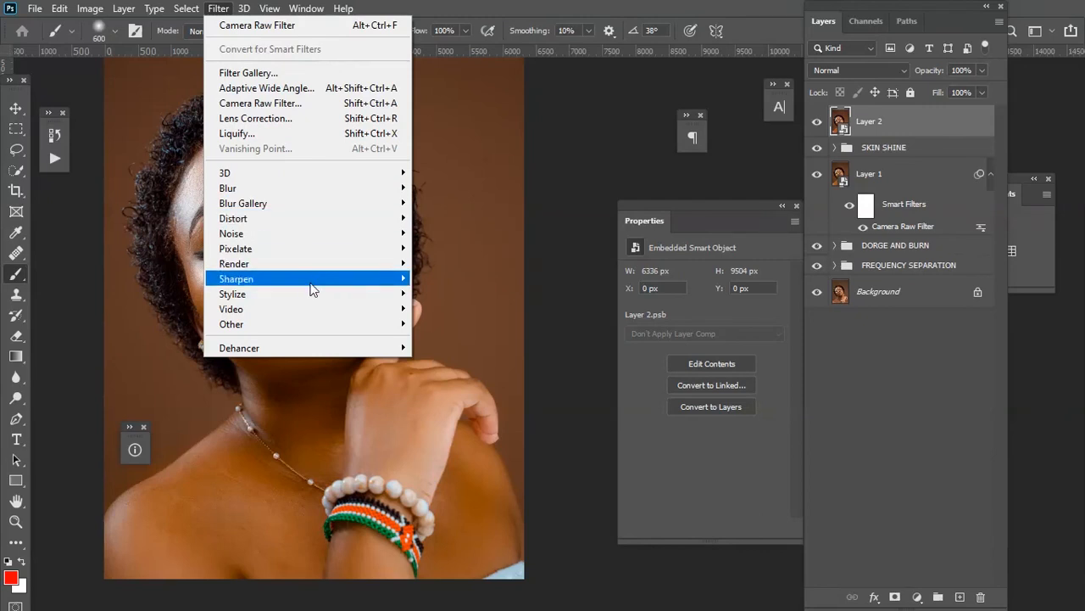
mouse_move(322, 288)
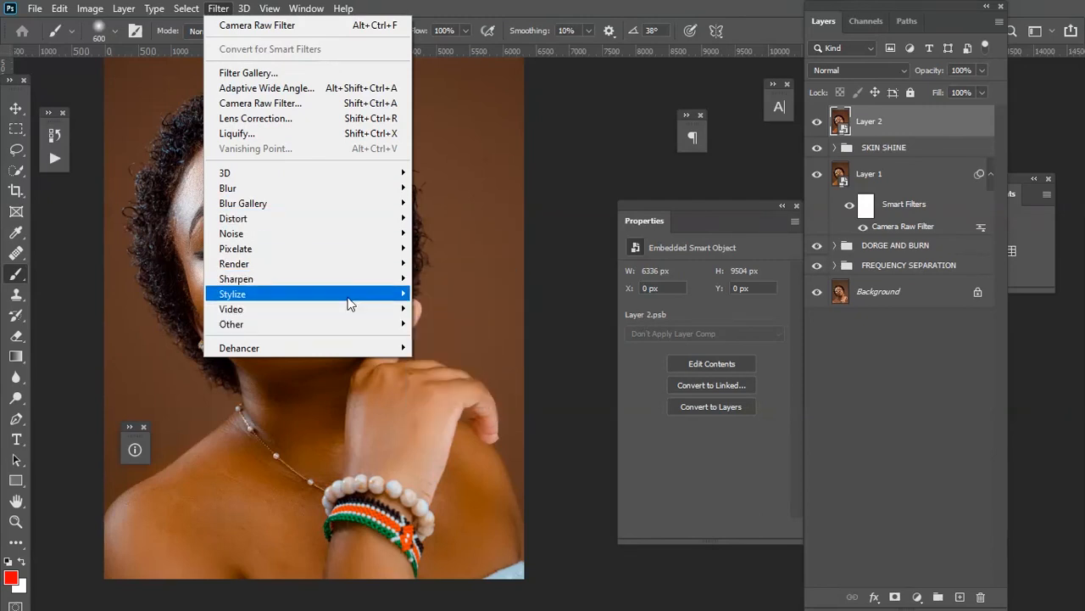
click(682, 110)
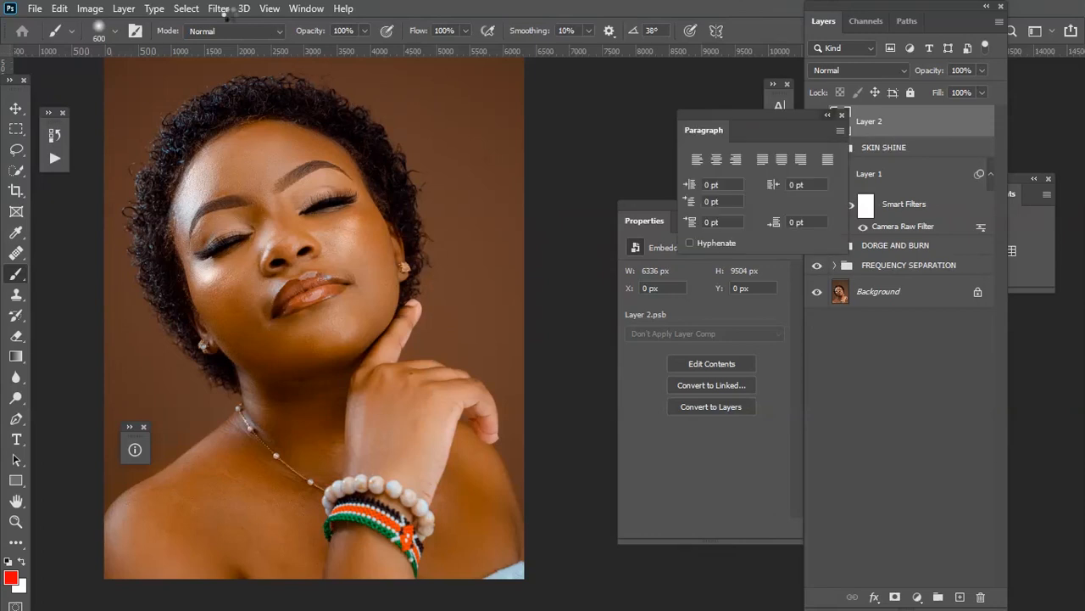
click(301, 135)
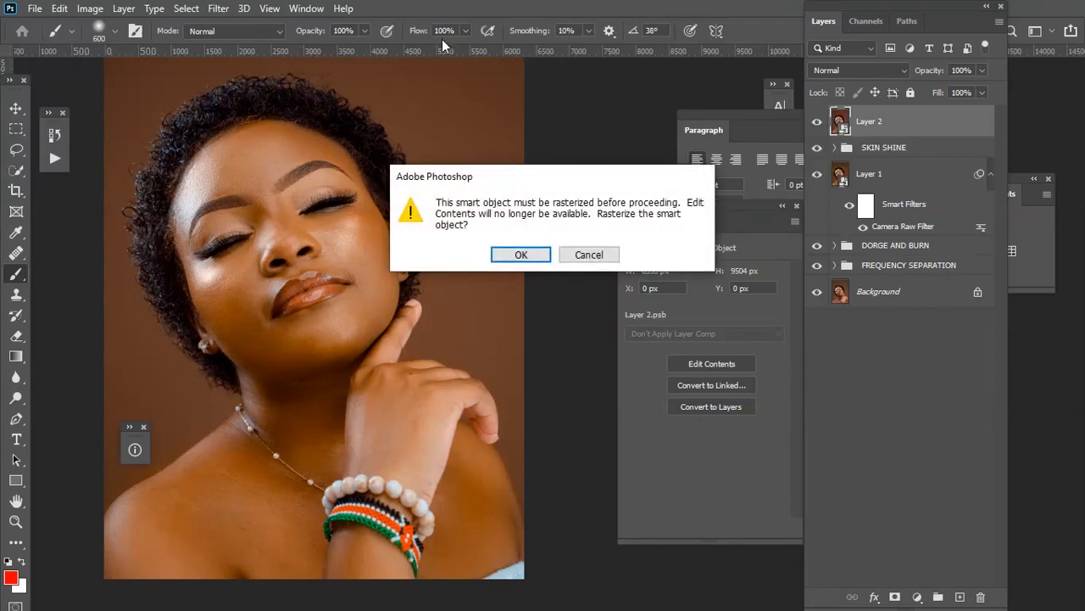
click(593, 251)
Sharpen the stamped Layer 2 with Unsharp Mask at about 36% amount, 1.0 pixel radius and threshold 0.
click(218, 9)
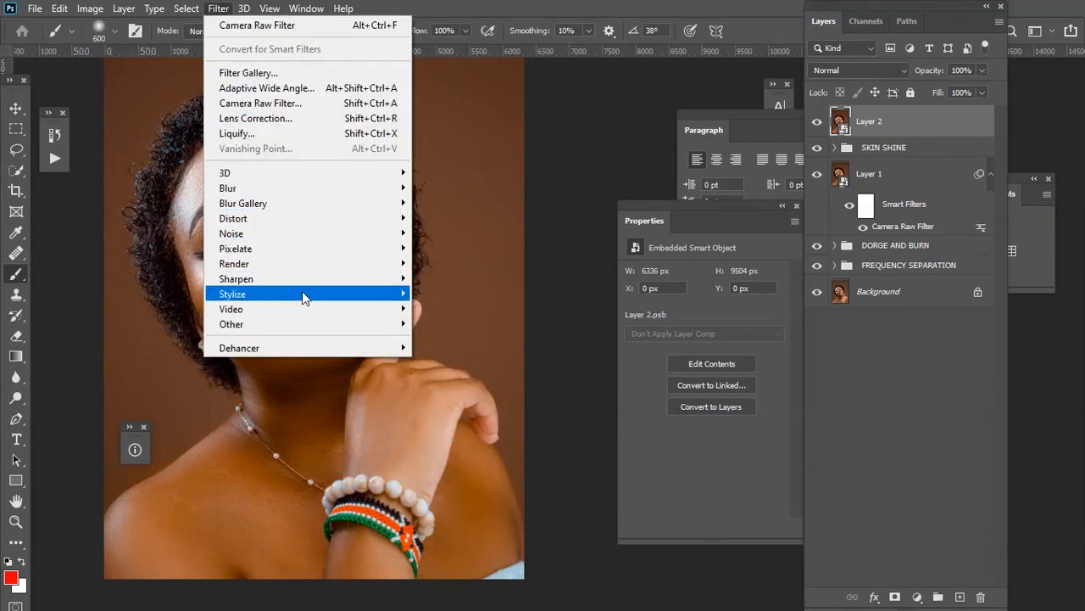
mouse_move(313, 278)
click(462, 354)
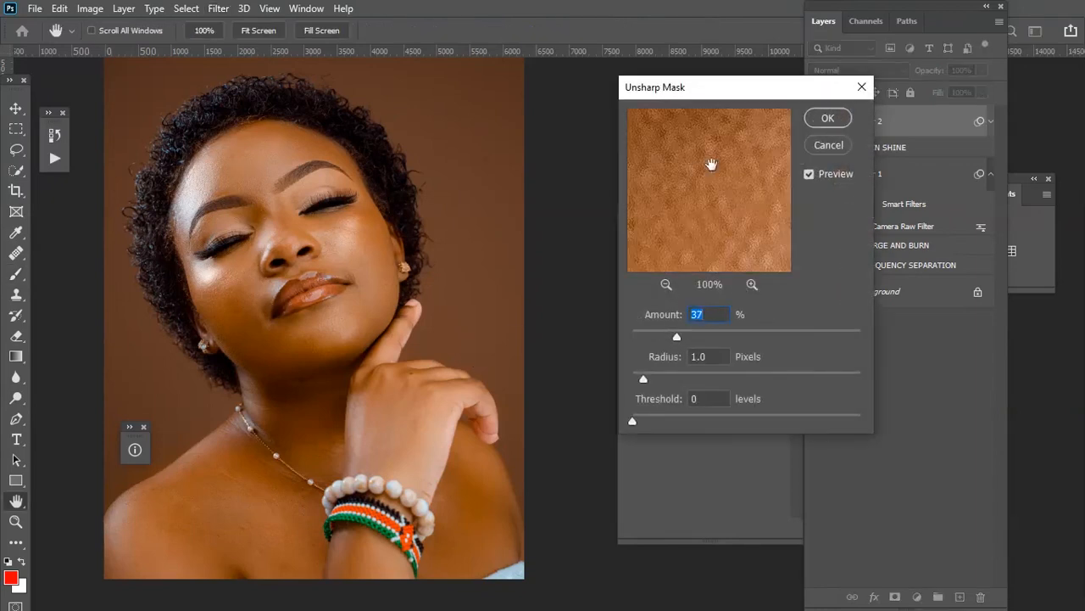
click(667, 285)
click(668, 285)
click(667, 285)
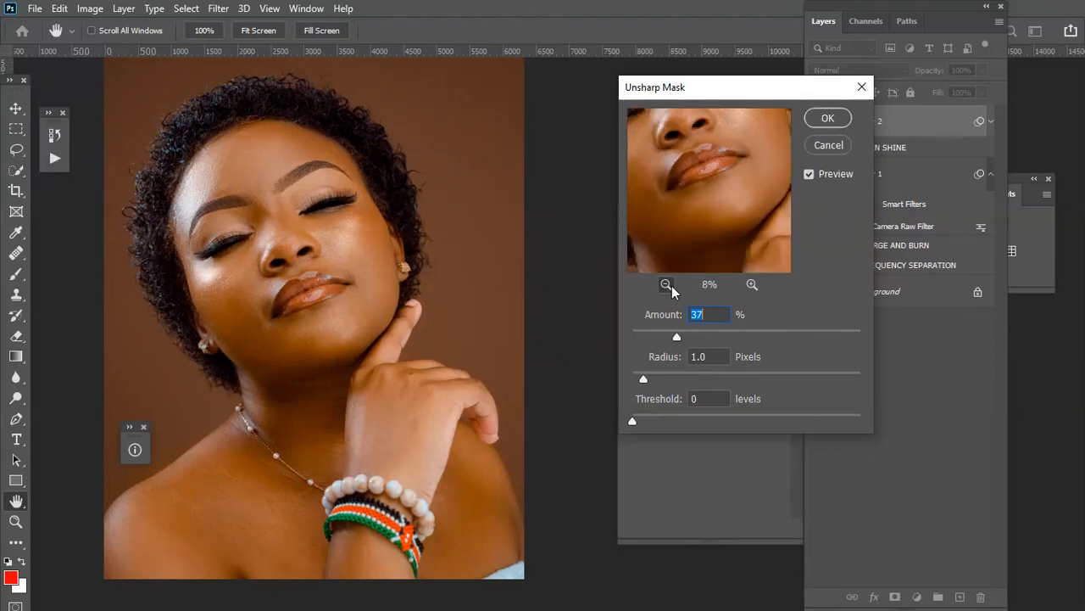
click(667, 285)
drag(704, 184, 729, 242)
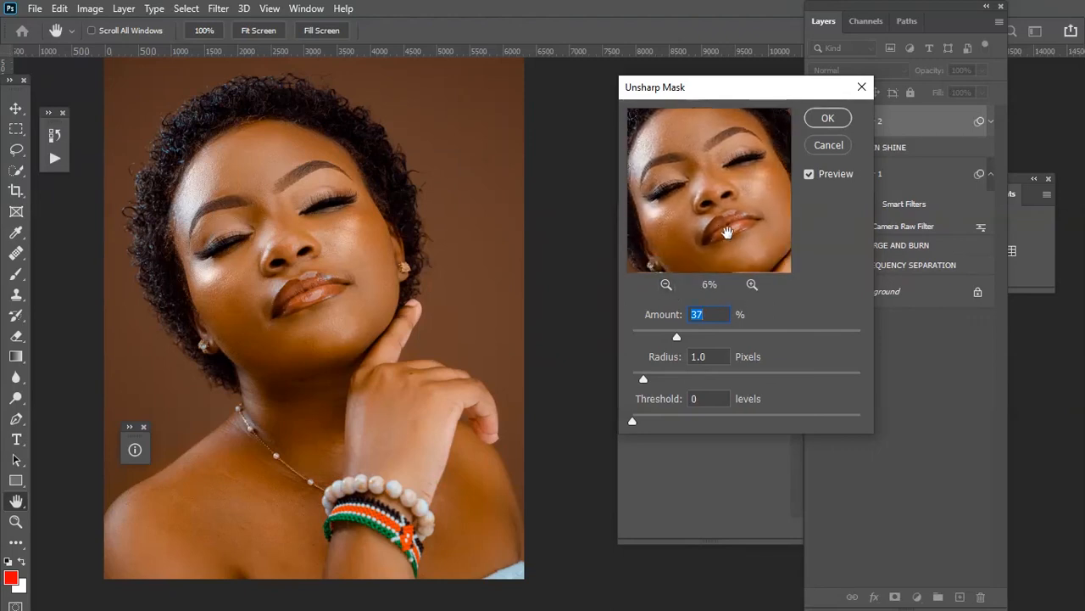
drag(676, 337, 529, 313)
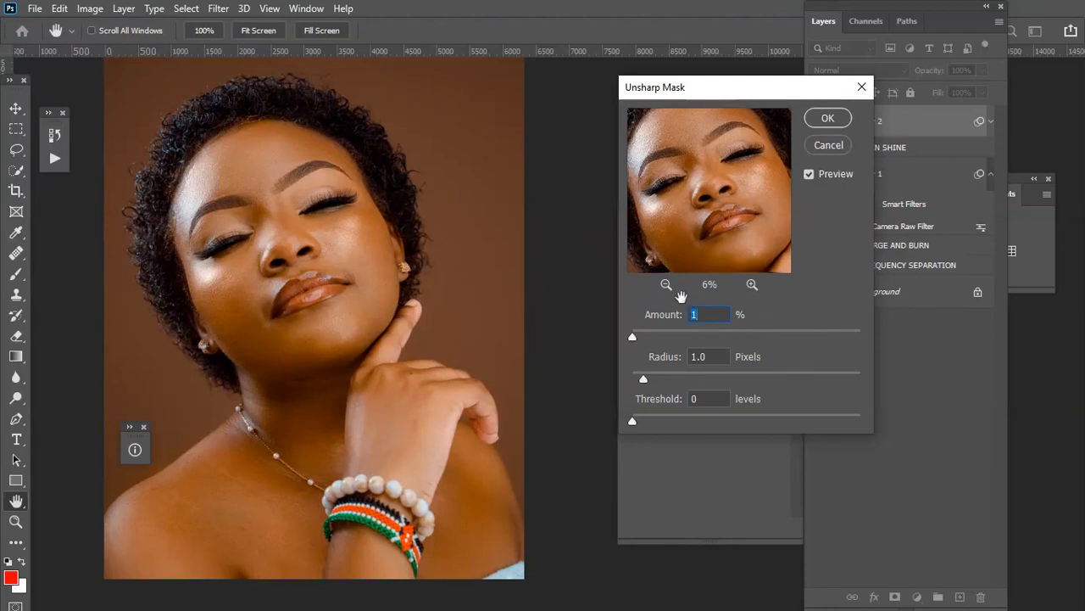
drag(635, 336, 676, 336)
mouse_move(709, 245)
mouse_down()
mouse_move(706, 216)
mouse_move(709, 230)
mouse_up()
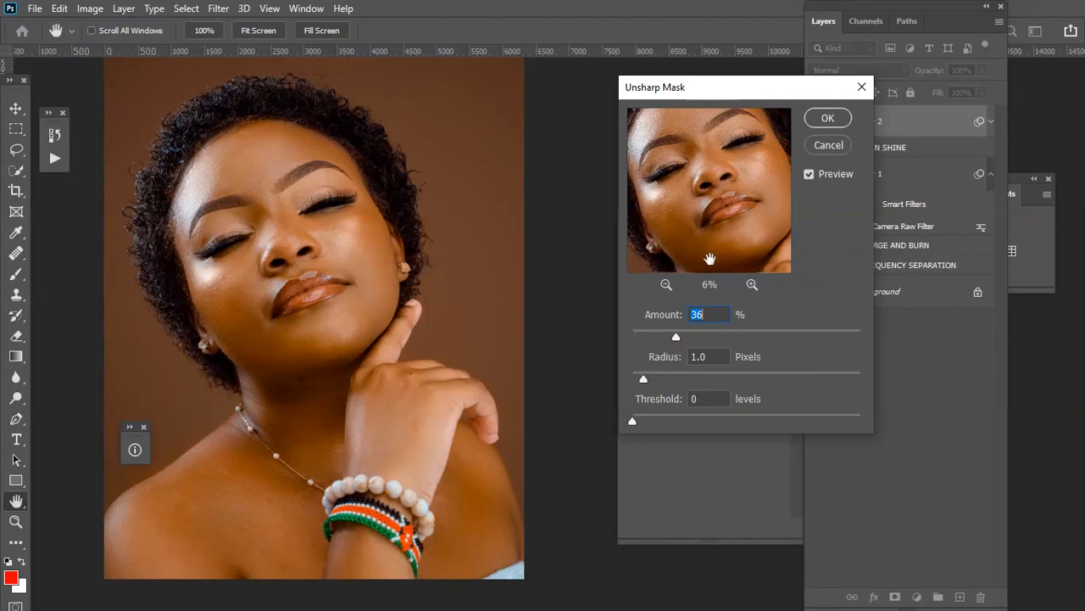
drag(674, 337, 678, 337)
click(831, 122)
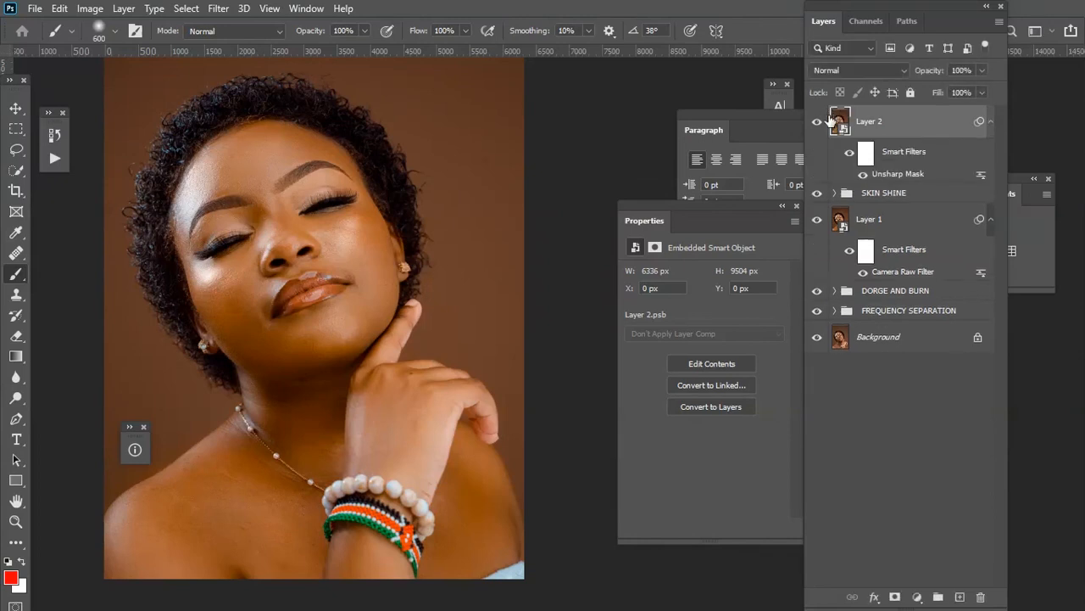
Open the Export As dialog to export the finished image.
key(ctrl+minus)
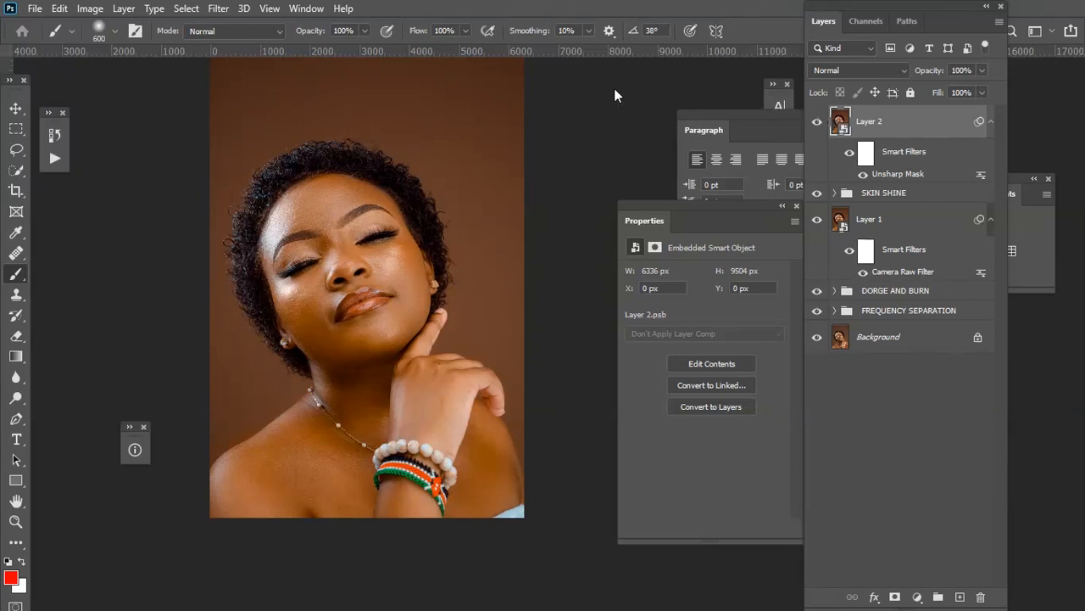
click(34, 9)
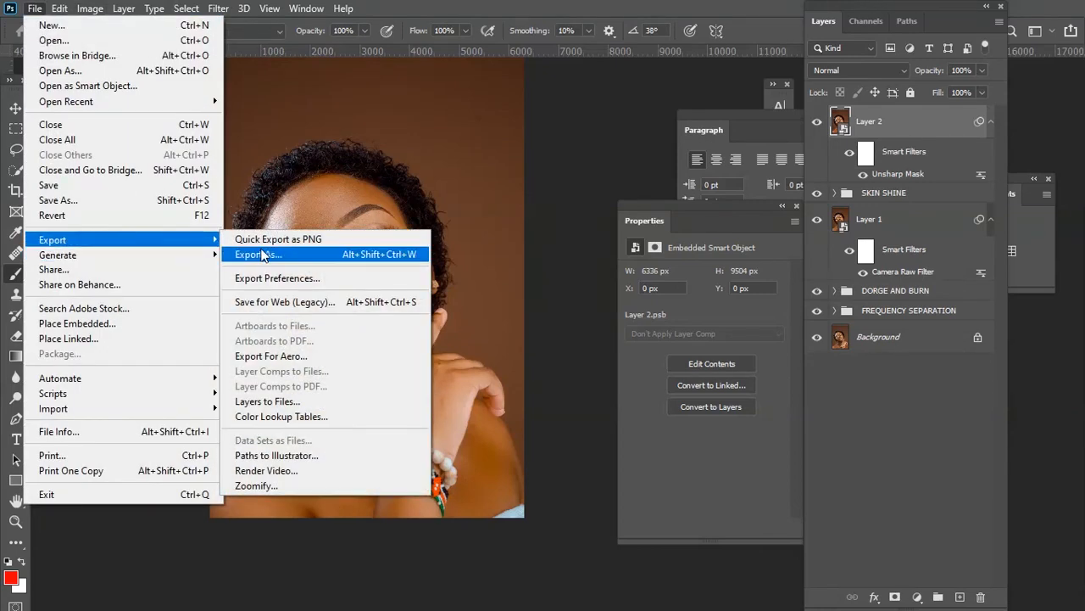
click(272, 254)
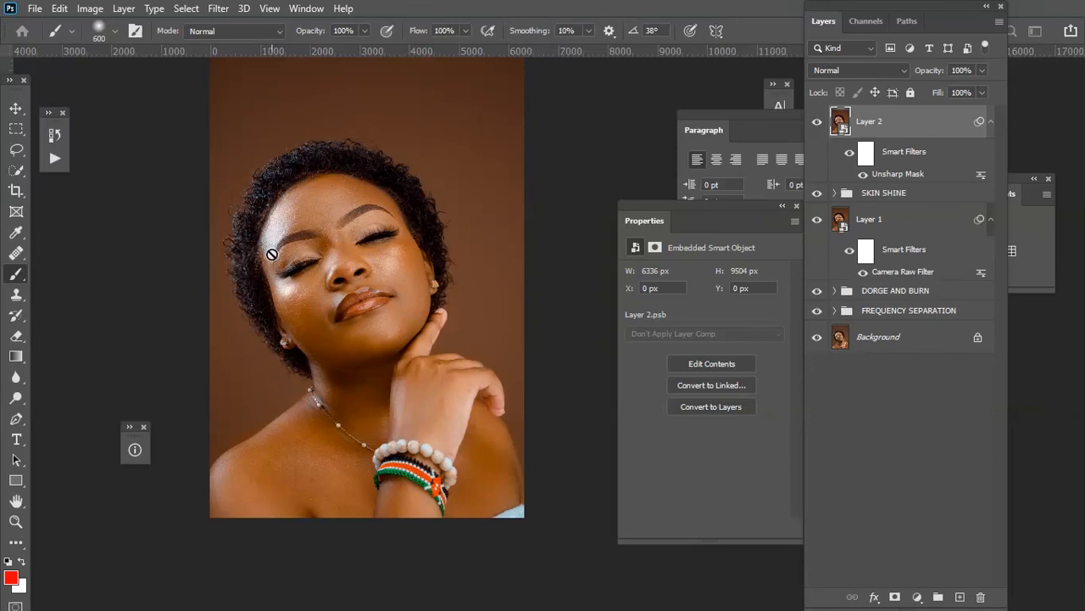
key(ctrl+alt+shift+w)
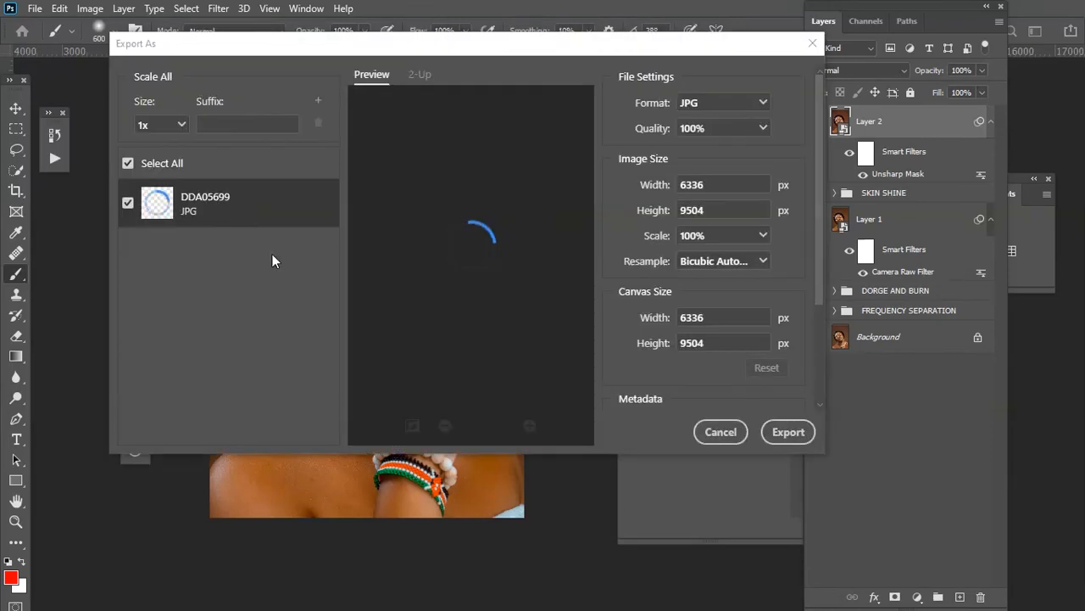
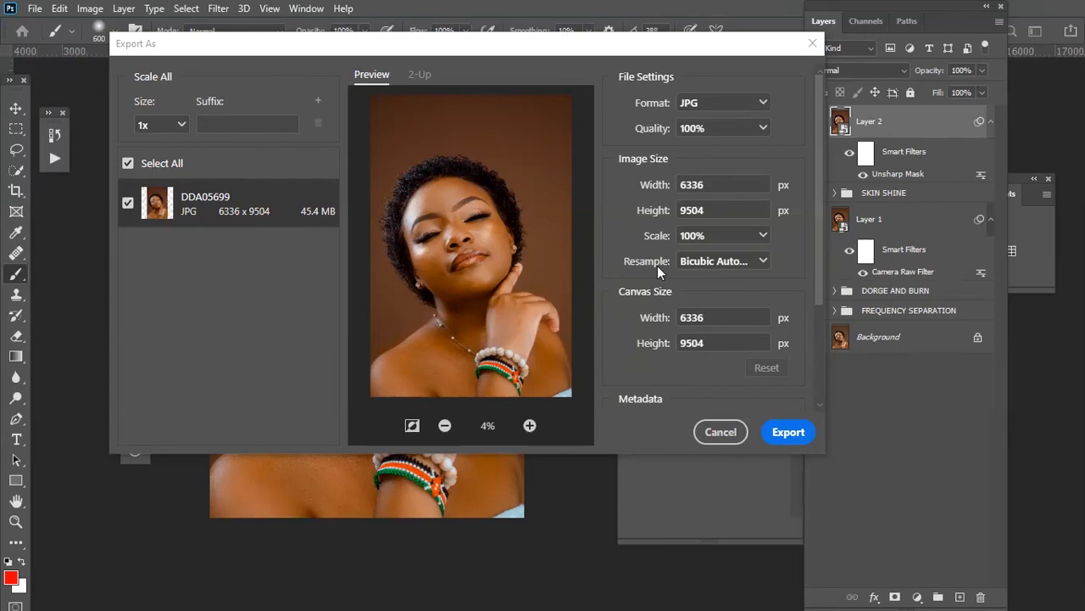
Set the export resampling to Bicubic Sharper and enable Embed Color Profile.
click(725, 262)
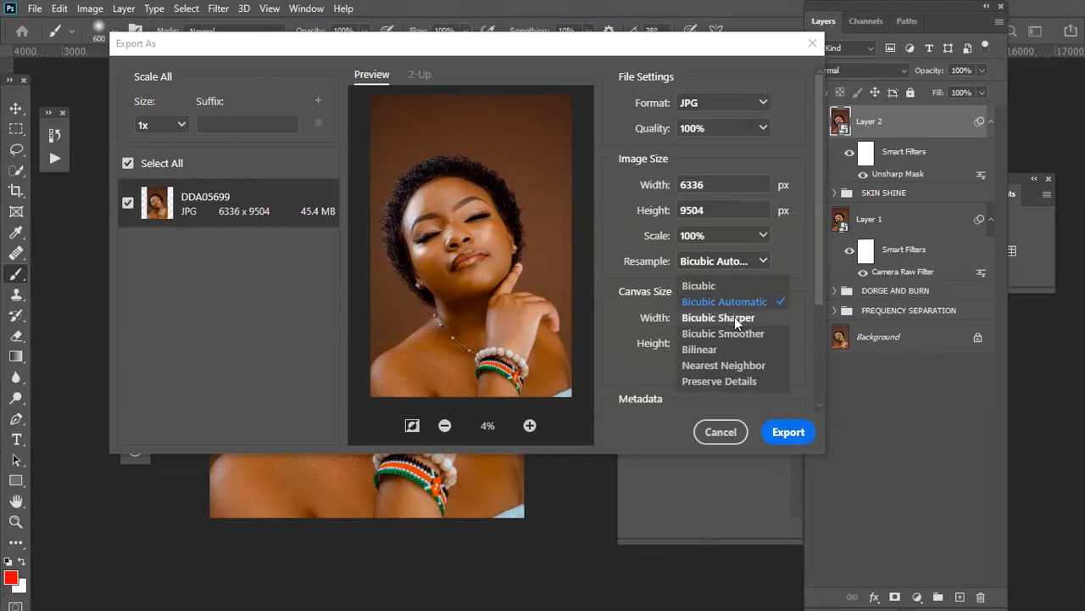
click(735, 318)
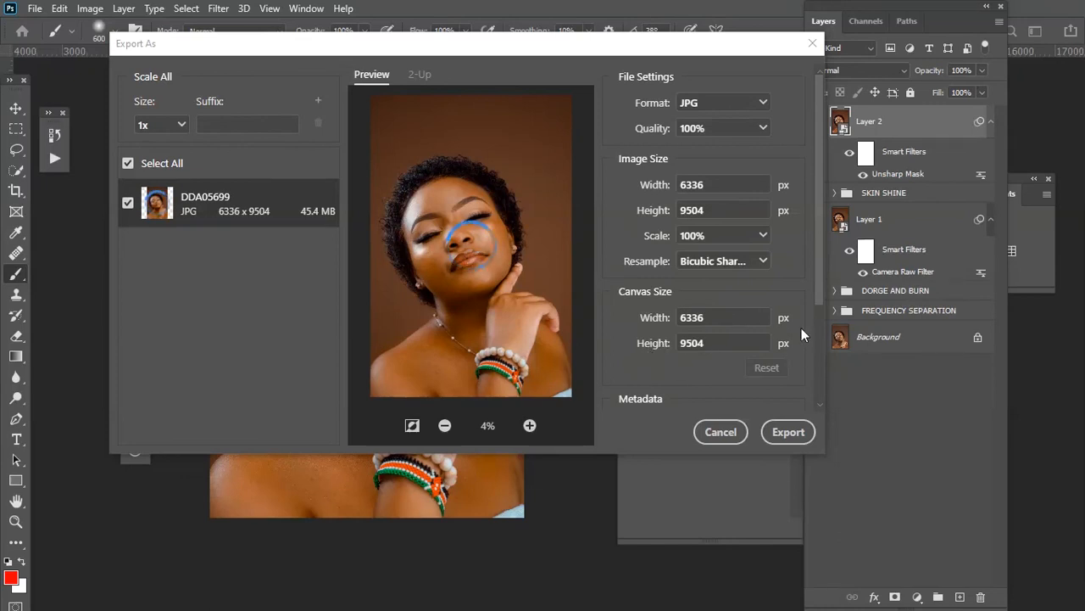
scroll(802, 329, down, 3)
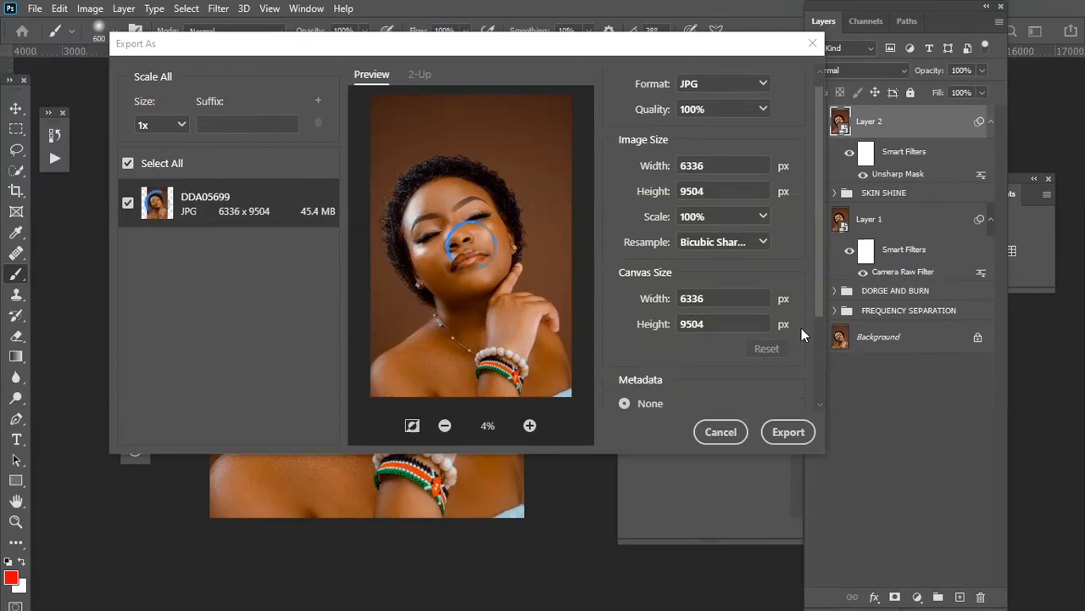
scroll(801, 329, up, 3)
scroll(807, 286, down, 3)
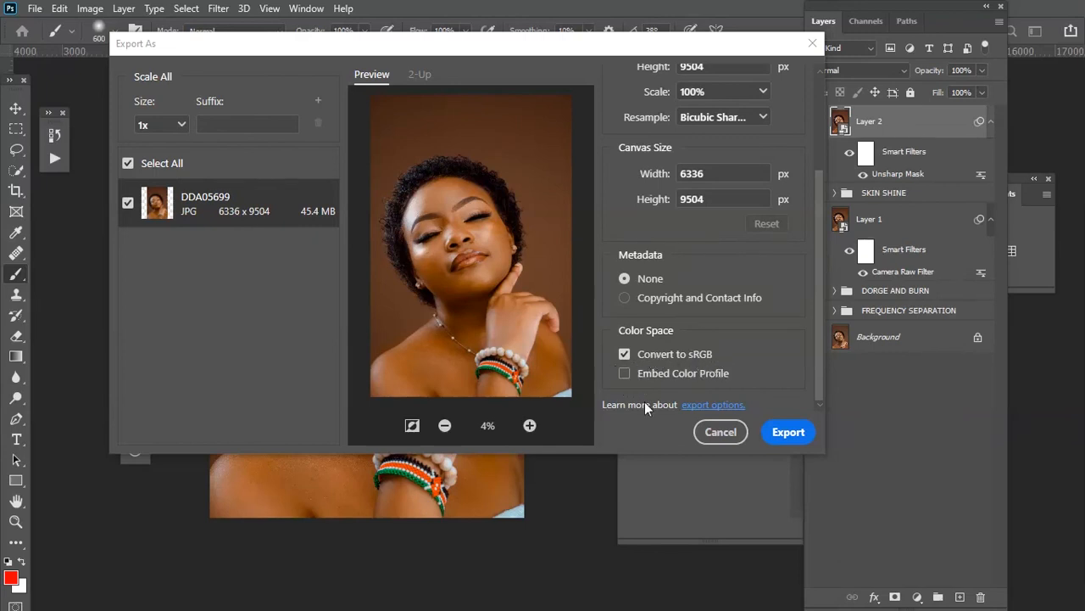
click(720, 381)
Export the image as a JPG into the photos folder on the Desktop, then close the export dialog.
click(800, 434)
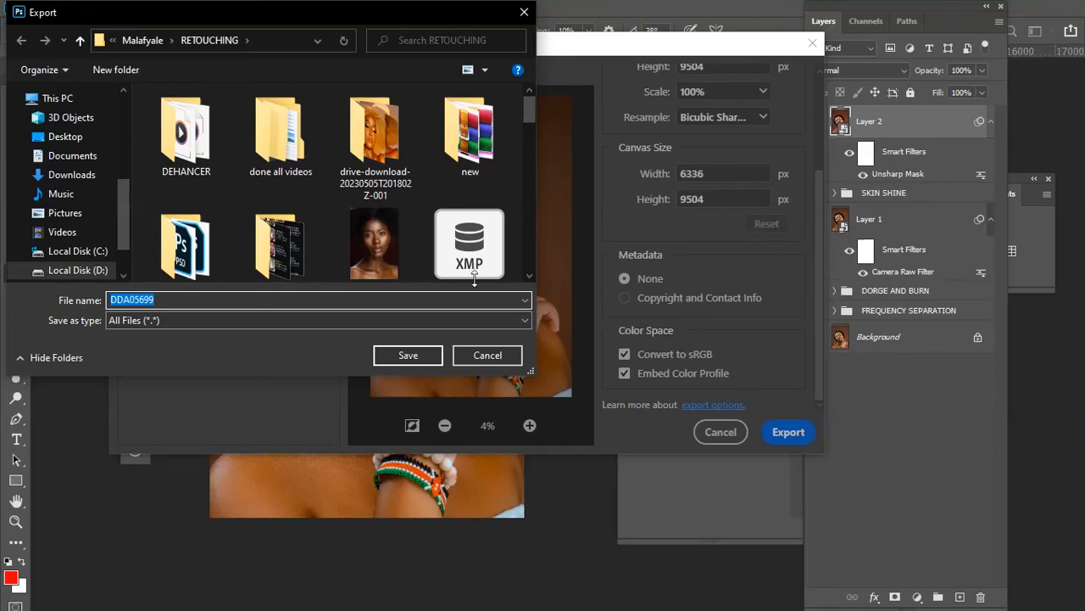
click(65, 135)
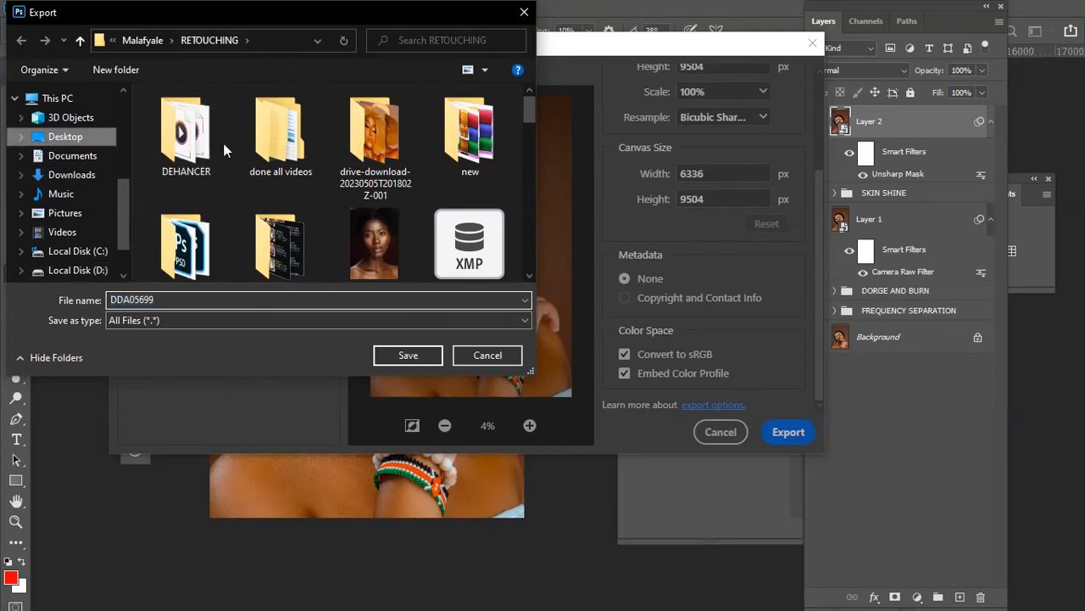
scroll(393, 195, down, 3)
scroll(395, 194, down, 1)
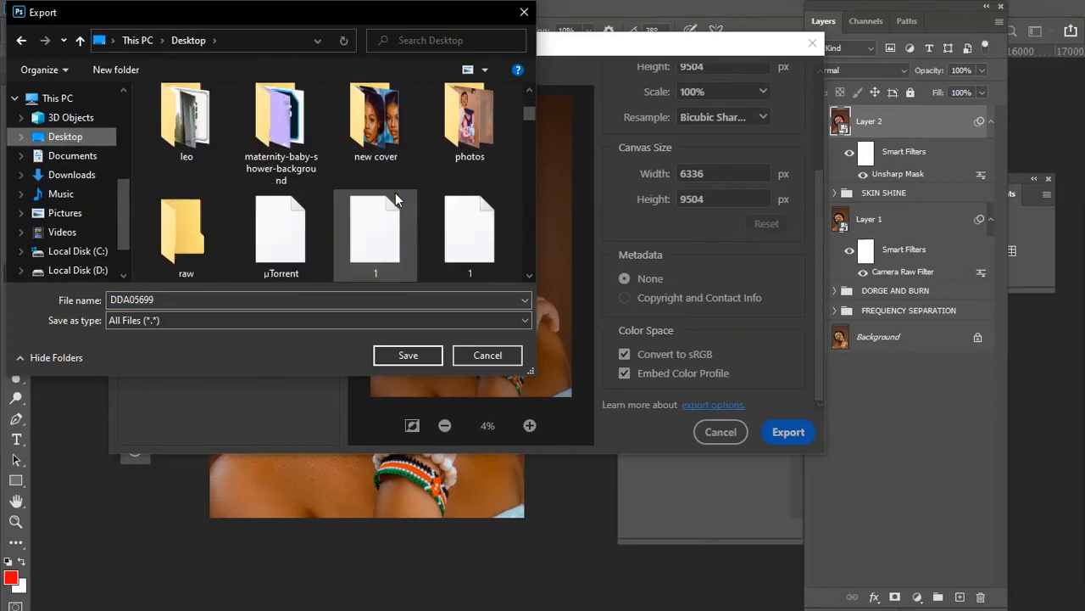
double_click(481, 119)
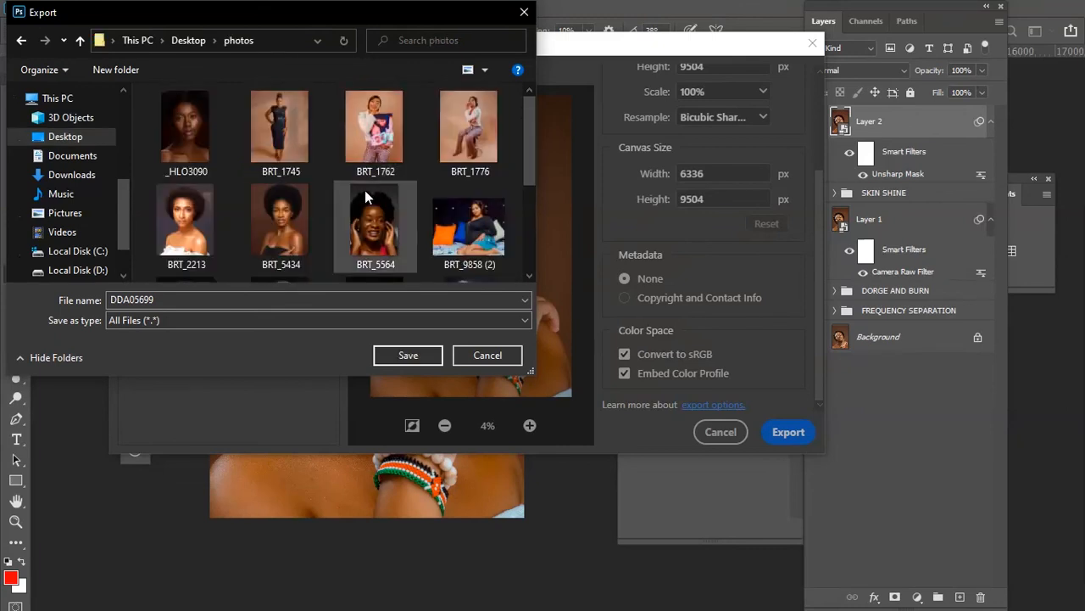
click(432, 355)
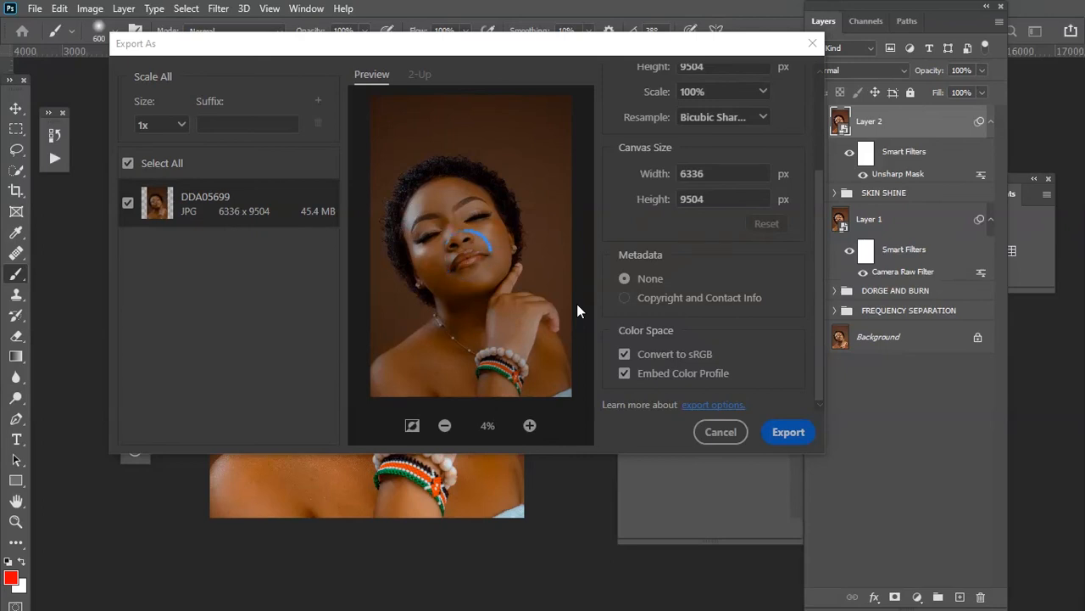
key(Escape)
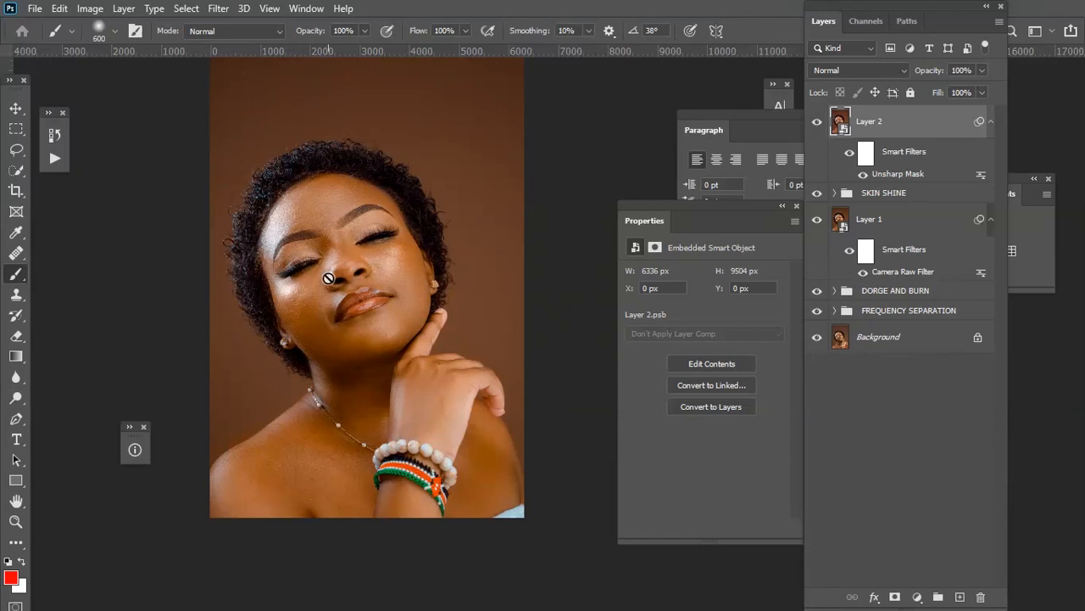
Try saving through Save for Web (Legacy) with Embed Color Profile and Bicubic Sharper, cancelling without saving.
click(34, 9)
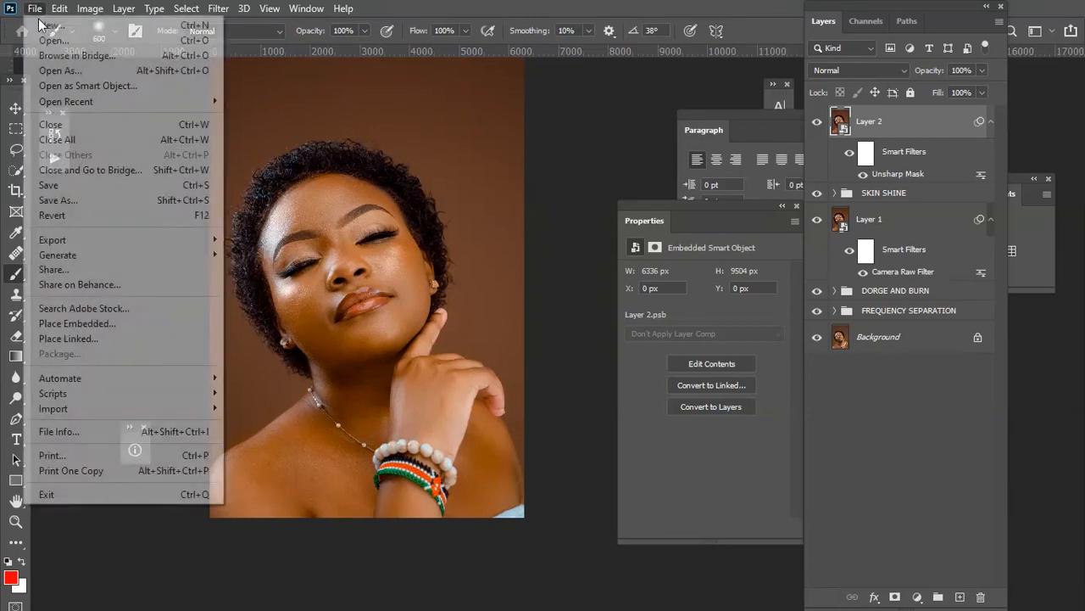
mouse_move(104, 243)
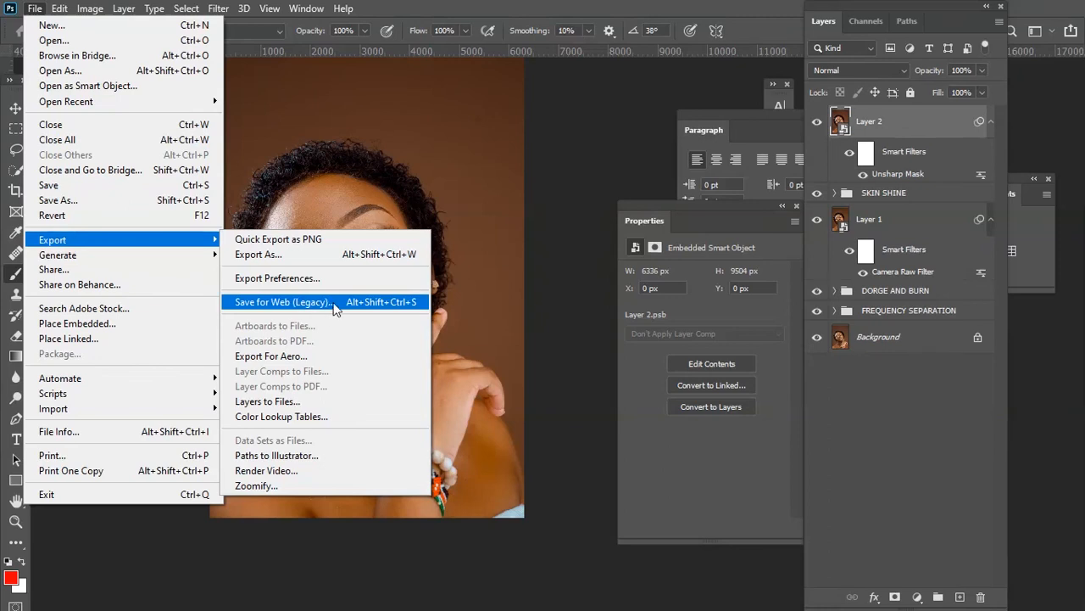
click(268, 305)
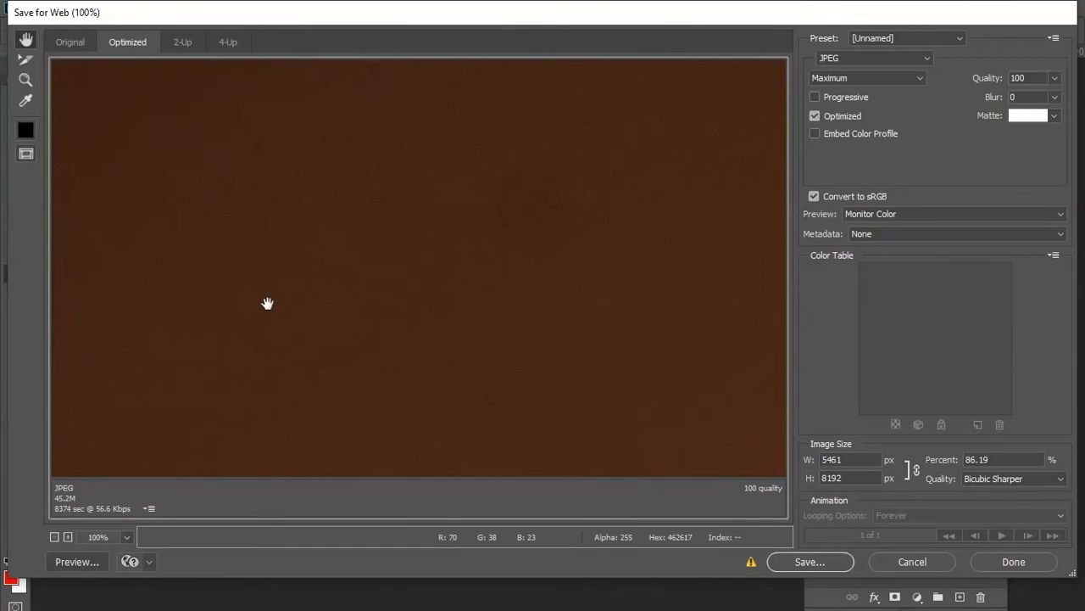
key(ctrl+0)
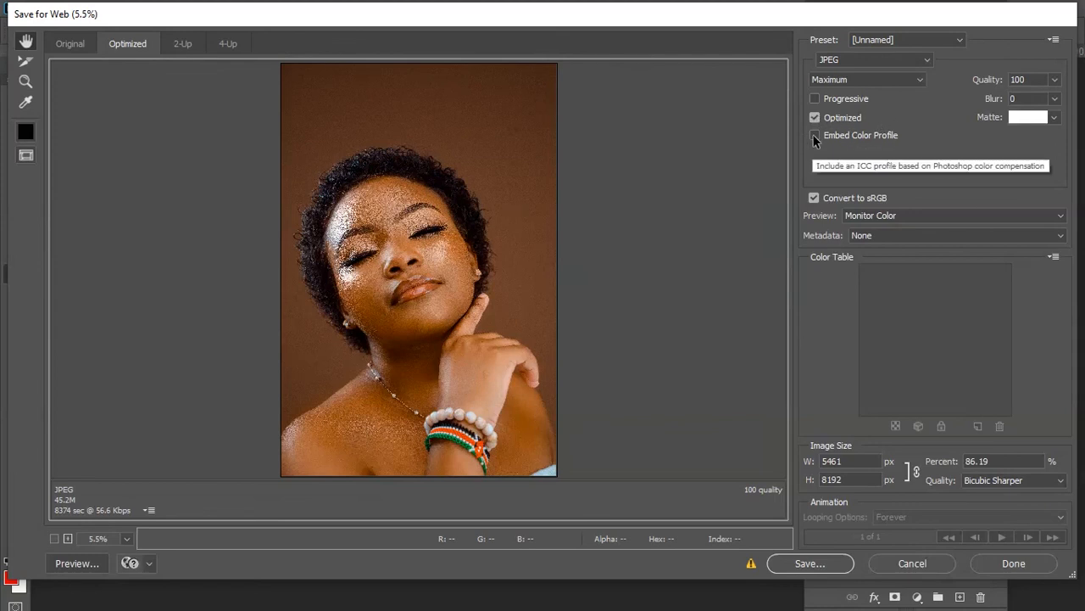
click(879, 140)
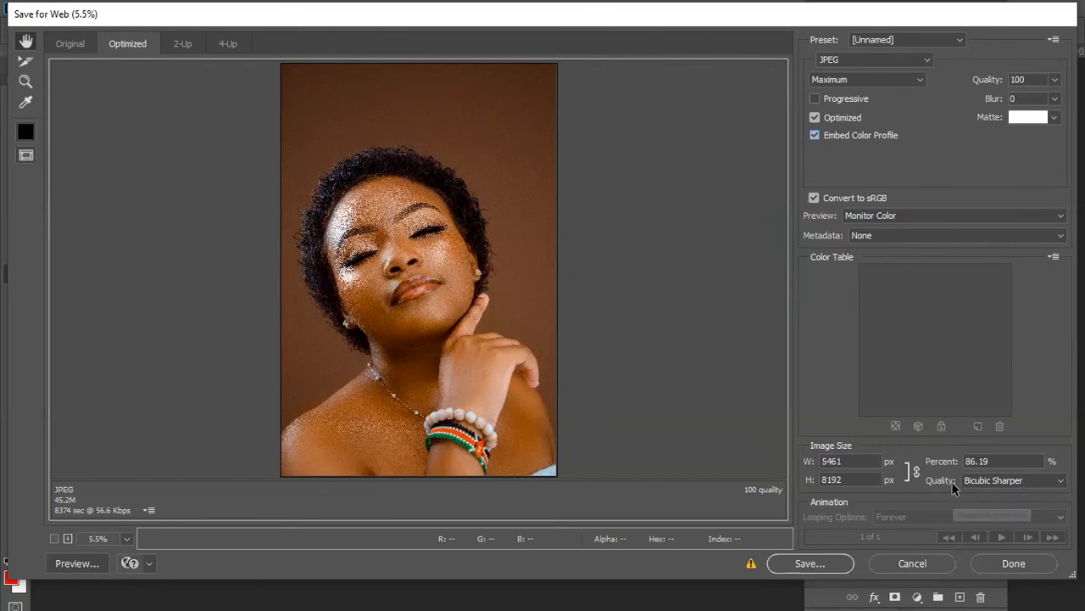
click(1018, 480)
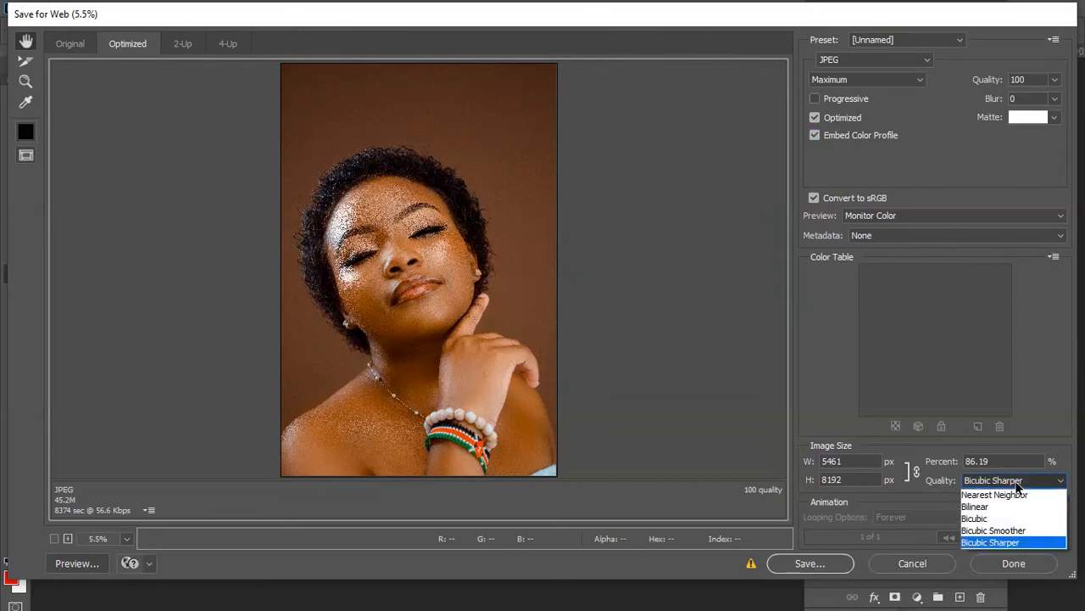
click(1001, 543)
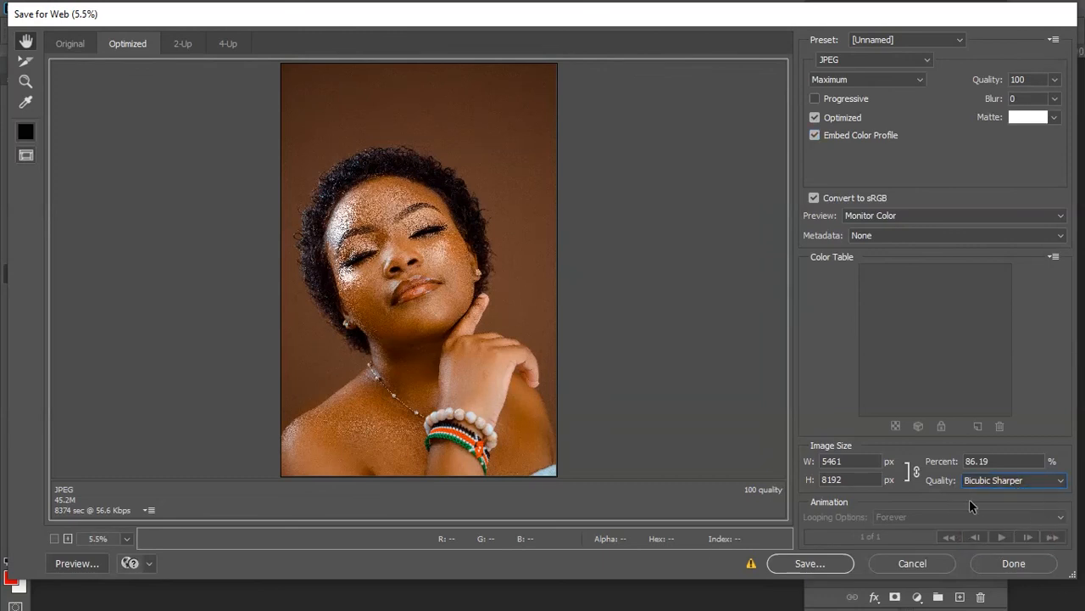
click(832, 565)
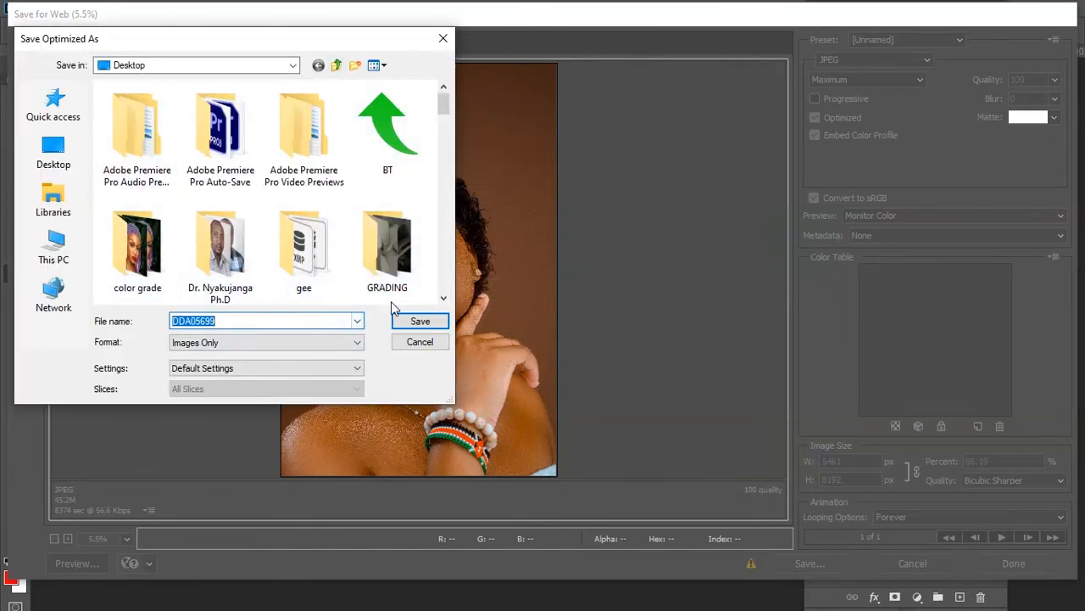
click(440, 348)
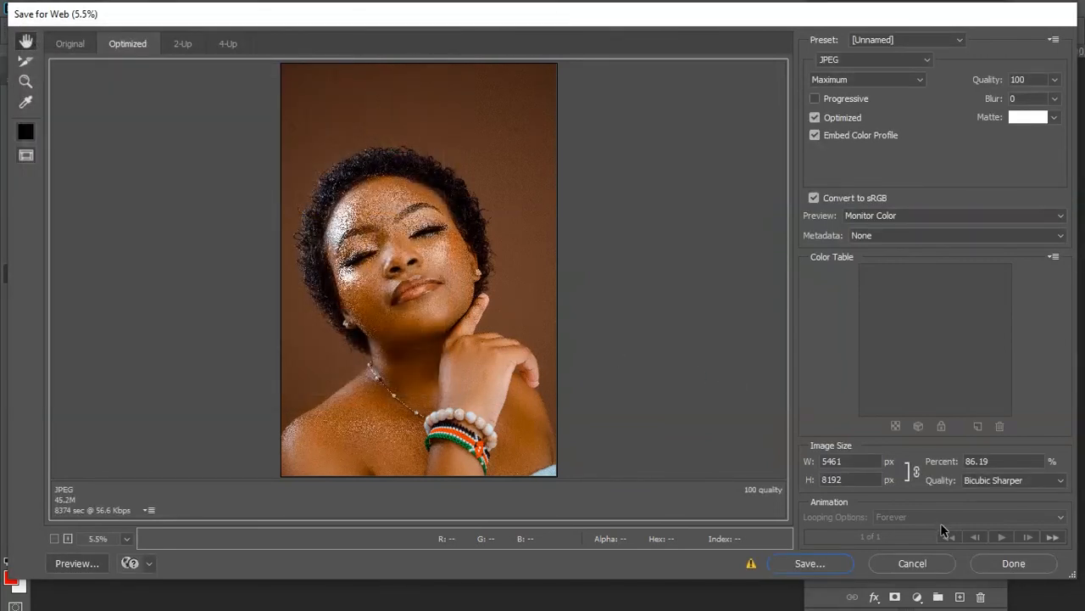
click(903, 566)
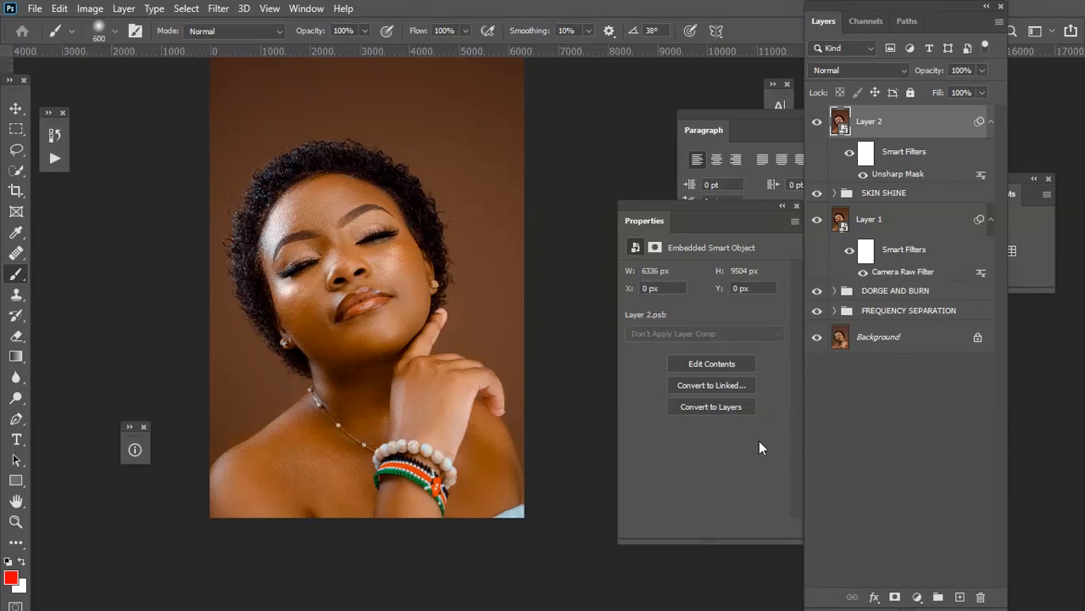
Expand the FREQUENCY SEPARATION, DORGE AND BURN and SKIN SHINE groups to review the layer stack.
click(835, 312)
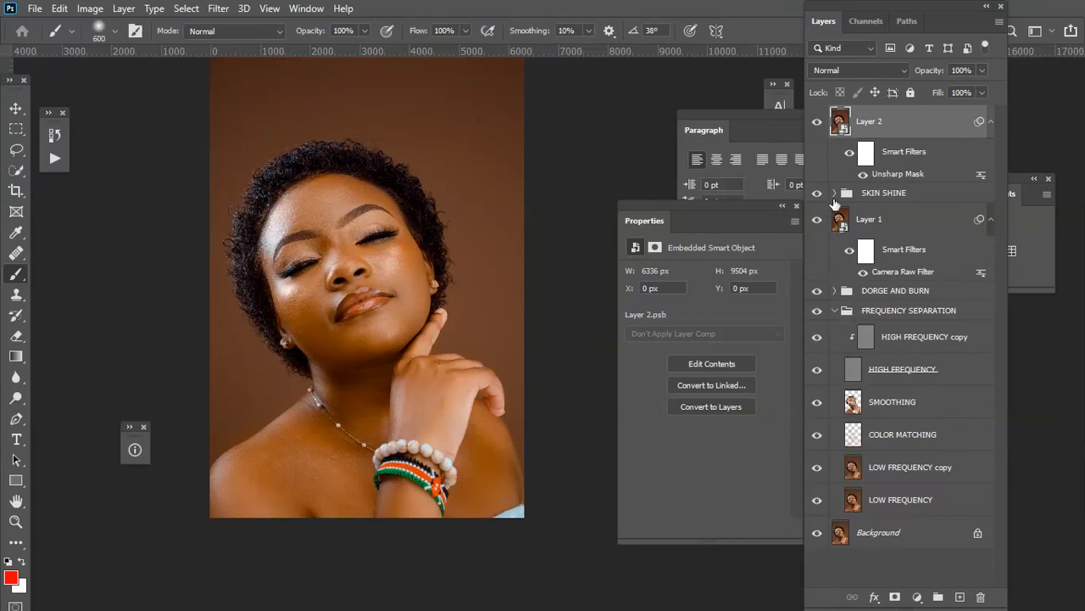
click(835, 292)
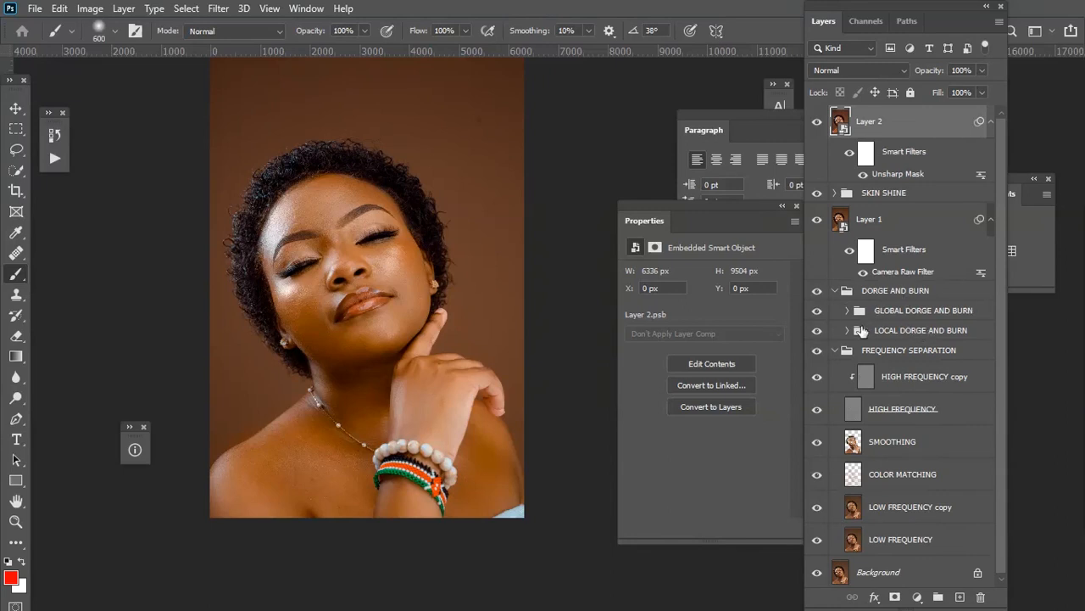
click(886, 332)
click(893, 314)
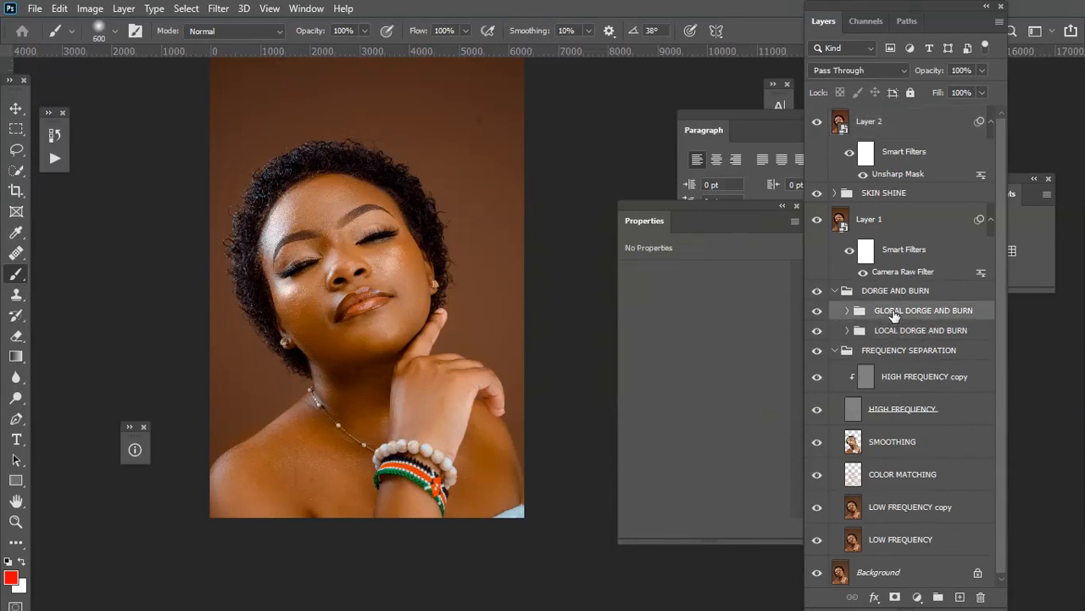
click(903, 251)
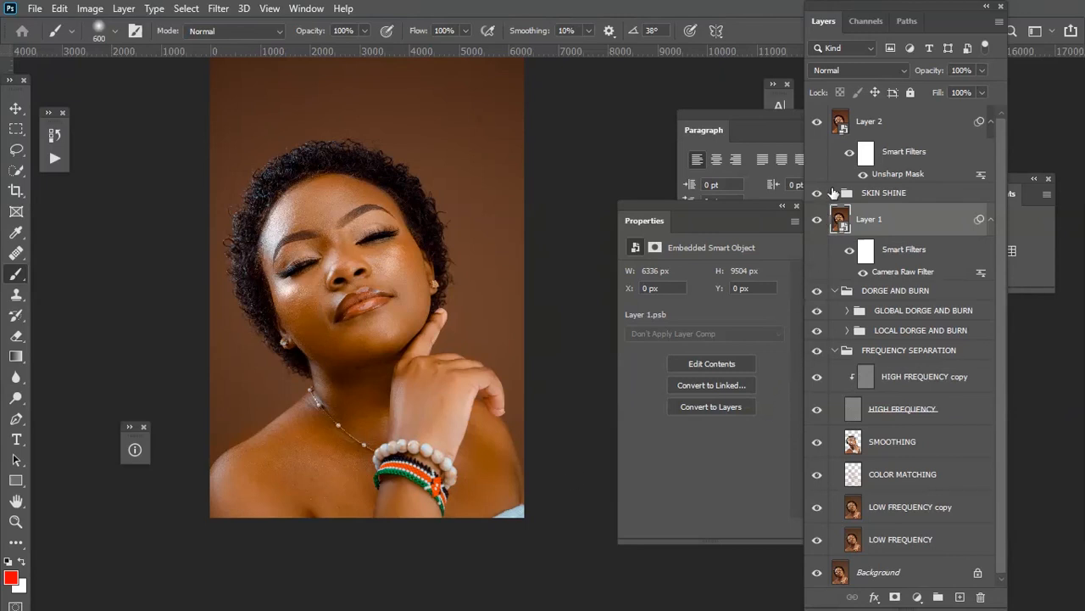
click(832, 193)
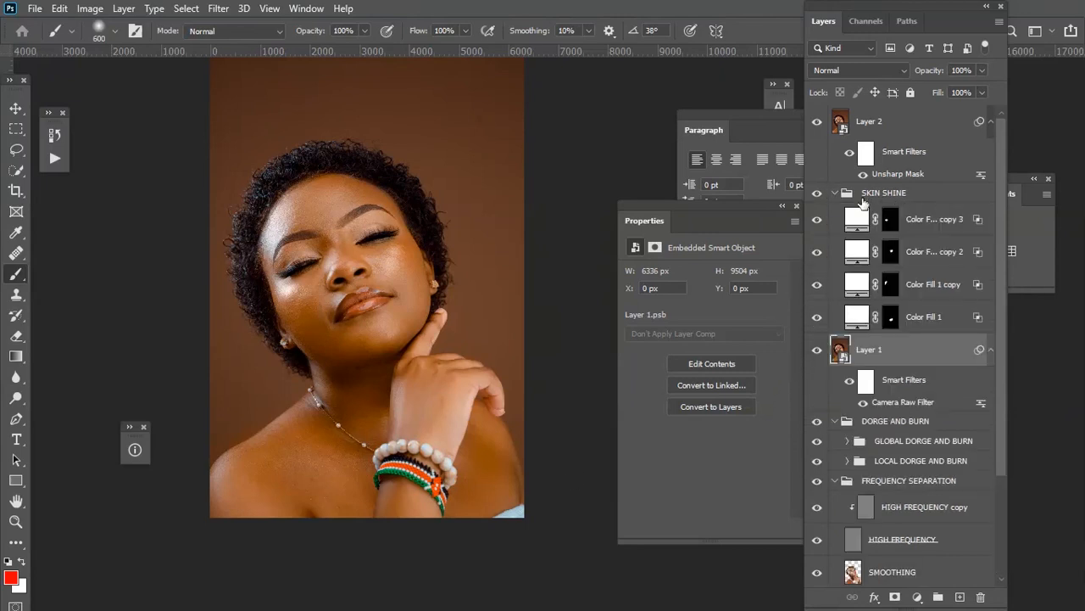
click(944, 148)
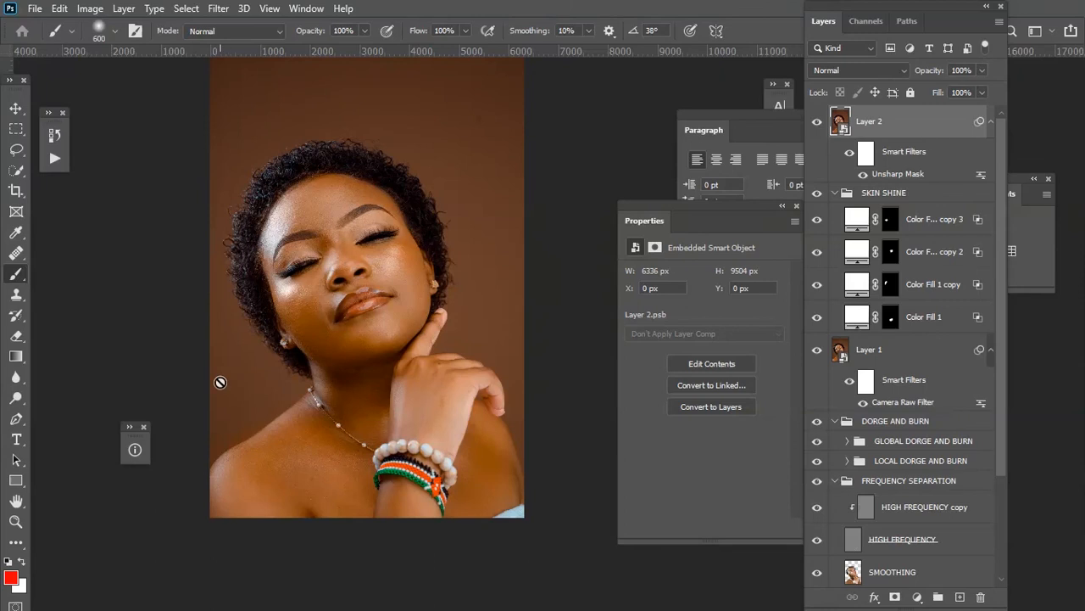
Show only the Background layer to compare the original with the retouched image, then restore all layers.
scroll(892, 519, down, 3)
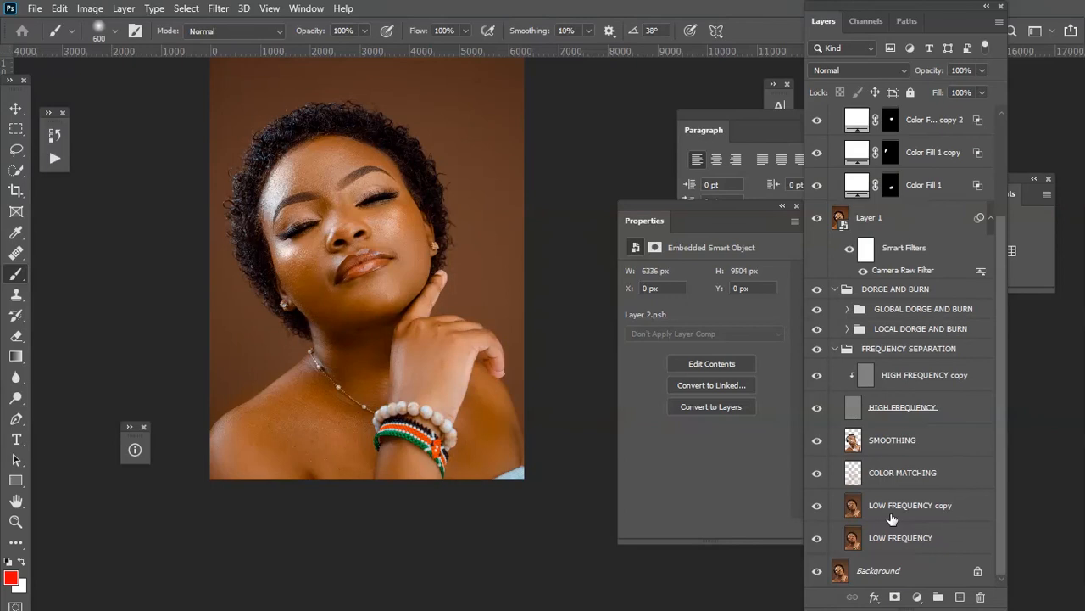
alt+click(817, 573)
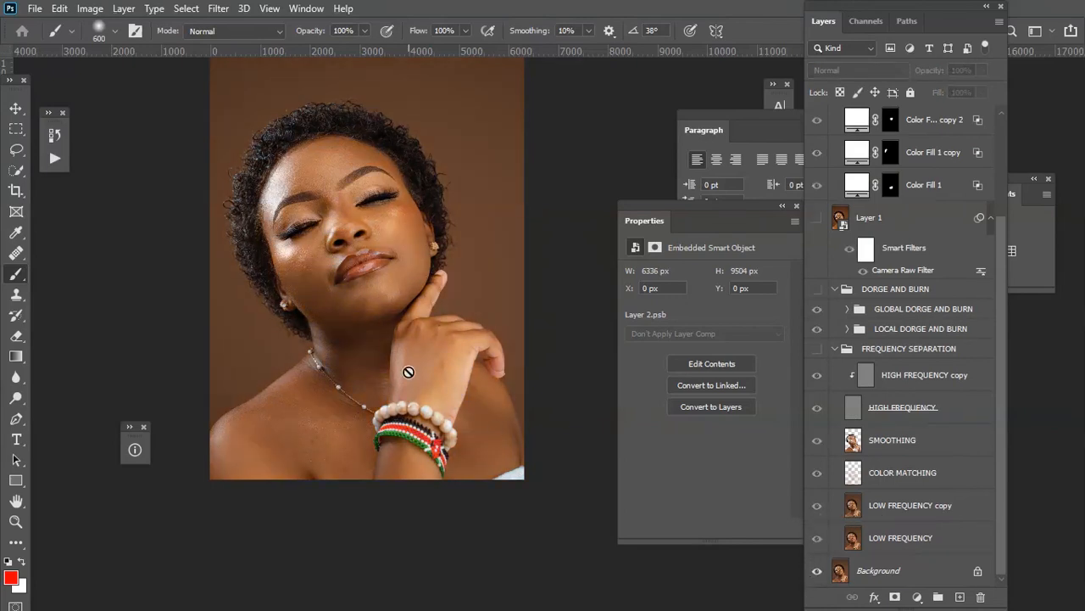
key(ctrl+plus)
drag(391, 337, 424, 403)
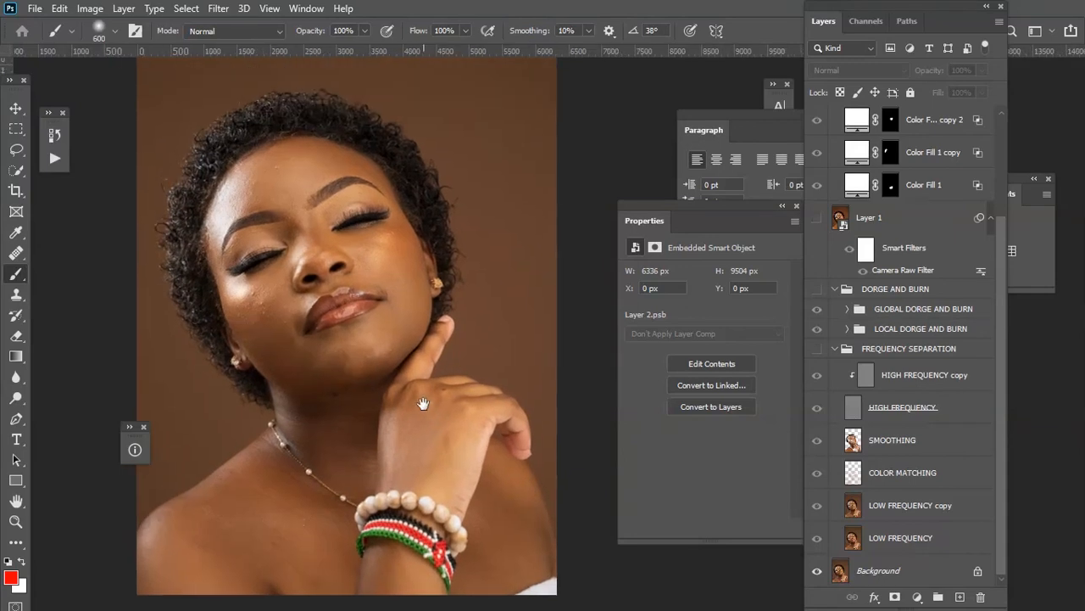
alt+click(817, 574)
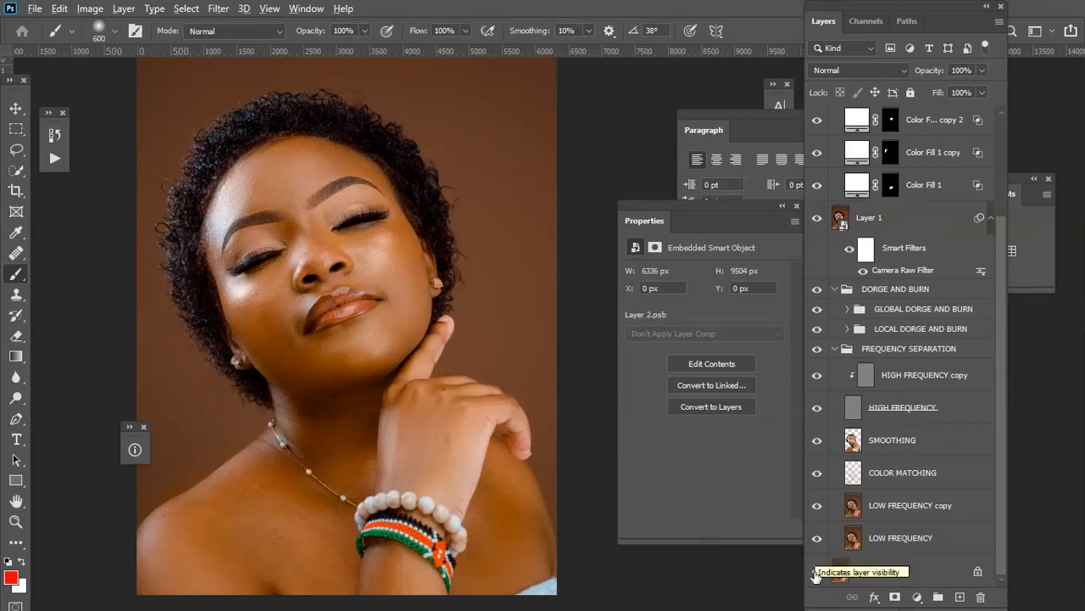
alt+click(817, 574)
alt+click(817, 574)
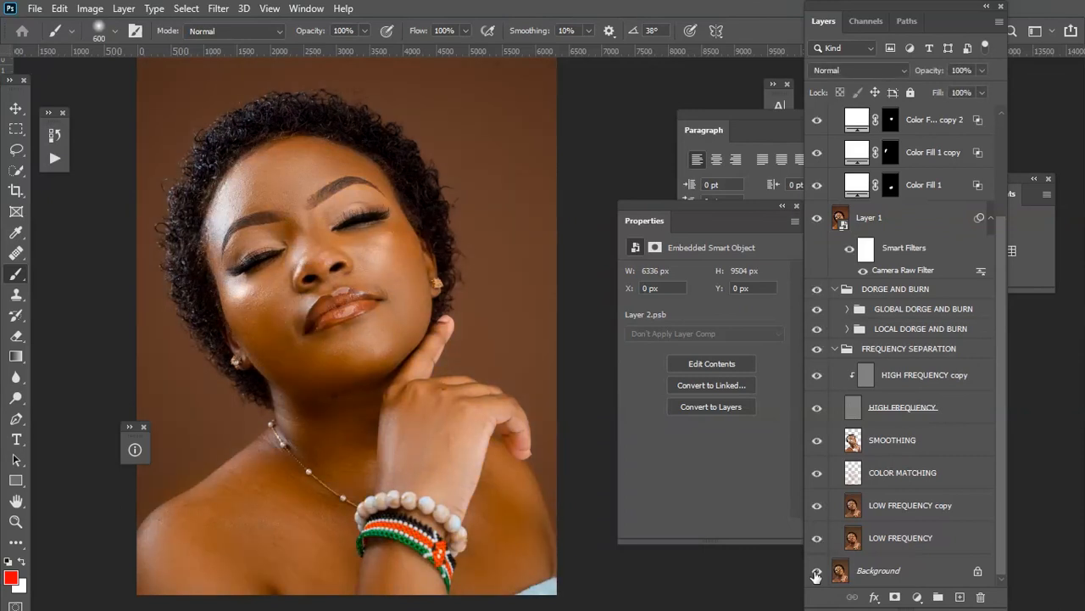
key(ctrl+minus)
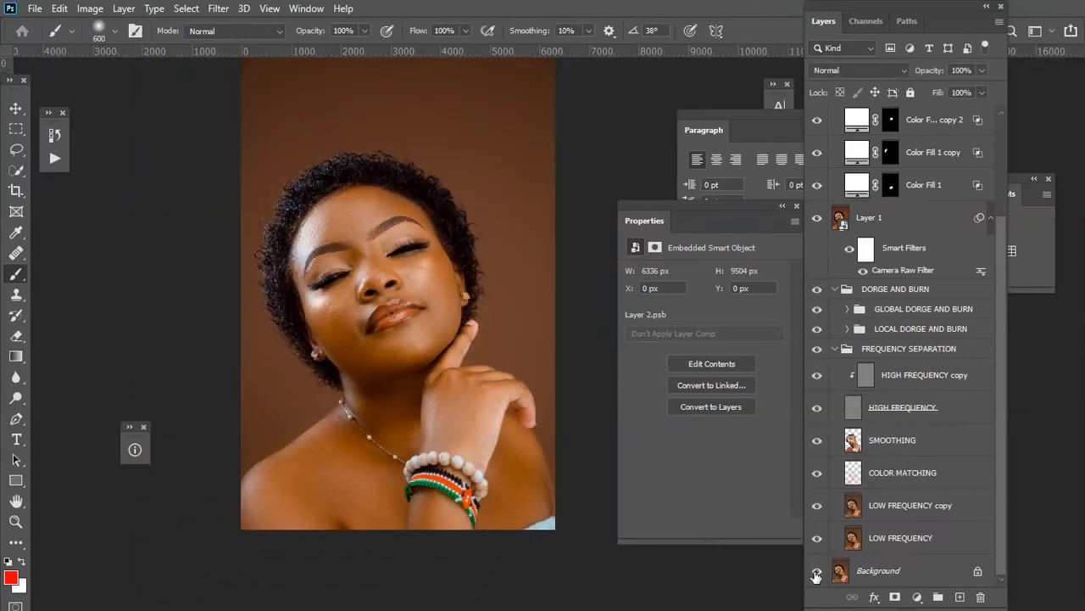